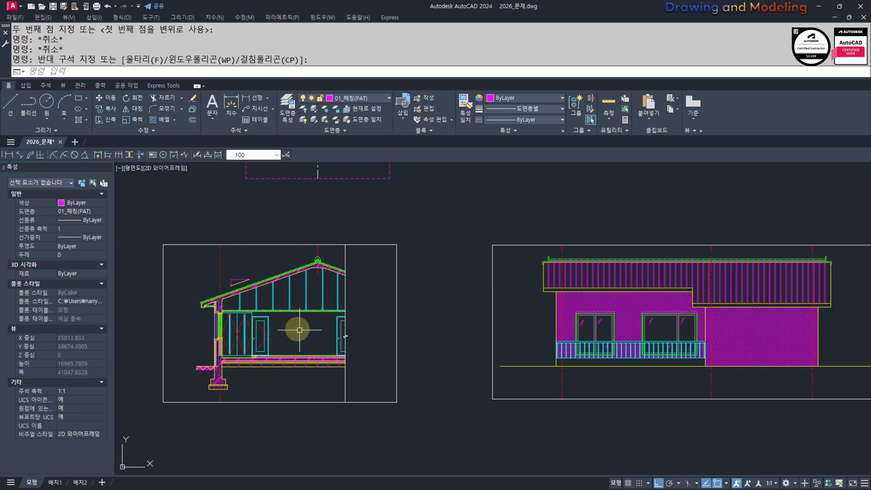
Step: Examine the house section drawing, the elevation and the floor plan to see where the eave detail sits
middle_click_drag(233, 349, 258, 334)
scroll(334, 329, "up", 3)
middle_click_drag(335, 329, 305, 327)
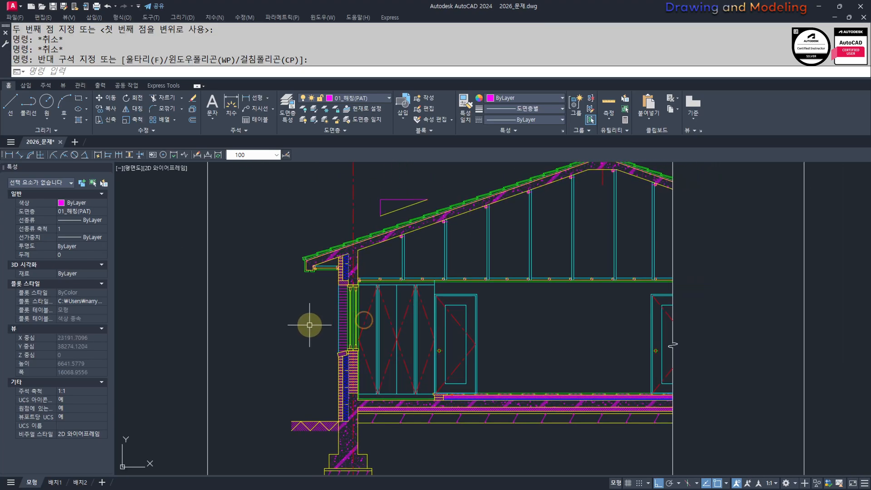
scroll(343, 321, "down", 1)
scroll(344, 321, "down", 2)
mouse_move(655, 354)
middle_mouse_down()
mouse_move(432, 354)
mouse_move(531, 338)
middle_mouse_up()
scroll(434, 326, "down", 1)
scroll(589, 307, "up", 2)
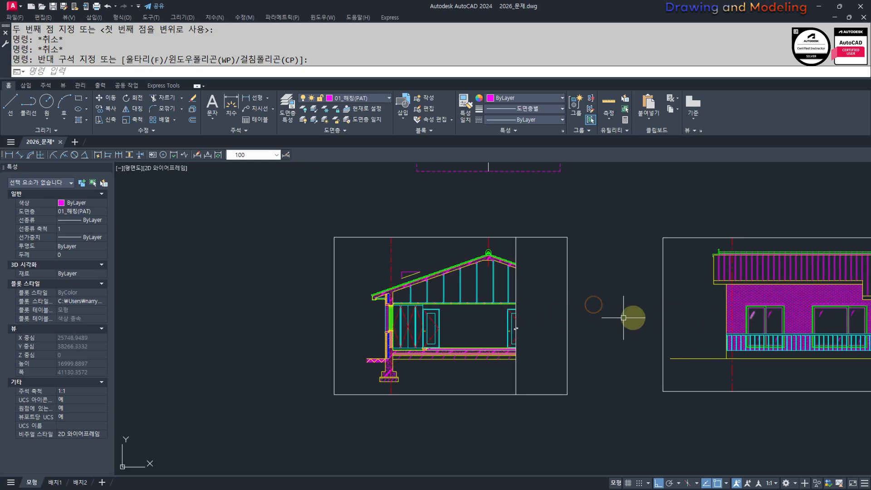
middle_click_drag(447, 325, 511, 346)
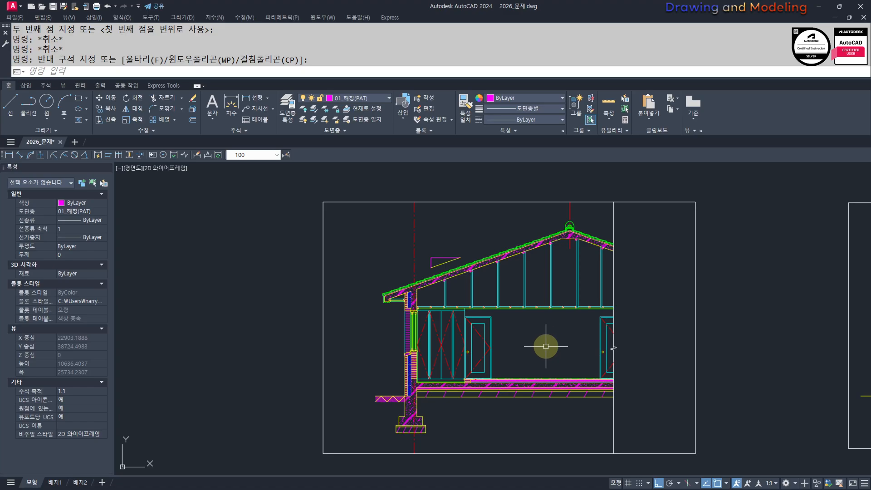
scroll(373, 312, "down", 2)
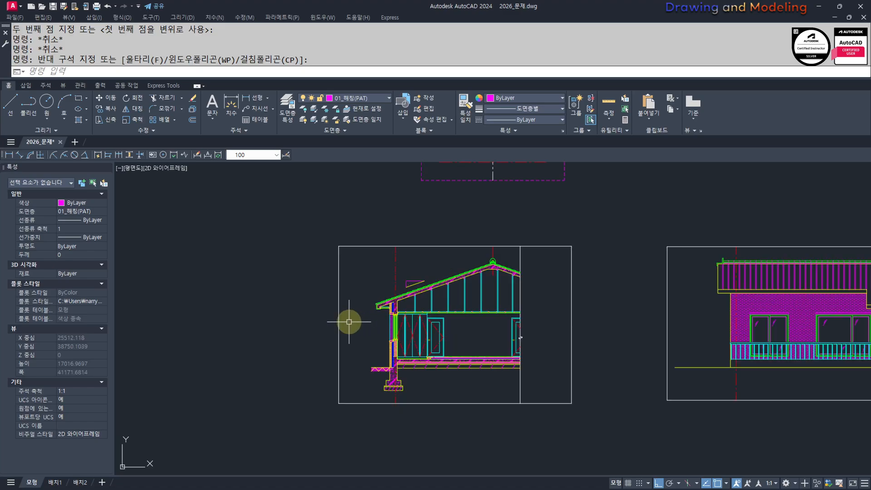
mouse_move(346, 315)
middle_mouse_down()
mouse_move(404, 330)
mouse_move(451, 323)
middle_mouse_up()
scroll(411, 304, "down", 5)
scroll(414, 307, "up", 3)
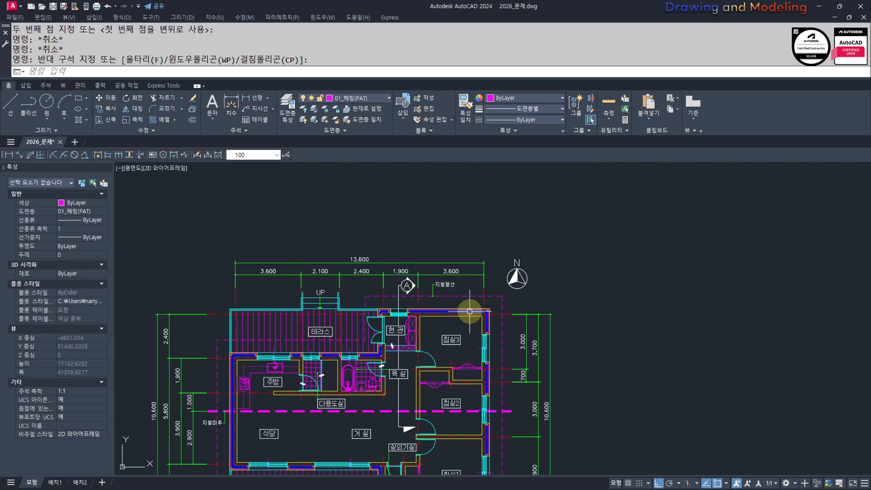
scroll(470, 293, "up", 2)
scroll(458, 299, "down", 4)
middle_click_drag(570, 343, 444, 301)
Step: Draw a 200 by 200 square in the empty space beside the roof eave of the section
scroll(518, 356, "up", 8)
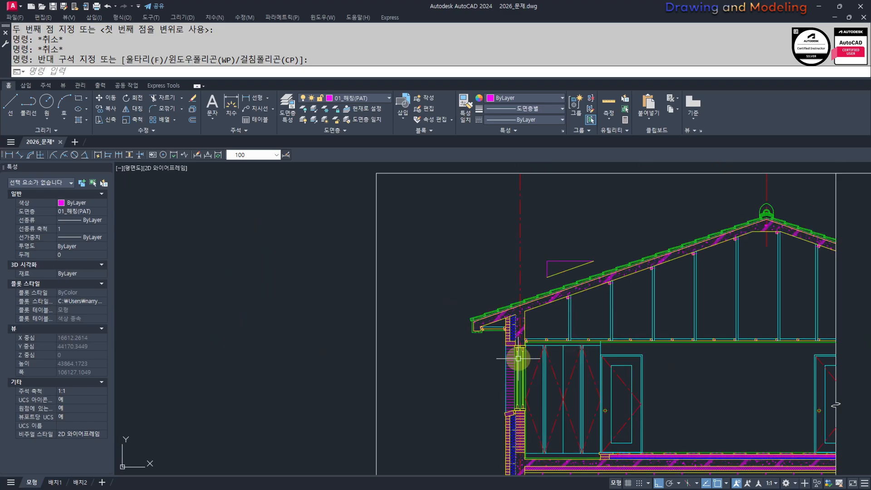
scroll(473, 326, "up", 2)
scroll(441, 309, "up", 2)
scroll(483, 314, "up", 3)
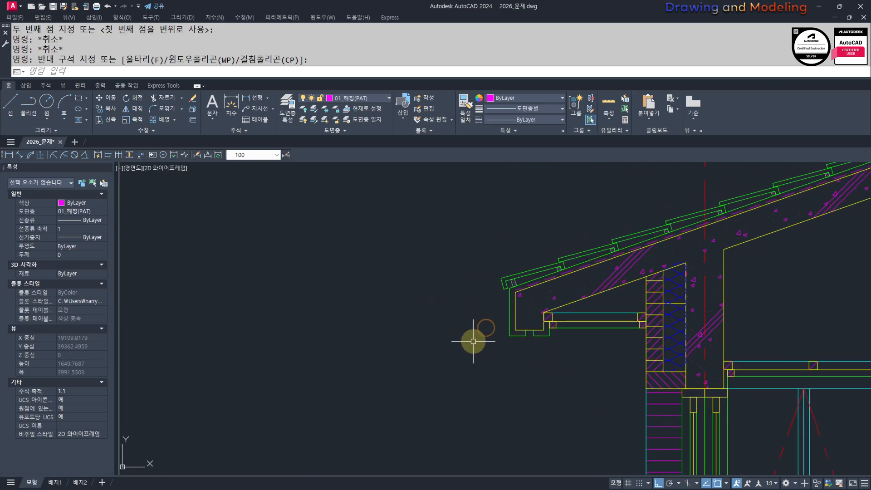
type("rec")
key("Return")
left_click(425, 345)
type("@20")
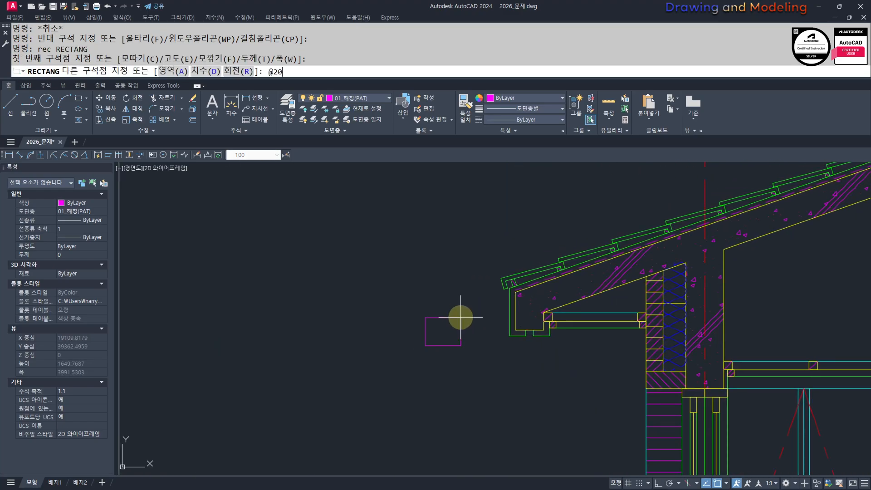
type("0,200")
key("Return")
key("Escape")
key("Escape")
Step: Match the new square's properties to the green finish line on the eave's outer face
scroll(457, 337, "up", 2)
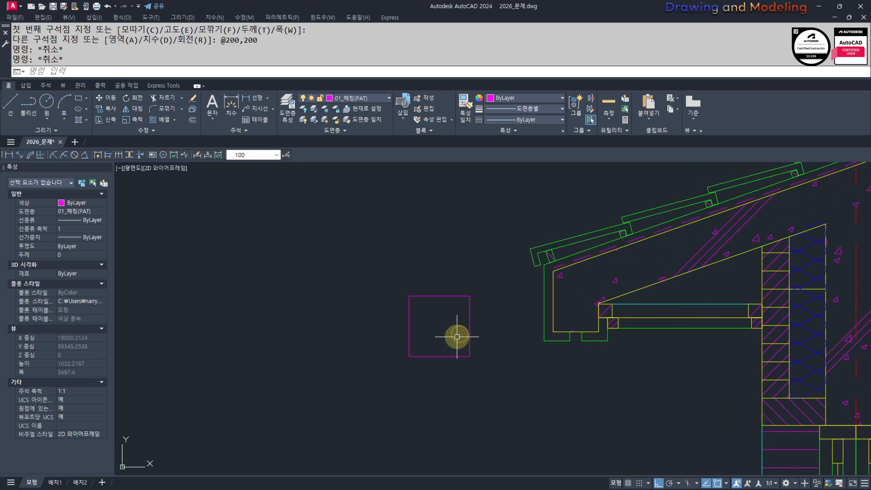
type("mm")
key("Return")
left_click(544, 309)
left_click(491, 288)
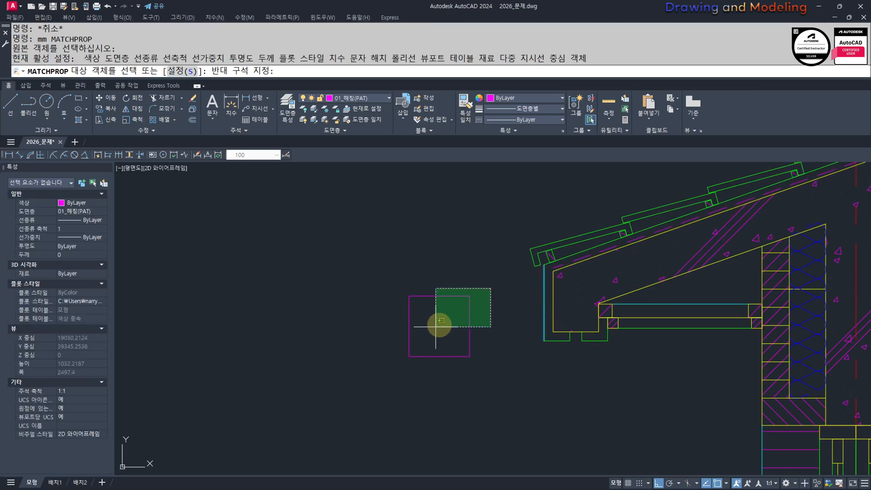
left_click(436, 325)
key("Escape")
middle_click_drag(443, 358, 410, 369)
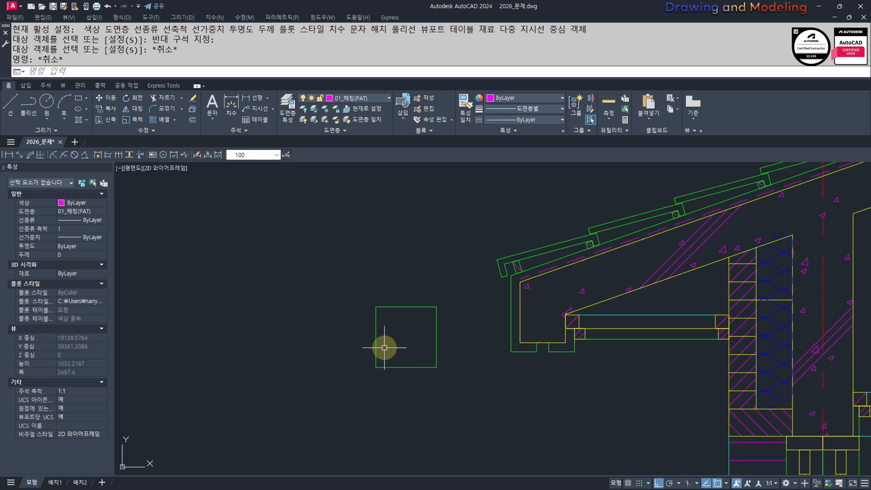
type("s")
key("Return")
left_click(398, 355)
left_click(373, 390)
key("Escape")
type("s")
key("Return")
left_click(398, 352)
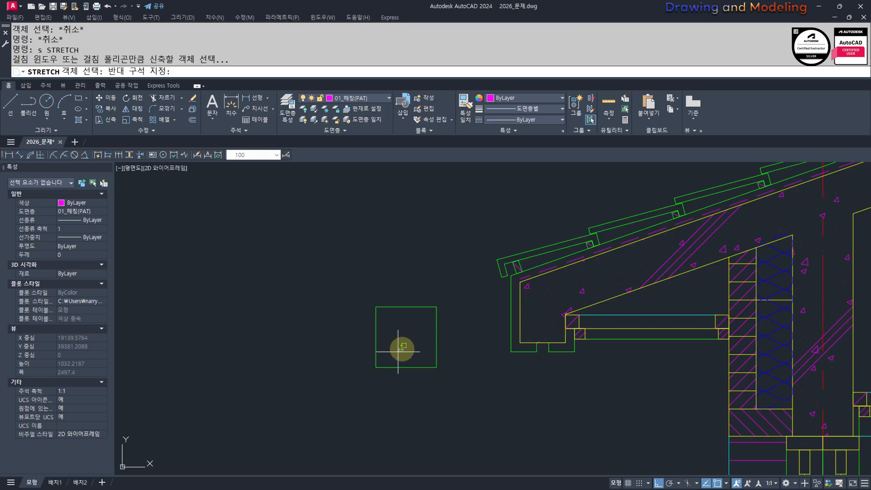
left_click(350, 389)
key("Escape")
key("Escape")
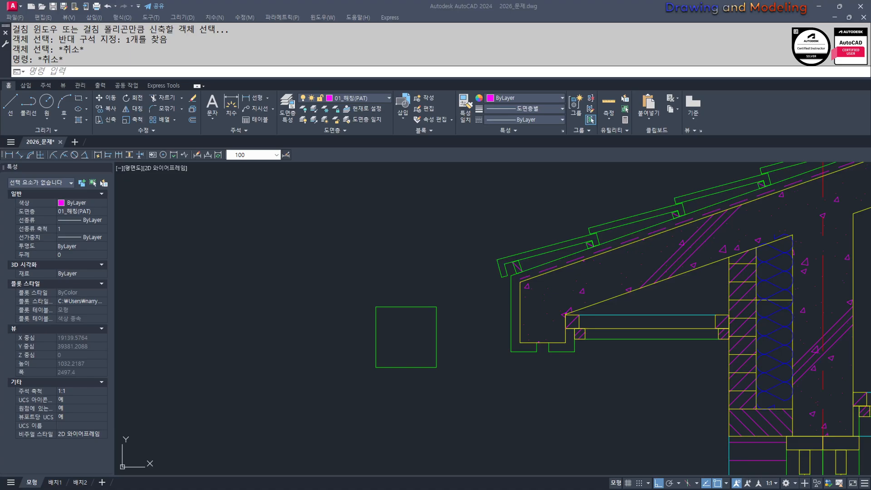
Step: Switch to File Explorer and locate the rainwater drainage standard KDS 31 30 35 우수설비(21.02).hwp in the 02_박사부링크 folder
left_click_drag(870, 52, 531, 91)
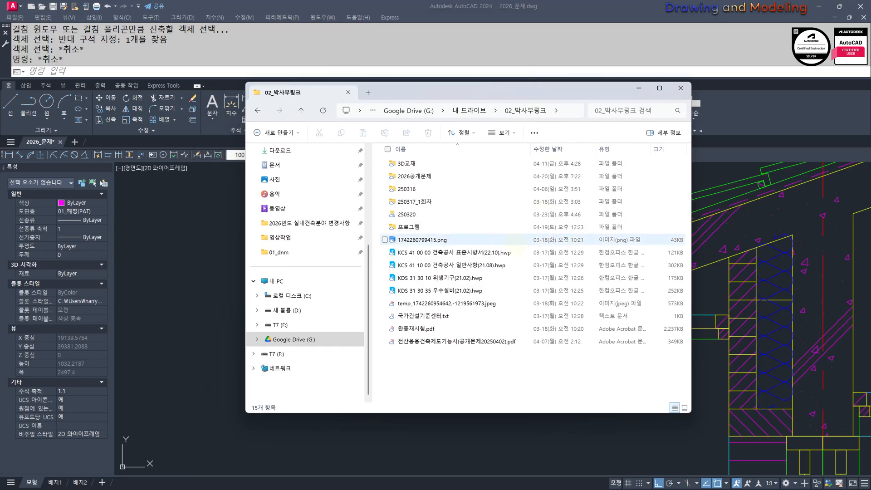
left_click(454, 291)
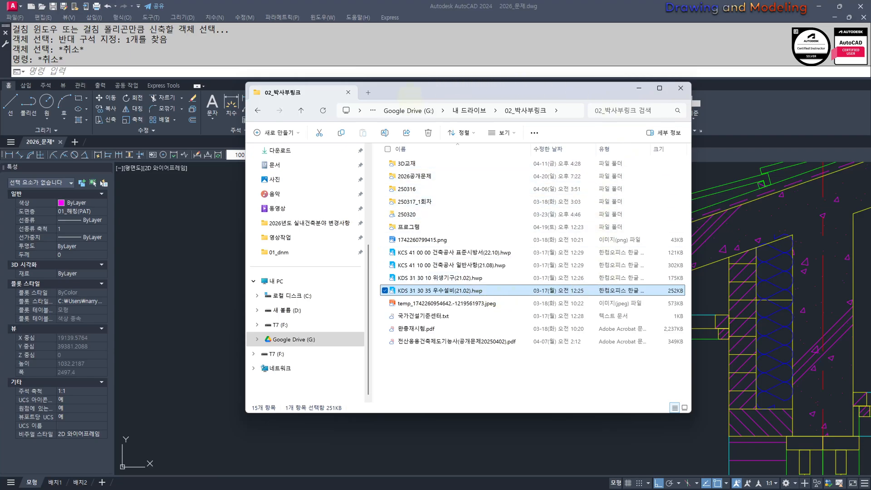
left_click_drag(409, 92, 870, 92)
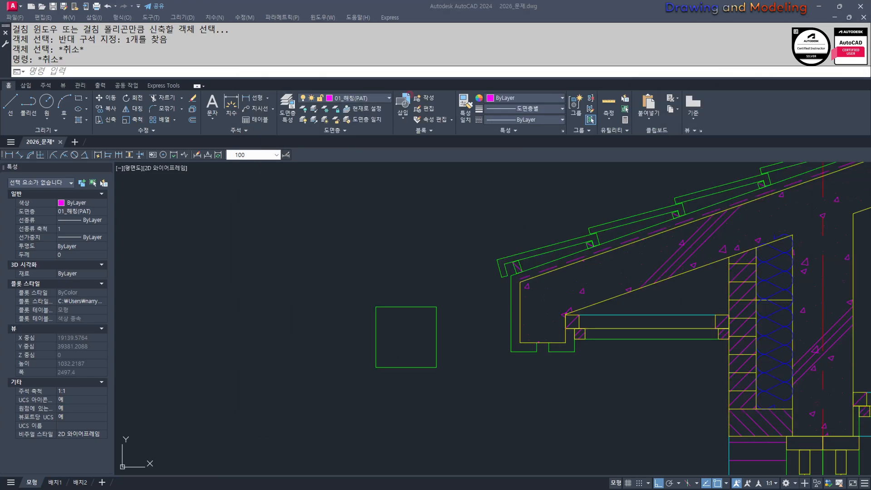
Step: Stretch the square's lower-left corner 50 horizontally inward so its outer side slopes like a gutter
left_click(432, 373)
key("Escape")
key("Escape")
middle_click_drag(414, 365, 456, 369)
scroll(436, 374, "up", 2)
type("s")
left_click(440, 344)
left_click(360, 408)
key("space")
left_click(359, 416)
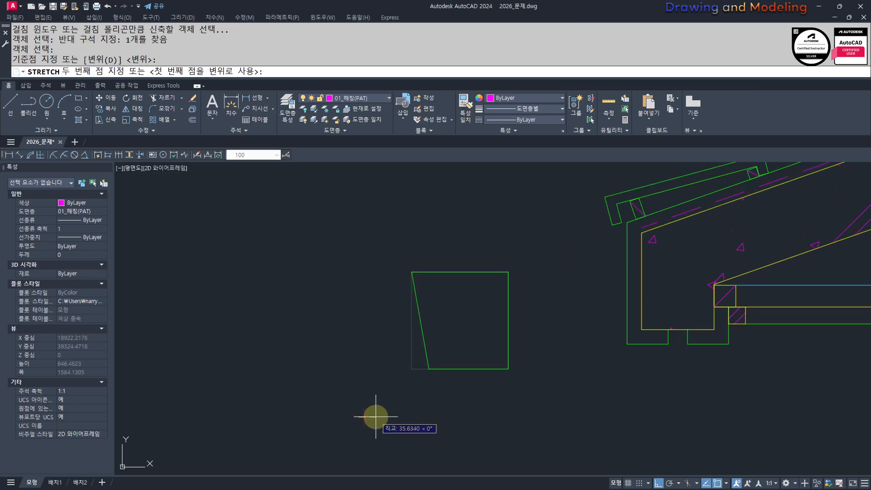
type("50")
key("Return")
key("Escape")
key("Escape")
Step: Add a linear dimension across the top edge of the gutter profile
scroll(485, 355, "down", 4)
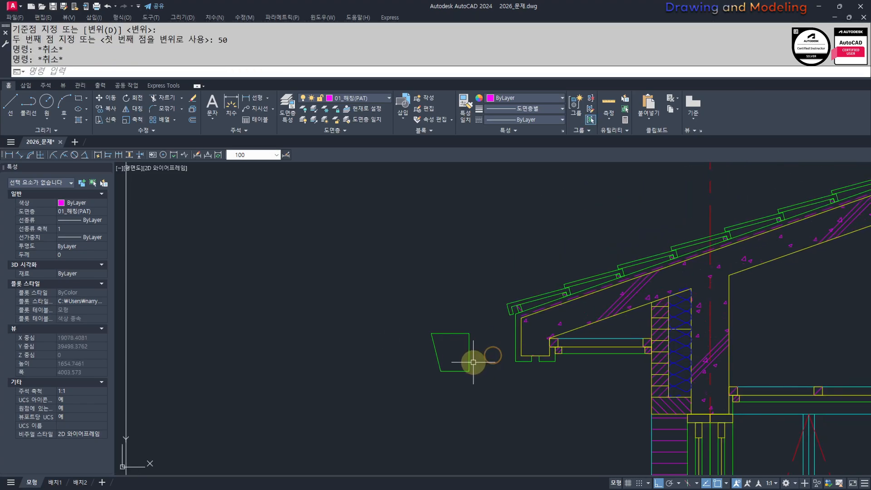
scroll(473, 362, "up", 2)
middle_click_drag(437, 352, 454, 354)
scroll(452, 332, "up", 2)
middle_click_drag(496, 325, 501, 337)
type("dli")
key("Return")
left_click(507, 321)
left_click(413, 321)
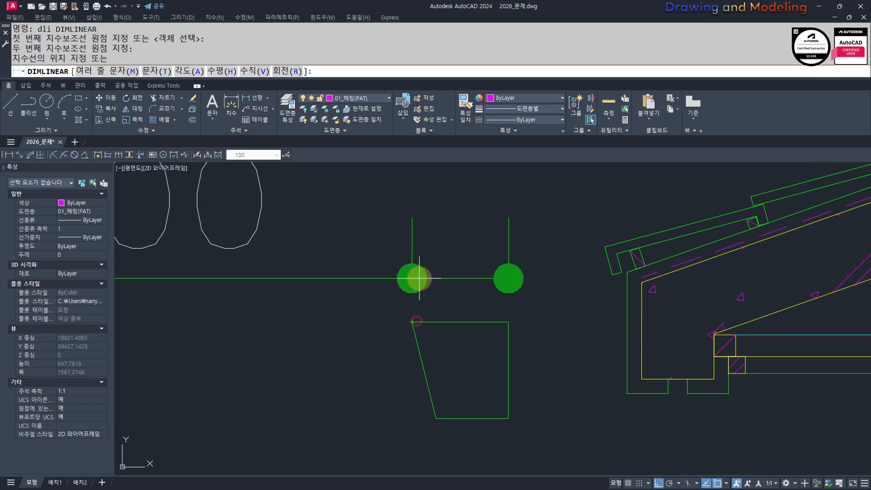
left_click(419, 278)
key("Escape")
key("Escape")
scroll(445, 321, "down", 4)
middle_click_drag(443, 320, 494, 329)
left_click_drag(410, 311, 393, 268)
scroll(533, 337, "up", 4)
key("Escape")
type("e")
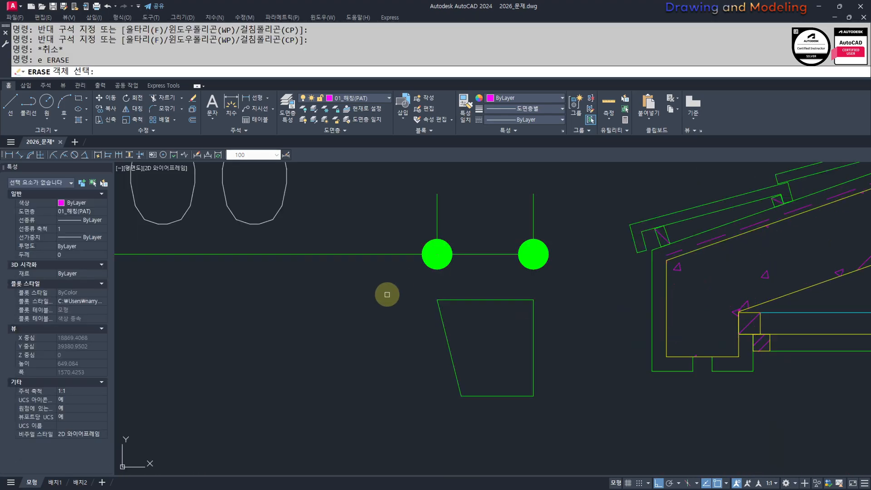
scroll(387, 295, "down", 2)
middle_click_drag(359, 278, 418, 305)
type("e")
key("Escape")
key("Escape")
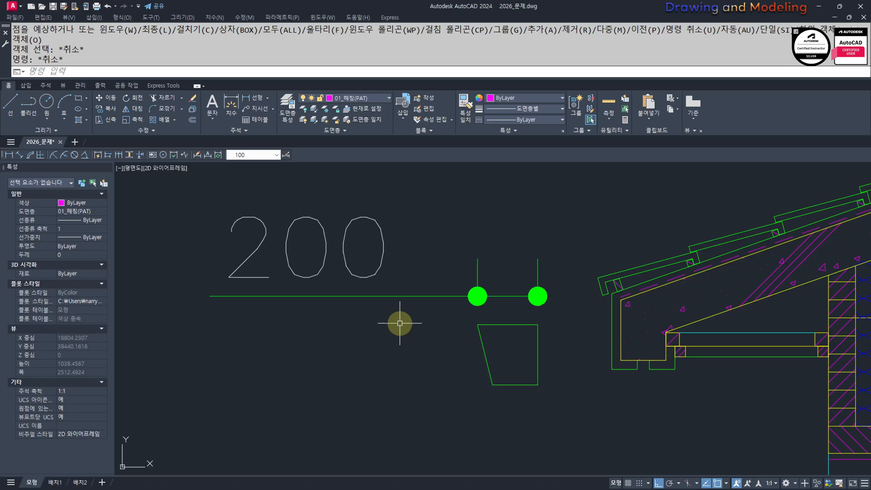
key("Escape")
key("Escape")
left_click(398, 323)
left_click(291, 246)
middle_click_drag(510, 342, 449, 324)
key("Escape")
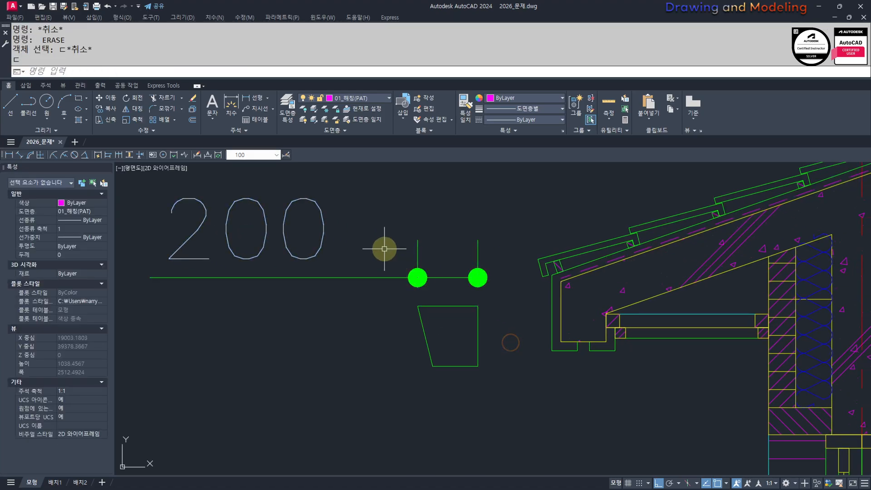
key("Escape")
key("Escape")
type("t")
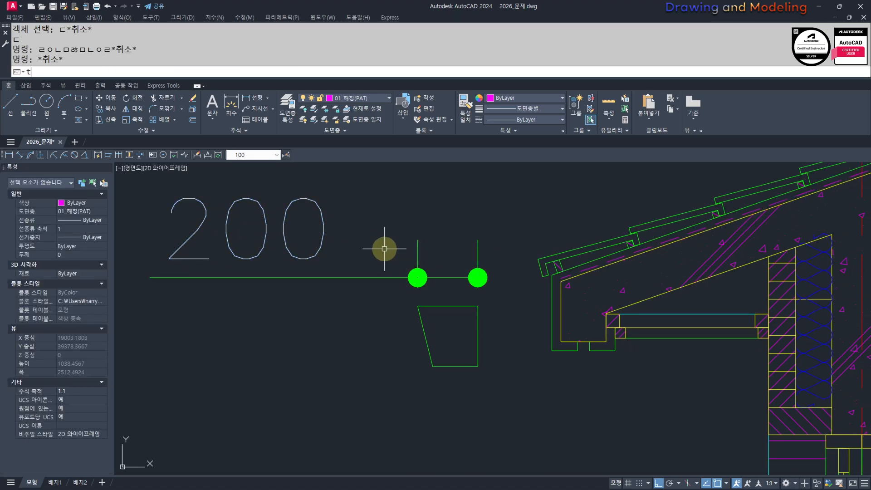
type("r")
key("Escape")
key("Escape")
left_click(369, 288)
left_click(320, 228)
key("Escape")
key("e")
key("space")
key("Escape")
key("Escape")
Step: Erase the linear dimension above the gutter profile
left_click(334, 201)
left_click(259, 296)
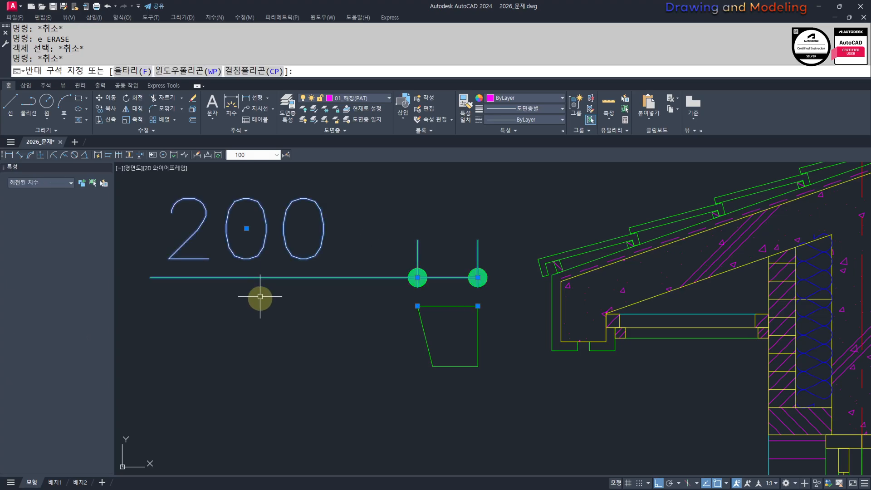
type("e")
key("space")
key("Escape")
key("Escape")
left_click(491, 315)
left_click(421, 329)
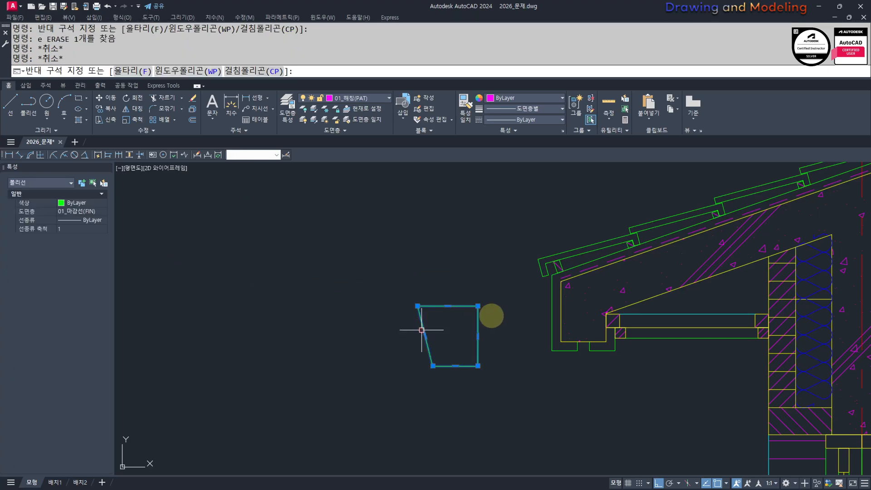
scroll(544, 319, "up", 2)
middle_click_drag(453, 323, 406, 329)
type("m")
key("space")
key("Escape")
key("Escape")
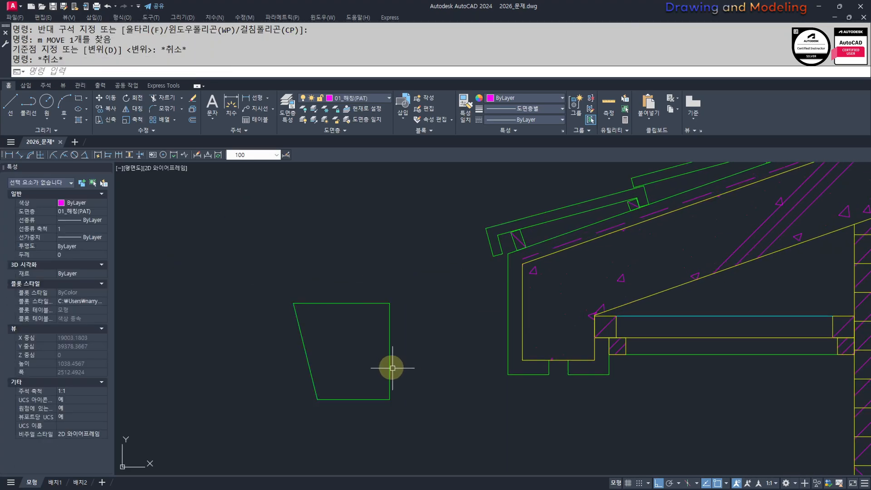
Step: Move the gutter profile by its lower-right corner onto the lower outer corner of the eave's finish line
middle_click_drag(392, 367, 449, 352)
type("m")
key("space")
left_click(449, 305)
left_click(400, 343)
key("space")
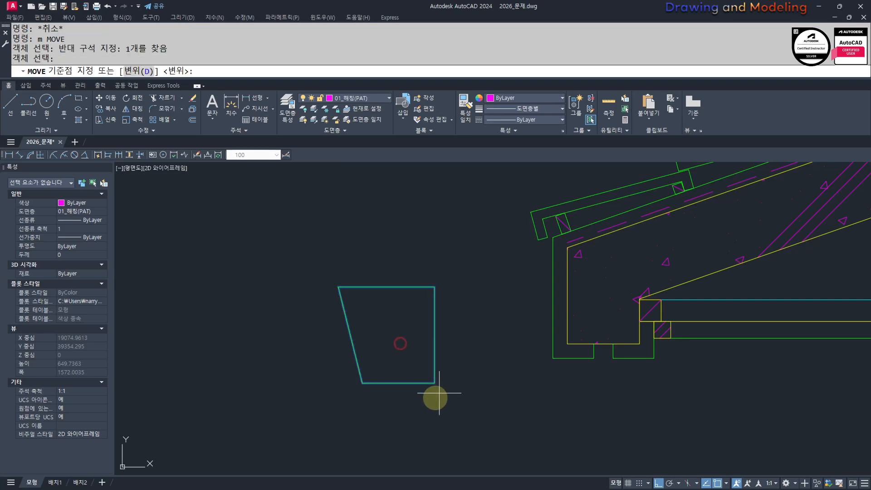
left_click(434, 382)
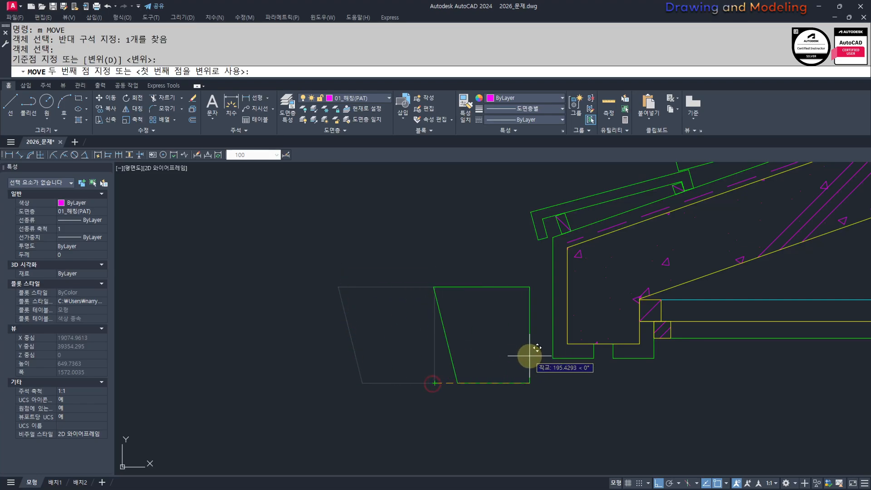
left_click(553, 358)
key("Escape")
key("Escape")
middle_click_drag(486, 297, 461, 338)
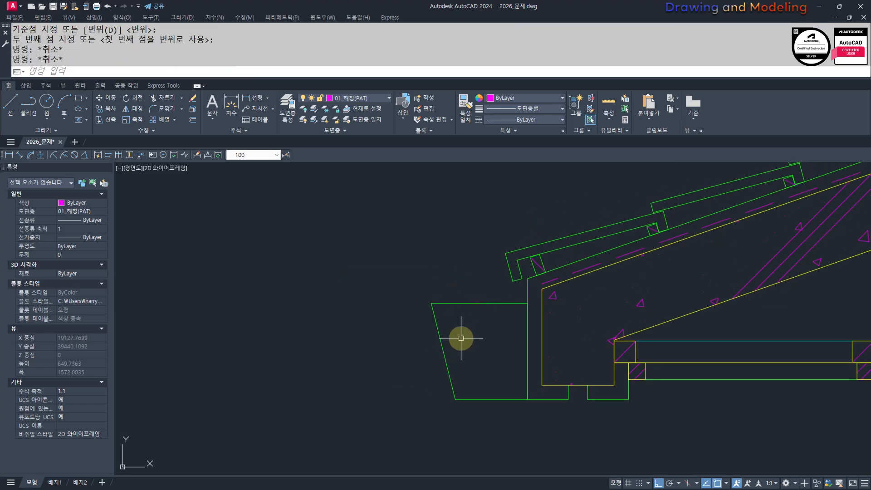
middle_click_drag(550, 383, 555, 349)
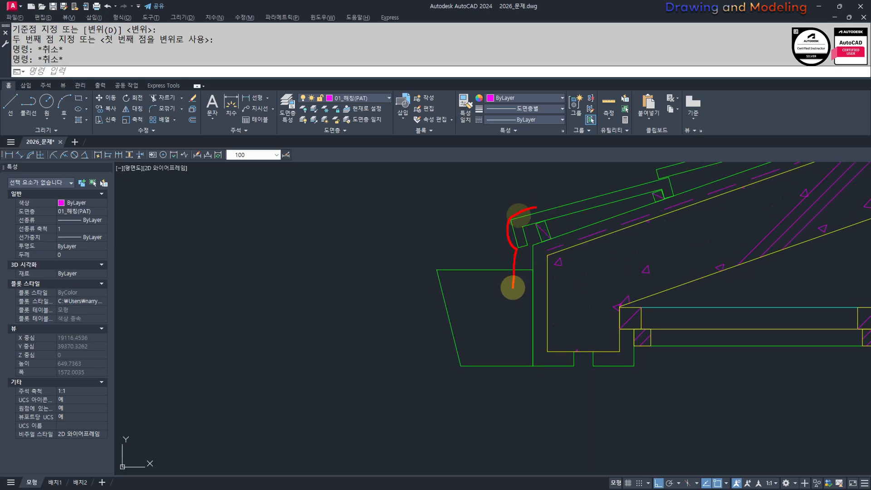
key("Escape")
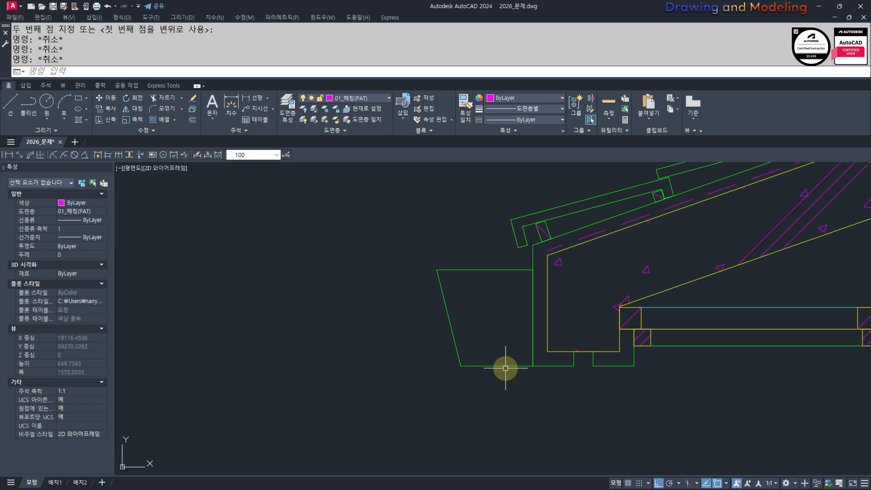
scroll(512, 284, "down", 3)
mouse_move(511, 296)
middle_mouse_down()
mouse_move(449, 305)
mouse_move(443, 328)
mouse_move(452, 324)
middle_mouse_up()
scroll(455, 307, "up", 1)
left_click_drag(484, 273, 612, 323)
key("Escape")
middle_click_drag(393, 269, 423, 273)
type("rec")
key("Return")
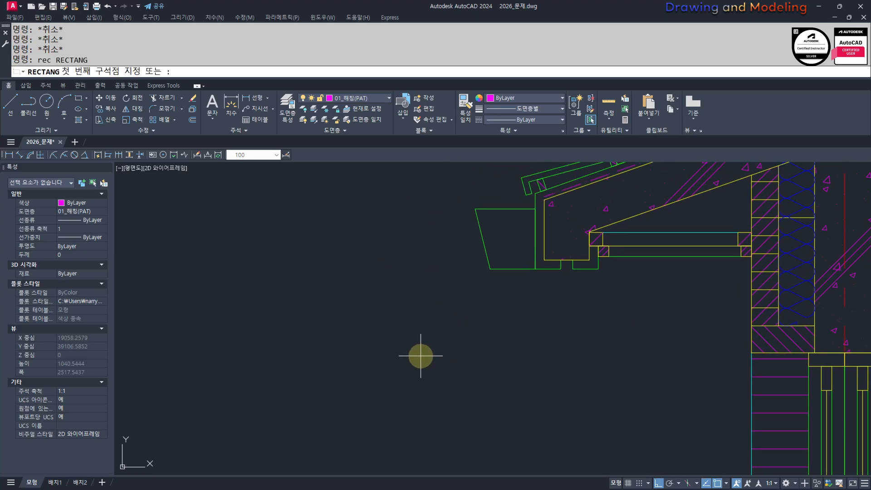
left_click(422, 356)
type("@!")
key("Escape")
key("Escape")
Step: Draw a 200 by 200 square in the empty space below the gutter profile
type("re")
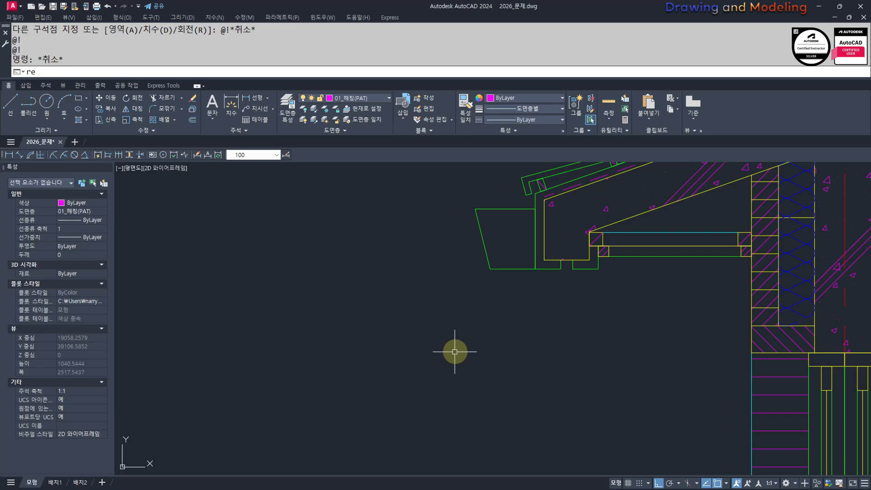
type("c")
key("Return")
left_click(440, 358)
type("@200,")
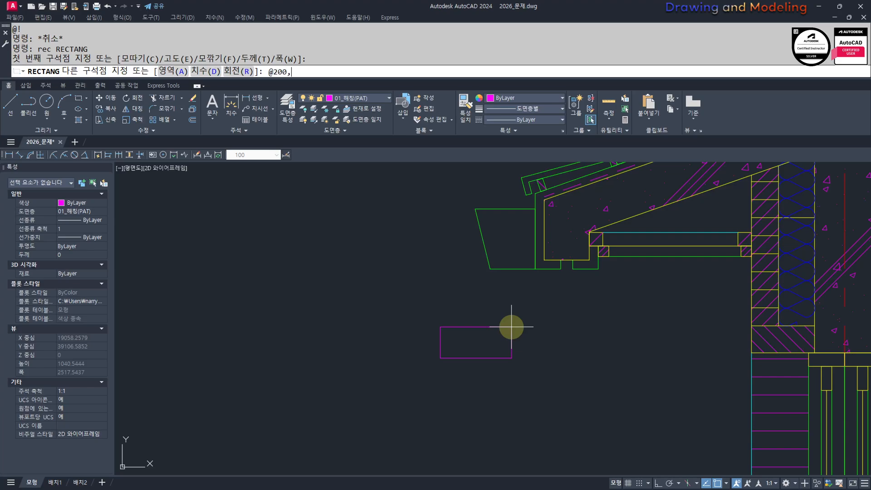
key("Return")
key("Escape")
key("Escape")
key("Escape")
type(",,")
key("Return")
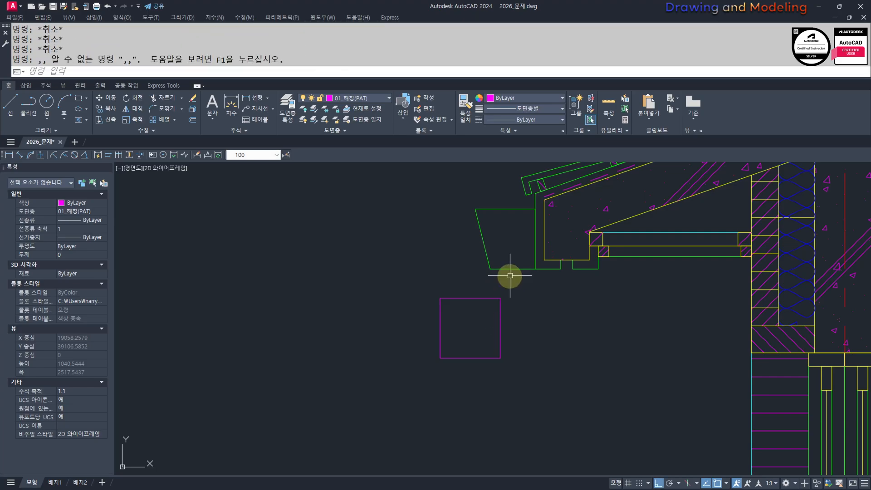
Step: Match the properties of the gutter profile onto the 200 by 200 square below it
left_click(513, 266)
key("Escape")
key("Escape")
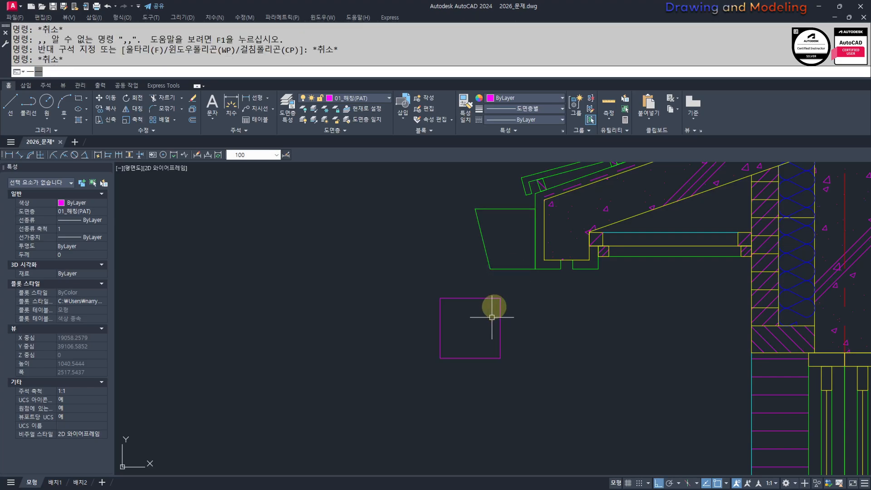
type("mm")
key("Return")
left_click(509, 270)
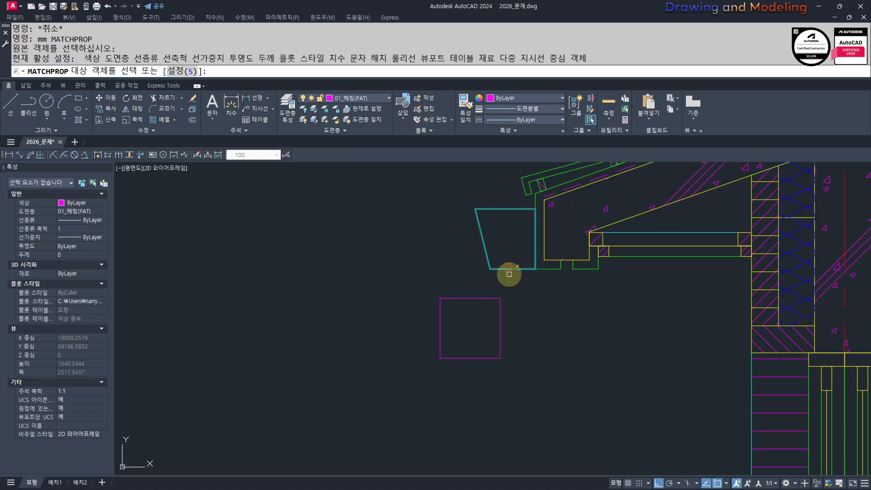
left_click(508, 276)
left_click(466, 320)
middle_click_drag(469, 325, 464, 331)
key("Escape")
key("Escape")
Step: Move the square by the midpoint of its right edge horizontally onto the outer face of the wall
type(",m")
key("Return")
key("Escape")
key("Escape")
type("m")
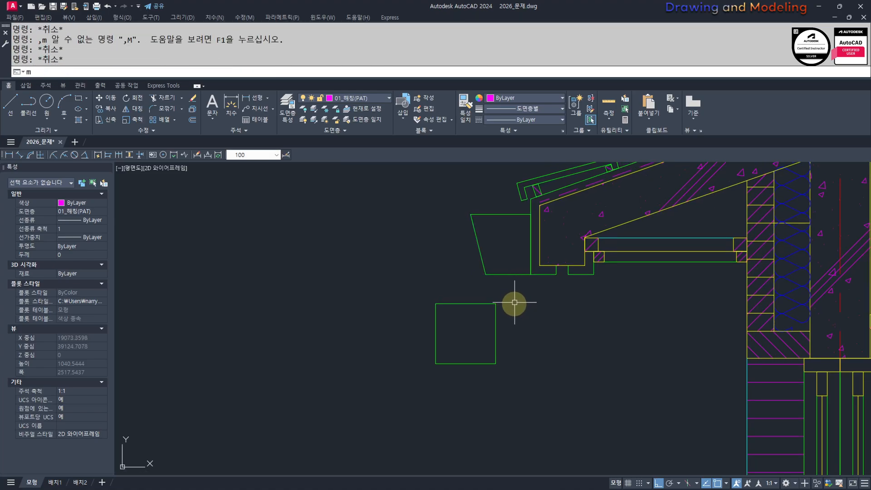
key("Return")
left_click(514, 303)
left_click(480, 338)
key("Return")
left_click(496, 333)
left_click(747, 333)
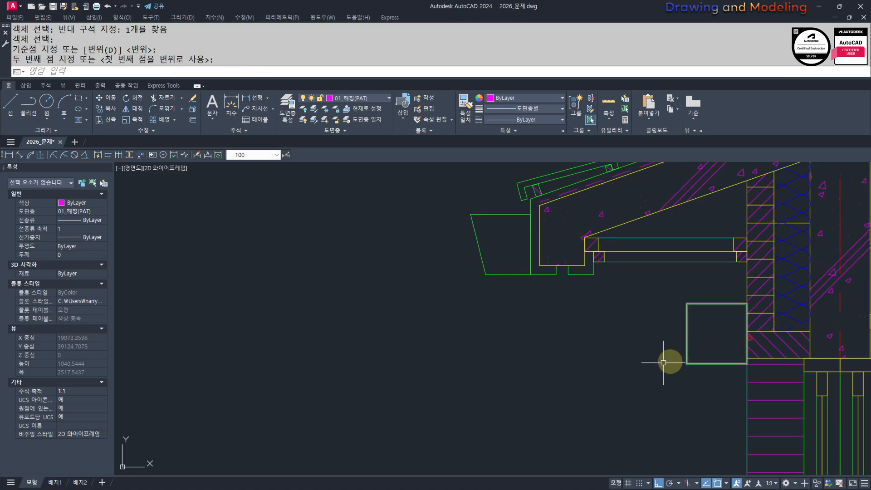
key("Escape")
Step: Draw a vertical line downward from the midpoint of the gutter profile's bottom edge
middle_click_drag(535, 357, 543, 361)
type("l")
key("Return")
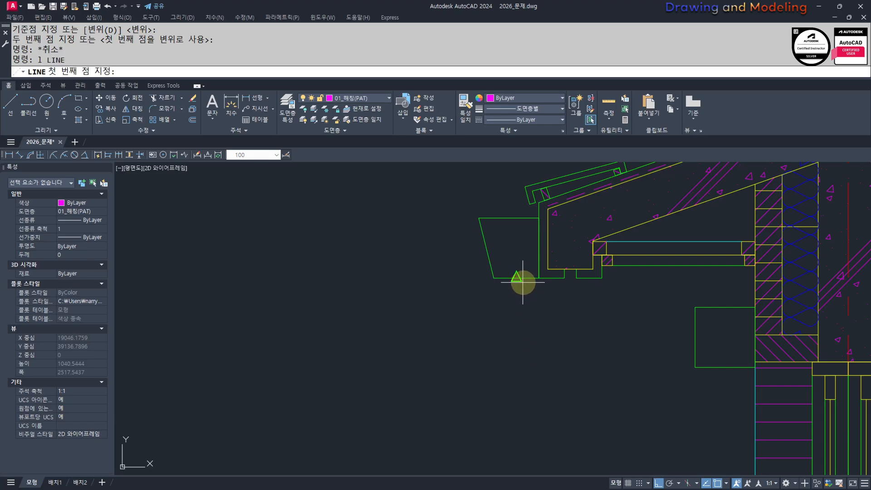
left_click(516, 276)
left_click(516, 352)
key("Escape")
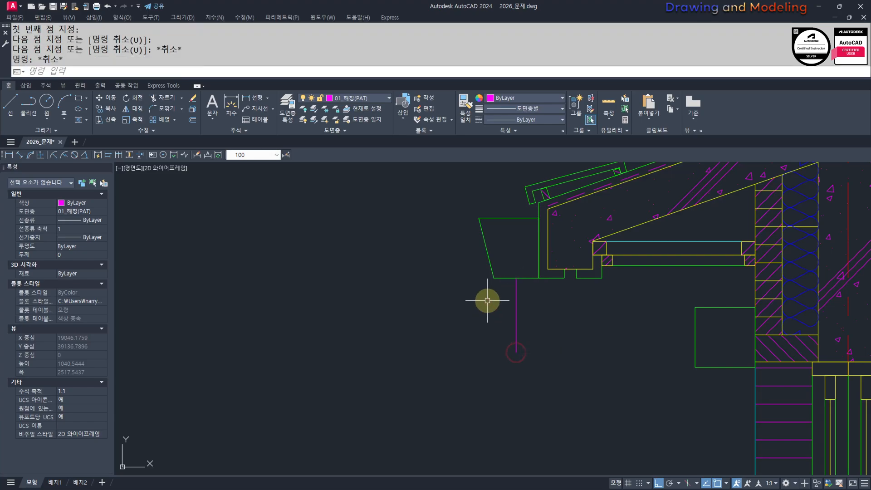
Step: Draw a 250 by 10 rectangle in the empty space to the left of the vertical line
middle_click_drag(493, 297, 567, 341)
type("rec")
key("Return")
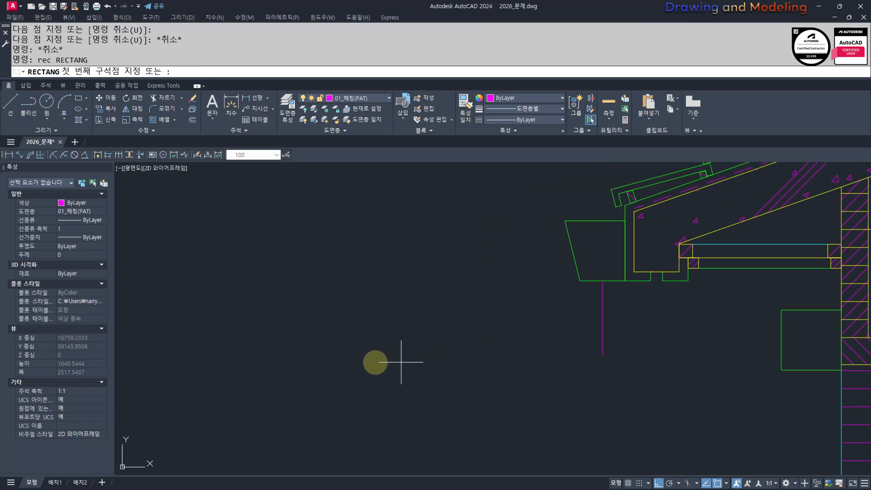
left_click(375, 362)
type("@25")
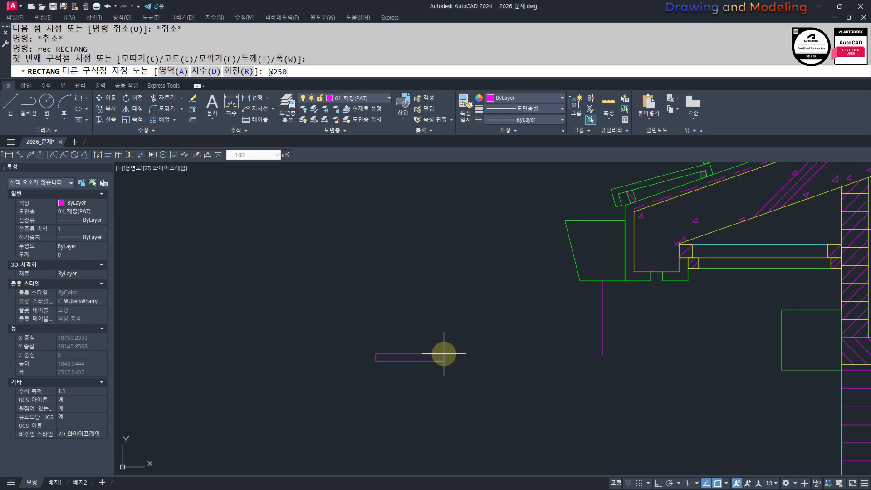
type("0")
key("space")
key("Escape")
key("Escape")
key("Escape")
middle_click_drag(498, 397, 490, 398)
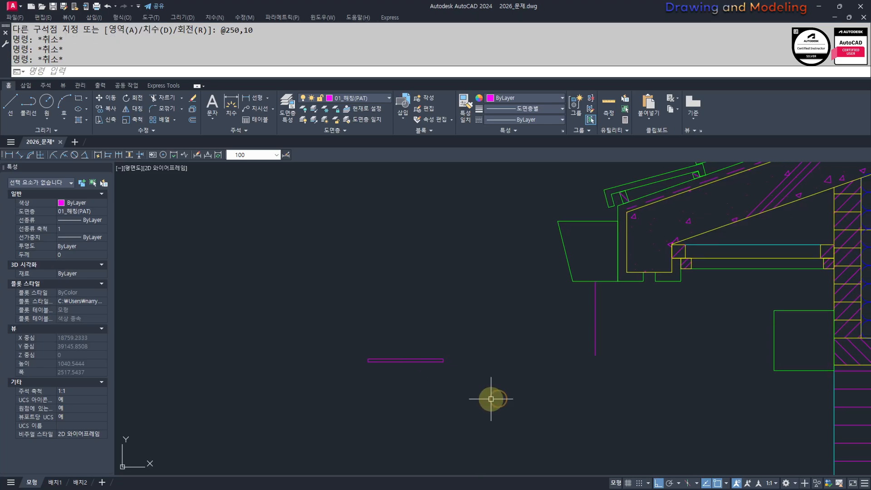
Step: Draw a diagonal line from the upper-left to the lower-right corner of the 250 by 10 rectangle
type("l")
key("space")
scroll(399, 379, "up", 4)
left_click(322, 335)
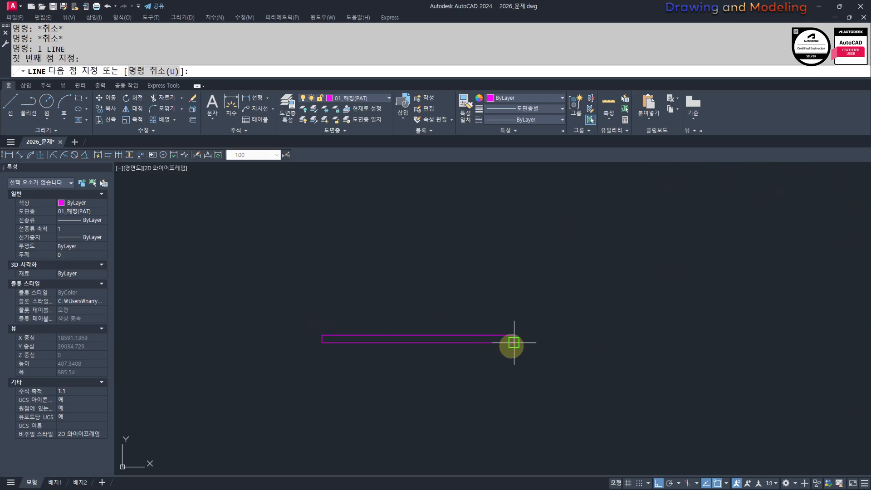
key("Escape")
key("Escape")
Step: Erase the 250 by 10 rectangle, keeping its diagonal as the slope line
left_click(361, 343)
type("e")
key("Escape")
key("Escape")
left_click(379, 320)
left_click(336, 398)
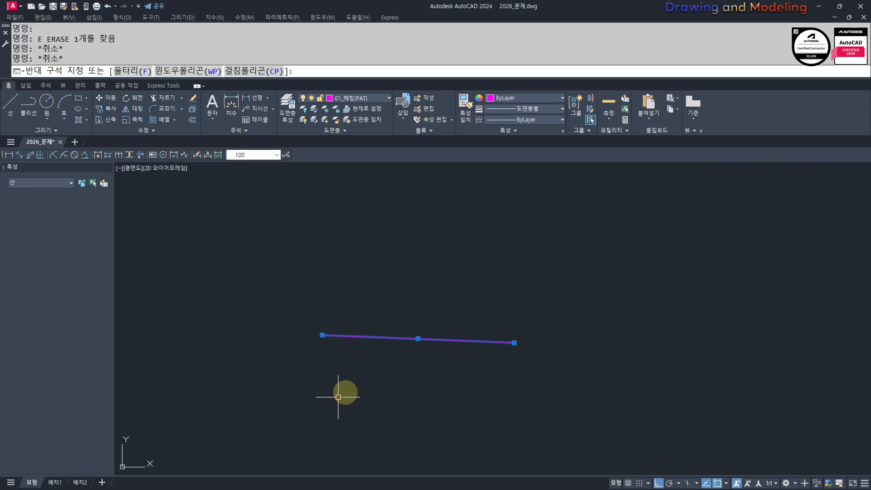
scroll(459, 379, "down", 4)
middle_click_drag(430, 380, 342, 384)
key("Escape")
key("Escape")
middle_click_drag(466, 382, 455, 381)
left_click(370, 342)
left_click(315, 390)
middle_click_drag(339, 388, 368, 388)
key("Escape")
key("Escape")
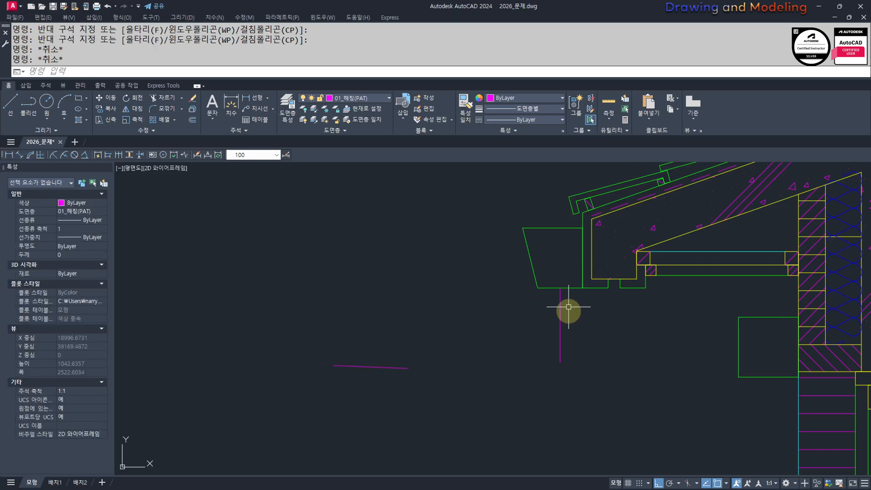
Step: Draw a horizontal guide line leftward from the lower-right corner of the gutter profile
type("l")
left_click(583, 288)
left_click(467, 288)
key("Escape")
key("Escape")
Step: Offset the horizontal guide line 200 downward, across the vertical line
type("o ")
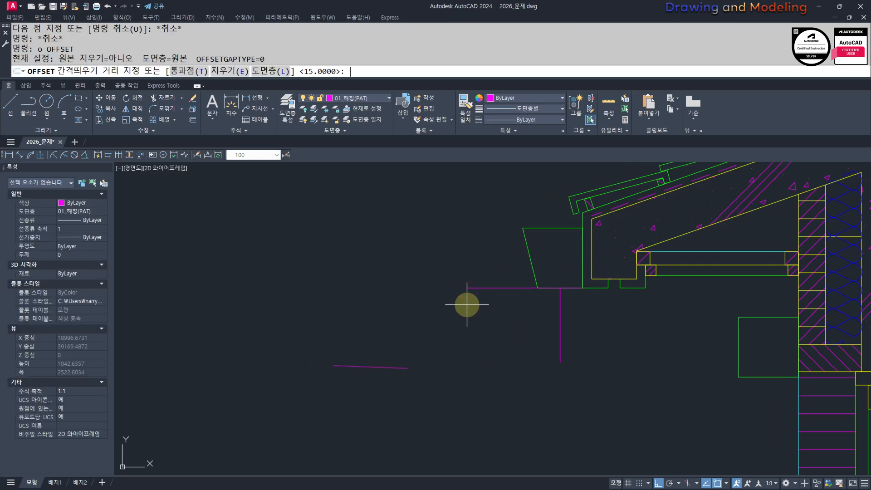
type("200")
key("Return")
left_click(486, 288)
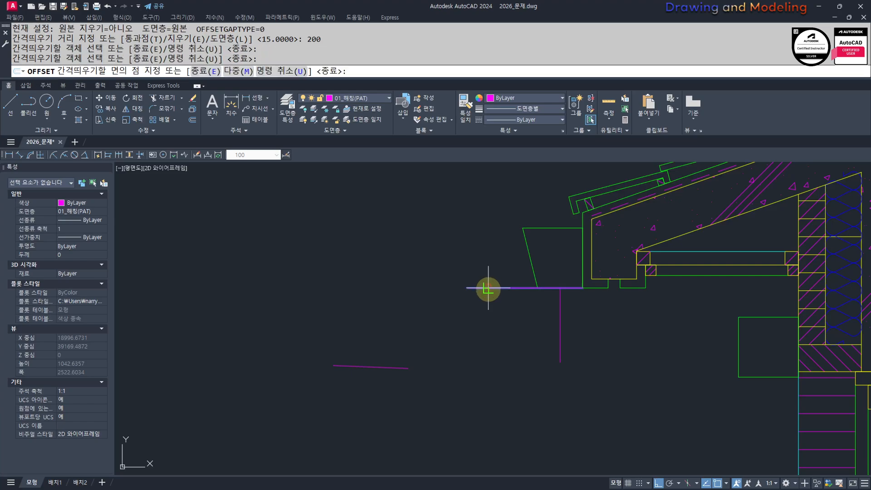
left_click(502, 303)
key("Escape")
key("Escape")
Step: Erase the original horizontal guide line along the gutter's bottom edge
left_click(505, 270)
left_click(482, 307)
type("e")
key("Escape")
key("Escape")
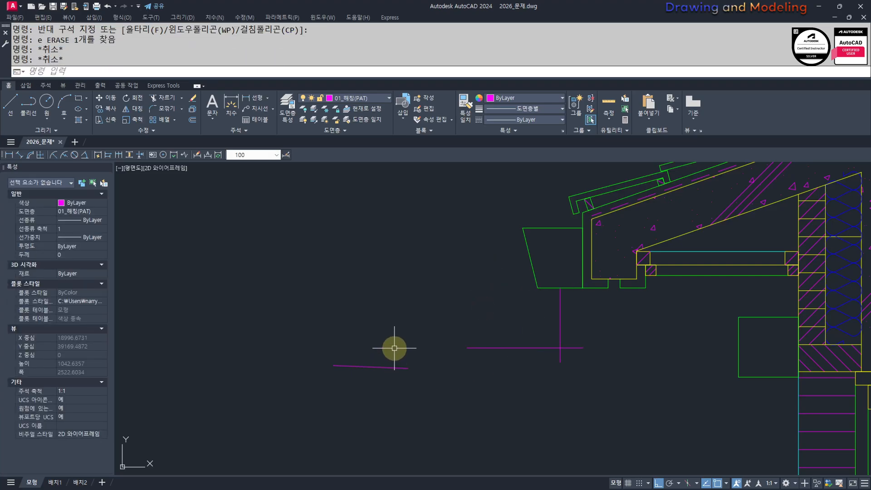
Step: Move the slope line by its left endpoint onto the intersection of the vertical line and the offset guide line
left_click(394, 348)
left_click(366, 383)
middle_click_drag(366, 383, 343, 386)
type("m")
left_click(310, 368)
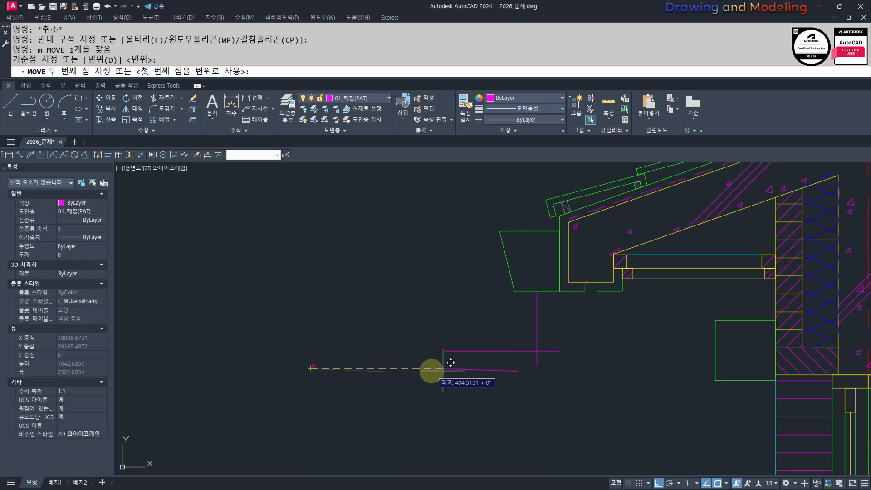
left_click(537, 350)
key("Escape")
key("Escape")
Step: Erase the horizontal offset guide line
left_click(480, 327)
left_click(443, 376)
type("e")
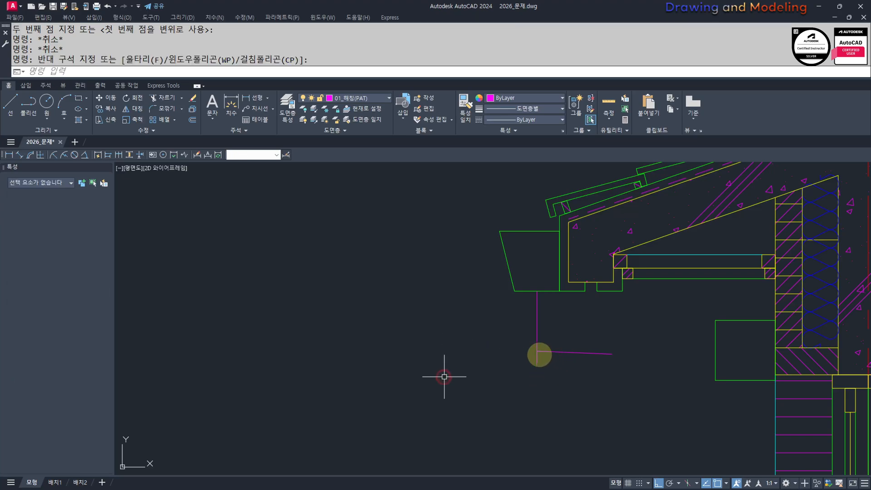
Step: Trim off the part of the vertical line that protrudes below the slope line
scroll(537, 354, "up", 2)
type("tr")
key("space")
left_click(550, 363)
left_click(498, 379)
key("Escape")
scroll(508, 340, "down", 2)
middle_click_drag(597, 337, 545, 355)
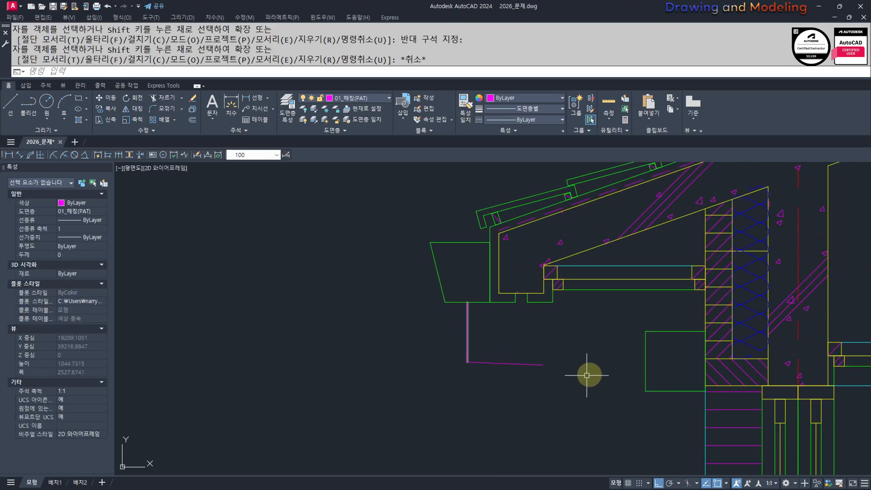
Step: Extend the slope line through the square to the outer face of the wall
middle_click_drag(581, 376, 575, 365)
type("ex")
key("space")
left_click(546, 339)
left_click(495, 373)
left_click(570, 338)
left_click(523, 396)
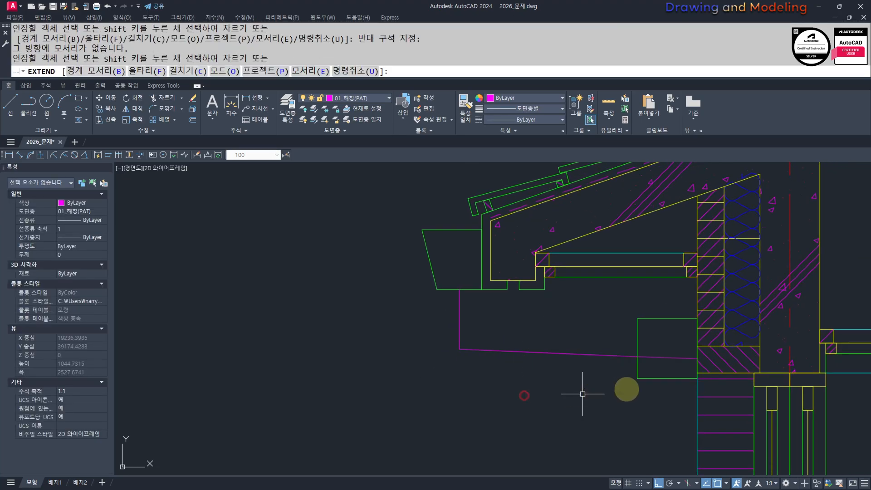
key("Escape")
key("Escape")
Step: Move the square by its left edge's midpoint down onto the intersection of that edge with the slope line
middle_click_drag(633, 387, 627, 390)
left_click(658, 325)
left_click(599, 343)
scroll(642, 347, "up", 2)
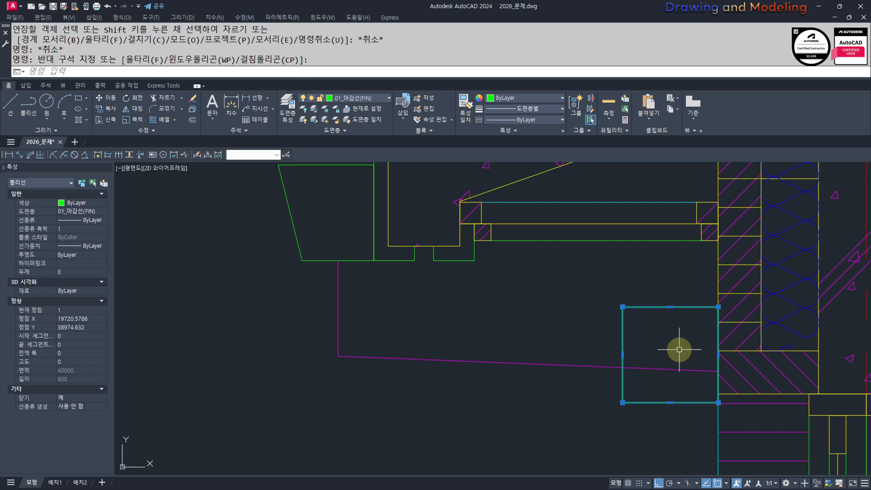
type("m")
key("space")
left_click(622, 354)
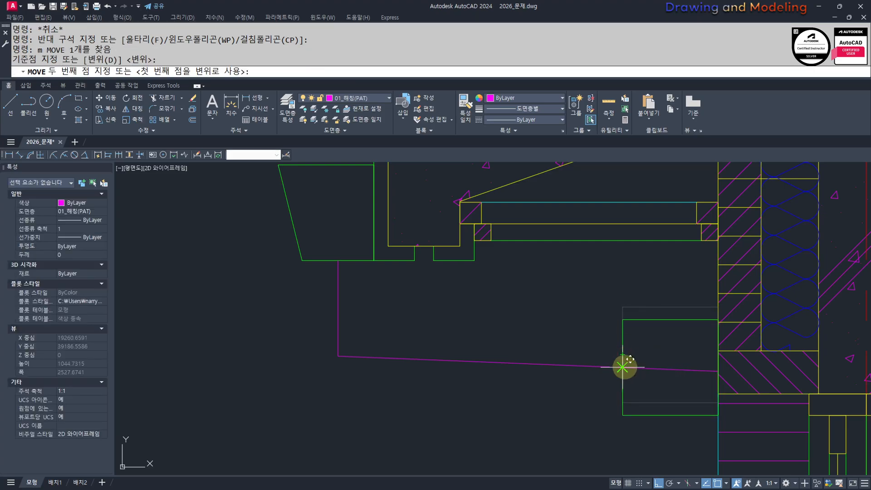
key("Escape")
Step: Draw a vertical line downward beside the wall from the midpoint of the square's bottom edge
scroll(522, 384, "down", 2)
middle_click_drag(540, 379, 509, 358)
scroll(591, 382, "up", 1)
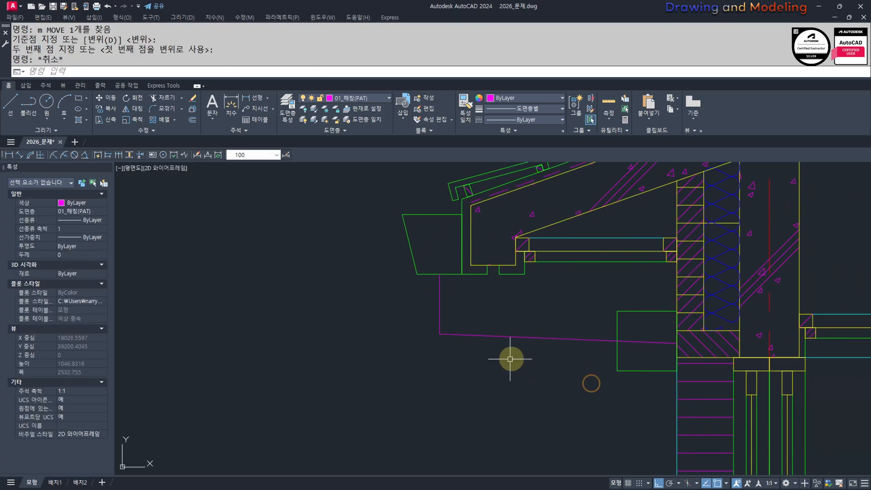
middle_click_drag(576, 360, 560, 361)
middle_click_drag(630, 375, 593, 332)
type("l")
key("space")
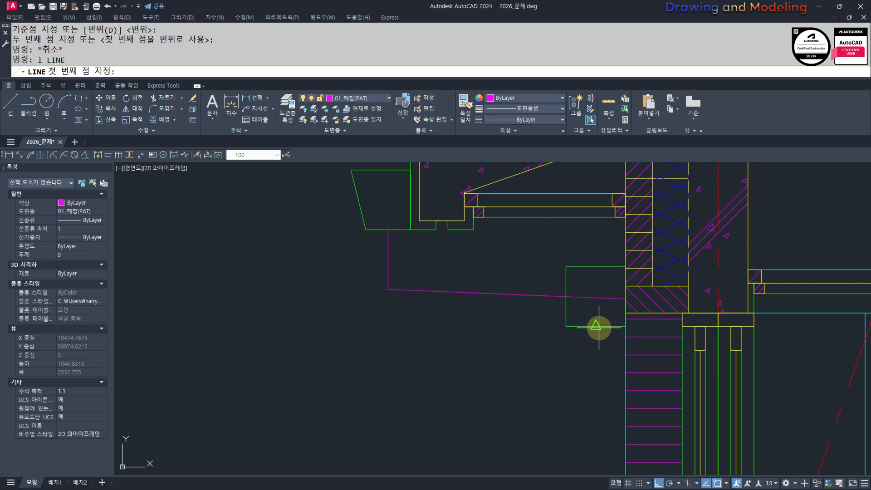
left_click(597, 328)
scroll(589, 391, "down", 1)
middle_click_drag(589, 391, 607, 319)
left_click(603, 403)
key("Escape")
Step: Fillet the vertical line below the square and the slope line into a sharp corner inside the square
scroll(603, 399, "up", 2)
type("f")
key("space")
left_click(611, 358)
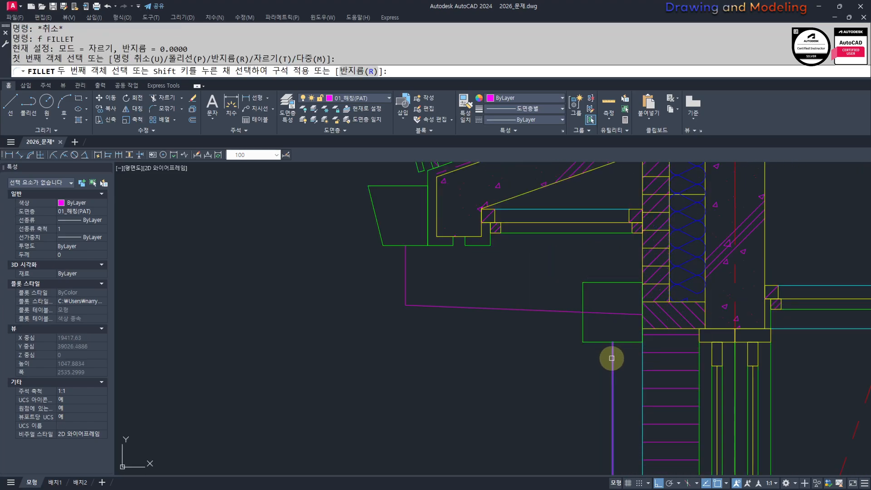
left_click(590, 312)
key("Escape")
key("Escape")
Step: Fillet the corner between the slope line and the vertical line below the gutter with radius 100
middle_click_drag(470, 311, 485, 335)
type("F")
key("space")
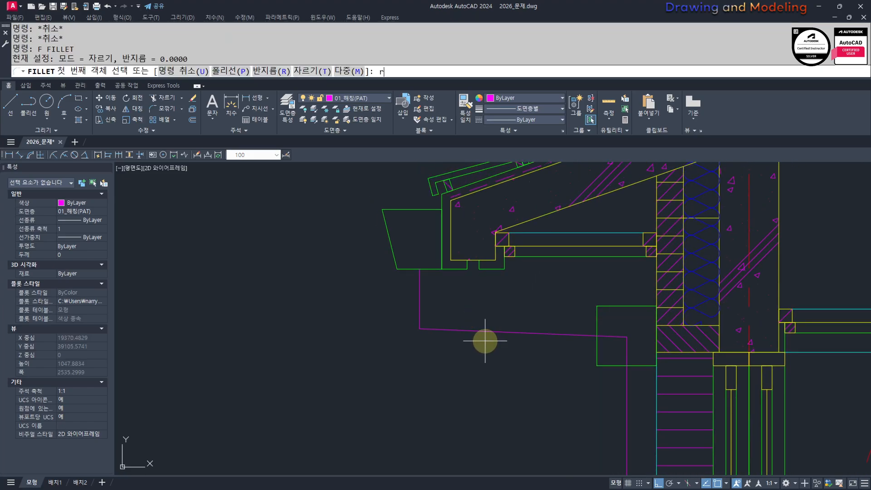
type("r")
key("space")
type("100")
key("space")
left_click(440, 332)
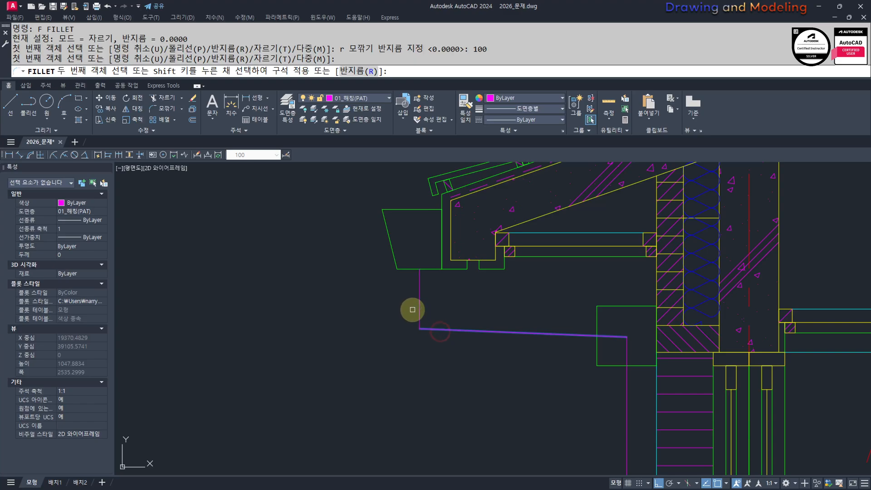
left_click(419, 304)
key("Escape")
key("Escape")
Step: Join the short vertical line, the fillet arc, the slope line and the long vertical line into one polyline
left_click(457, 285)
left_click(394, 345)
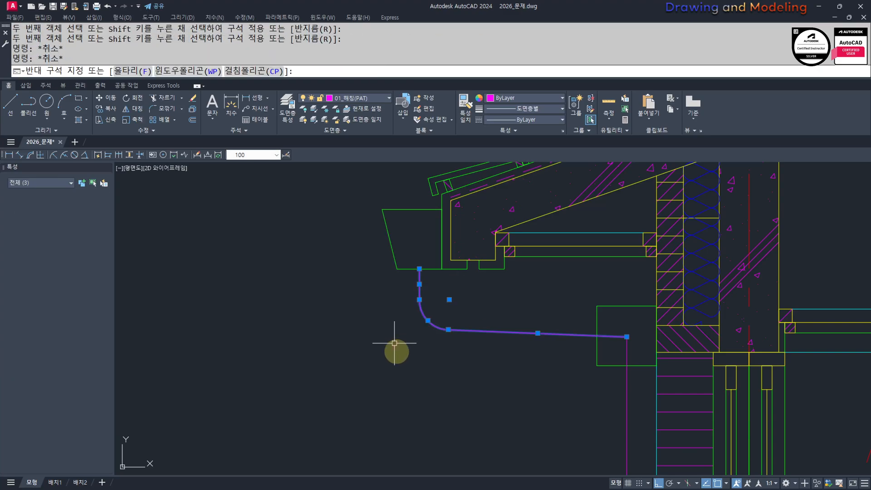
middle_click_drag(541, 385, 528, 375)
left_click(621, 392)
left_click(451, 412)
middle_click_drag(447, 412, 452, 414)
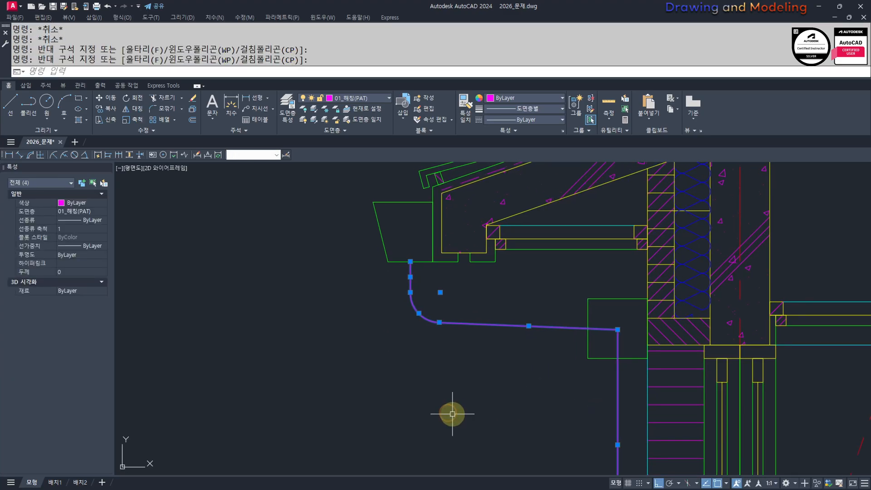
type("j")
key("space")
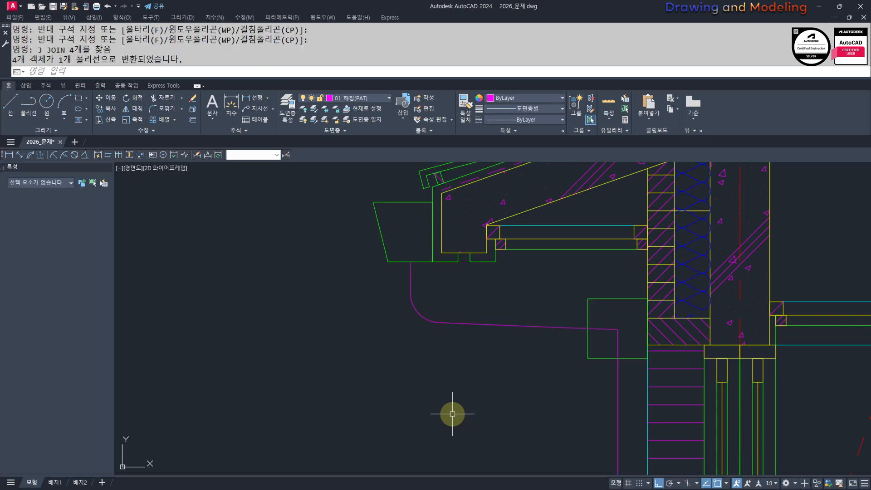
key("Escape")
key("Escape")
left_click(515, 305)
left_click(467, 361)
left_click(554, 358)
left_click(423, 409)
key("Escape")
key("Escape")
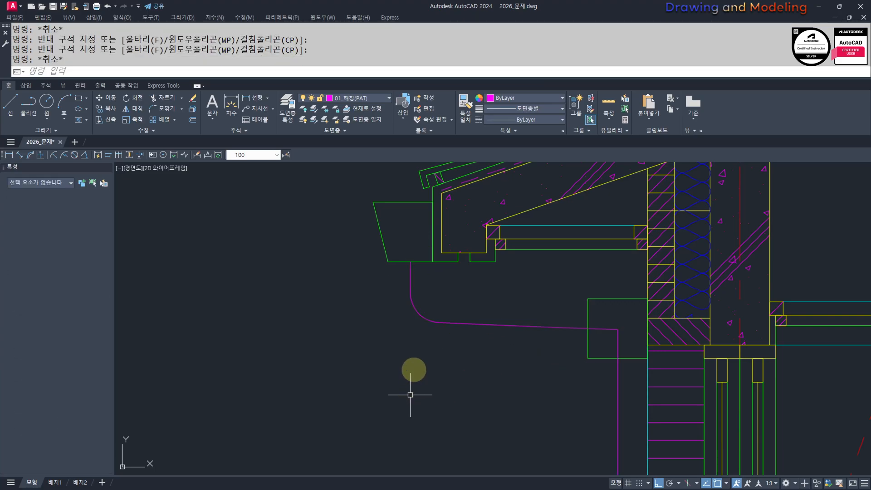
Step: Offset the downpipe path polyline by 50 to both sides
type("o")
key("space")
type("50")
key("Return")
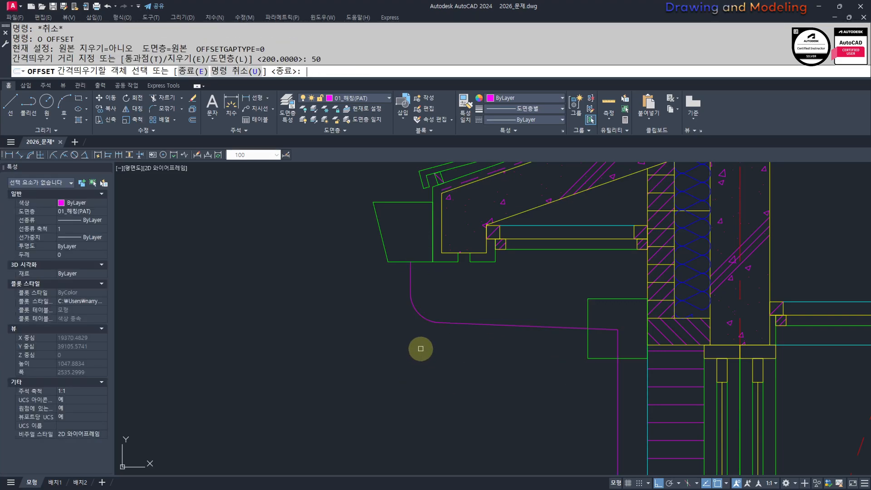
left_click(424, 317)
left_click(420, 338)
left_click(429, 320)
left_click(429, 320)
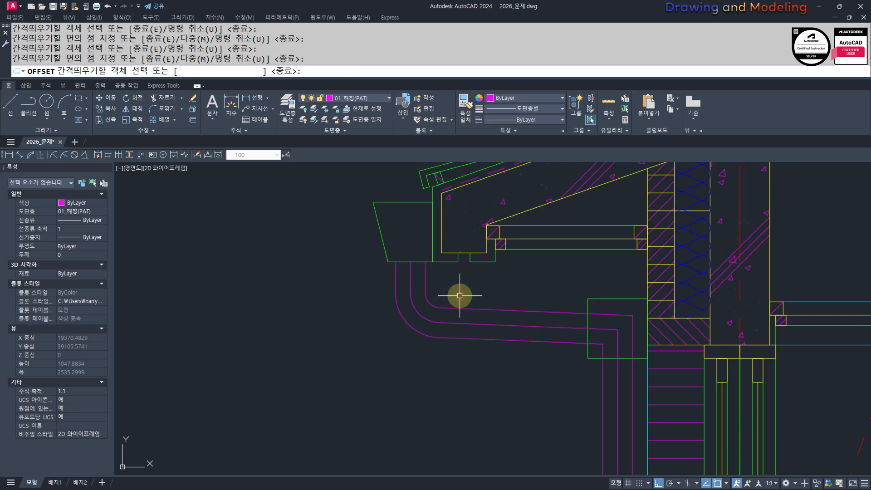
key("Escape")
Step: Match the properties of the gutter outline onto the three downpipe polylines
middle_click_drag(448, 284, 450, 291)
type("mm")
key("space")
left_click(400, 267)
left_click(439, 287)
left_click(373, 317)
key("Escape")
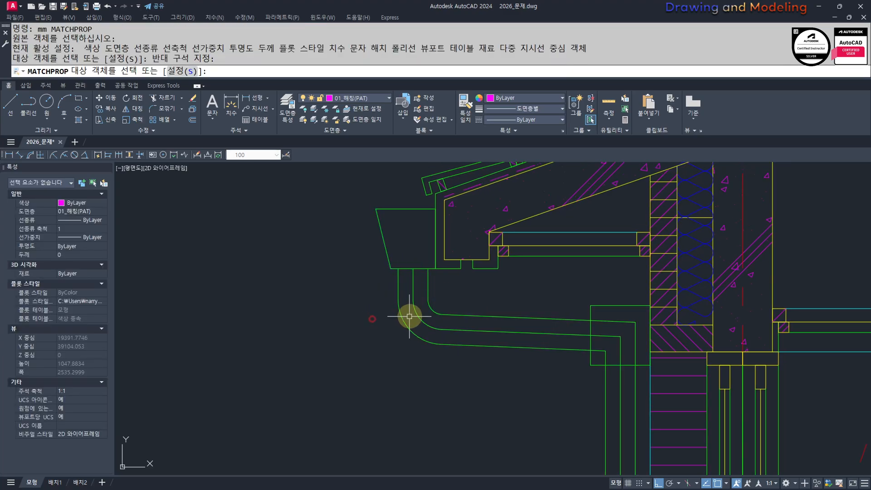
Step: Erase the middle polyline between the two downpipe edges
left_click(412, 313)
left_click(412, 298)
left_click(412, 296)
type("e")
key("space")
Step: Draw joint lines across the pipe at both ends of the bend below the gutter
scroll(422, 313, "up", 2)
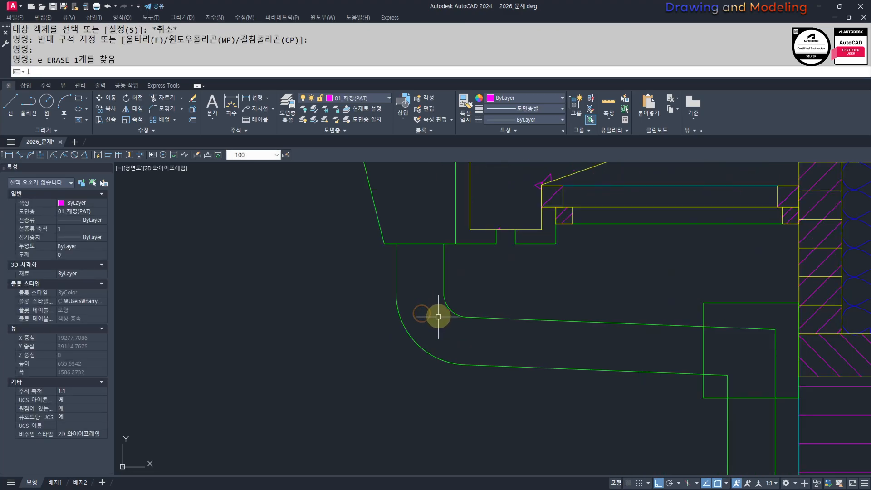
type("l")
key("space")
left_click(443, 294)
left_click(397, 297)
key("Escape")
key("space")
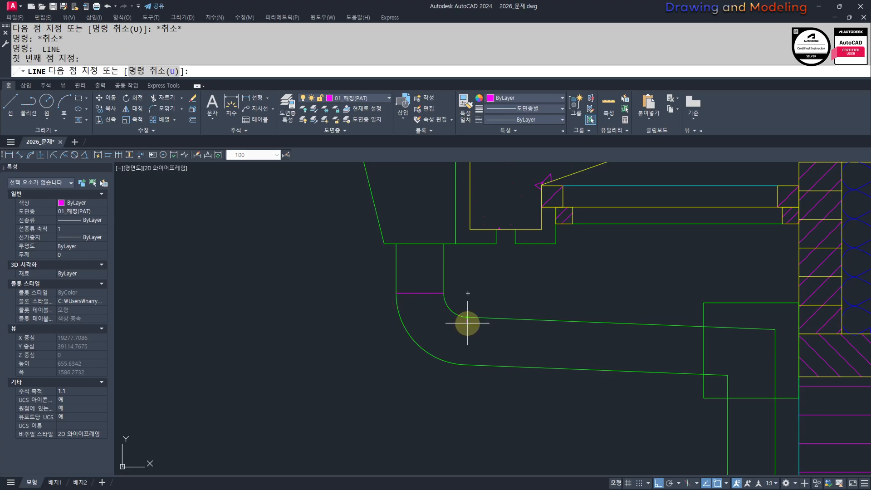
left_click(467, 317)
left_click(464, 363)
key("Escape")
Step: Trim away the parts of both downpipe edges that lie inside the square collector box
middle_click_drag(509, 327, 488, 332)
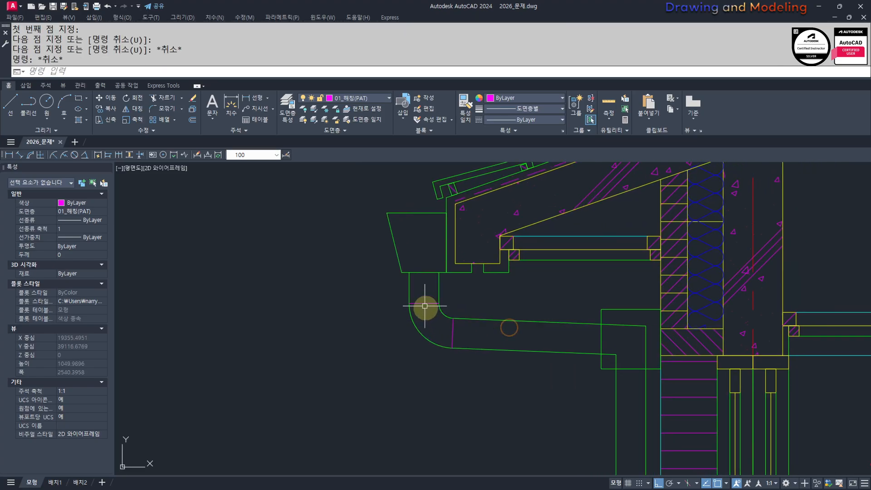
scroll(419, 263, "down", 2)
middle_click_drag(432, 338, 459, 259)
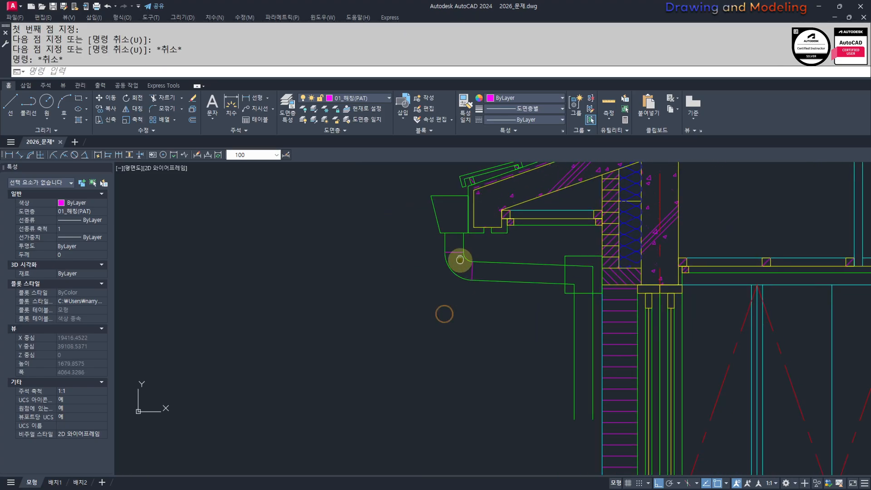
middle_click_drag(565, 323, 518, 335)
scroll(527, 293, "up", 4)
type("tr")
key("space")
left_click(505, 288)
left_click(482, 296)
key("space")
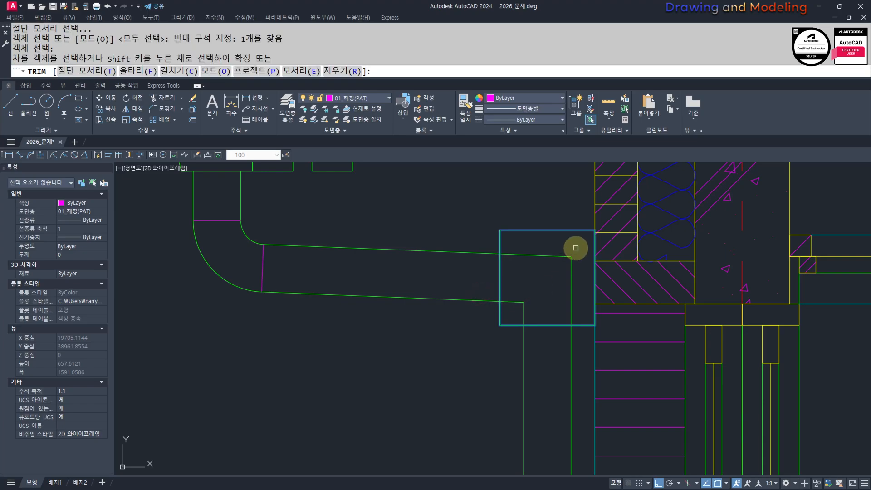
left_click(576, 248)
left_click(519, 309)
key("Escape")
key("Escape")
Step: Explode the two polylines forming the bent pipe between the gutter and the collector box
scroll(519, 309, "down", 2)
middle_click_drag(511, 322, 515, 315)
left_click(476, 247)
left_click(439, 311)
type("x")
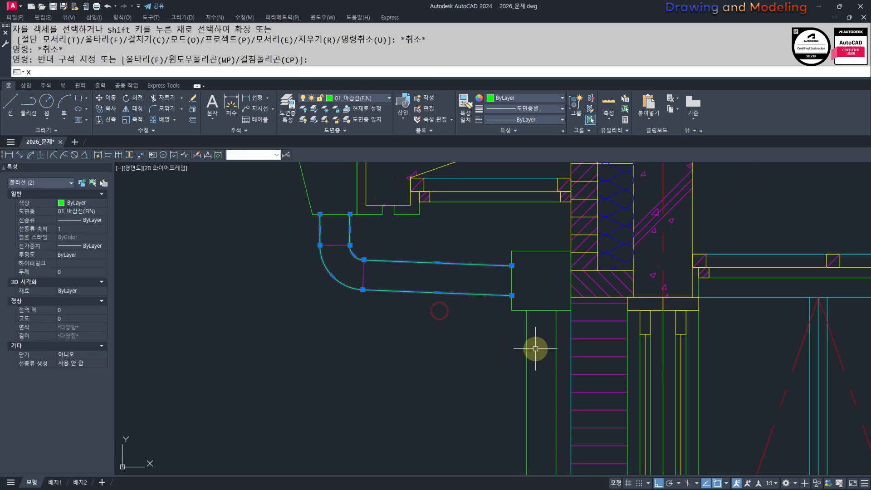
key("Return")
left_click(504, 349)
key("Escape")
Step: Stretch the lower ends of the two vertical downpipe lines down to just above the ground line
scroll(546, 335, "down", 3)
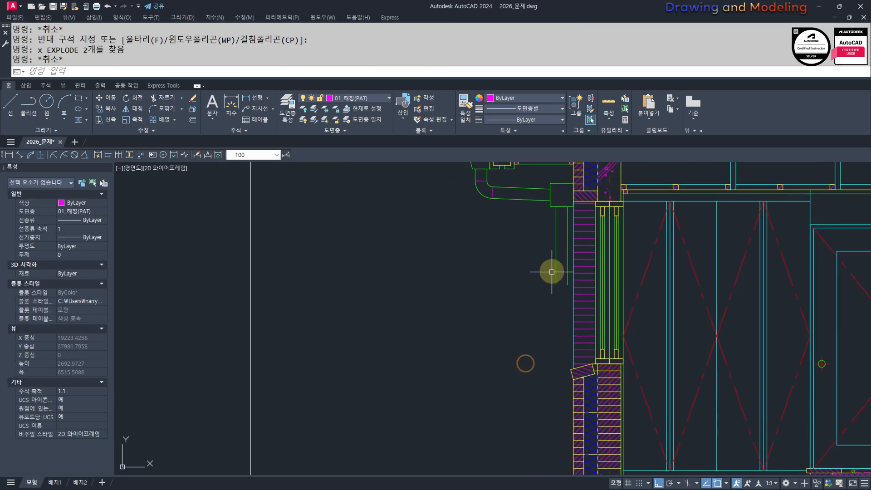
scroll(559, 297, "up", 3)
type("s")
left_click(585, 281)
left_click(519, 236)
key("space")
left_click(515, 205)
scroll(508, 367, "down", 6)
middle_click_drag(514, 440, 577, 343)
scroll(542, 285, "up", 4)
key("Escape")
key("Escape")
Step: Examine the roof edge line around the entrance and bedroom 3 in the floor plan
scroll(536, 293, "down", 6)
scroll(443, 289, "up", 5)
scroll(446, 287, "up", 5)
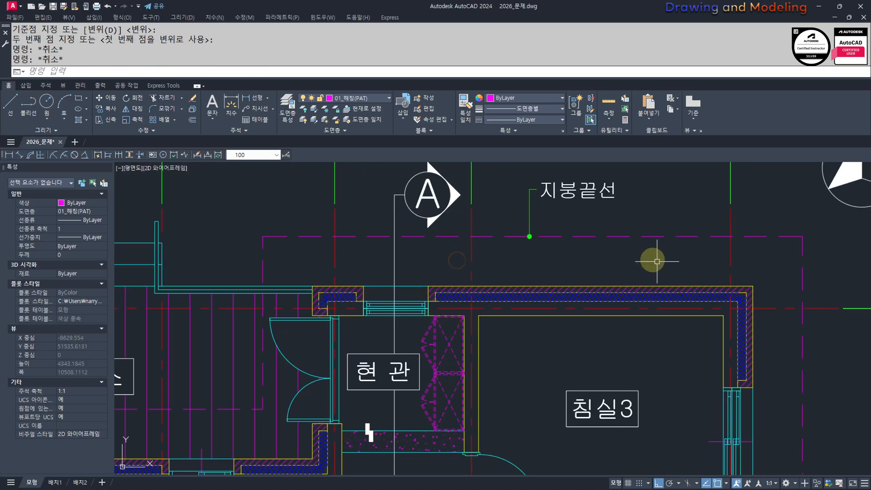
middle_click_drag(651, 255, 570, 284)
scroll(531, 283, "down", 8)
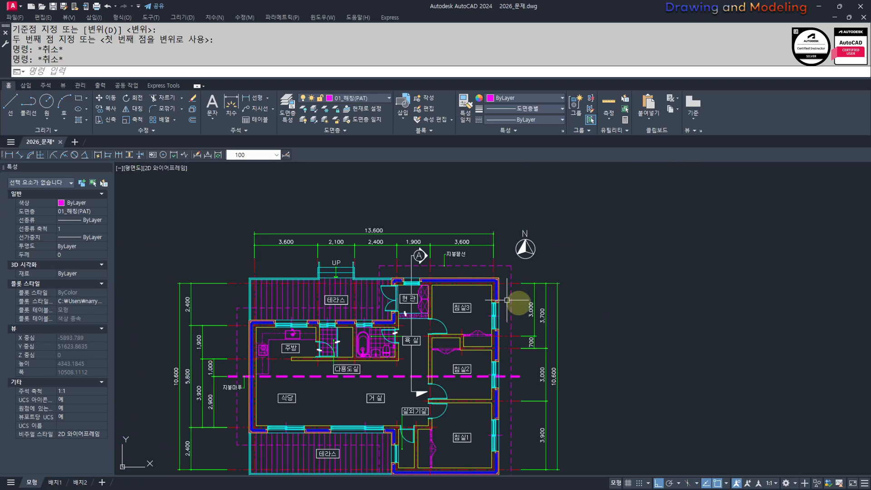
scroll(605, 361, "up", 10)
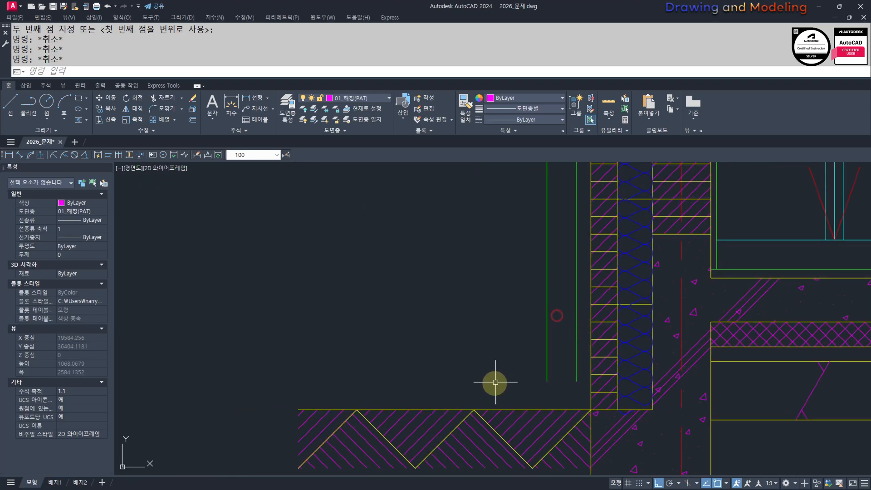
Step: Stretch the lower ends of the two downpipe lines up a short distance to leave room for the outlet bend
scroll(531, 361, "up", 2)
mouse_move(474, 345)
middle_mouse_down()
mouse_move(537, 369)
mouse_move(543, 361)
mouse_move(546, 373)
middle_mouse_up()
type("s")
left_click(623, 412)
left_click(530, 389)
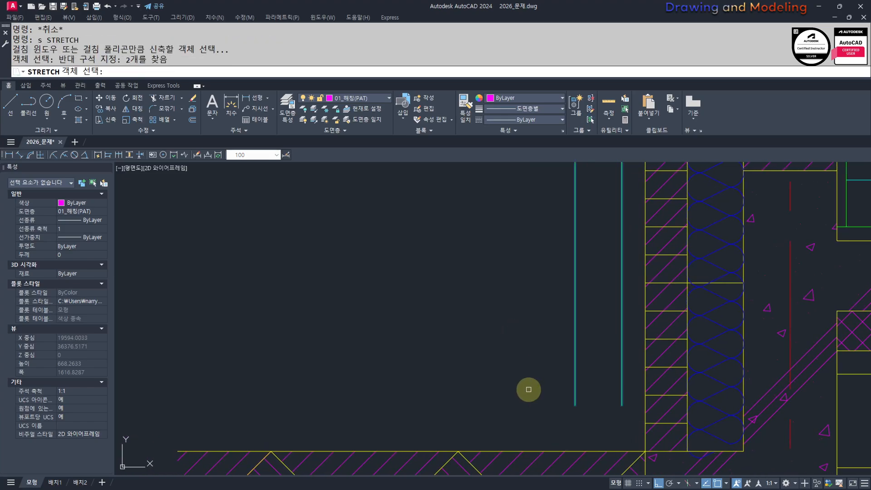
key("space")
left_click(541, 412)
left_click(532, 333)
key("Escape")
key("Escape")
Step: Draw a circle of radius 100 centred on the lower end of the outer downpipe line
type("c")
left_click(572, 326)
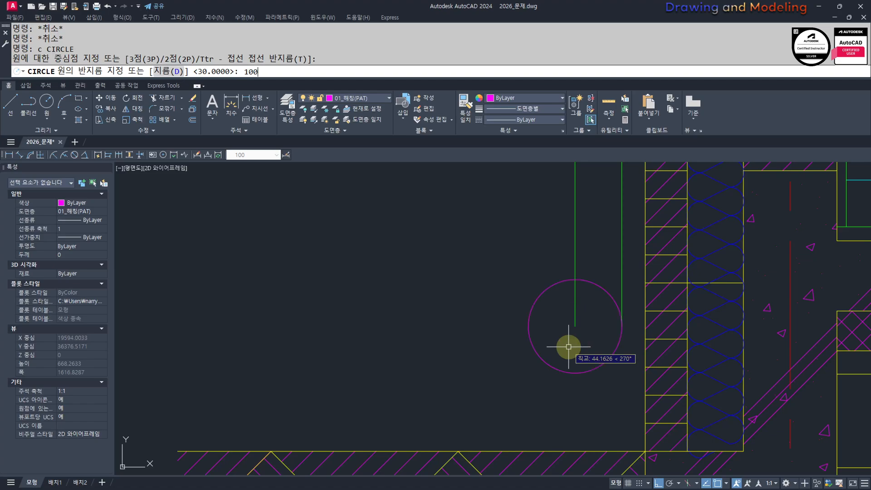
key("Return")
key("Escape")
key("Escape")
middle_click_drag(605, 334, 618, 357)
left_click(586, 305)
left_click(614, 344)
type(",")
key("Return")
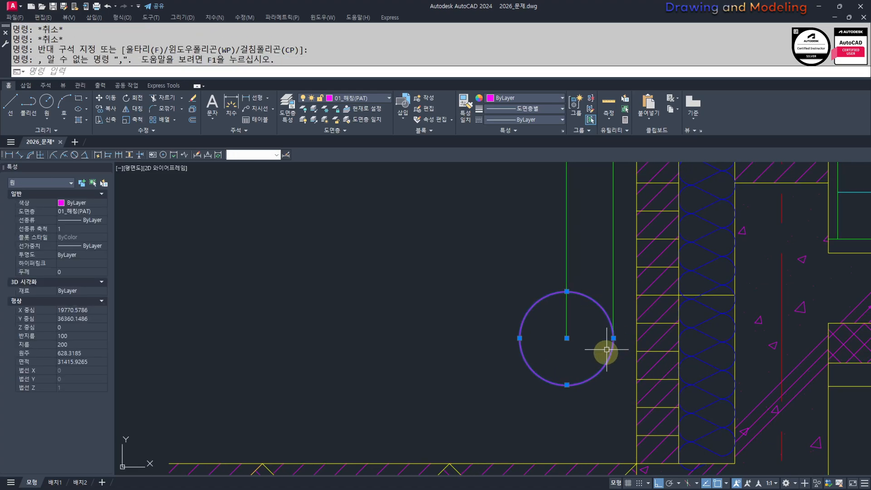
key("Escape")
Step: Move the circle horizontally so its wall-side quadrant lies on the lower end of the outer downpipe line
type("m")
key("Return")
left_click(597, 272)
left_click(605, 342)
key("Return")
left_click(613, 338)
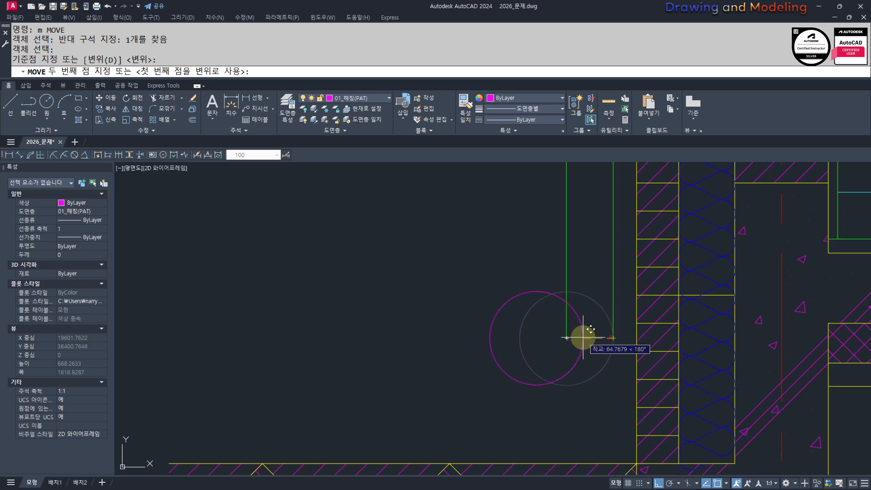
left_click(566, 338)
key("Escape")
key("Escape")
Step: Draw a horizontal construction line from the outer downpipe line's lower end to the circle's center
type("l")
key("Return")
left_click(566, 337)
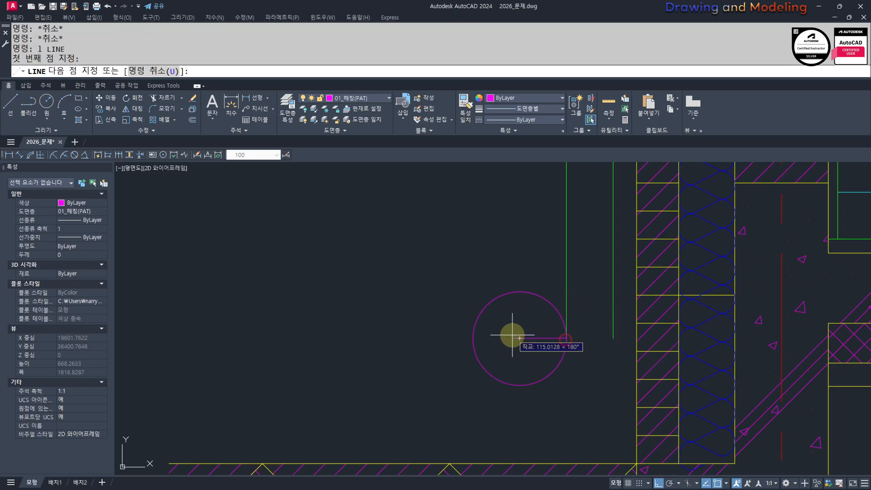
key("Escape")
key("Return")
left_click(517, 338)
key("Escape")
key("Escape")
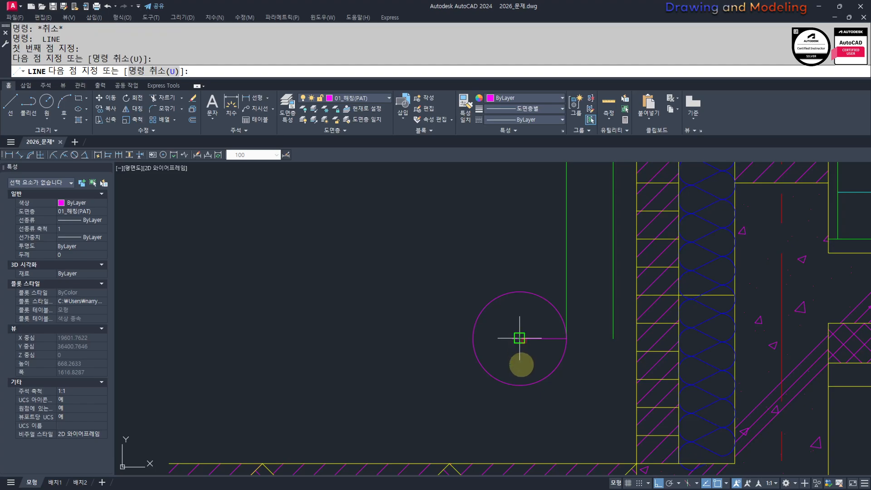
Step: Draw a vertical construction line from the circle's center down to its bottom quadrant
key("Escape")
key("Return")
left_click(519, 338)
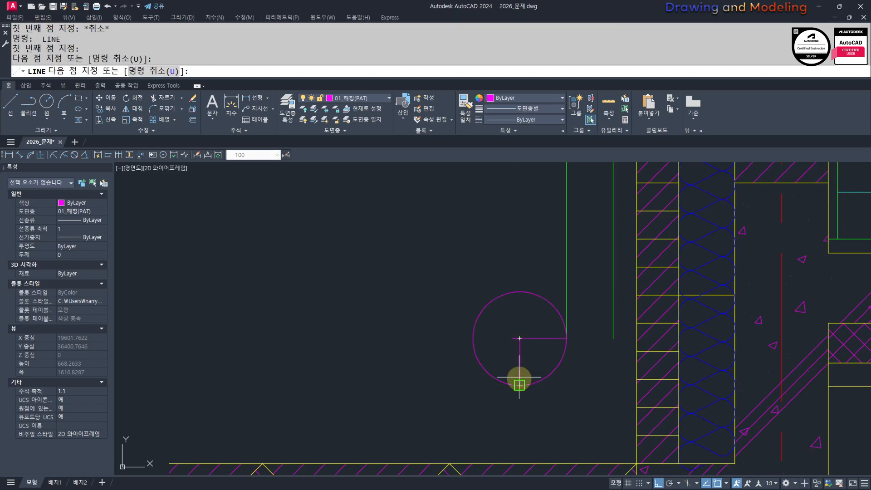
key("Escape")
key("Escape")
Step: Trim the circle against the construction lines, keeping only the quarter arc below the outer downpipe line
left_click(492, 325)
left_click(530, 355)
type("e")
key("Return")
type("tr")
key("Return")
key("Return")
left_click(460, 380)
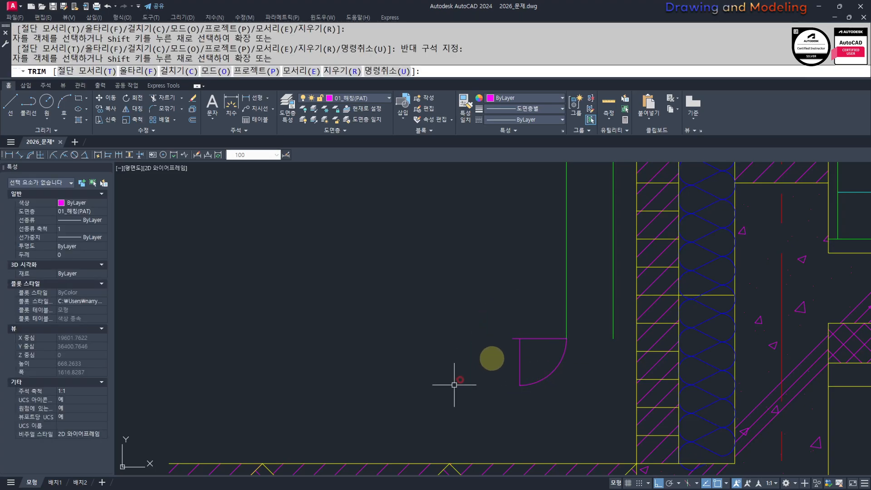
key("Escape")
key("Escape")
Step: Erase the horizontal and vertical construction lines at the quarter arc
left_click(529, 350)
left_click(501, 333)
type("e")
key("Return")
key("Escape")
Step: Try offsetting the quarter arc 50 outward and erase that copy
type("o")
key("Return")
type("50")
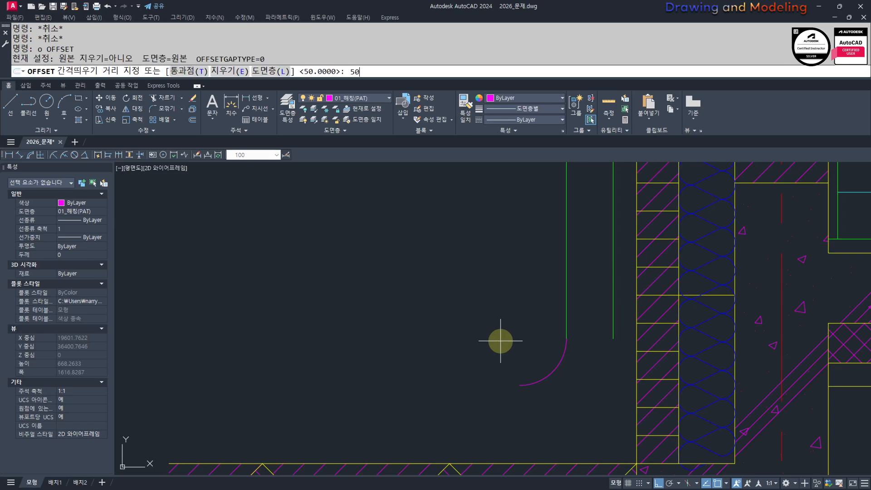
left_click(558, 369)
left_click(592, 397)
key("Escape")
key("Escape")
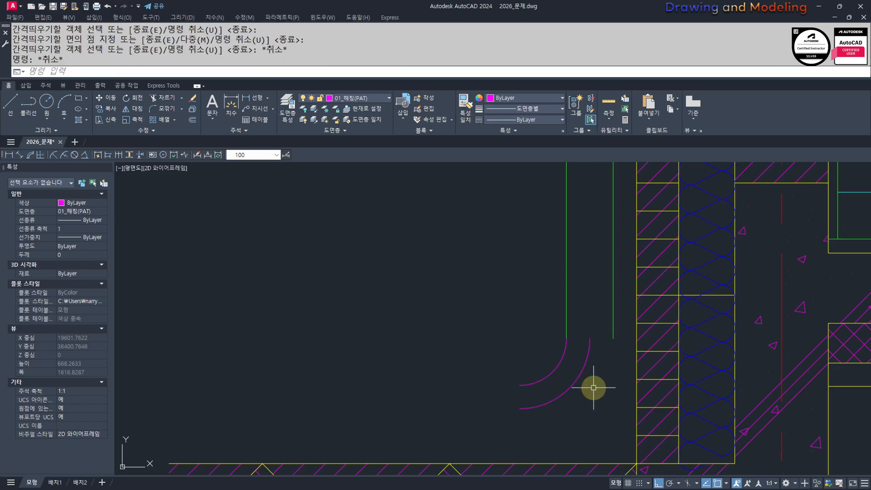
left_click(585, 381)
left_click(577, 369)
key("Delete")
Step: Offset the quarter arc by 100 toward the wall to form the outer edge of the outlet bend
type("o")
key("Return")
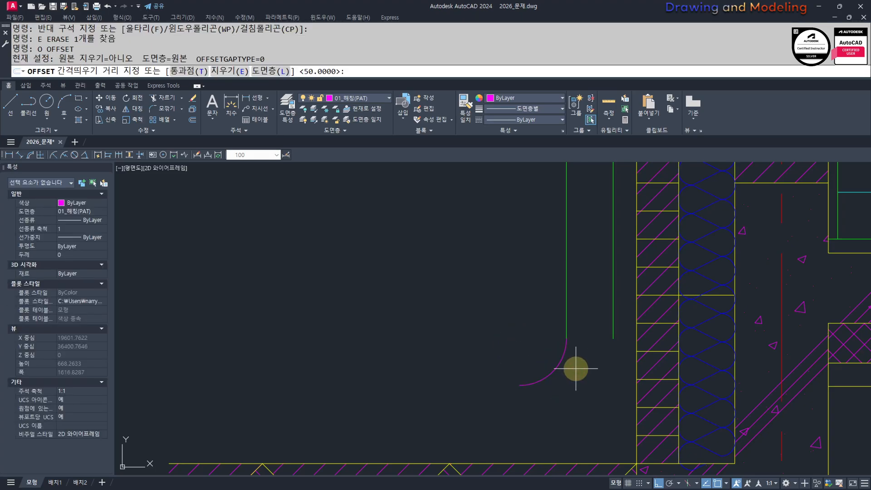
key("Escape")
key("Escape")
type("o")
key("Return")
type("100")
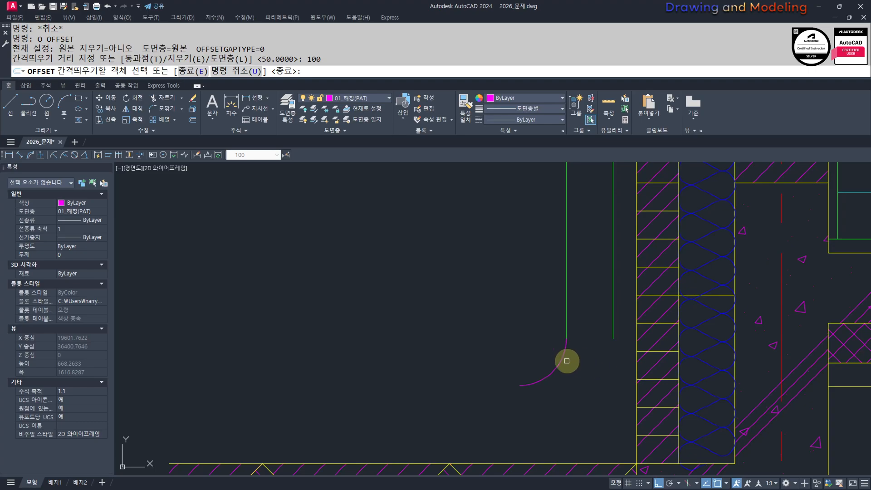
left_click(566, 361)
left_click(599, 389)
key("Escape")
key("Escape")
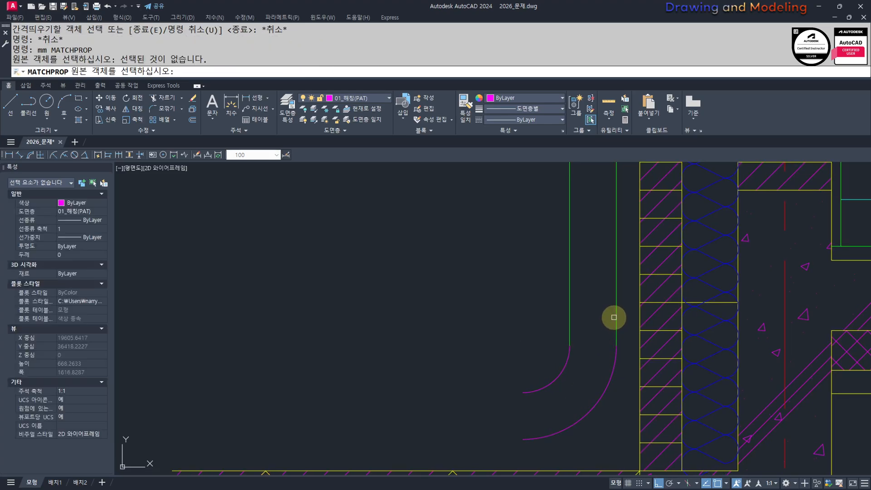
Step: Match the properties of both quarter arcs to the green downpipe line
left_click(616, 324)
left_click(634, 307)
left_click(529, 369)
key("Escape")
key("Escape")
middle_click_drag(514, 367, 474, 341)
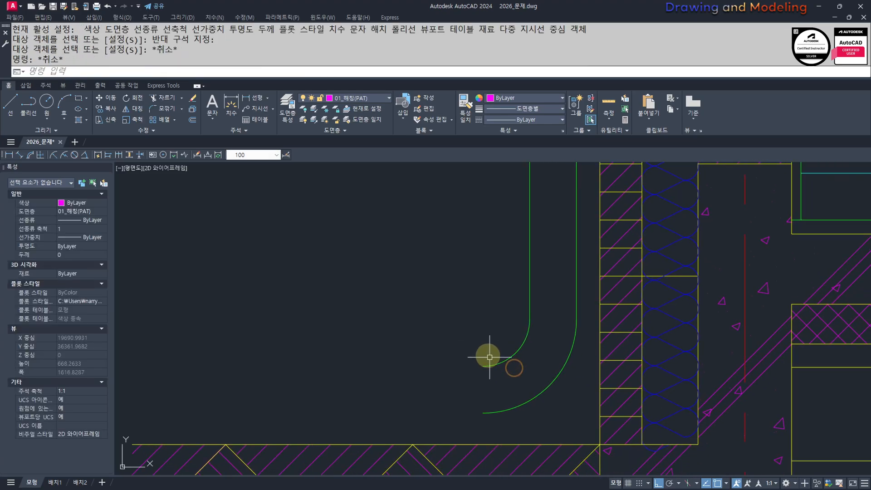
Step: Erase the larger quarter arc on the wall side of the outlet bend
left_click(578, 390)
left_click(544, 383)
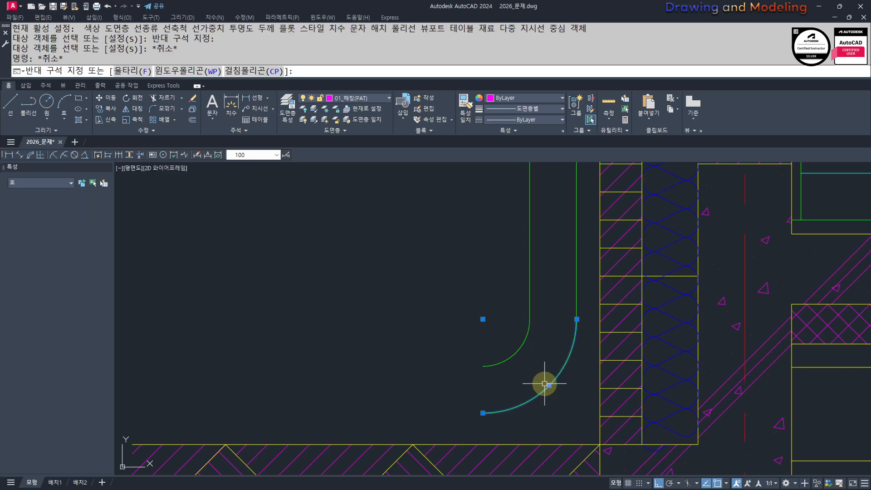
type("e")
key("Return")
key("Escape")
key("Escape")
left_click(523, 367)
left_click(499, 338)
middle_click_drag(545, 338, 537, 356)
scroll(524, 360, "up", 4)
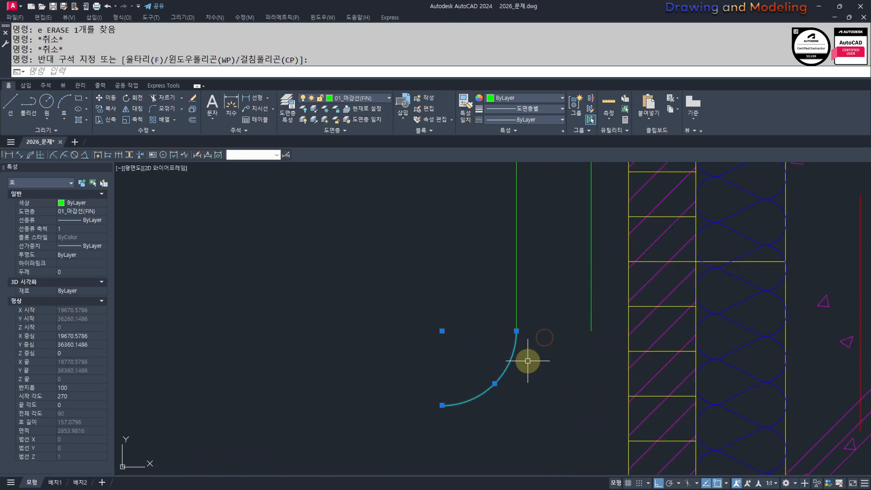
scroll(560, 359, "down", 4)
scroll(566, 357, "up", 3)
key("Escape")
key("Escape")
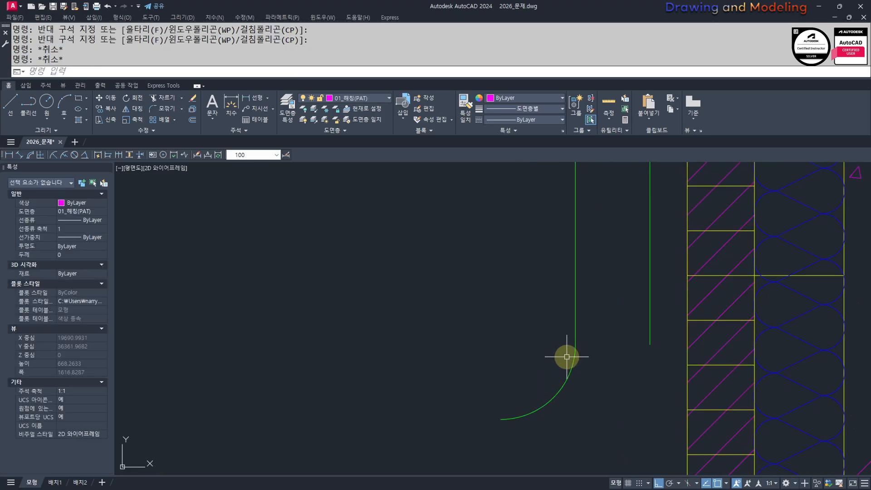
Step: Offset the remaining quarter arc 50 outward, toward the wall
type("o")
key("Return")
type("50")
key("Return")
left_click(573, 368)
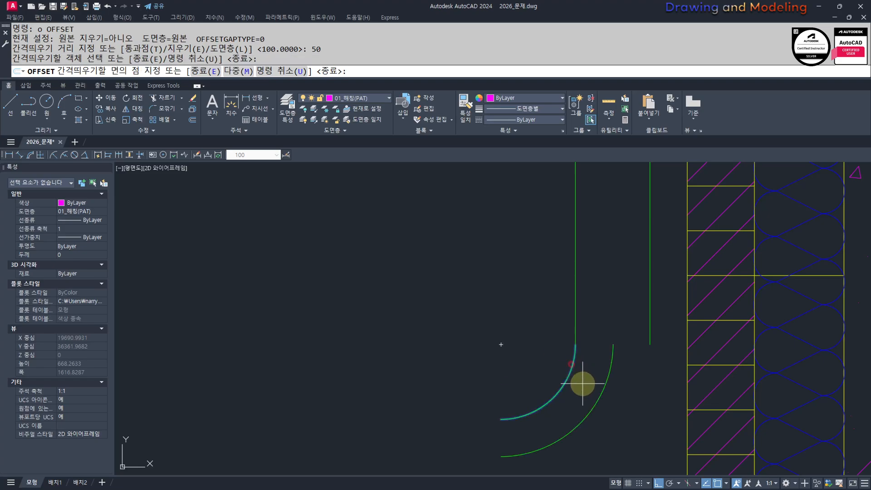
left_click(583, 384)
key("Escape")
Step: Erase the original inner quarter arc below the outer downpipe line, leaving only its offset copy
left_click(574, 387)
left_click(565, 381)
type("e")
key("Return")
type(",")
key("space")
key("Escape")
key("Escape")
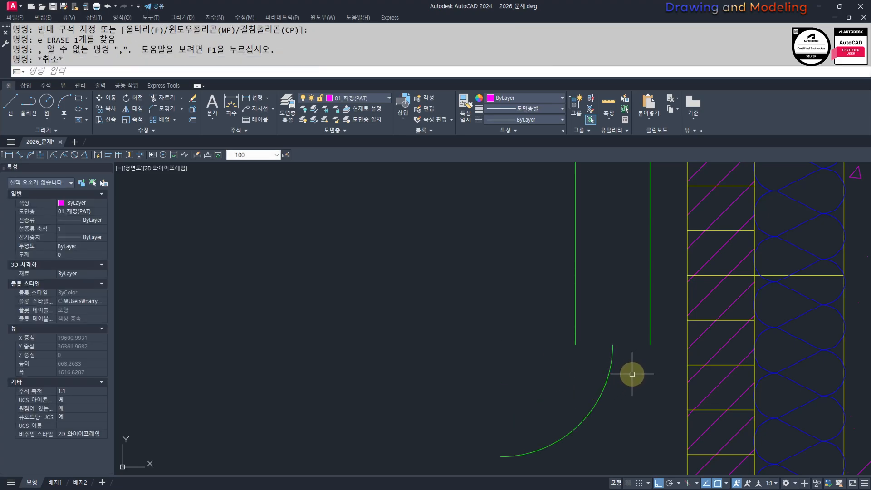
Step: Move the quarter arc by its upper endpoint onto the lower end of the wall-side downpipe line
type("m")
key("space")
left_click(632, 373)
left_click(597, 394)
key("space")
left_click(612, 344)
left_click(649, 344)
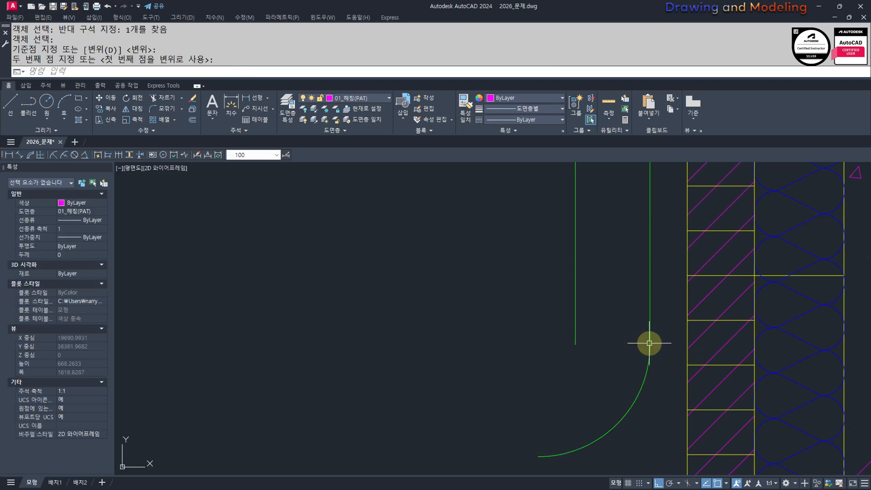
Step: Try offsetting the moved quarter arc 50 toward the inside of the bend, and undo it
key("Escape")
key("Escape")
type("o")
key("space")
type("50")
key("Return")
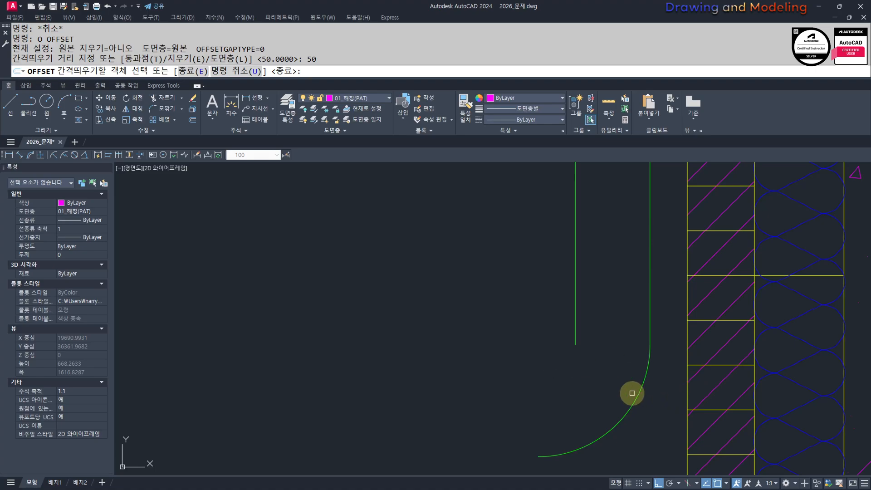
left_click(642, 397)
left_click(585, 376)
key("Escape")
key("ctrl+z")
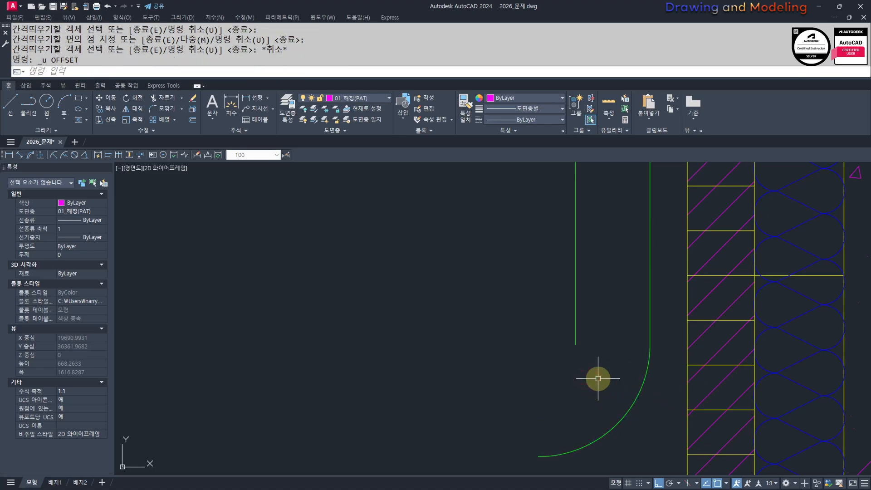
Step: Offset the quarter arc 100 inward to form the inner edge of the outlet bend
type("o")
key("space")
type("100")
key("Return")
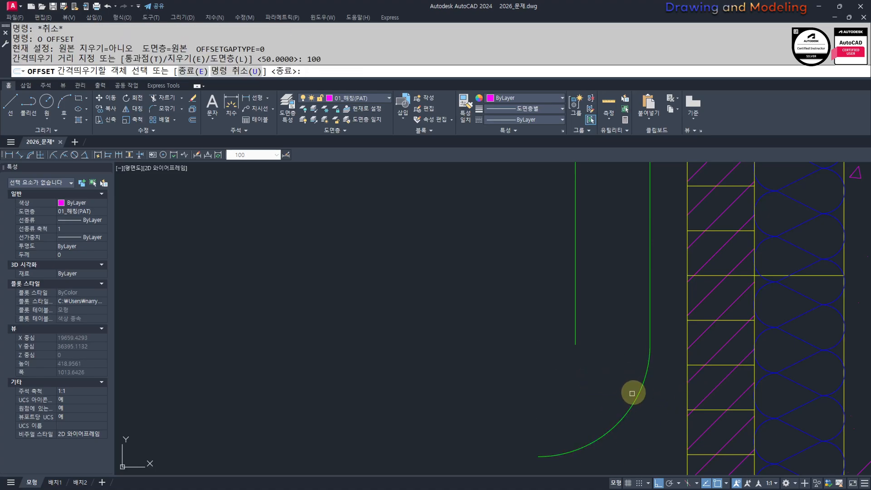
left_click(637, 403)
left_click(599, 395)
key("Escape")
key("Escape")
Step: Draw a vertical line joining the free ends of the two arcs to close the outlet mouth
type("l")
key("space")
scroll(583, 381, "down", 2)
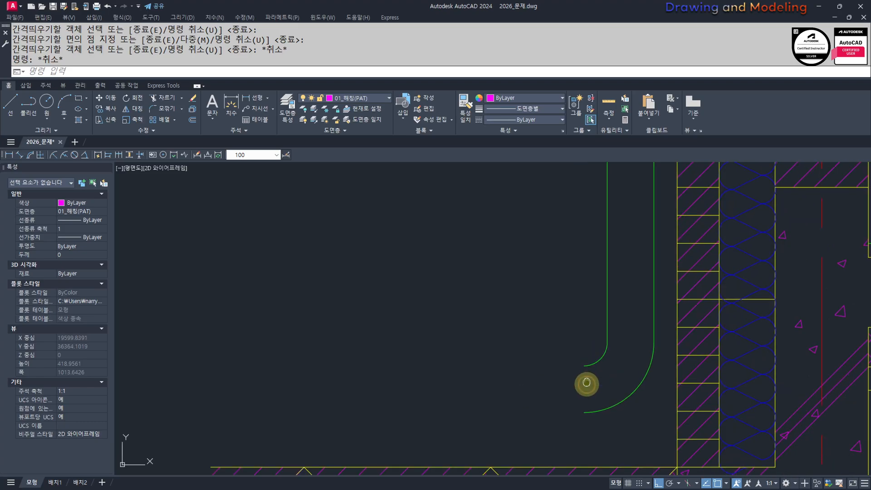
left_click(587, 340)
key("Escape")
key("Escape")
scroll(589, 371, "up", 1)
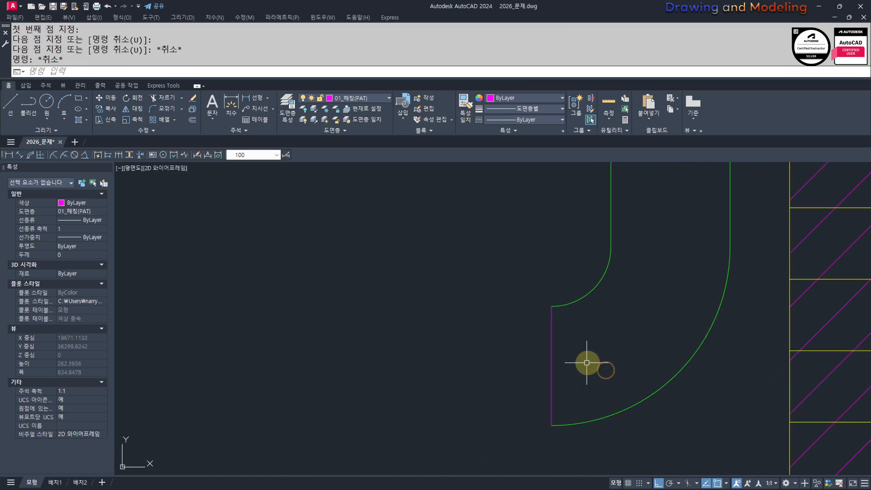
Step: Match the properties of the outlet's closing line to the green bend arc
scroll(595, 334, "down", 1)
type("ma")
key("space")
left_click(588, 322)
left_click(592, 330)
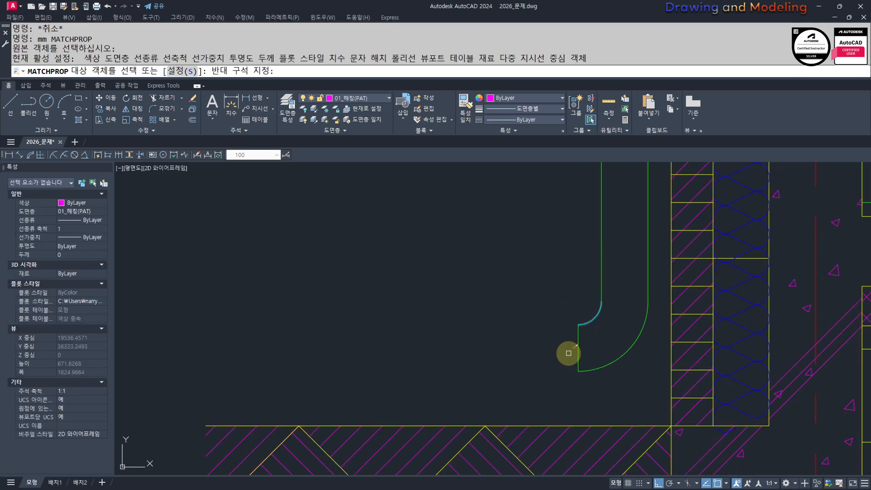
left_click(565, 355)
key("Escape")
key("Escape")
Step: Draw a horizontal joint line across the downpipe where the straight pipe meets the outlet bend
middle_click_drag(536, 363, 540, 388)
middle_click_drag(610, 348, 591, 354)
type("l")
key("space")
left_click(586, 334)
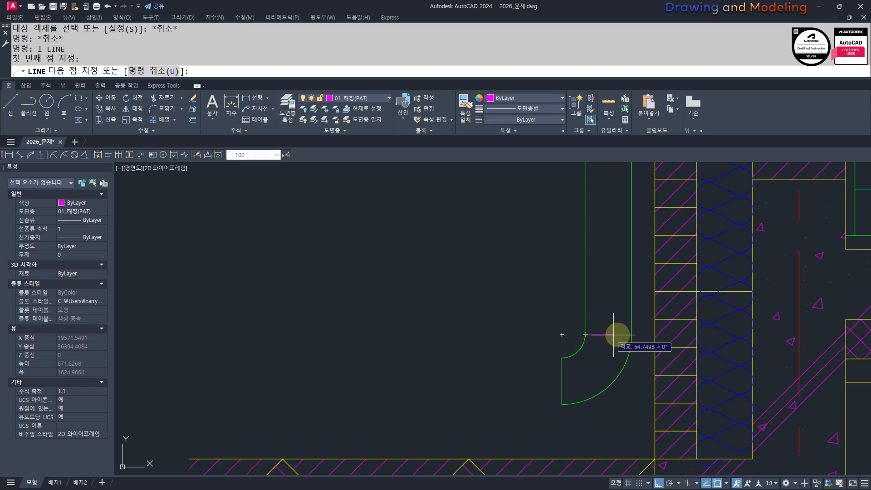
key("Escape")
key("Escape")
key("Escape")
Step: Try a 300 by 300 rectangle above the ground beside the downpipe outlet
scroll(521, 384, "down", 2)
key("Escape")
scroll(591, 370, "up", 2)
middle_click_drag(521, 385, 673, 357)
type("rec")
key("space")
left_click(519, 390)
type("@")
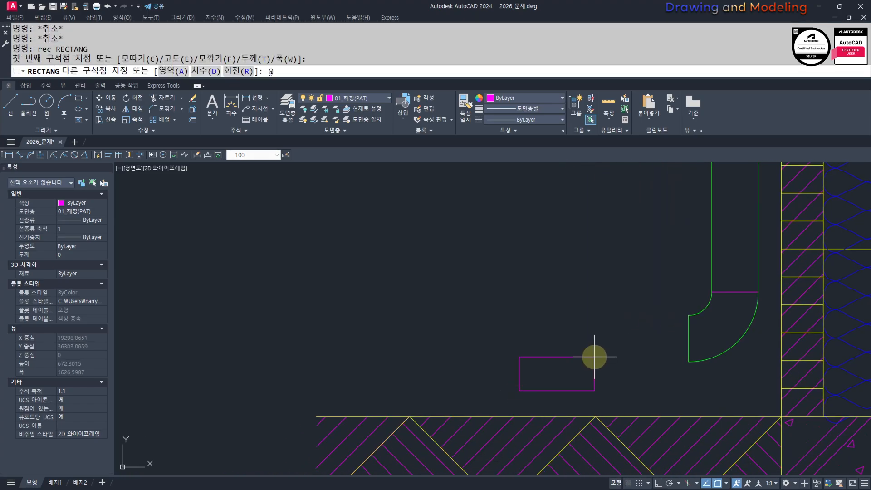
key("space")
key("Escape")
key("Escape")
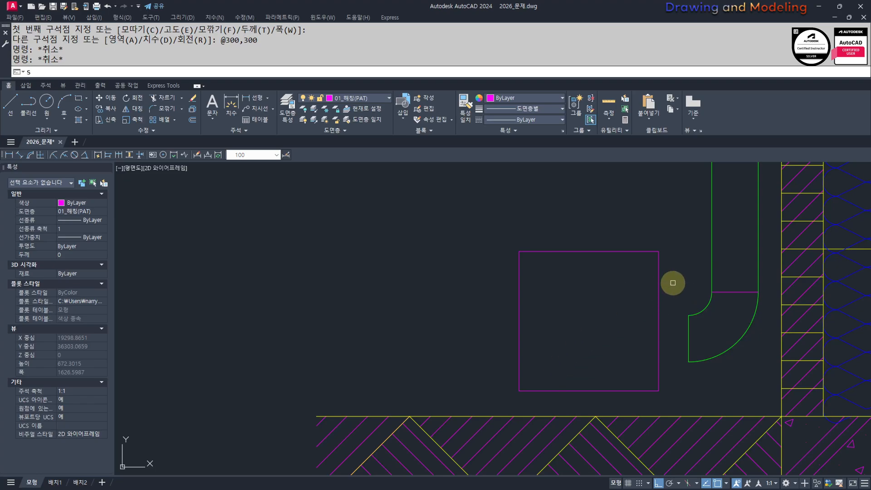
Step: Cancel stretching the 300 by 300 rectangle and undo the rectangle
key("space")
left_click(683, 288)
left_click(469, 241)
key("space")
key("Escape")
key("Escape")
left_click(575, 249)
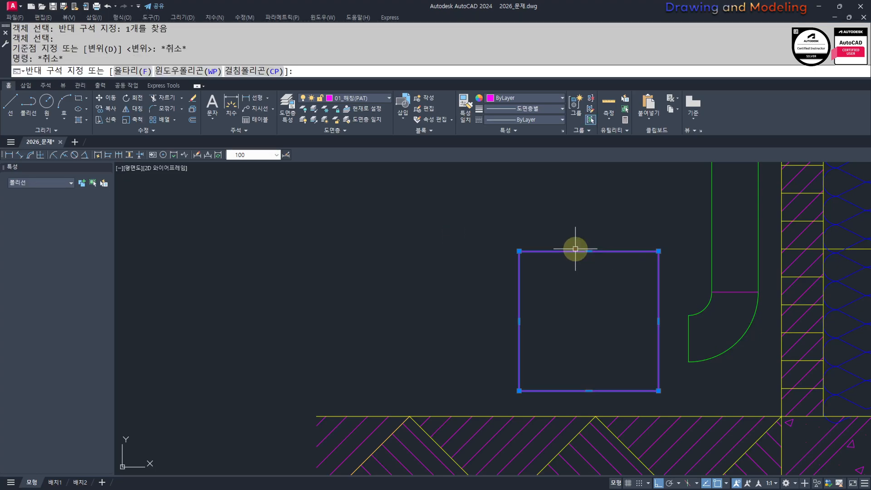
key("Escape")
key("ctrl+z")
Step: Draw a 300 by 200 rectangle above the ground beside the downpipe outlet
type("rec")
key("space")
left_click(510, 394)
type("@300,2")
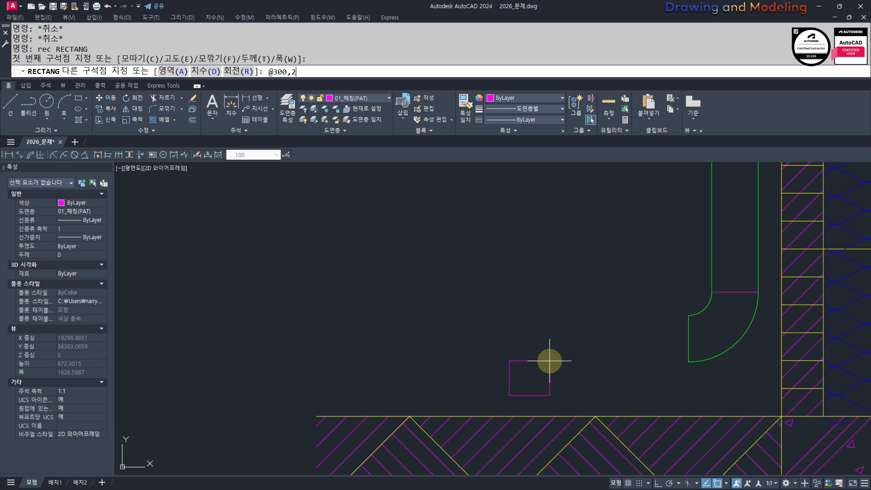
key("space")
key("Escape")
key("Escape")
Step: Stretch the rectangle's upper corner farthest from the wall down by 100 to form a sloped top
type("s")
key("space")
left_click(544, 273)
left_click(478, 327)
key("space")
left_click(467, 268)
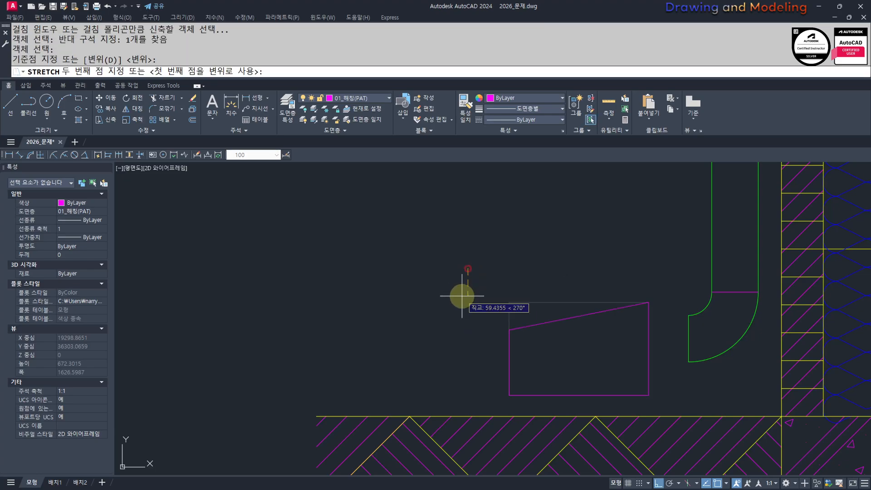
type("100")
key("space")
key("Escape")
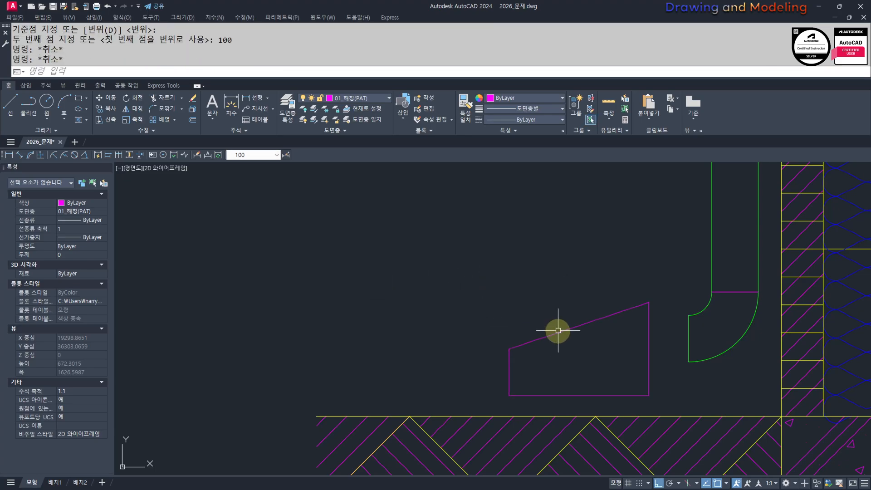
Step: Match the sloped block's properties to the green downpipe outlet
mouse_move(607, 343)
middle_mouse_down()
mouse_move(582, 336)
mouse_move(621, 342)
mouse_move(608, 341)
middle_mouse_up()
key("space")
left_click(666, 326)
left_click(636, 286)
left_click(591, 314)
key("Escape")
key("Escape")
Step: Stretch the downpipe's lower end with its outlet bend upward to clear space for the sloped block
middle_click_drag(626, 336, 606, 353)
type("s")
key("space")
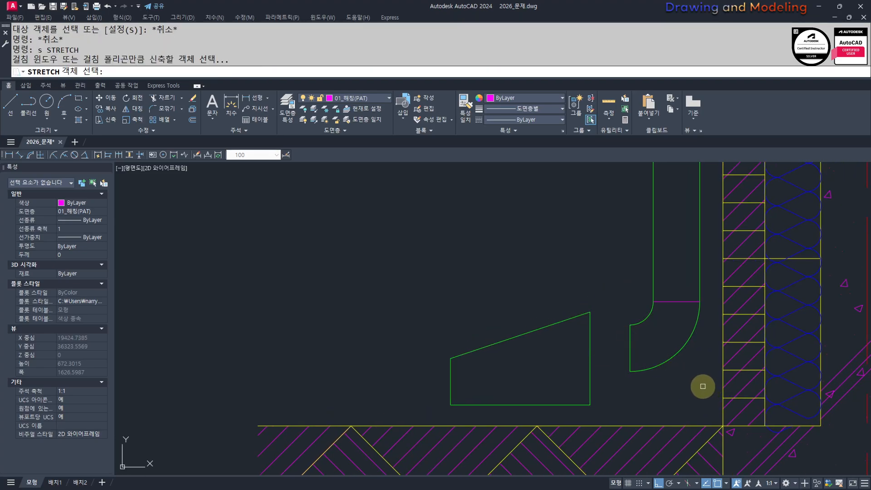
left_click(703, 386)
left_click(610, 262)
key("space")
left_click(607, 367)
left_click(606, 253)
key("Escape")
key("Escape")
Step: Move the sloped block by its lower wall-side corner onto the corner where the wall meets the ground
left_click(604, 265)
left_click(531, 343)
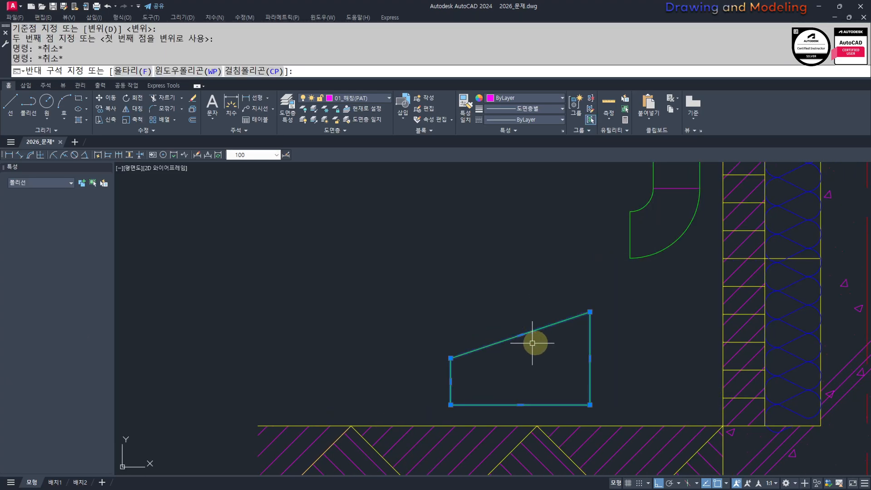
left_click(532, 343)
middle_click_drag(589, 351, 530, 315)
key("space")
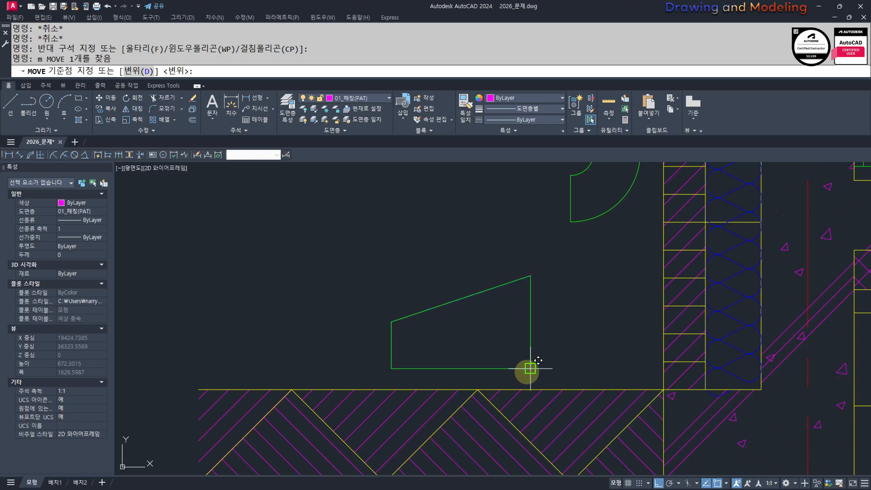
left_click(530, 369)
left_click(663, 389)
key("Escape")
key("Escape")
Step: Stretch the downpipe's lower end with its outlet bend about 293 downward so it overlaps the sloped block
scroll(585, 399, "down", 2)
type("s")
key("space")
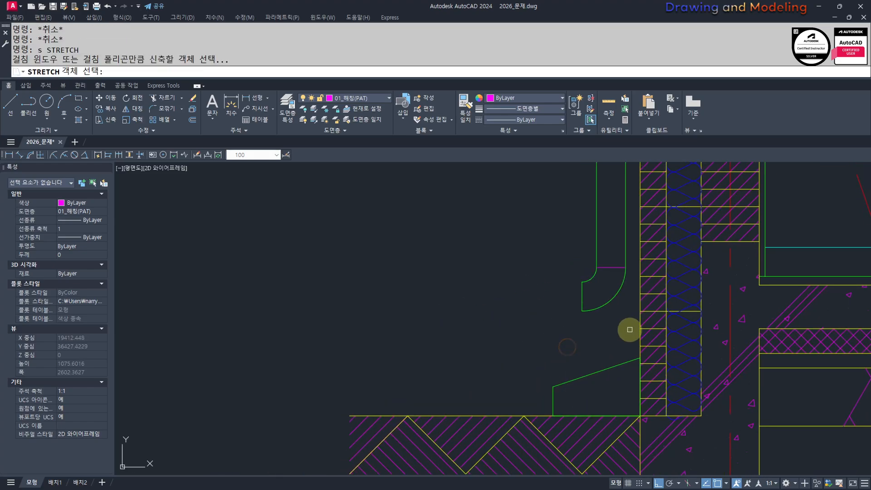
left_click(629, 329)
left_click(580, 258)
key("space")
left_click(518, 197)
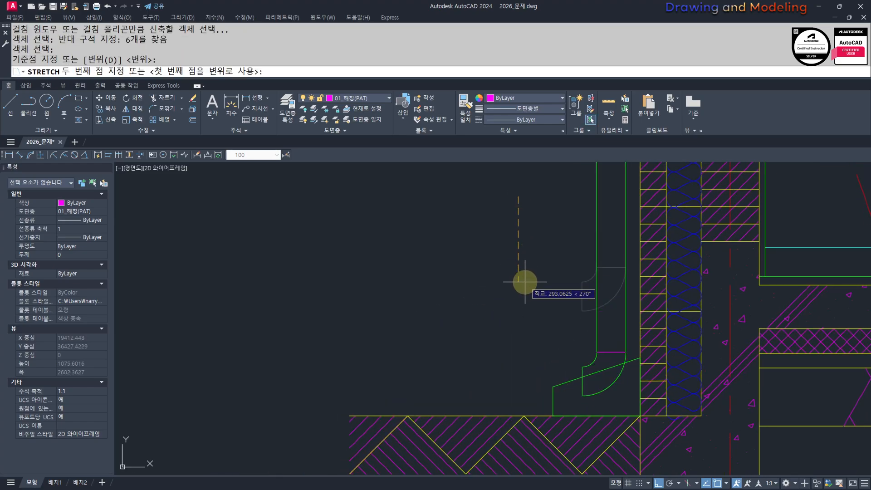
key("Escape")
key("Escape")
scroll(603, 381, "up", 3)
scroll(612, 383, "down", 2)
scroll(635, 372, "up", 2)
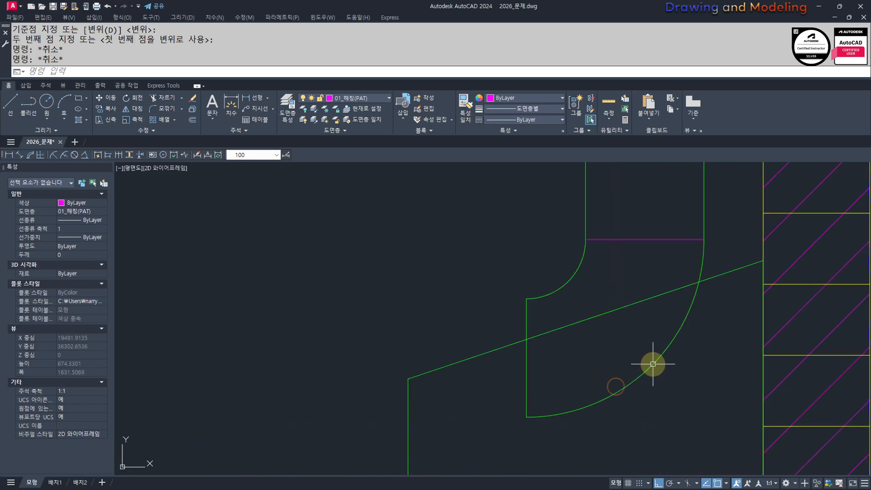
middle_click_drag(652, 364, 644, 356)
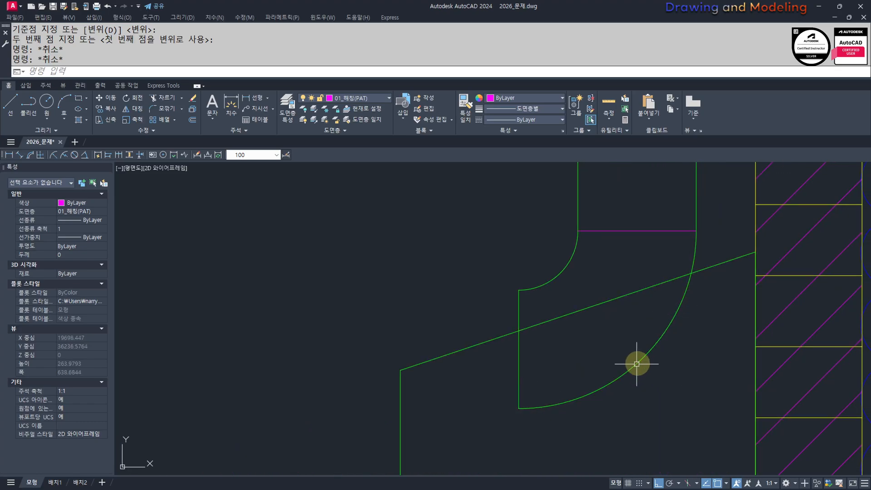
key("Escape")
key("Escape")
middle_click_drag(559, 369, 622, 358)
scroll(599, 400, "down", 4)
scroll(630, 353, "up", 4)
left_click(675, 393)
left_click(630, 371)
key("Escape")
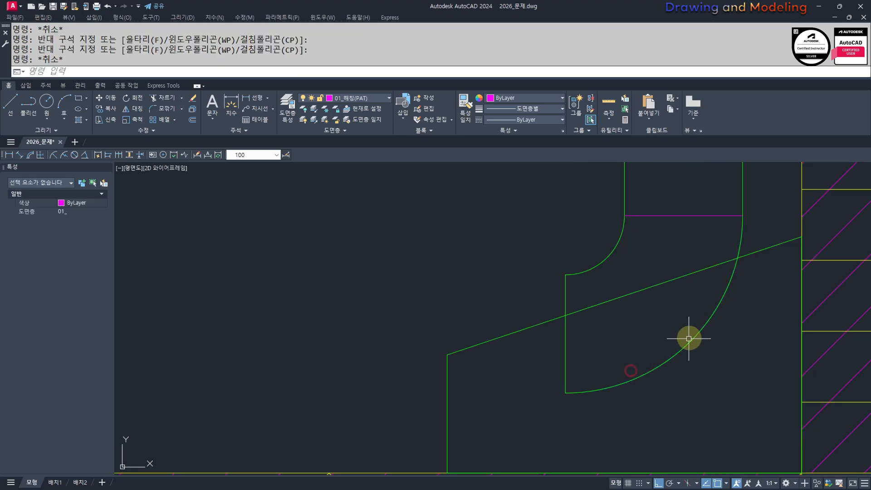
Step: Break the outlet bend's outer arc where it crosses the block's sloped edge
middle_click_drag(721, 314, 711, 371)
type("br")
key("Return")
left_click(729, 304)
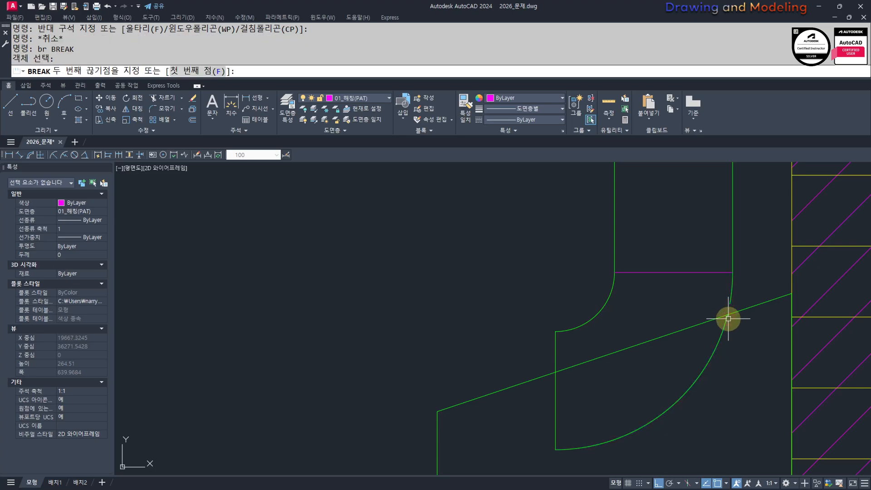
key("Escape")
key("Escape")
type("ecx")
key("Return")
key("Return")
left_click(730, 299)
key("Escape")
key("Escape")
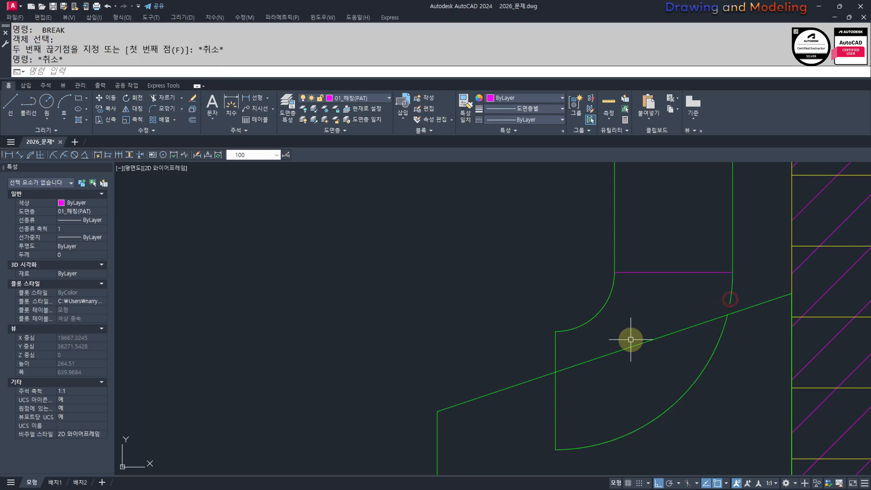
Step: Extend the upper piece of the broken outer arc down to the block's sloped edge
type("ex")
key("Return")
left_click(731, 295)
key("Escape")
key("Escape")
Step: Break the outlet's vertical end line where it crosses the block's sloped edge
middle_click_drag(614, 346, 673, 331)
type("br")
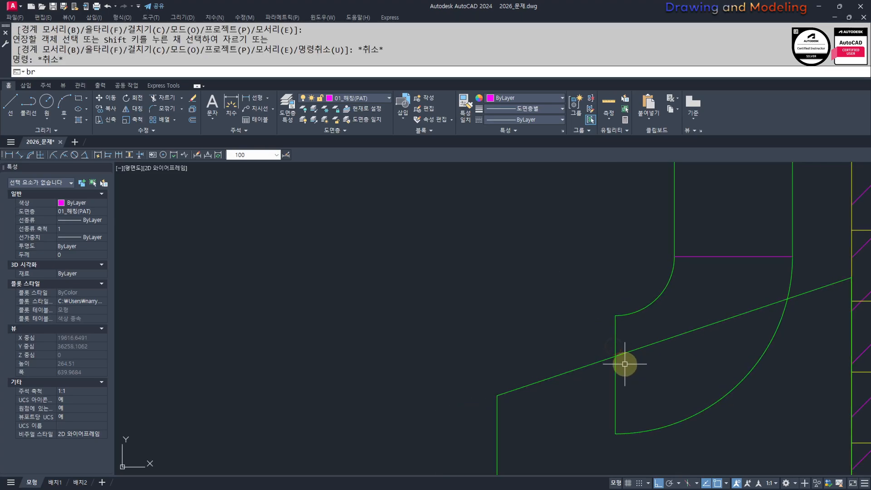
key("Return")
left_click(612, 367)
left_click(616, 357)
key("Escape")
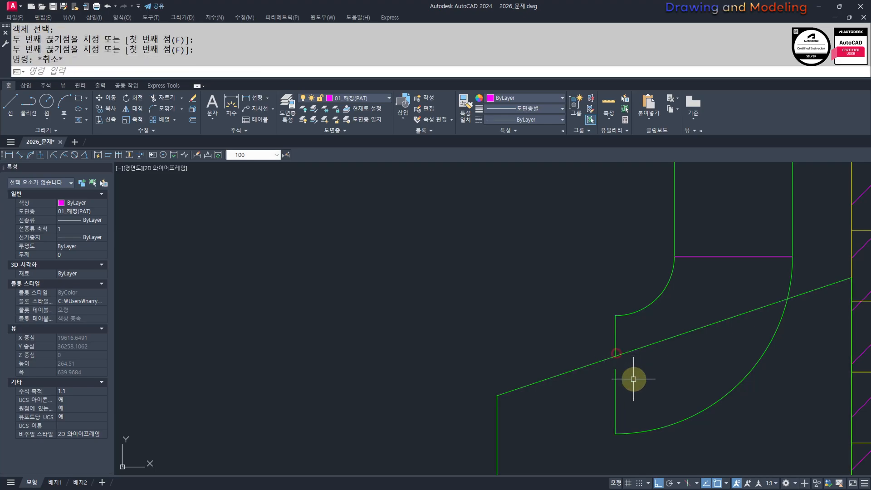
key("Return")
key("Return")
left_click(587, 396)
left_click(615, 394)
key("Escape")
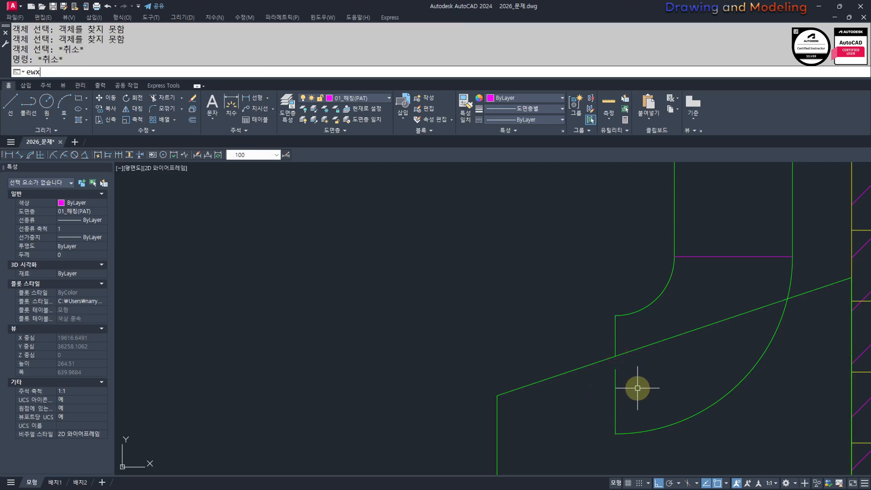
Step: Extend the lower piece of the outlet's vertical end line up to the block's sloped edge
type("e")
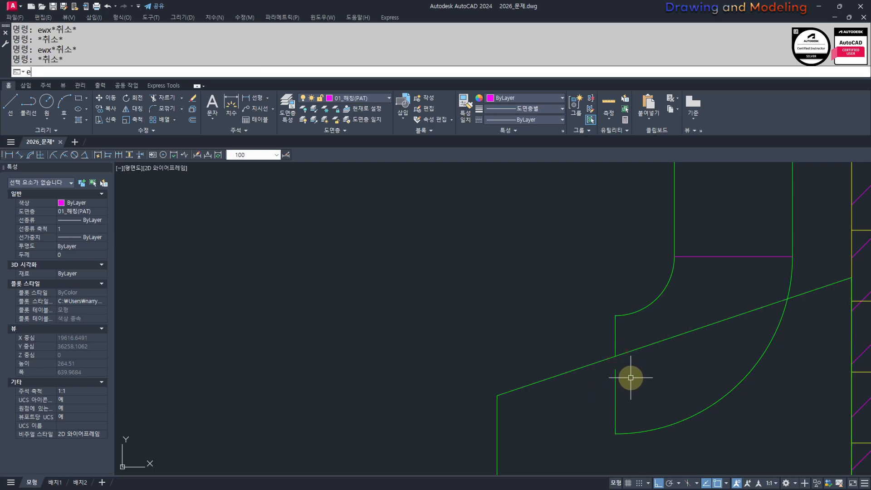
type("x")
key("space")
key("space")
left_click(637, 380)
left_click(599, 396)
key("Escape")
key("Escape")
Step: Put the outlet's arc and end-line pieces below the sloped edge on the layer 01_숨은선(HID)
left_click(687, 447)
left_click(591, 420)
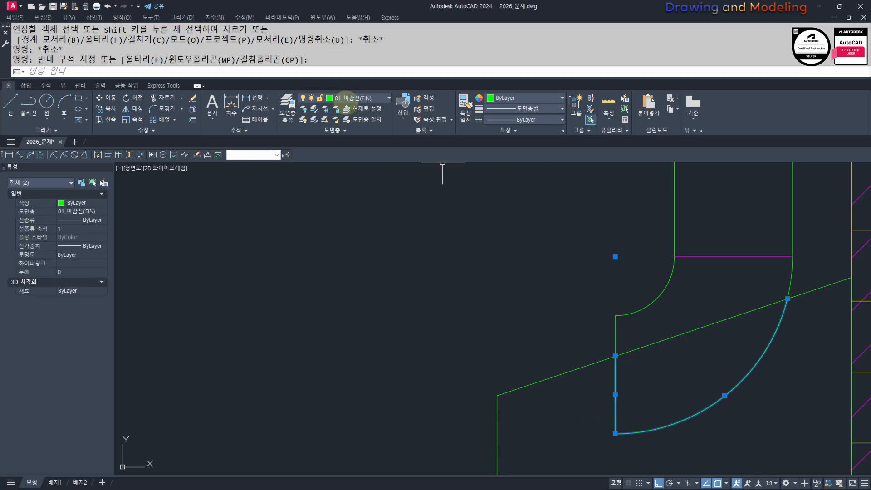
left_click(348, 98)
left_click(363, 194)
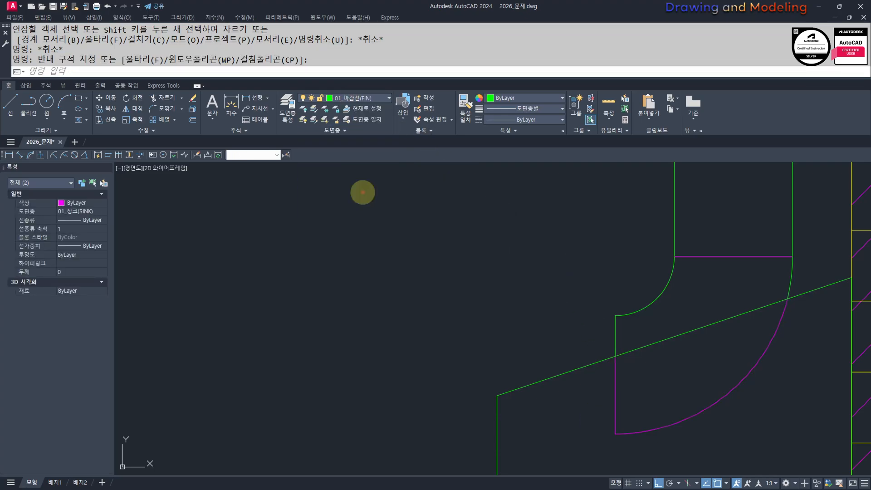
left_click(370, 98)
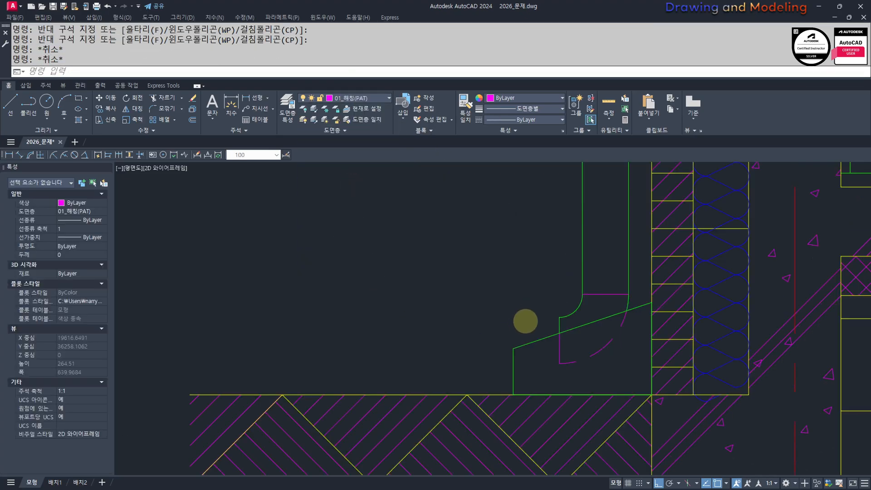
Step: Set the linetype scale of the outlet's two hidden pieces inside the block to 0.5
scroll(577, 355, "up", 2)
left_click(554, 354)
left_click(467, 320)
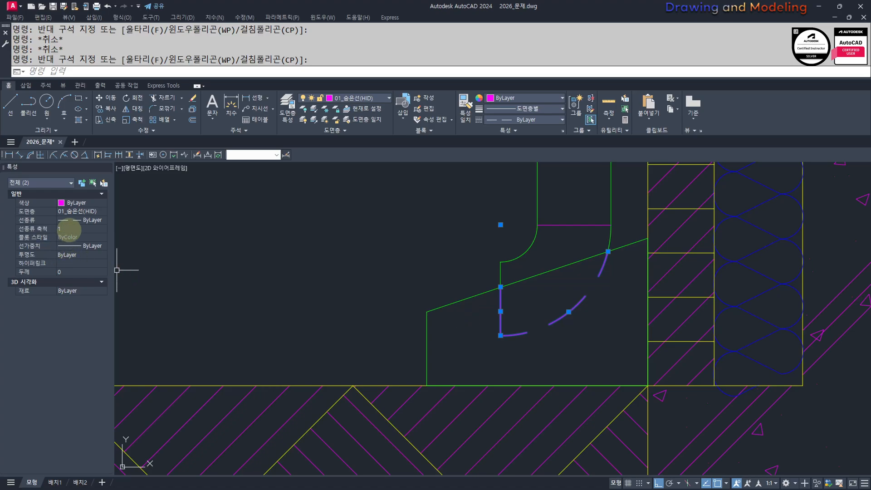
key("Return")
key("Escape")
key("Escape")
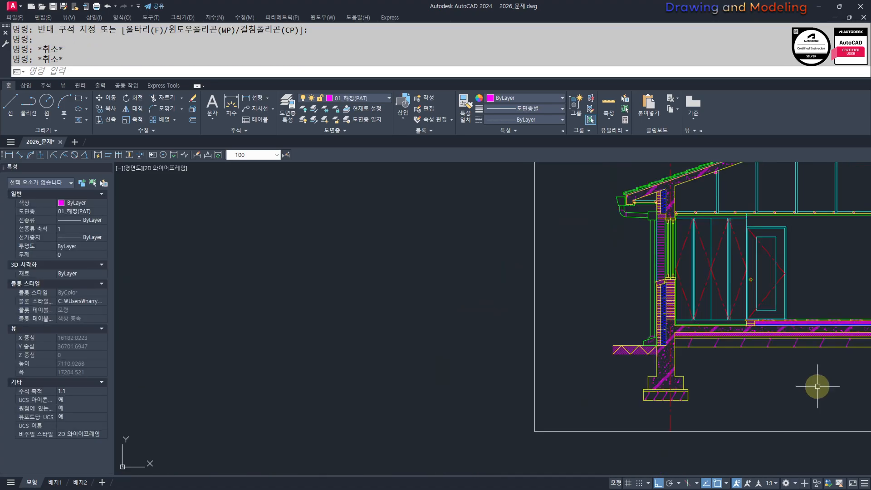
Step: Set the linetype scale of the outlet's two hidden pieces inside the block to 0.75
scroll(614, 407, "up", 2)
scroll(614, 407, "down", 2)
scroll(461, 385, "up", 5)
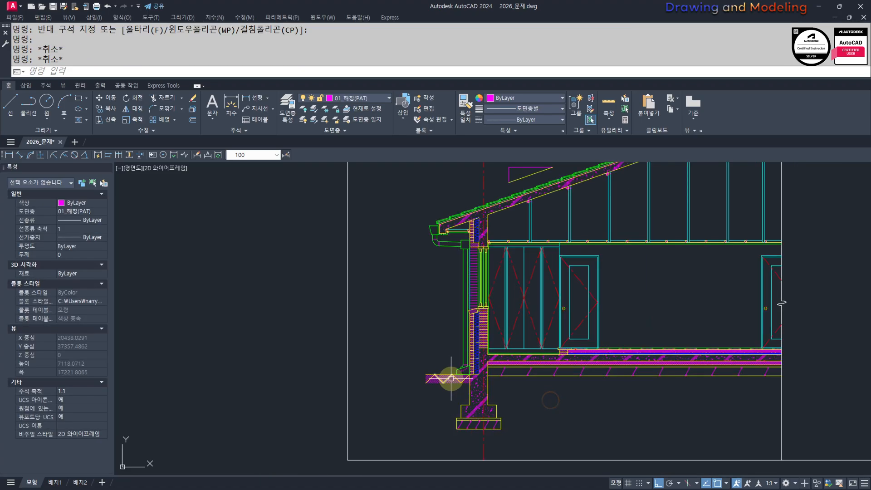
middle_click_drag(648, 296, 621, 340)
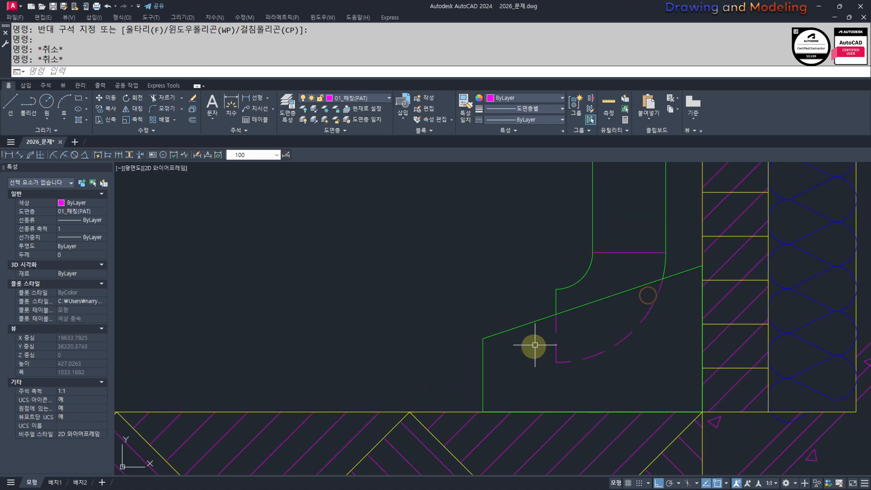
left_click(597, 380)
left_click(508, 343)
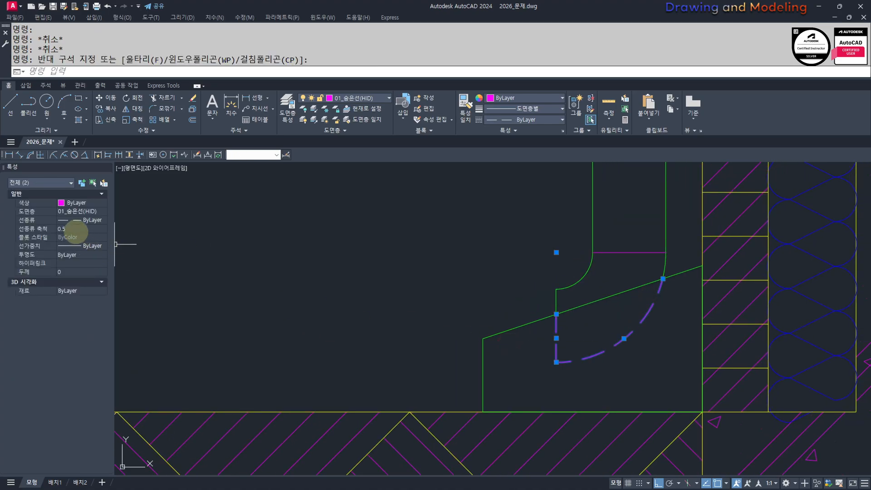
left_click(72, 228)
type("0.75")
key("Return")
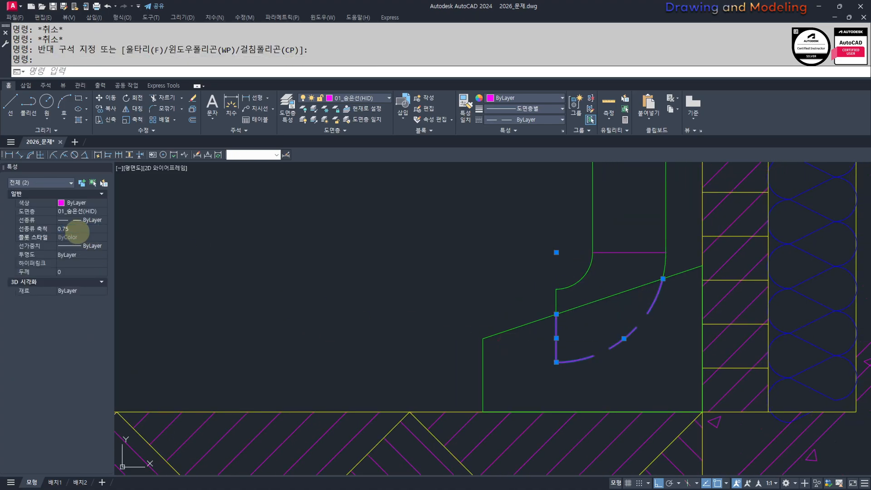
key("Escape")
key("Escape")
key("Escape")
Step: Examine the hidden outlet lines in the splash block and the ground around the foot of the downpipe
scroll(564, 355, "down", 3)
scroll(551, 368, "up", 5)
scroll(551, 368, "down", 2)
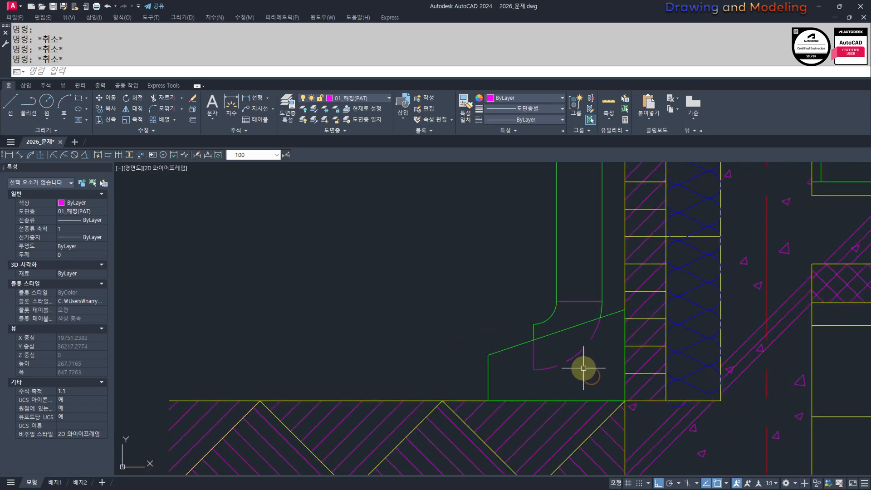
scroll(608, 359, "up", 4)
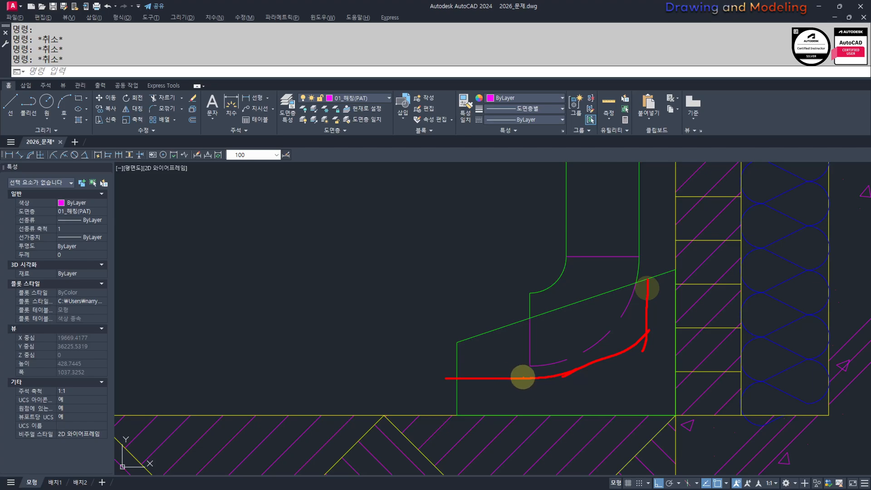
key("Escape")
key("Escape")
left_click(498, 284)
left_click(434, 373)
key("Escape")
key("Escape")
scroll(446, 284, "down", 2)
mouse_move(383, 270)
middle_mouse_down()
mouse_move(535, 311)
mouse_move(589, 358)
mouse_move(556, 352)
mouse_move(572, 366)
middle_mouse_up()
scroll(573, 319, "down", 2)
scroll(605, 358, "up", 4)
scroll(554, 341, "down", 4)
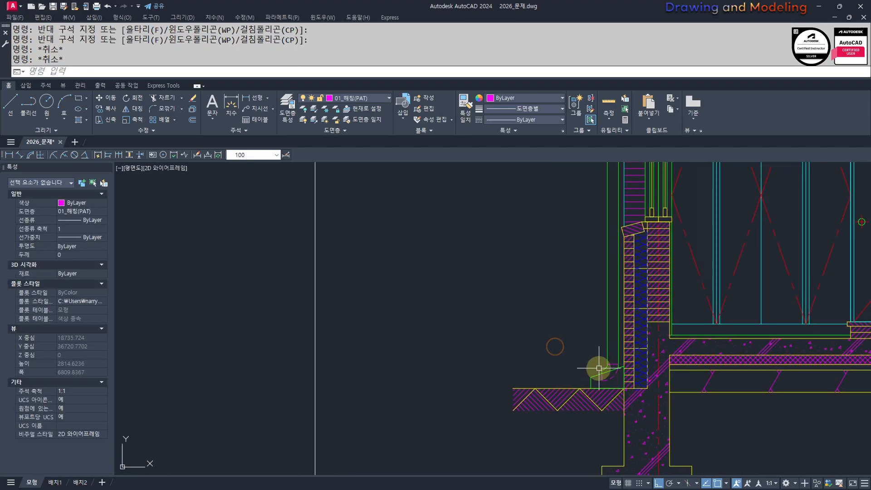
scroll(604, 367, "up", 4)
scroll(506, 360, "down", 4)
middle_click_drag(512, 372, 615, 377)
scroll(624, 384, "up", 6)
scroll(599, 346, "down", 6)
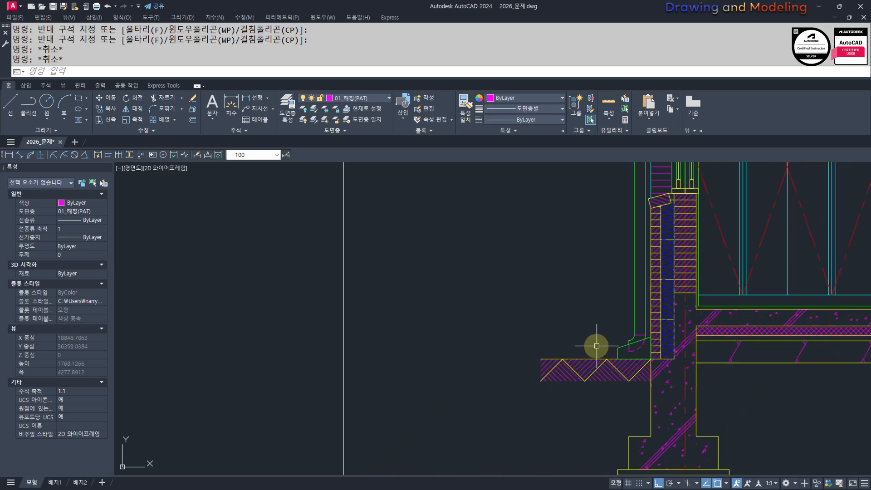
Step: Draw a 100 by 100 rectangle in the empty area outside the house, just above ground level
scroll(569, 346, "up", 4)
middle_click_drag(544, 346, 586, 354)
type("rec")
key("Return")
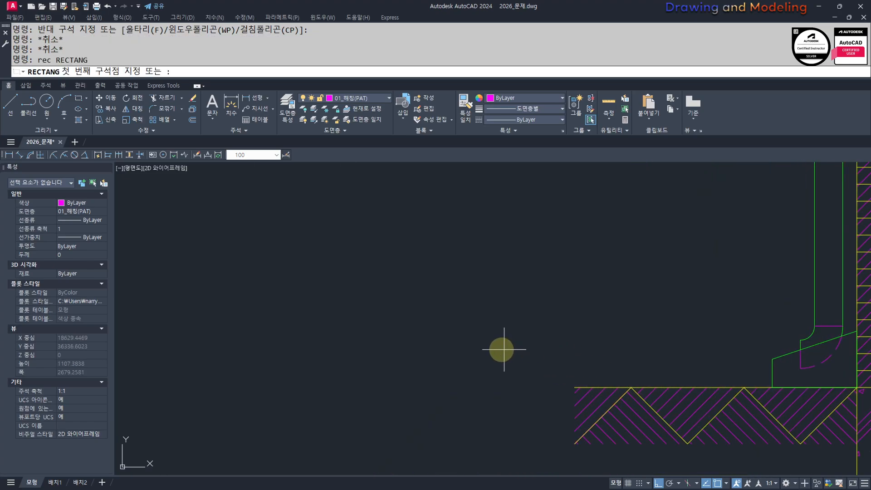
left_click(500, 350)
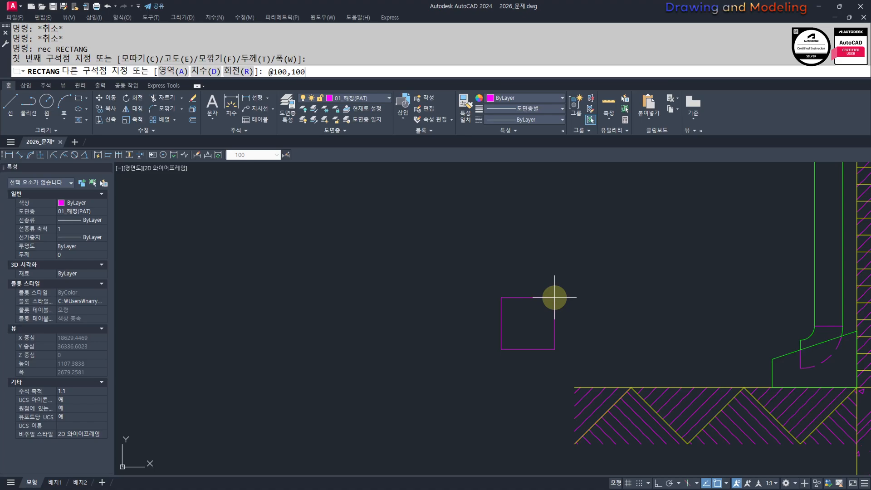
type("@100,100")
key("Return")
key("Escape")
key("Escape")
Step: Rotate the small square by 45 degrees about its lower corner nearest the wall
key("Return")
left_click(609, 294)
left_click(481, 349)
key("Return")
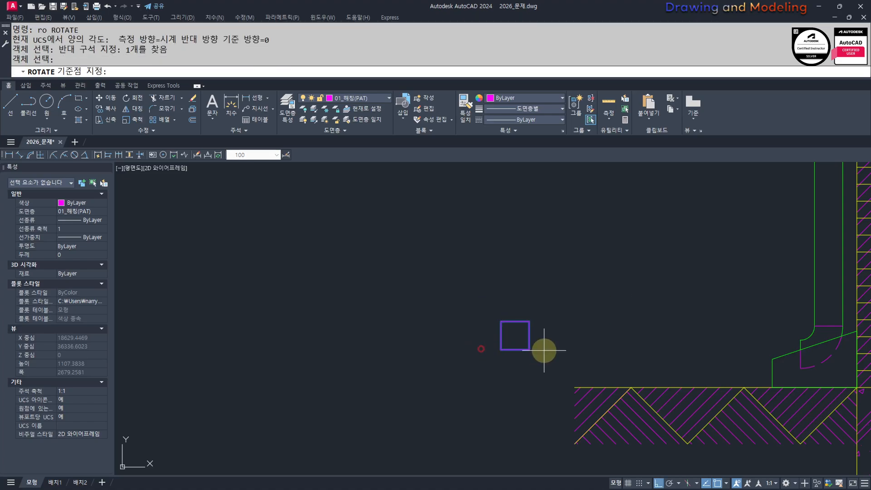
left_click(529, 349)
type("45")
key("Return")
key("Escape")
key("Escape")
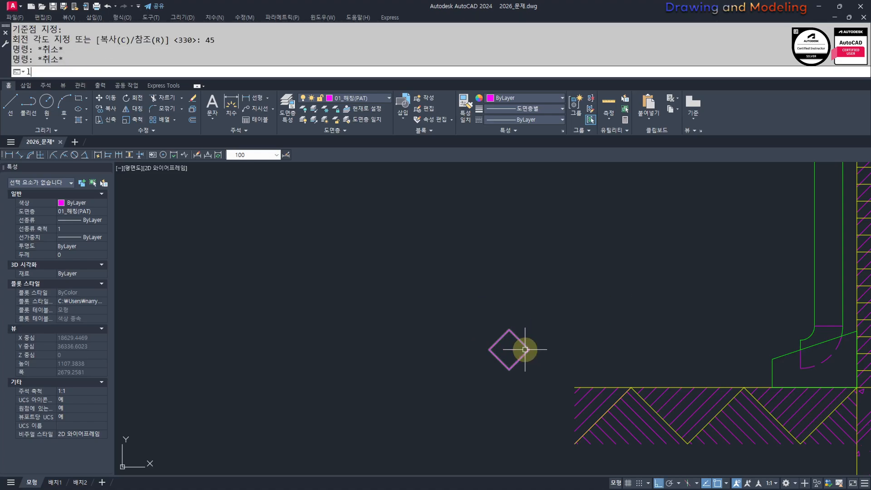
Step: Draw a horizontal line across the diamond's side corners and trim away its upper half
type("l")
key("Return")
left_click(525, 349)
key("Escape")
key("Escape")
type("tr")
key("Return")
key("Return")
left_click(546, 321)
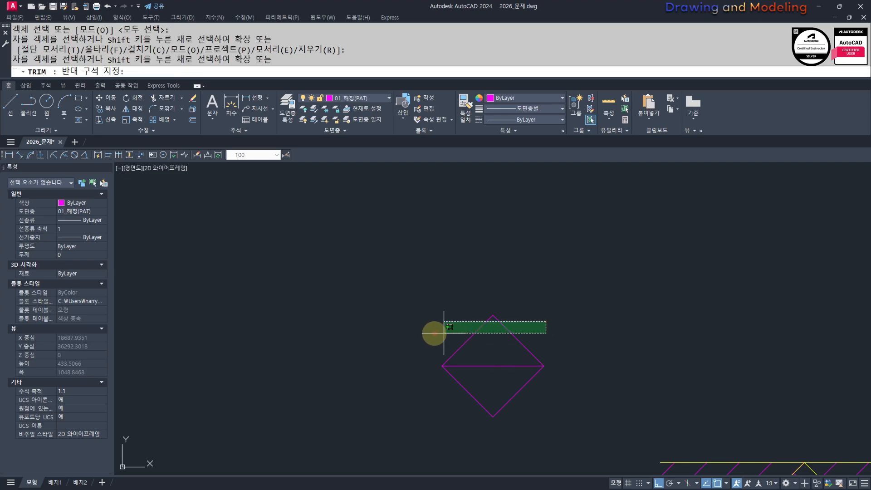
left_click(443, 332)
key("Escape")
Step: Move the triangle with its top line horizontally toward the house until it sits above the ground hatch
left_click(591, 412)
left_click(387, 328)
middle_click_drag(510, 348, 493, 342)
type("m")
key("Return")
left_click(453, 316)
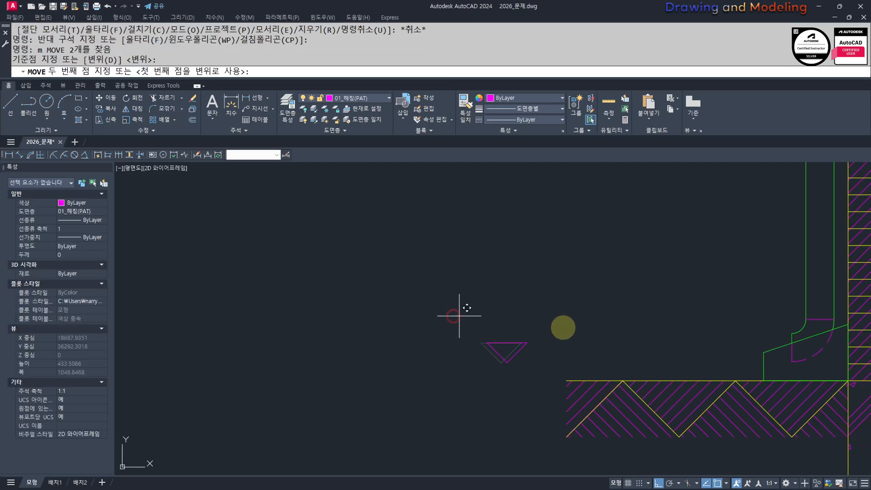
left_click(565, 327)
key("Escape")
key("Escape")
key("Return")
left_click(664, 317)
key("Escape")
key("Escape")
Step: Join the triangle's top line and its two slanted sides into one polyline
left_click(615, 336)
left_click(593, 358)
middle_click_drag(585, 310, 578, 314)
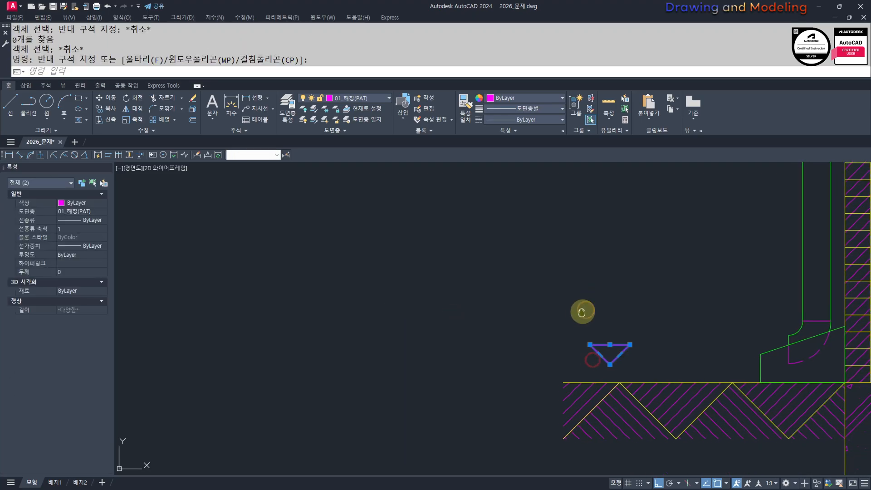
type("j")
key("Return")
Step: Put the triangle on the layer 01_문자(TEX)
scroll(581, 319, "up", 2)
left_click(354, 98)
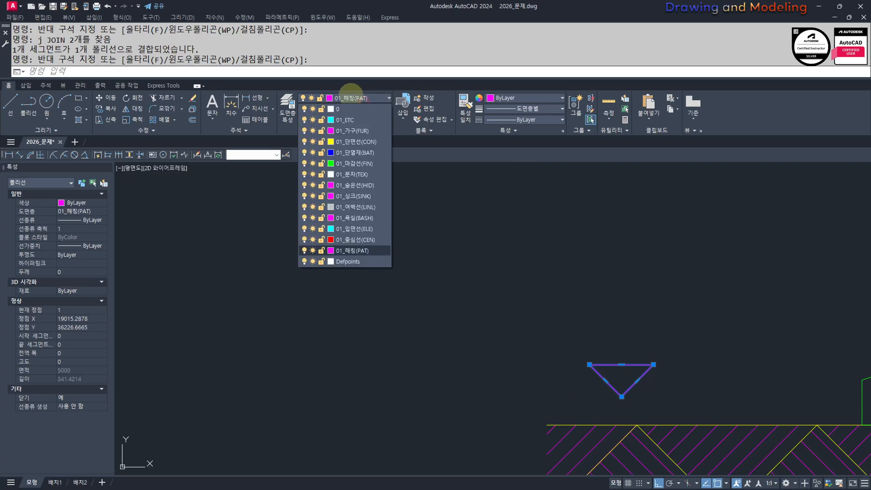
left_click(363, 174)
key("Escape")
key("Escape")
Step: Move the triangle about 45 straight down so its tip sits just above the ground line
middle_click_drag(612, 352, 543, 305)
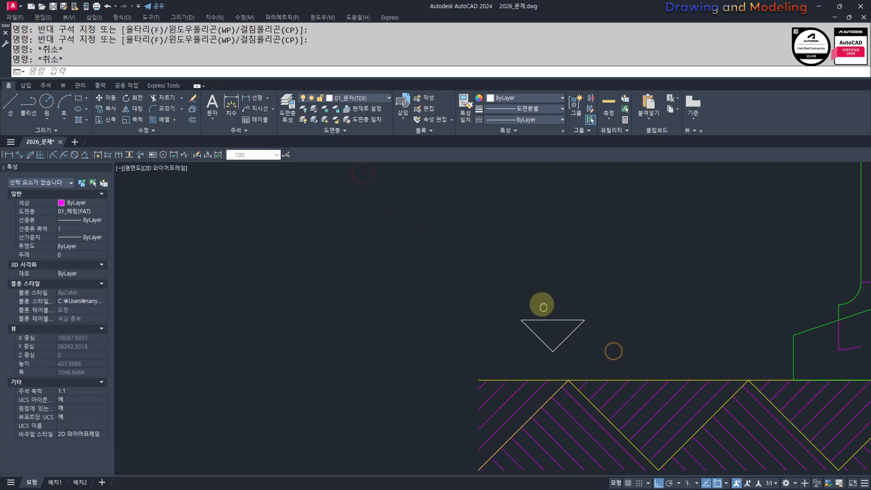
scroll(559, 332, "up", 4)
left_click(663, 346)
left_click(563, 285)
scroll(576, 290, "down", 4)
type("m")
left_click(621, 268)
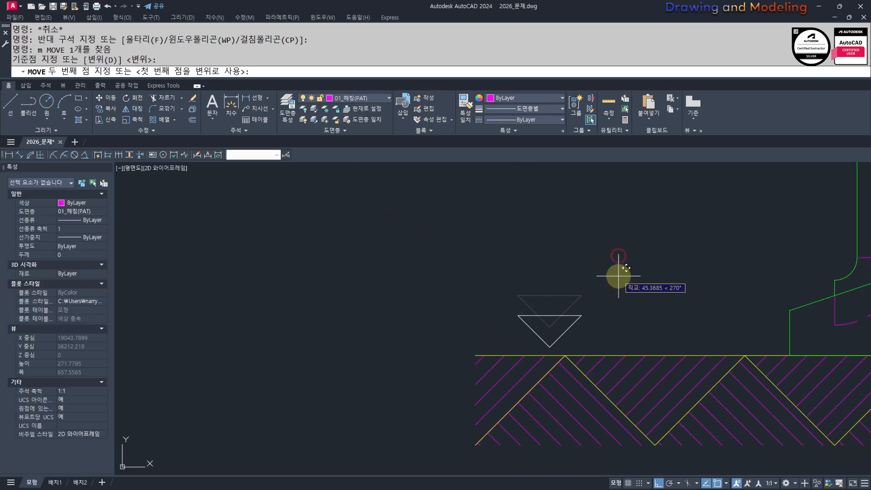
left_click(618, 276)
key("Escape")
key("Escape")
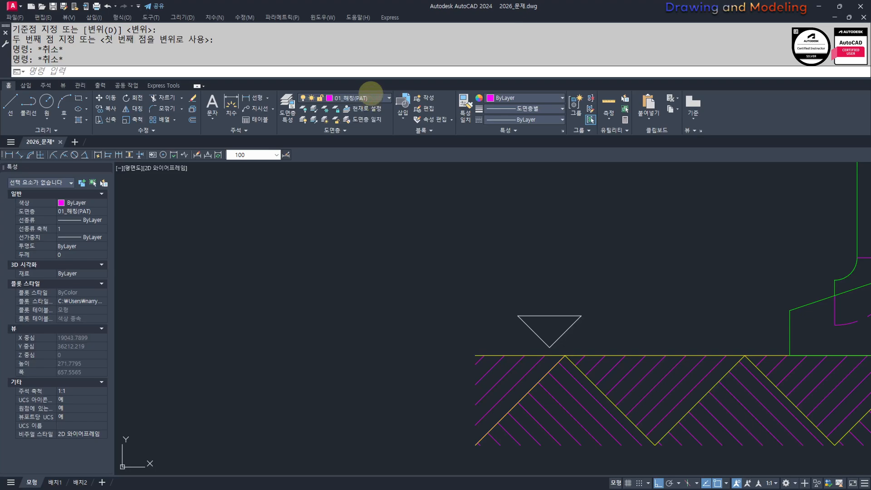
left_click(370, 96)
key("Escape")
key("Escape")
scroll(603, 245, "down", 3)
middle_click_drag(661, 240, 624, 307)
scroll(626, 307, "up", 2)
middle_click_drag(627, 247, 622, 310)
scroll(620, 312, "down", 2)
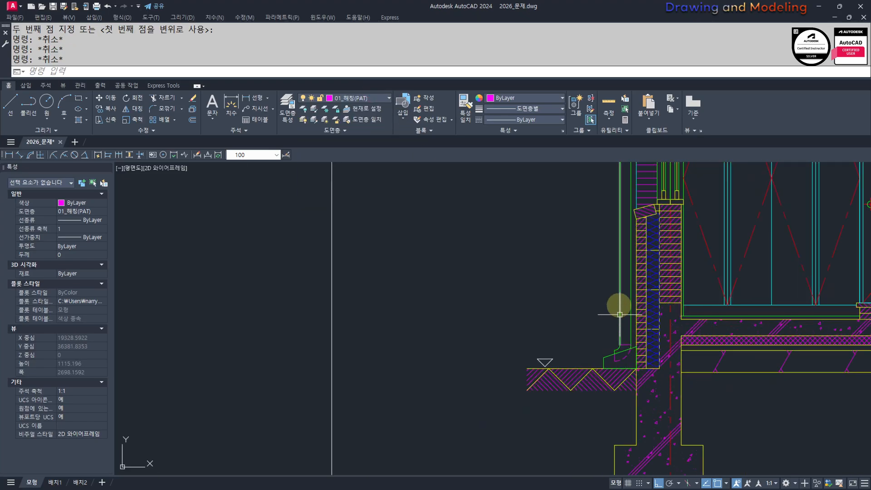
Step: Draw a 150 by 20 rectangle in the empty space beside the upper end of the downpipe
middle_click_drag(610, 226, 636, 324)
middle_click_drag(612, 268, 616, 341)
scroll(647, 223, "up", 1)
middle_click_drag(651, 227, 641, 264)
scroll(587, 297, "down", 2)
middle_click_drag(573, 303, 509, 301)
scroll(580, 329, "up", 2)
scroll(567, 327, "up", 1)
type("rec")
key("Return")
left_click(551, 315)
type("@150,")
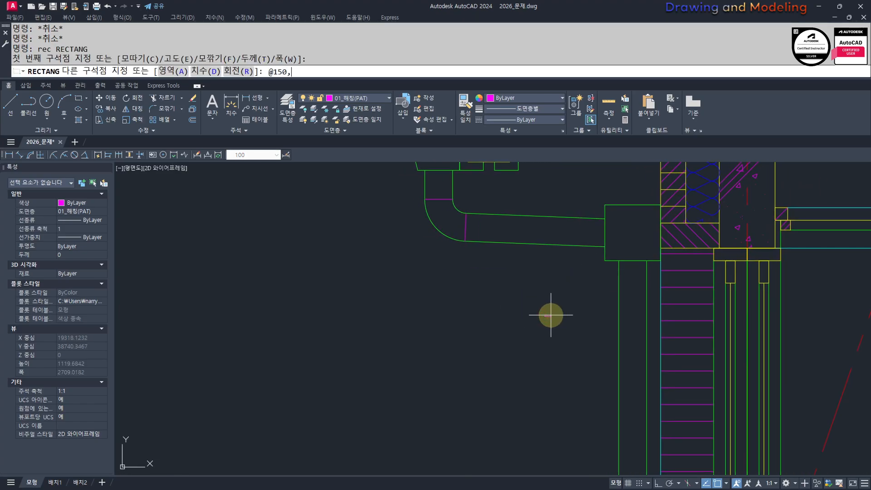
type("20")
key("Return")
key("Escape")
key("Escape")
scroll(569, 296, "up", 2)
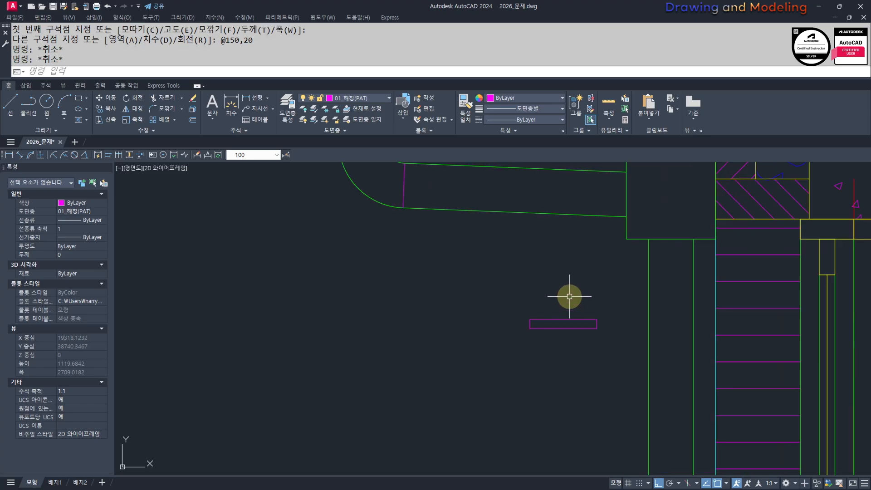
Step: Match the new rectangle's properties to the green box at the head of the downpipe
type("mm")
key("Return")
left_click(632, 235)
left_click(626, 241)
left_click(580, 291)
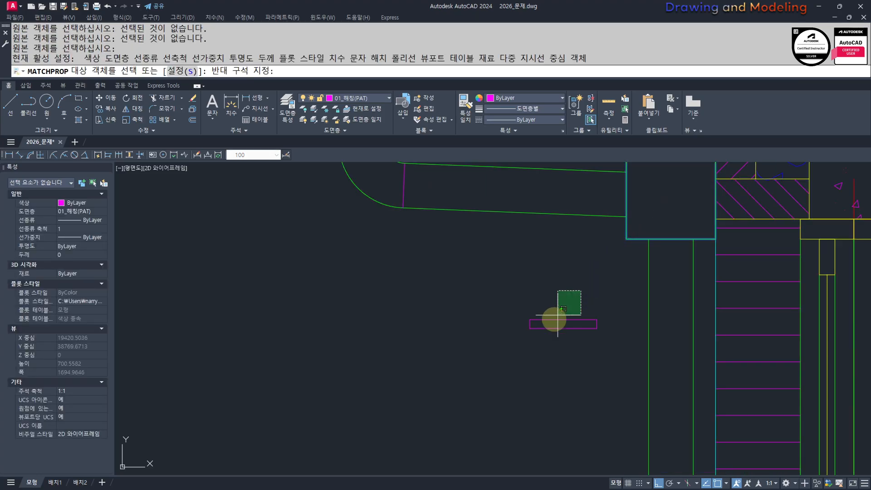
left_click(519, 361)
key("Escape")
key("Escape")
Step: Move the rectangle across the downpipe, directly under the head box, with its end against the wall face
middle_click_drag(557, 328, 553, 331)
left_click(539, 324)
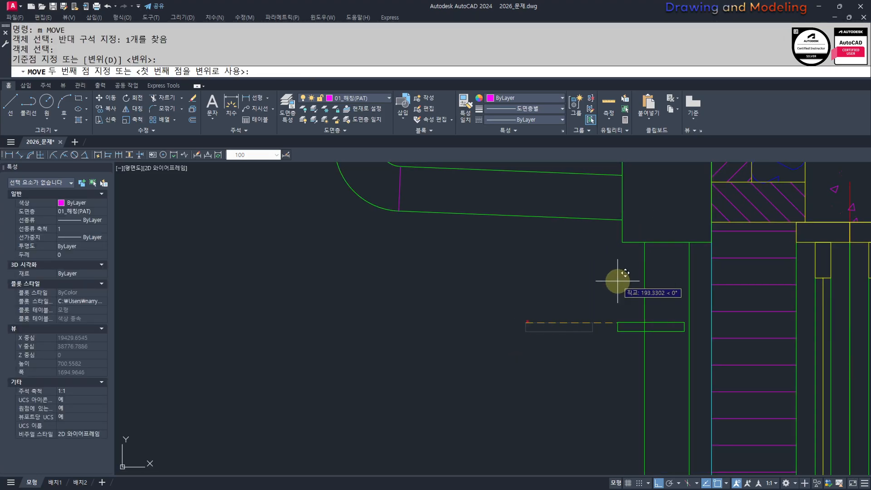
key("Escape")
key("Escape")
scroll(635, 276, "up", 4)
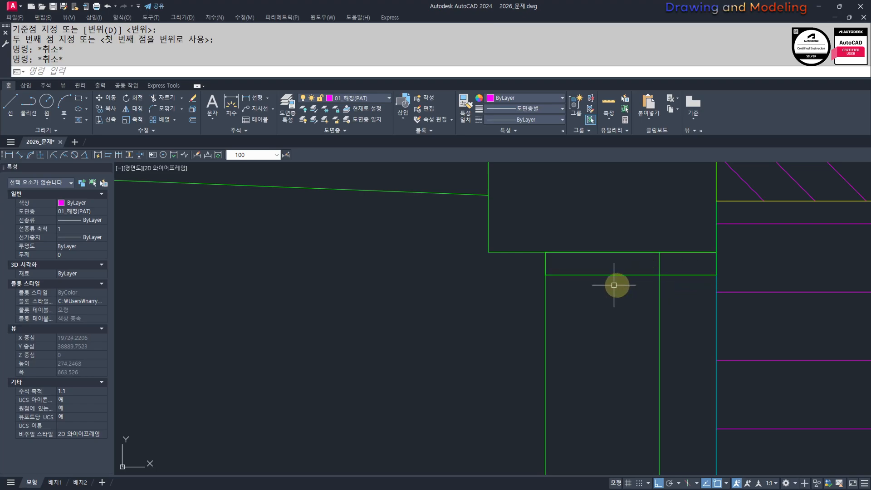
type("wi")
key("Return")
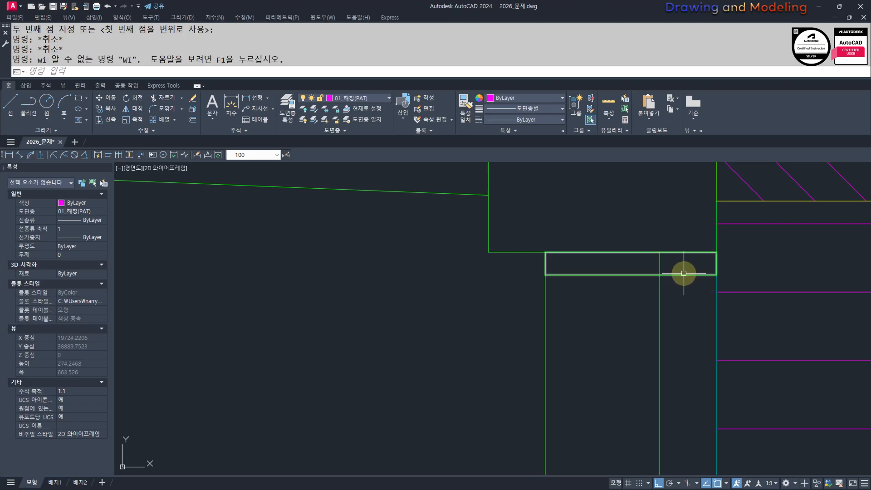
type("m")
key("Return")
left_click(680, 274)
key("Return")
key("Escape")
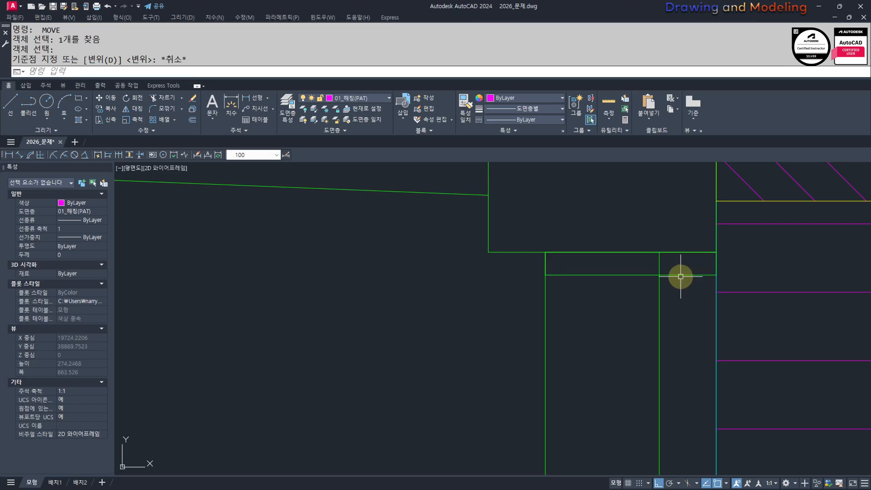
left_click(677, 275)
key("Escape")
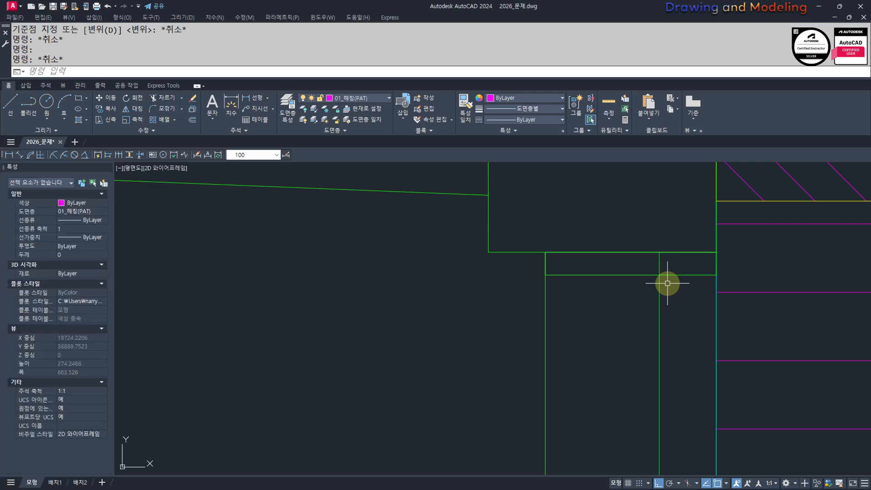
left_click(665, 282)
key("Escape")
type("w")
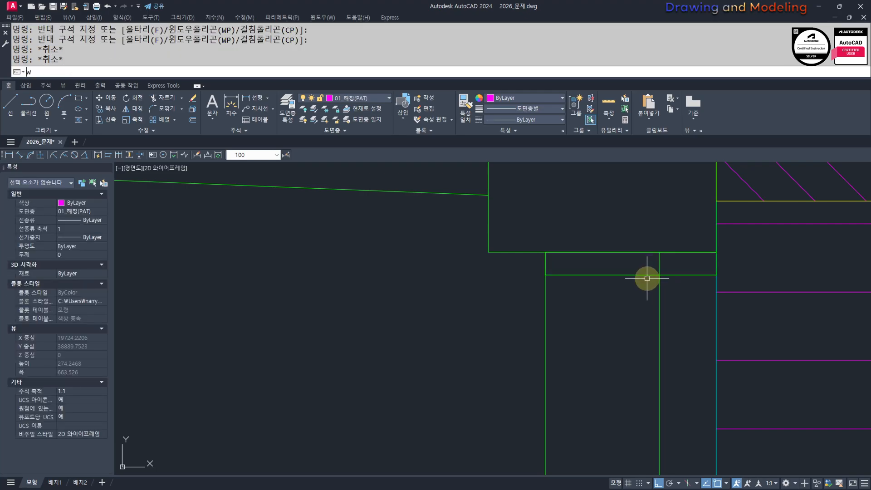
type("i")
key("Return")
type("m")
key("Return")
left_click(675, 275)
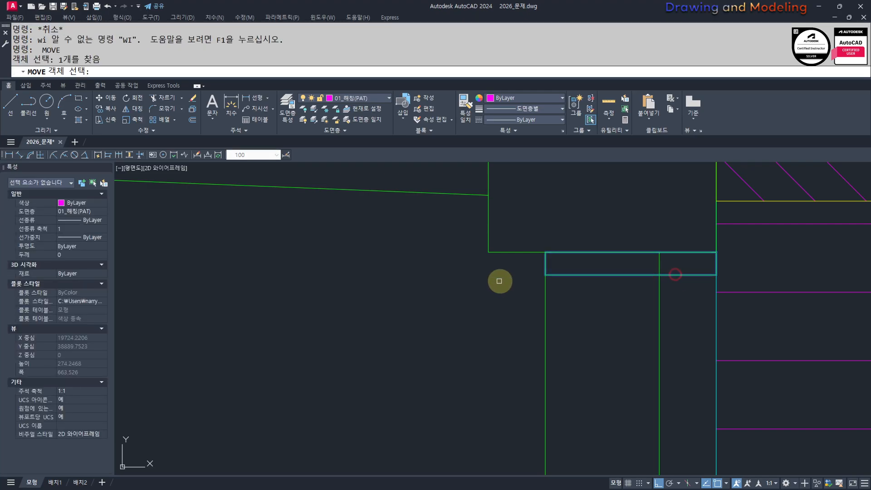
key("Escape")
Step: Create a wipeout from the bracket rectangle's polyline and keep the polyline
type("wipeout")
key("Return")
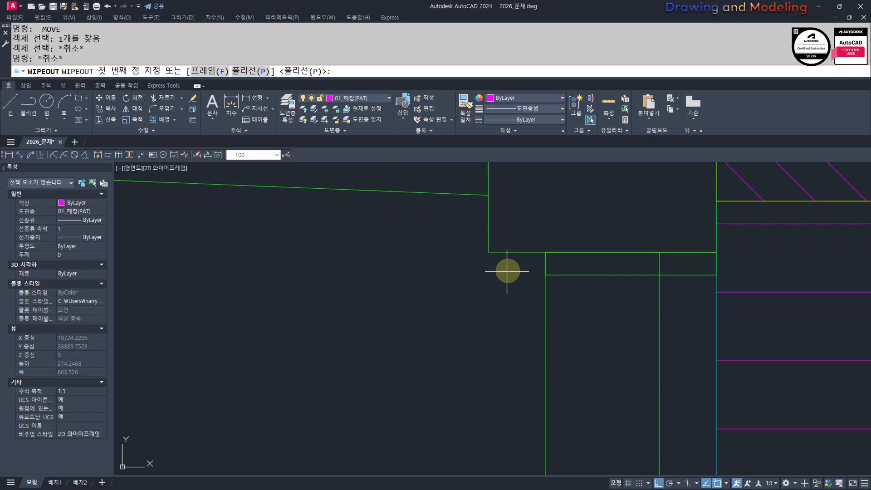
key("Return")
left_click(567, 273)
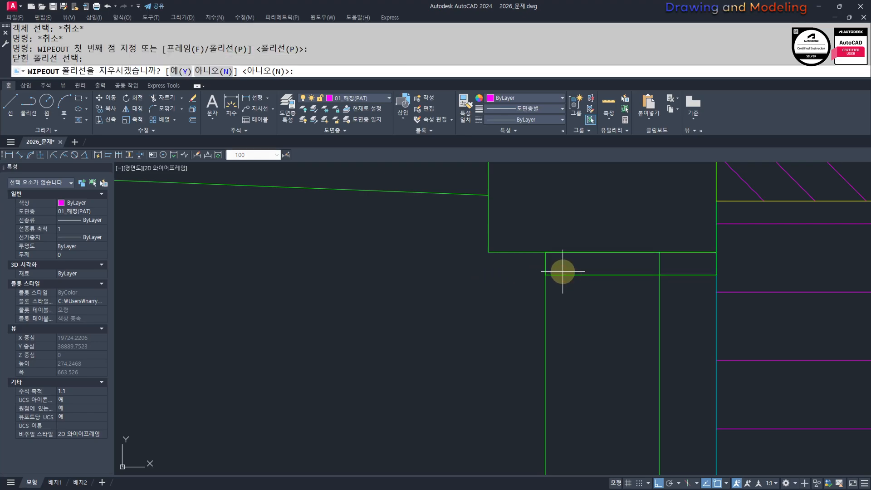
key("Return")
key("Escape")
key("Escape")
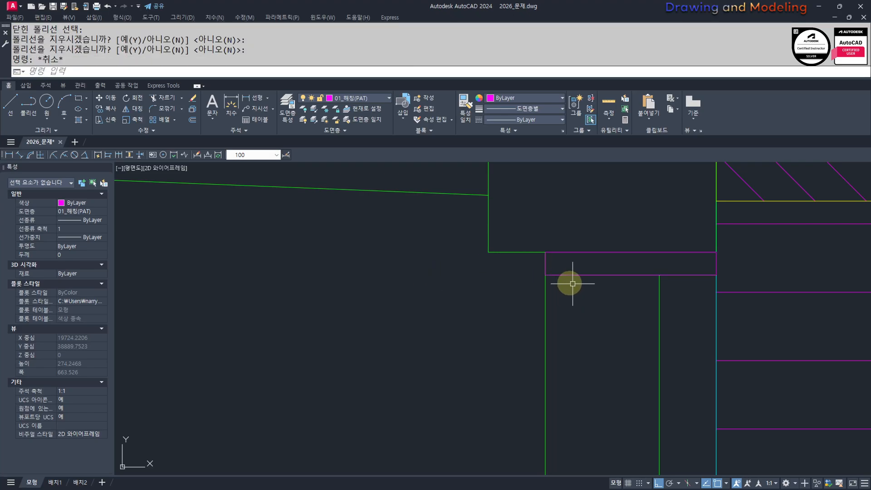
Step: Match the wipeout's properties to the green downpipe line
type("mm")
key("Return")
left_click(546, 284)
left_click(584, 292)
left_click(531, 255)
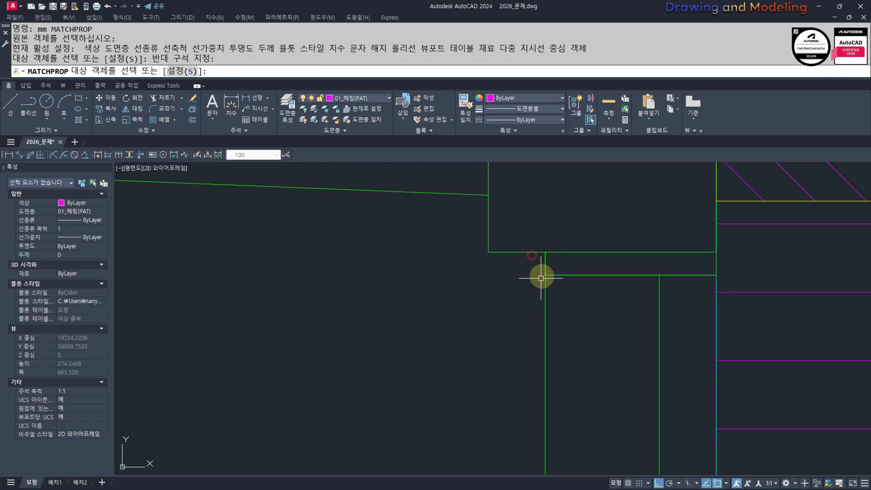
key("Escape")
key("Escape")
Step: Move the bracket rectangle and its wipeout 100 straight down from the head box
left_click(535, 227)
left_click(742, 300)
scroll(578, 255, "down", 2)
type("m")
key("Return")
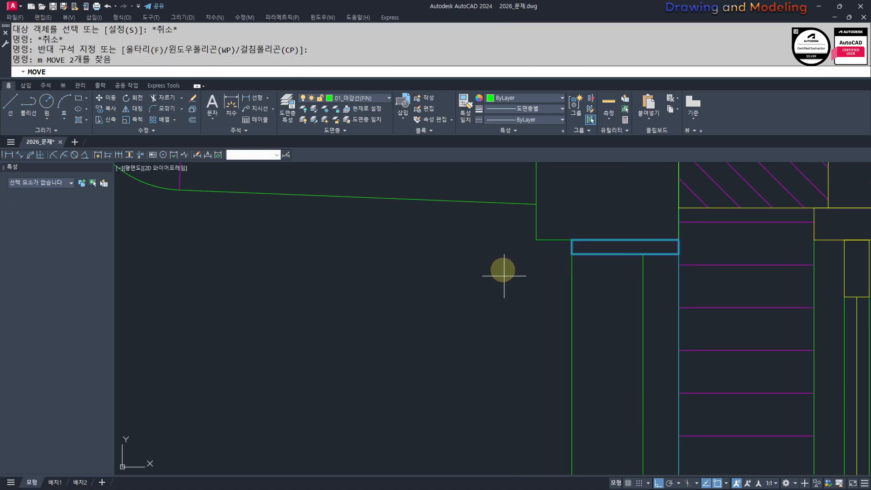
left_click(502, 270)
type("100")
key("Return")
key("Escape")
key("Escape")
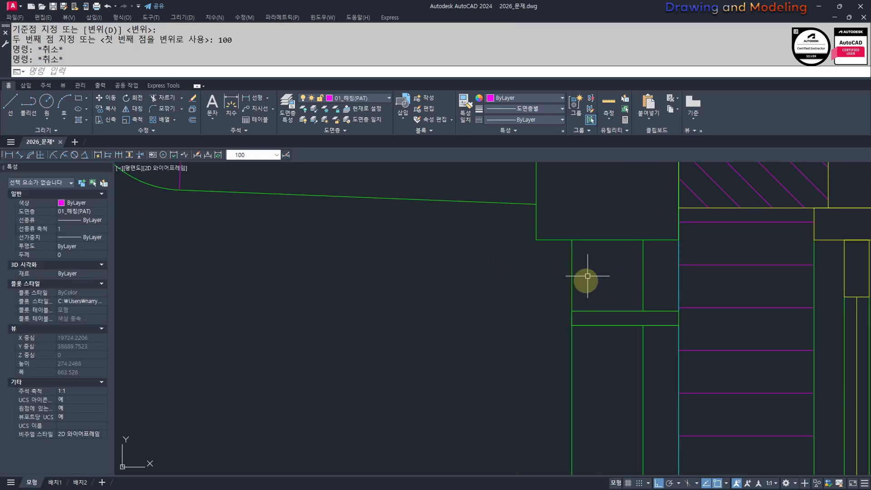
Step: Array the bracket and its wipeout along the downpipe's outer edge at a spacing of 900
scroll(567, 313, "down", 2)
middle_click_drag(577, 311, 556, 286)
left_click(518, 278)
left_click(603, 307)
middle_click_drag(558, 325, 582, 267)
type("aq")
key("Return")
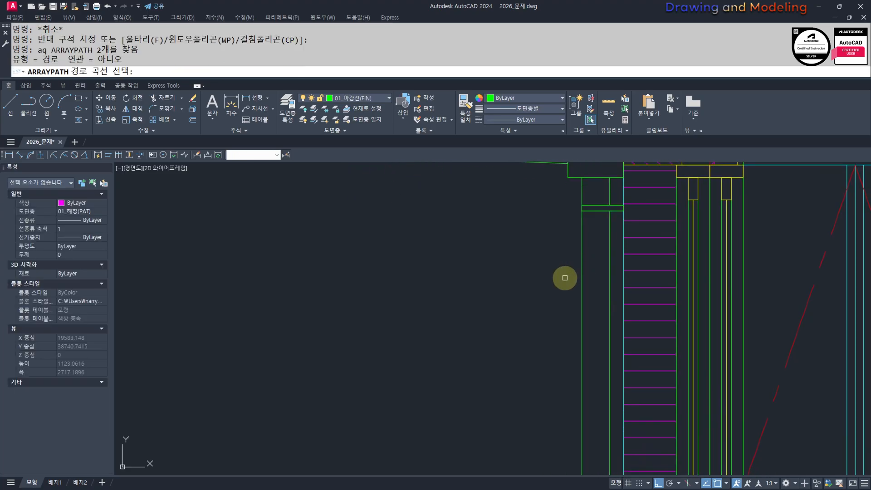
left_click(582, 247)
type("i")
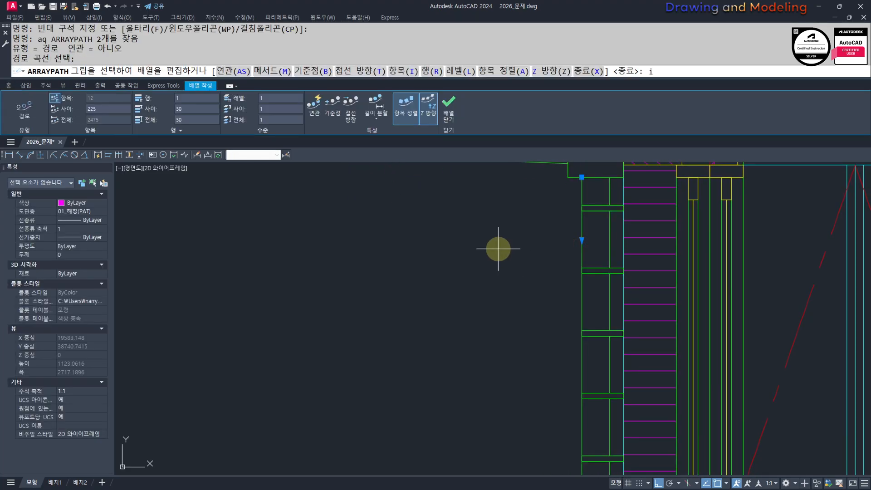
key("Return")
type("900")
key("Return")
key("Escape")
key("Escape")
key("Escape")
Step: Copy the lowest bracket and its wipeout down to the lower end of the straight pipe, above the outlet bend
scroll(533, 204, "down", 8)
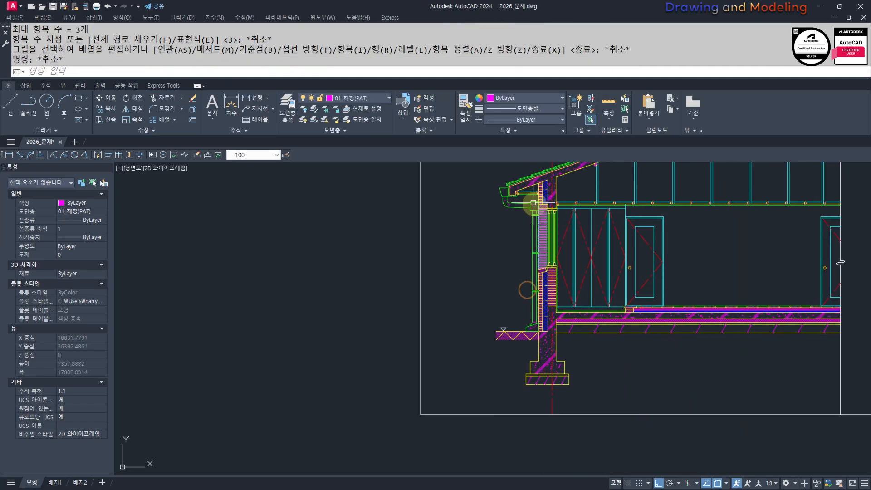
scroll(517, 316, "up", 5)
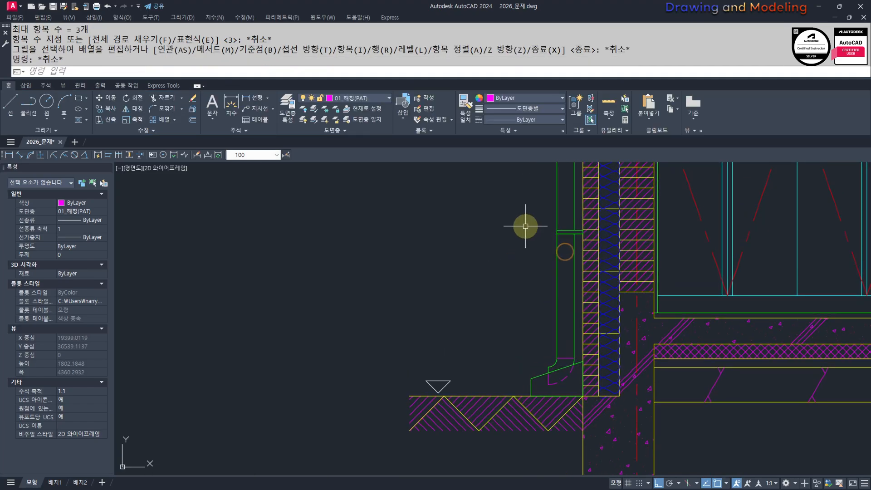
left_click(589, 225)
left_click(525, 242)
middle_click_drag(525, 242, 535, 265)
type("cc")
key("Return")
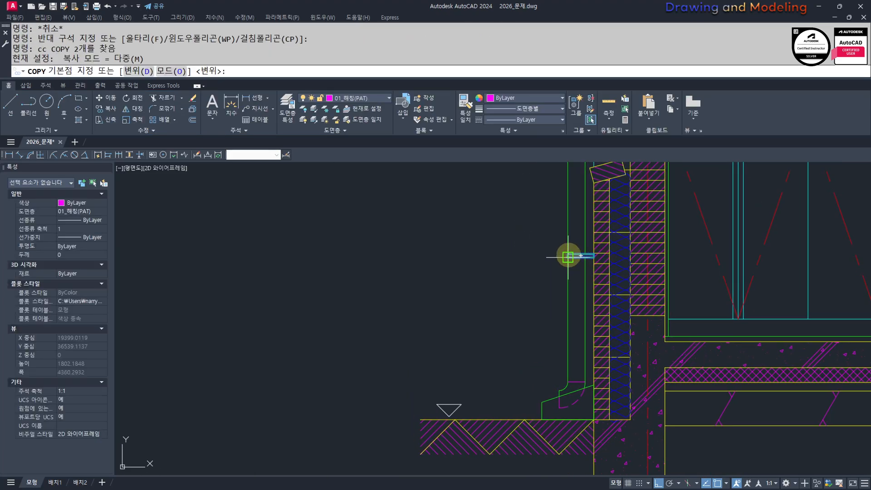
left_click(568, 256)
left_click(568, 381)
key("Escape")
key("Escape")
scroll(593, 389, "up", 5)
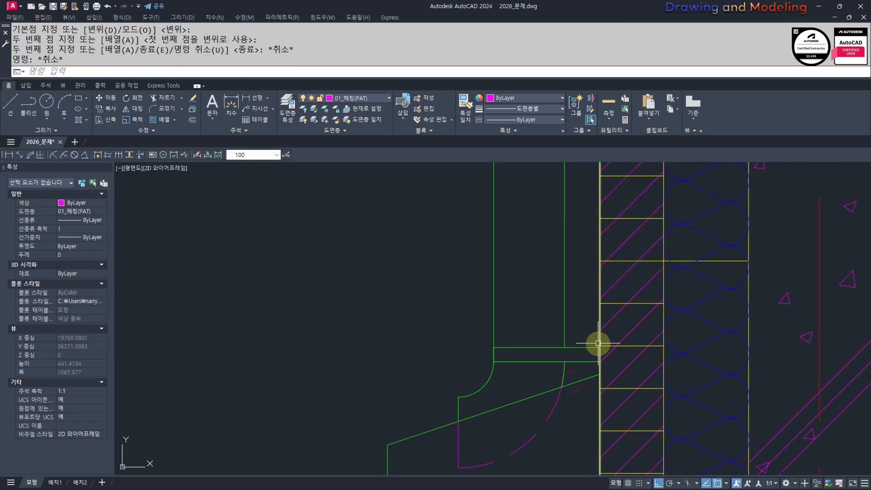
Step: Move the copied bracket and its wipeout 100 straight up from the outlet bend
left_click(597, 333)
left_click(594, 363)
middle_click_drag(420, 327, 470, 330)
type("m")
key("Return")
left_click(457, 328)
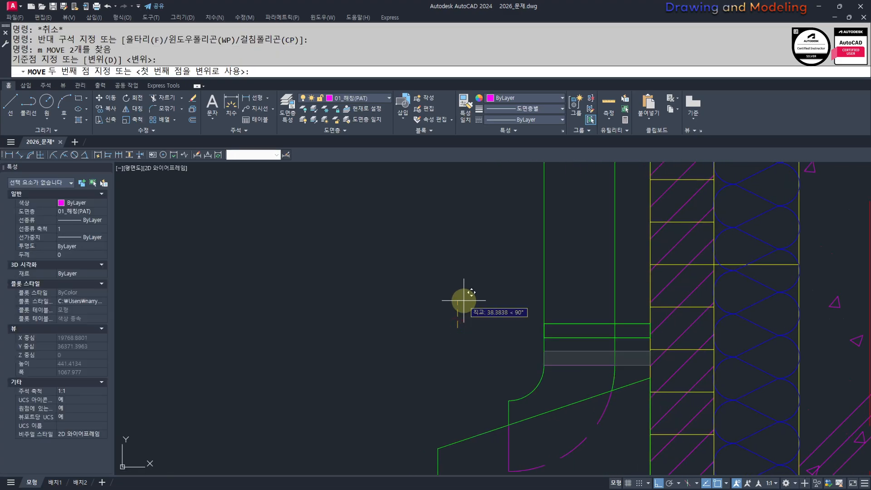
type("100")
key("Return")
key("Escape")
key("Escape")
scroll(519, 363, "down", 5)
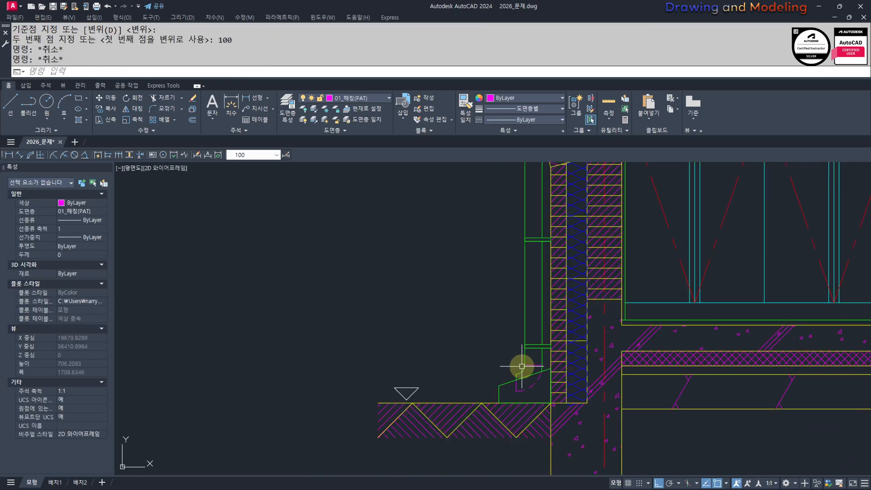
Step: Examine the downpipe and its brackets from the eaves gutter to the ground line, and the overall section and elevation
scroll(487, 339, "down", 3)
middle_click_drag(488, 337, 535, 365)
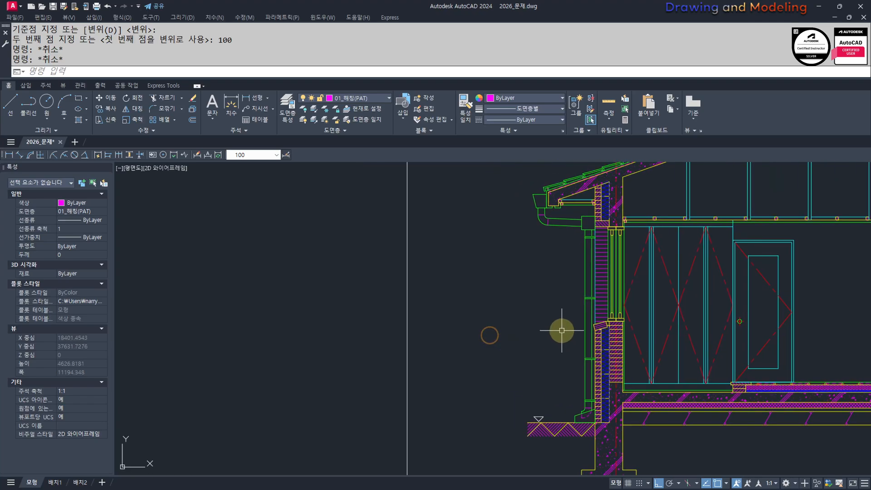
scroll(562, 331, "up", 3)
middle_click_drag(562, 331, 543, 294)
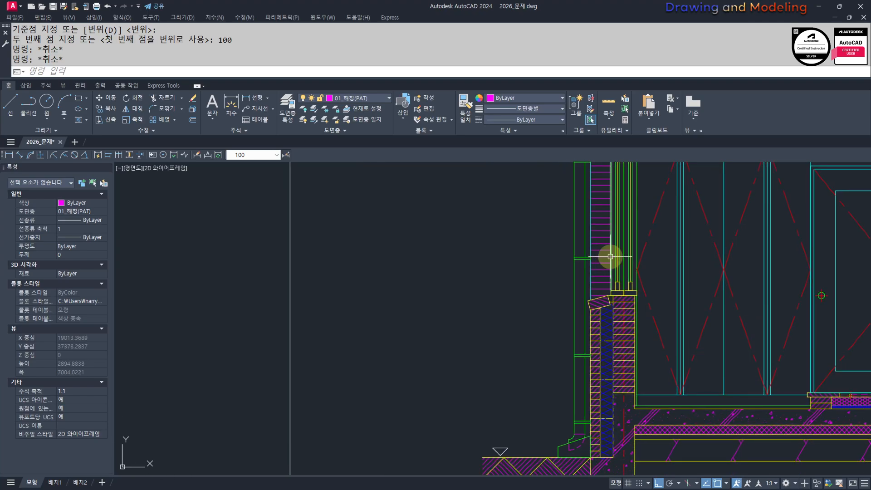
middle_click_drag(537, 371, 545, 357)
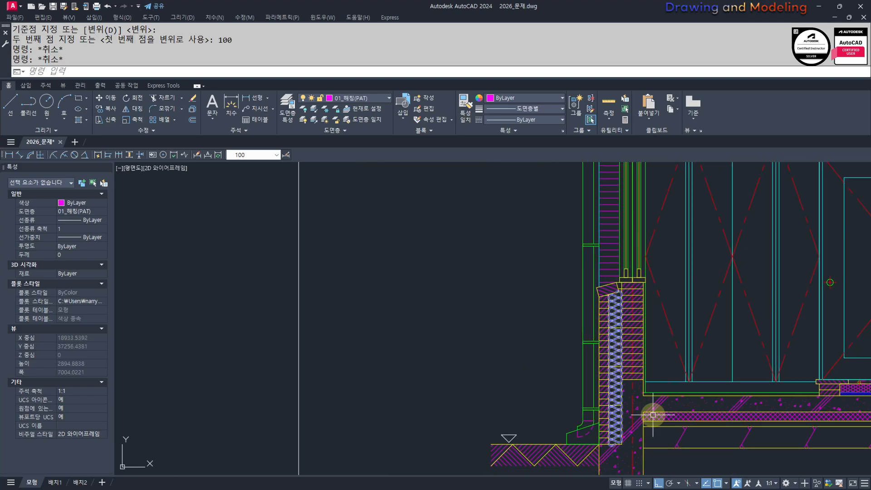
middle_click_drag(605, 239, 601, 324)
middle_click_drag(567, 292, 584, 358)
scroll(562, 264, "down", 2)
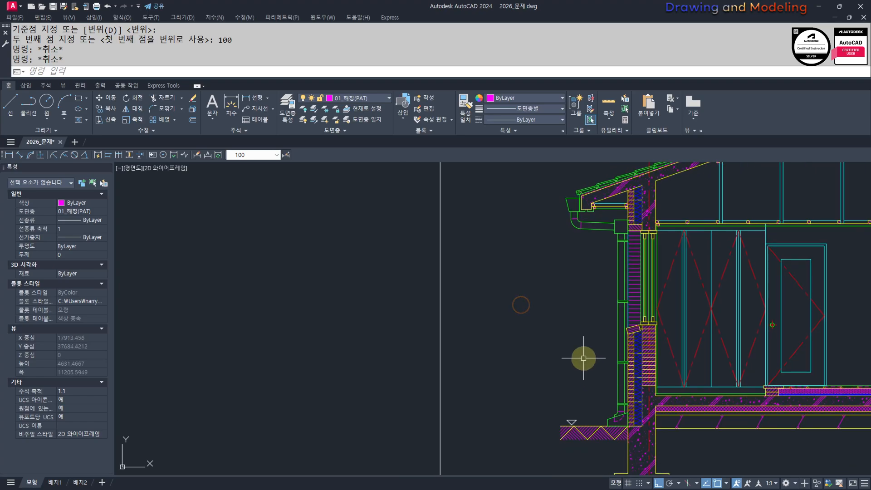
middle_click_drag(604, 260, 593, 284)
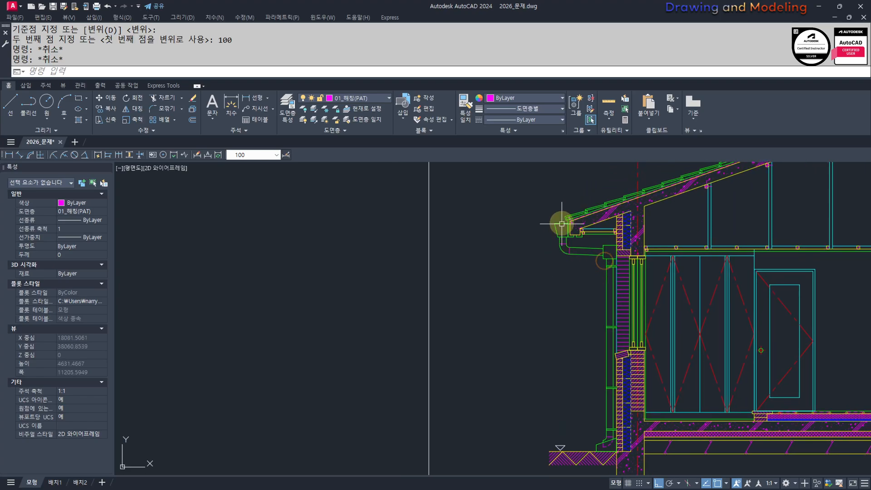
scroll(562, 249, "up", 1)
scroll(432, 292, "down", 5)
middle_click_drag(431, 291, 307, 292)
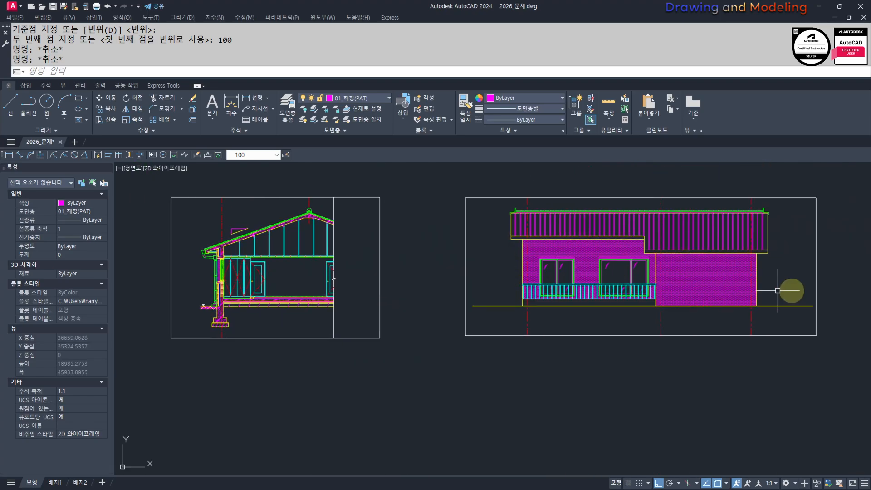
Step: Turn off the centre-line layer 01_중심선(CEN) by picking a centre line on the elevation
scroll(515, 243, "up", 2)
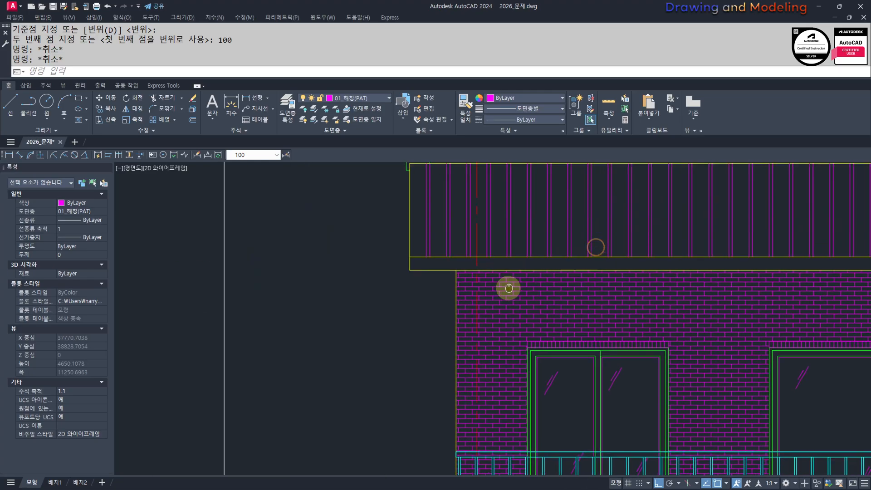
middle_click_drag(510, 288, 503, 282)
key("Return")
left_click(641, 217)
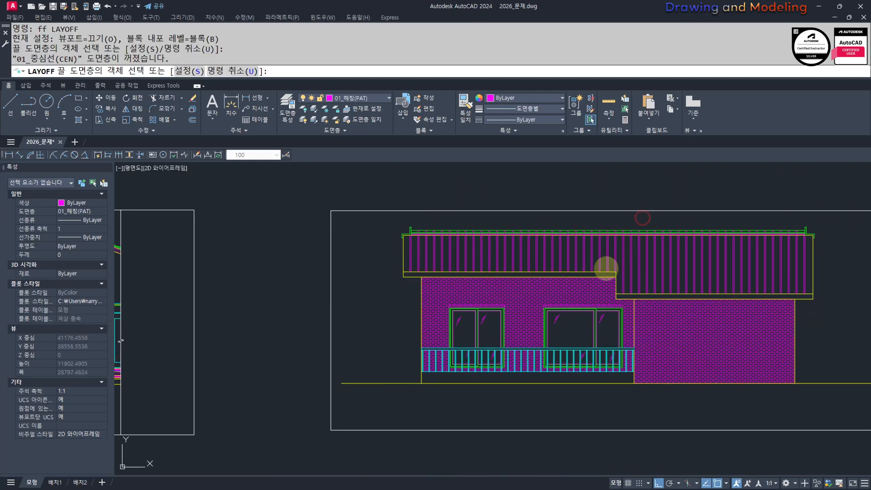
key("Escape")
key("Escape")
Step: Compare the eaves on the front elevation with the roof edge and gutter on the section
middle_click_drag(605, 266, 596, 279)
scroll(553, 290, "up", 3)
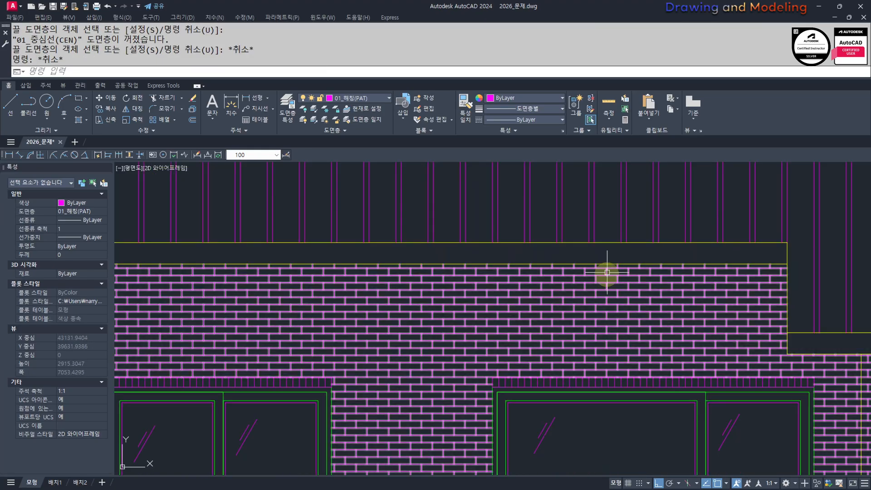
key("Escape")
key("Escape")
scroll(598, 285, "down", 4)
middle_click_drag(145, 304, 404, 307)
scroll(405, 308, "up", 3)
scroll(606, 254, "up", 3)
middle_click_drag(606, 254, 594, 325)
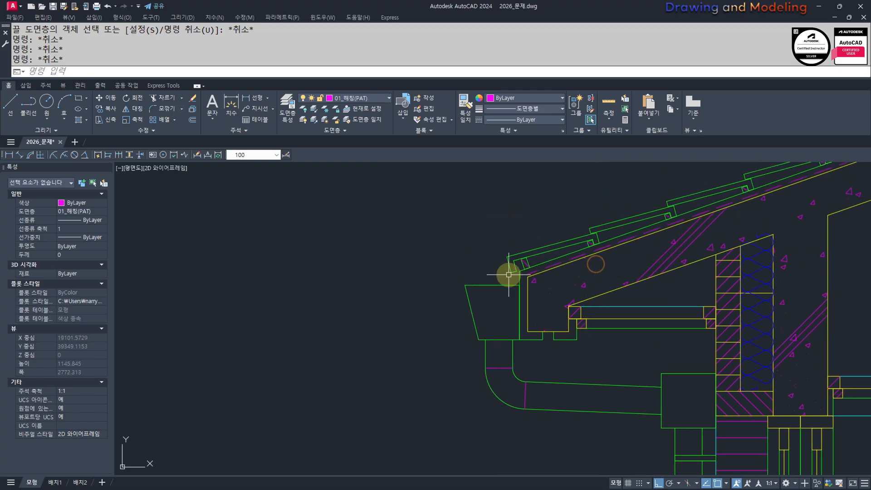
scroll(530, 284, "down", 6)
scroll(566, 245, "up", 5)
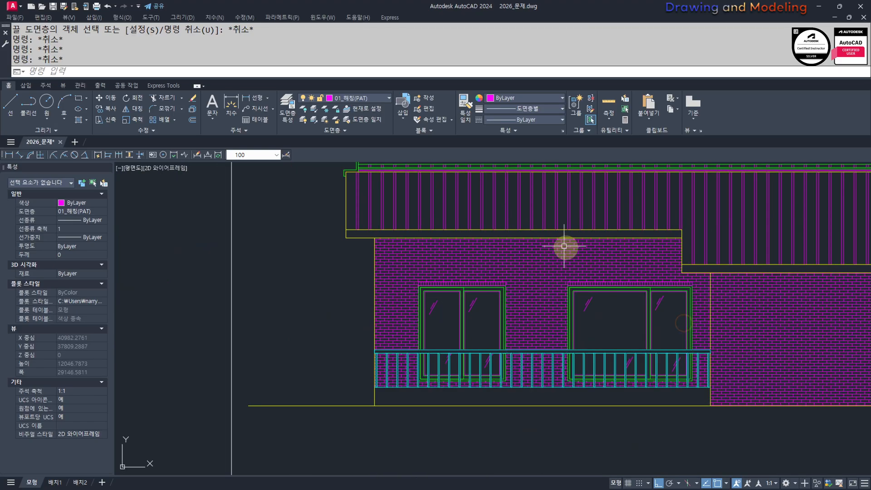
Step: Start a user-defined hatch inside the two fascia bands along the lower roof edges of the front elevation
middle_click_drag(572, 296, 521, 286)
type("h")
key("Return")
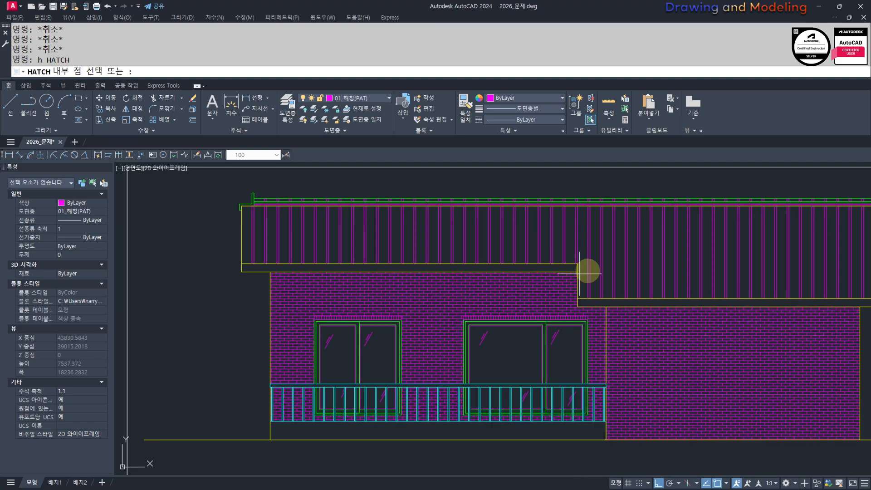
scroll(557, 260, "up", 2)
scroll(557, 260, "down", 2)
left_click(551, 264)
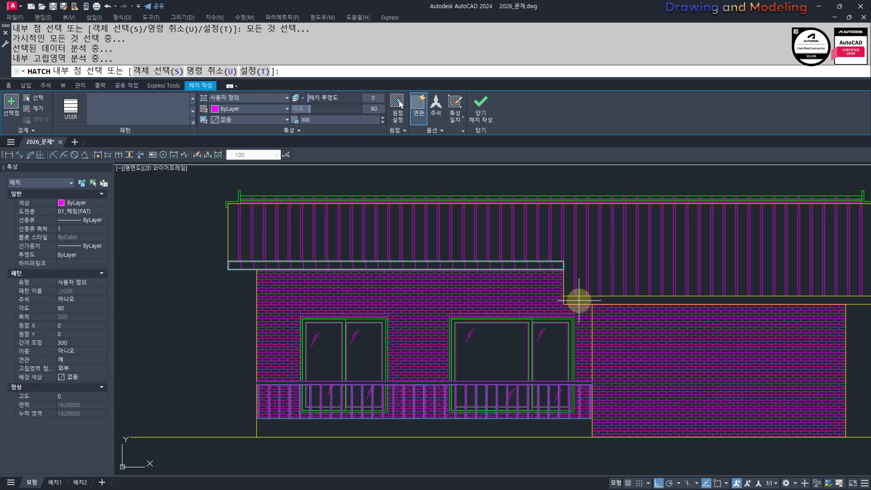
left_click(571, 300)
scroll(571, 300, "down", 2)
key("ctrl+z")
left_click(573, 299)
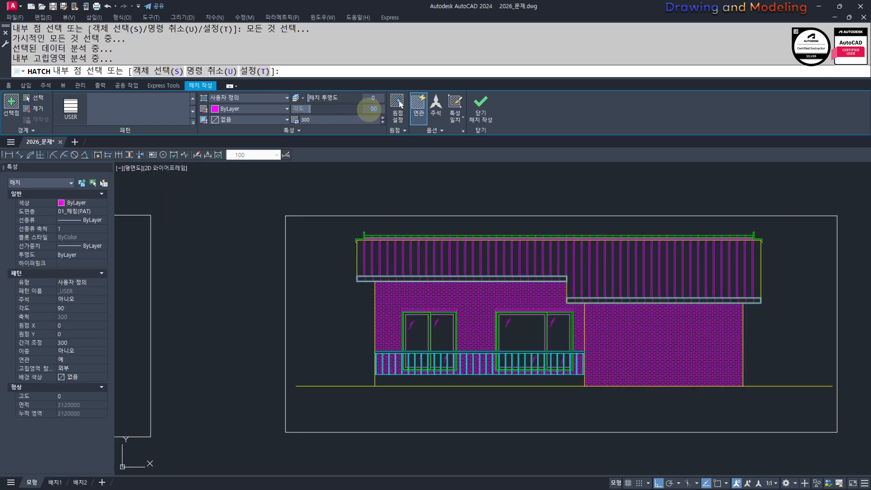
Step: Set the fascia hatch to angle 0 with a line spacing of 50 and finish it
type("0")
key("Return")
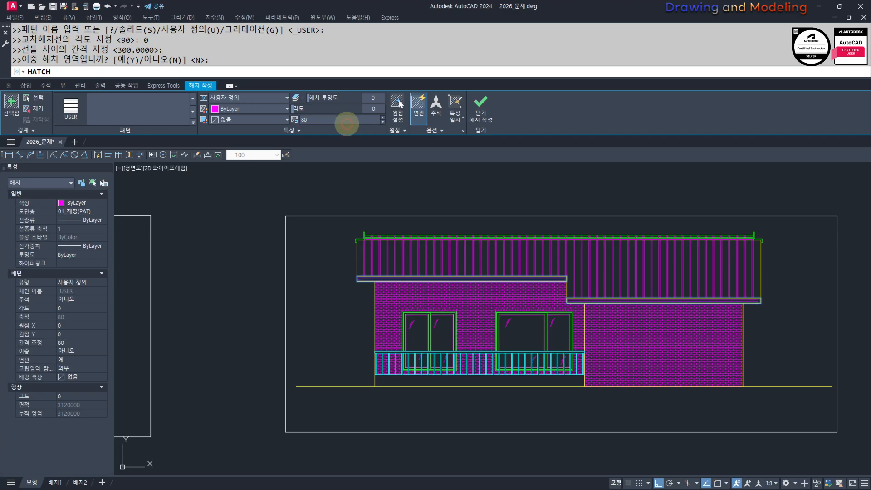
scroll(361, 267, "up", 5)
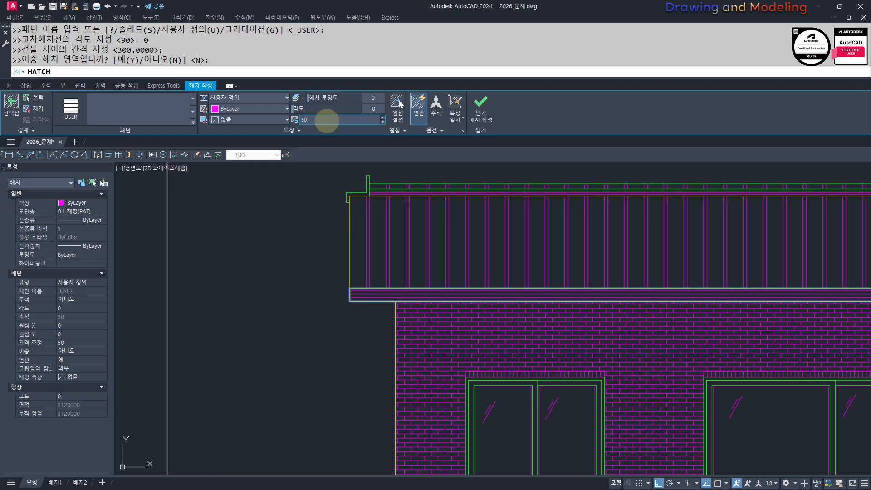
key("Escape")
key("Escape")
key("Escape")
scroll(263, 249, "down", 3)
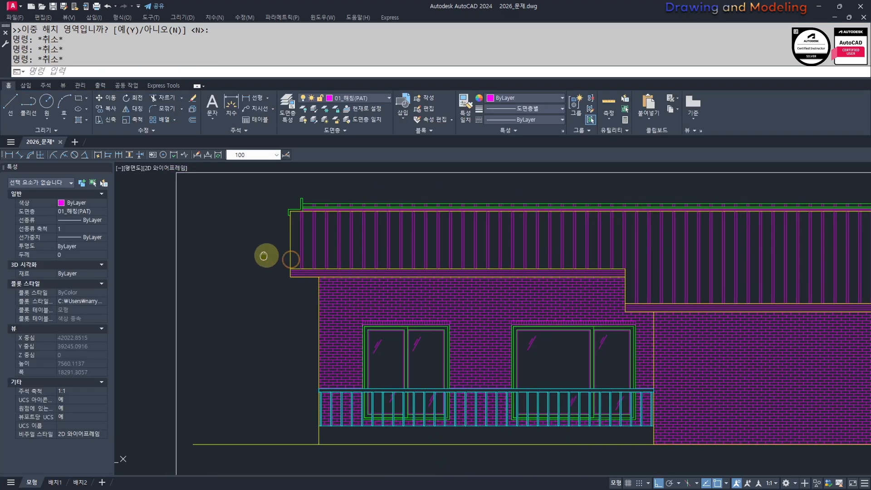
Step: Break the outer right roof edge line near the top of the lower fascia band
mouse_move(265, 255)
middle_mouse_down()
mouse_move(220, 255)
mouse_move(191, 269)
middle_mouse_up()
scroll(233, 259, "down", 1)
scroll(224, 256, "up", 3)
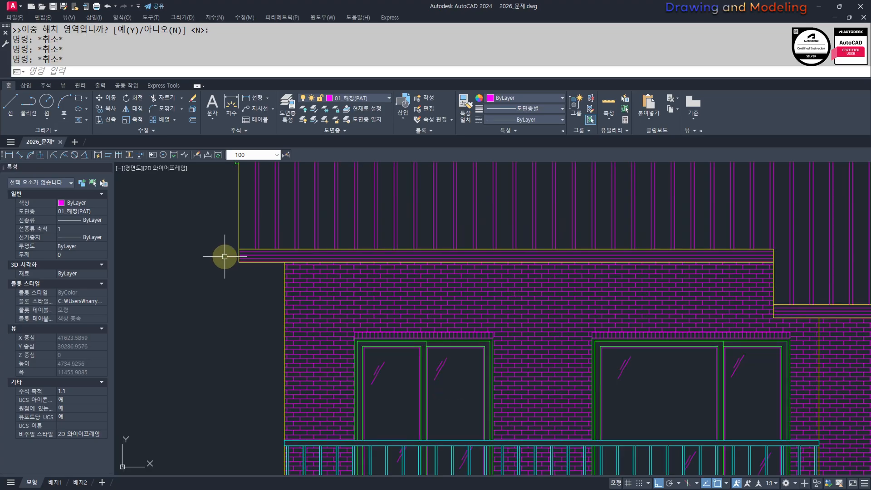
scroll(241, 291, "down", 5)
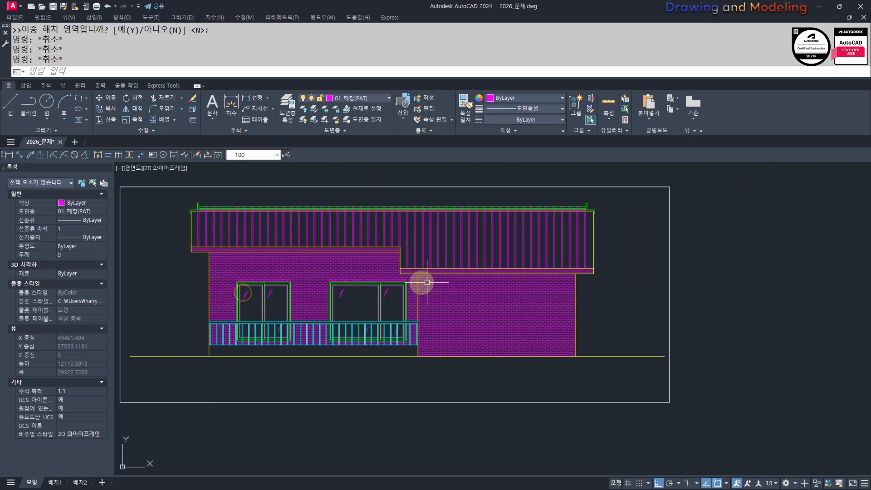
scroll(611, 281, "up", 4)
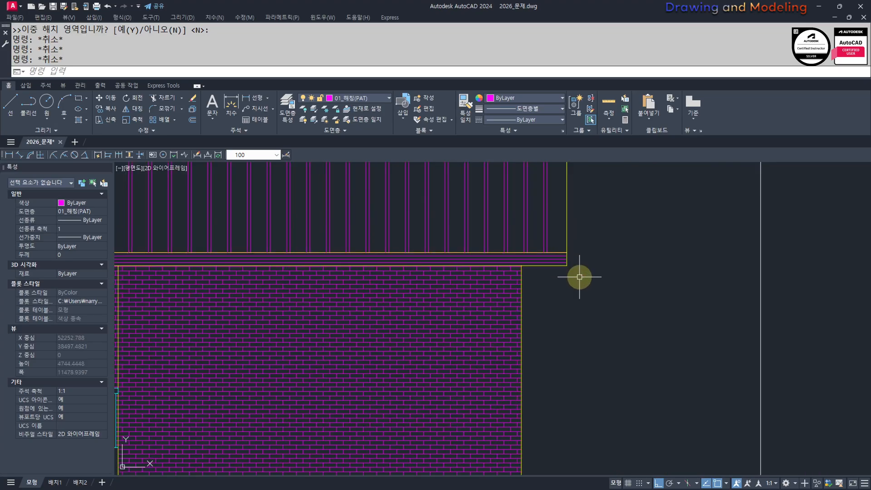
scroll(574, 272, "up", 4)
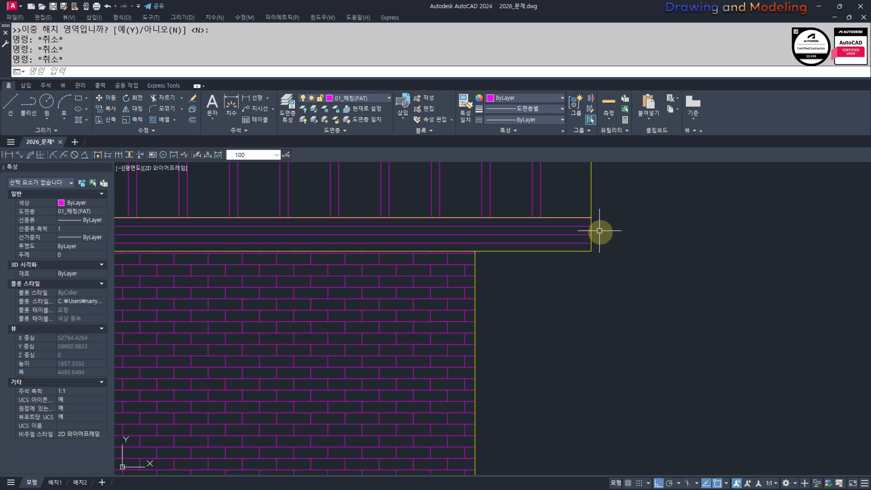
scroll(603, 230, "up", 6)
type("br BREAK")
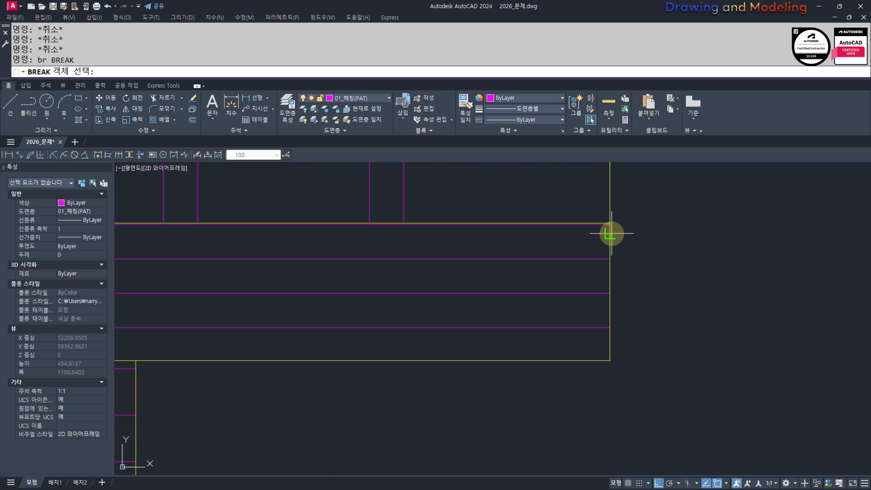
left_click(611, 234)
left_click(620, 222)
key("Escape")
key("Escape")
Step: Extend the fascia's cut right end line back up towards the top of the band
type("ex")
key("space")
key("space")
left_click(611, 244)
left_click_drag(614, 246, 619, 249)
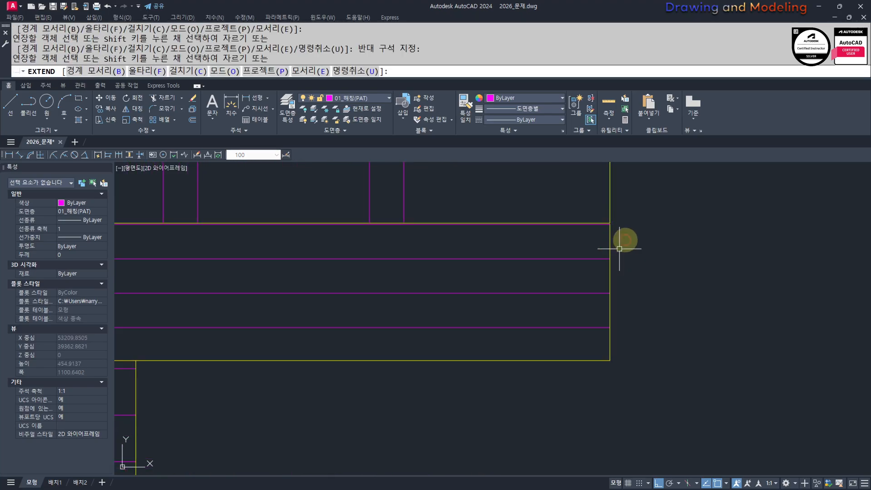
key("Escape")
Step: Move the lower fascia's right end line and bottom line to the layer 01_입면선(ELE)
left_click(579, 330)
left_click(491, 367)
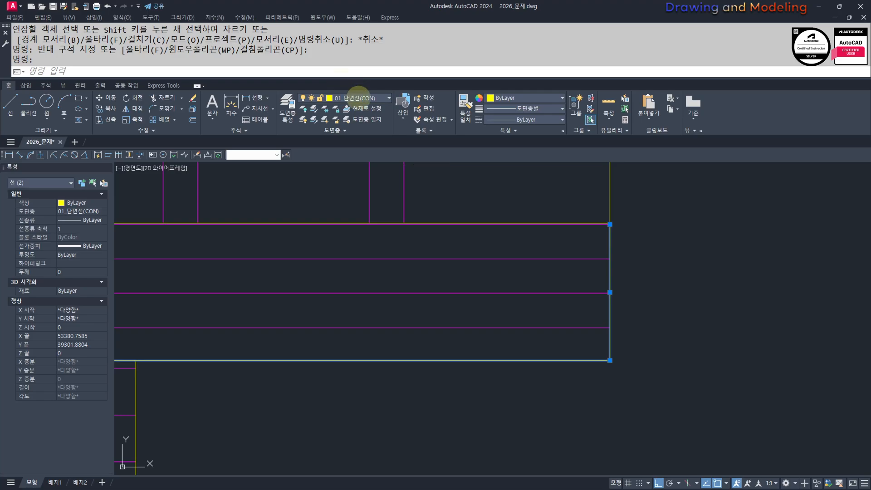
left_click(358, 97)
left_click(349, 227)
key("Escape")
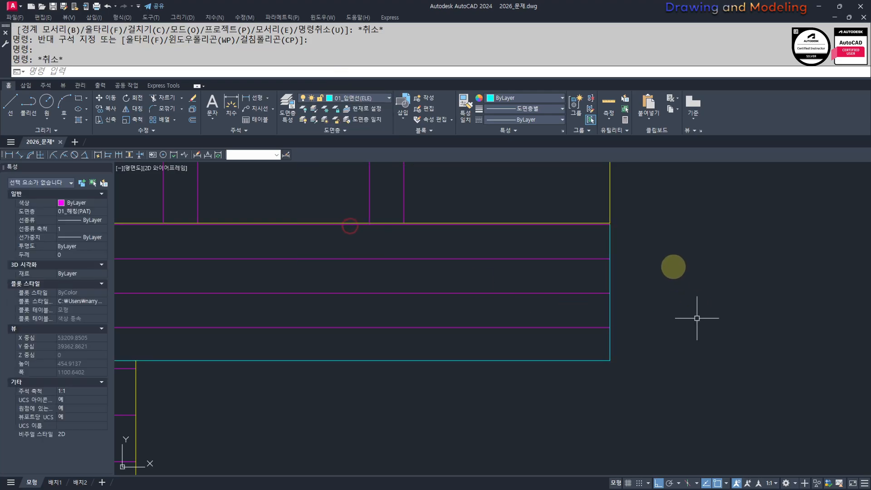
key("Escape")
Step: Break the vertical line at the lower fascia's left end near the top of the band
scroll(654, 265, "down", 6)
middle_click_drag(457, 260, 610, 262)
scroll(491, 264, "up", 5)
type("br")
key("Return")
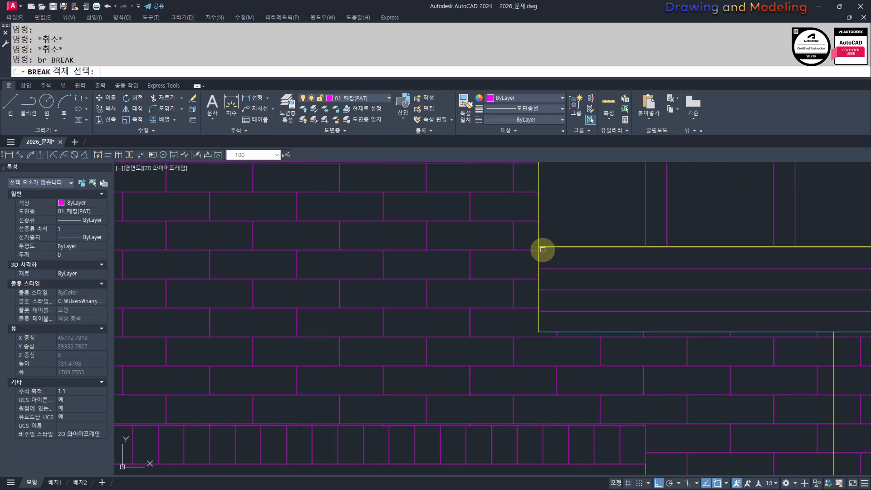
left_click(540, 251)
scroll(540, 251, "up", 4)
key("Escape")
key("Escape")
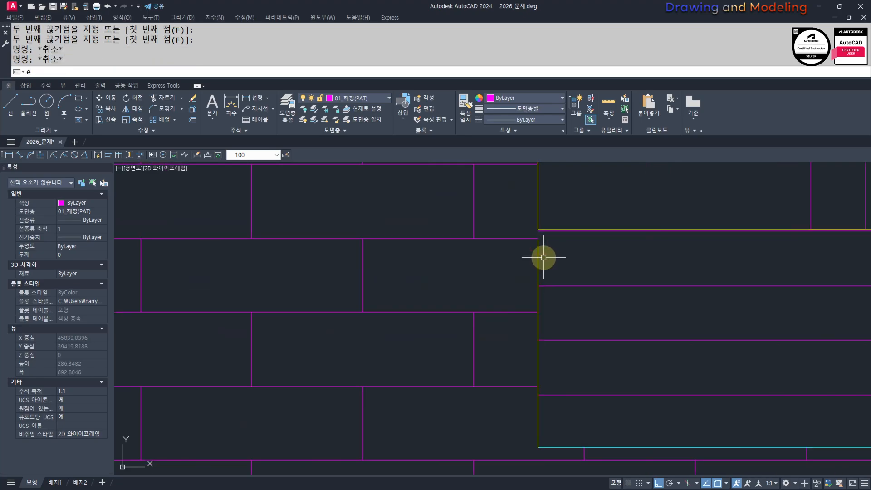
Step: Extend the lower fascia's cut left end line upward until it meets the roof's bottom line
type("ex")
key("Return")
key("Return")
left_click(553, 253)
left_click(497, 265)
key("Escape")
key("Escape")
key("Return")
key("Return")
left_click(554, 255)
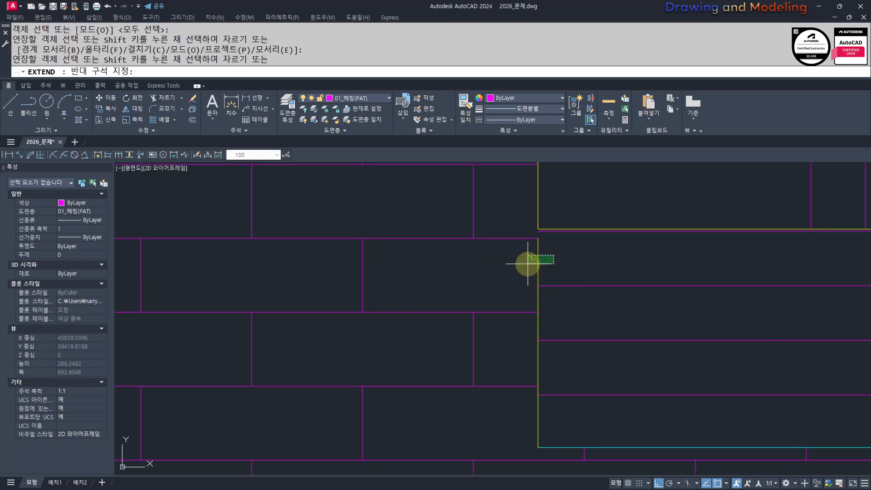
left_click(524, 263)
key("Escape")
key("Escape")
scroll(541, 298, "down", 3)
scroll(543, 273, "up", 2)
key("Return")
key("Return")
left_click(549, 265)
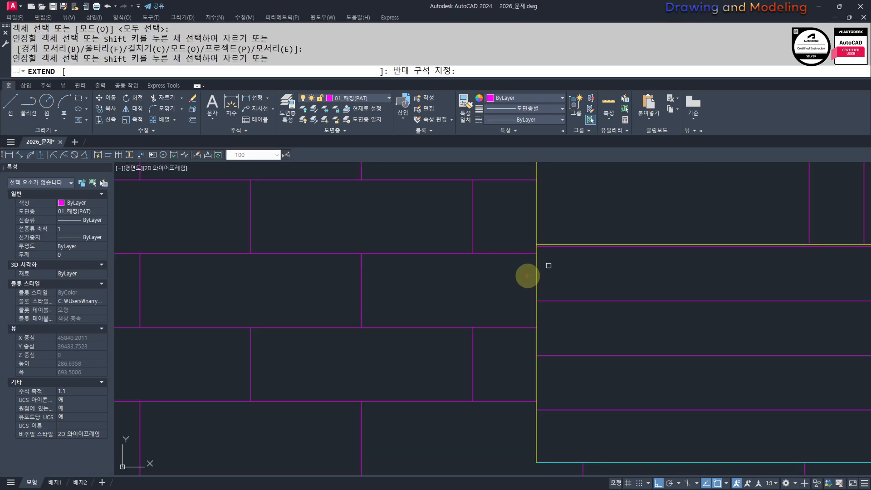
left_click(530, 311)
key("Escape")
Step: Match the lower fascia's left end line to the properties of its bottom line
middle_click_drag(551, 370, 550, 333)
type("mm")
key("Return")
left_click(552, 425)
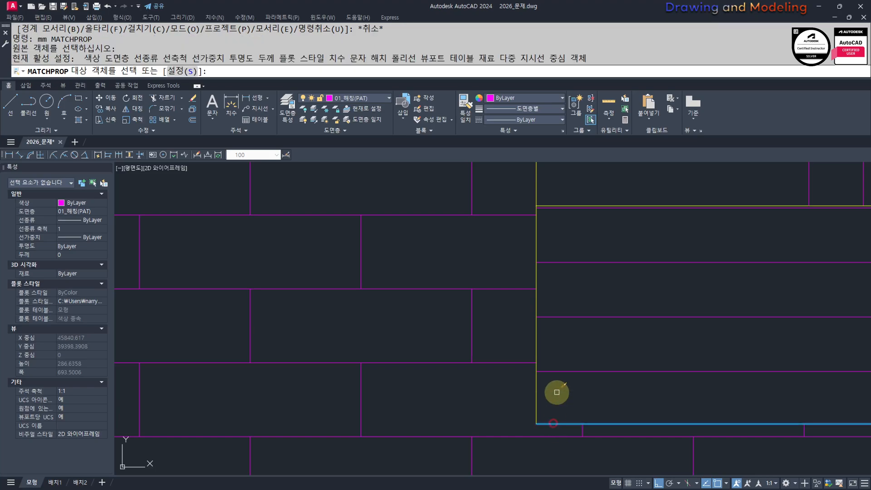
left_click(507, 404)
left_click(619, 363)
key("Escape")
key("Escape")
Step: Break the outer left roof edge line near the top of the upper fascia band
scroll(529, 301, "down", 10)
scroll(530, 301, "up", 10)
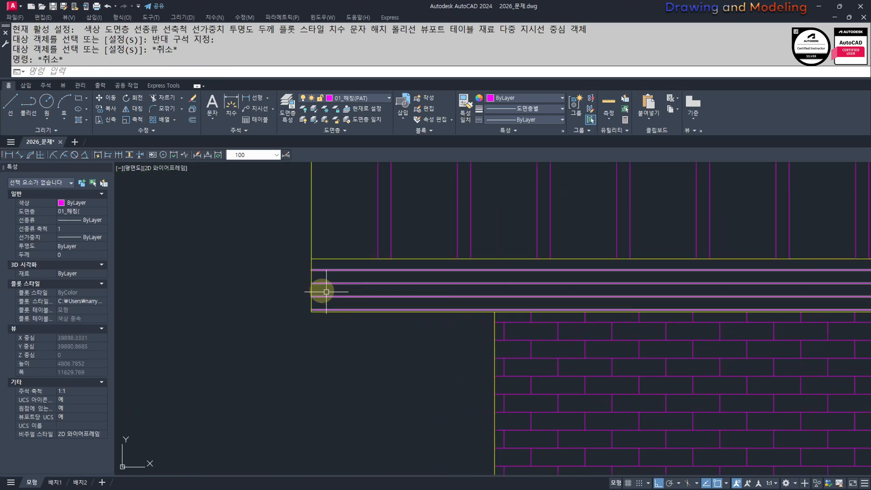
type("br")
key("Return")
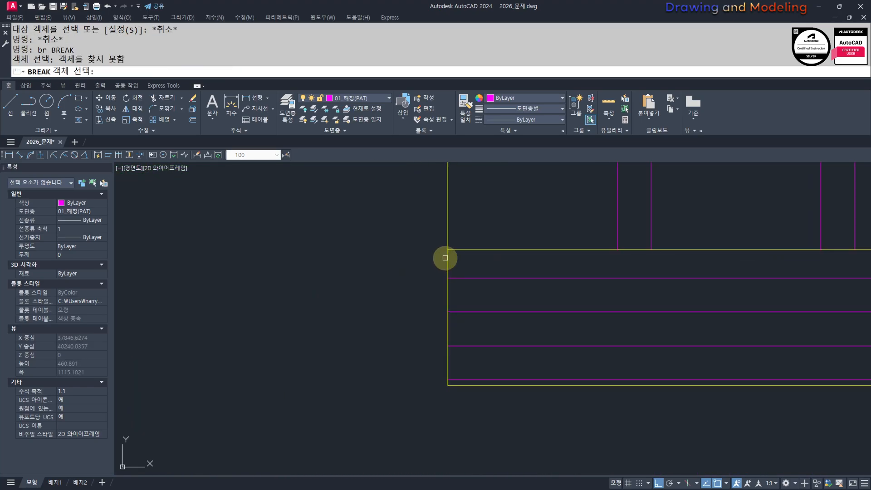
left_click(447, 256)
left_click(448, 249)
key("Escape")
key("Escape")
Step: Extend the upper fascia's cut left end line back up to the roof's bottom line
scroll(462, 272, "up", 4)
type("ex")
key("Return")
key("Return")
left_click(455, 250)
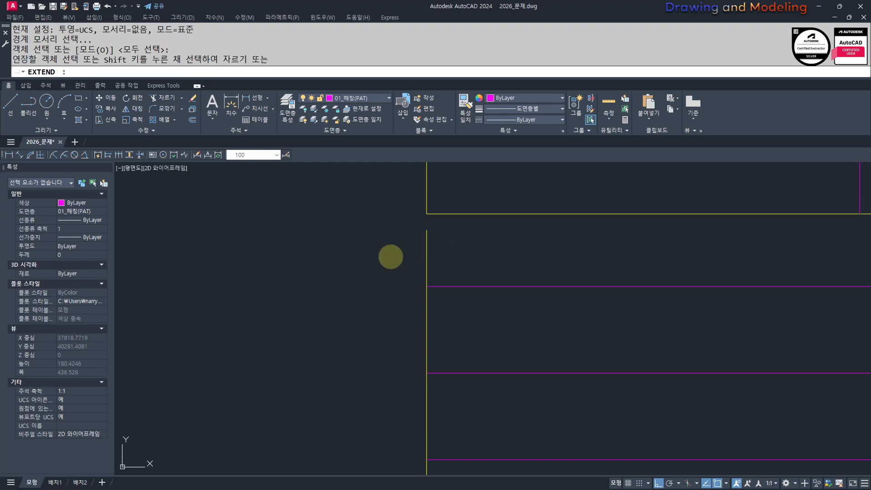
left_click(381, 261)
key("Escape")
Step: Move the upper fascia's left end line and bottom line to the layer 01_입면선(ELE)
scroll(442, 254, "down", 2)
left_click(451, 244)
left_click(395, 259)
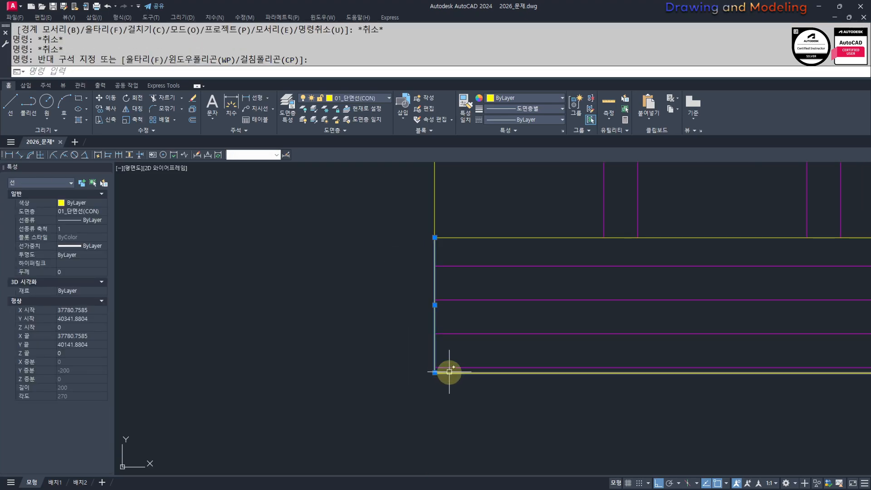
left_click(399, 138)
left_click(359, 97)
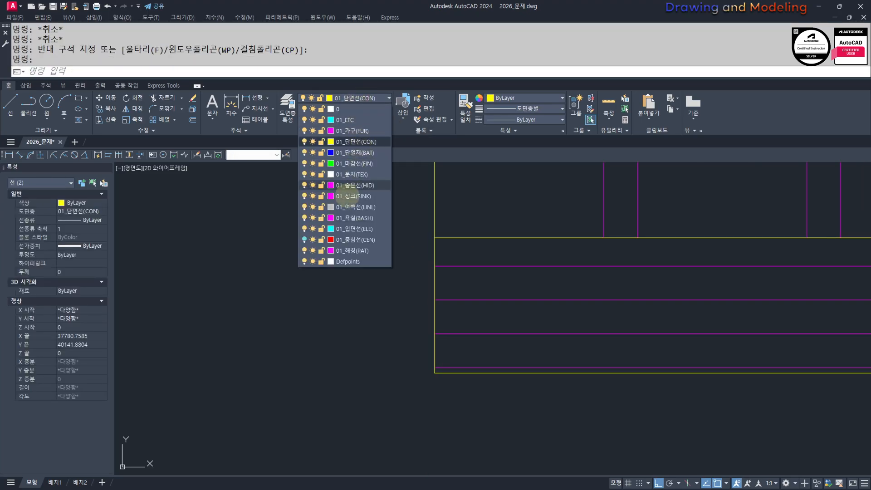
left_click(342, 227)
key("Escape")
key("Escape")
Step: Check the finished fascia bands on the front elevation and turn all layers back on
scroll(342, 301, "up", 3)
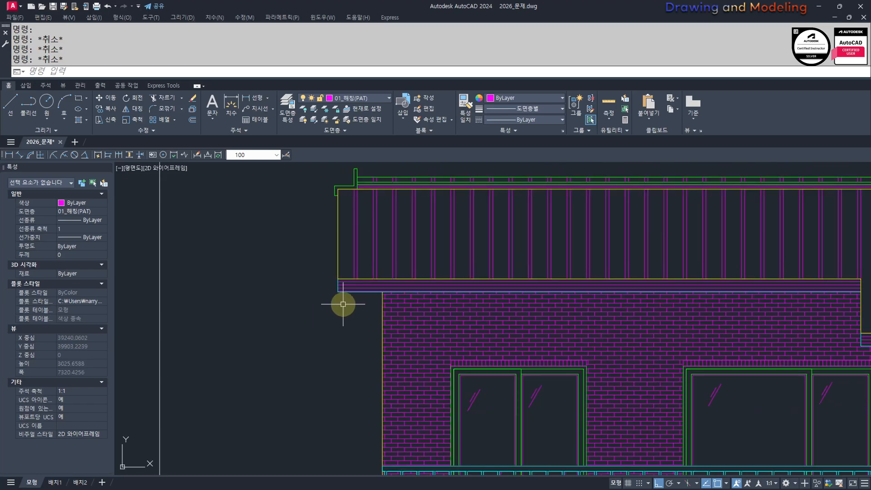
middle_click_drag(342, 301, 282, 322)
scroll(289, 311, "down", 4)
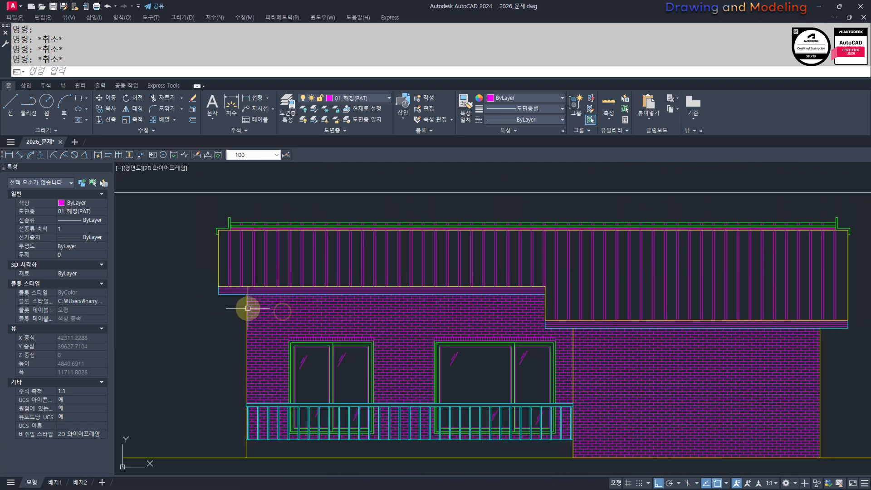
scroll(240, 308, "up", 2)
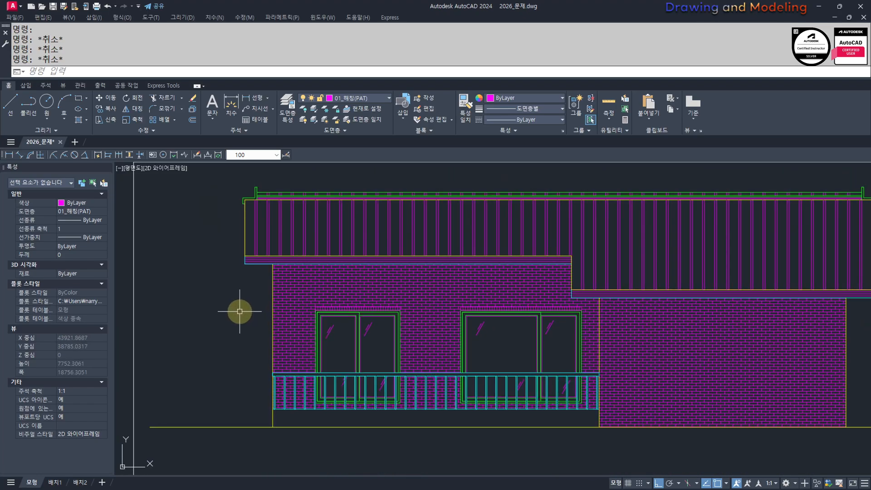
key("Escape")
scroll(245, 281, "down", 4)
middle_click_drag(237, 292, 255, 297)
scroll(424, 312, "up", 2)
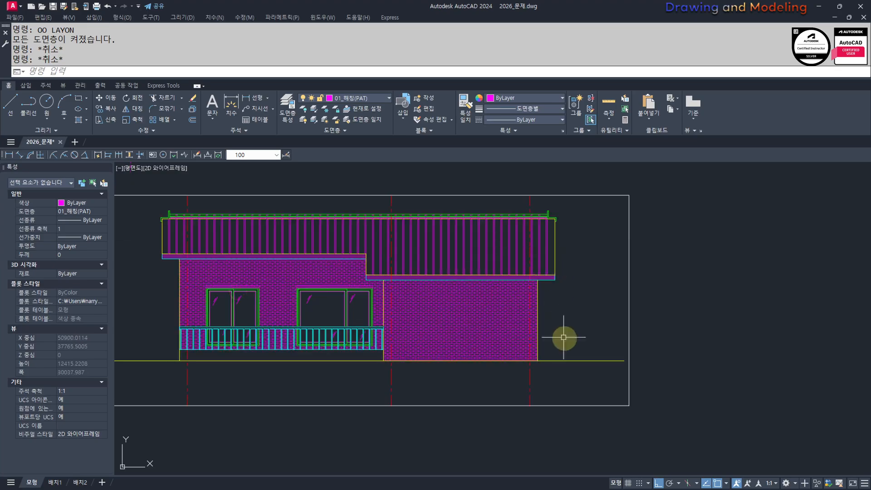
Step: In the section, select the rainwater downpipe's head box and the wall brackets along its upper part
middle_click_drag(229, 350, 315, 351)
scroll(399, 317, "down", 2)
scroll(418, 311, "up", 4)
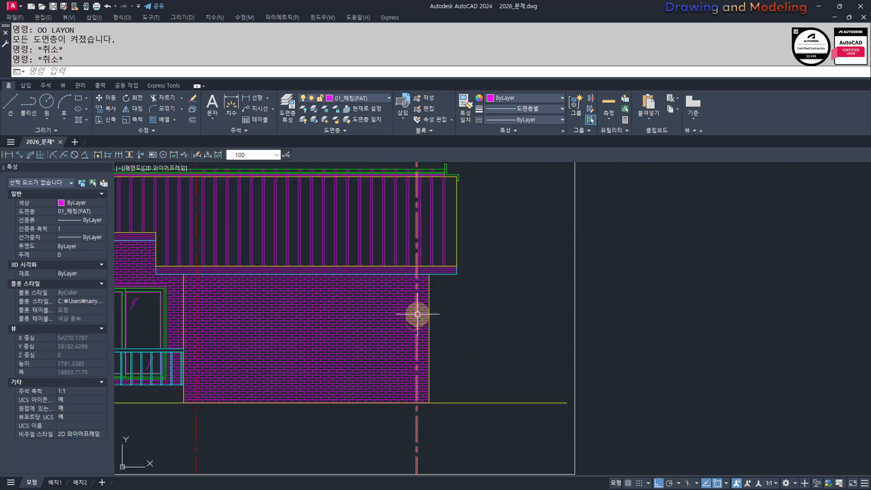
middle_click_drag(456, 300, 470, 299)
scroll(461, 305, "down", 3)
middle_click_drag(262, 291, 287, 307)
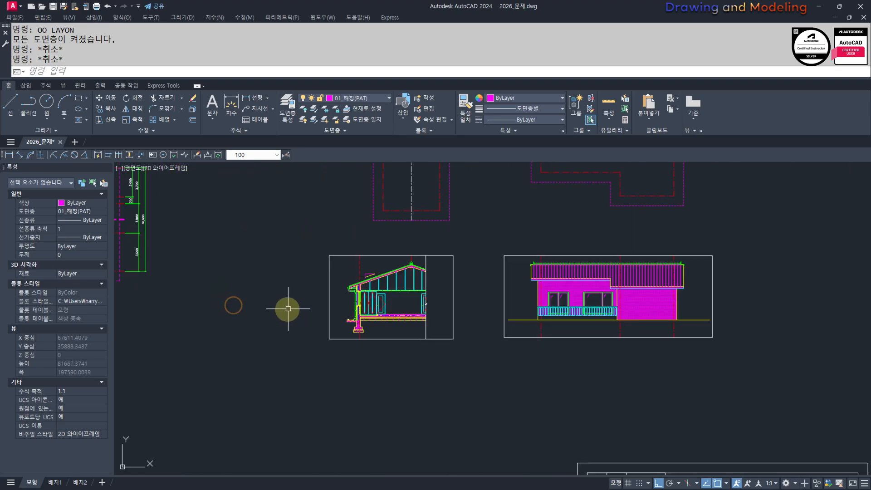
scroll(287, 307, "up", 6)
left_click(448, 194)
left_click(417, 223)
left_click(380, 195)
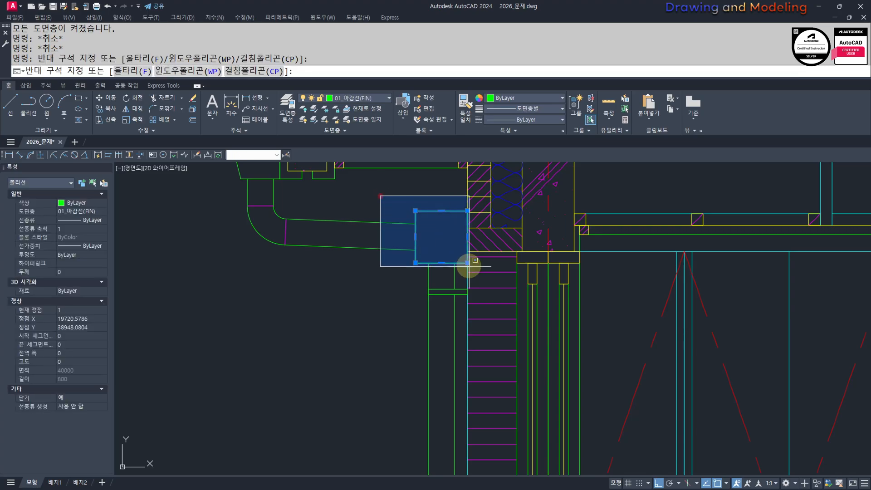
left_click(471, 323)
scroll(395, 298, "down", 5)
middle_click_drag(389, 330, 399, 264)
scroll(383, 227, "up", 4)
left_click(379, 208)
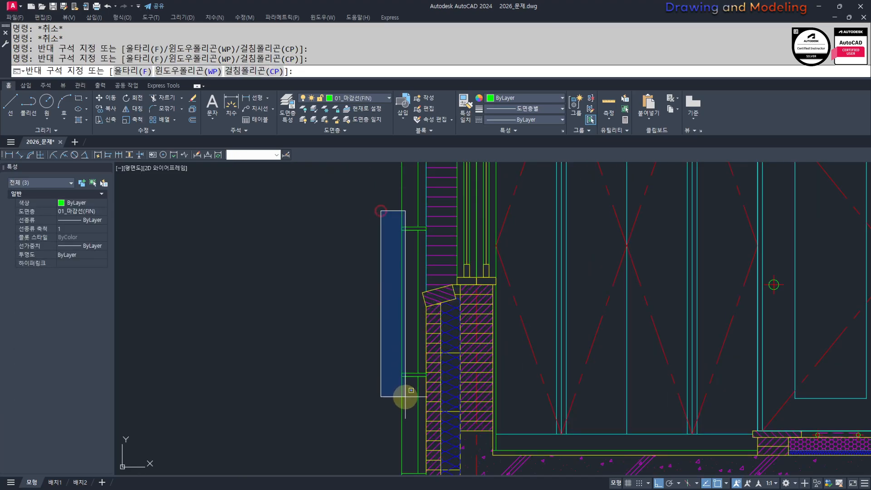
left_click(433, 395)
middle_click_drag(388, 466, 399, 348)
scroll(399, 349, "up", 4)
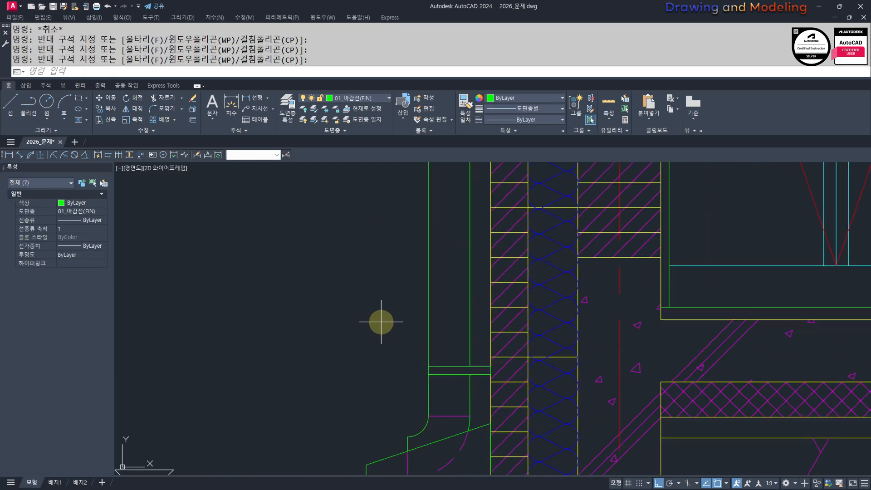
Step: Add the downpipe's lower brackets, bottom elbow, vertical pipe lines and sloped base block to the selection
left_click(381, 322)
scroll(478, 409, "down", 2)
left_click(488, 456)
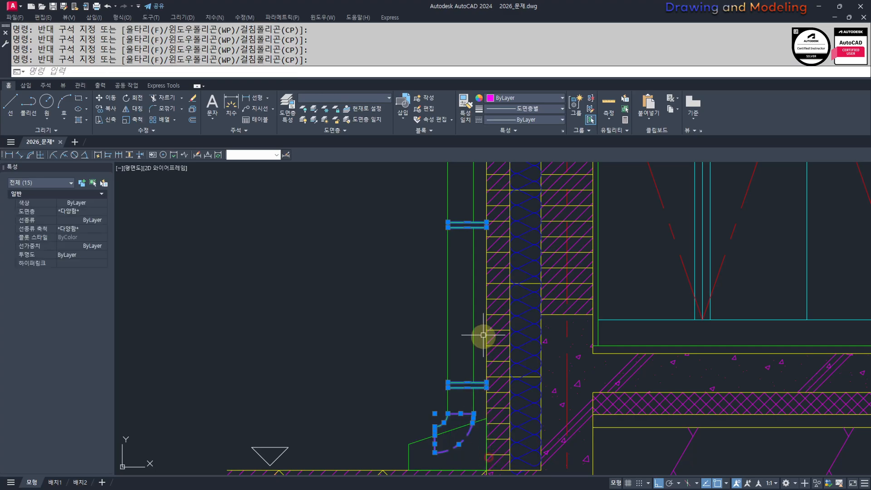
left_click(483, 301)
left_click(439, 355)
scroll(439, 355, "down", 5)
scroll(436, 357, "up", 3)
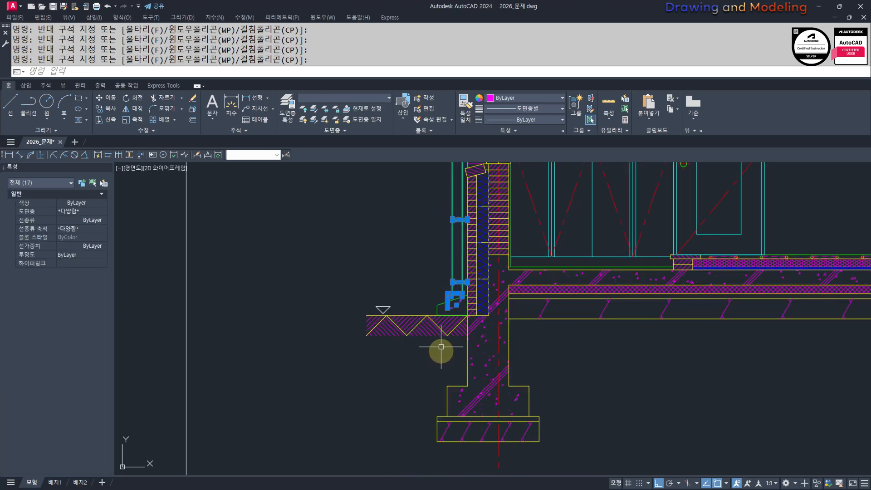
scroll(448, 277, "up", 1)
left_click(408, 289)
left_click(477, 349)
scroll(399, 346, "down", 5)
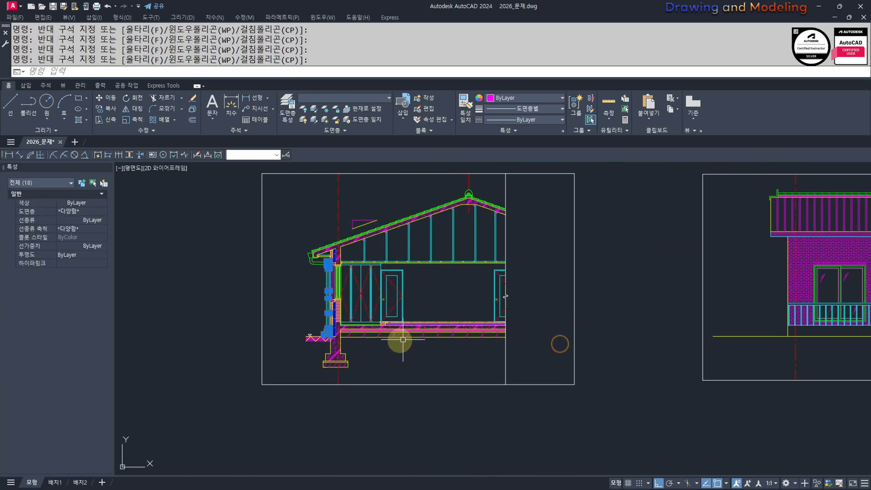
Step: Mirror the selected downpipe about a vertical line through the front elevation, keeping the original in the section
scroll(457, 339, "down", 2)
middle_click_drag(496, 347, 415, 347)
type("mu")
key("Return")
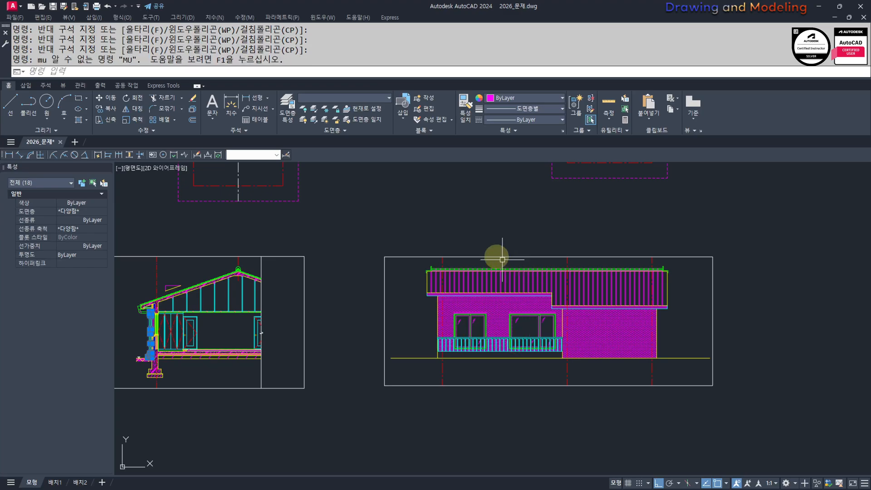
left_click(472, 245)
left_click(462, 189)
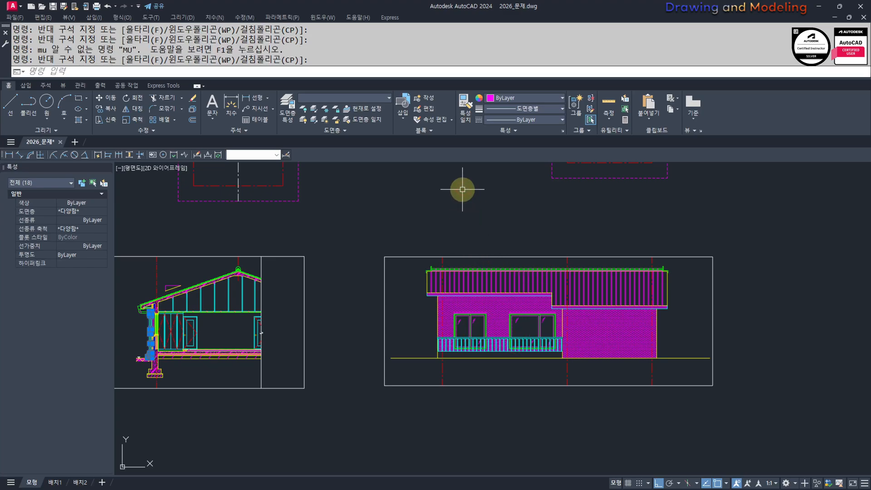
middle_click_drag(406, 272, 416, 272)
type("mi")
key("Return")
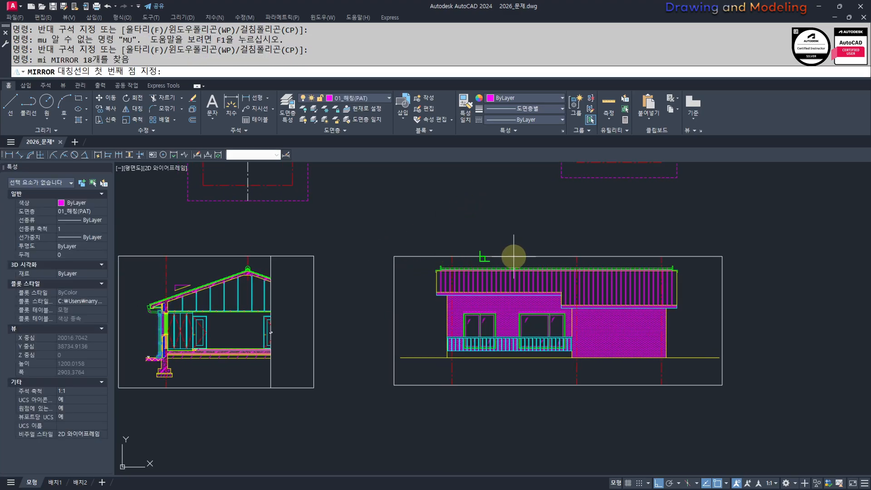
left_click(510, 249)
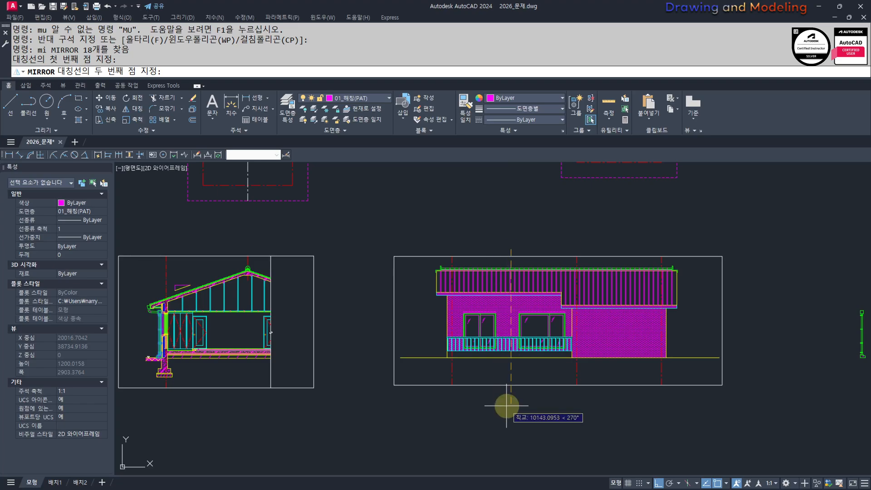
left_click(495, 197)
key("Return")
key("Escape")
key("Escape")
Step: Move the mirrored downpipe horizontally to just beside the front elevation's right wall
middle_click_drag(736, 338, 552, 320)
left_click(598, 288)
left_click(700, 352)
middle_click_drag(670, 376, 692, 376)
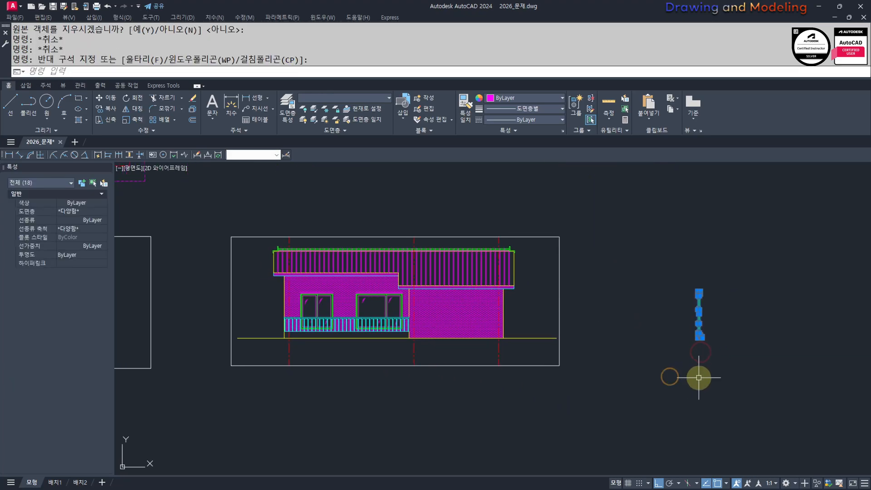
type("m")
key("Return")
left_click(679, 426)
left_click(486, 417)
key("Escape")
key("Escape")
Step: Examine the floor plan's front terrace and bedroom wall corners for the downpipe's position on the front elevation
scroll(601, 387, "down", 6)
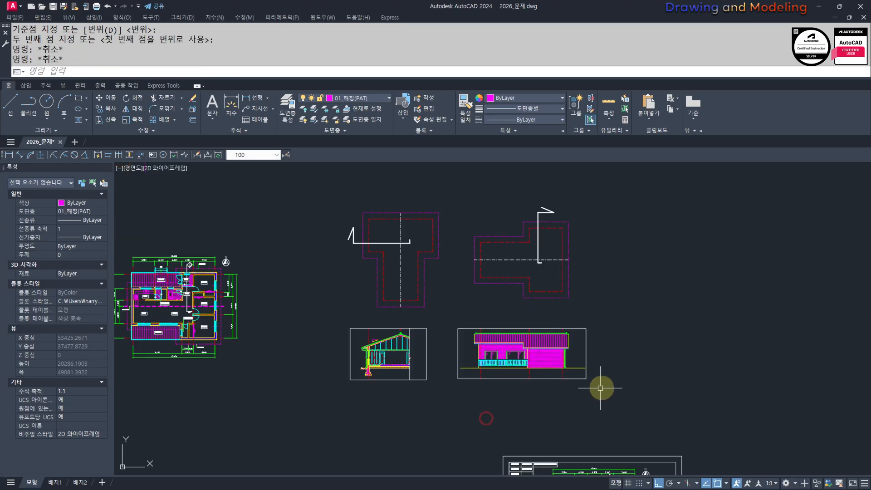
middle_click_drag(377, 334, 515, 205)
scroll(507, 359, "up", 6)
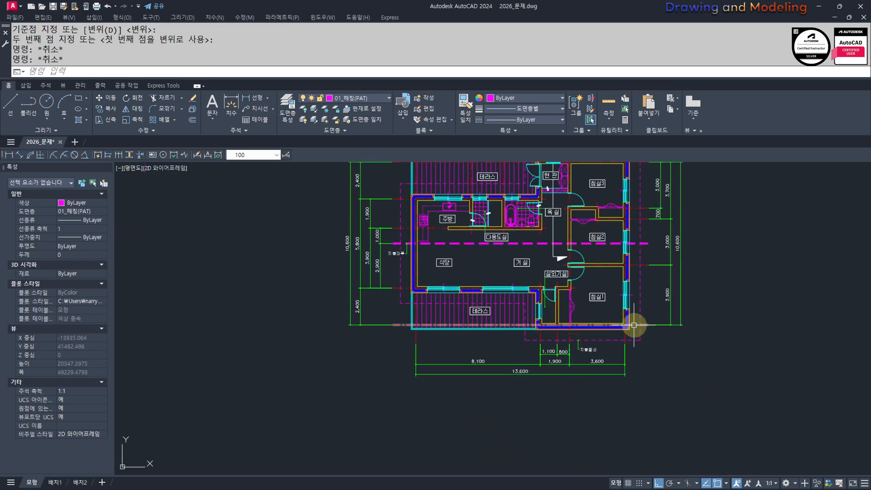
scroll(633, 325, "up", 6)
scroll(606, 340, "down", 6)
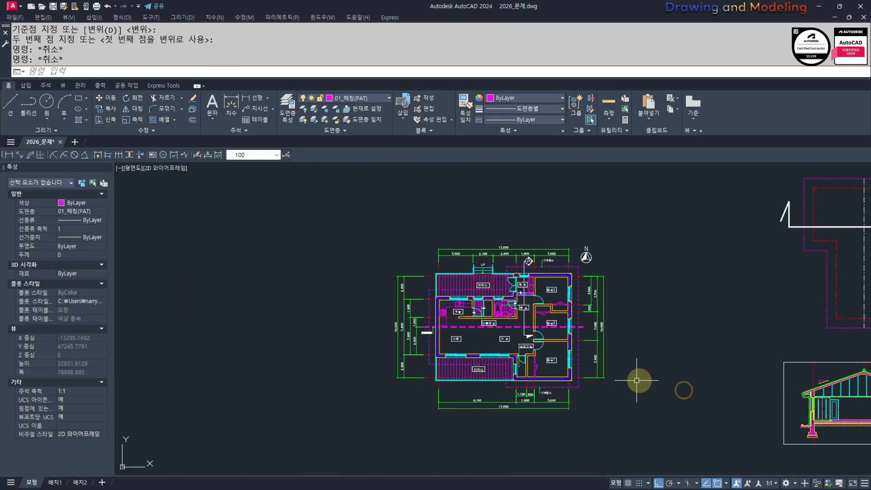
scroll(431, 359, "up", 6)
middle_click_drag(432, 359, 428, 327)
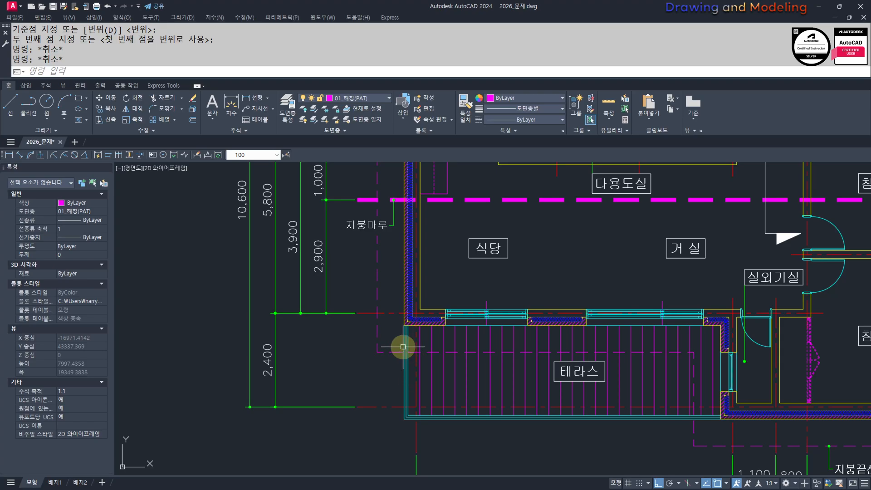
scroll(403, 346, "up", 2)
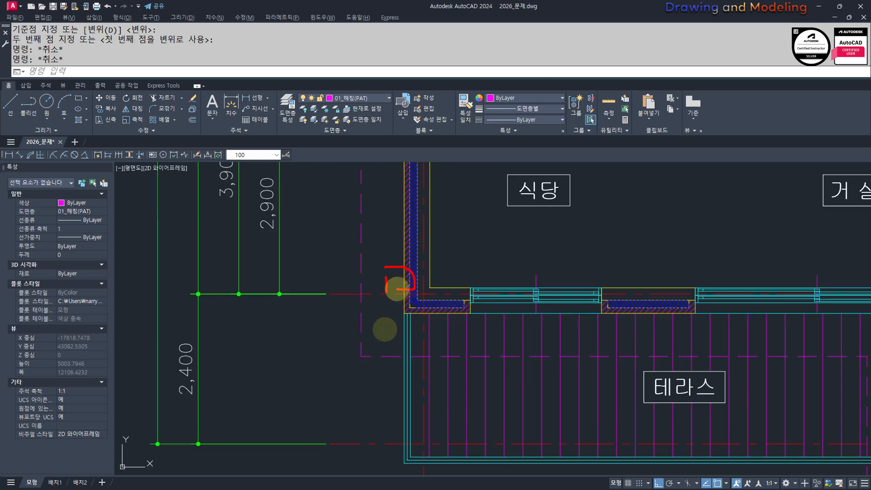
scroll(343, 320, "down", 5)
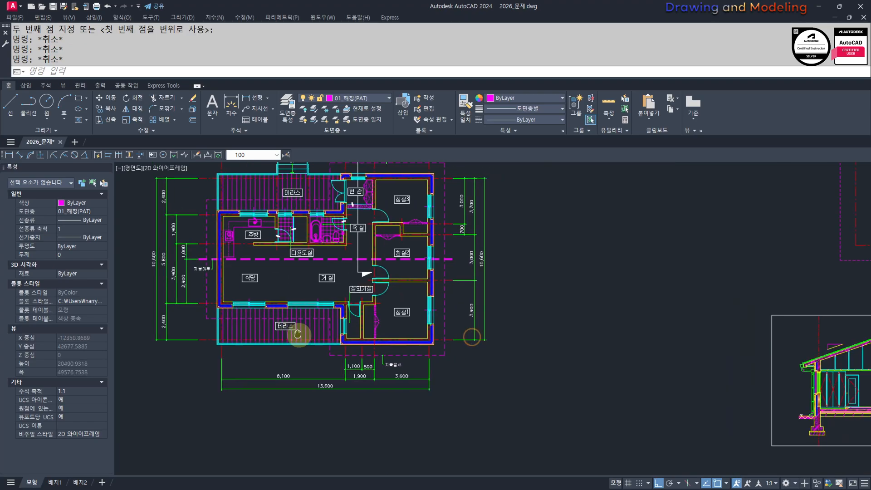
scroll(445, 361, "up", 3)
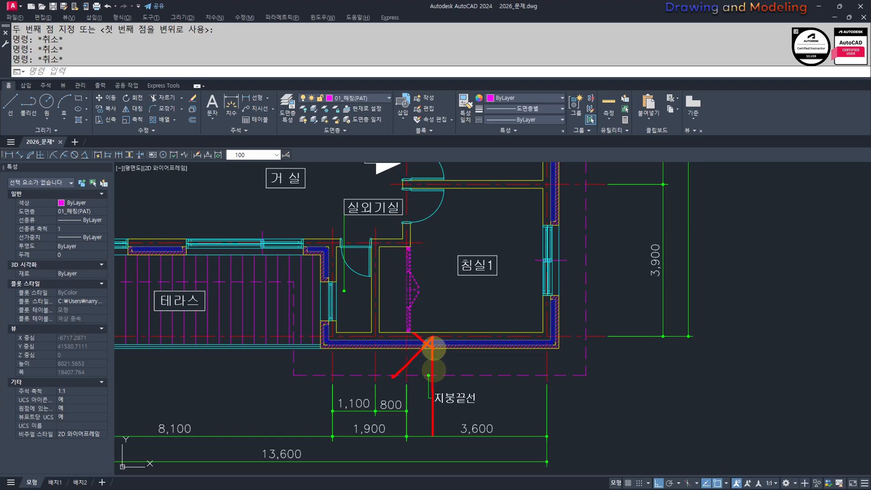
key("Escape")
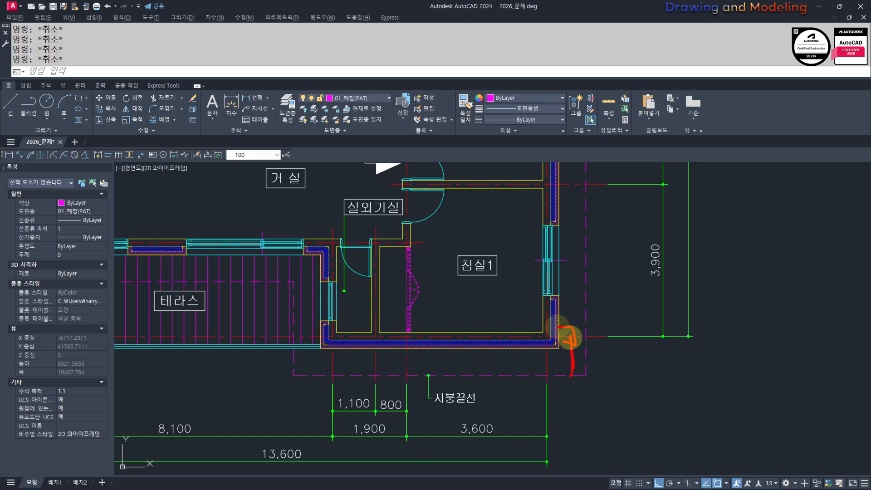
Step: Move the whole downpipe left so its brackets and head box sit against the elevation's right wall line
scroll(408, 330, "down", 5)
scroll(632, 312, "up", 6)
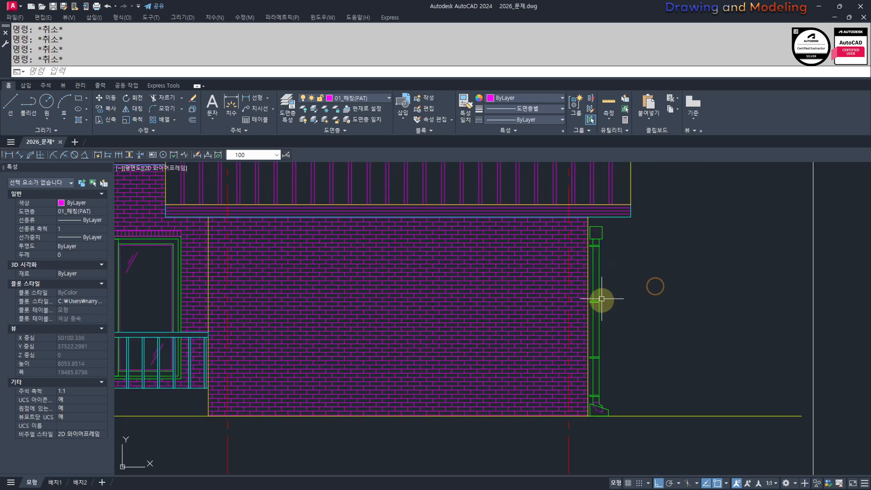
scroll(601, 298, "up", 3)
left_click(597, 243)
scroll(591, 314, "down", 3)
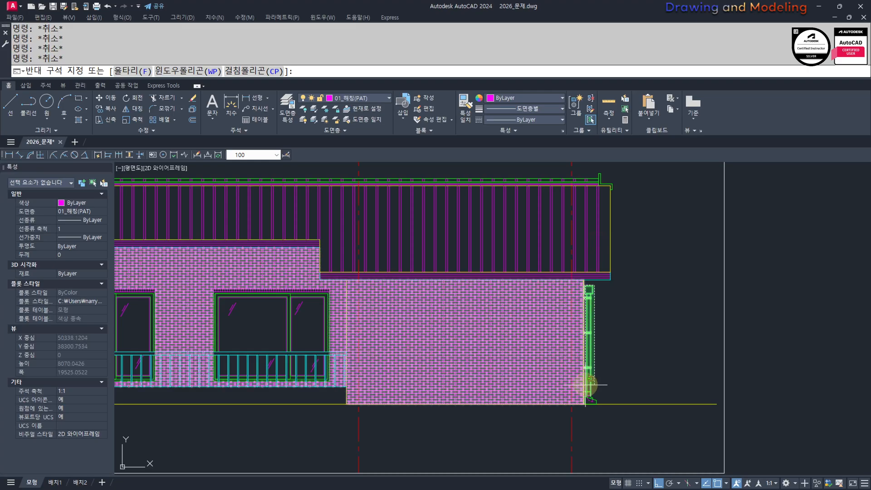
left_click(584, 399)
scroll(585, 400, "up", 6)
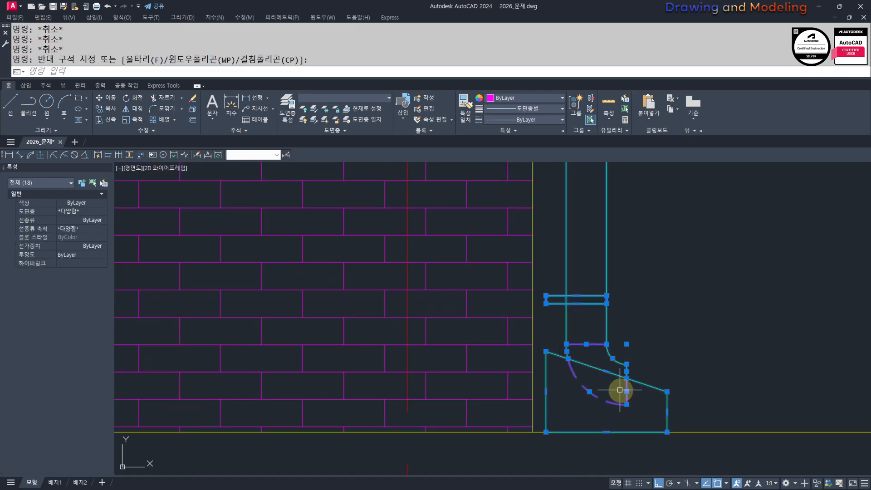
scroll(582, 410, "down", 5)
type("m")
key("Return")
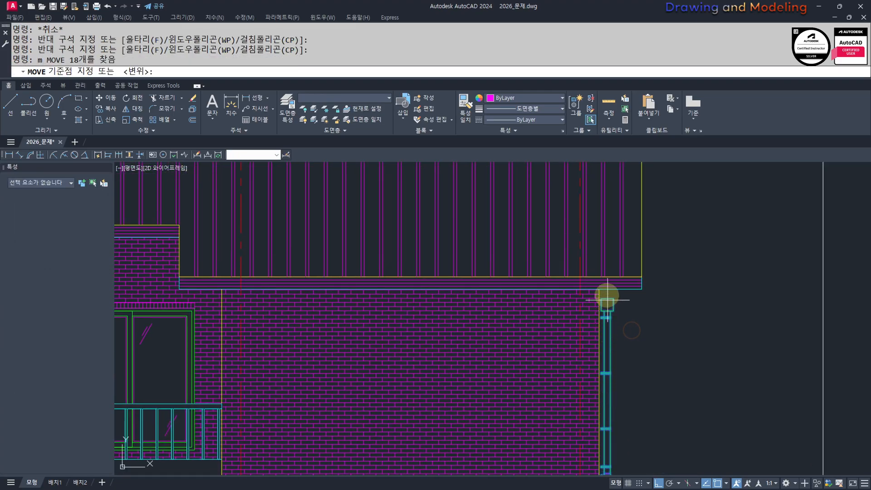
scroll(604, 295, "up", 3)
left_click(595, 309)
left_click(584, 308)
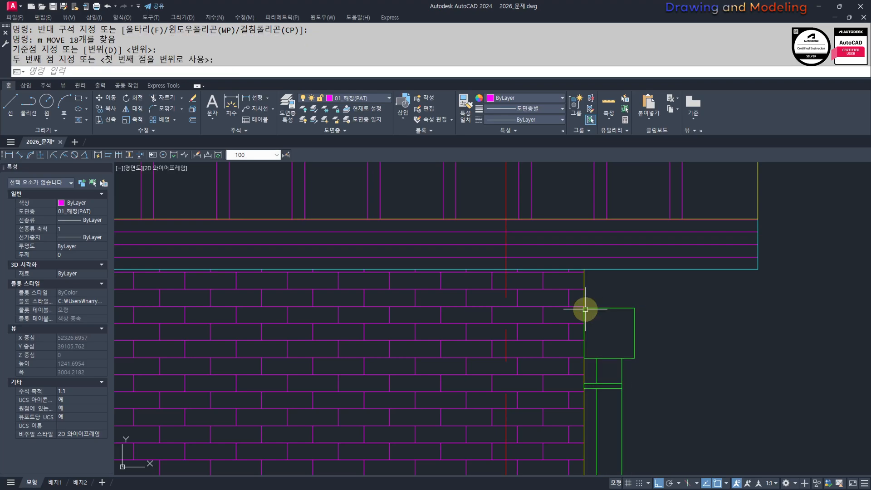
key("Escape")
key("Escape")
Step: Draw a vertical line from the midpoint of the head box's top edge up to the fascia's bottom line
middle_click_drag(621, 295, 615, 338)
type("l")
key("Return")
left_click(603, 350)
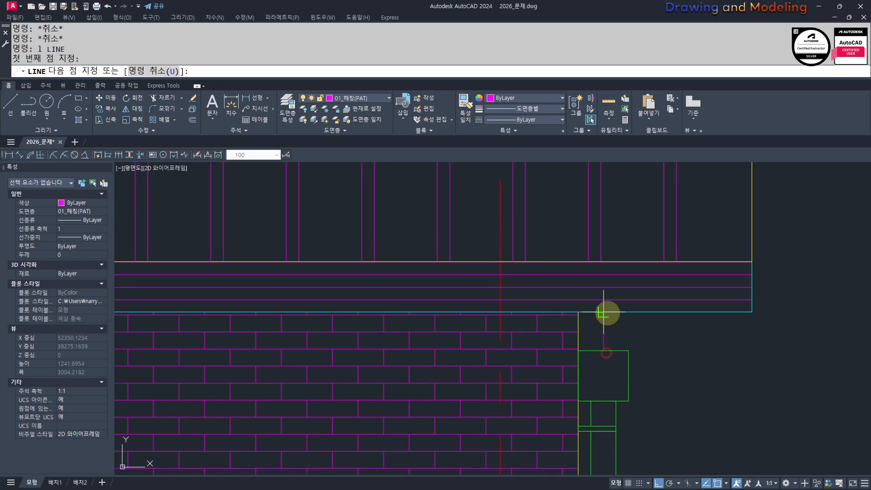
left_click(603, 312)
key("Escape")
Step: Try to offset the vertical line above the head box by 100 toward the wall
type("o")
key("Return")
type("100")
key("Return")
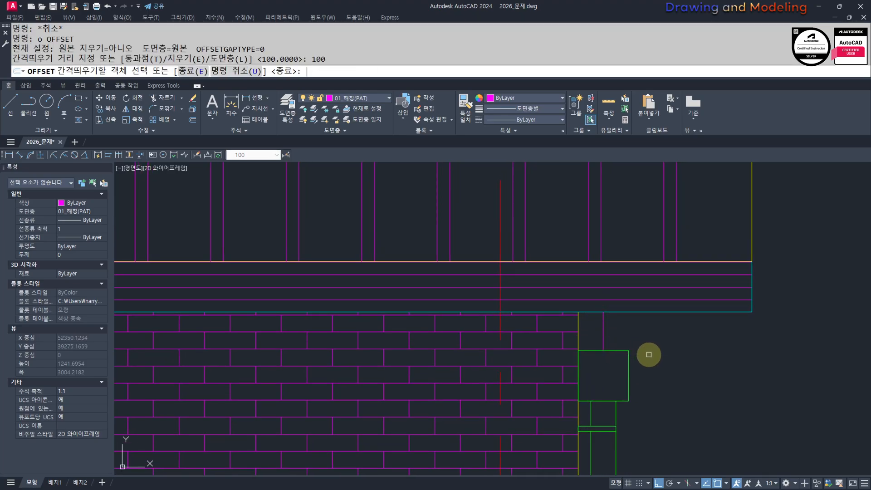
left_click(622, 331)
left_click(603, 327)
left_click(597, 334)
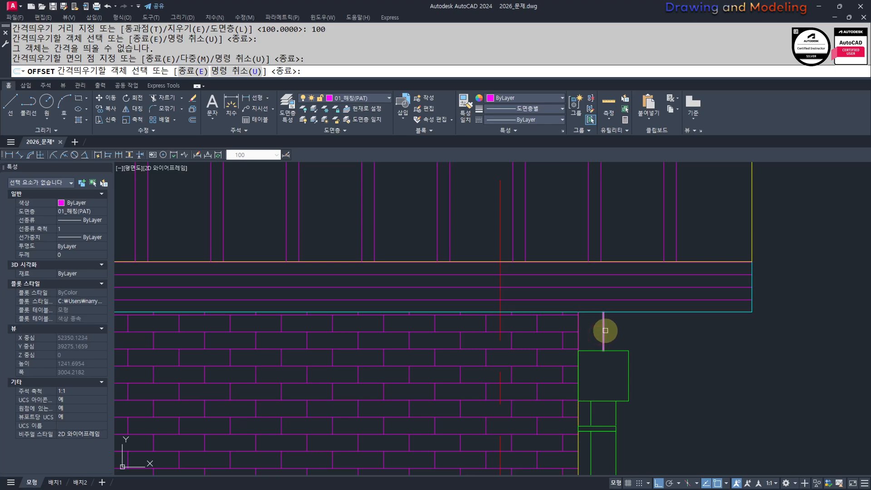
key("Escape")
key("Escape")
Step: Offset the vertical line above the head box by 50 to both sides to form the connecting pipe
type("o")
key("Return")
type("50")
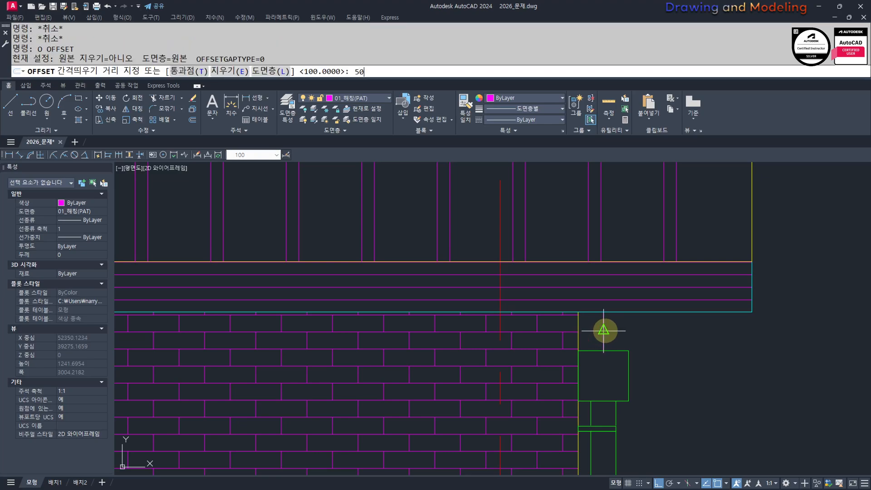
key("Return")
left_click(603, 331)
left_click(653, 335)
key("Escape")
key("Escape")
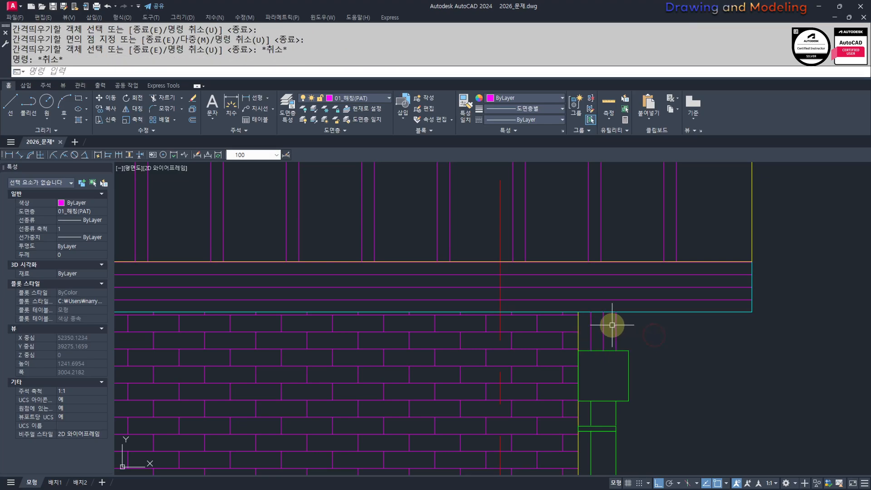
Step: Erase the centre line between the two connecting pipe lines above the head box
left_click(598, 326)
left_click(639, 353)
type("e")
key("Return")
Step: Match the properties of the connecting pipe lines above the head box to those of the head box
type("mmm")
key("Return")
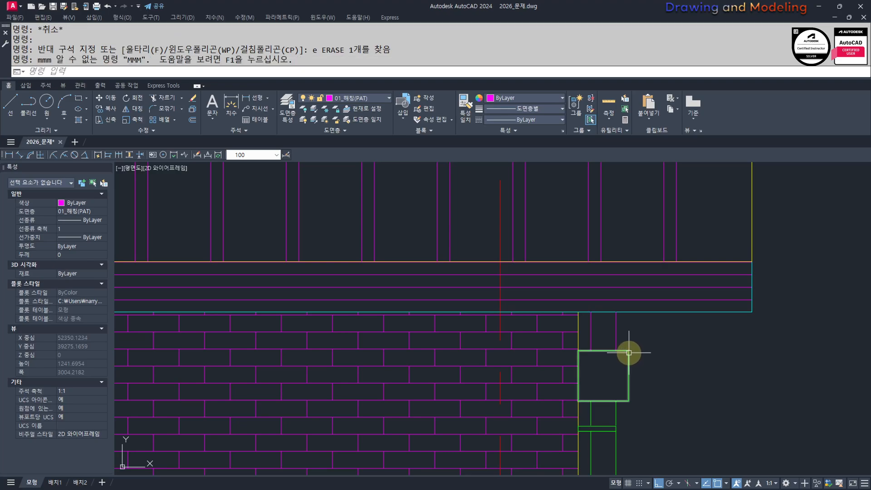
key("Escape")
key("Escape")
type("mm")
key("Return")
left_click(628, 352)
left_click(599, 344)
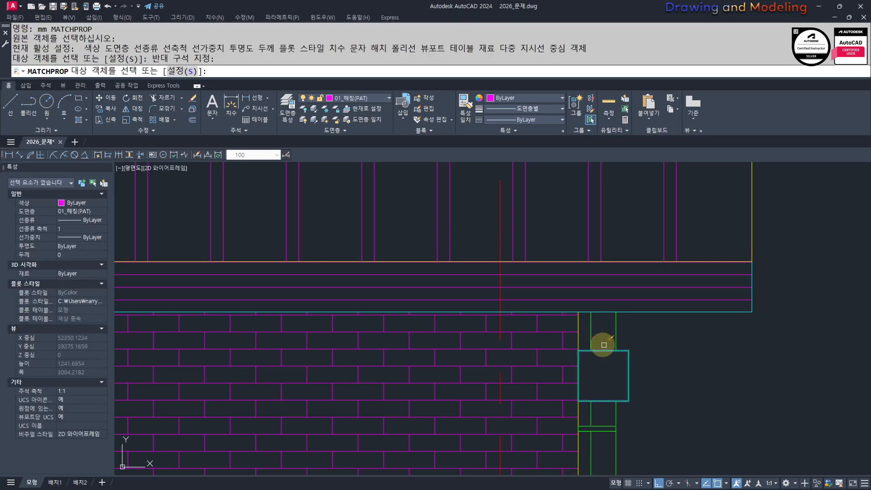
key("Escape")
key("Escape")
Step: Match the properties of the magenta connecting pipe line above the head box to those of the green pipe line beside it
key("space")
key("space")
left_click(615, 331)
key("Escape")
key("Escape")
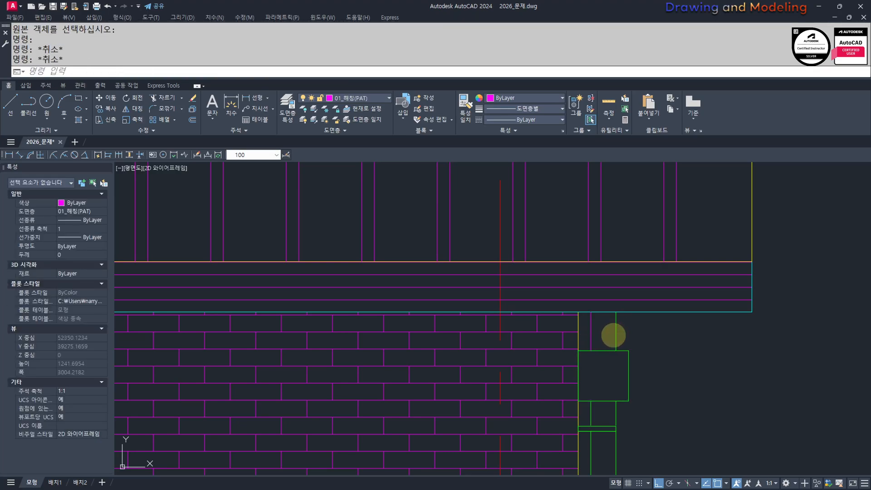
key("Escape")
key("Escape")
key("Return")
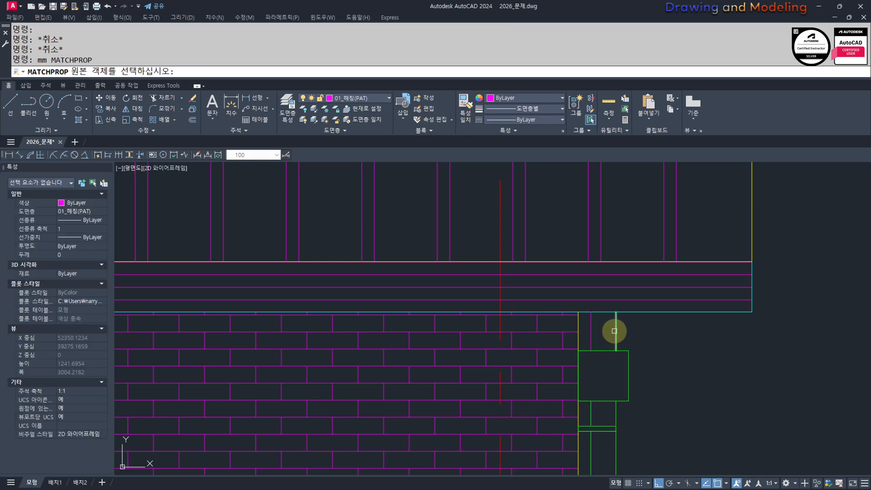
left_click(598, 331)
left_click(647, 346)
scroll(663, 341, "down", 4)
key("Escape")
key("Escape")
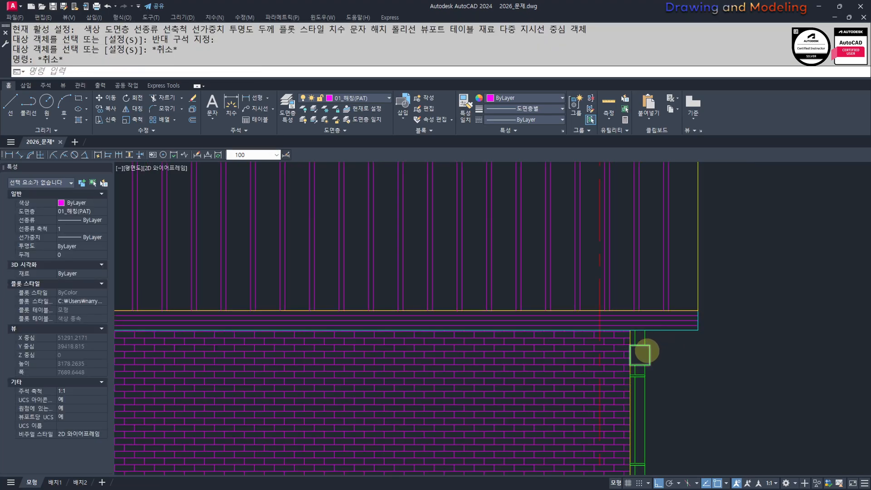
Step: Draw a horizontal construction line through the upper joint of the gutter outlet elbow in the section
scroll(635, 273, "down", 5)
scroll(366, 339, "up", 3)
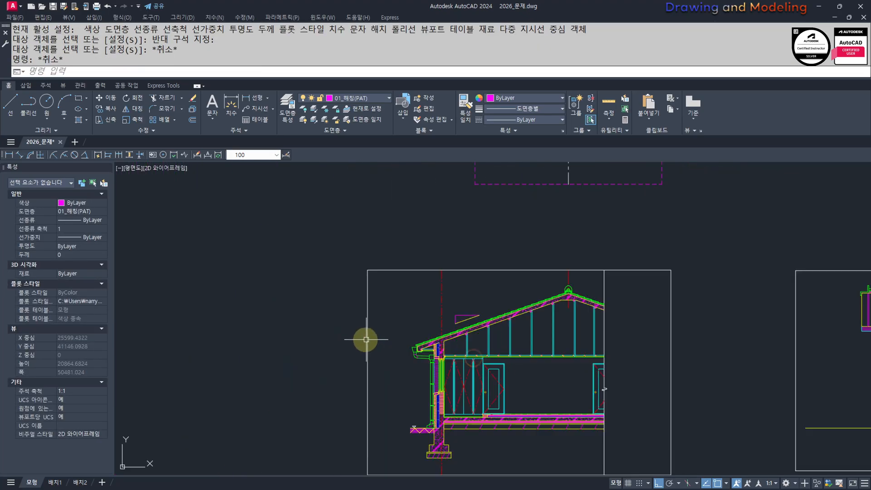
scroll(587, 402, "up", 10)
type("xl")
key("Return")
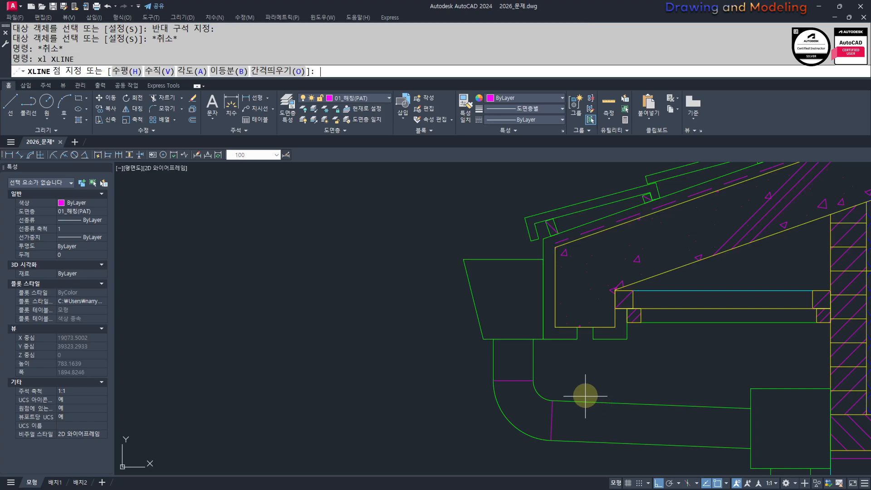
type("h")
key("Return")
left_click(508, 381)
key("Escape")
key("Escape")
Step: Trim the horizontal construction line in the elevation to the part between the two connecting pipe lines above the head box
scroll(681, 366, "down", 4)
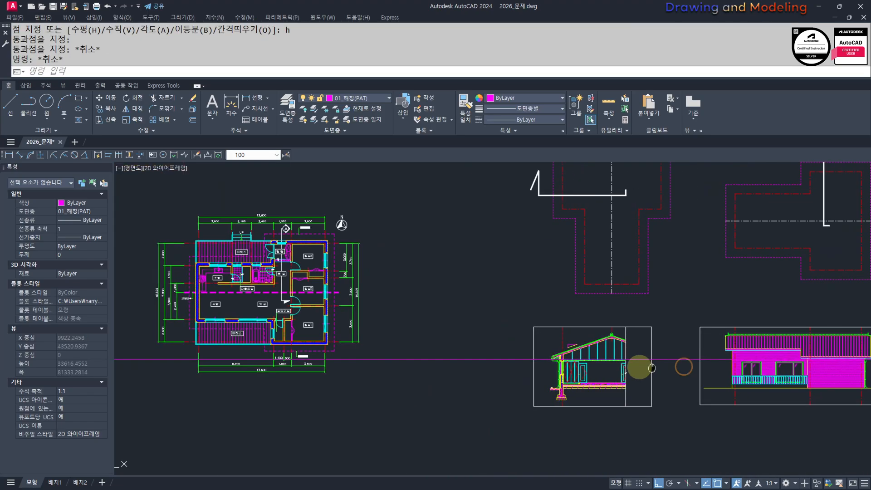
scroll(640, 370, "up", 2)
scroll(641, 369, "up", 4)
scroll(515, 375, "down", 8)
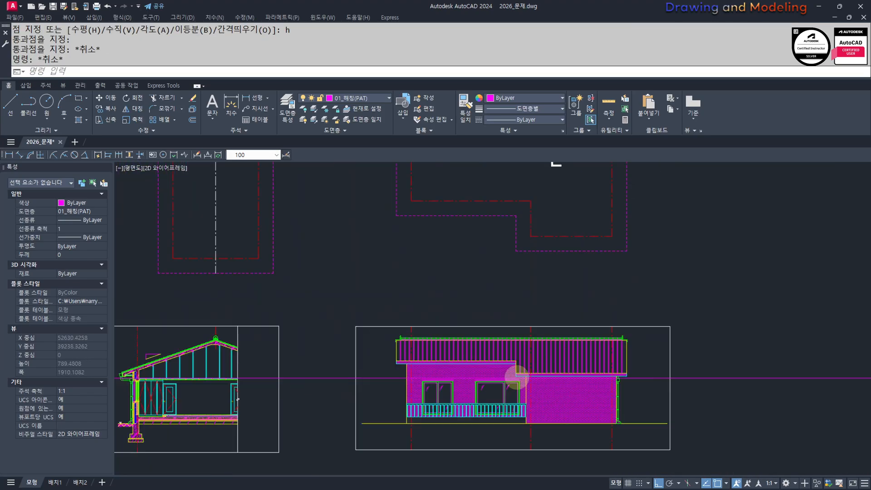
scroll(551, 393, "up", 8)
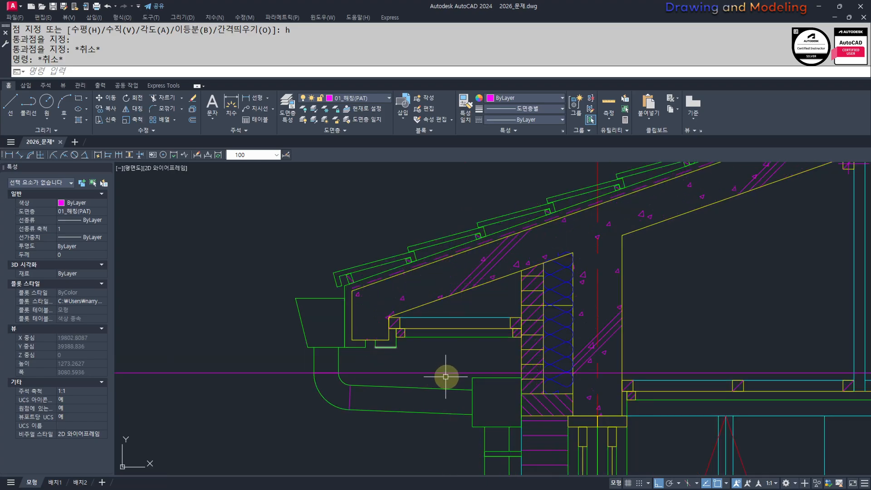
scroll(317, 378, "down", 4)
scroll(713, 379, "up", 3)
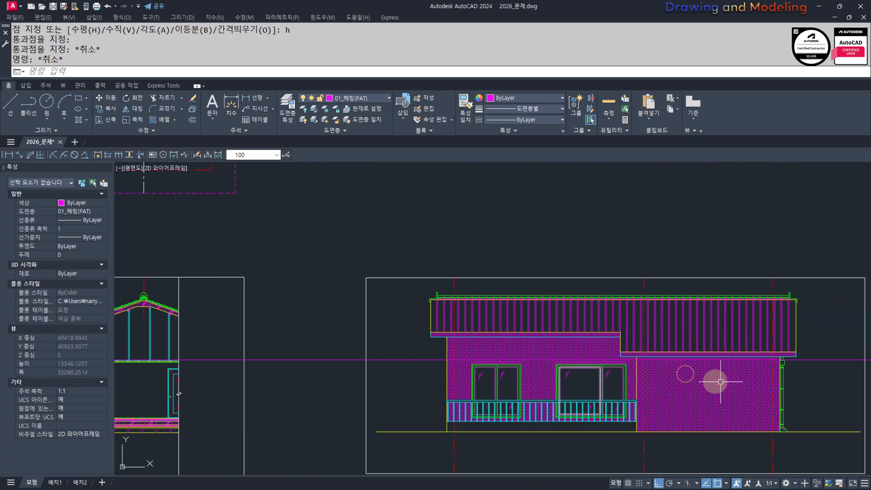
scroll(599, 355, "up", 4)
middle_click_drag(599, 356, 729, 365)
scroll(730, 364, "up", 1)
type("tr")
left_click(676, 356)
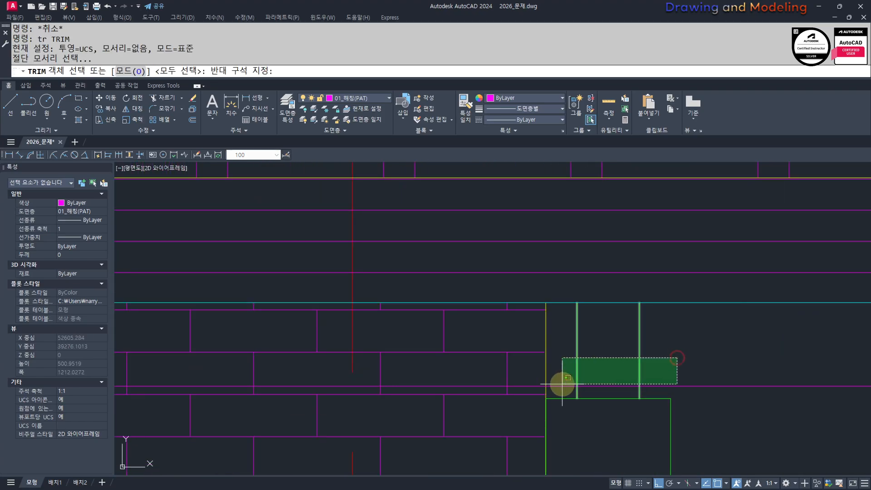
left_click(561, 391)
key("space")
left_click(568, 394)
left_click(559, 366)
left_click(707, 386)
key("Escape")
Step: Offset the short joint line between the connecting pipe lines upward by 30
type("o")
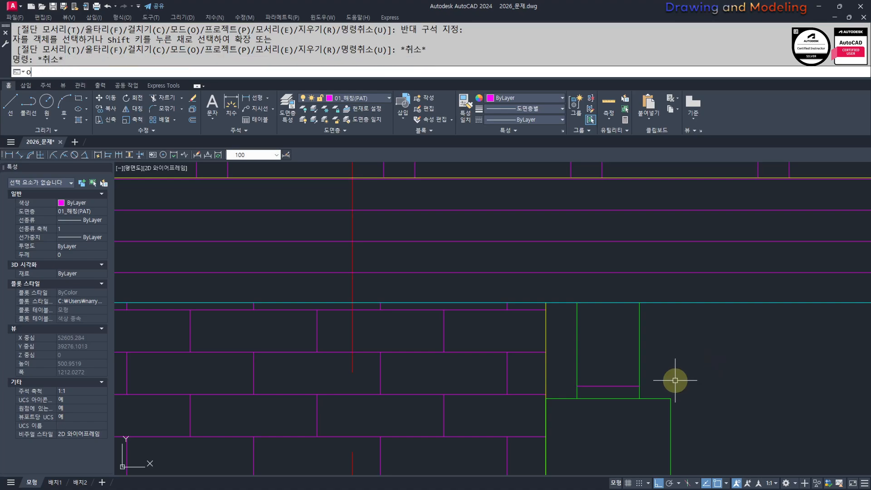
key("space")
type("30")
key("space")
left_click(620, 389)
left_click(661, 361)
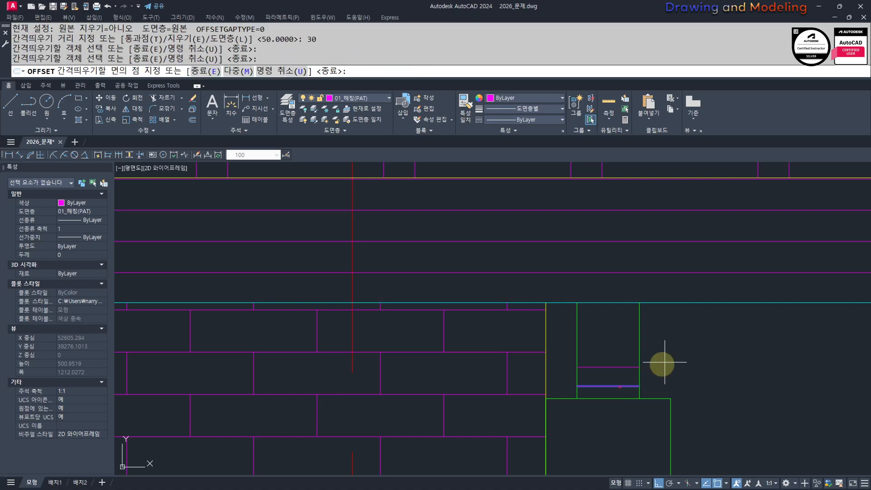
key("Escape")
key("Escape")
Step: Mirror the complete right downpipe about the roof's vertical centre axis to the left wall, keeping the original
scroll(748, 363, "down", 3)
middle_click_drag(748, 363, 688, 332)
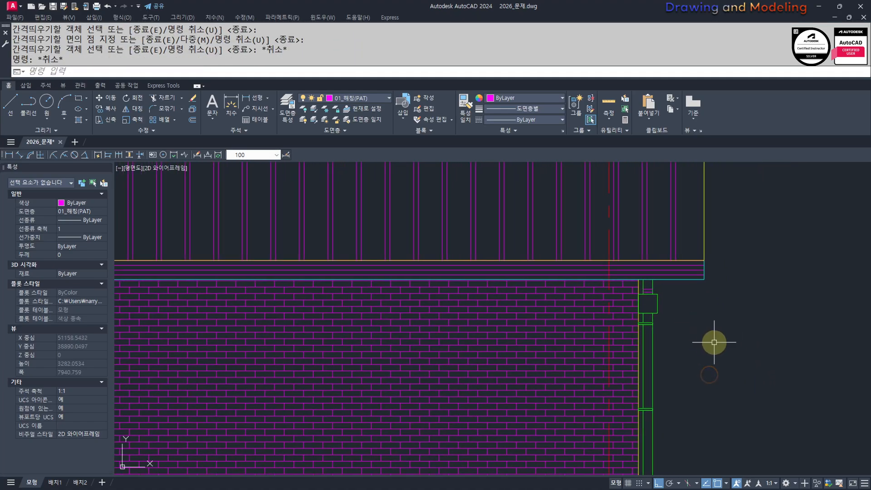
scroll(566, 379, "down", 8)
scroll(667, 356, "up", 2)
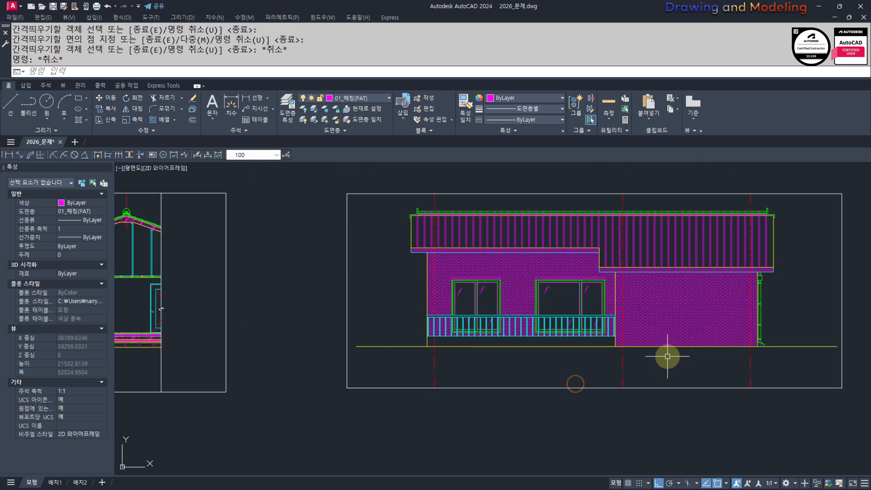
middle_click_drag(599, 375, 579, 418)
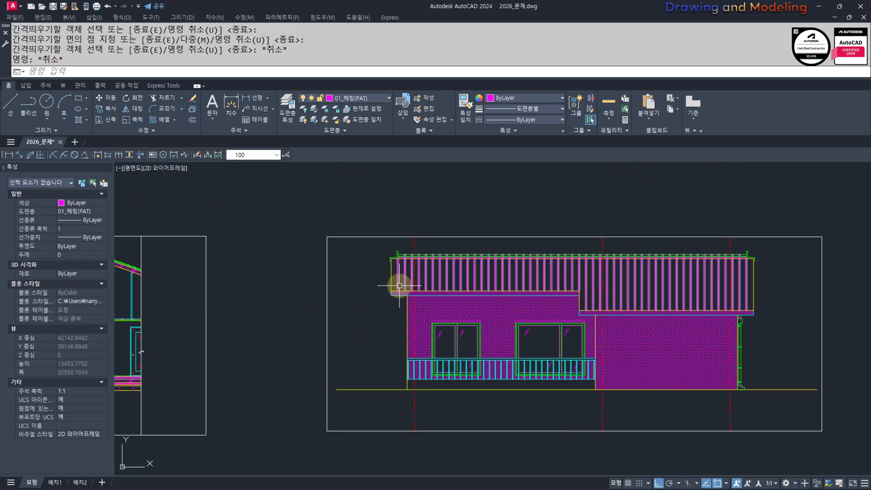
scroll(383, 350, "down", 4)
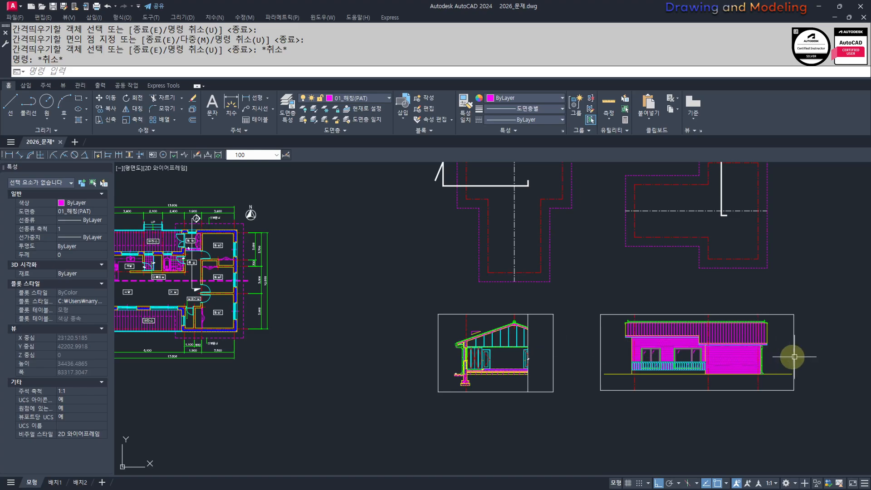
scroll(794, 357, "up", 8)
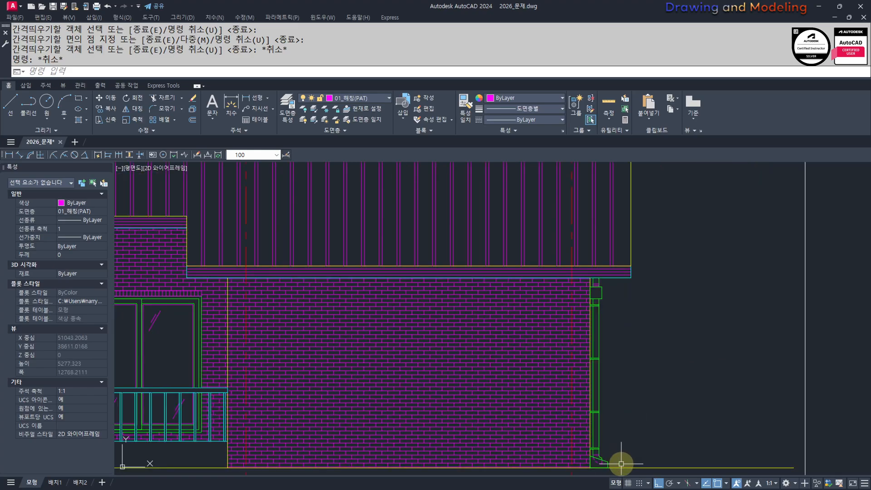
left_click(621, 463)
left_click(593, 285)
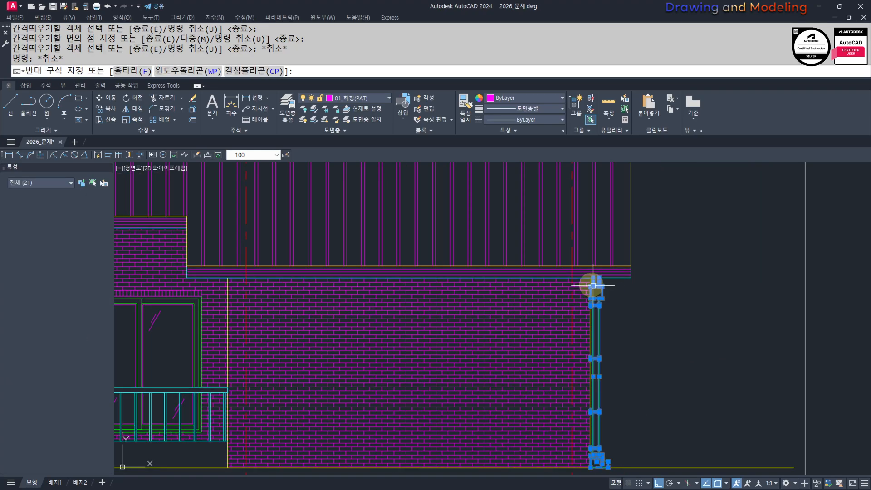
scroll(592, 285, "down", 5)
key("Return")
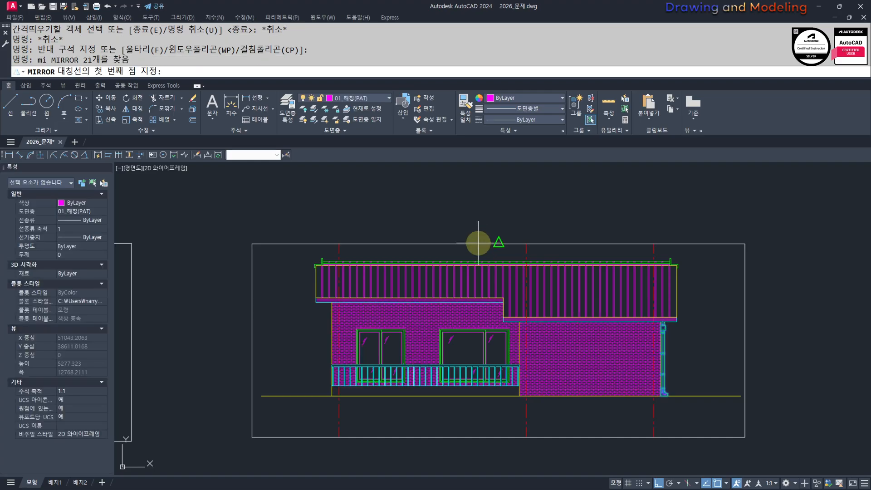
left_click(496, 259)
left_click(501, 200)
key("Return")
key("Escape")
key("Escape")
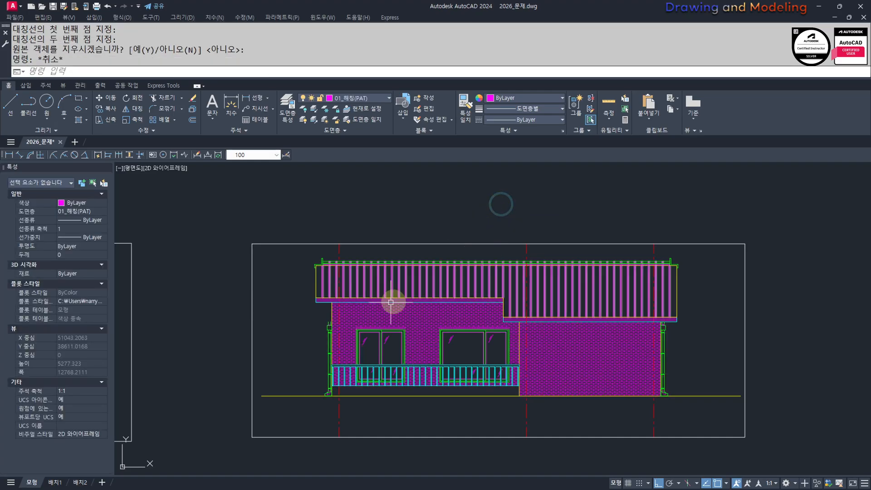
scroll(436, 247, "up", 4)
scroll(437, 247, "down", 3)
type("s")
key("Return")
scroll(503, 318, "up", 5)
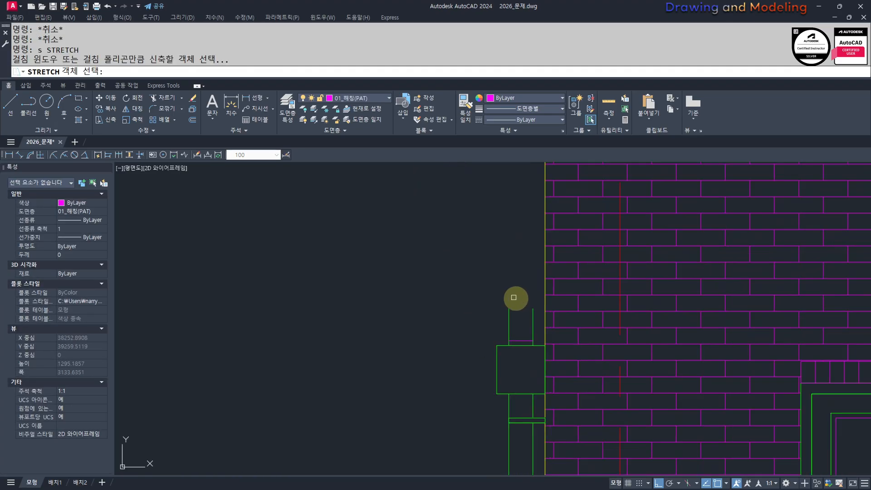
key("Escape")
key("Escape")
Step: Stretch the upper part of the left downpipe with its head box up to the underside of the eave, leaving the wall out
scroll(552, 321, "down", 2)
scroll(565, 307, "up", 2)
type("s")
key("Return")
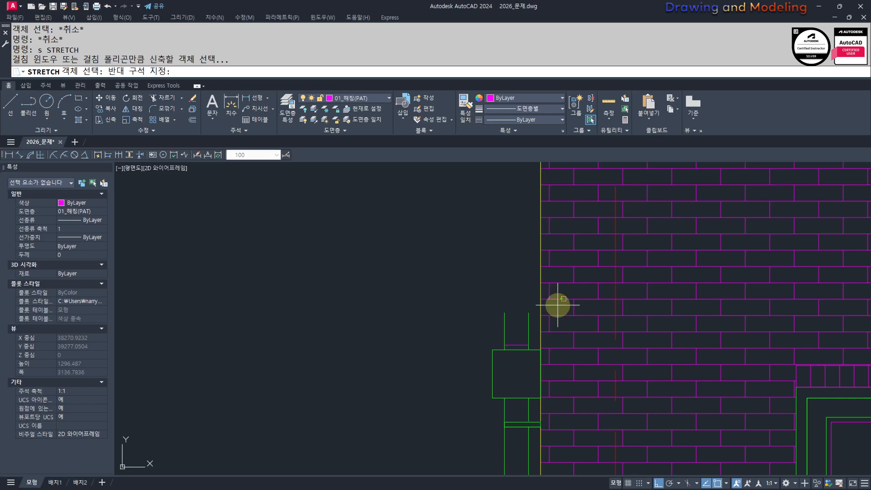
left_click(453, 448)
left_click(519, 296, "shift")
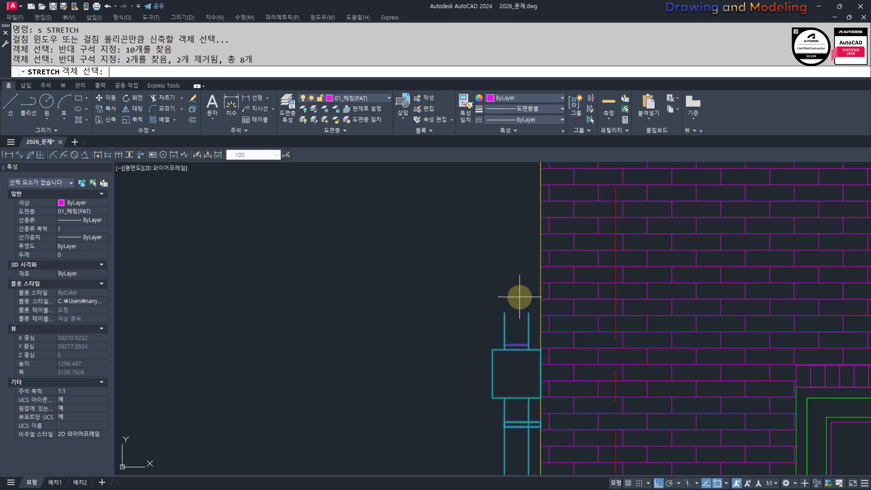
key("Return")
left_click(529, 312)
middle_click_drag(535, 230, 538, 343)
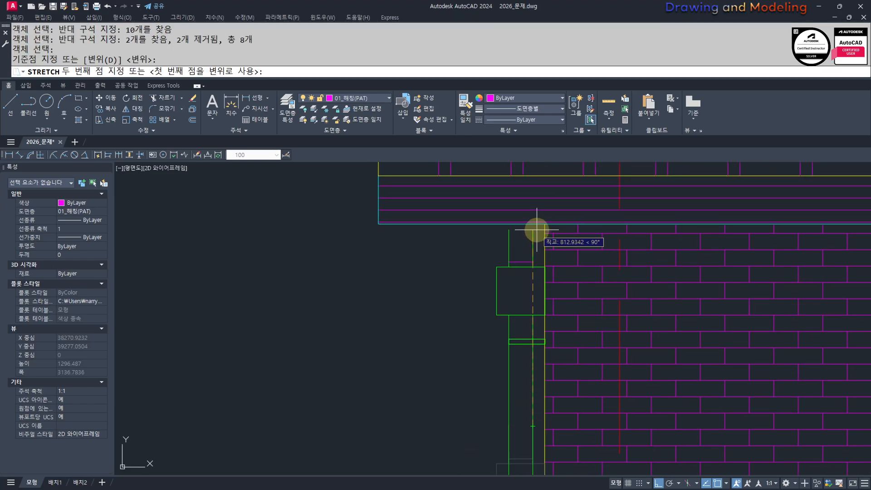
key("Escape")
key("Escape")
Step: Erase the two intermediate brackets between the top and bottom brackets of the left downpipe
scroll(480, 365, "down", 6)
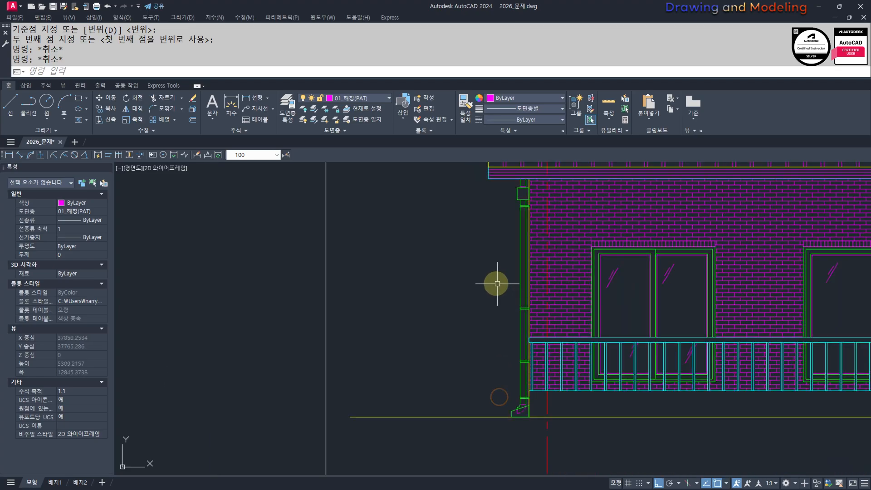
left_click(485, 288)
left_click(529, 385)
type("e")
key("Return")
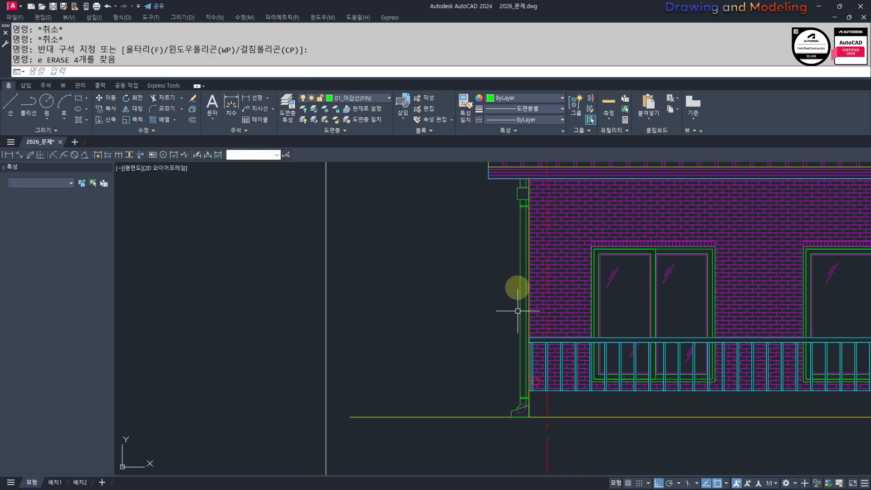
key("Escape")
Step: Array the top bracket of the left downpipe along the vertical pipe line at a spacing of 900
scroll(502, 249, "up", 4)
left_click(520, 269)
left_click(580, 238)
type("q")
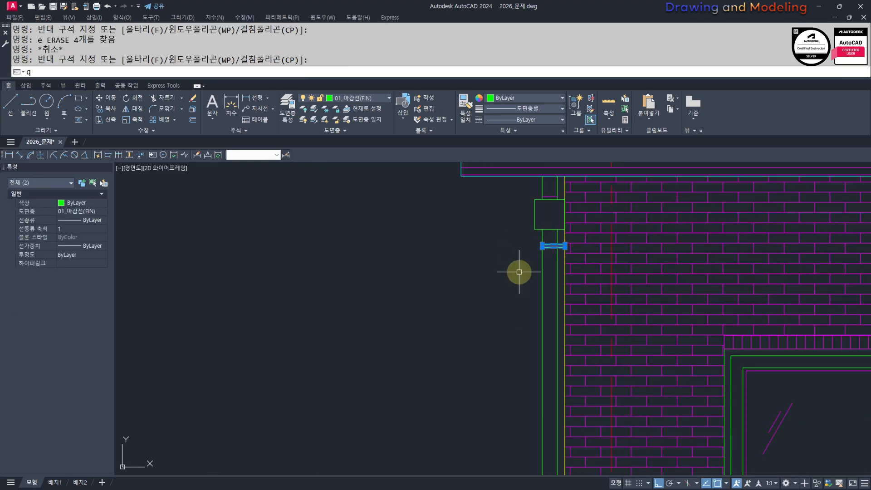
type("aq")
key("Return")
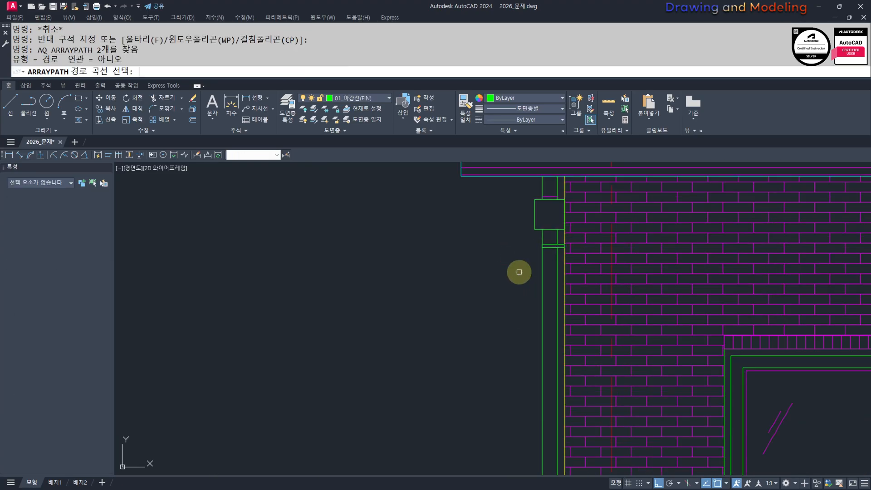
left_click(541, 257)
scroll(431, 346, "down", 4)
middle_click_drag(431, 346, 431, 269)
type("i")
key("Return")
type("900")
key("Return")
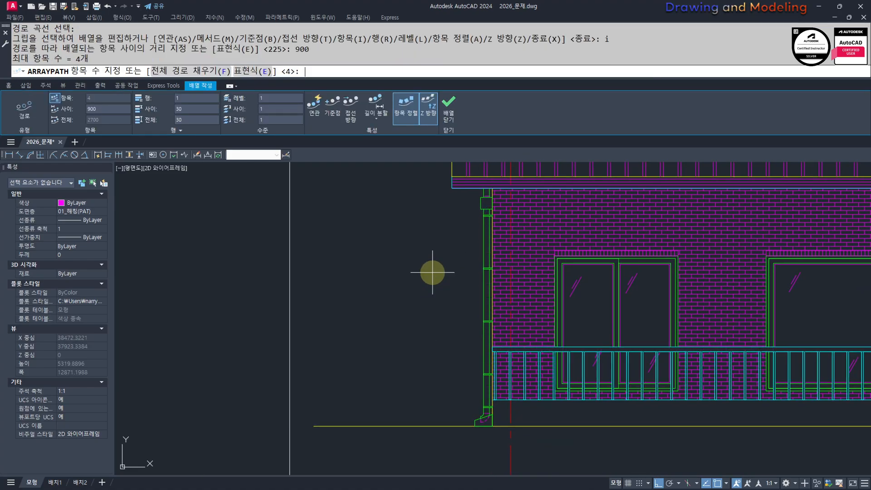
key("Escape")
key("Escape")
Step: Examine the front elevation with both downpipes and compare it with the section
scroll(472, 356, "down", 4)
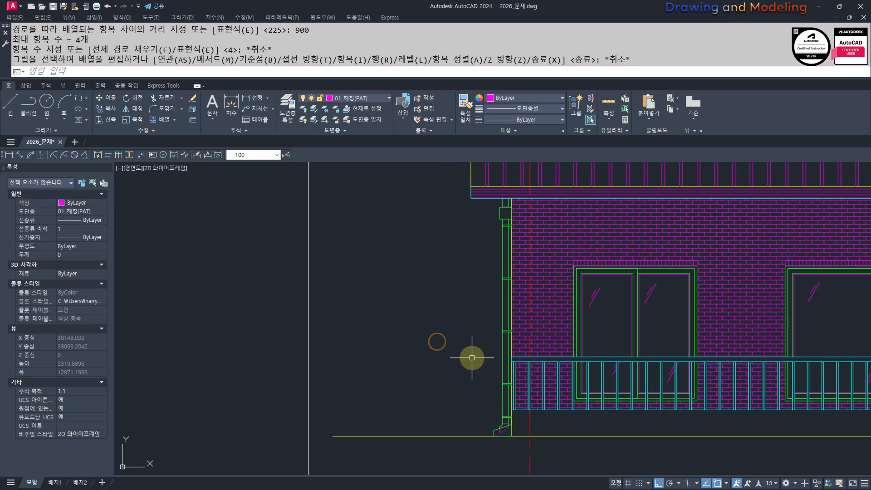
middle_click_drag(463, 338, 359, 393)
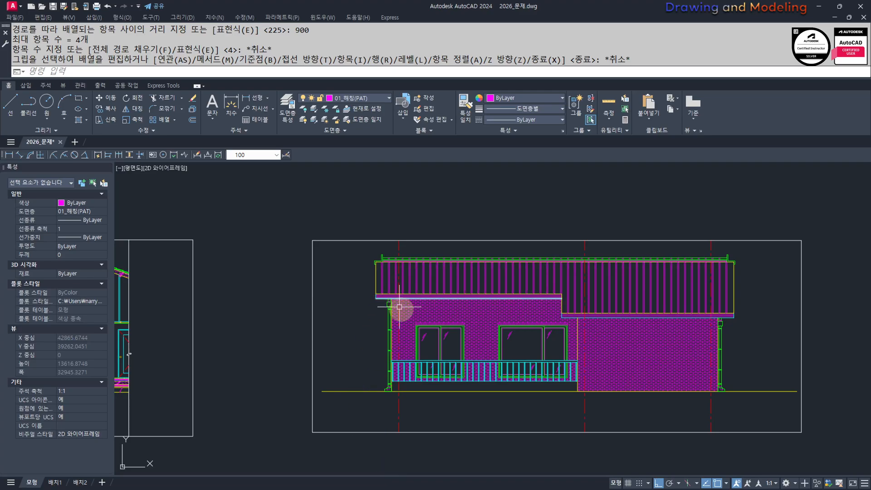
scroll(445, 263, "up", 10)
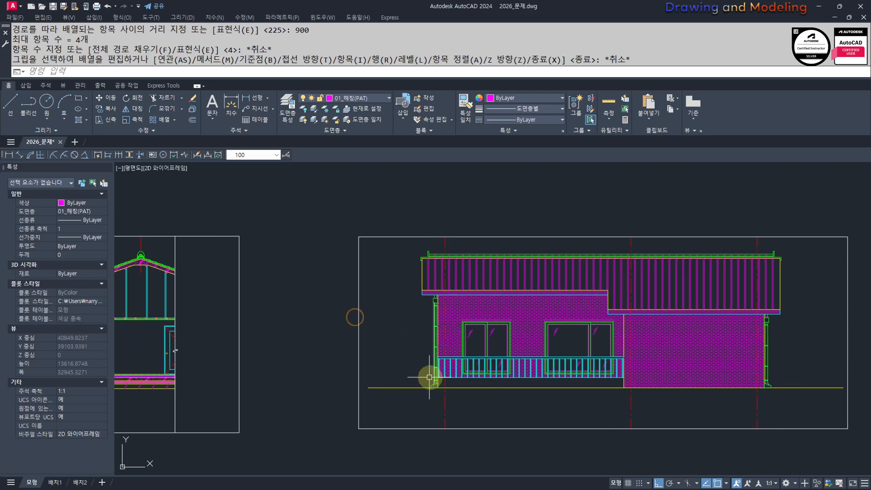
scroll(481, 302, "down", 12)
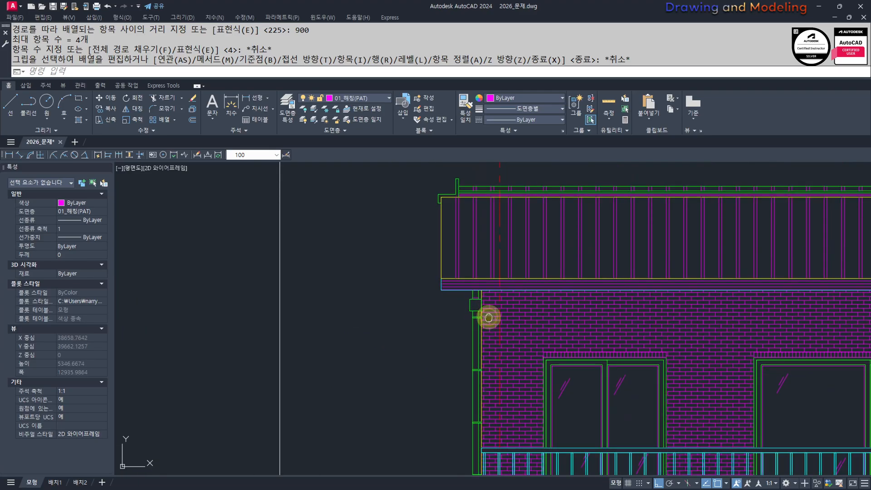
scroll(324, 351, "up", 2)
scroll(644, 358, "down", 5)
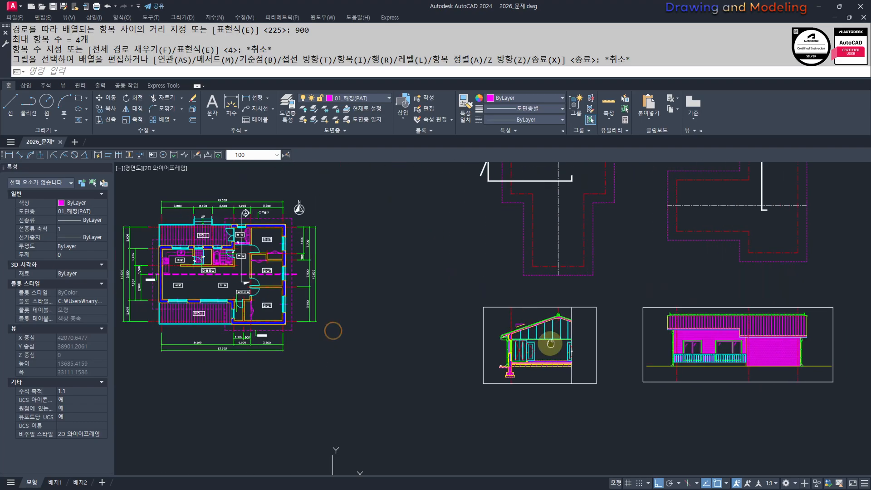
scroll(617, 354, "up", 14)
scroll(616, 347, "down", 8)
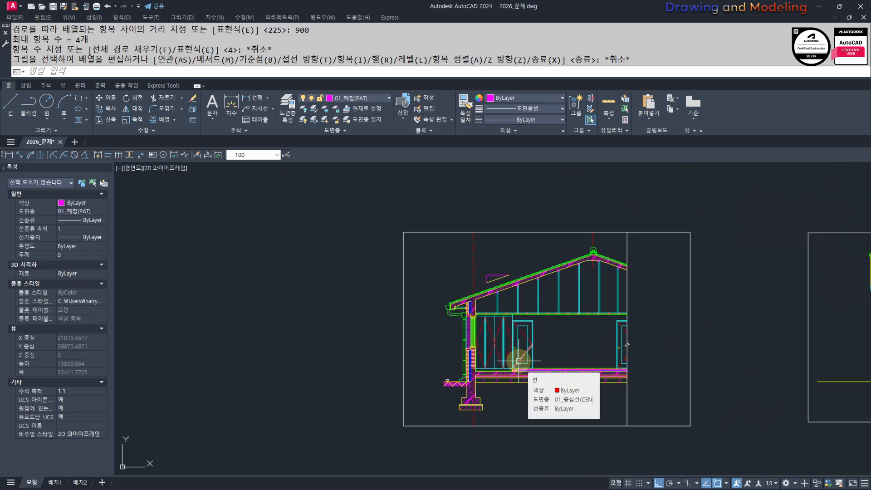
Step: Make 40 the current dimension style and 01_문자(TEX) the current layer
middle_click_drag(581, 329, 567, 334)
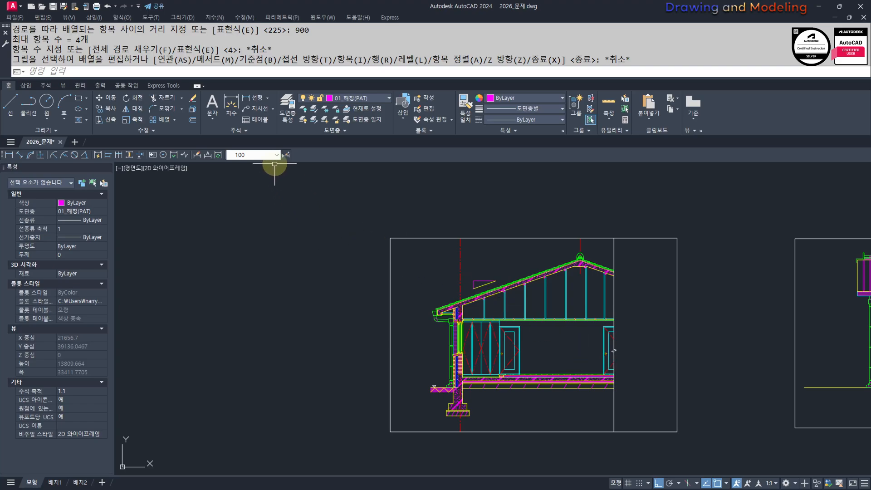
left_click(275, 155)
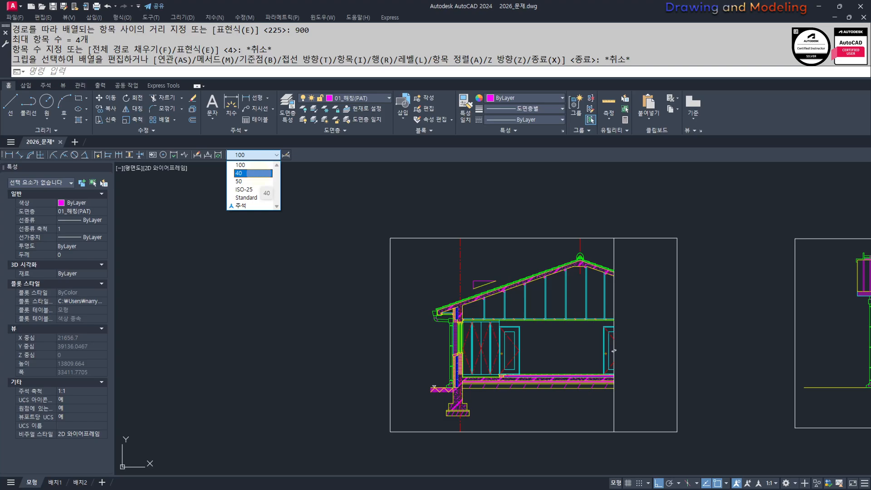
left_click(258, 174)
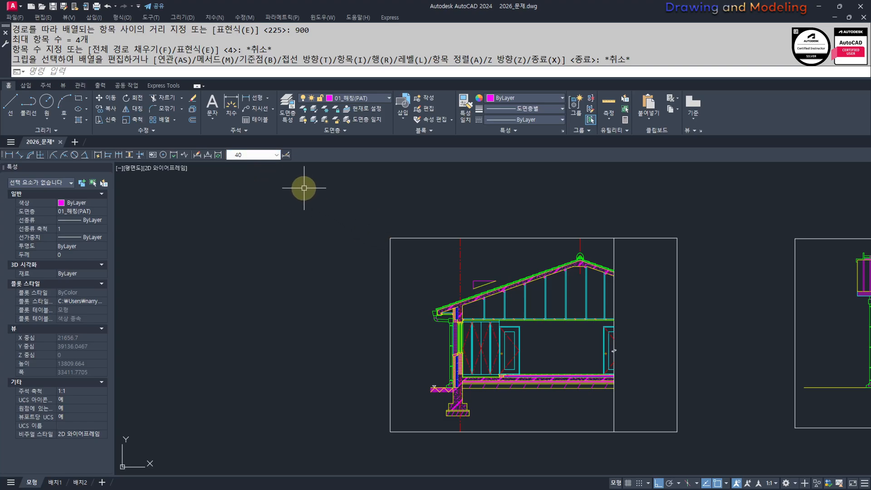
left_click(348, 96)
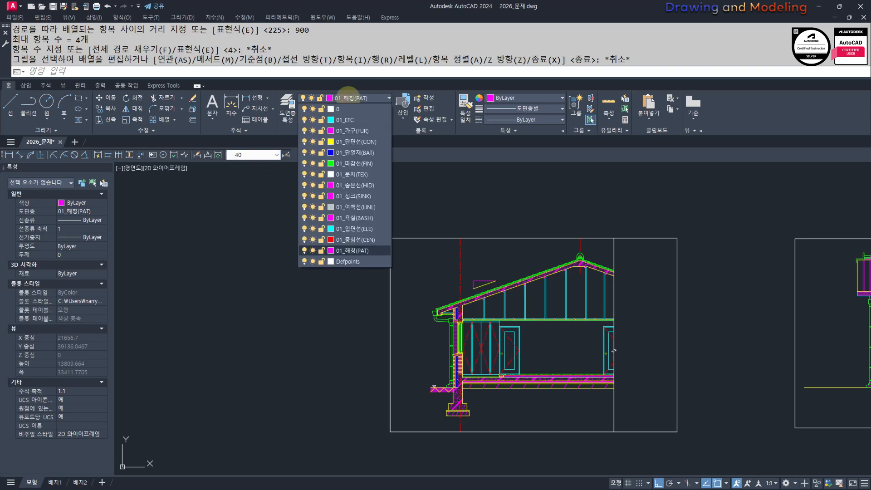
left_click(355, 174)
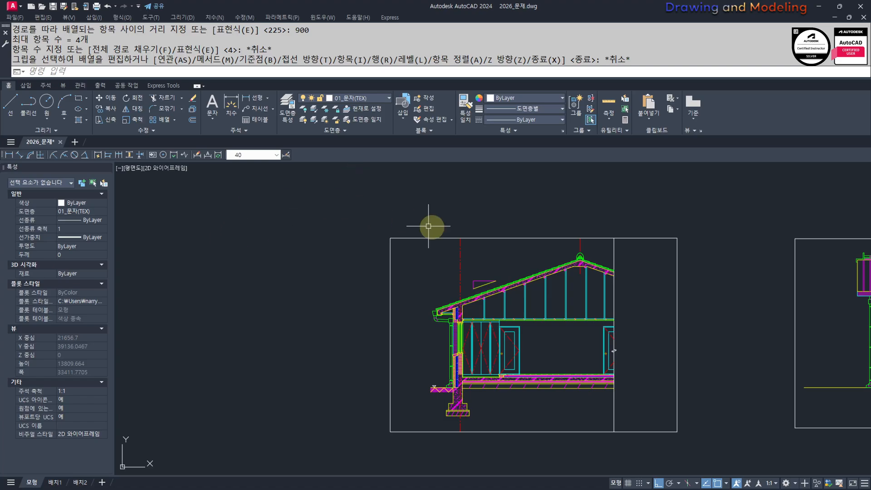
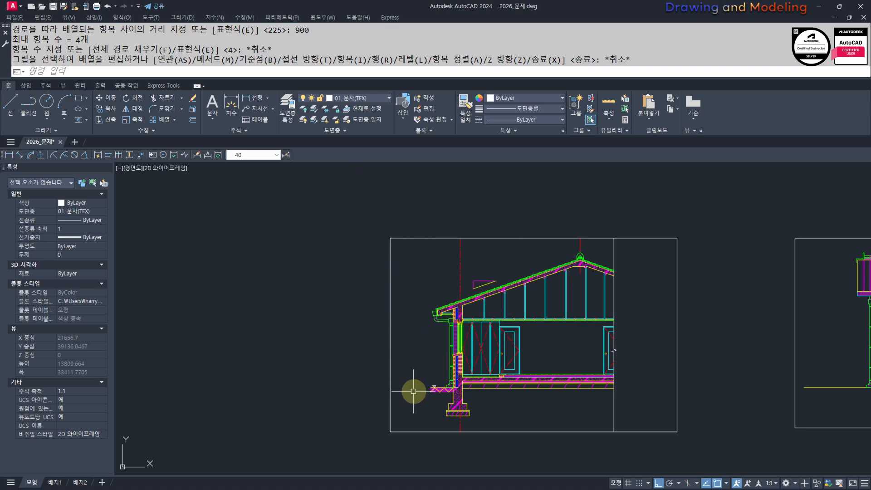
Step: Place the middle-centred single-line text "G.L ±0", height 120, rotation 0, above the section's ground line beside the level triangle
scroll(446, 360, "up", 2)
scroll(426, 376, "up", 10)
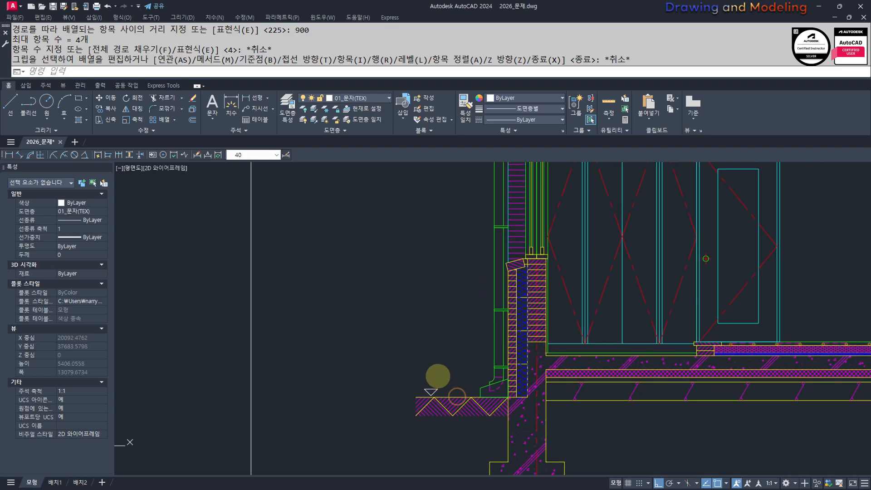
type("dt")
key("Return")
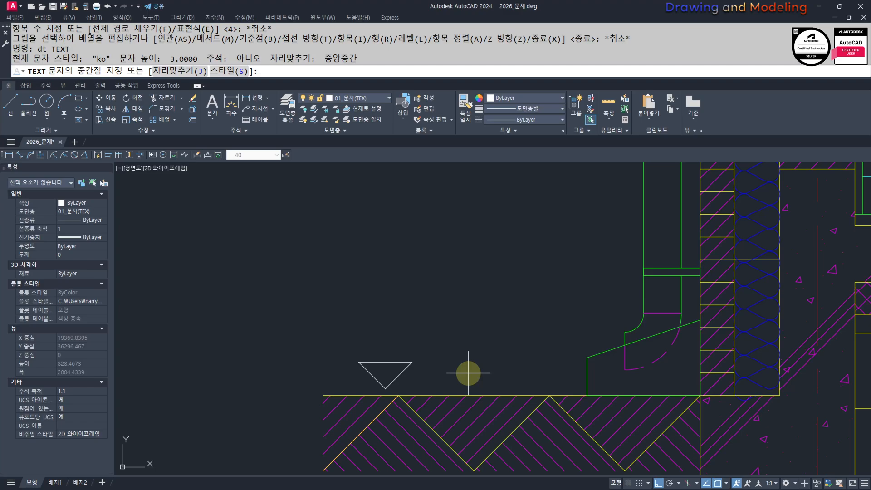
type("j")
key("Return")
type("mc")
key("Return")
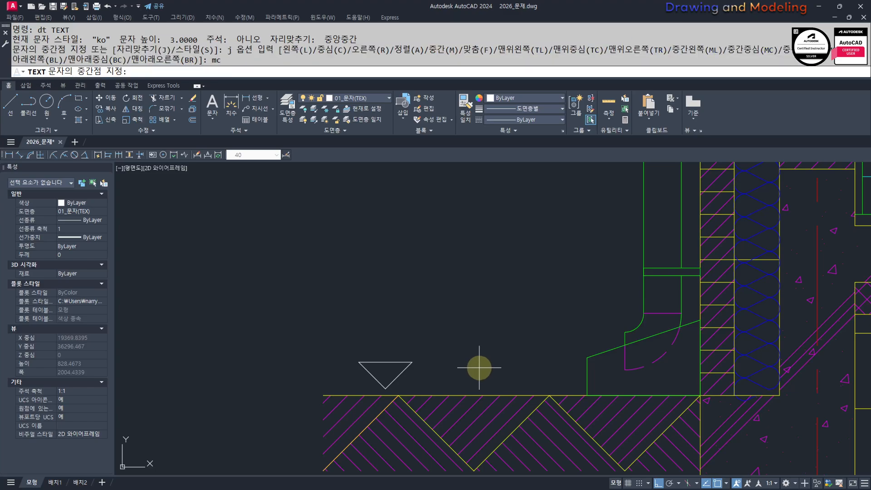
left_click(478, 361)
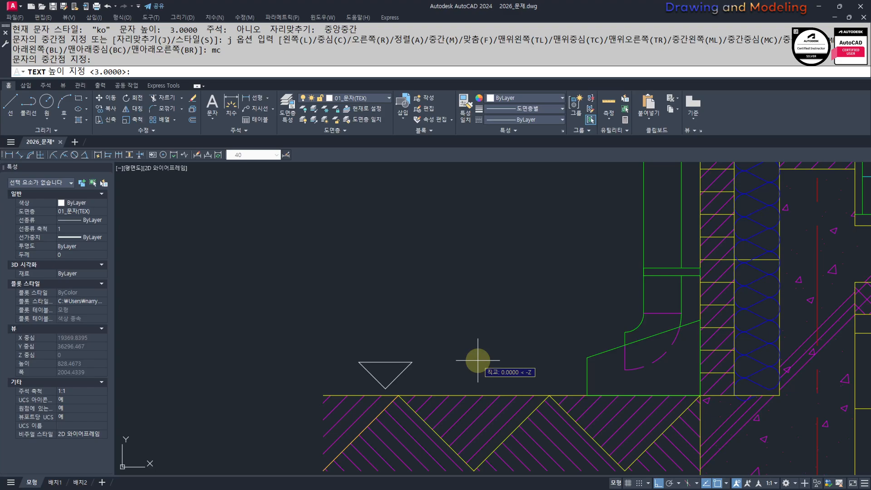
key("Return")
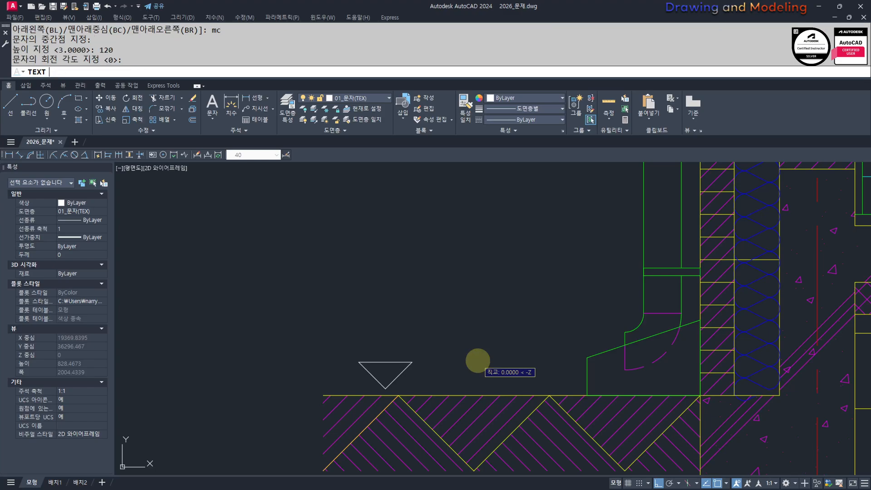
type("S")
type("G.L")
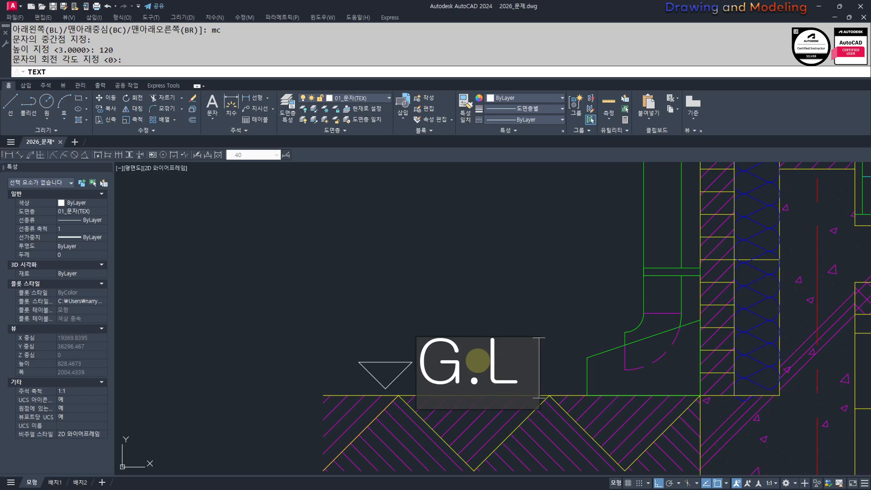
type(" %%p")
type("0")
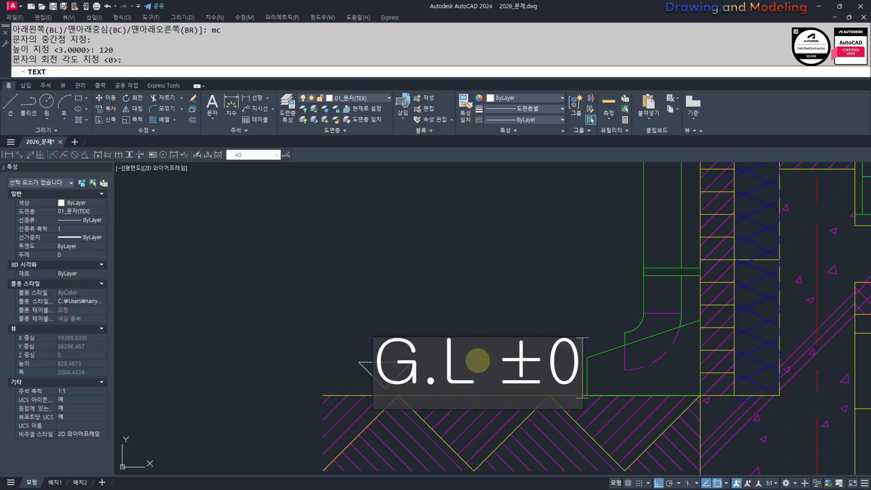
key("Escape")
key("Escape")
key("Escape")
Step: Move the ground level triangle horizontally so it stands just left of the G.L ±0 text
left_click(373, 351)
left_click(346, 389)
middle_click_drag(379, 350, 401, 350)
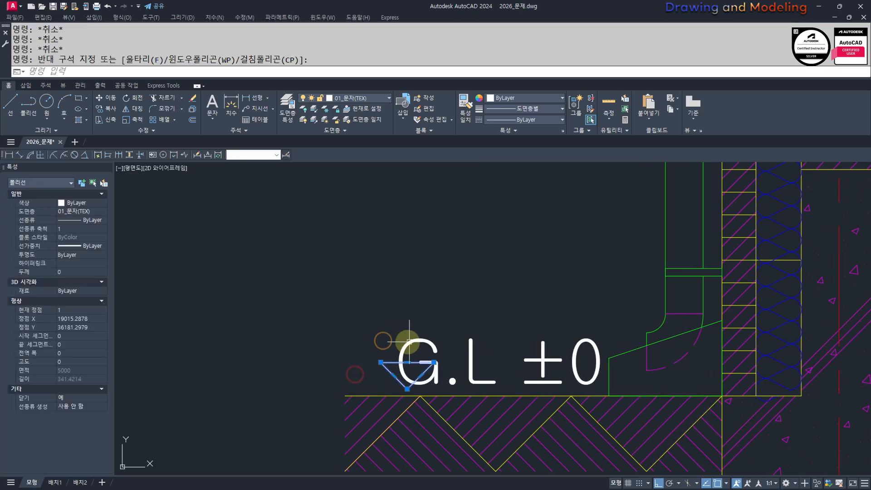
type("m")
key("Return")
left_click(535, 289)
key("Escape")
key("Escape")
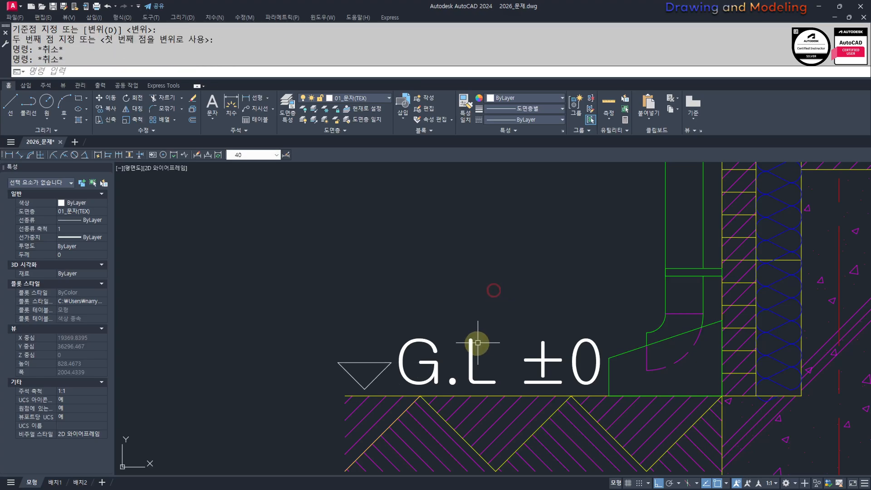
Step: Mirror the outermost slanted ground line about a vertical axis through the left end of the ground line, keeping the original
scroll(575, 345, "down", 2)
scroll(501, 344, "up", 2)
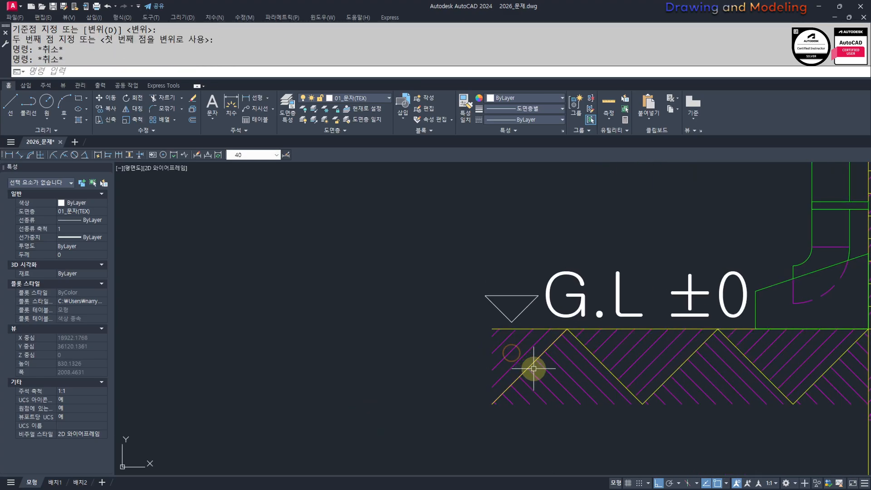
left_click(529, 358)
middle_click_drag(482, 363, 509, 366)
type("MI")
key("Return")
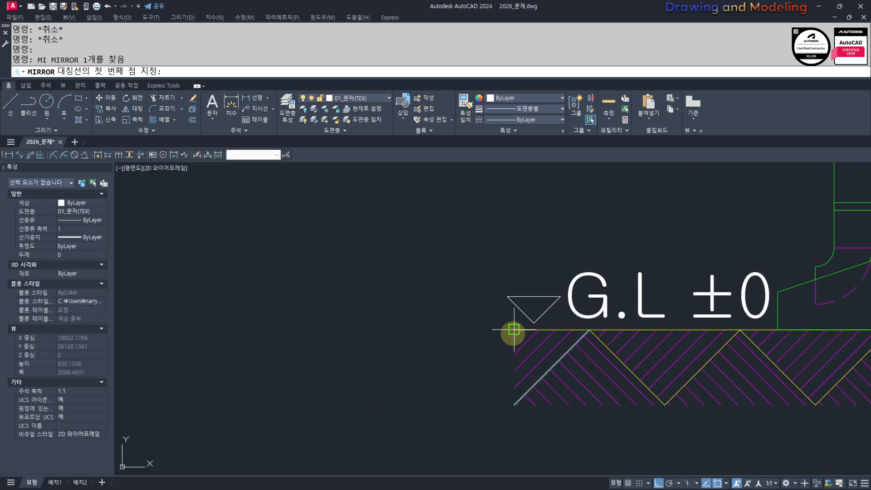
left_click(513, 424)
key("Return")
key("Escape")
key("Escape")
Step: Extend the ground line leftward to the upper end of the mirrored slanted line
type("ERX")
key("Return")
key("Return")
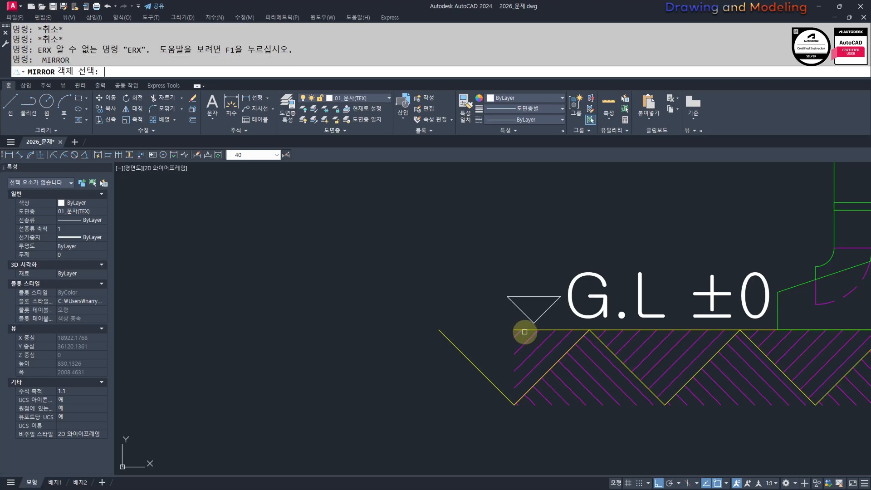
left_click(525, 331)
key("Escape")
type("EX")
key("Return")
key("Escape")
key("Escape")
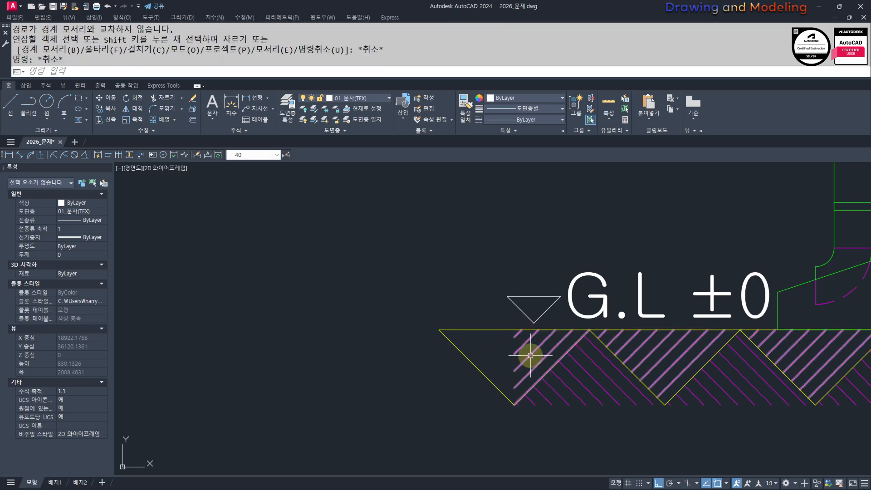
Step: Erase the existing hatch in the downward-pointing triangles below the ground line
left_click(515, 354)
type("E")
key("Return")
key("Escape")
key("Escape")
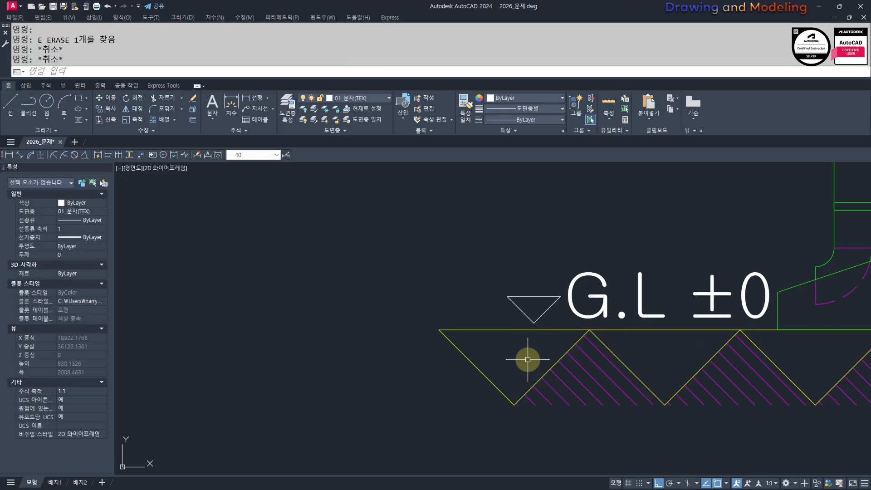
Step: Hatch the three downward-pointing ground triangles with pattern ANSI31 at scale 10 and angle 0
scroll(522, 358, "down", 2)
middle_click_drag(521, 361, 510, 368)
type("H")
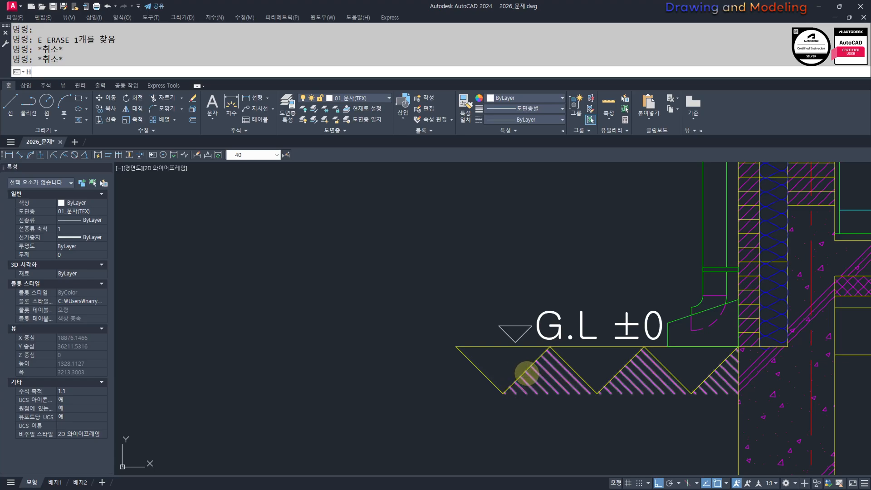
key("Return")
left_click(594, 363)
left_click(696, 365)
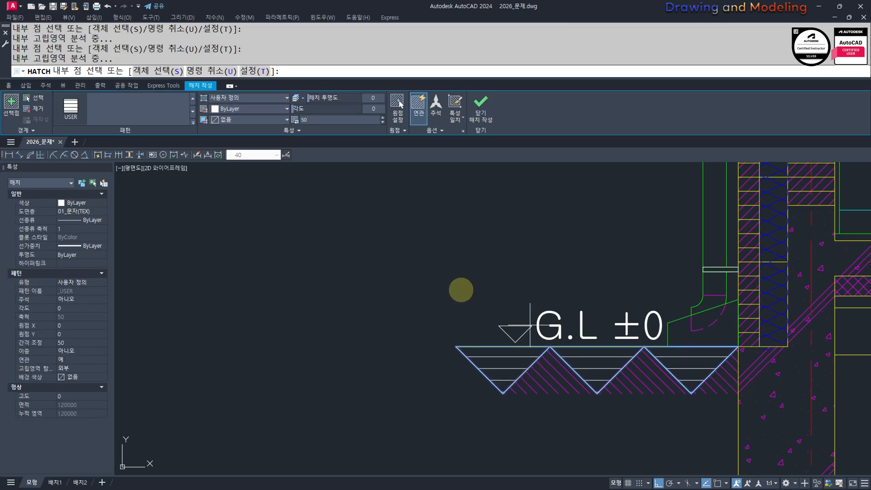
left_click(231, 107)
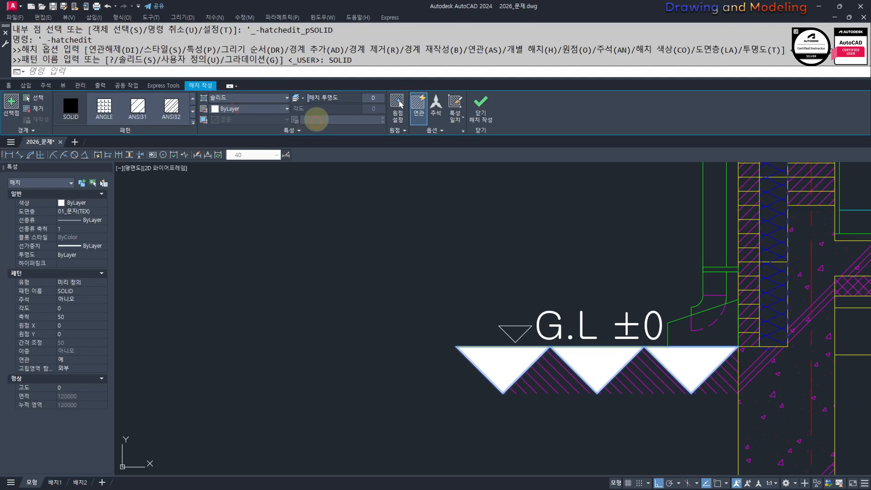
left_click(138, 108)
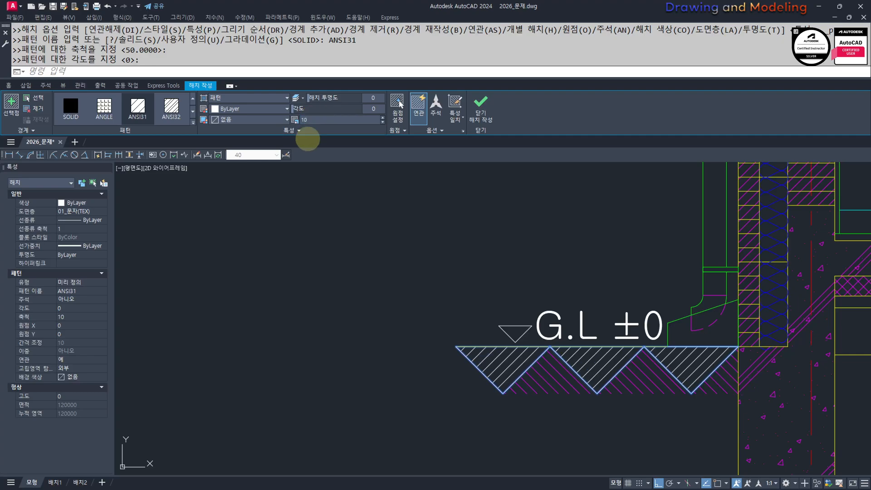
Step: Assign the new ground hatch to the 01_해칭(PAT) layer and finish the hatch
left_click(286, 132)
left_click(278, 140)
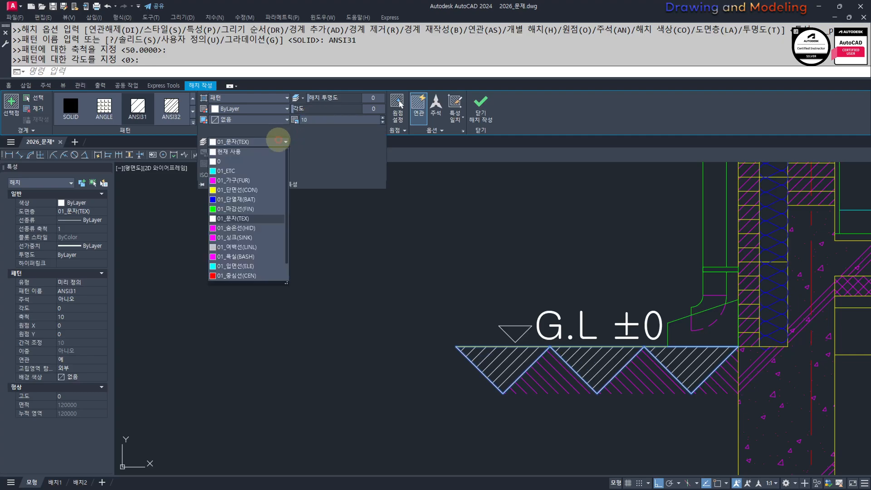
scroll(263, 222, "down", 3)
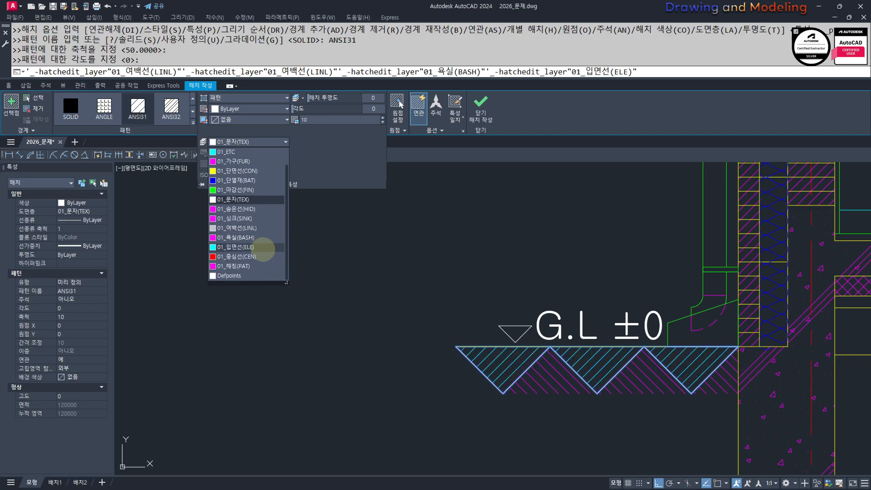
left_click(258, 250)
key("Escape")
key("Escape")
key("Escape")
key("Escape")
Step: Draw a vertical helper line down from the ground line's left end and a horizontal one leftward from the first triangle's lowest vertex
scroll(443, 412, "up", 3)
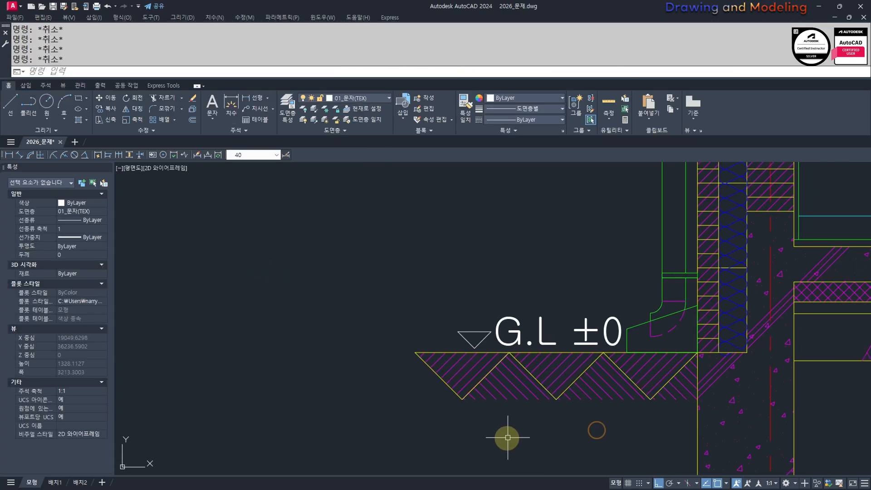
middle_click_drag(445, 371, 492, 358)
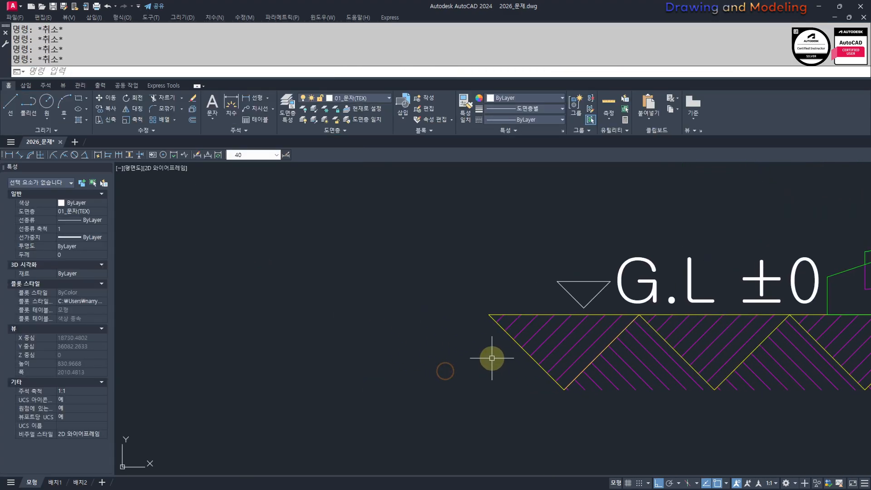
left_click(488, 315)
left_click(494, 419)
key("Escape")
key("Escape")
type("l")
key("space")
left_click(564, 389)
left_click(433, 385)
key("Escape")
key("Escape")
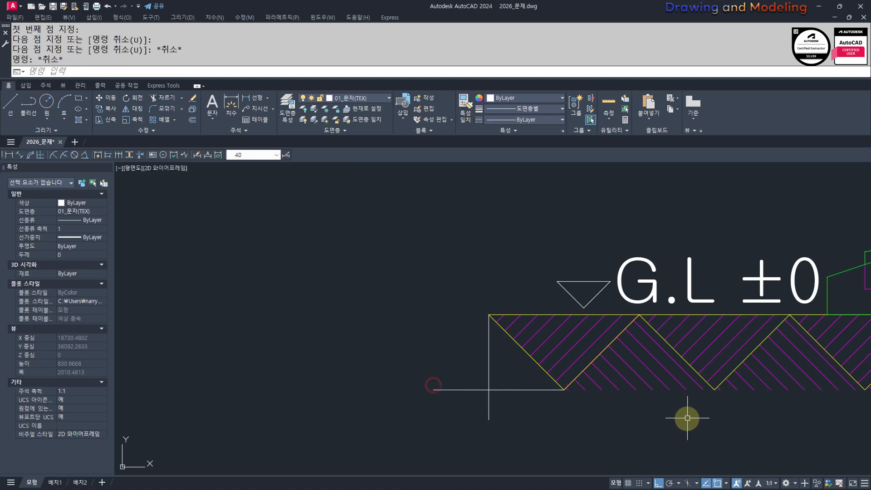
Step: Add the region enclosed by the helper lines at the left end to the existing upward-triangle ground hatch
left_click(687, 418)
left_click(645, 371)
left_click(21, 100)
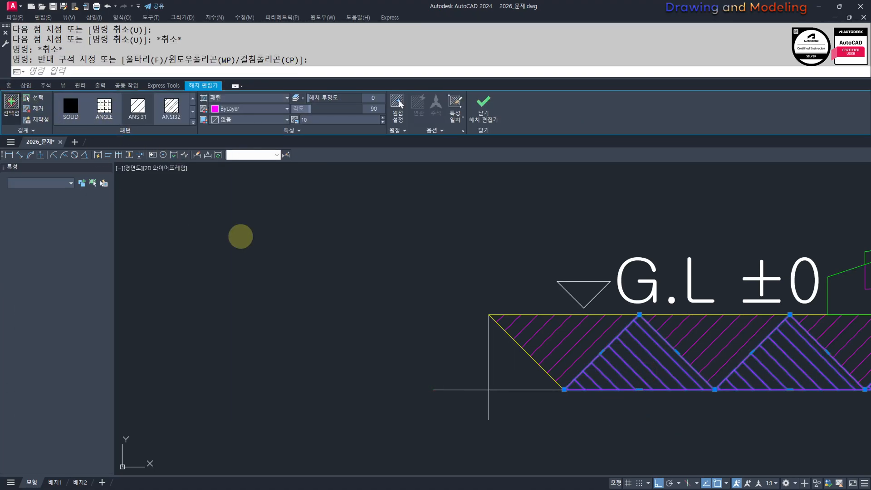
left_click(511, 375)
key("Escape")
Step: Erase the vertical and horizontal helper lines at the left end of the ground hatch
left_click(504, 409)
left_click(468, 411)
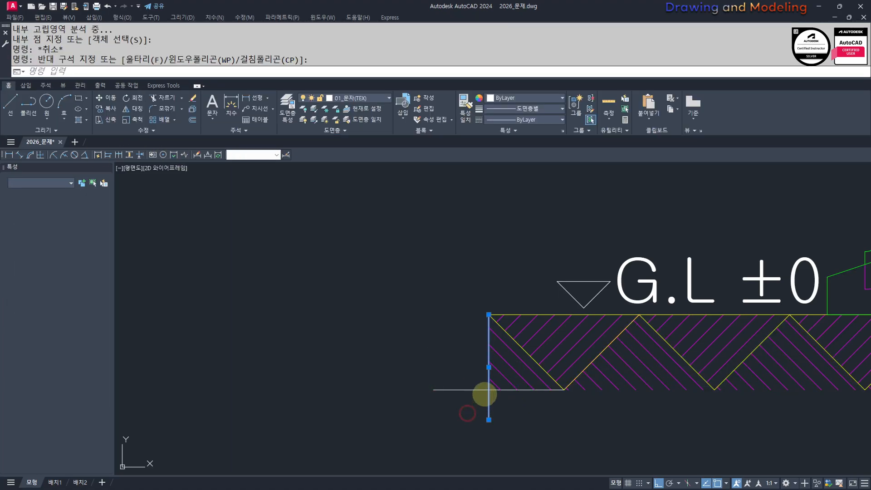
type("e")
left_click(482, 381)
key("e")
key("space")
key("Escape")
key("Escape")
left_click(466, 370)
left_click(448, 409)
type("e")
key("Escape")
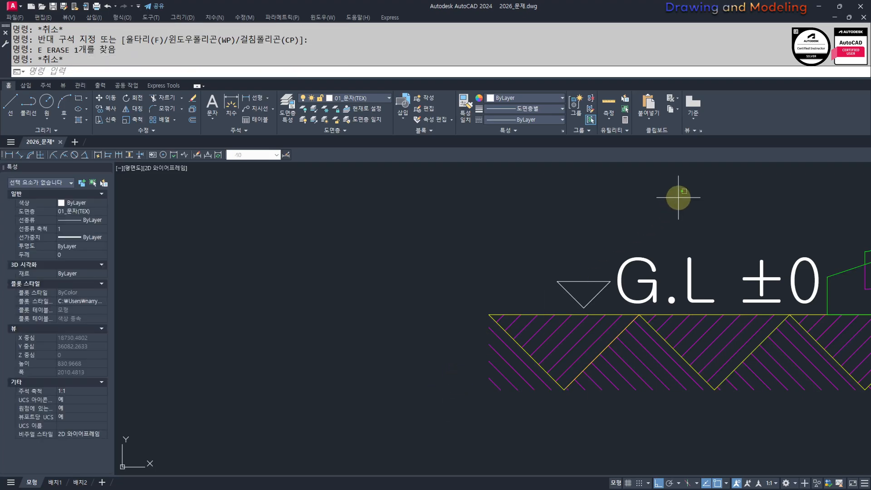
Step: Move the level triangle together with the G.L ±0 text a little to the left along the ground line
left_click(631, 252)
left_click(583, 265)
left_click(631, 252)
left_click(502, 307)
middle_click_drag(671, 213, 569, 292)
left_click(579, 282)
left_click(499, 327)
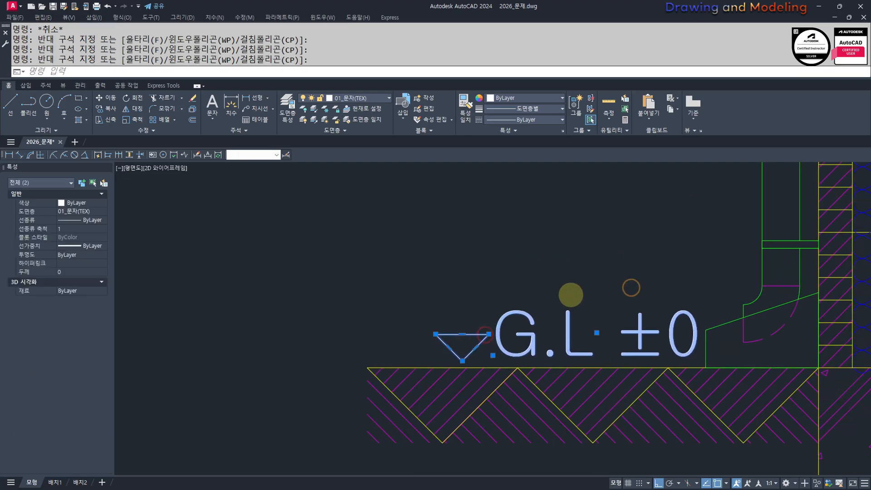
type("m")
left_click(594, 266)
left_click(555, 267)
key("Escape")
key("Escape")
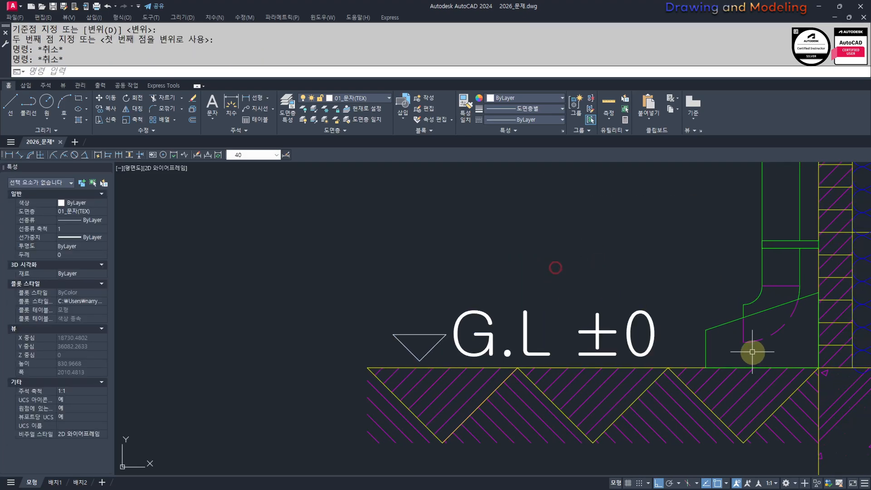
scroll(602, 326, "down", 5)
scroll(539, 360, "up", 5)
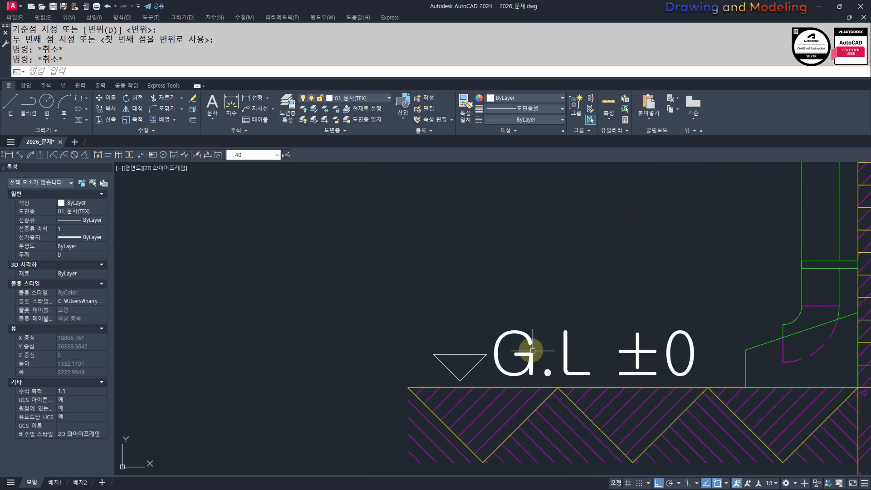
Step: Move the level triangle slightly upward off the ground line beside the G.L ±0 text
left_click(475, 321)
left_click(439, 355)
middle_click_drag(381, 339, 383, 337)
left_click(510, 322)
left_click(476, 343)
key("Escape")
key("Escape")
left_click(472, 322)
left_click(417, 356)
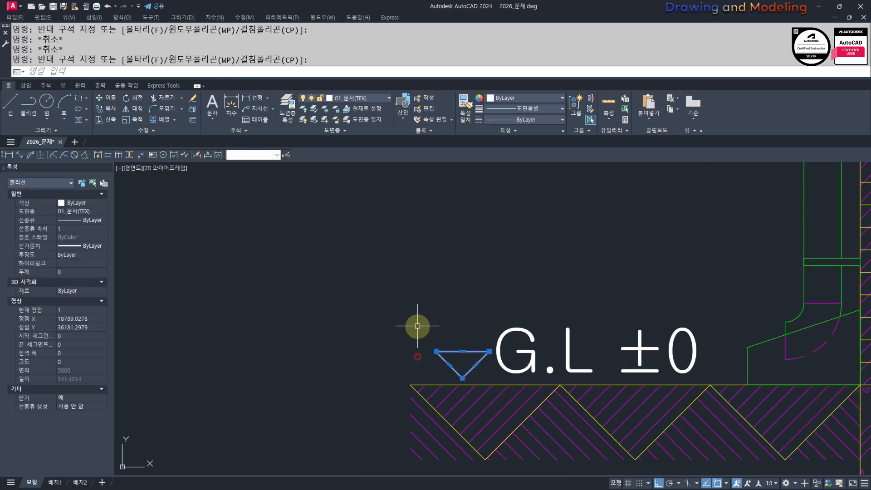
key("space")
left_click(476, 296)
left_click(476, 293)
Step: Move the level triangle slightly left to widen its gap to the G.L ±0 text
key("space")
left_click(485, 318)
left_click(412, 362)
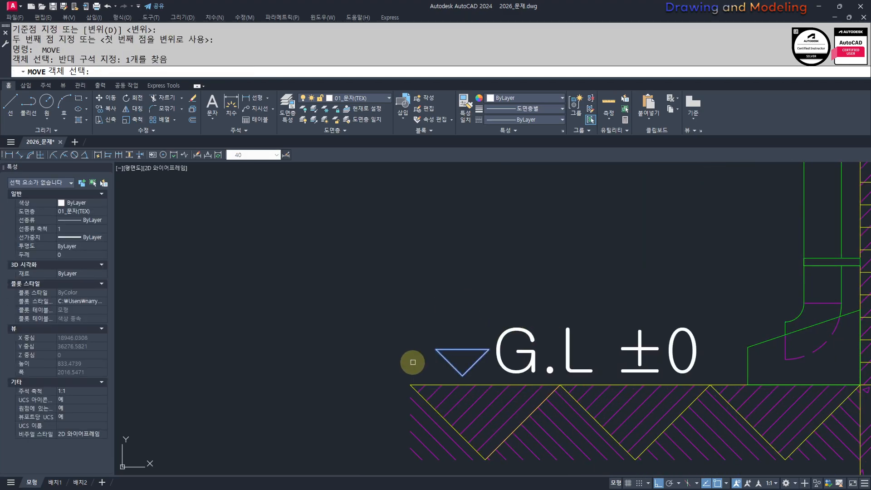
key("space")
left_click(460, 299)
left_click(460, 309)
key("Escape")
key("Escape")
left_click(584, 302)
left_click(535, 344)
key("space")
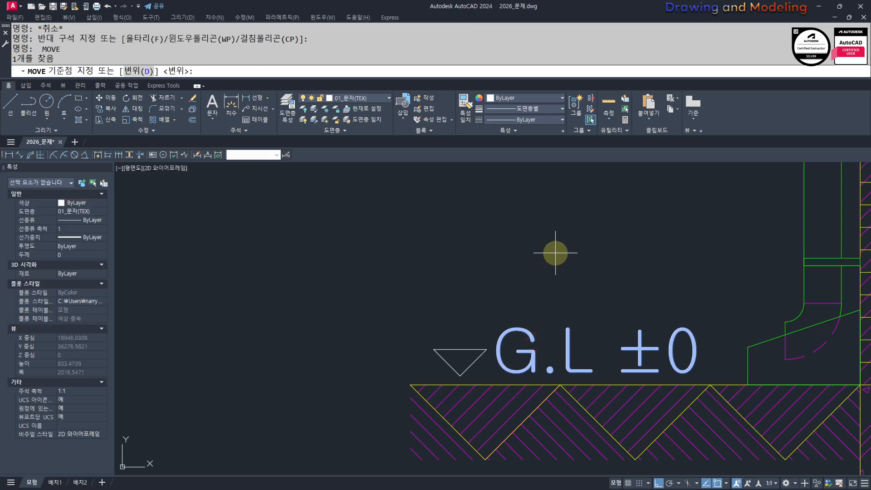
key("Escape")
key("Escape")
Step: Copy the level triangle and G.L ±0 text onto the lower interior floor line inside the outer wall
left_click(545, 293)
left_click(423, 362)
scroll(475, 333, "down", 2)
type("CC")
key("space")
left_click(502, 350)
middle_click_drag(687, 357, 564, 364)
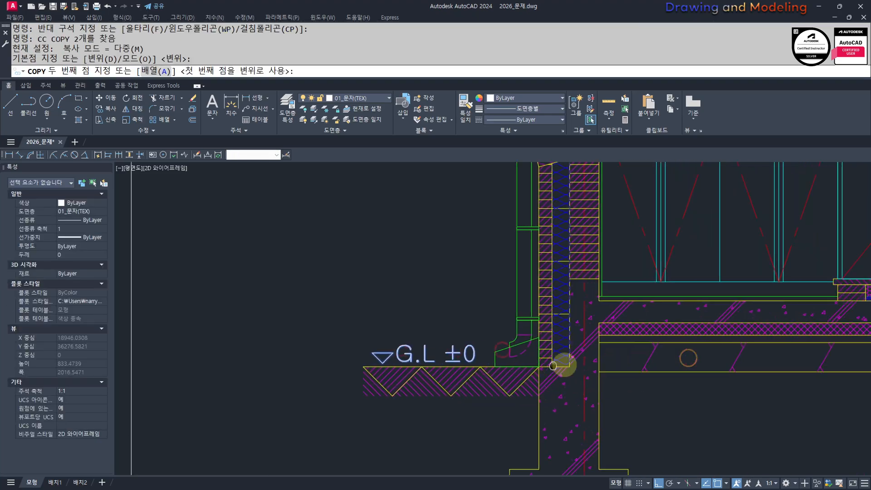
scroll(518, 279, "up", 4)
left_click(513, 283, "shift")
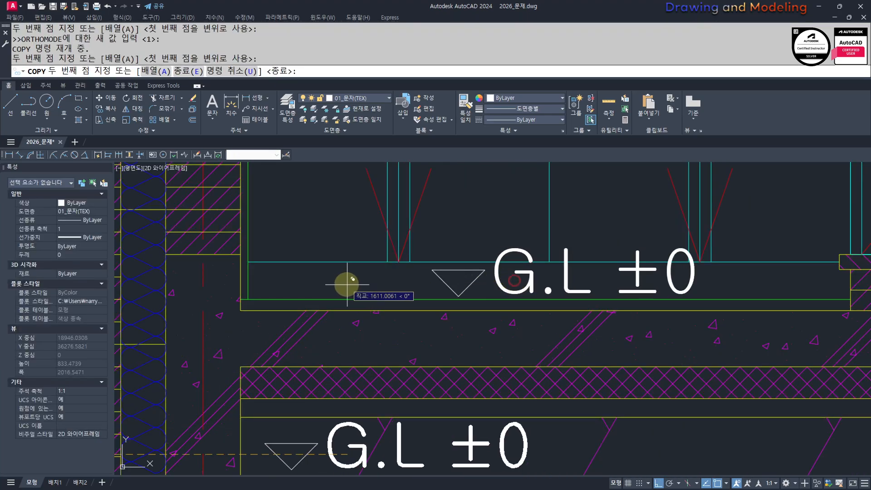
scroll(380, 295, "down", 4)
middle_click_drag(405, 307, 347, 317)
key("Escape")
key("Escape")
Step: Add a vertical linear dimension from the ground line to the lower interior floor line, placed left of the ground mark
middle_click_drag(218, 339, 390, 341)
middle_click_drag(525, 368, 533, 369)
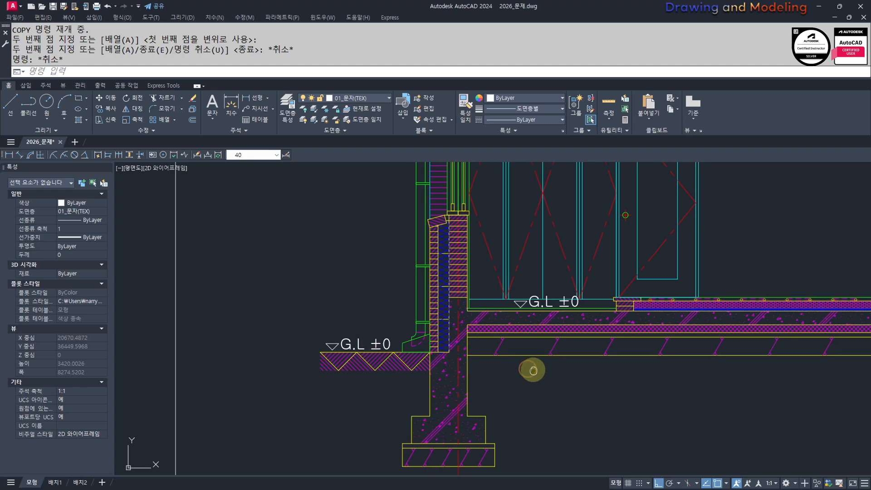
scroll(478, 319, "up", 2)
mouse_move(477, 319)
middle_mouse_down()
mouse_move(453, 321)
mouse_move(557, 344)
middle_mouse_up()
type("DLI")
key("space")
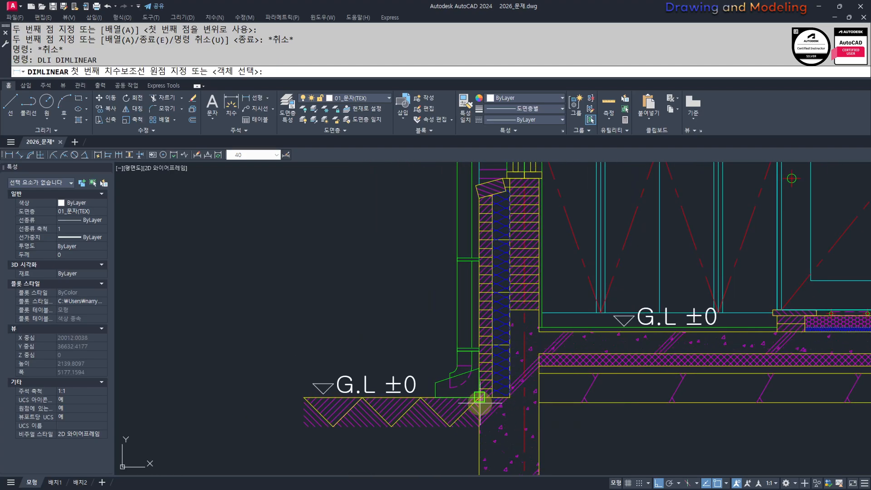
left_click(479, 398)
left_click(541, 327)
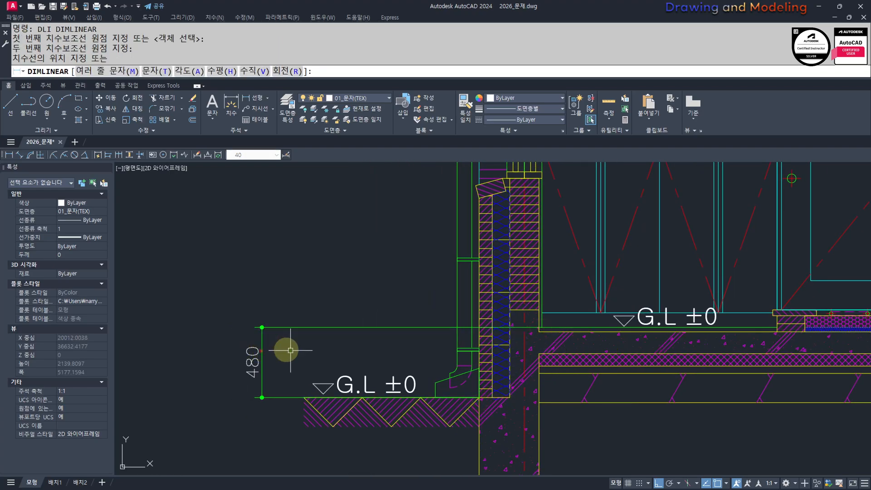
key("Escape")
key("Escape")
Step: Change the copied level mark's text on the interior floor to F.L +480
middle_click_drag(417, 367, 285, 372)
left_click(529, 325)
key("Escape")
key("Escape")
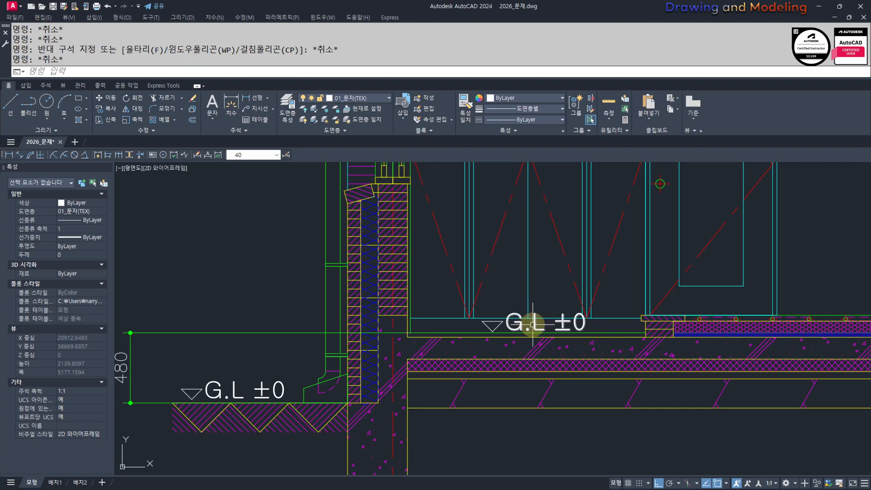
double_click(532, 325)
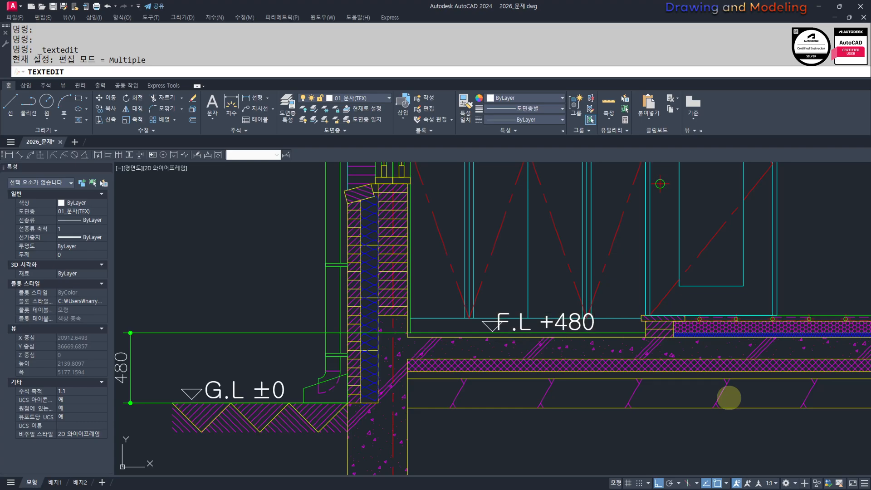
key("Escape")
key("Escape")
key("Escape")
Step: Set the height of the F.L +480 text to 80
left_click(579, 321)
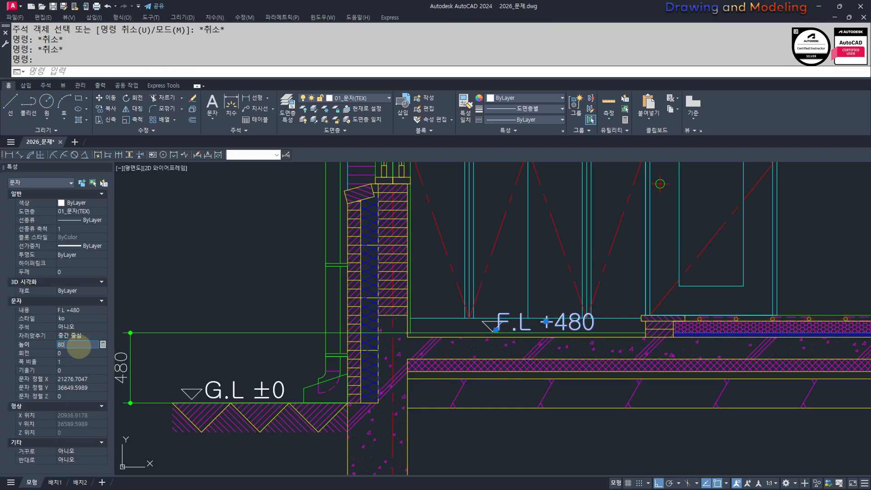
key("Return")
key("Escape")
key("Escape")
key("Escape")
Step: Move the F.L +480 text down so that it lines up with its level triangle
scroll(537, 328, "up", 4)
left_click(542, 323)
left_click(491, 329)
middle_click_drag(529, 292, 530, 317)
type("m")
key("Return")
left_click(572, 255)
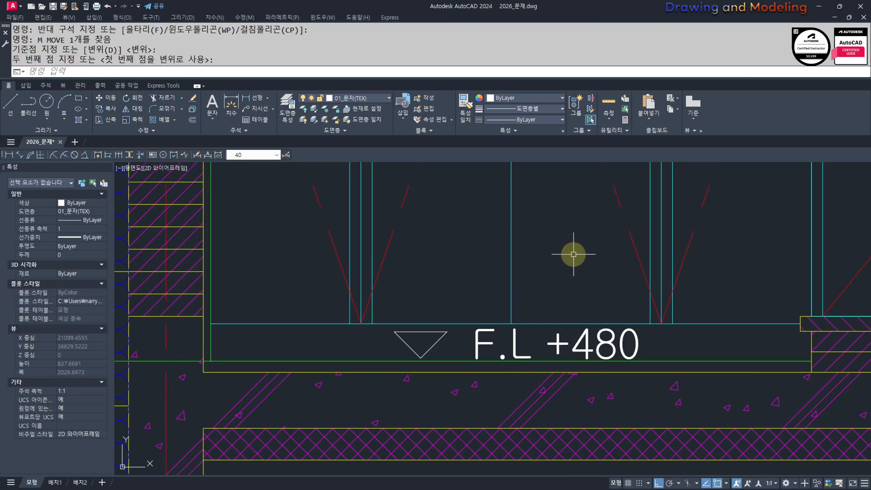
Step: Move the F.L +480 text a little left, closer to its triangle
key("space")
left_click(662, 336)
left_click(612, 348)
key("space")
left_click(599, 253)
left_click(586, 259)
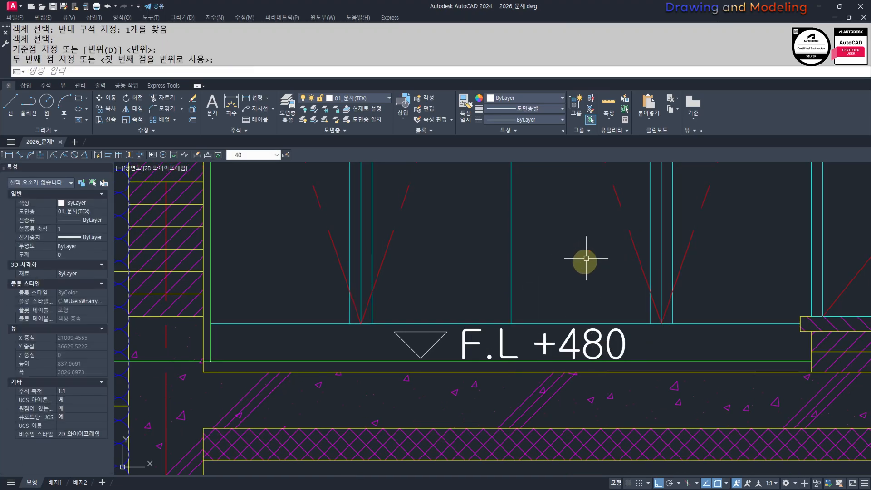
Step: Move the level triangle and F.L +480 text together to the right along the lower floor line
key("space")
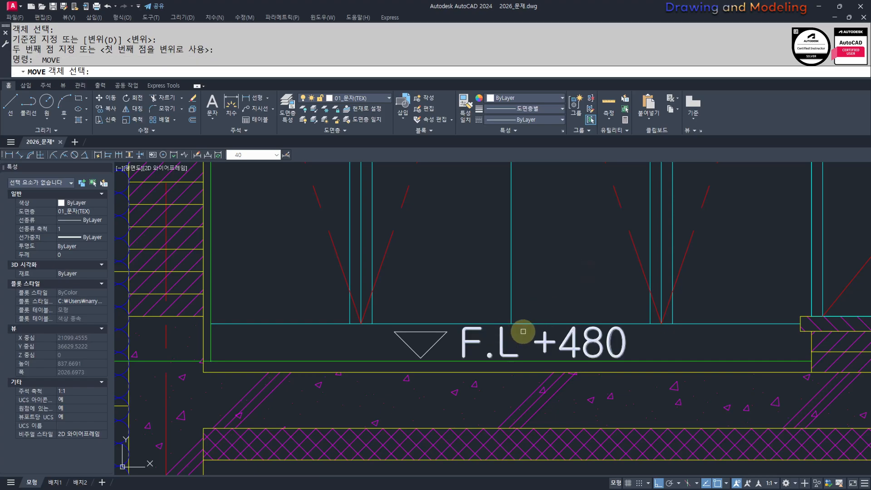
left_click(523, 331)
left_click(411, 345)
key("space")
left_click(576, 272)
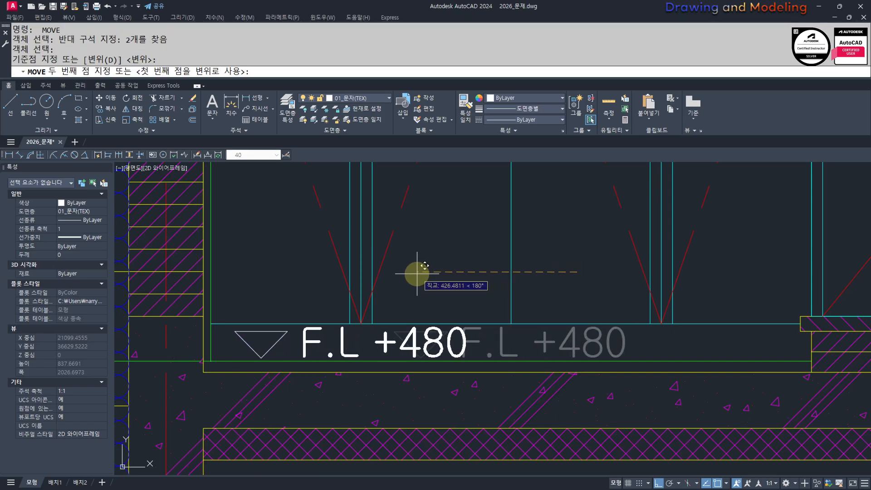
left_click(727, 286)
key("Escape")
key("Escape")
scroll(567, 344, "down", 2)
scroll(612, 349, "up", 4)
left_click(581, 334)
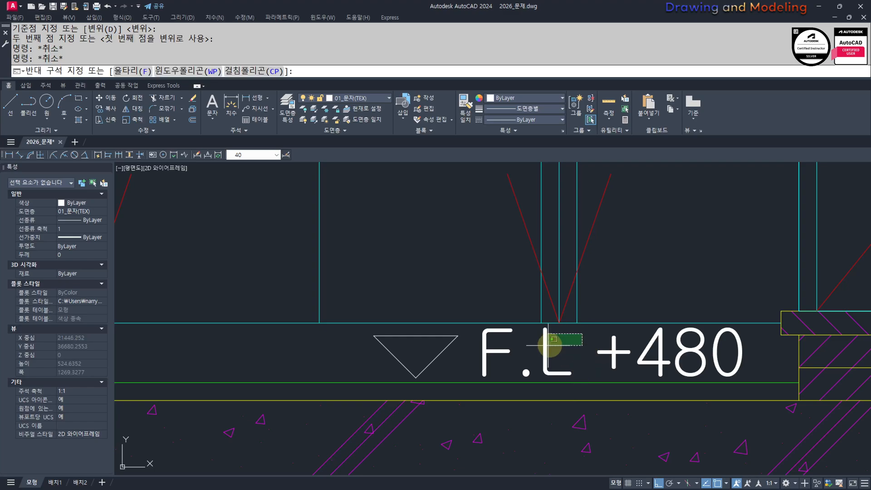
left_click(540, 349)
key("space")
key("Escape")
Step: Break the horizontal cyan line at the foot of the doors to leave a gap above the F.L +480 text
scroll(515, 322, "up", 5)
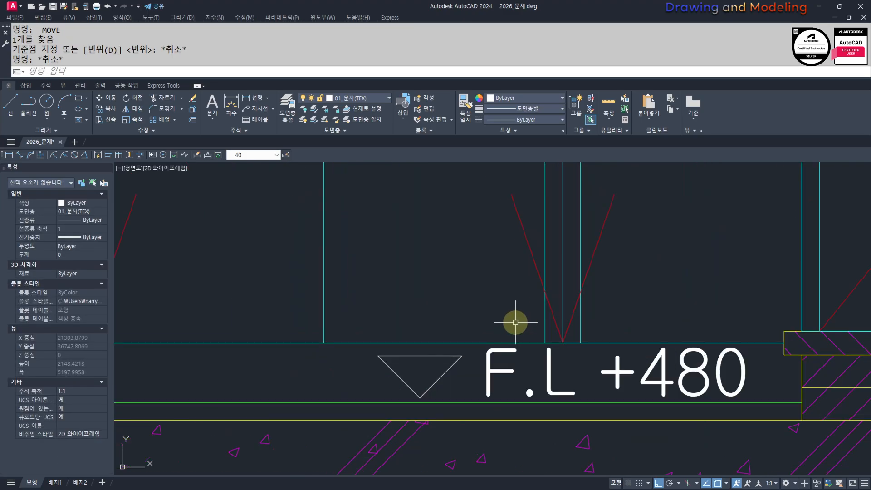
scroll(398, 365, "down", 6)
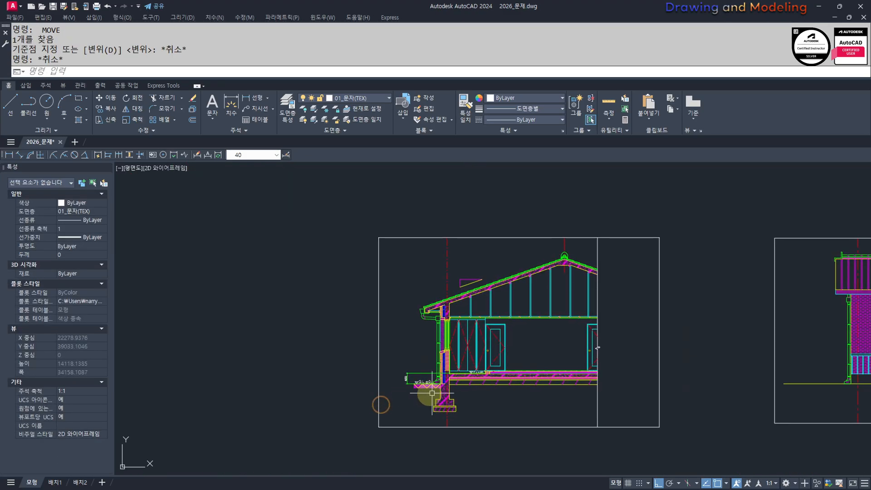
scroll(472, 363, "up", 5)
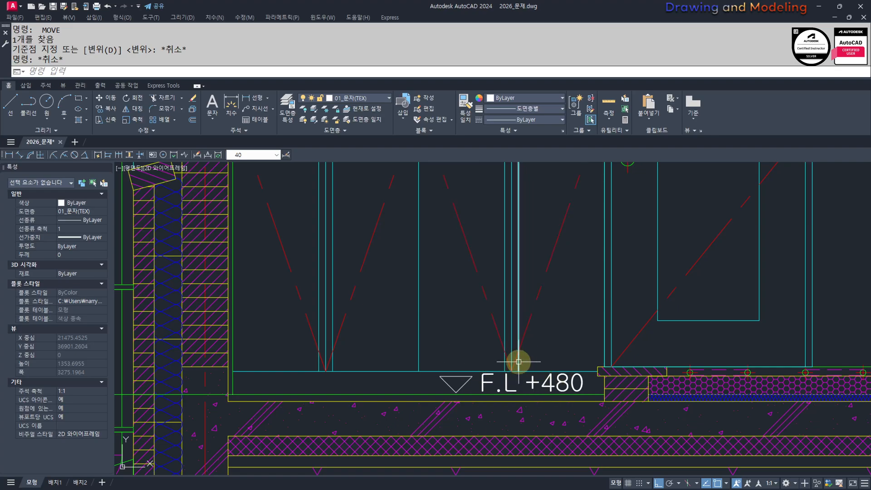
scroll(517, 363, "up", 2)
type("br")
key("Return")
left_click(446, 371)
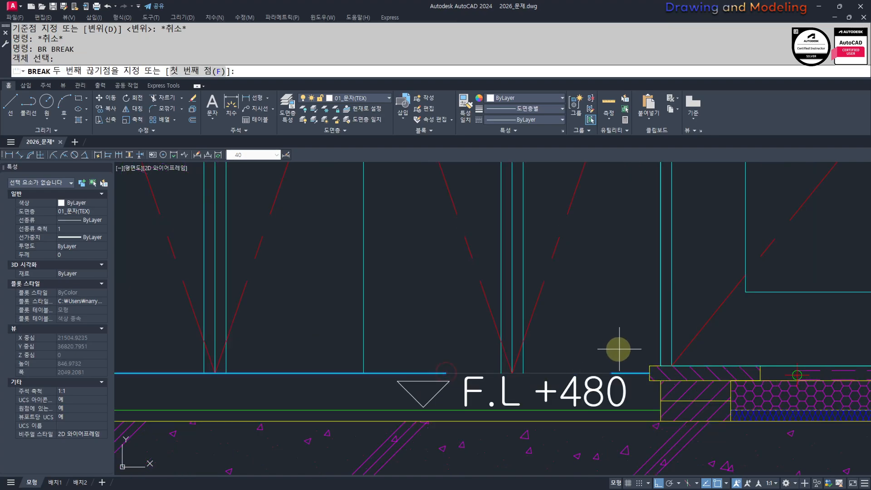
key("Escape")
key("Escape")
Step: Draw a temporary rectangle around the lower ends of the door frame lines above the F.L +480 text
scroll(523, 380, "up", 3)
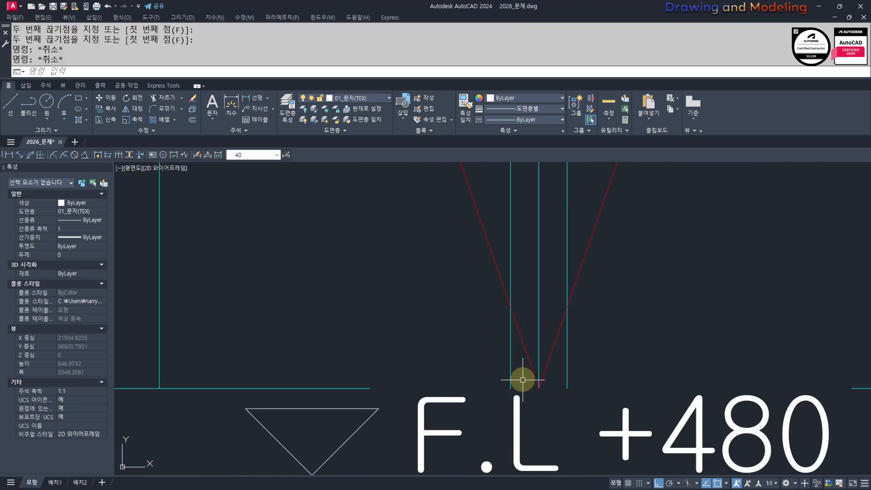
type("rec")
key("Return")
left_click(481, 361)
left_click(596, 402)
key("Escape")
key("Escape")
Step: Trim away the door frame lines and red diagonals inside the temporary rectangle
type("tr")
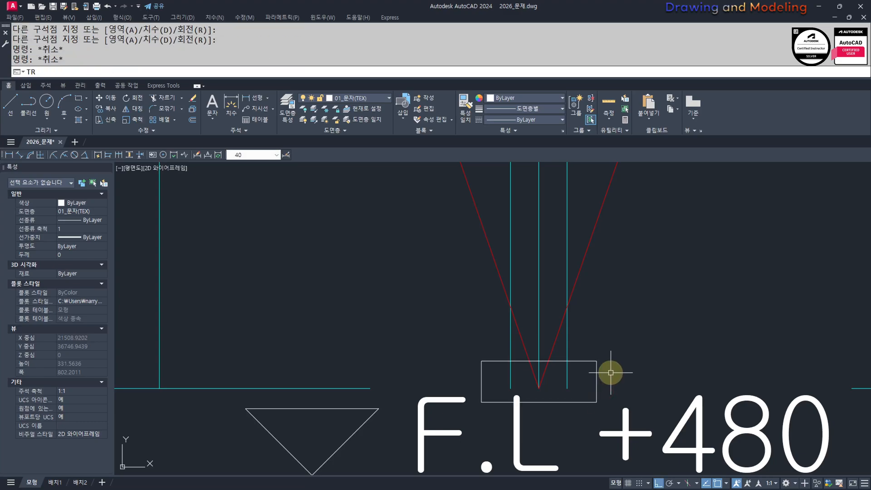
key("Return")
left_click(589, 384)
left_click(495, 371)
key("Escape")
key("Escape")
left_click(621, 369)
left_click(579, 382)
type("we")
key("Return")
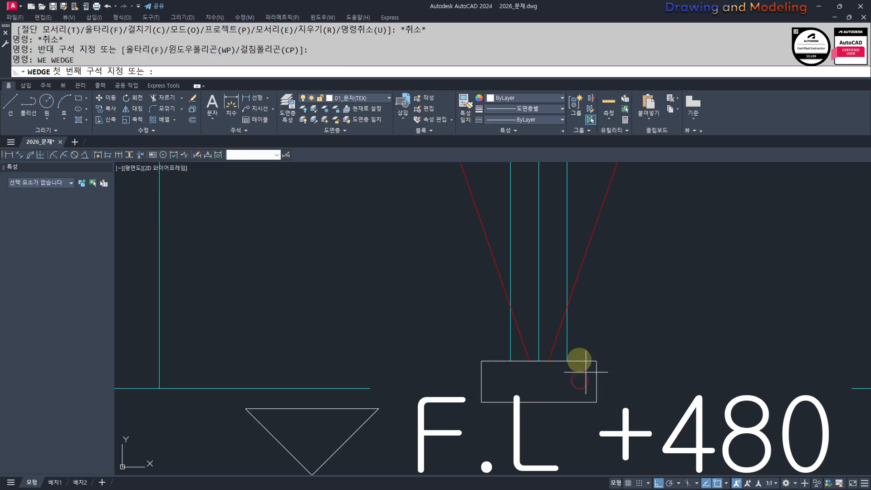
key("Escape")
Step: Erase the temporary trimming rectangle above the F.L +480 text
left_click(601, 345)
left_click(480, 405)
type("e")
key("Return")
key("Escape")
key("Escape")
Step: Stretch the broken cyan line's left segment back so it ends just left of the F.L +480 triangle
scroll(583, 358, "down", 6)
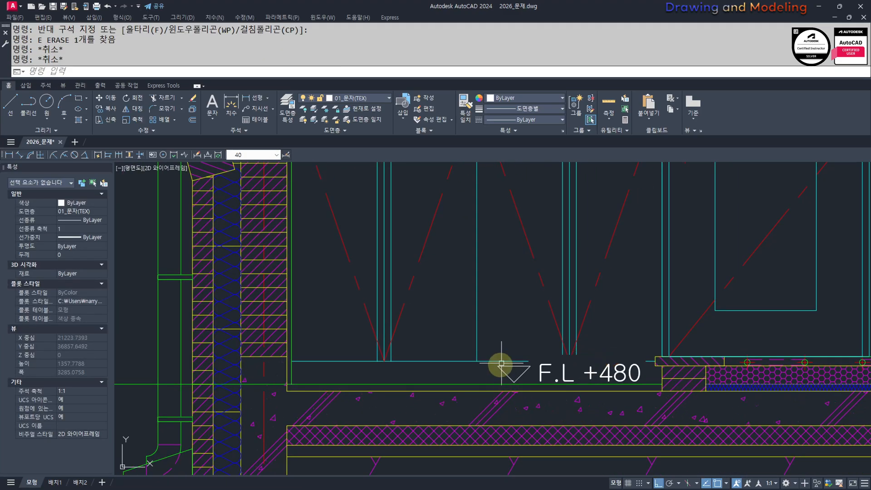
scroll(501, 363, "up", 4)
type("s")
key("Return")
left_click(589, 341)
left_click(501, 378)
key("Return")
left_click(597, 315)
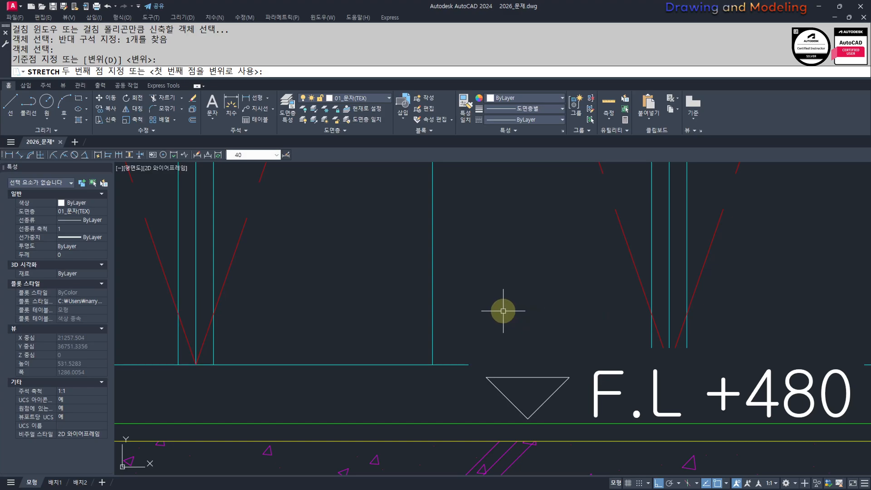
key("Escape")
key("Escape")
scroll(454, 366, "down", 6)
scroll(516, 375, "up", 5)
type("s")
key("Return")
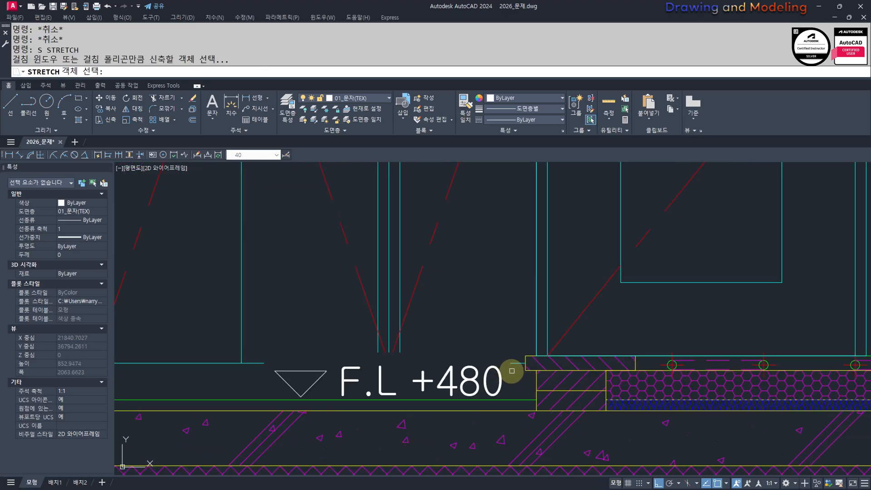
scroll(512, 362, "up", 2)
left_click(511, 362)
key("Escape")
key("Escape")
Step: Stretch the end of the broken cyan line's right segment slightly right, away from the F.L +480 text
key("s")
key("Return")
left_click(516, 342)
left_click(500, 381)
key("Return")
left_click(480, 310)
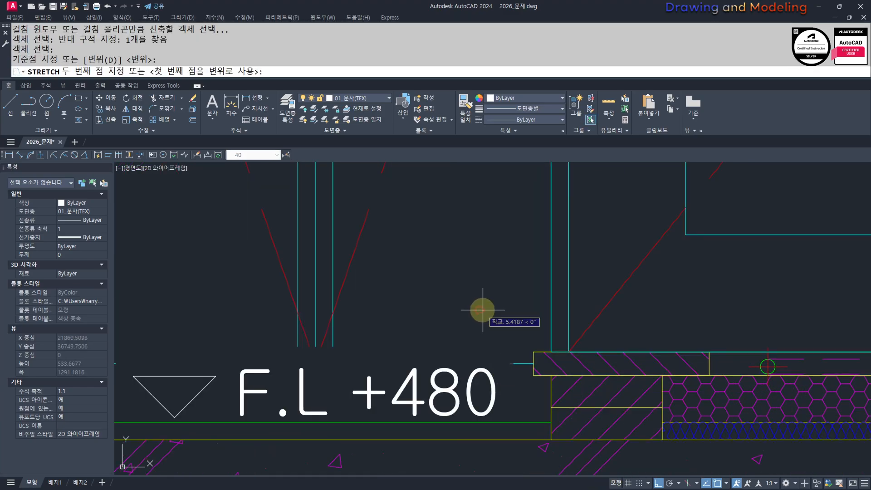
key("Escape")
key("Escape")
Step: Copy the level triangle and F.L +480 text onto the raised floor surface between the two doors
left_click(272, 350)
left_click(162, 389)
type("c")
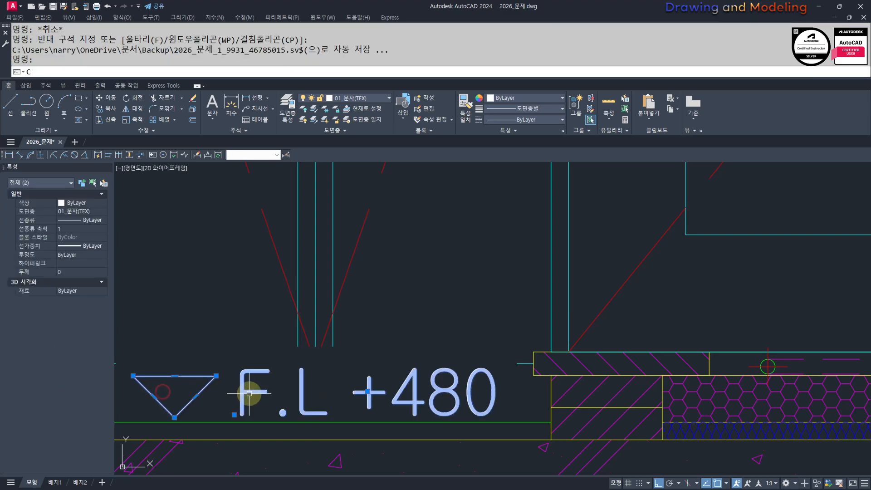
key("Return")
left_click(230, 381)
scroll(481, 381, "down", 4)
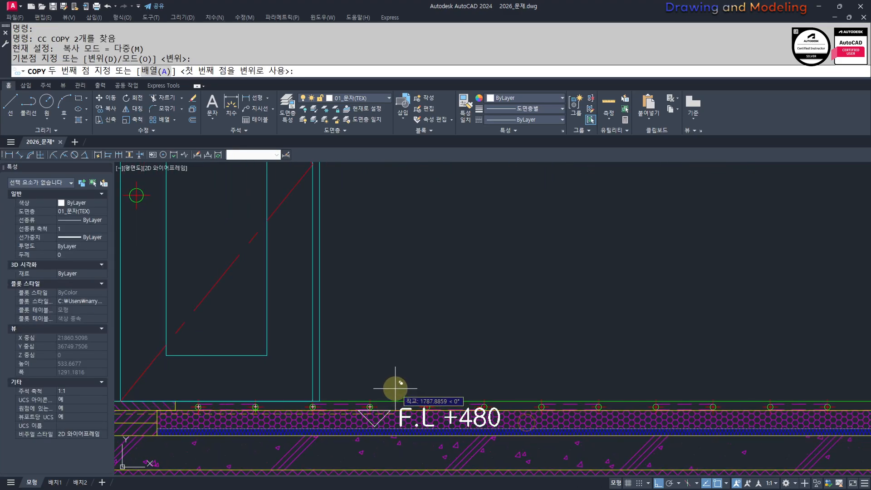
key("F8")
left_click(381, 386)
key("Escape")
Step: Offset the raised floor surface line upward by 150 to draw a baseboard line between the doors
scroll(369, 383, "down", 10)
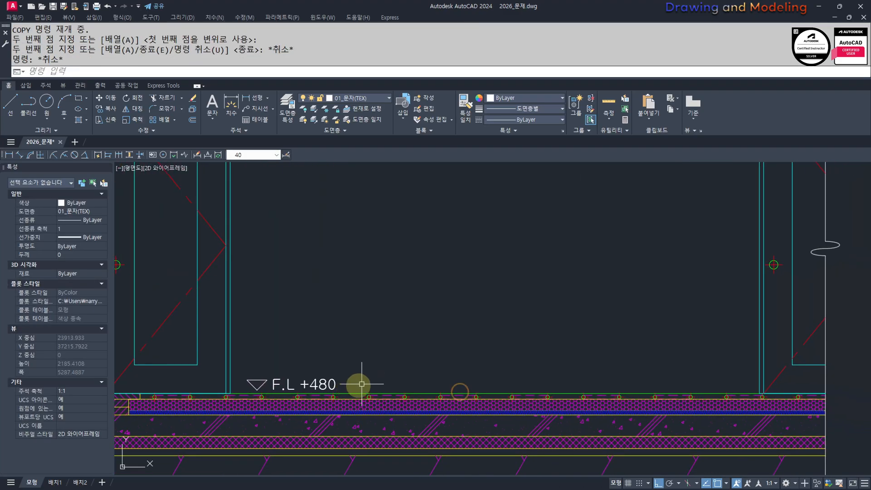
scroll(445, 354, "up", 2)
type("O")
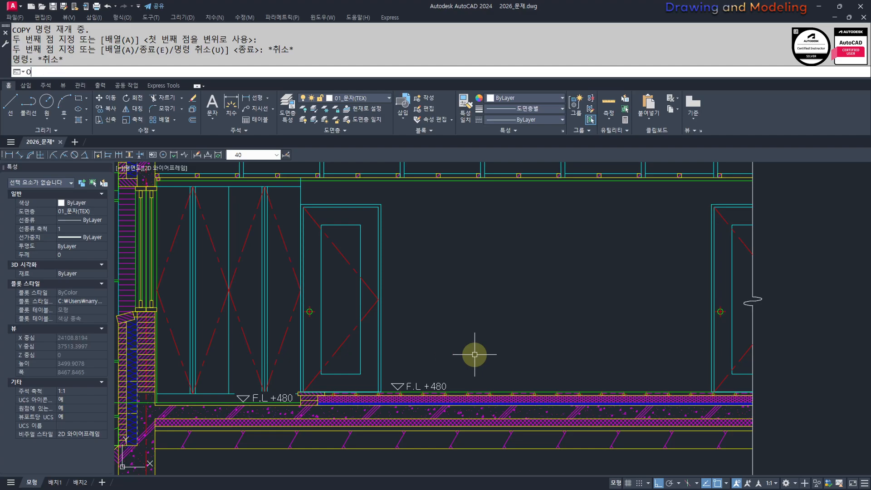
key("Return")
type("150")
key("Return")
scroll(480, 383, "up", 2)
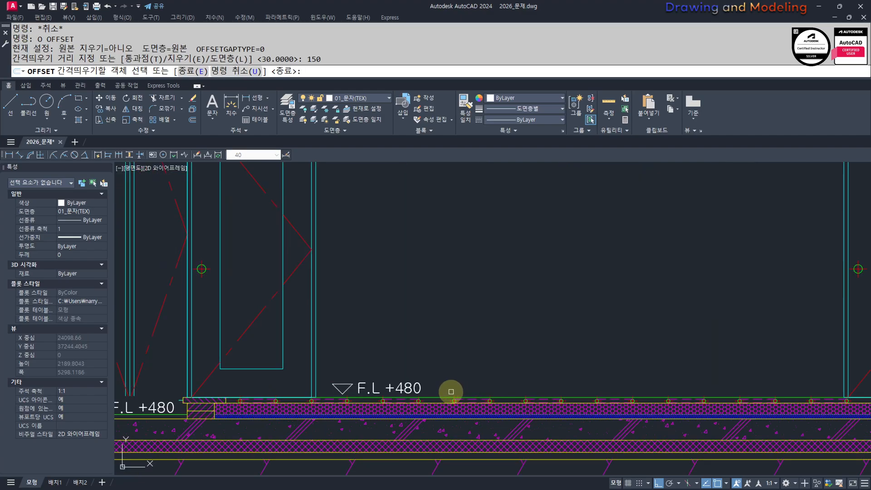
left_click(445, 398)
left_click(449, 349)
key("Escape")
key("Escape")
Step: Trim the baseboard line where it runs across the left door, using the door frame's outer edge as cutting edge
scroll(313, 368, "up", 5)
middle_click_drag(306, 356, 408, 363)
type("TR")
key("Return")
left_click(433, 350)
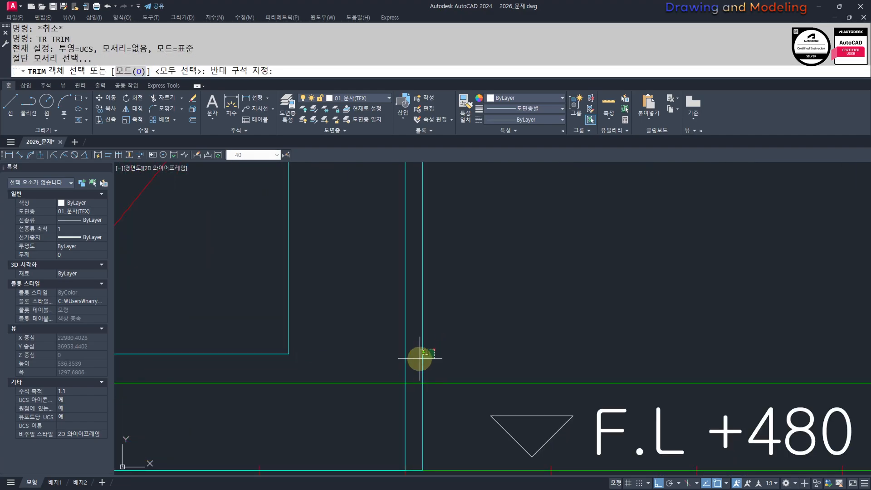
left_click(411, 363)
key("Return")
left_click(366, 367)
left_click(350, 401)
key("Escape")
key("Escape")
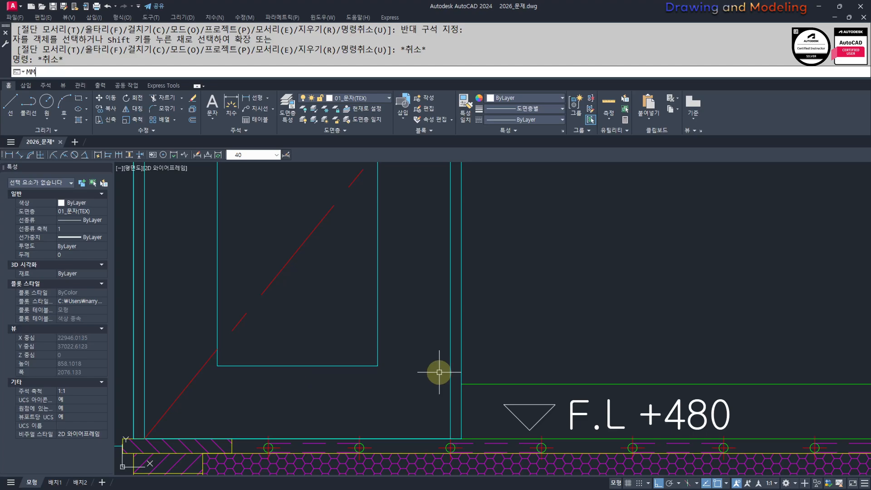
Step: Match the baseboard line's properties to those of the cyan door frame
type("MM")
key("Return")
left_click(461, 347)
key("Escape")
scroll(511, 374, "down", 5)
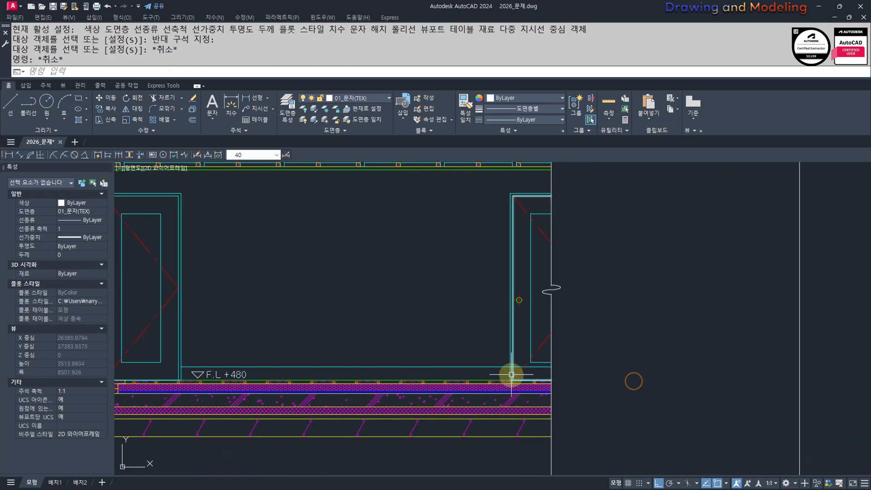
Step: Trim the part of the baseboard line crossing the right door at the door frame's outer edge
scroll(505, 362, "up", 4)
type("TR")
key("Return")
left_click(519, 356)
key("Return")
left_click(546, 370)
left_click(543, 378)
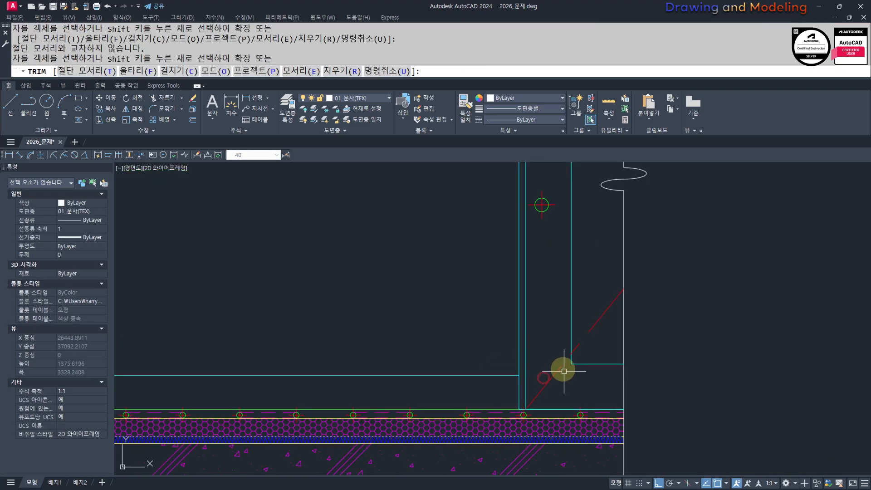
key("Escape")
key("Escape")
Step: Move the raised floor's level triangle and F.L +480 text horizontally about 2894 to just beside the right door
scroll(564, 371, "down", 6)
middle_click_drag(410, 399, 517, 405)
scroll(479, 382, "up", 6)
left_click(584, 385)
left_click(408, 382)
scroll(531, 348, "down", 4)
middle_click_drag(532, 347, 428, 358)
type("M")
key("Return")
left_click(417, 330)
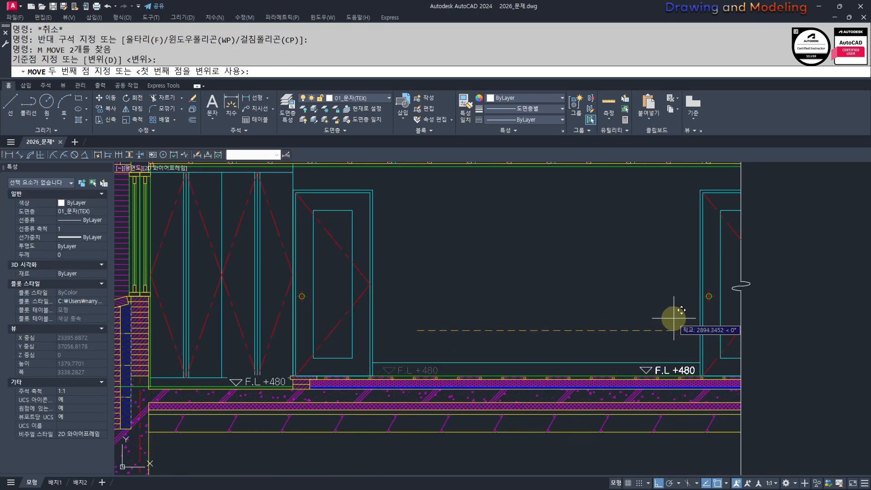
left_click(674, 318)
key("Escape")
key("Escape")
Step: Change the level text beside the right door to F.L +600
scroll(520, 364, "down", 4)
middle_click_drag(521, 365, 561, 366)
scroll(520, 358, "up", 4)
middle_click_drag(521, 357, 553, 357)
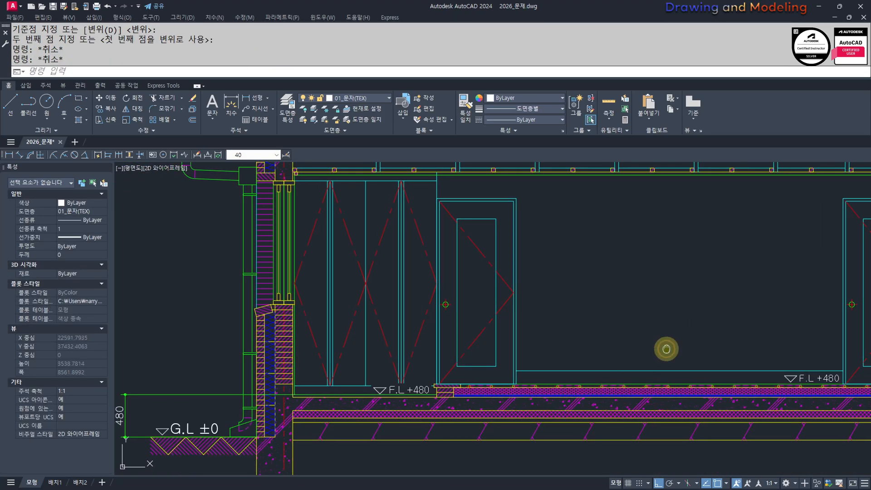
middle_click_drag(667, 349, 632, 357)
scroll(792, 390, "up", 4)
double_click(791, 386)
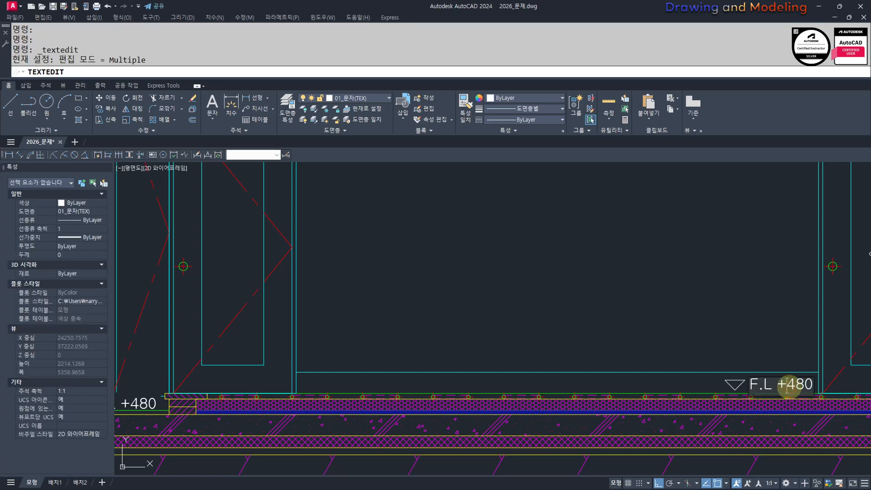
key("Return")
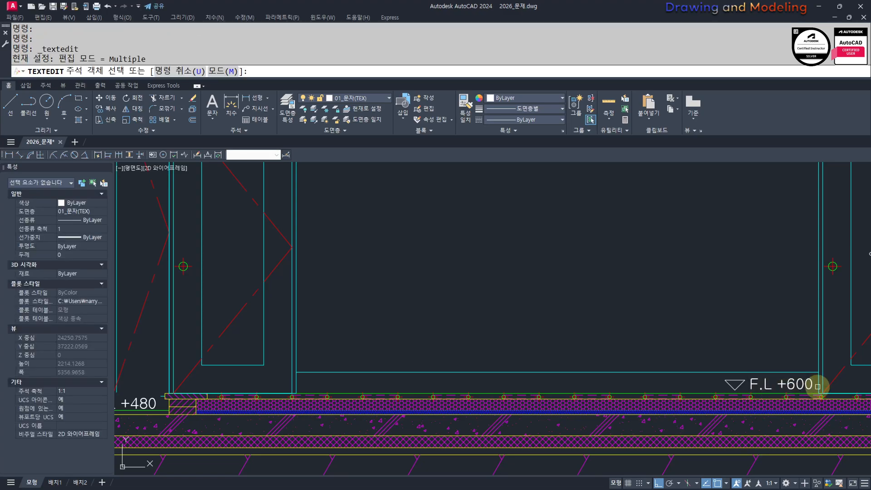
key("Escape")
Step: Select the G.L ±0 text above the ground line outside the wall
scroll(698, 353, "down", 4)
middle_click_drag(636, 354, 662, 364)
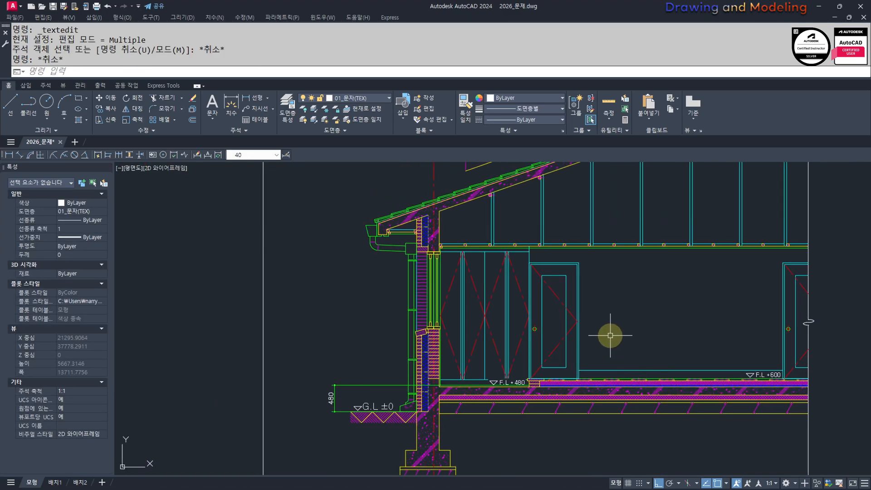
scroll(610, 335, "down", 4)
scroll(509, 366, "up", 7)
left_click(498, 384)
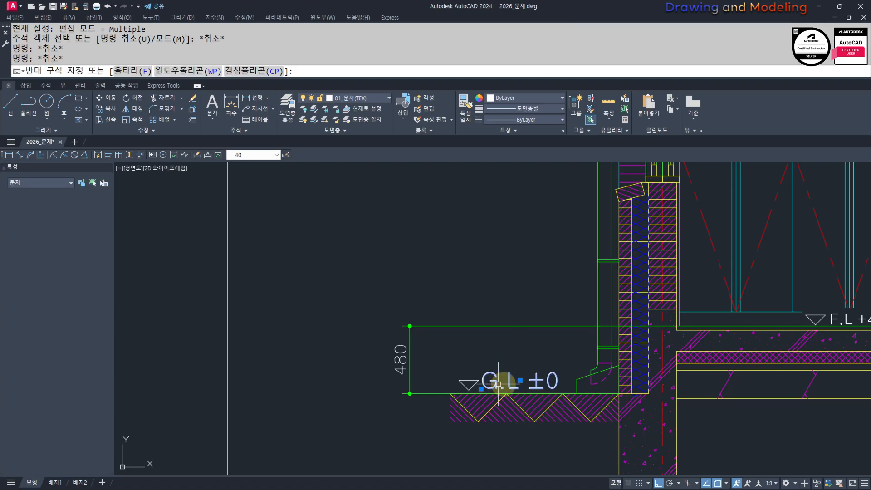
Step: Copy the G.L ±0 level text into the slope triangle above the roof
type("cc")
key("space")
left_click(501, 384)
scroll(501, 406, "down", 2)
middle_click_drag(575, 291, 460, 481)
mouse_move(530, 261)
middle_mouse_down()
mouse_move(510, 345)
mouse_move(426, 384)
mouse_move(476, 365)
middle_mouse_up()
scroll(522, 277, "up", 2)
left_click(507, 257)
key("Escape")
key("Escape")
scroll(481, 336, "down", 3)
scroll(501, 366, "up", 3)
left_click(463, 375)
key("Escape")
type("e")
key("space")
key("Escape")
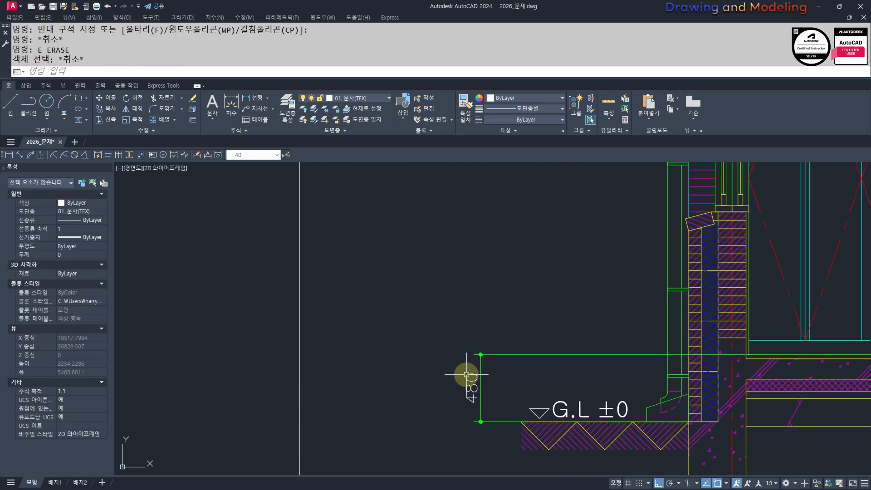
left_click(467, 375)
left_click(460, 334)
type("ㄷ")
key("space")
key("Escape")
key("Escape")
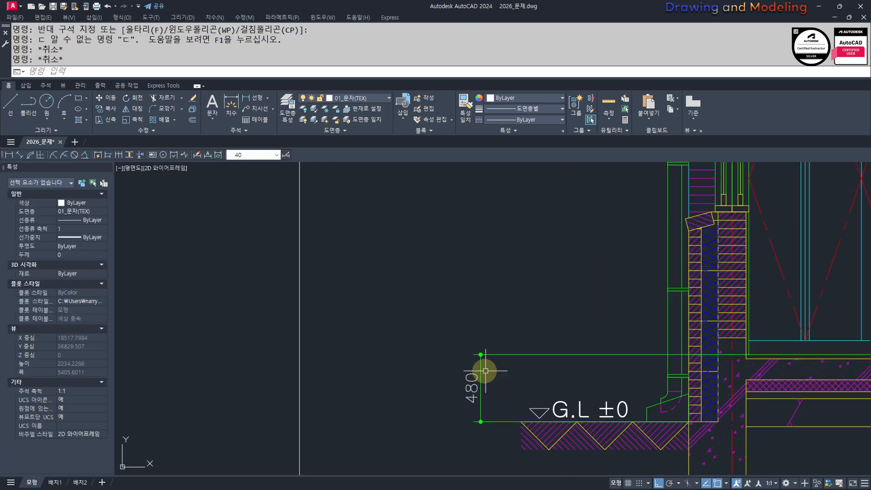
Step: Erase the 480 vertical dimension beside the G.L ground level mark
left_click(485, 370)
left_click(443, 337)
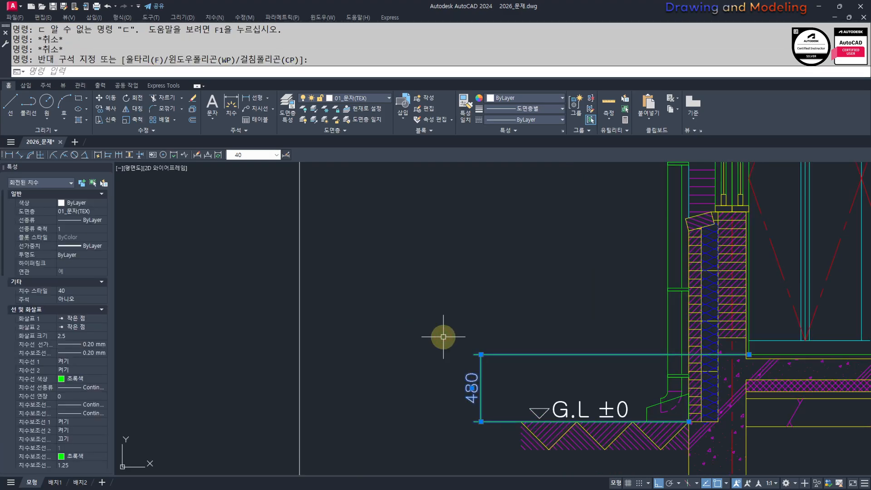
type("e")
key("space")
key("Escape")
key("Escape")
Step: Change the copied text inside the roof slope triangle to 물매
scroll(570, 273, "down", 5)
scroll(579, 262, "up", 4)
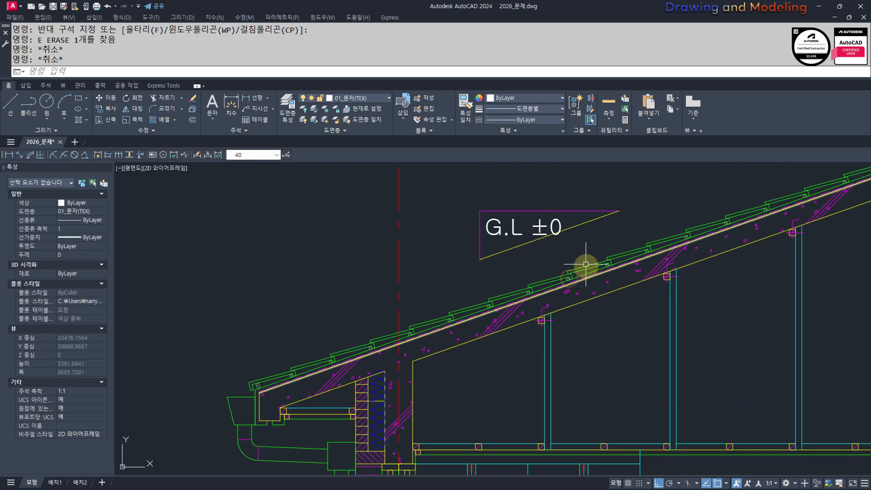
middle_click_drag(517, 240, 540, 285)
left_click(550, 268)
left_click(525, 266)
double_click(524, 266)
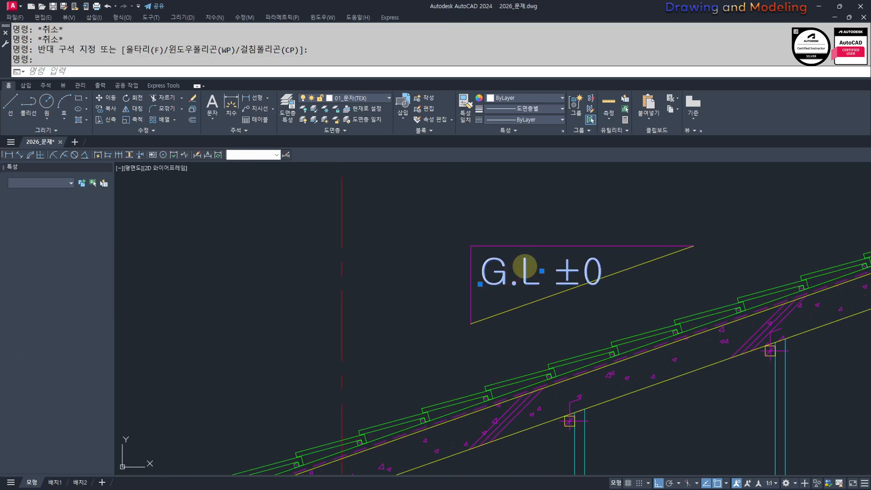
type("ANF")
key("BackSpace")
key("BackSpace")
key("BackSpace")
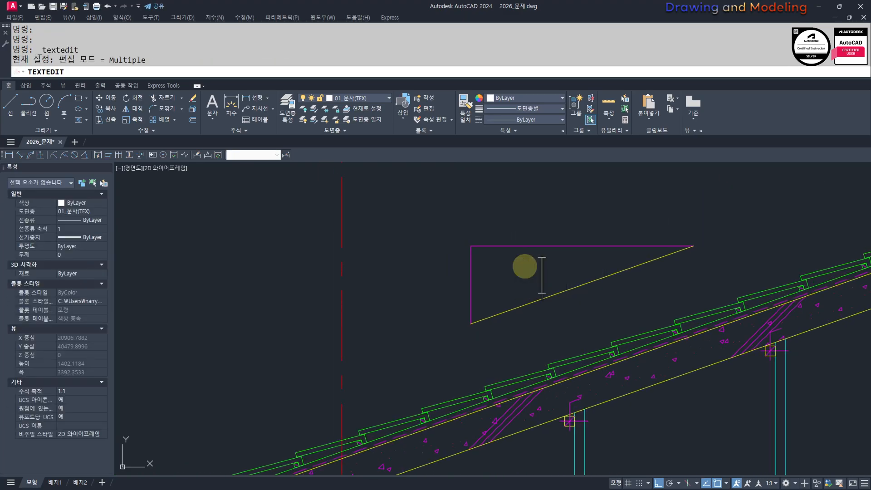
type("묾매")
key("Return")
key("Escape")
key("Escape")
scroll(583, 286, "up", 4)
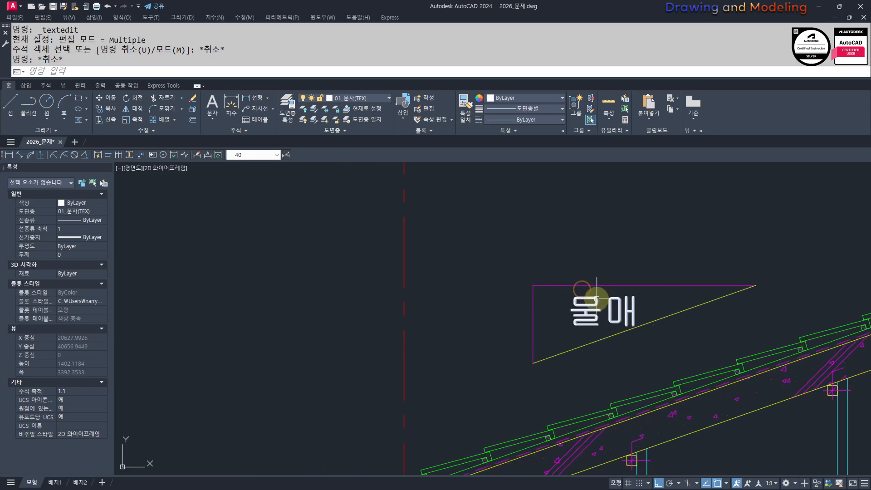
key("space")
left_click(583, 331)
key("Escape")
key("Escape")
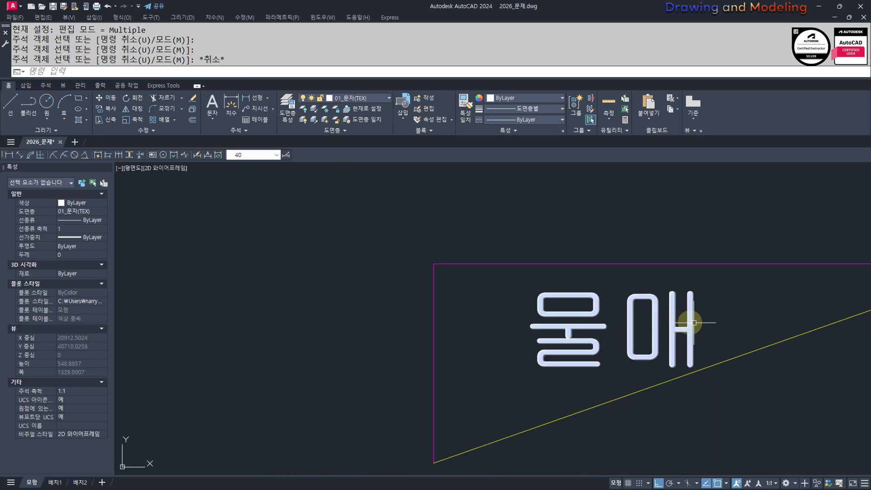
key("Escape")
key("Escape")
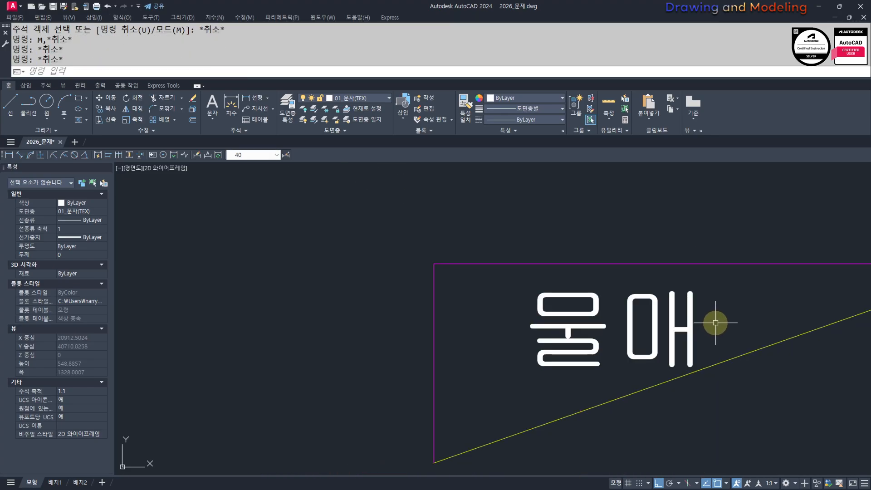
Step: Move the 물매 text left, closer to the vertical side of the slope triangle
type("m")
key("space")
left_click(741, 298)
left_click(604, 320)
key("space")
left_click(603, 320)
left_click(538, 318)
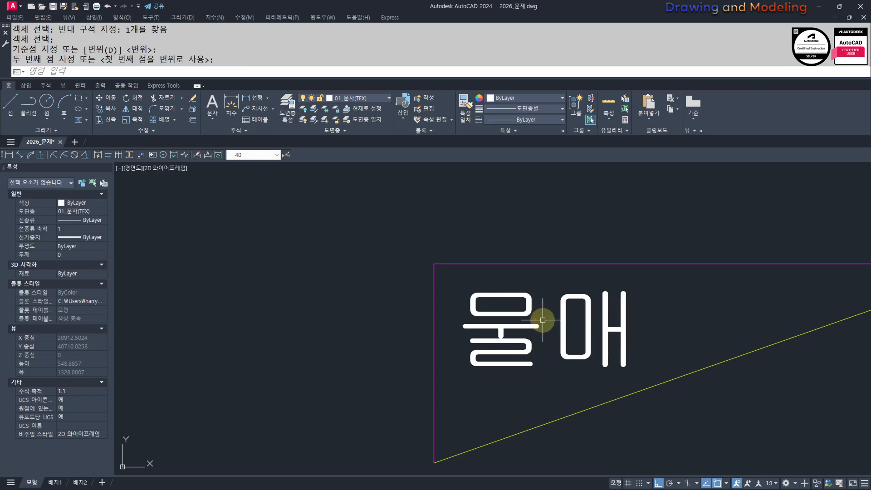
key("Escape")
key("Escape")
Step: Copy the 물매 text once above the slope triangle and once to the left of its vertical side
type("cc")
key("space")
left_click(656, 292)
left_click(583, 331)
key("space")
left_click(350, 358)
middle_click_drag(357, 264, 365, 342)
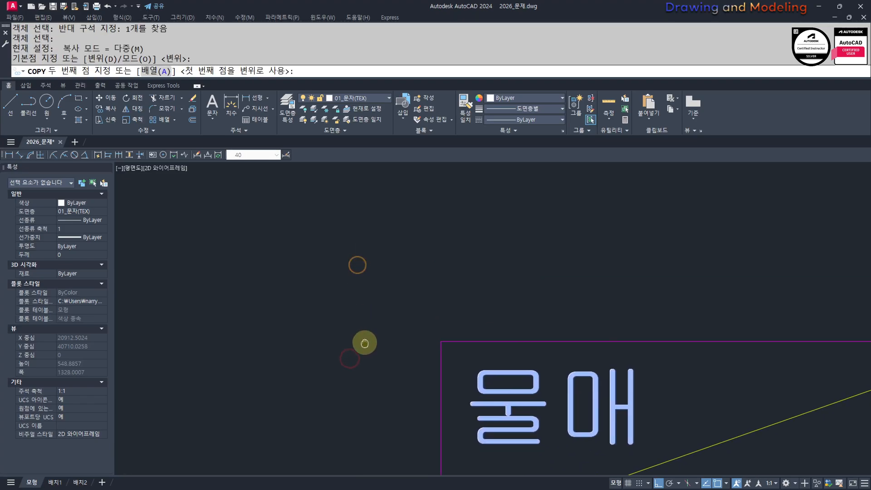
left_click(368, 311)
middle_click_drag(292, 385, 535, 354)
left_click(394, 442)
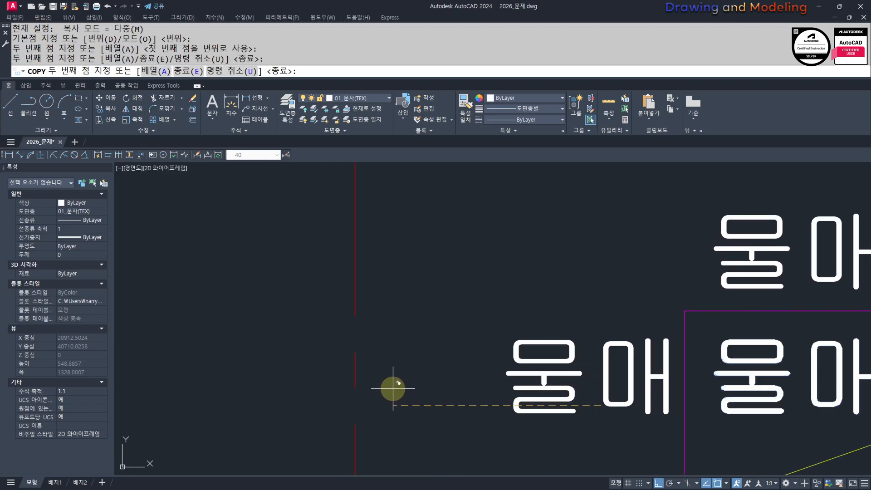
key("Escape")
key("Escape")
Step: Change the text copy left of the slope triangle to 3.5
left_click(637, 341)
double_click(630, 346)
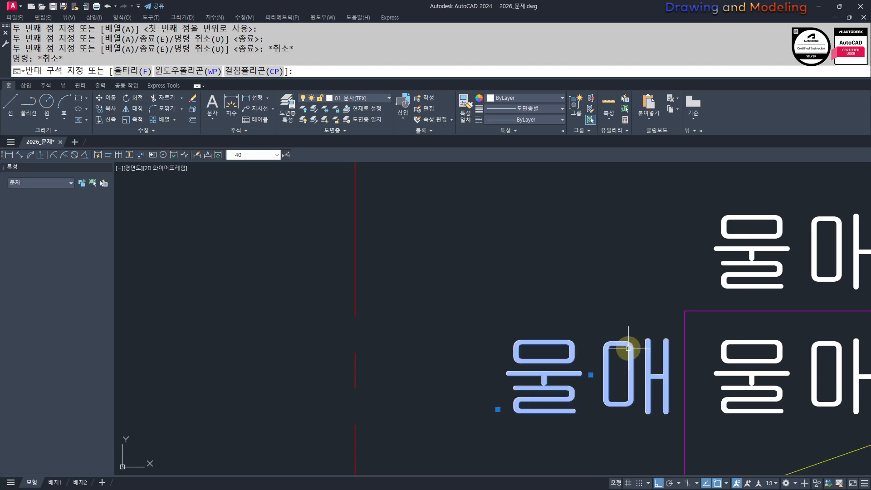
type("3.5")
key("Return")
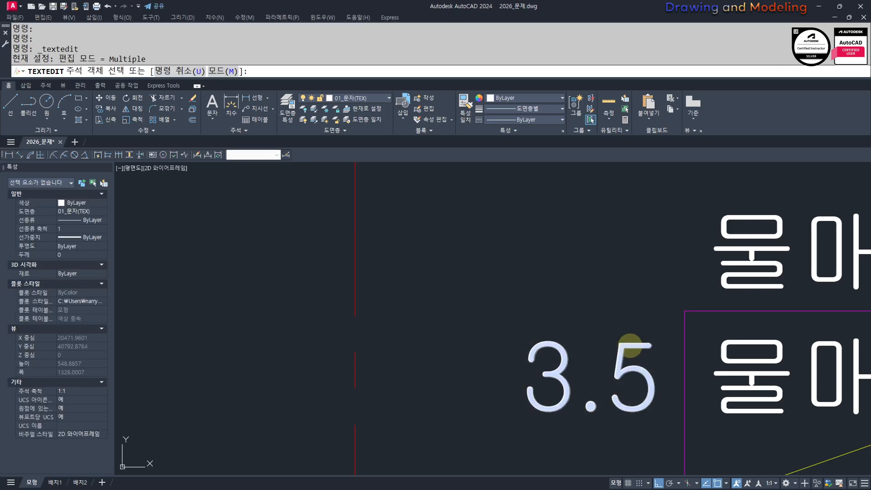
Step: Change the text copy above the slope triangle to 10
scroll(562, 301, "down", 2)
left_click(696, 272)
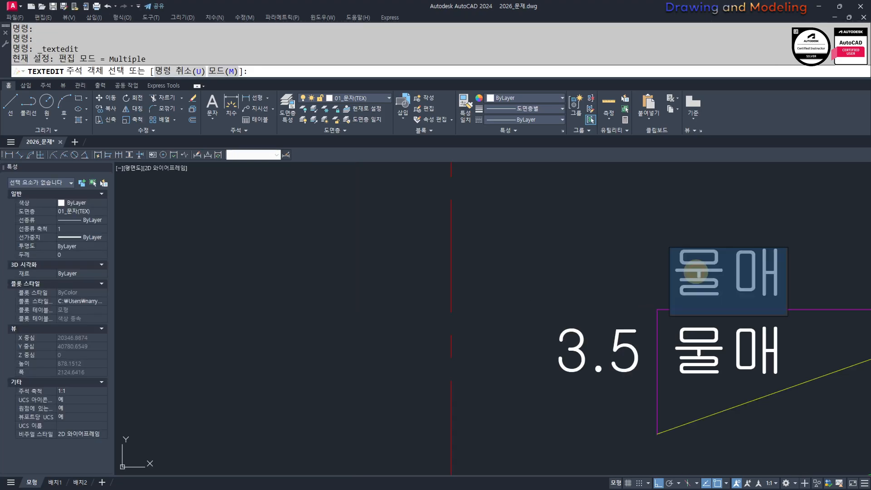
type("10")
key("Return")
key("Escape")
key("Escape")
Step: Shift the 10 label slightly to the right along the top edge of the slope triangle
middle_click_drag(731, 297, 682, 302)
type("m")
left_click(745, 251)
left_click(666, 278)
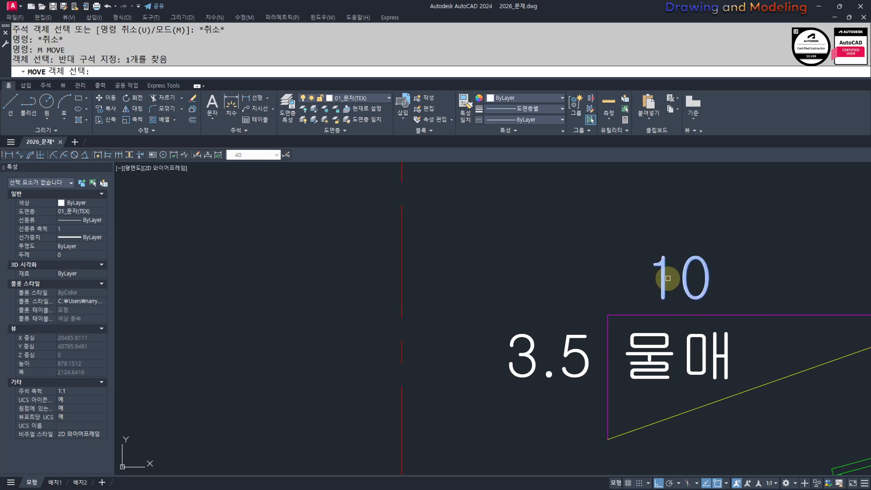
key("space")
left_click(715, 232)
left_click(735, 219)
key("space")
left_click(746, 229)
left_click(676, 288)
key("space")
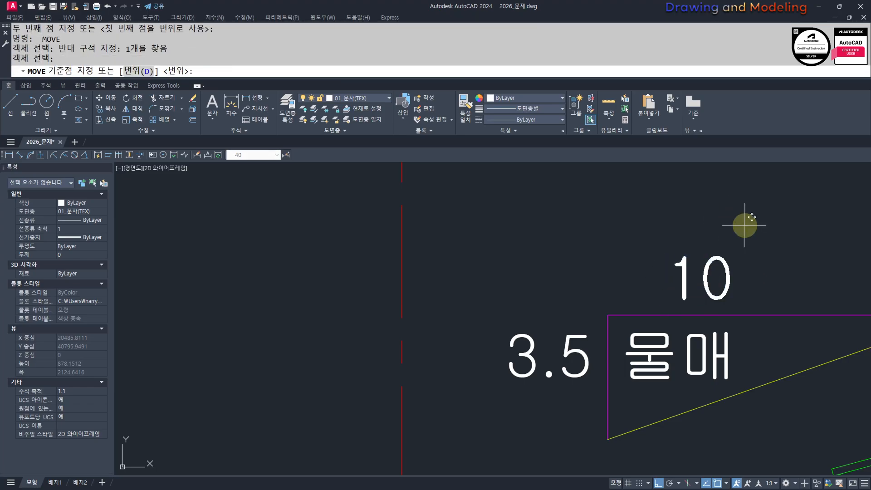
left_click(743, 225)
left_click(745, 225)
key("space")
left_click(692, 280)
left_click(766, 220)
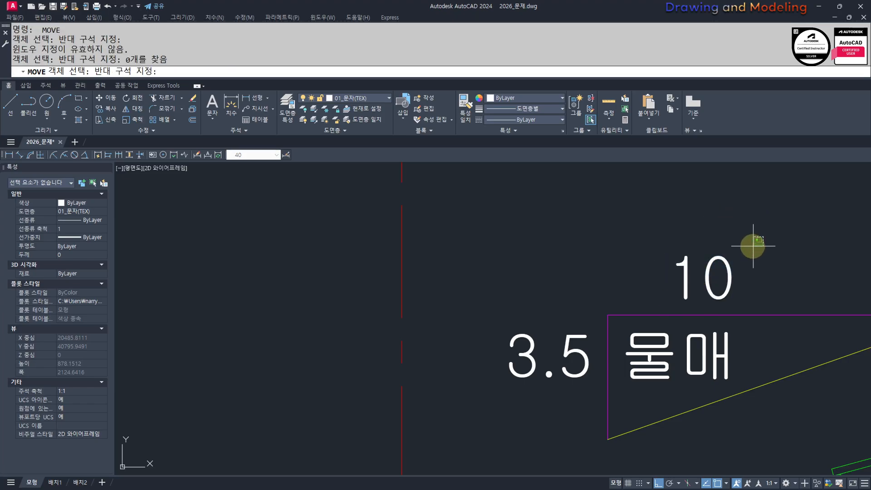
key("space")
left_click(774, 221)
left_click(773, 225)
key("Escape")
Step: Move the slope triangle together with its 10, 3.5 and 물매 labels freely, with ortho off, to adjust its position above the roof
scroll(501, 327, "down", 5)
scroll(486, 281, "up", 3)
left_click(593, 359)
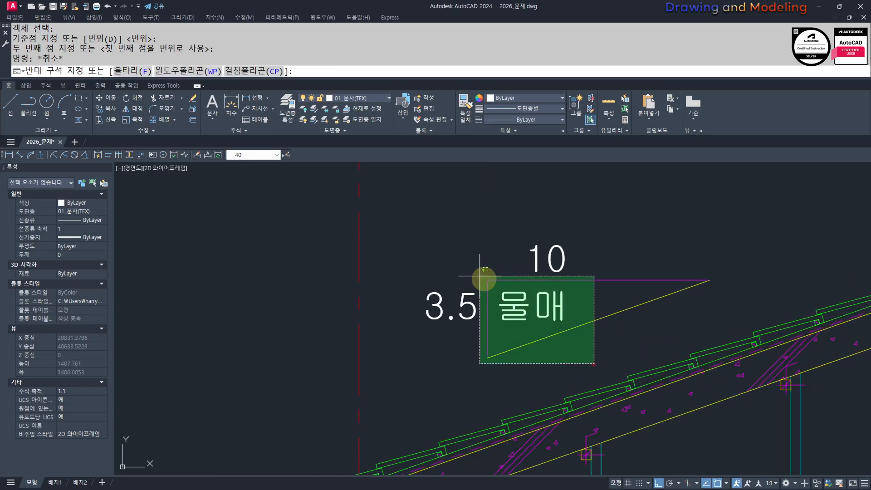
left_click(408, 254)
type("M")
key("space")
left_click(684, 237)
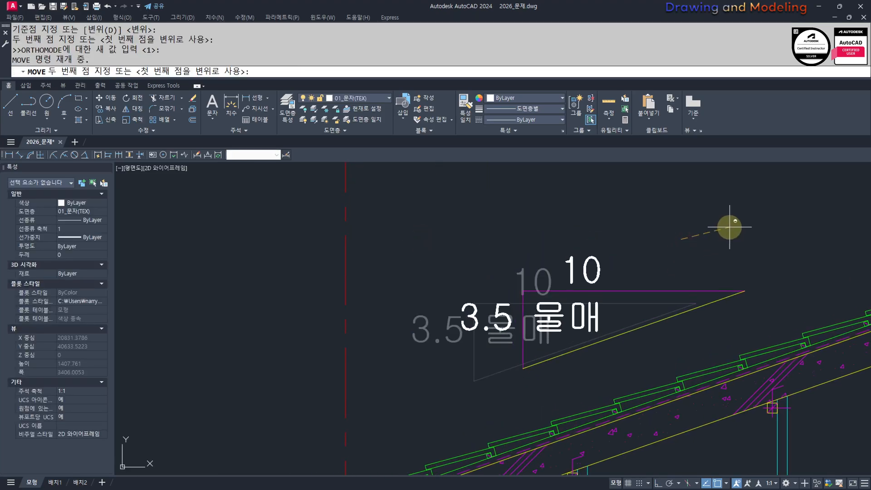
scroll(727, 225, "up", 1)
left_click(665, 237)
key("Escape")
key("Escape")
Step: Examine the section drawing, from the roof and slope symbol down to the floor slabs and foundation
scroll(523, 375, "down", 6)
scroll(532, 353, "up", 3)
scroll(589, 359, "down", 3)
middle_click_drag(587, 360, 484, 348)
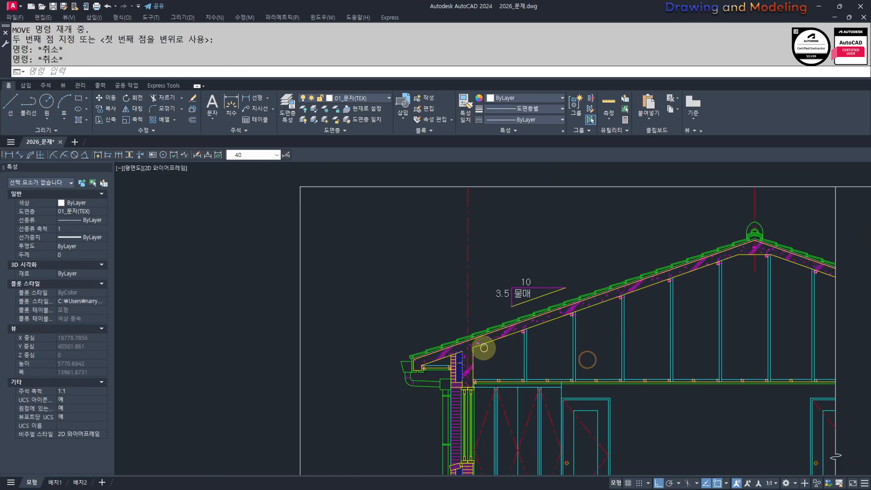
scroll(497, 324, "up", 5)
middle_click_drag(501, 311, 520, 317)
scroll(526, 328, "down", 5)
middle_click_drag(529, 345, 526, 343)
scroll(526, 343, "down", 4)
scroll(491, 321, "up", 2)
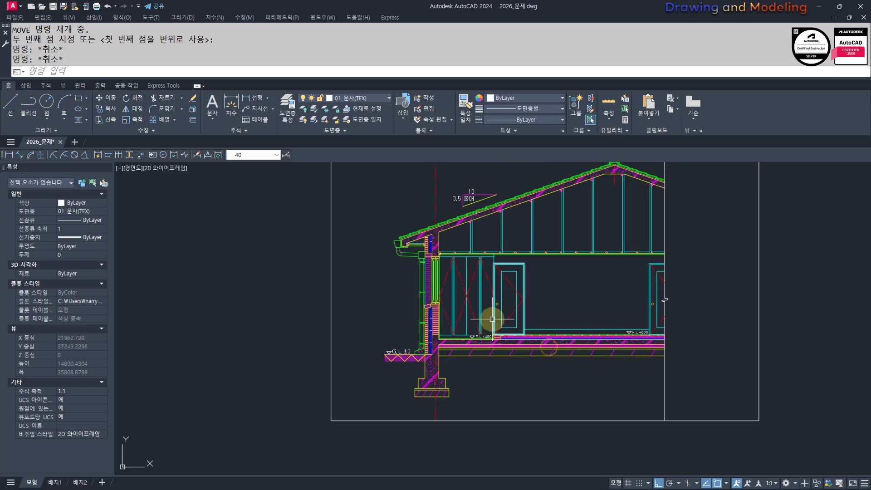
middle_click_drag(492, 320, 521, 334)
middle_click_drag(535, 388, 595, 389)
scroll(570, 389, "up", 3)
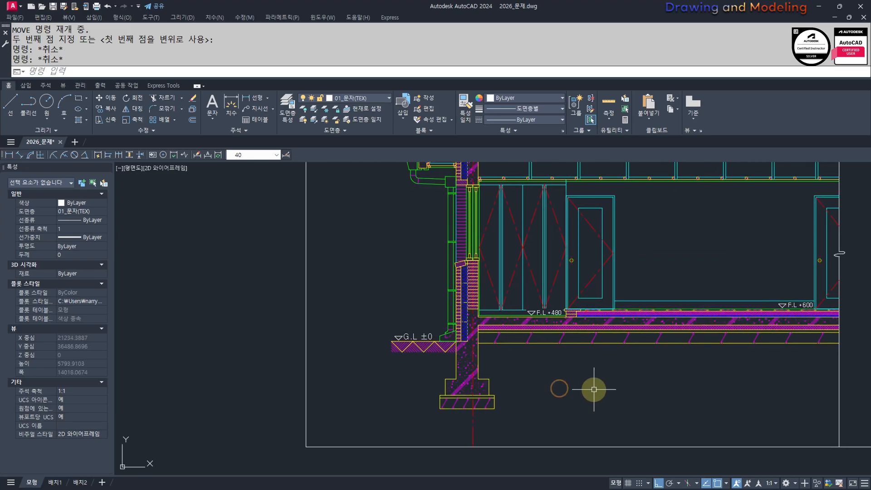
scroll(568, 376, "down", 3)
mouse_move(540, 356)
middle_mouse_down()
mouse_move(540, 385)
mouse_move(574, 389)
middle_mouse_up()
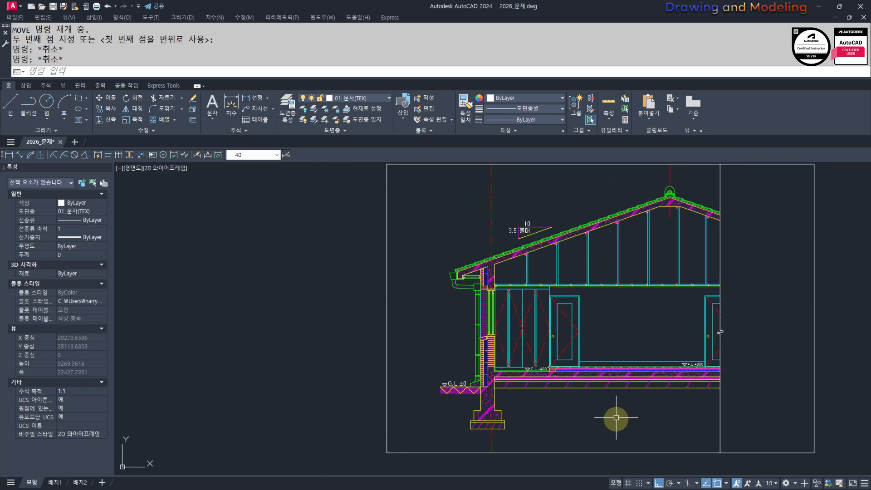
Step: Draw a vertical line right of the door, from inside the room down through the floor layers to below the slab
key("Return")
scroll(617, 414, "up", 2)
left_click(582, 293)
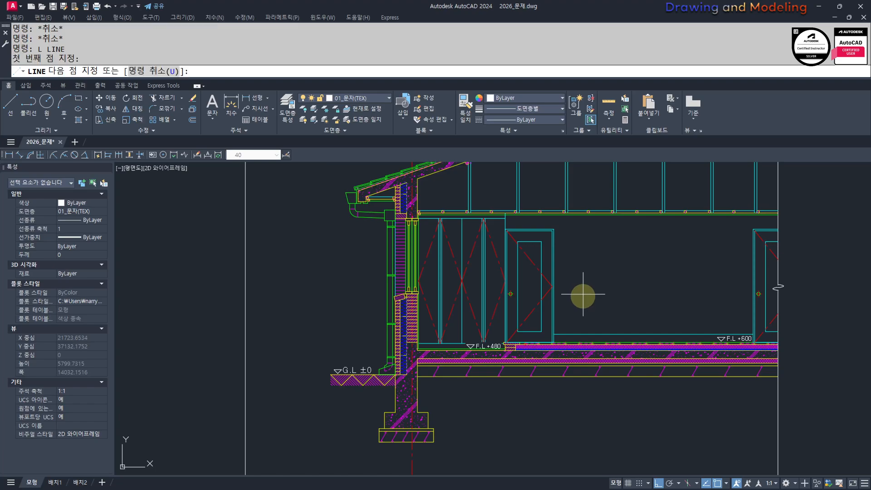
left_click(583, 421)
key("Escape")
key("Escape")
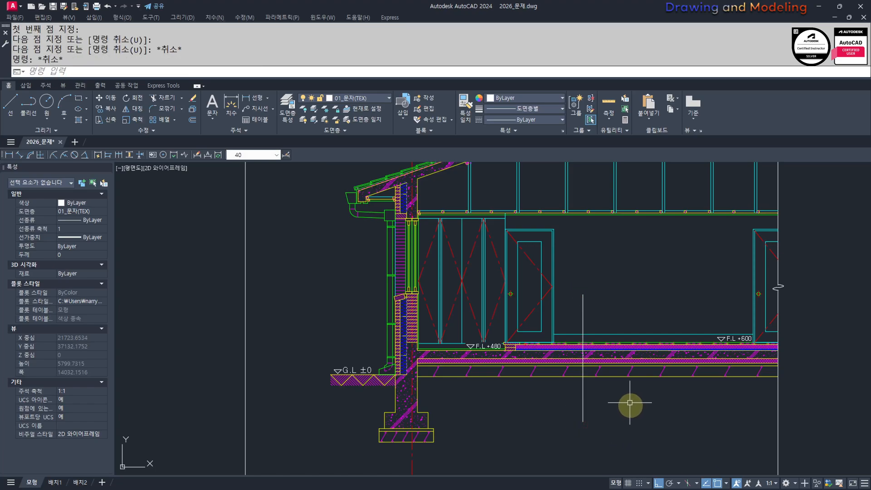
Step: Draw a horizontal line 50 long to the right from the top end of the vertical leader line
scroll(587, 300, "up", 3)
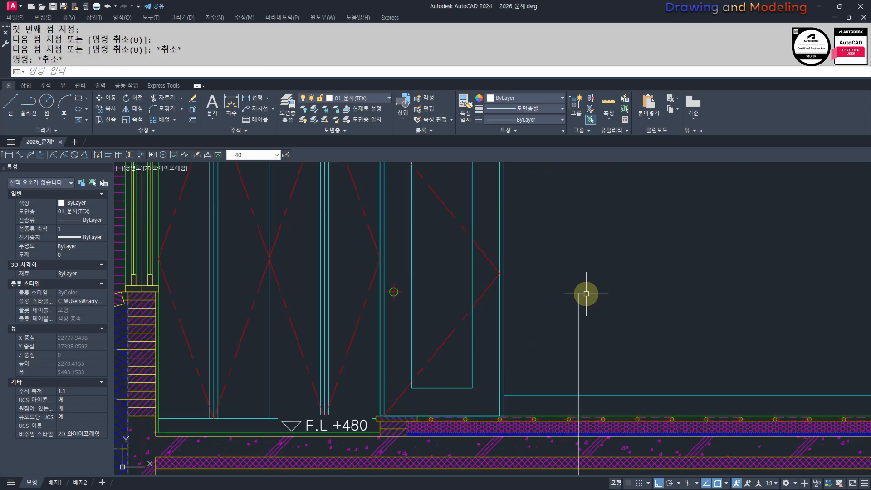
type("l")
key("Return")
left_click(576, 293)
type("50")
key("Return")
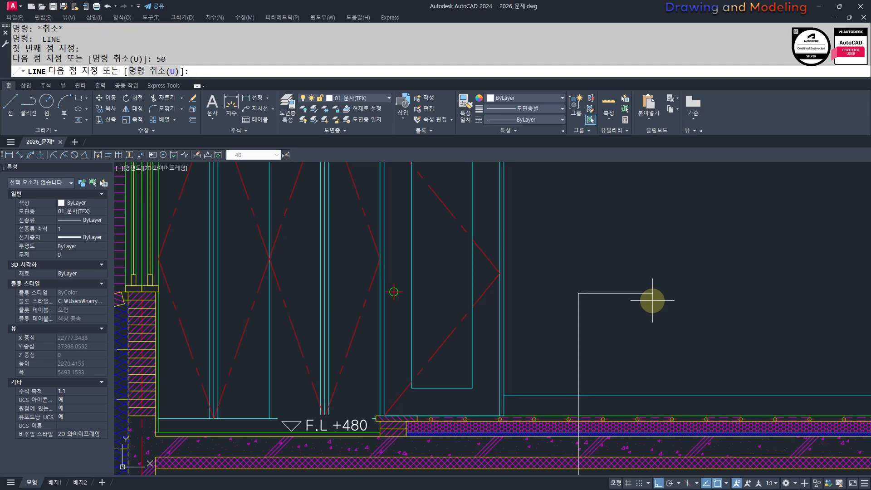
key("Escape")
key("Escape")
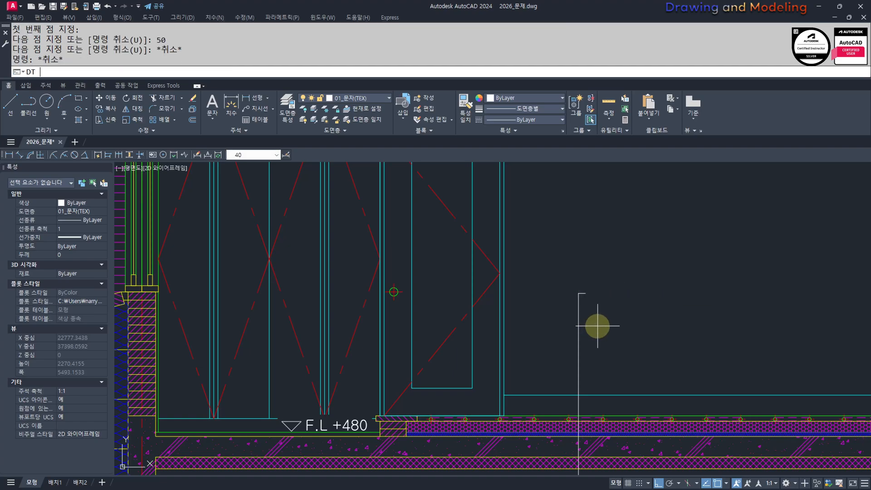
Step: Set the single-line text justification to middle left (ML) with the insertion point at the short leader line's end
type("DT")
key("Return")
type("j")
key("Return")
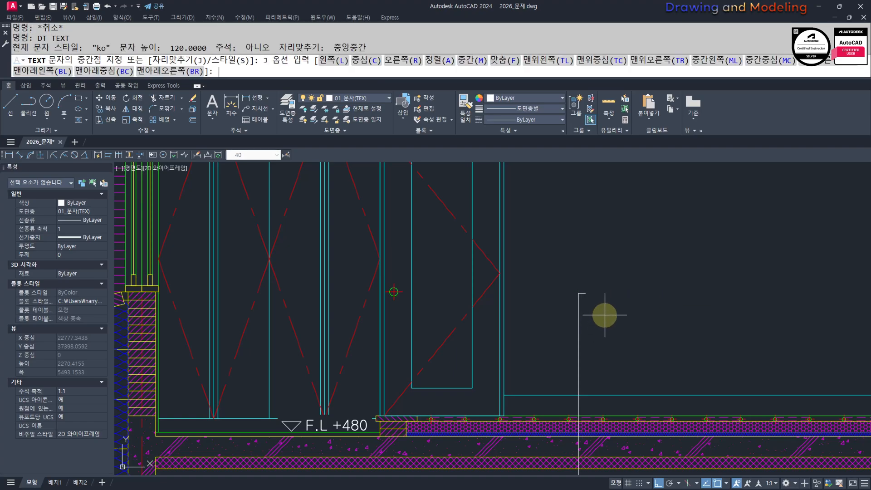
key("Return")
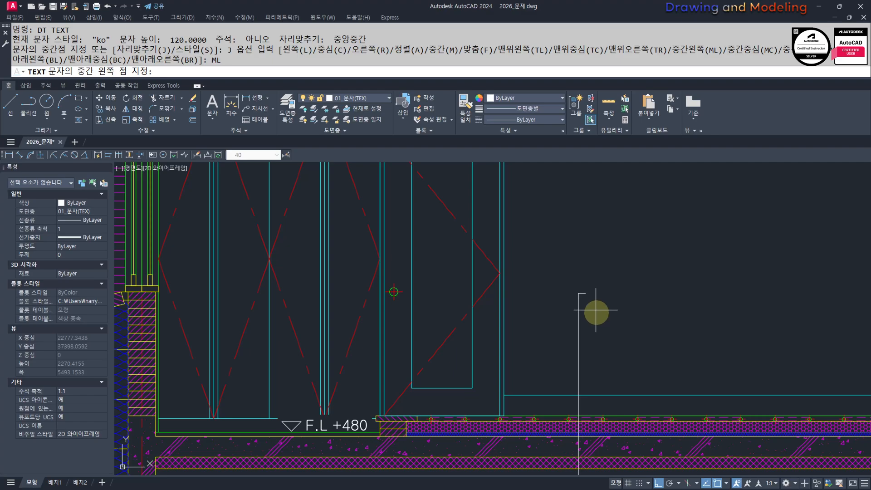
left_click(586, 292)
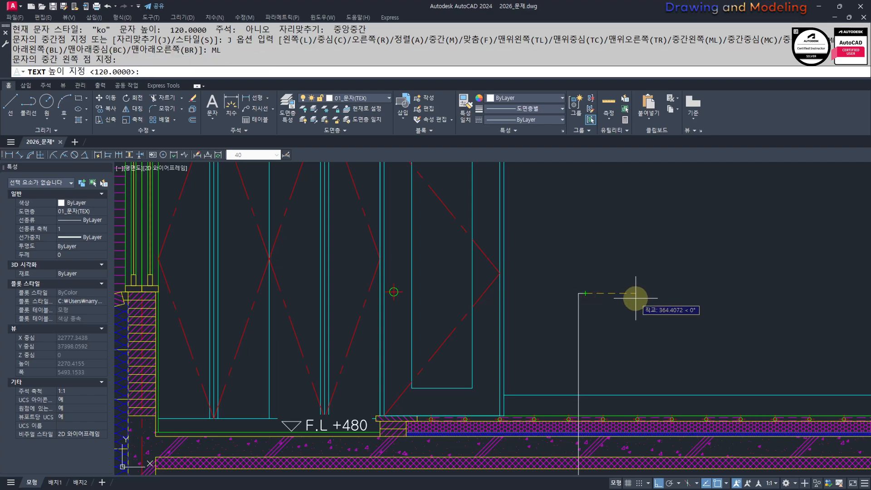
key("Return")
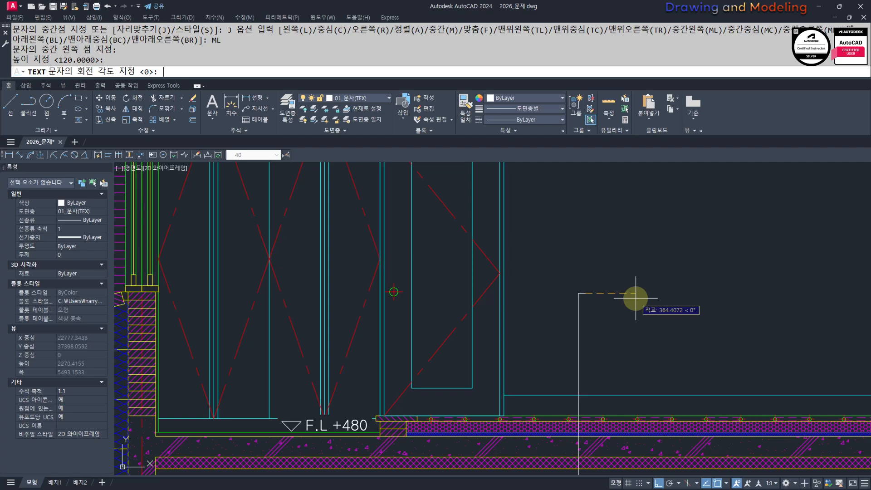
key("Escape")
key("Escape")
key("Escape")
Step: Add the single-line text 지정 강마루 마감 at height 80 and rotation 0, starting from the short leader line's end
key("space")
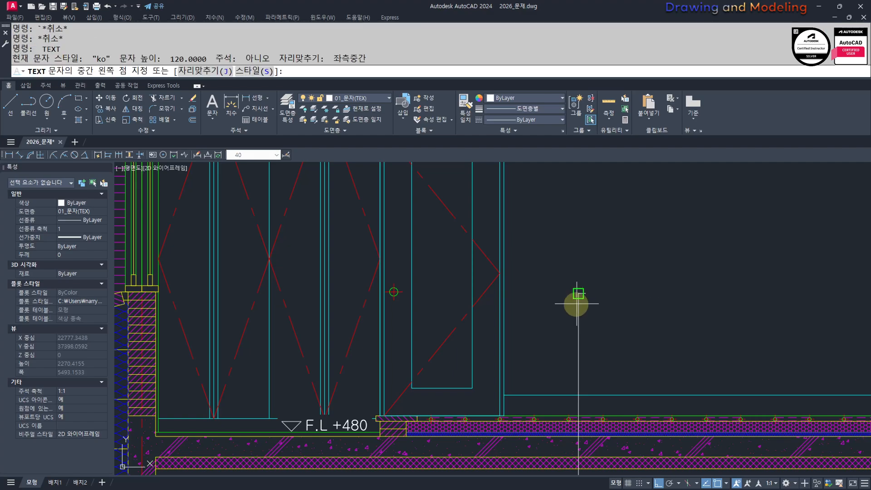
left_click(585, 293)
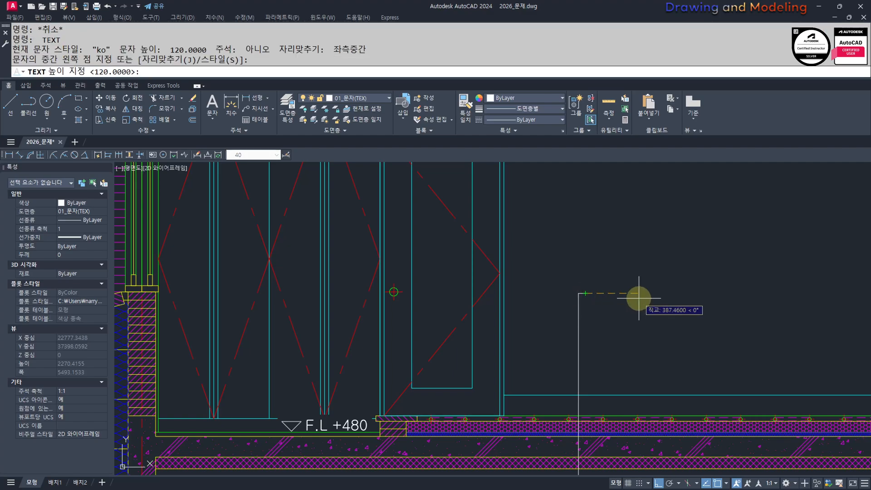
key("Return")
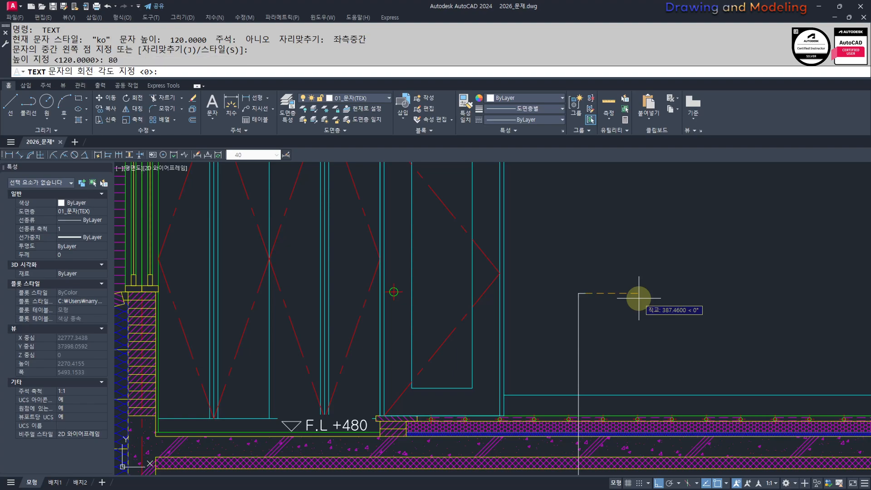
key("Return")
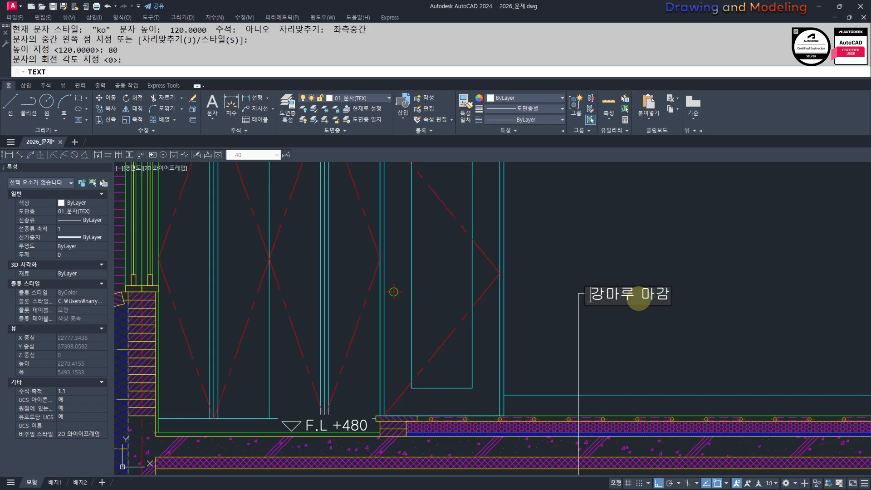
key("Return")
key("Return")
key("Escape")
key("Escape")
key("Escape")
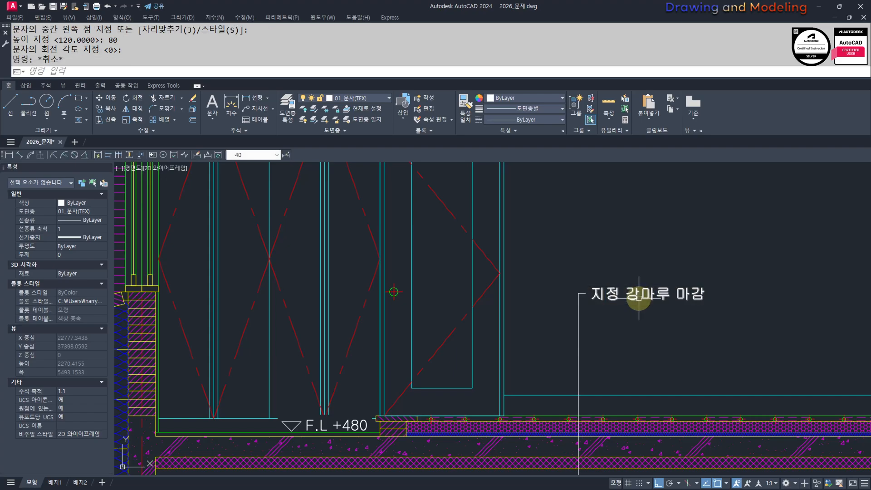
Step: Examine the floor layers crossed by the vertical leader line, from the floor finish down to the slab
mouse_move(685, 325)
middle_mouse_down()
mouse_move(677, 329)
mouse_move(632, 263)
middle_mouse_up()
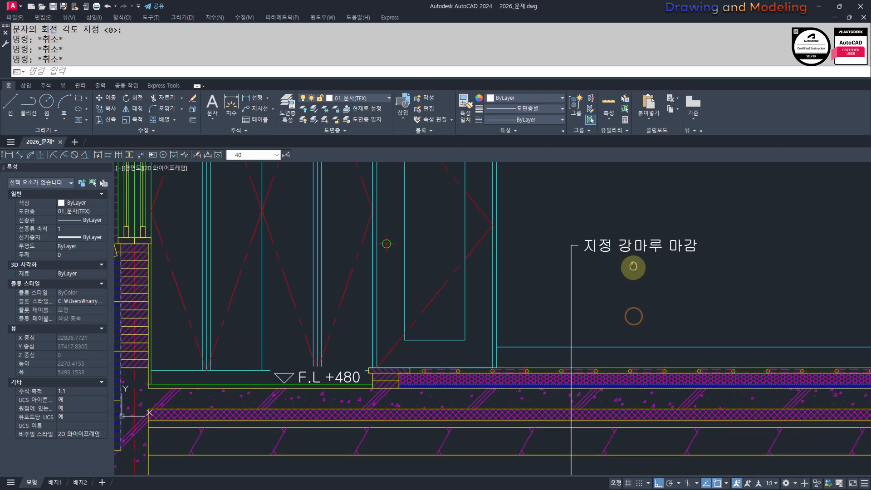
scroll(562, 336, "up", 4)
key("Escape")
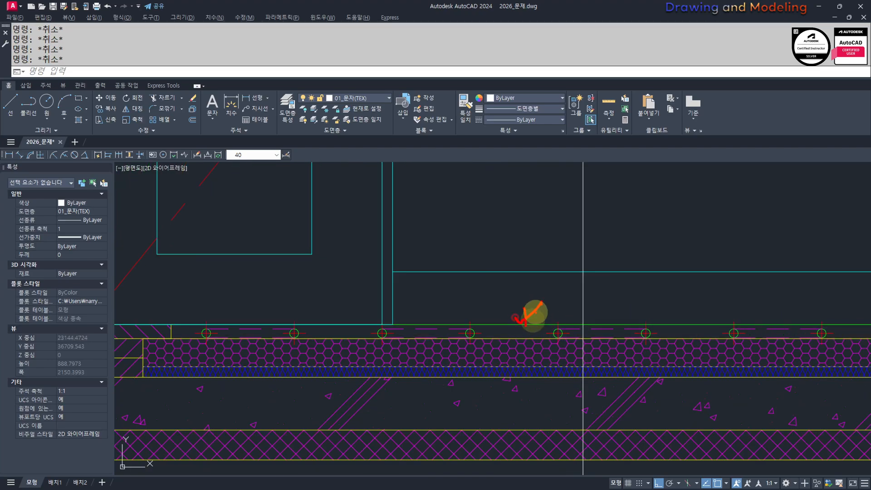
scroll(533, 313, "down", 4)
middle_click_drag(583, 349, 562, 312)
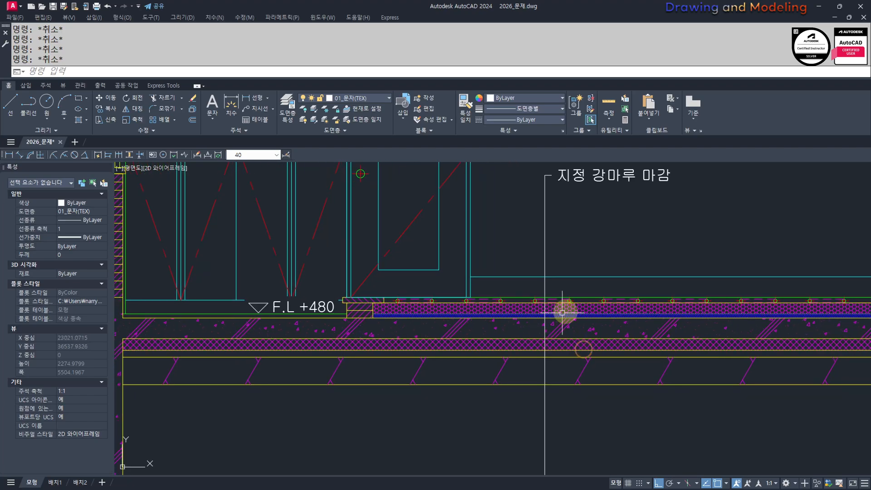
left_click_drag(550, 288, 568, 280)
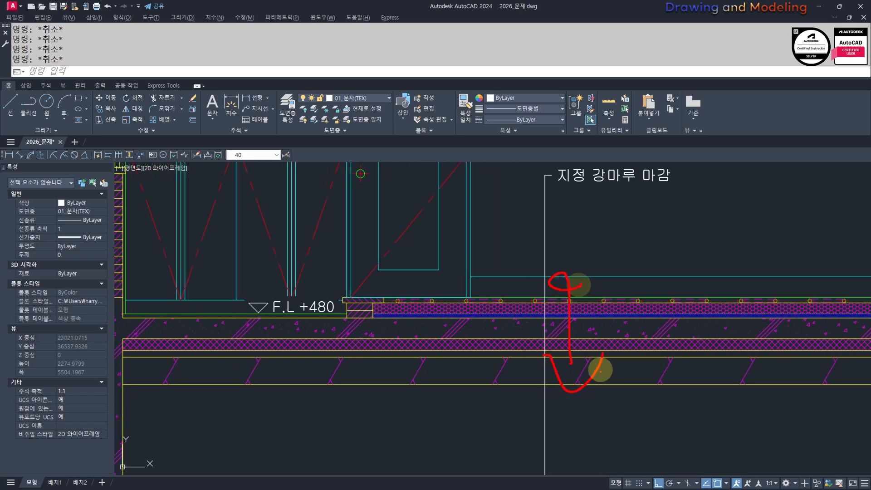
key("Escape")
mouse_move(621, 213)
middle_mouse_down()
mouse_move(606, 245)
mouse_move(611, 269)
mouse_move(610, 259)
middle_mouse_up()
key("space")
left_click(517, 201)
key("Escape")
key("Escape")
left_click(676, 269)
left_click(499, 214)
key("Escape")
key("Escape")
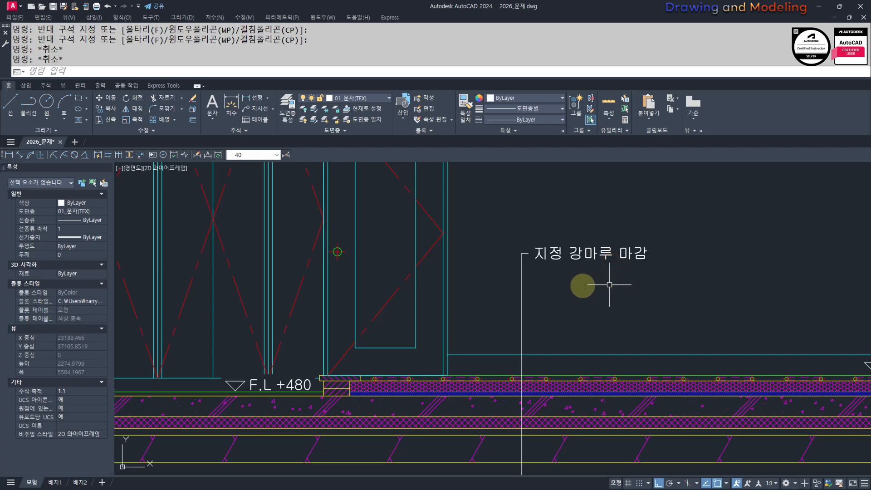
type("ㄴ")
key("Escape")
key("Escape")
type("s")
key("space")
left_click(681, 284)
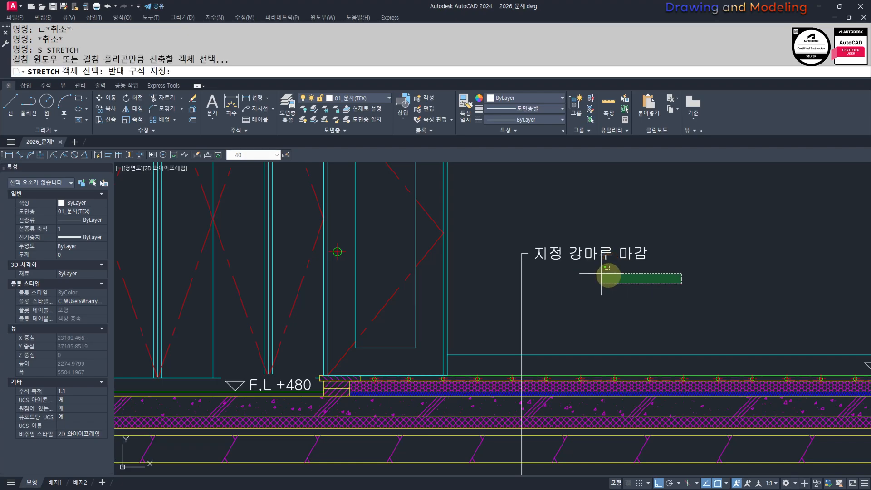
left_click(521, 235)
key("Escape")
key("Escape")
Step: Stretch the vertical leader's top end, the short line and the 지정 강마루 마감 note slightly straight upward
key("space")
left_click(683, 283)
left_click(489, 217)
key("space")
left_click(734, 261)
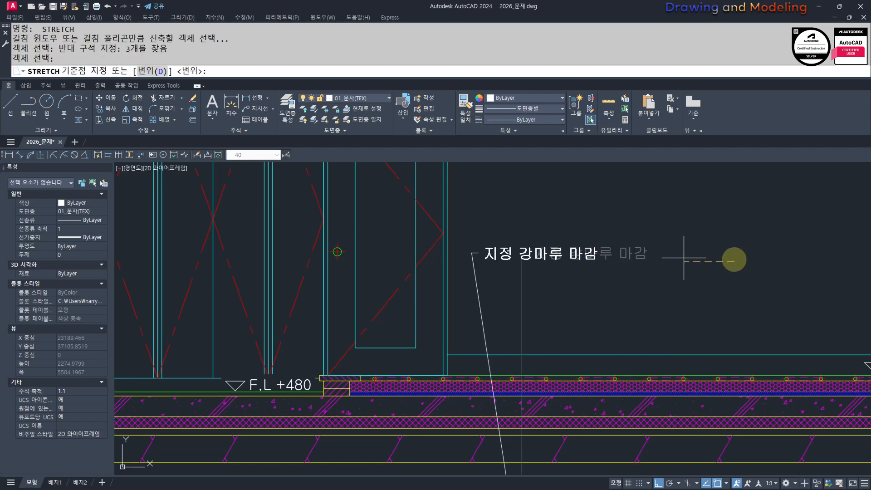
left_click(734, 247)
key("Escape")
key("Escape")
Step: Copy the short leader line and its note downward as an array of 5 items spaced 120 apart
left_click(502, 218)
left_click(694, 260)
middle_click_drag(561, 253, 577, 261)
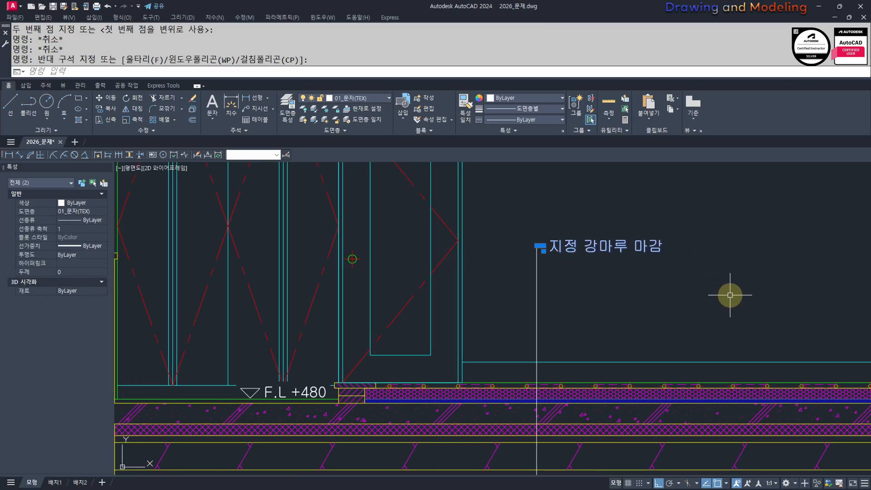
type("cc")
key("space")
left_click(725, 222)
type("a")
key("space")
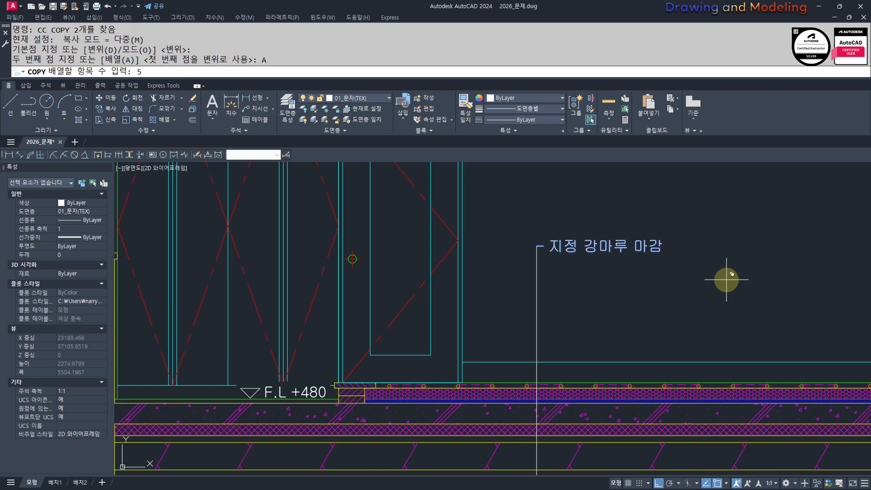
type("5")
key("space")
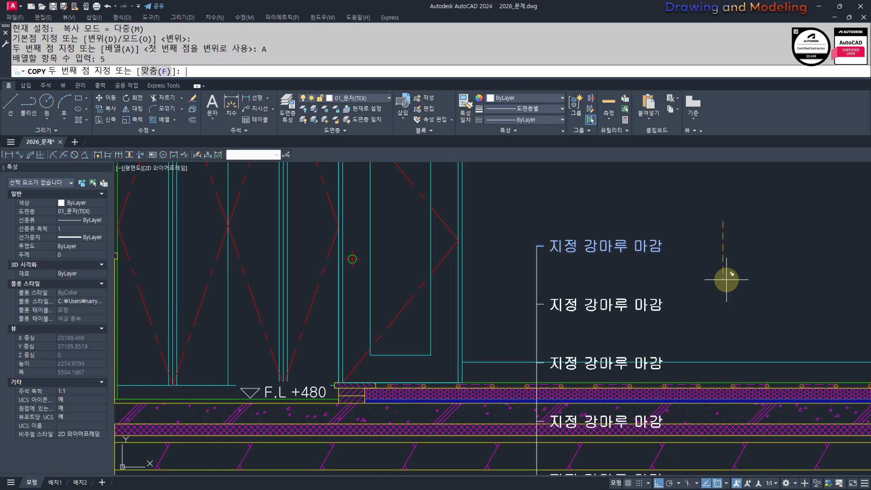
type("120")
key("space")
key("Escape")
key("Escape")
key("Escape")
Step: Change the second note from the top of the leader to THK40 보호모르타르
mouse_move(624, 306)
middle_mouse_down()
mouse_move(650, 312)
mouse_move(580, 280)
middle_mouse_up()
scroll(540, 290, "up", 2)
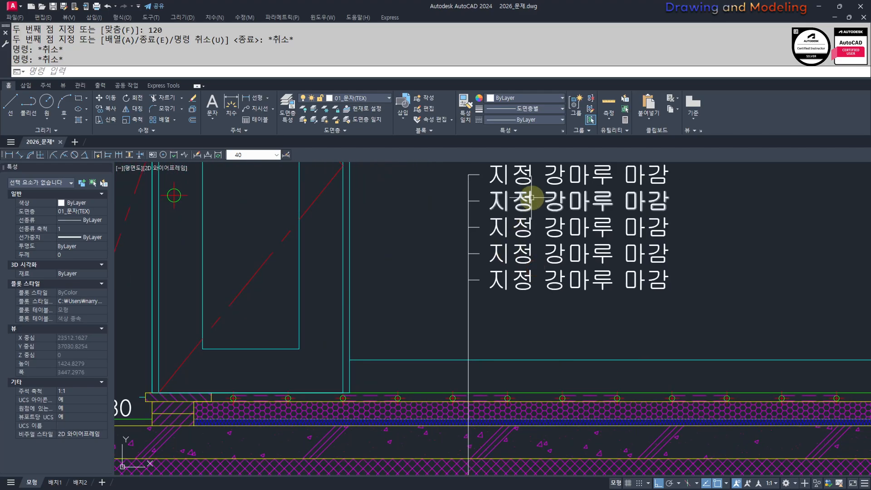
left_click(542, 206)
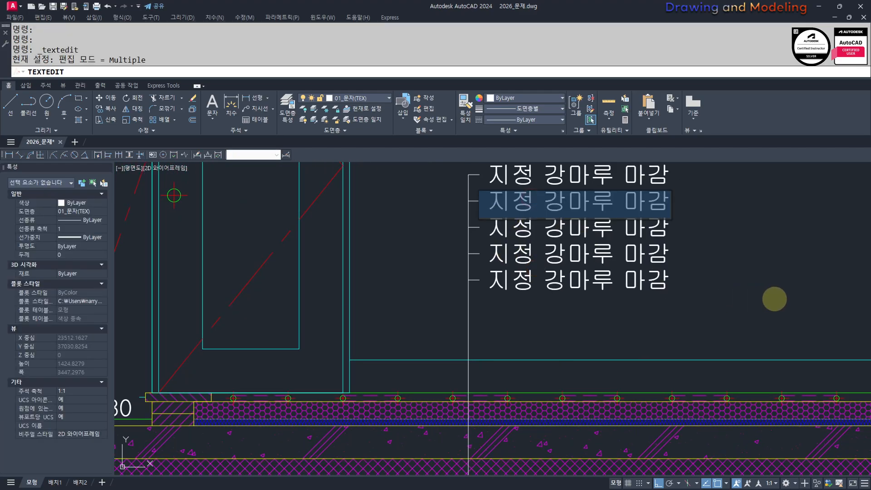
type("THK40")
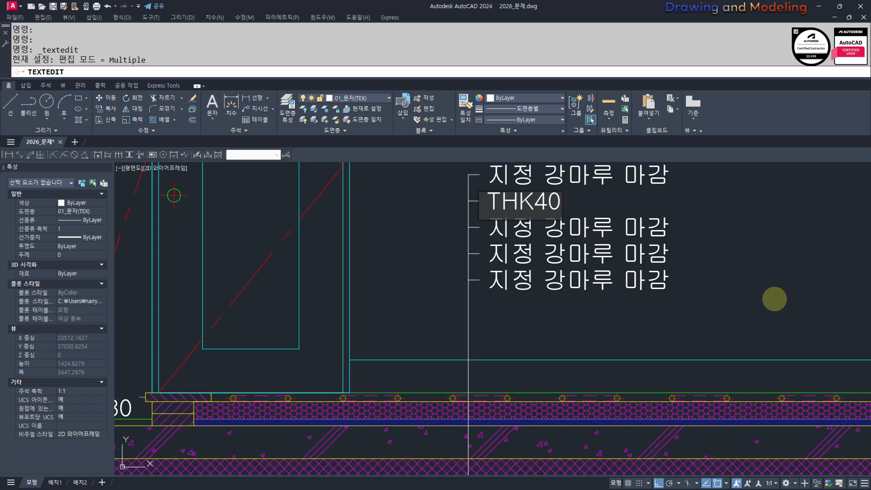
type("보호모르타르")
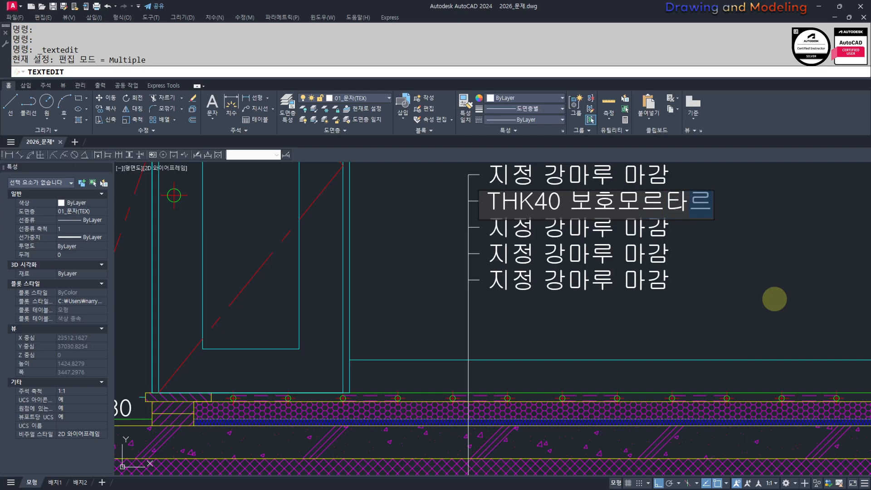
key("Return")
Step: Change the third leader note to Ø25@250 온수파이프, using the special diameter character
left_click(553, 227)
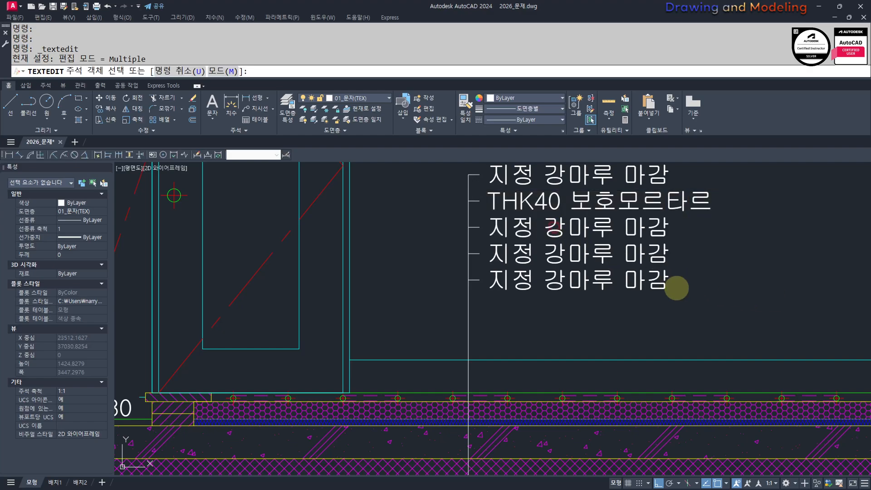
key("BackSpace")
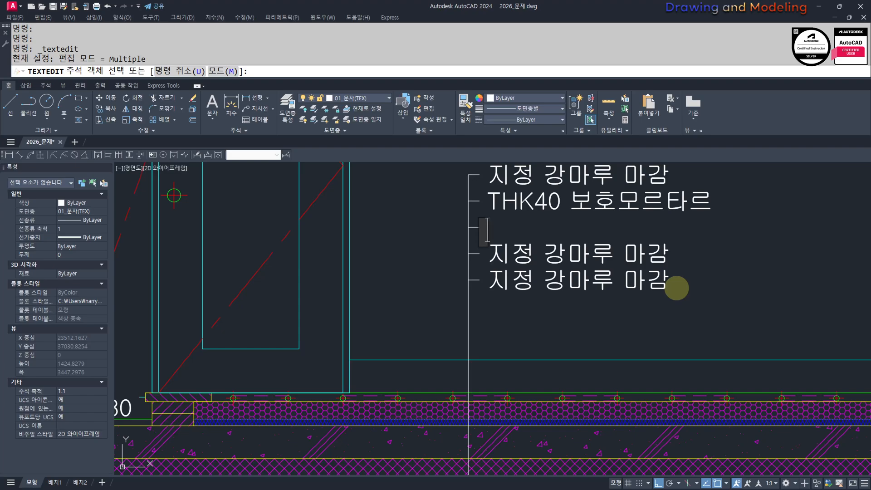
type("ㄲ")
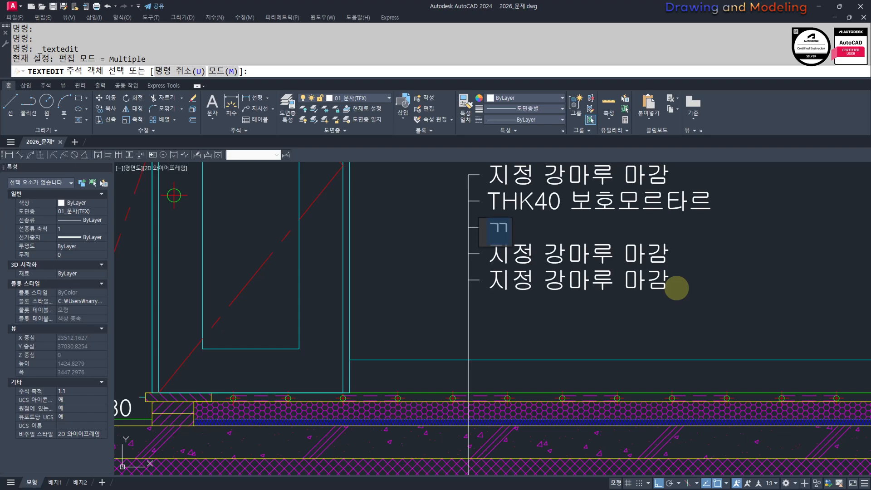
key("Hangul_Hanja")
key("8")
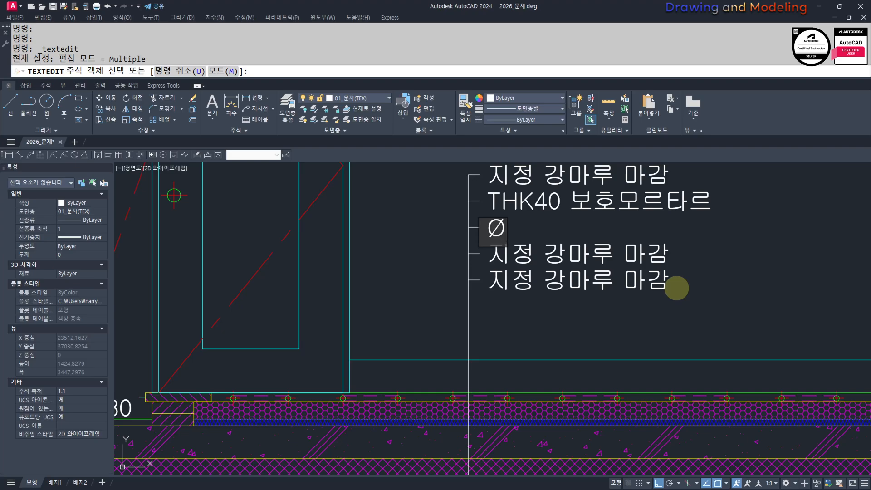
type("25")
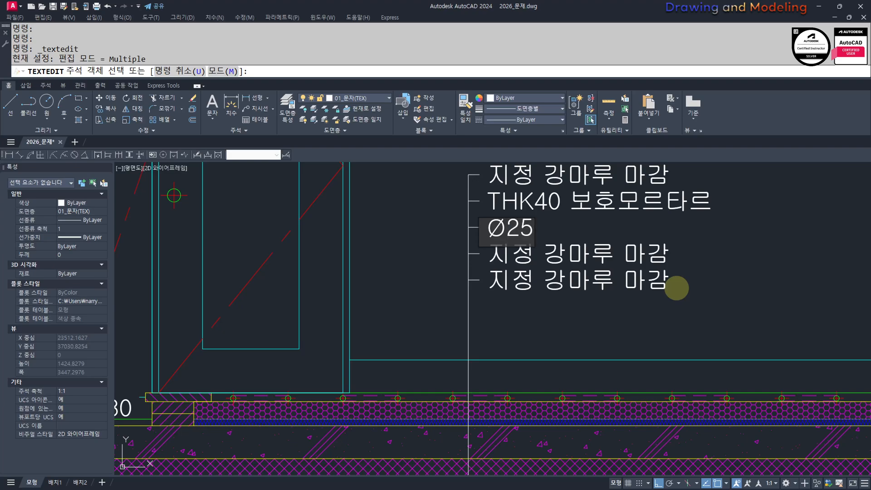
type("@250")
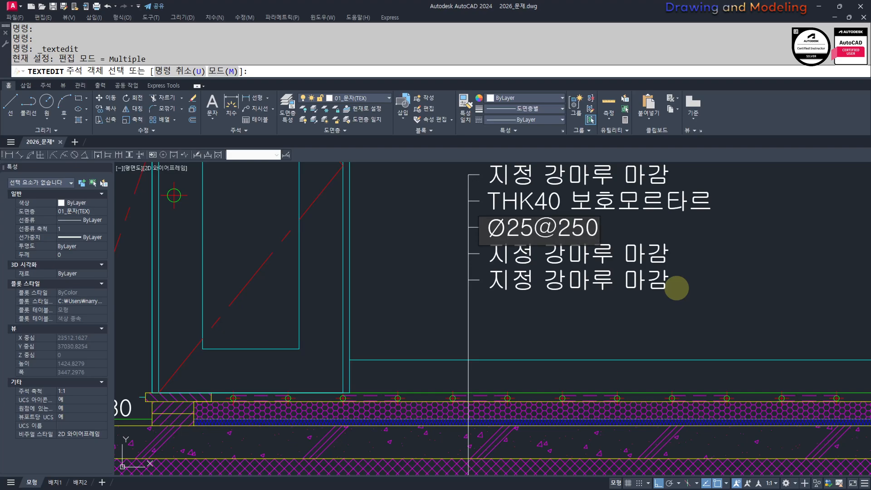
type(" DHS")
key("BackSpace")
key("BackSpace")
key("BackSpace")
key("Hangul")
type("온숲")
type("파이프")
key("Return")
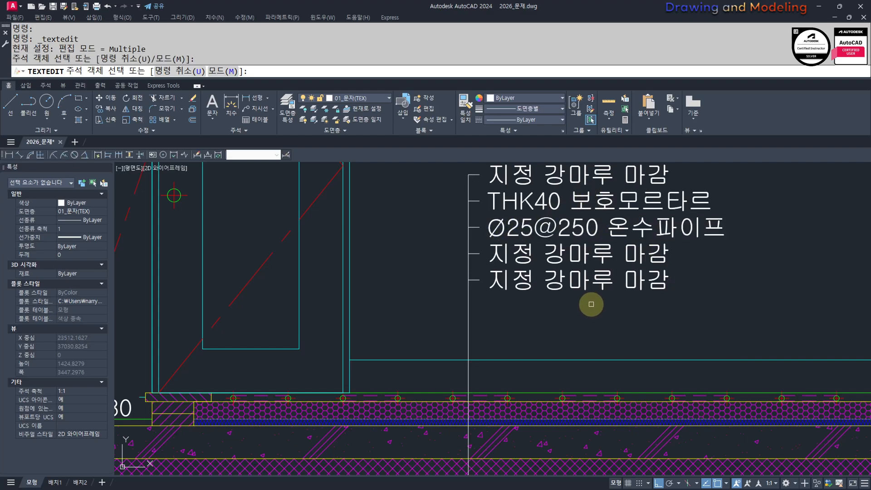
Step: Change the fourth leader note to THK80 경량기포콘크리트
left_click(749, 291)
key("BackSpace")
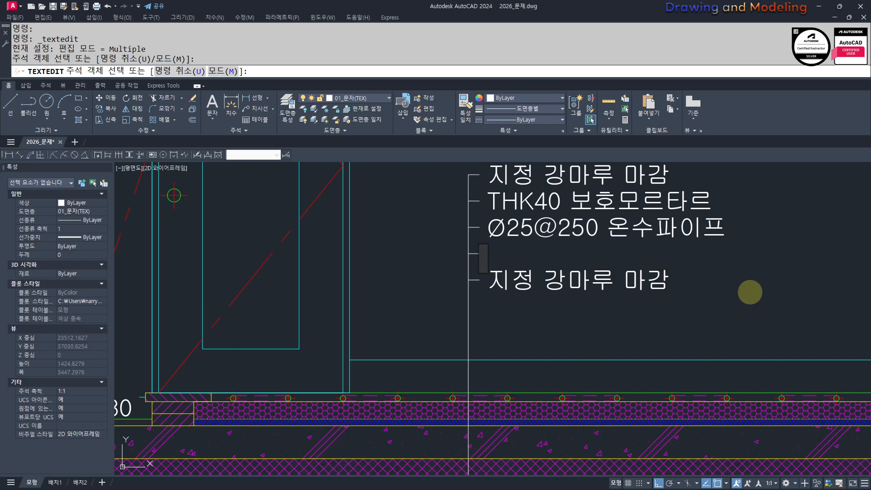
type("THK80")
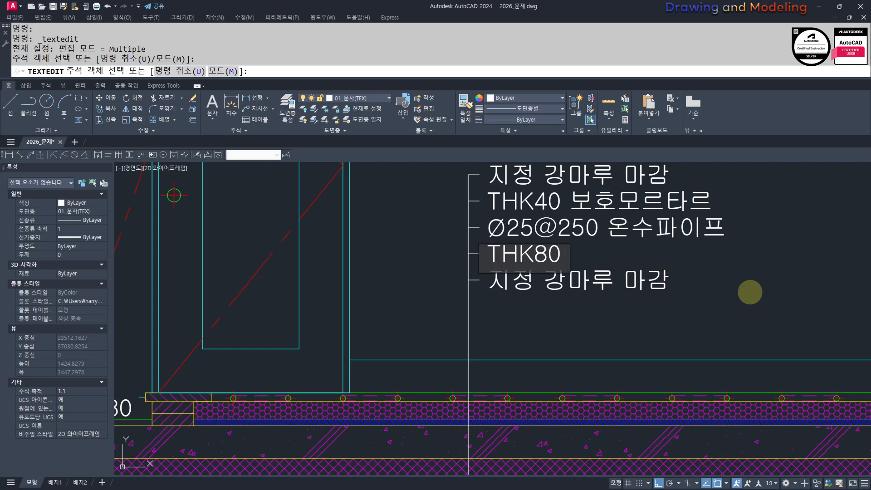
type(" RUDFI")
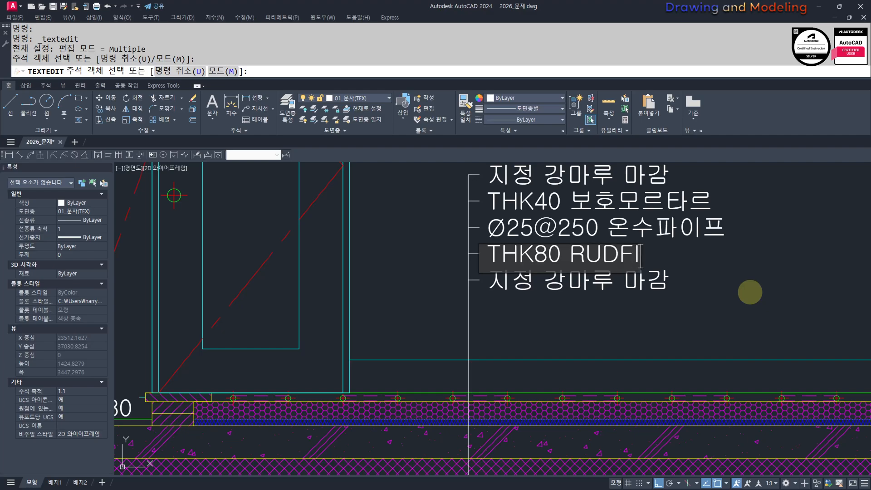
key("BackSpace")
key("BackSpace")
key("BackSpace")
key("BackSpace")
key("BackSpace")
type("ㄱ경량기포콘크리트")
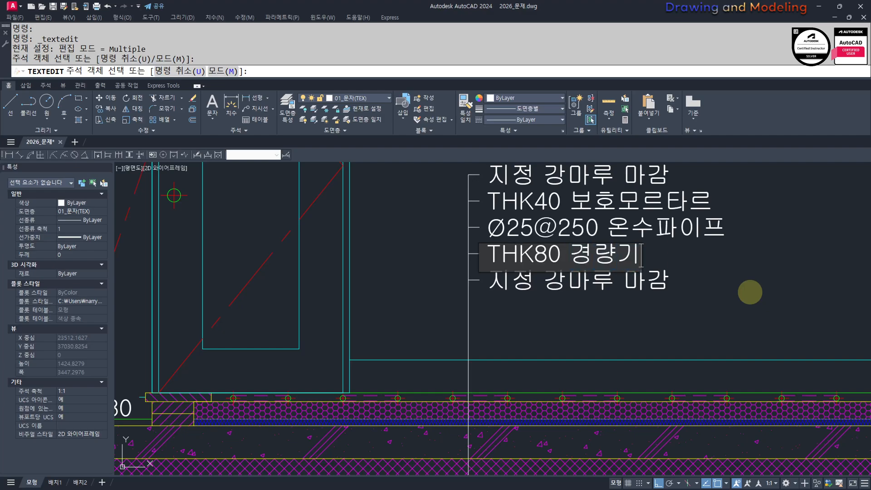
key("Return")
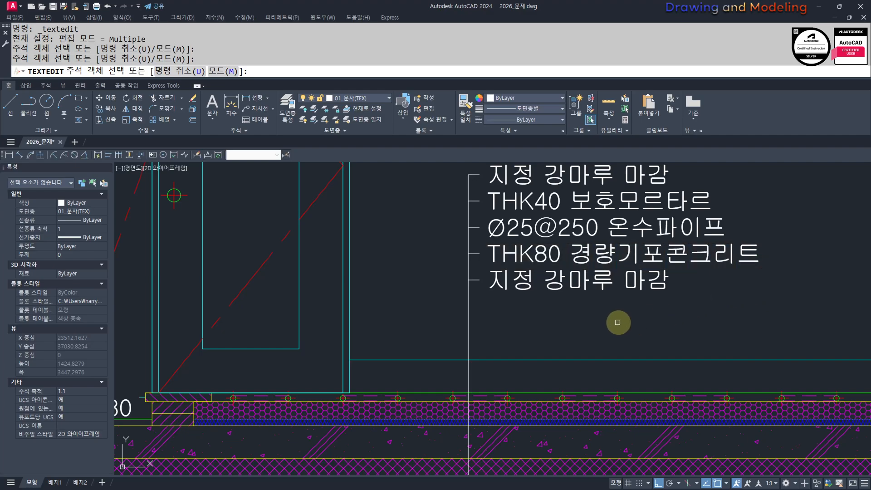
Step: Change the fifth leader note to THK30 완충재 and finish the text editing
scroll(608, 322, "up", 3)
scroll(525, 333, "down", 3)
left_click(603, 274)
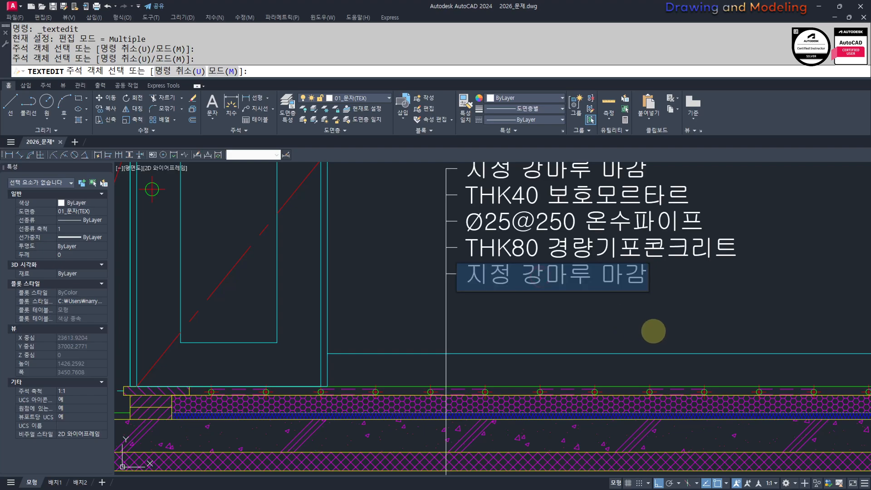
type("쇼")
key("BackSpace")
type("THK")
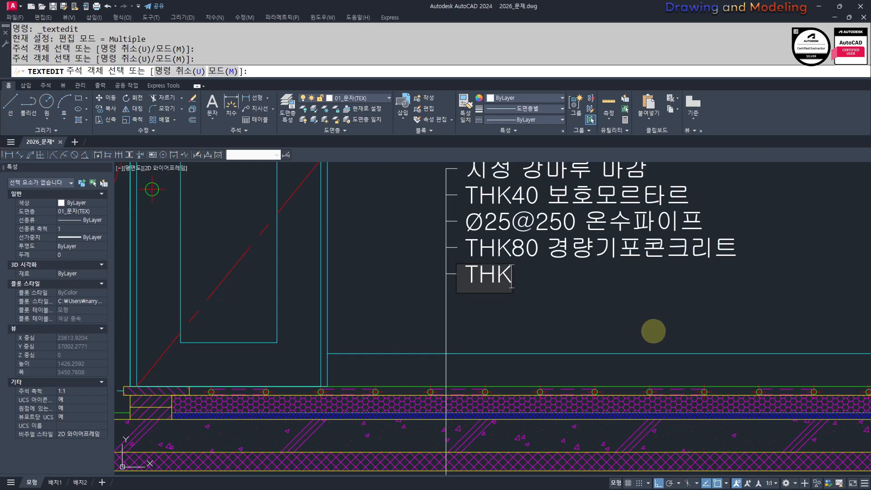
type("302")
key("BackSpace")
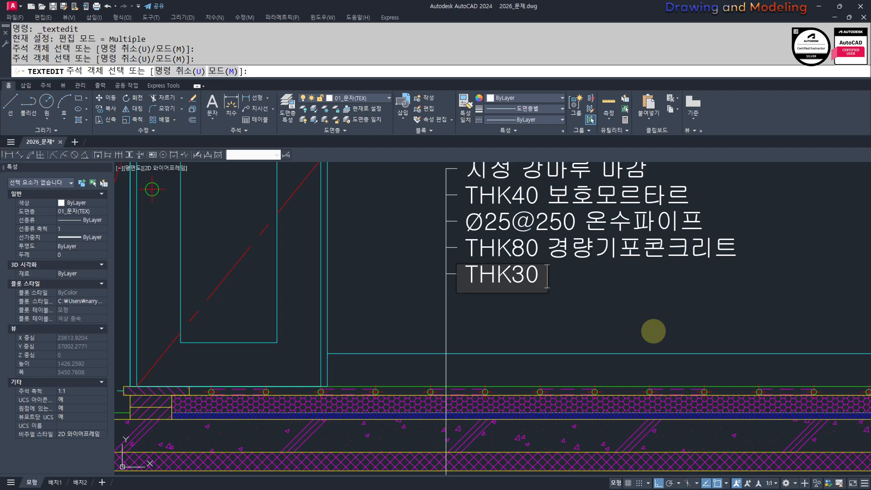
type("오")
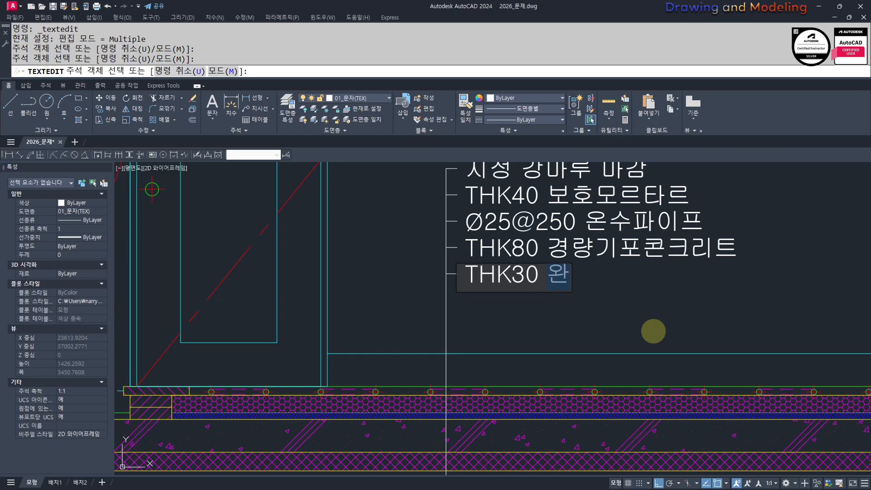
type("충재")
left_click(653, 331)
key("Escape")
scroll(607, 336, "down", 2)
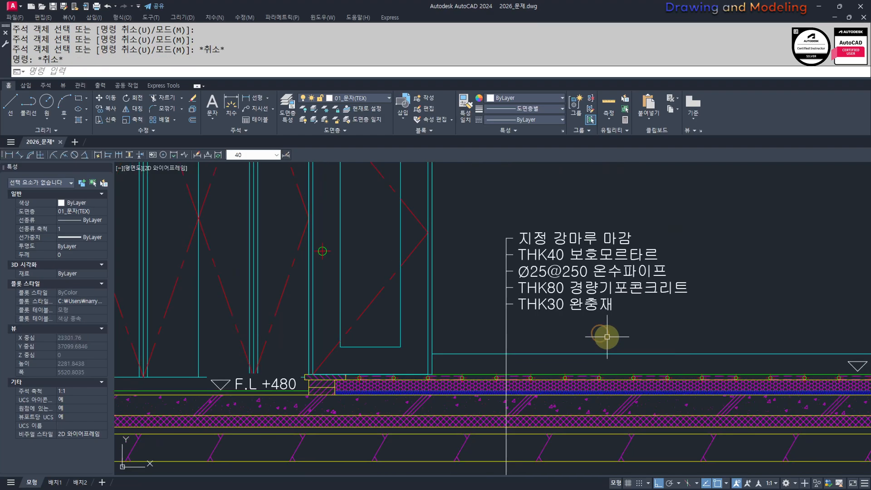
key("Return")
key("Escape")
key("Escape")
type("S")
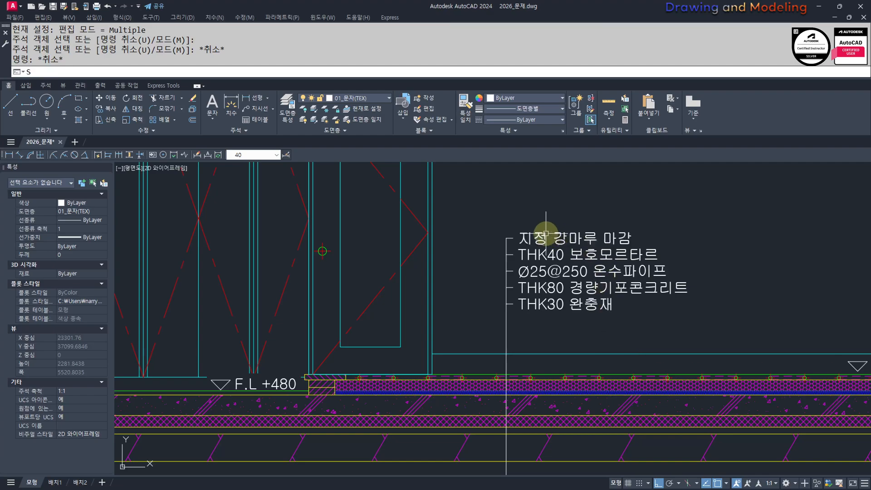
type("S")
key("space")
left_click(558, 208)
left_click(487, 324)
key("space")
left_click(732, 226)
left_click(725, 283)
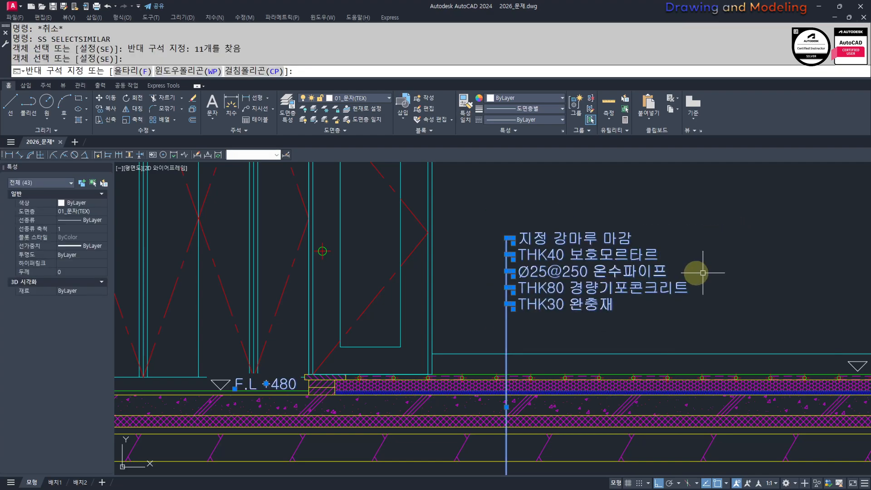
key("Escape")
type("sdfsdf")
key("Escape")
key("Escape")
Step: Stretch the five notes and the leader's upper end straight down by about 200, closer to the floor
type("s")
key("space")
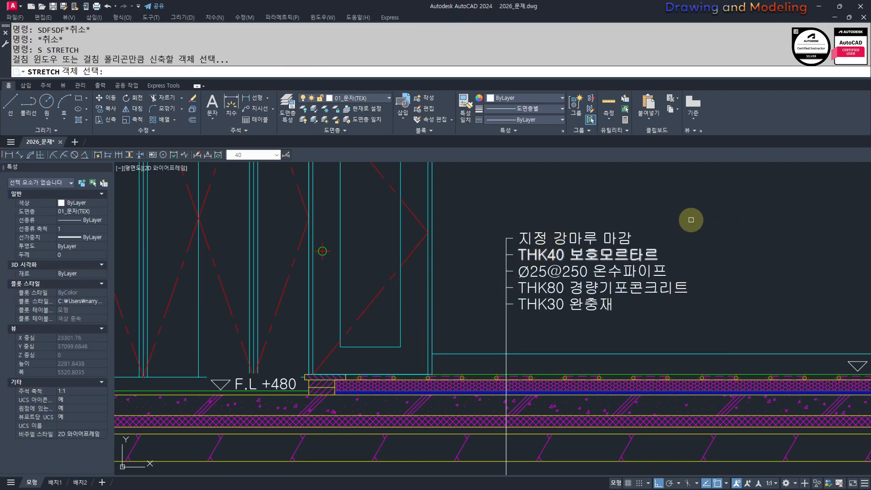
left_click(691, 220)
left_click(483, 334)
key("space")
left_click(711, 229)
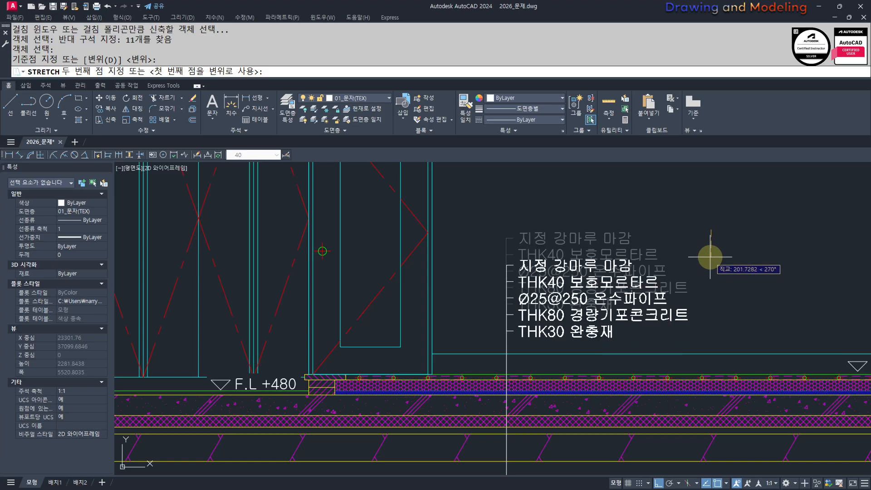
key("Escape")
key("Escape")
scroll(562, 302, "down", 5)
scroll(544, 272, "up", 4)
left_click(606, 179)
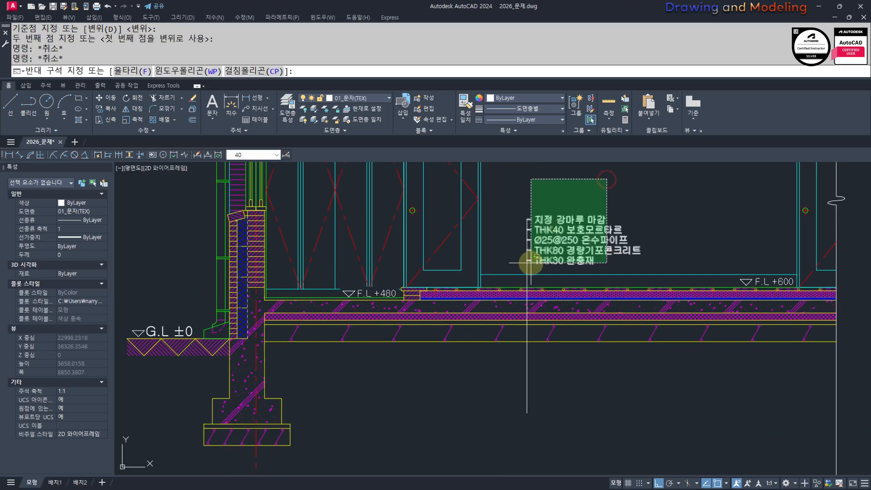
left_click(530, 263)
key("Escape")
key("Escape")
left_click(576, 185)
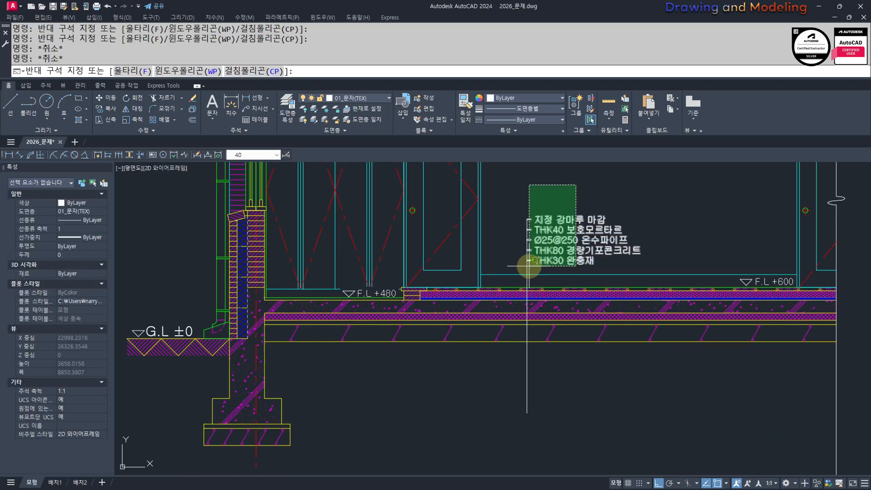
left_click(530, 263)
type("cc")
key("space")
left_click(527, 219)
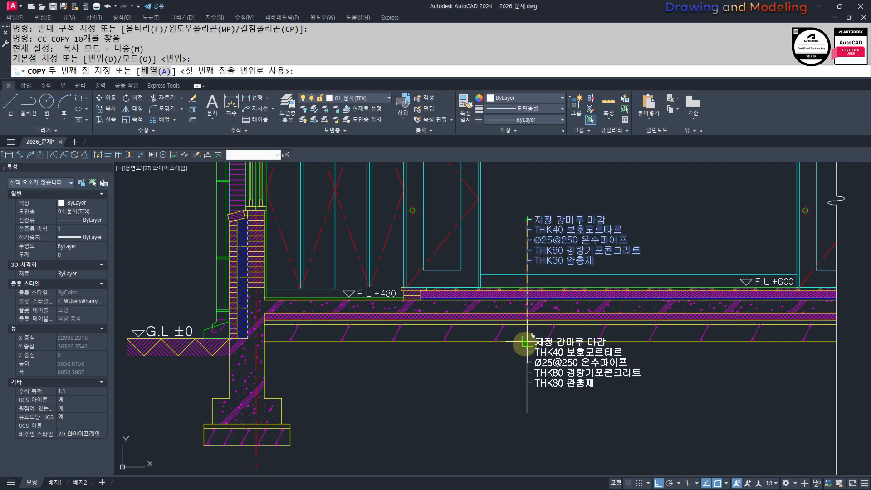
key("Escape")
key("Escape")
Step: Move the vertical leader line and its five short lines to the layer 01_마감선(FIN)
scroll(535, 220, "up", 4)
left_click(526, 211)
left_click(489, 350)
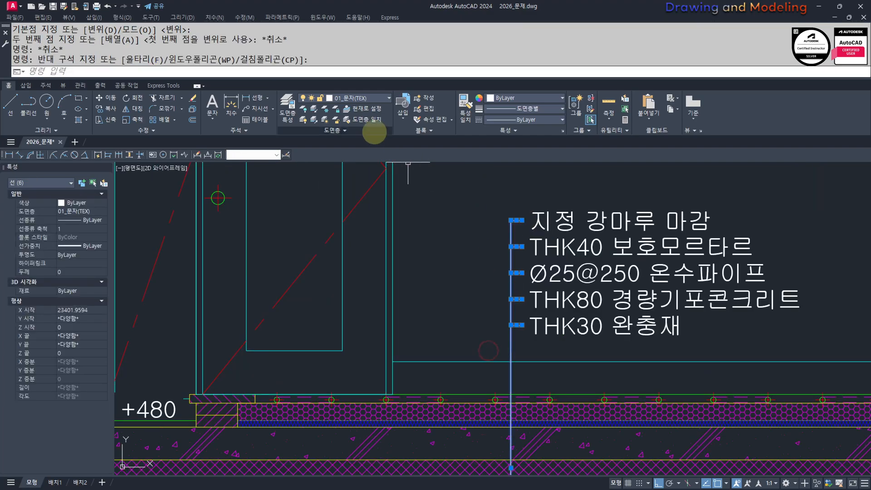
left_click(363, 98)
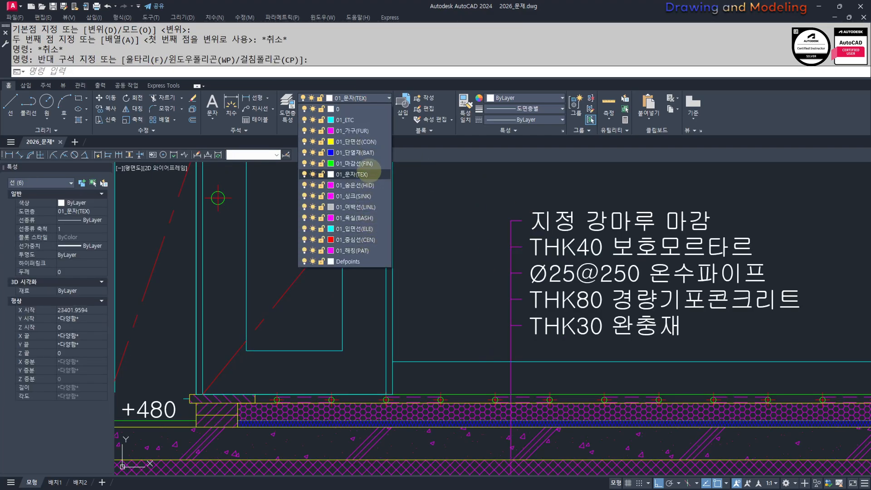
left_click(365, 165)
key("Escape")
key("Escape")
scroll(527, 231, "up", 3)
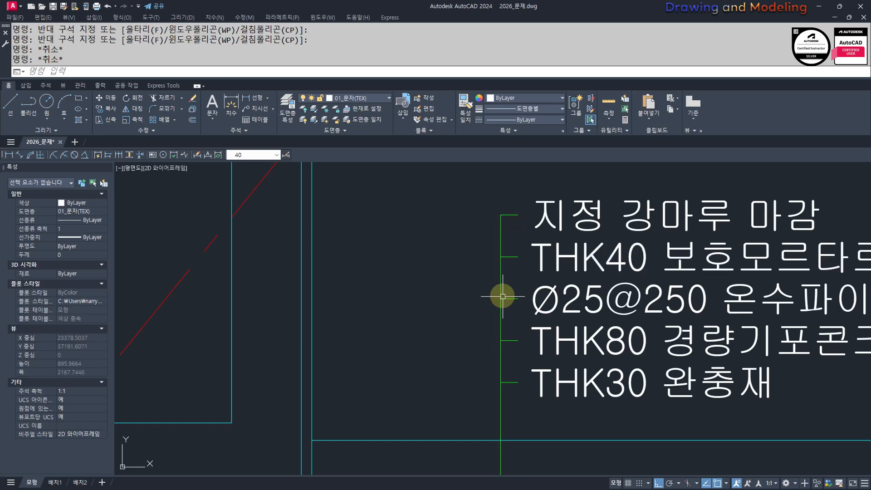
Step: Copy the five notes with their short lines below the floor, aligning the lowest line with the leader's lower end
scroll(502, 297, "down", 5)
left_click(463, 208)
left_click(667, 335)
middle_click_drag(585, 340, 612, 321)
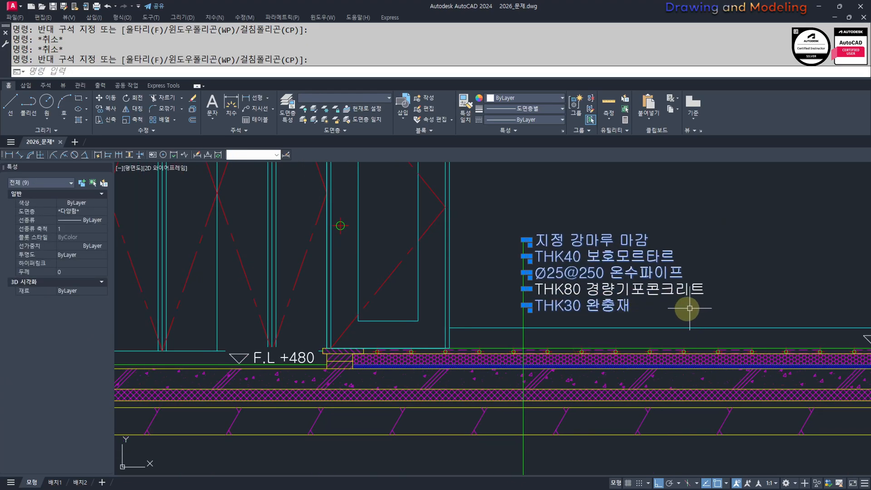
type("cc")
key("Return")
scroll(521, 311, "up", 4)
left_click(529, 292)
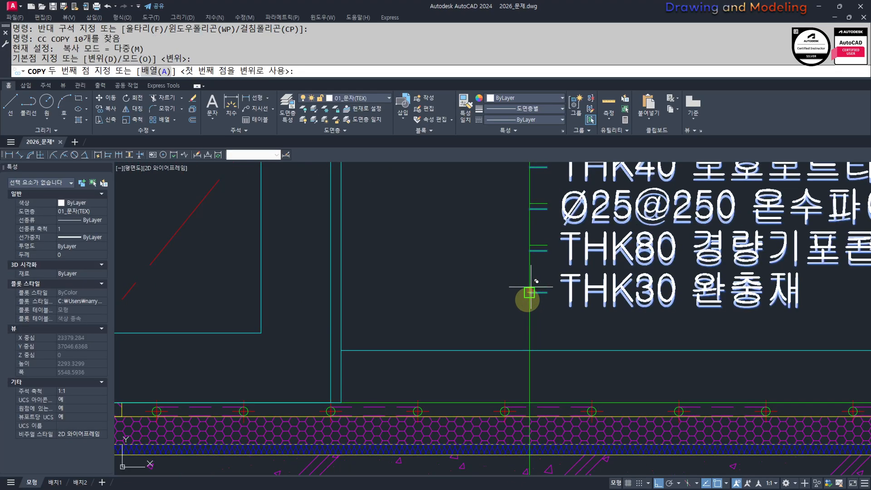
scroll(530, 286, "down", 5)
left_click(529, 347)
key("Escape")
key("Escape")
Step: Stretch the copied notes and the leader's lower end upward, closer to the underside of the floor
scroll(530, 339, "up", 3)
key("s")
key("Return")
left_click(728, 406)
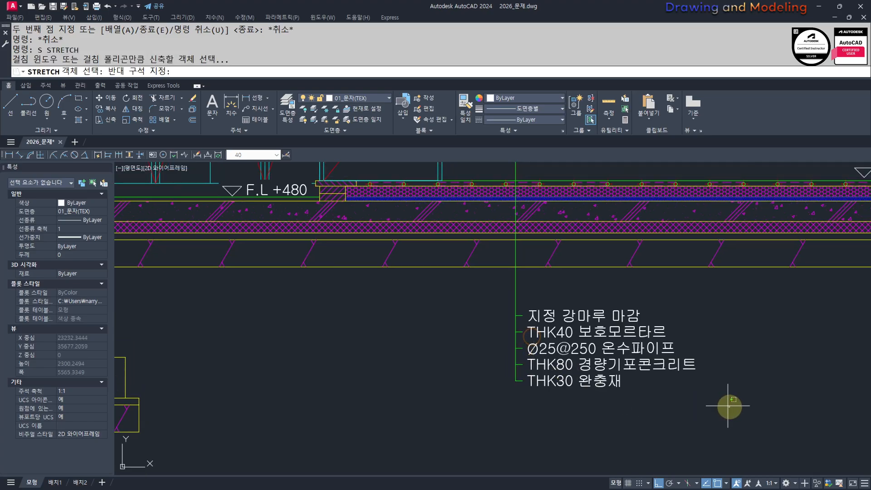
left_click(447, 295)
key("Return")
left_click(479, 397)
key("Escape")
key("Escape")
scroll(476, 360, "down", 3)
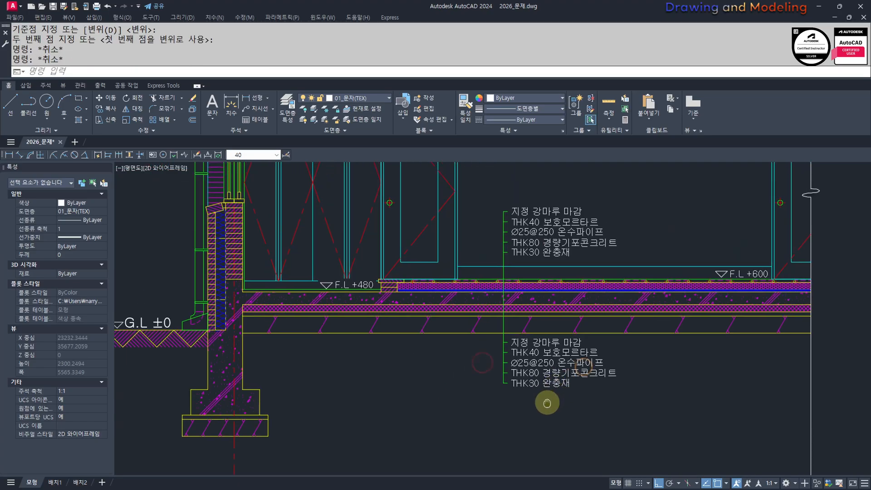
Step: Change the first note of the lower group to THK150 철근콘크리트
scroll(488, 281, "up", 4)
double_click(487, 280)
scroll(498, 290, "down", 3)
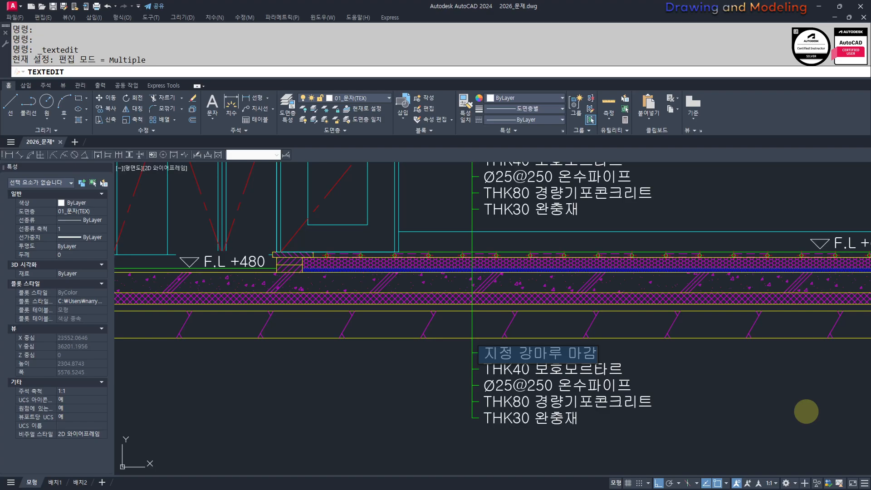
key("Delete")
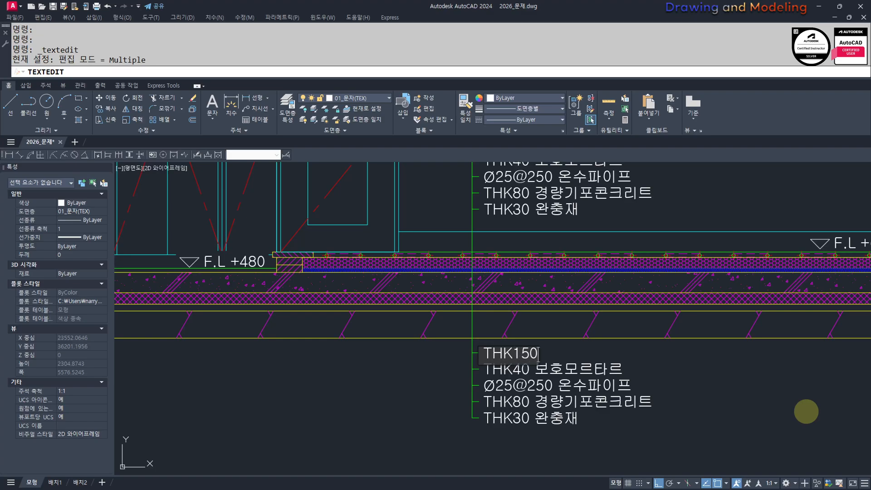
type("THK150 철근콘")
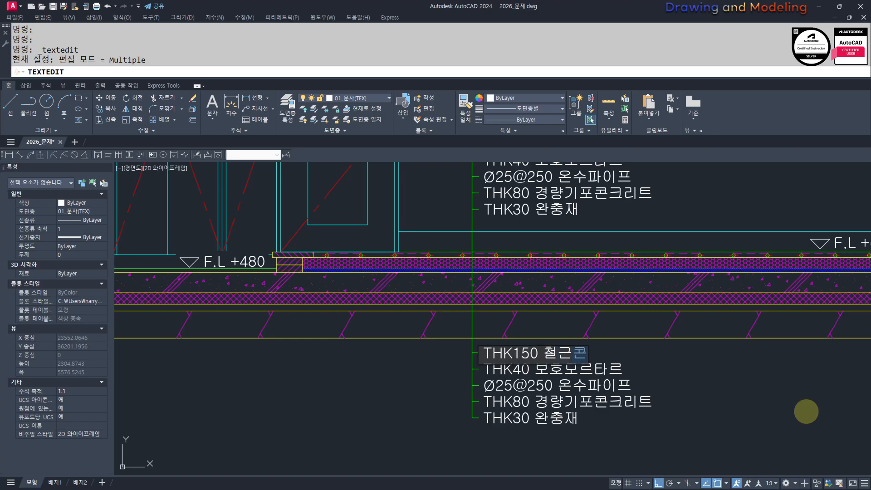
type("크리트")
key("Return")
middle_click_drag(586, 368, 558, 362)
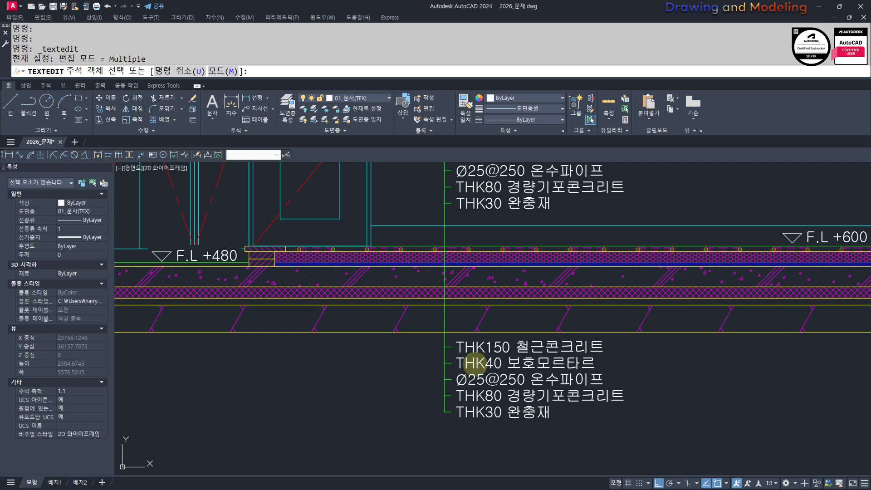
Step: Change the second note of the lower group to THK85 압출식 보온판 특호
left_click(474, 362)
key("Delete")
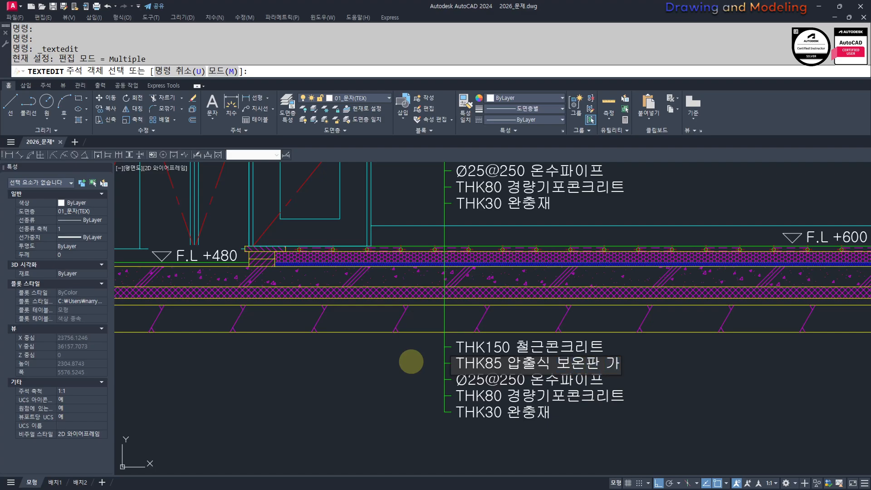
key("Return")
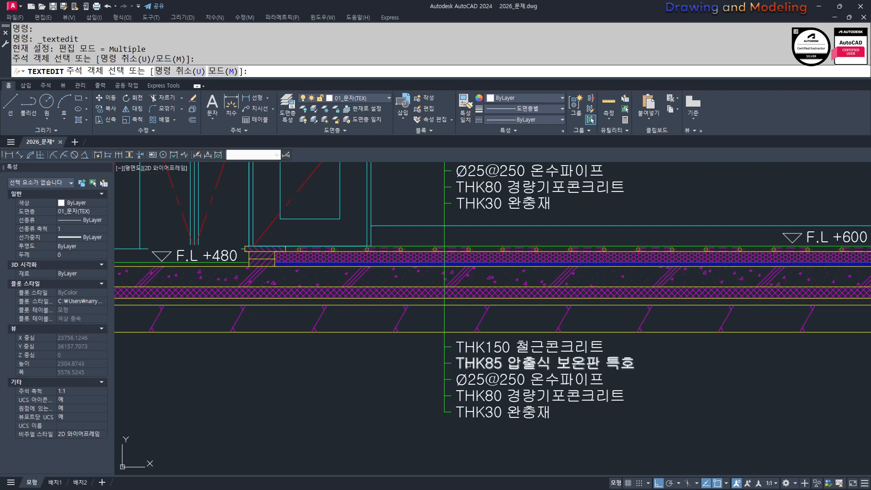
Step: Change the third note of the lower group to THK50 밑창콘크리트
left_click(489, 378)
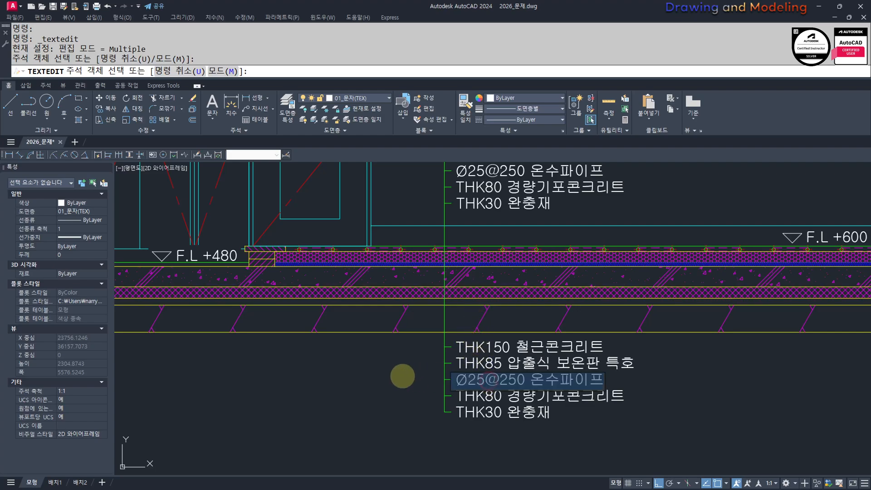
key("Delete")
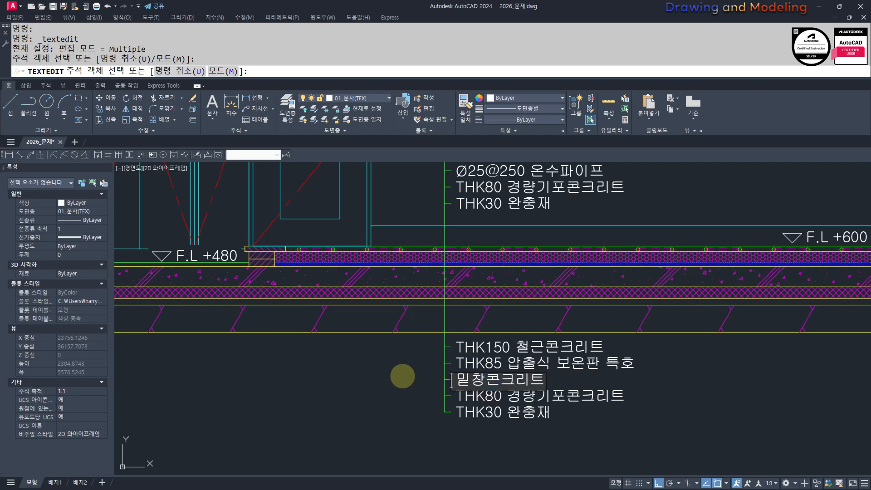
type("THK ")
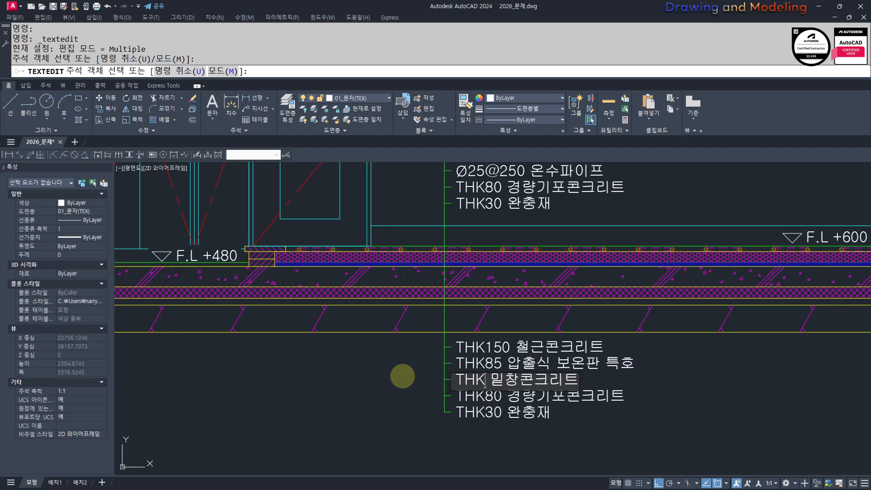
type("50")
left_click(402, 376)
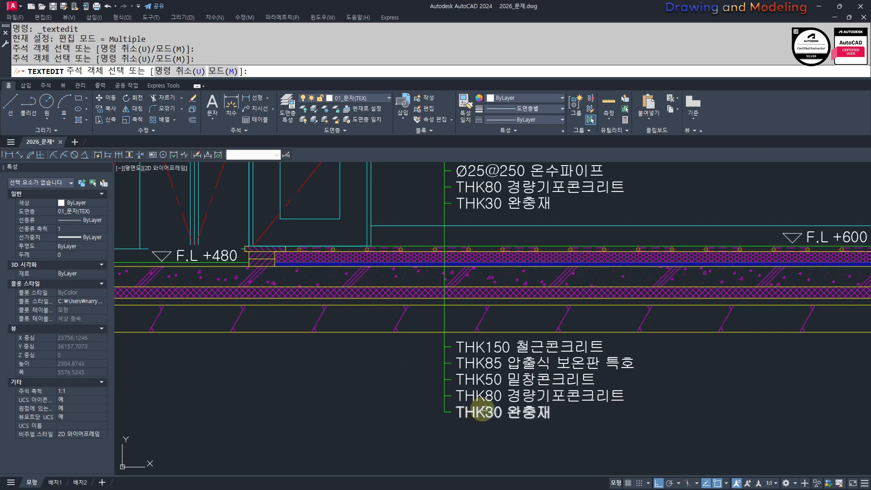
Step: Change the fourth note of the lower group to P.E 필름 2겹
left_click(480, 396)
key("Delete")
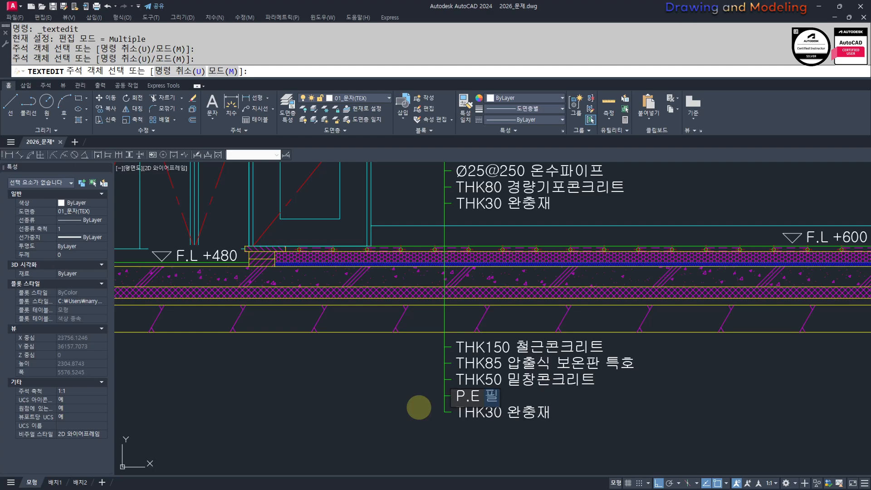
left_click(418, 407)
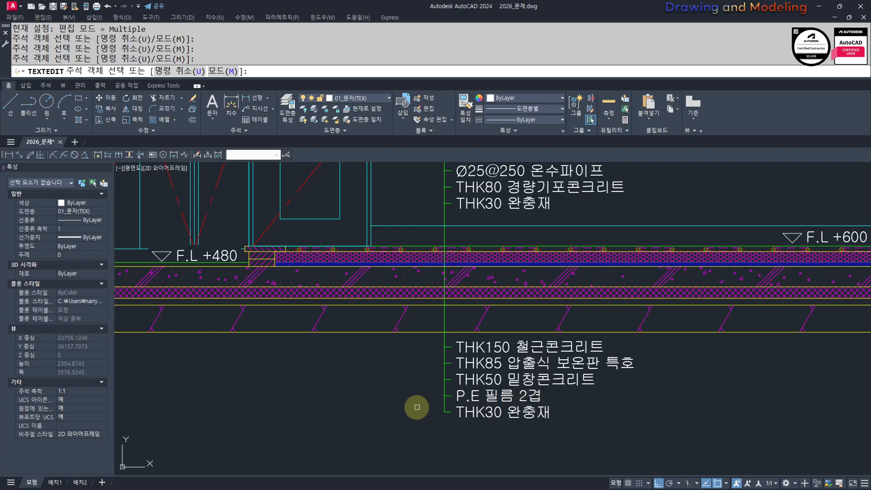
Step: Change the fifth note of the lower group to THK200 잡석다짐
left_click(456, 411)
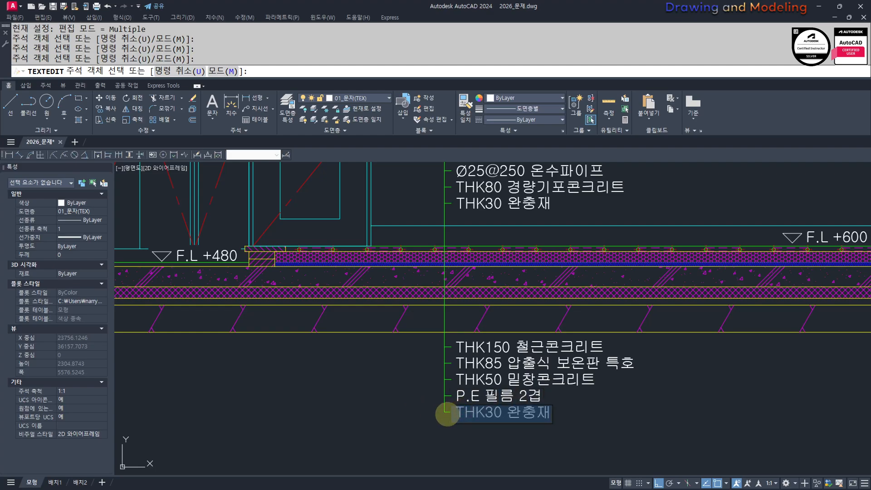
key("Delete")
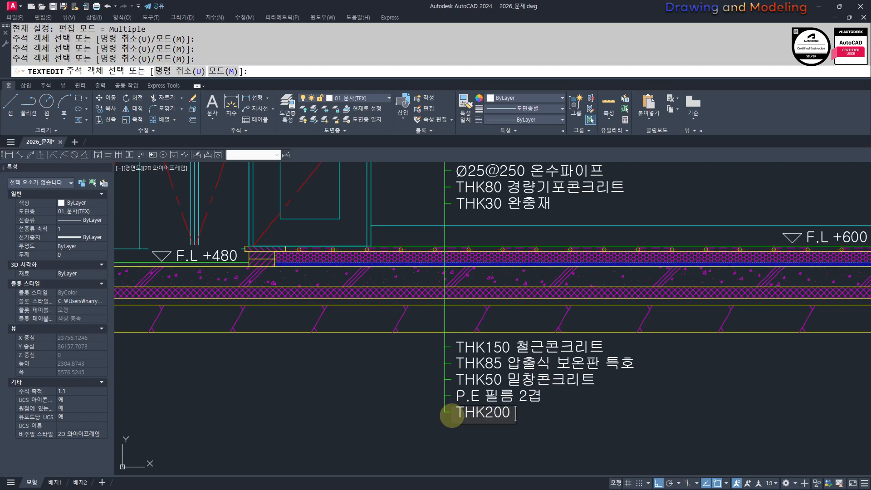
type("THK200 잡석ㄷ")
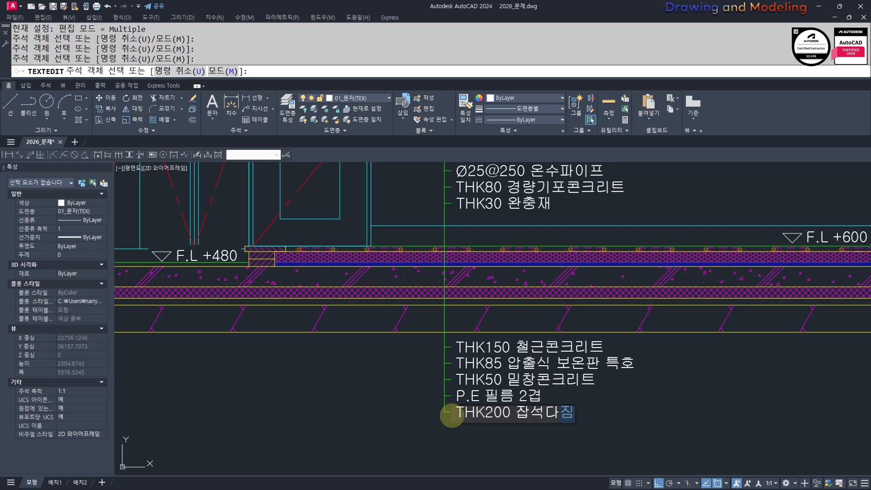
type("ㅏ징")
key("Return")
scroll(447, 331, "down", 4)
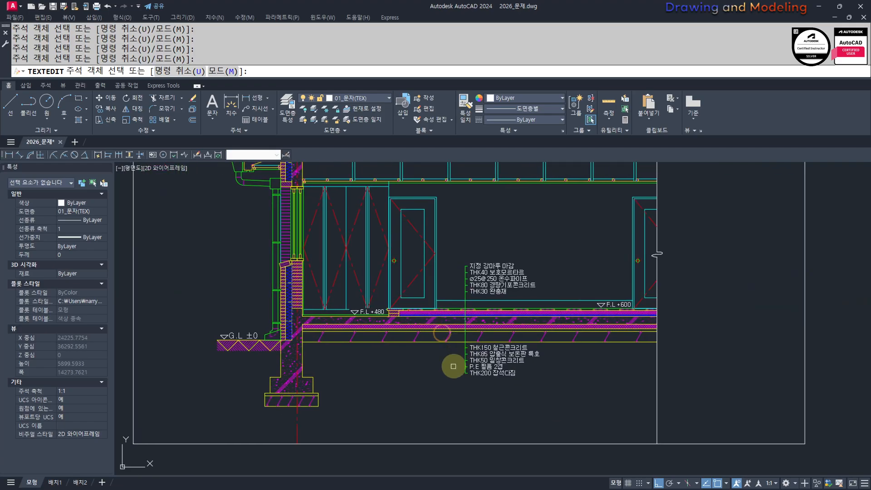
Step: Draw a short vertical quick leader with a small dot end in the empty area below the floor
scroll(453, 359, "up", 2)
middle_click_drag(391, 423, 470, 414)
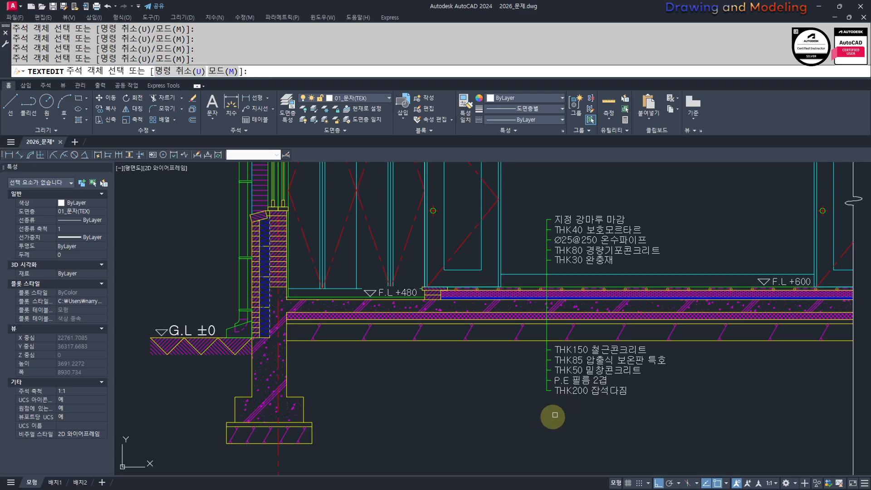
middle_click_drag(550, 369, 564, 390)
middle_click_drag(567, 311, 551, 333)
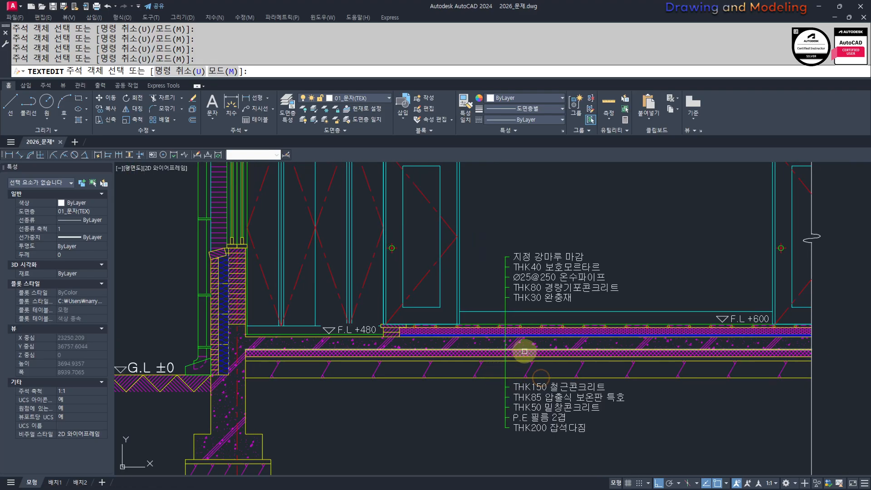
scroll(521, 354, "up", 2)
middle_click_drag(451, 401, 551, 325)
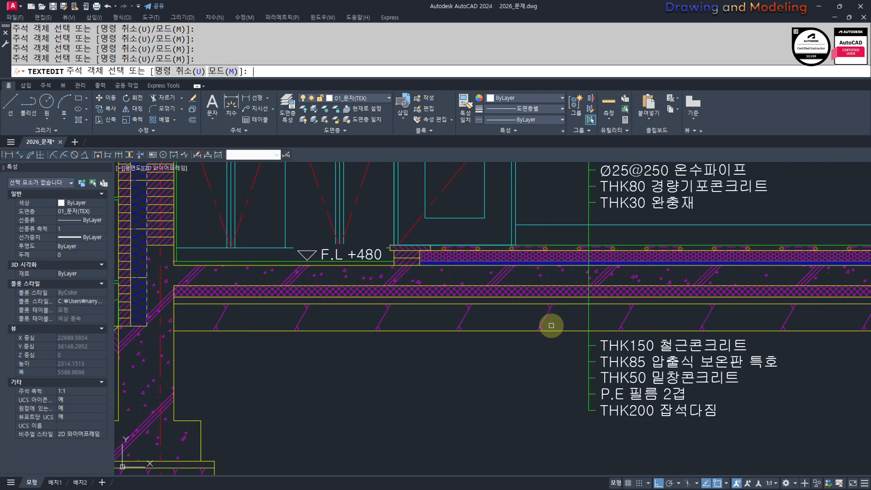
key("Escape")
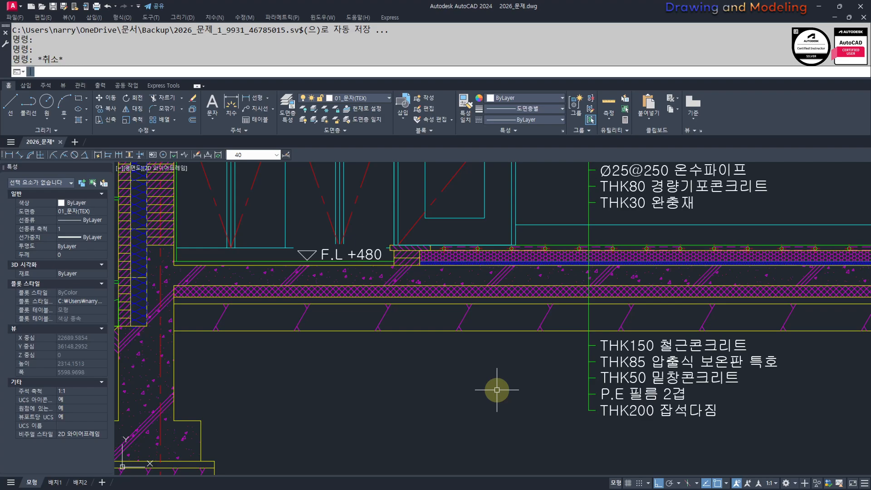
type("ㅣㄷ")
key("Return")
key("Escape")
key("Escape")
key("space")
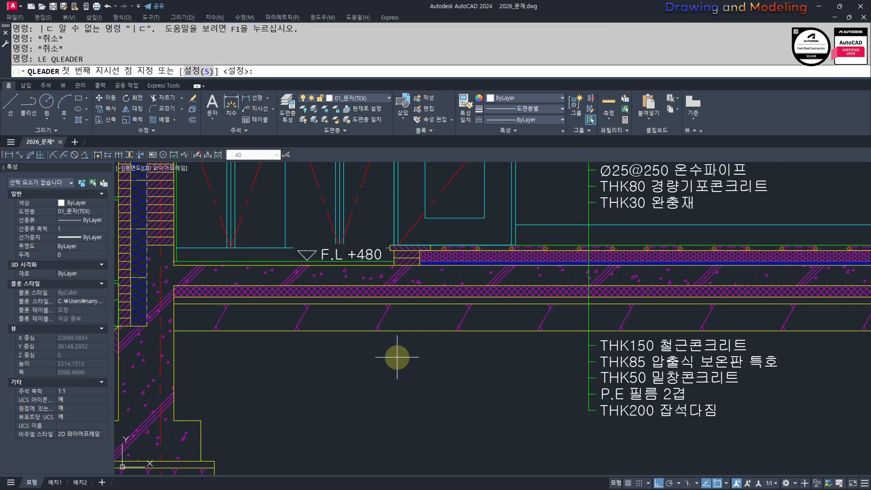
left_click(399, 368)
left_click(395, 426)
key("Escape")
key("Escape")
Step: Explode the new leader below the floor so its dot is separate from its line
left_click(424, 409)
left_click(378, 427)
type("x")
key("space")
key("Escape")
left_click(416, 395)
key("Escape")
key("Escape")
key("Escape")
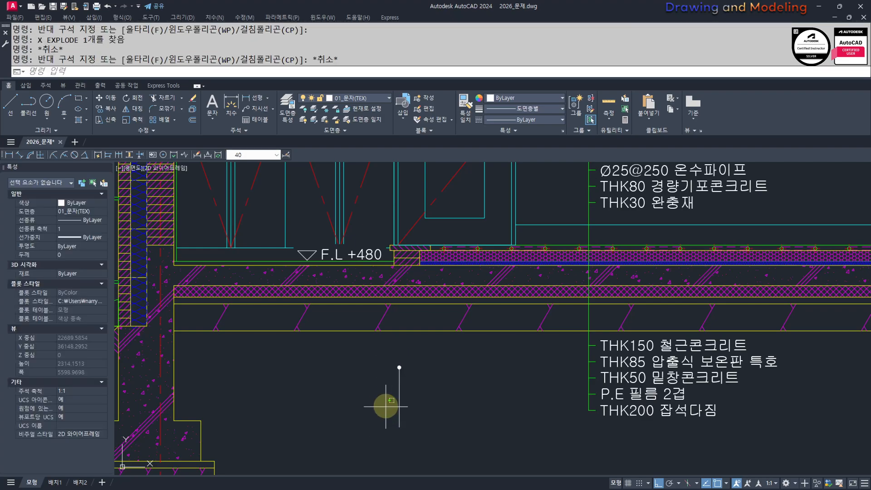
Step: Copy the dot onto the vertical line of the floor notes, at the floor finish level
left_click(385, 360)
left_click(422, 376)
scroll(400, 367, "up", 5)
type("cc")
key("space")
left_click(394, 367)
scroll(499, 353, "down", 5)
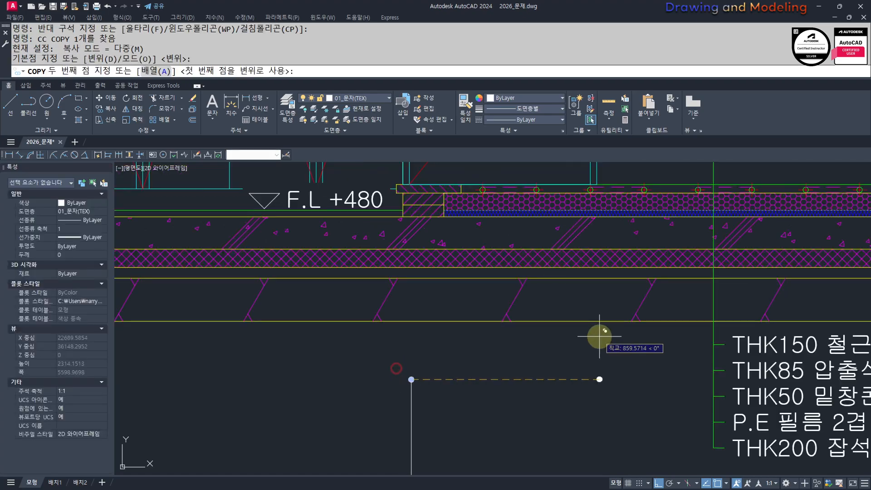
scroll(564, 297, "up", 3)
key("Escape")
key("Escape")
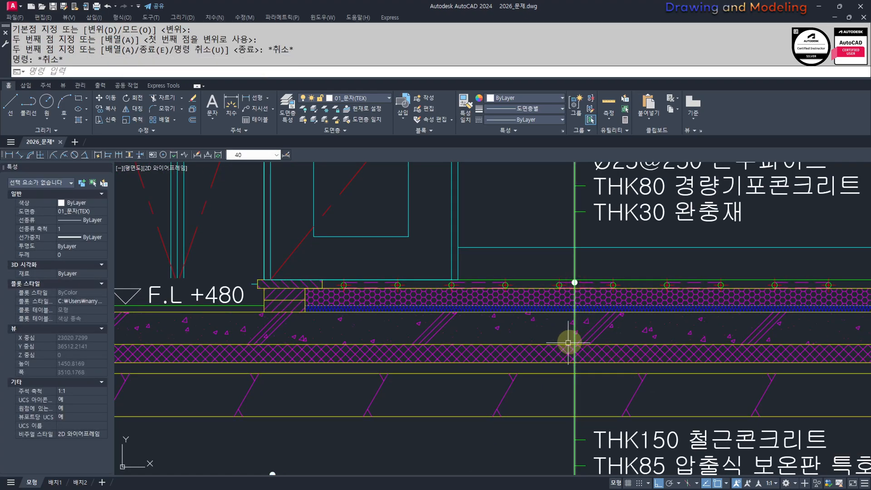
Step: Match the copied dot's properties to the green vertical note line
middle_click_drag(568, 342, 584, 302)
type("mm")
key("space")
left_click(589, 282)
scroll(586, 213, "up", 2)
left_click(574, 239)
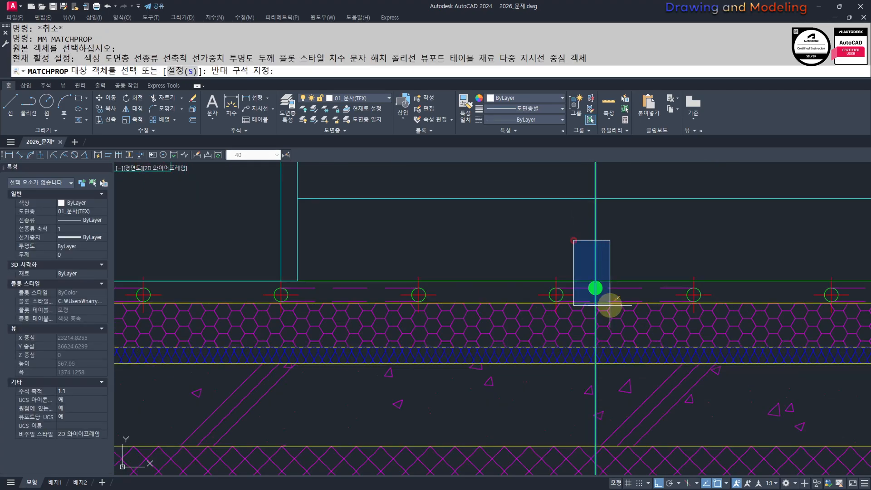
left_click(609, 305)
key("Escape")
key("Escape")
left_click(596, 285)
middle_click_drag(534, 242, 542, 243)
type("m")
key("space")
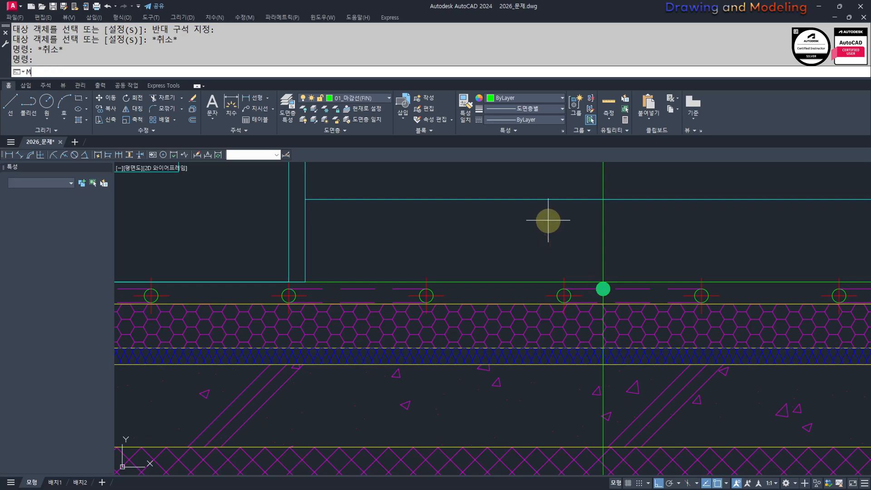
key("Escape")
key("Escape")
left_click(591, 253)
left_click(618, 304)
type("xx")
key("space")
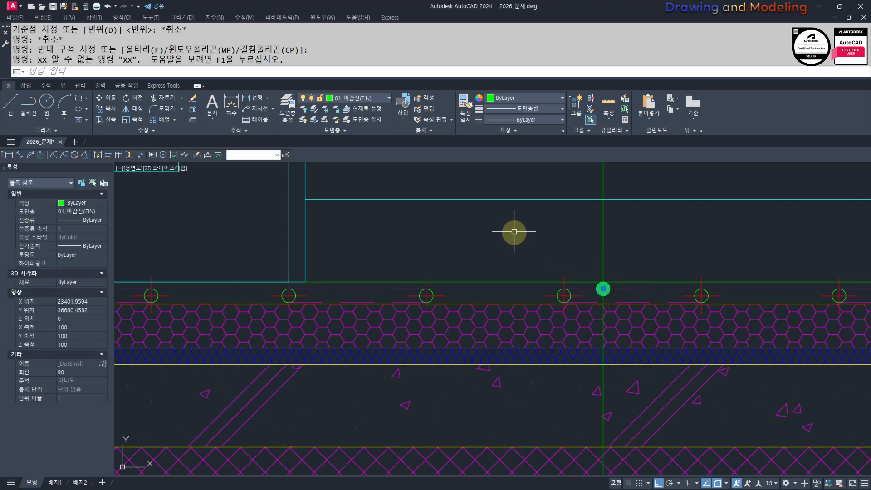
key("Escape")
key("Escape")
Step: Copy the green dot straight down the note line into the mortar, lightweight concrete and cushion layers
left_click(586, 260)
left_click(616, 303)
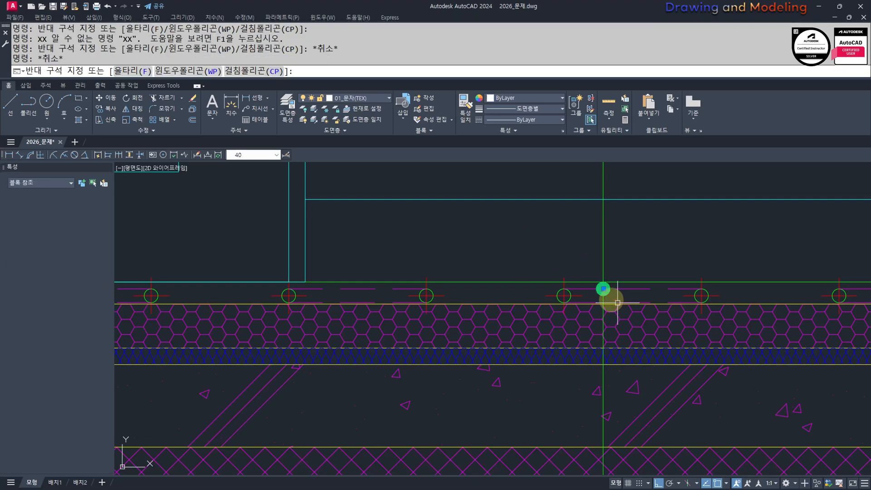
middle_click_drag(488, 252, 534, 253)
type("x")
key("BackSpace")
type("cc")
key("space")
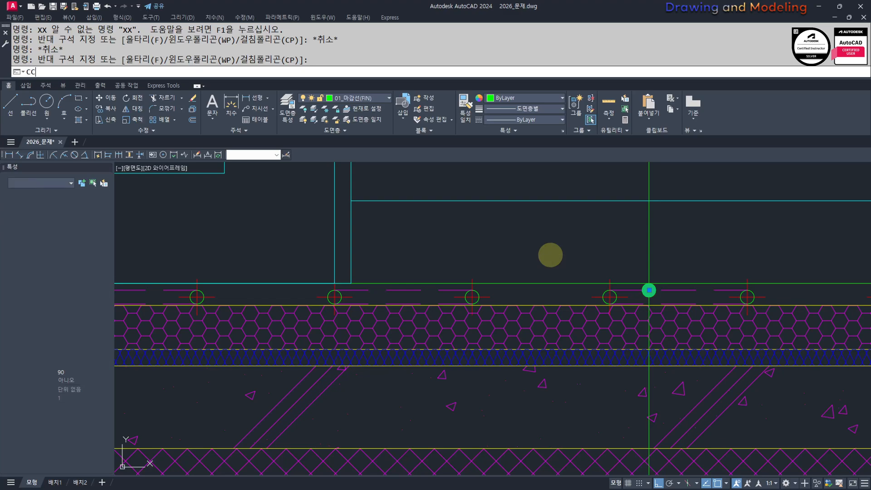
left_click(550, 228)
left_click(551, 239)
left_click(551, 271)
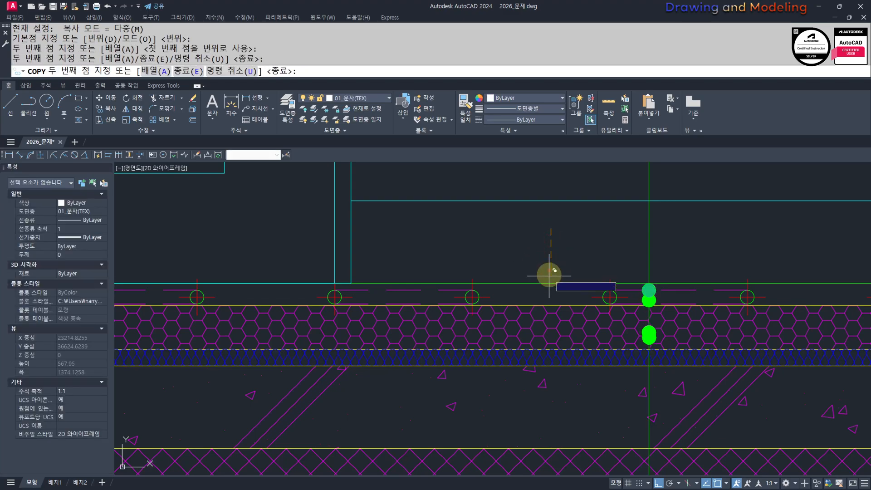
left_click(551, 297)
Step: Place further dot copies down the note line in the concrete slab, insulation, blinding concrete and rubble layers
middle_click_drag(551, 349, 553, 271)
left_click(559, 266)
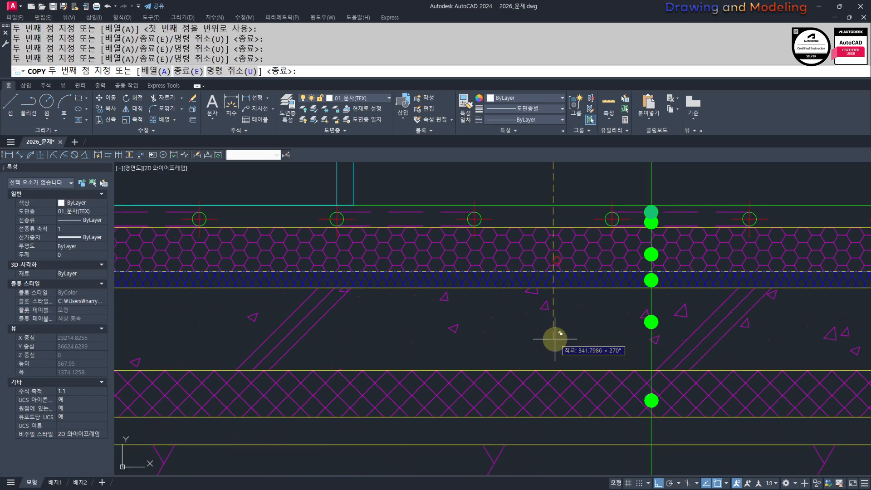
middle_click_drag(553, 339, 573, 258)
left_click(569, 305)
middle_click_drag(562, 336, 572, 256)
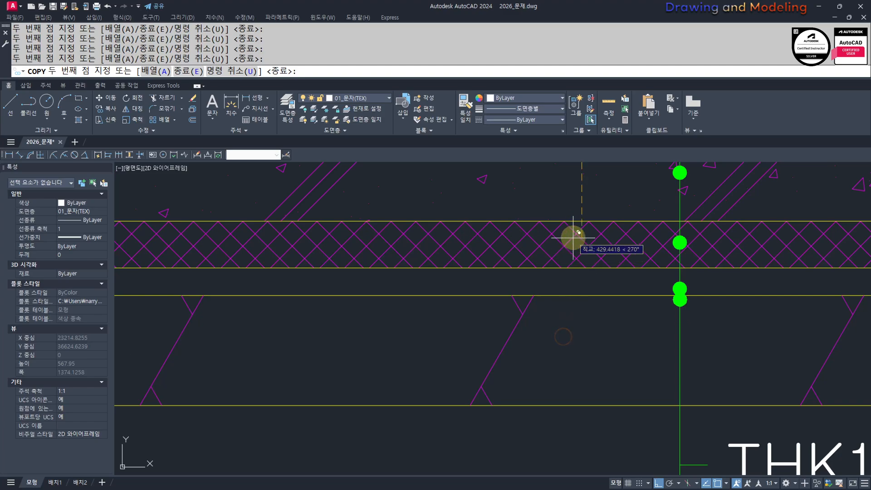
key("Escape")
key("Escape")
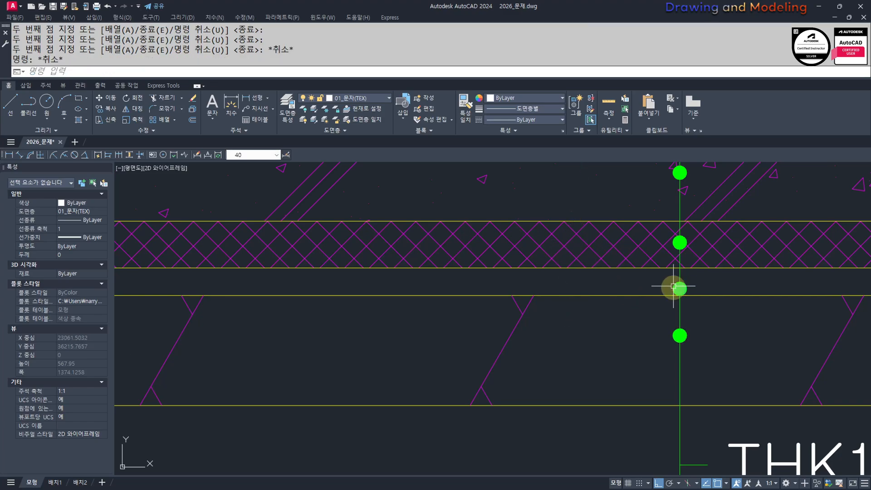
Step: Erase the leftover exploded leader line and its dot below the floor
scroll(675, 288, "down", 5)
scroll(547, 342, "up", 2)
left_click(526, 330)
left_click(544, 414)
type("e")
key("space")
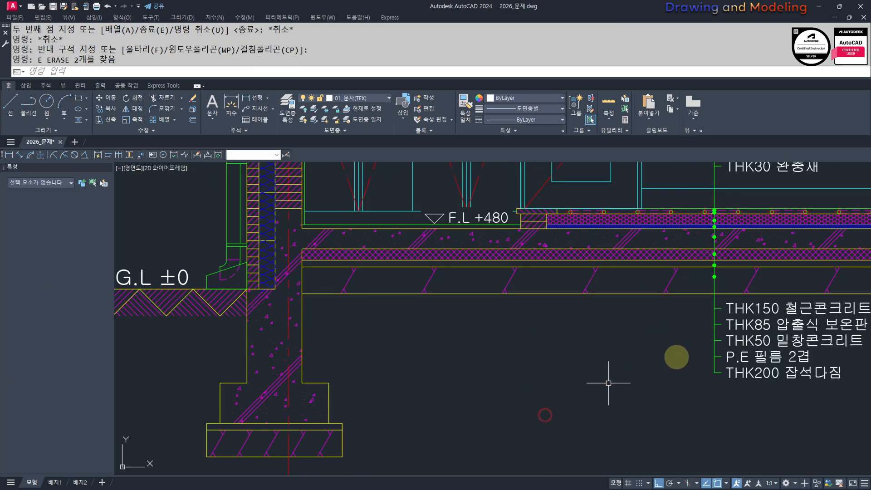
Step: Examine the layer dots, floor notes and level marks across the lower part of the section
middle_click_drag(712, 297, 603, 348)
scroll(605, 324, "up", 5)
key("Escape")
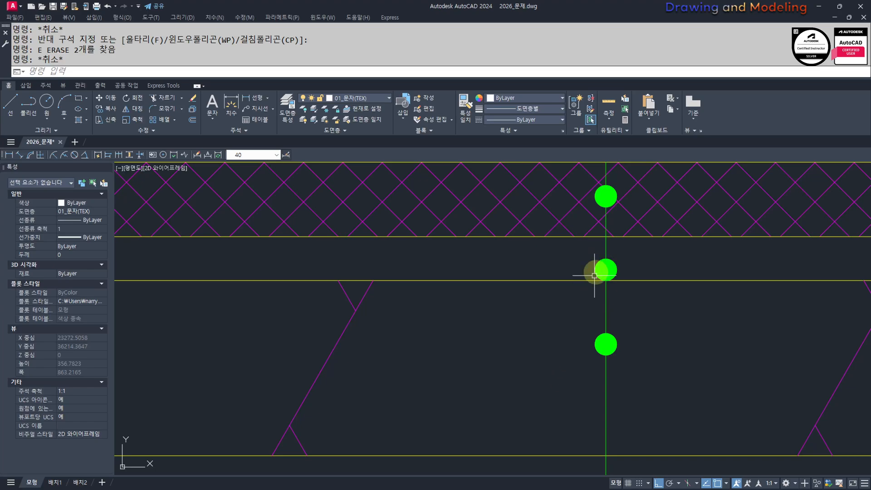
scroll(580, 290, "down", 3)
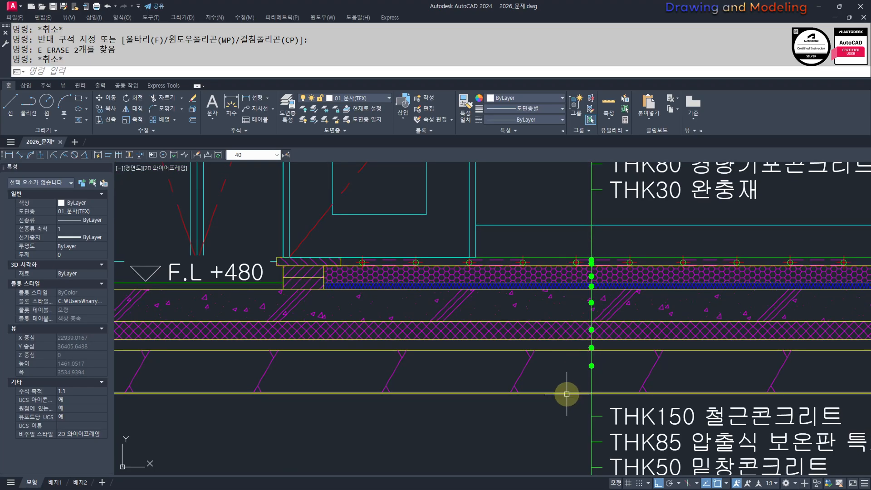
scroll(567, 393, "down", 3)
scroll(544, 372, "up", 2)
scroll(590, 344, "down", 2)
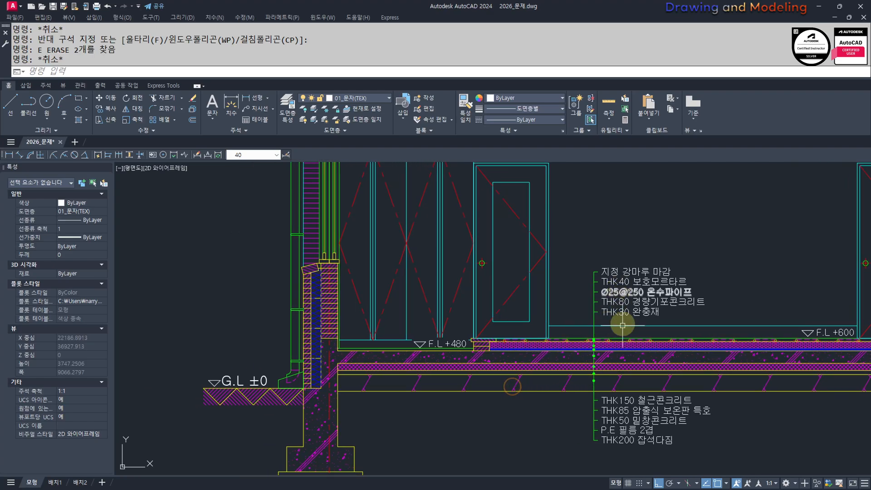
scroll(622, 325, "up", 2)
scroll(657, 308, "up", 3)
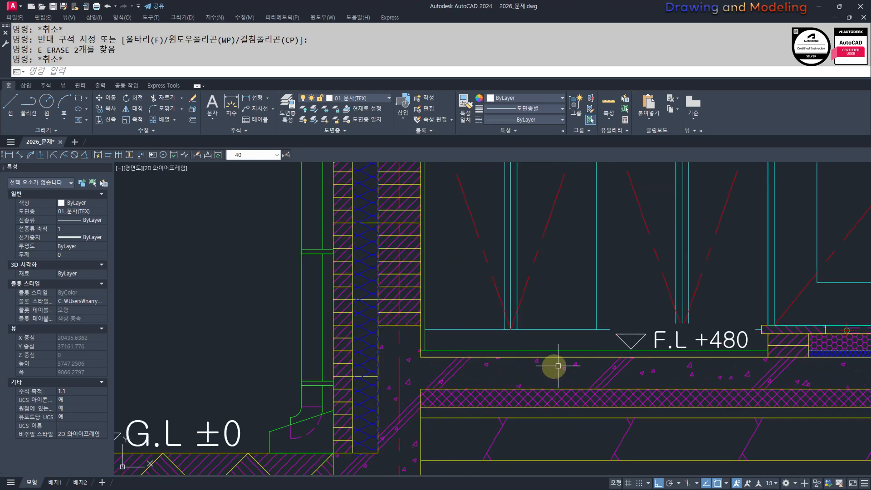
scroll(482, 357, "down", 3)
scroll(571, 351, "up", 2)
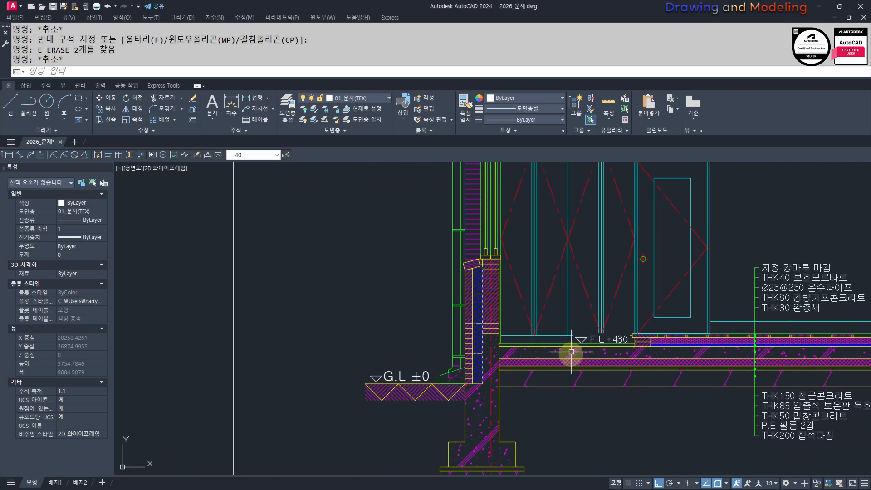
middle_click_drag(543, 387, 583, 385)
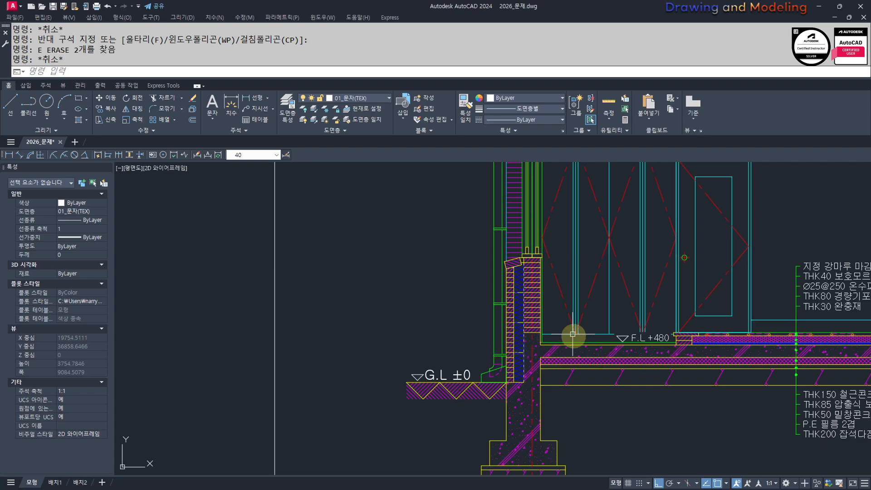
middle_click_drag(715, 368, 693, 372)
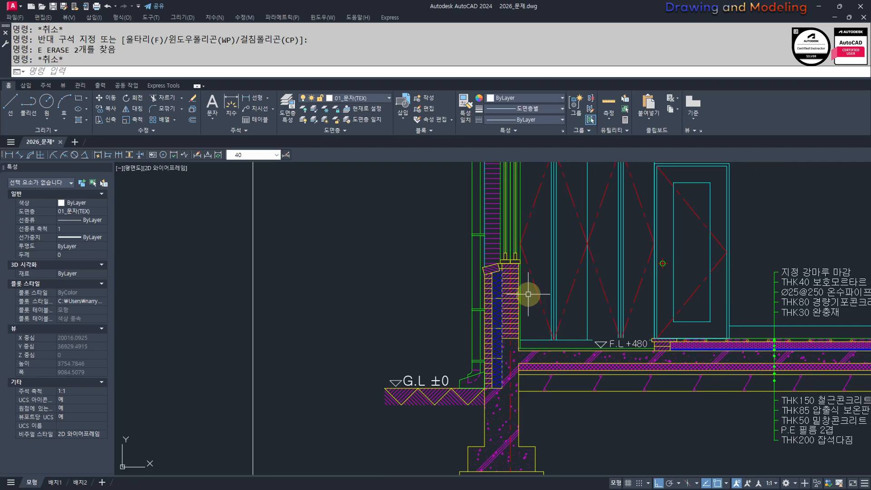
Step: Draw a 600 by 250 rectangle in the room above the upper group of floor notes
mouse_move(682, 407)
middle_mouse_down()
mouse_move(620, 436)
mouse_move(459, 430)
middle_mouse_up()
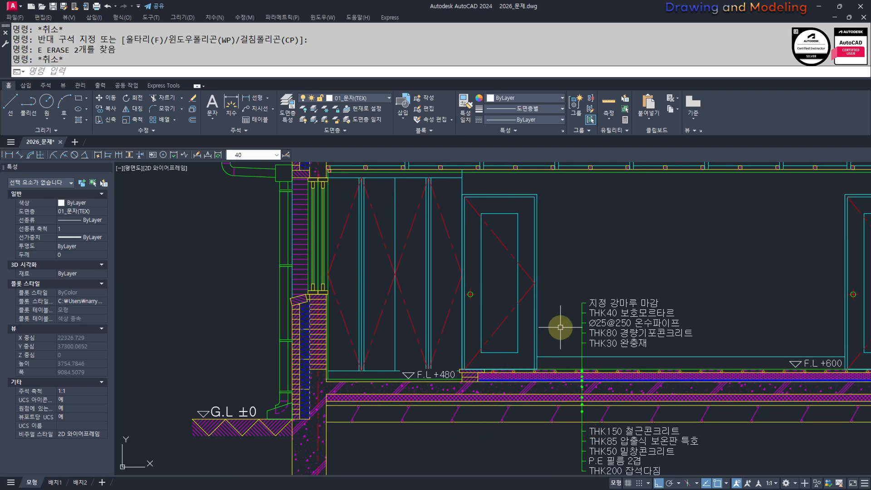
scroll(575, 295, "up", 2)
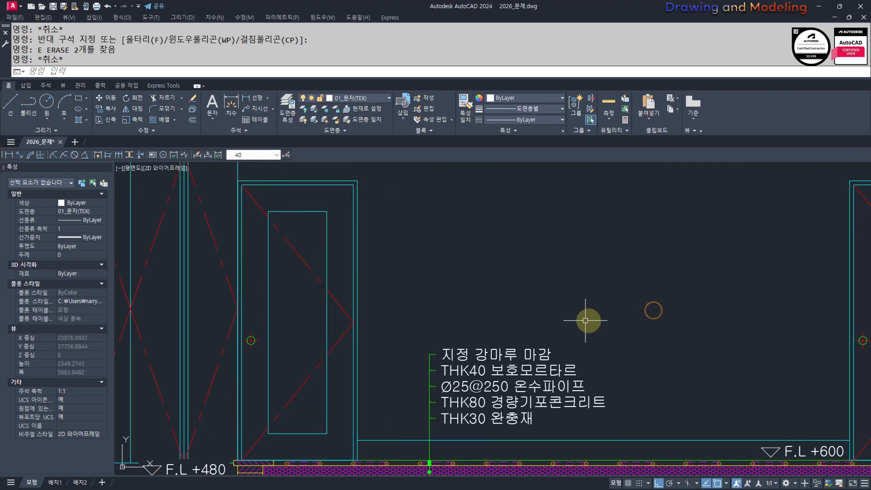
type("rec")
key("Return")
left_click(539, 310)
type("@60")
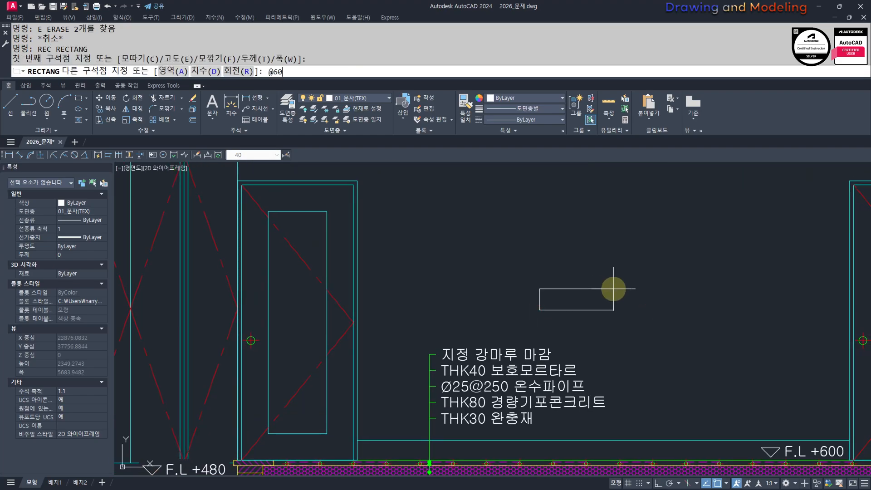
type("0,250")
key("Return")
key("Escape")
key("Escape")
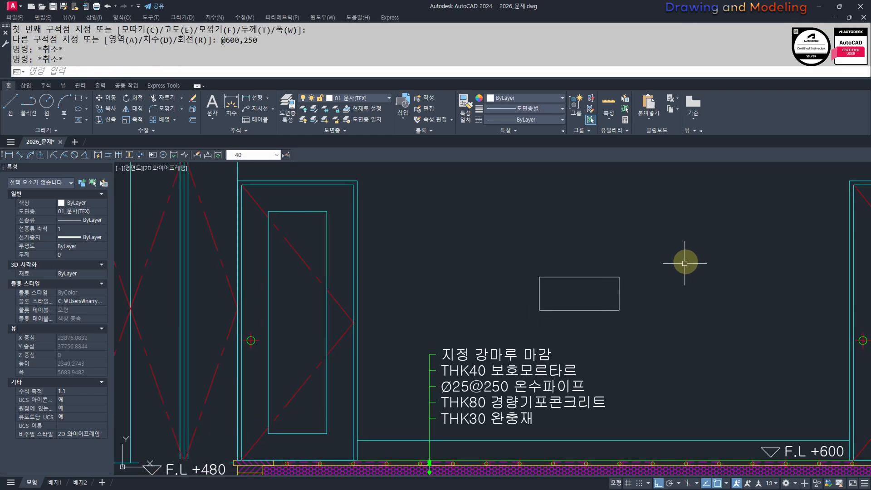
Step: Draw a diagonal line across the rectangle from its lower-left to its upper-right corner
middle_click_drag(688, 263, 686, 280)
type("l")
key("Return")
left_click(564, 319)
left_click(643, 286)
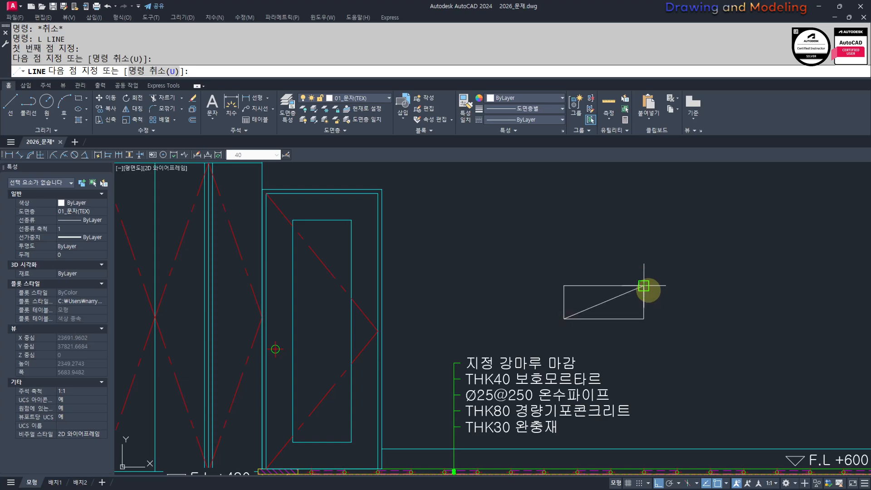
key("Escape")
key("Escape")
Step: Add the single-line text 거 실, middle-center justified at the diagonal's midpoint, with height 150 and rotation 0
scroll(592, 318, "up", 2)
type("dt")
key("Return")
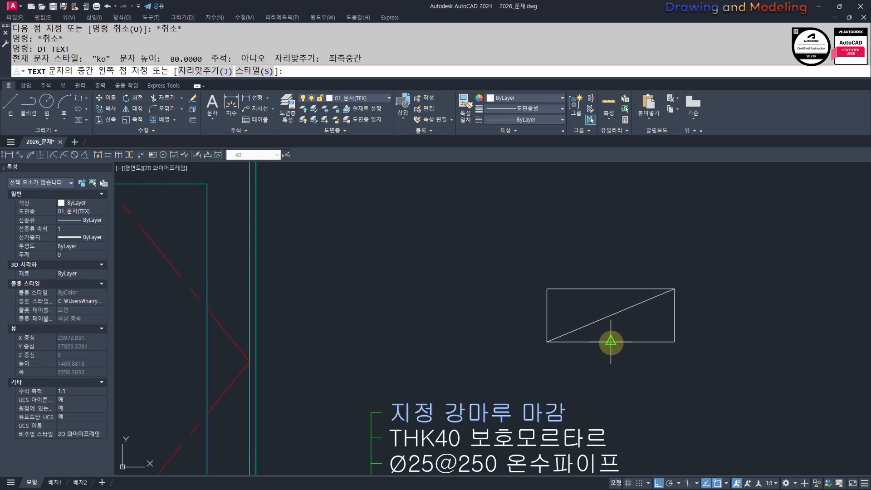
type("j")
key("Return")
type("MC")
key("Return")
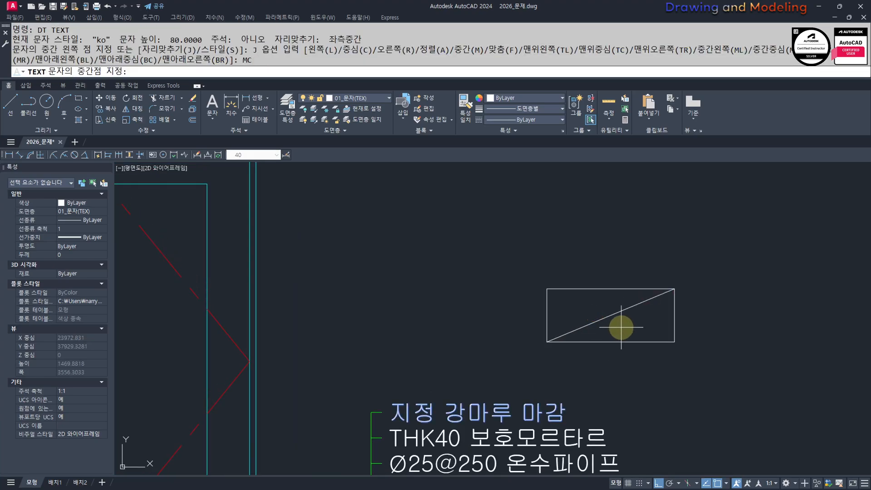
left_click(611, 316)
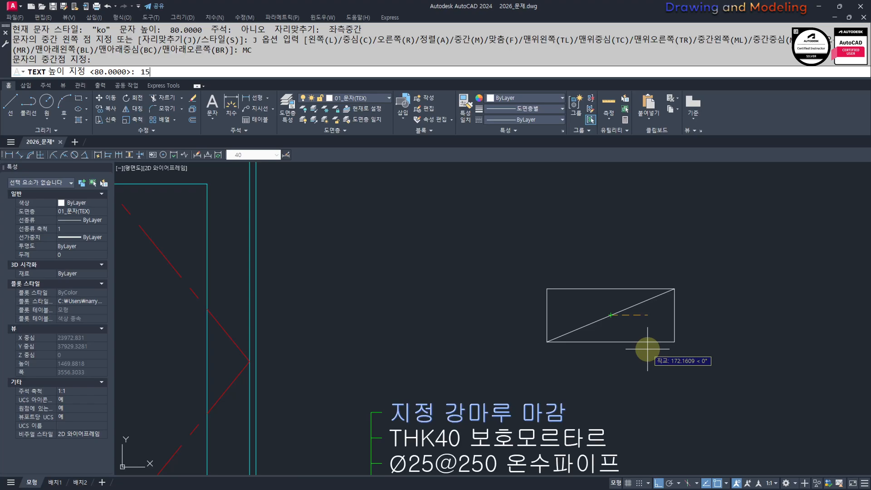
type("150")
key("Return")
key("Return")
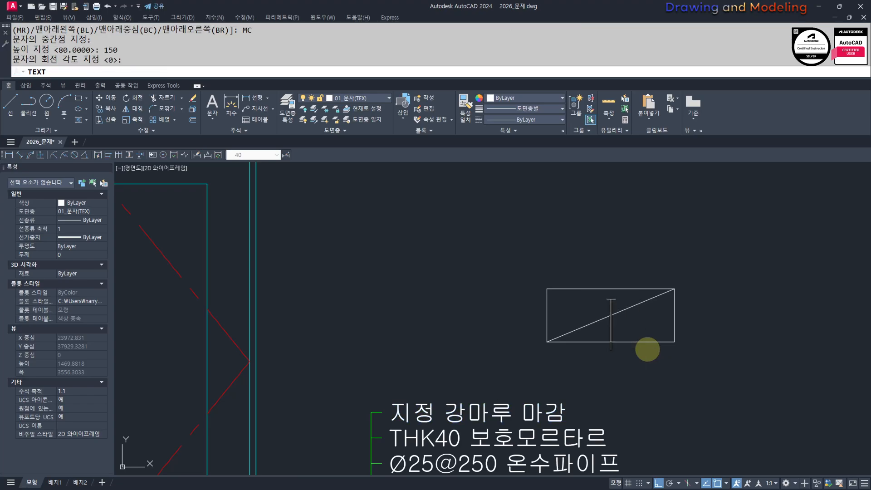
type("거실")
key("Escape")
key("Escape")
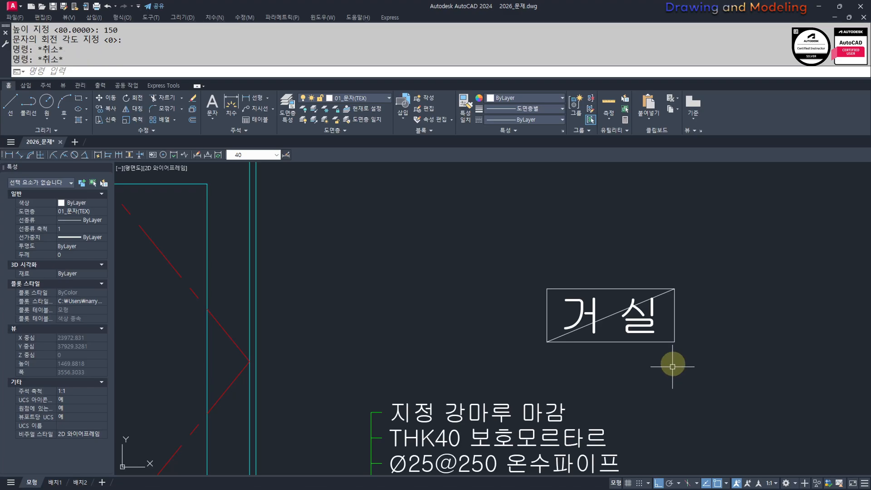
Step: Check the room names on the floor plan and change the section's 거 실 label text to 복 도
scroll(671, 361, "down", 5)
mouse_move(671, 361)
middle_mouse_down()
mouse_move(434, 326)
mouse_move(820, 403)
middle_mouse_up()
middle_click_drag(460, 366, 548, 395)
middle_click_drag(441, 275, 452, 310)
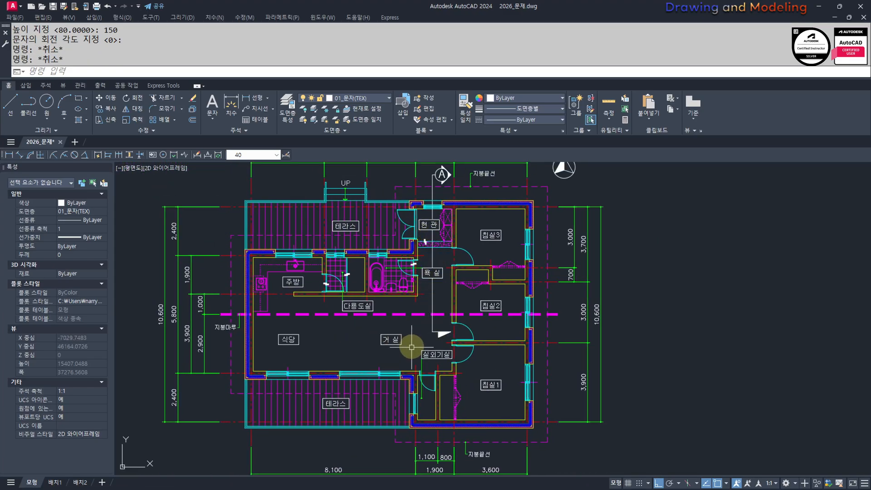
scroll(680, 354, "down", 3)
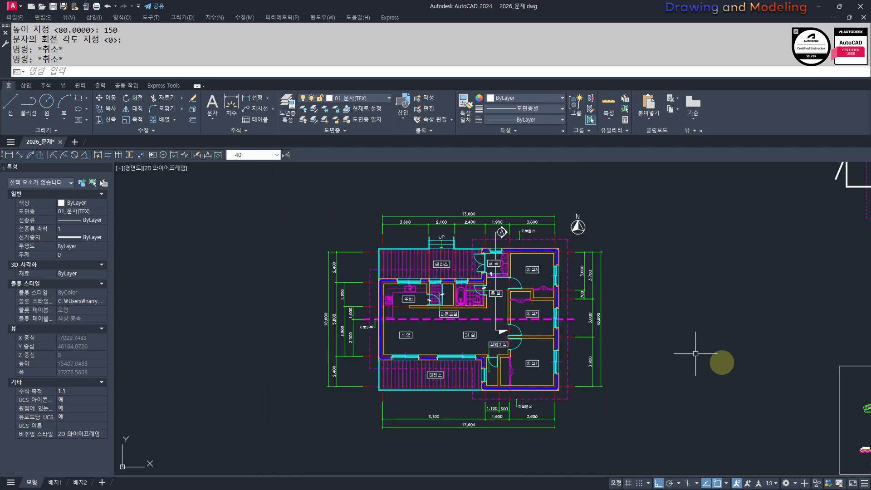
middle_click_drag(680, 353, 431, 306)
scroll(432, 305, "up", 8)
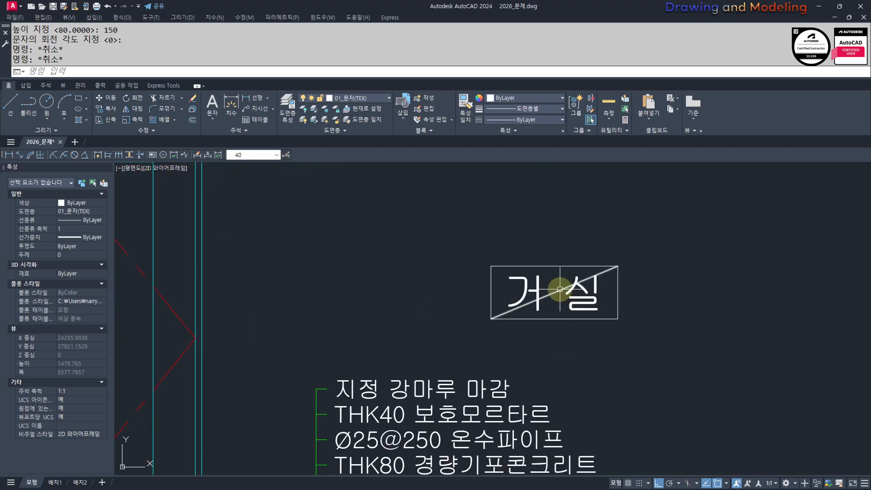
left_click(551, 297)
double_click(531, 289)
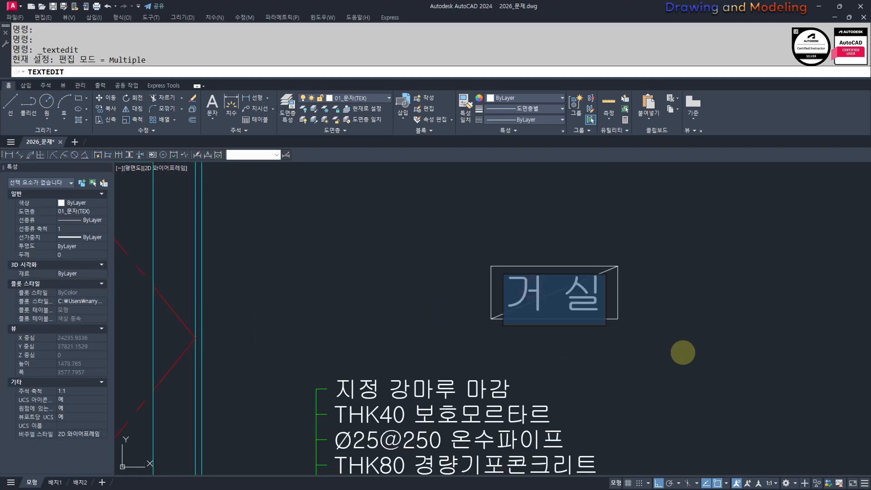
type("ㅂㅗㄱ 도")
key("Return")
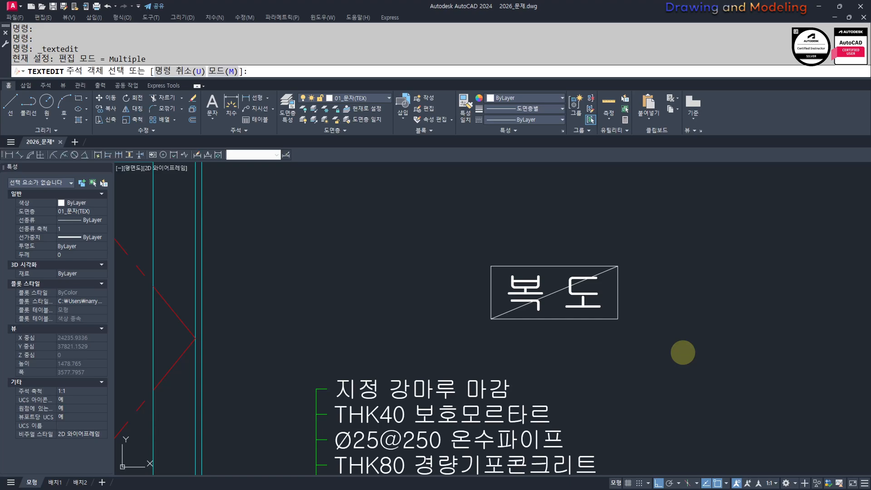
key("Escape")
key("Escape")
Step: Delete the diagonal line inside the 복 도 label frame
left_click(551, 296)
scroll(685, 321, "down", 5)
middle_click_drag(685, 321, 619, 317)
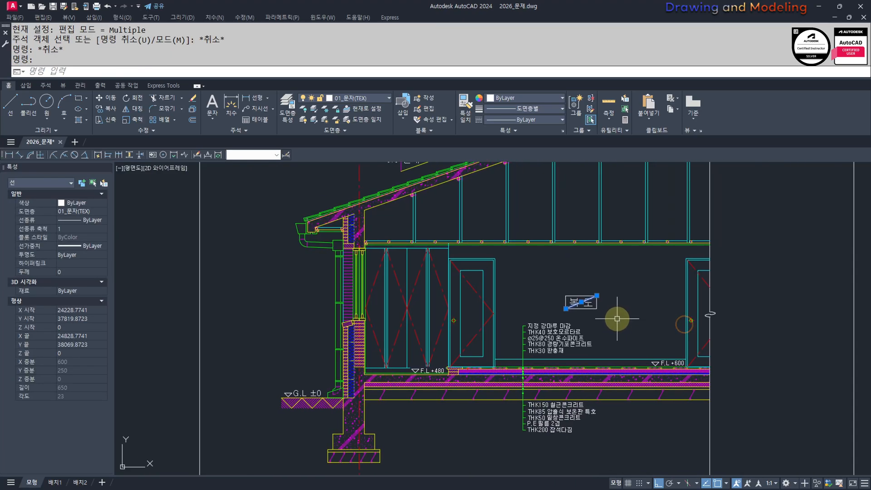
key("Delete")
scroll(664, 329, "up", 2)
scroll(665, 329, "up", 2)
left_click(646, 318)
left_click(482, 222)
middle_click_drag(509, 279, 579, 307)
scroll(629, 296, "down", 2)
type("ㅊ")
key("space")
key("ctrl+z")
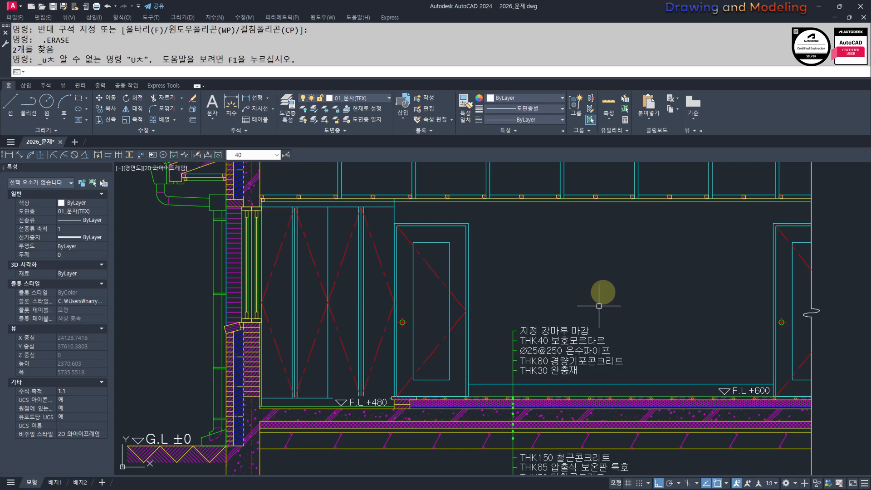
key("Escape")
key("Escape")
key("ctrl+z")
key("Escape")
key("Escape")
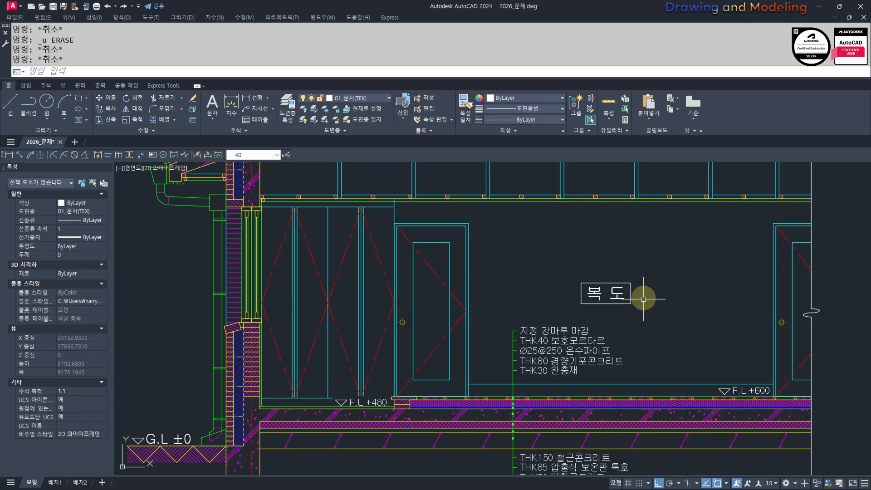
type("cc")
key("space")
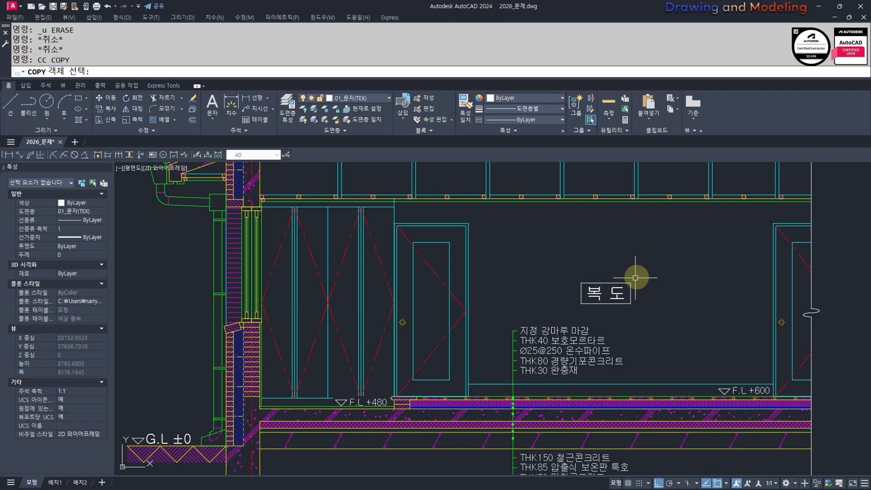
key("Escape")
key("Escape")
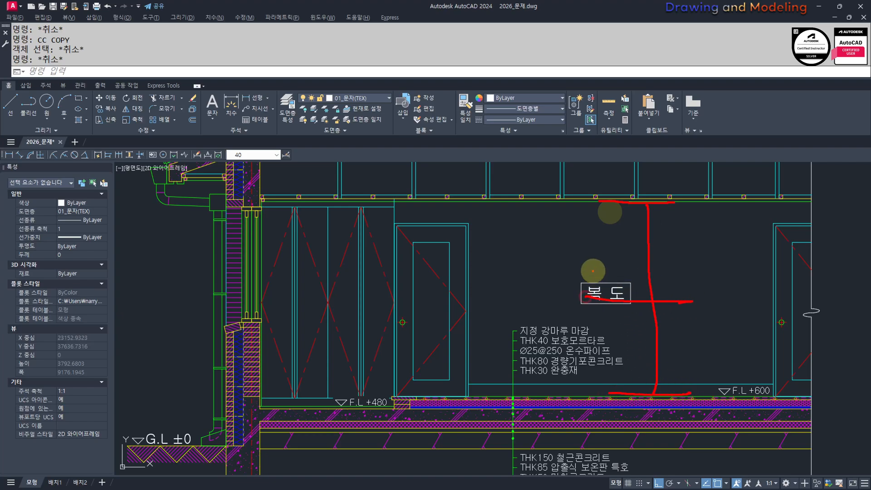
Step: Move the 복 도 text and its frame slightly upward in the room
left_click(575, 278)
left_click(653, 307)
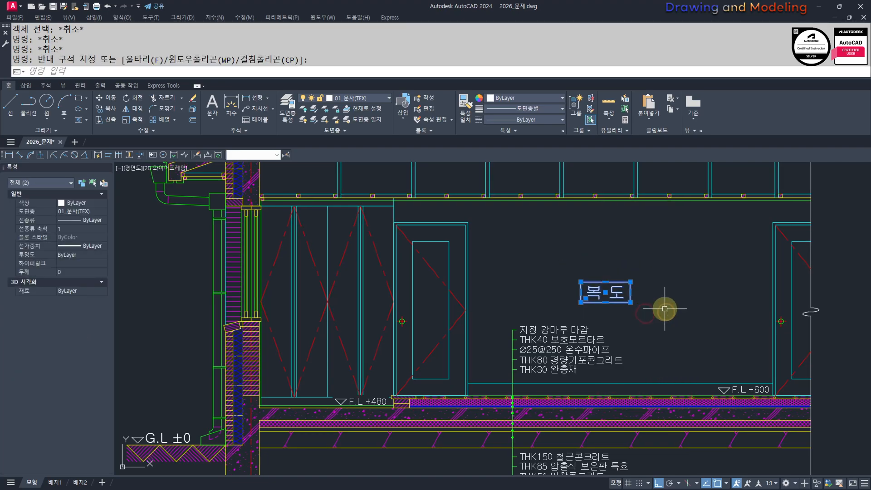
type("m")
key("space")
left_click(683, 276)
left_click(684, 273)
key("Escape")
key("Escape")
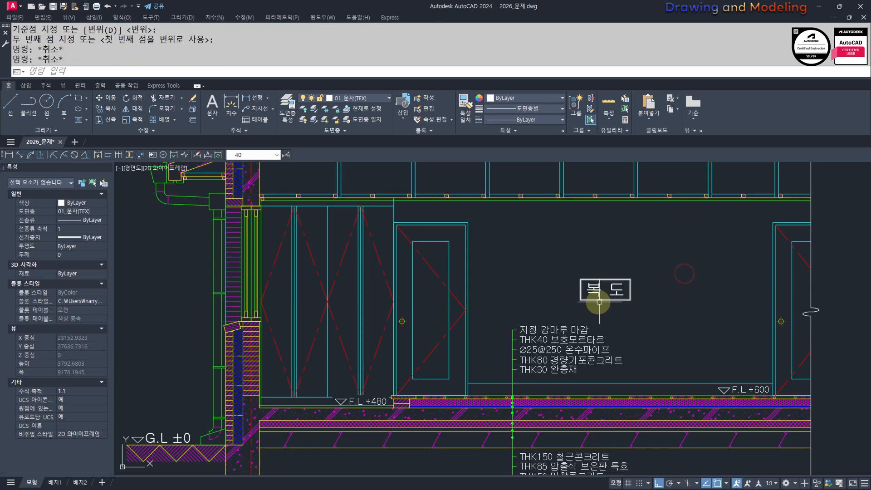
middle_click_drag(660, 273, 663, 311)
type("co")
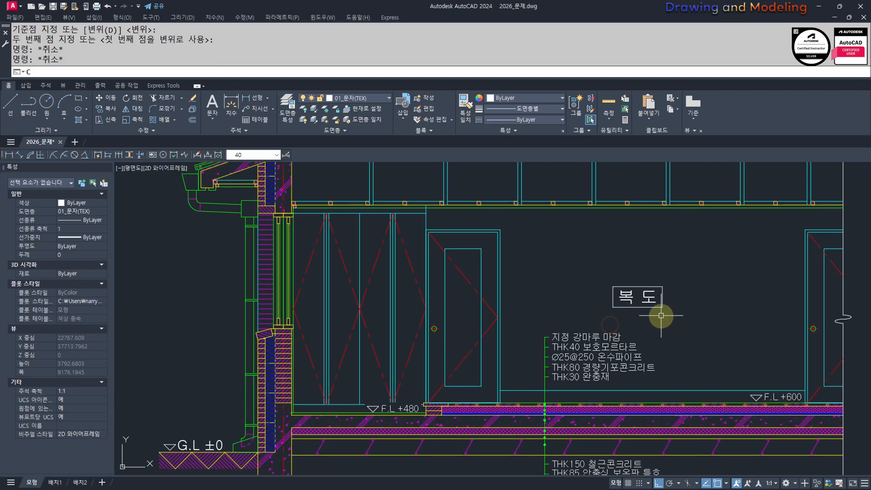
key("space")
left_click(676, 316)
left_click(604, 268)
key("space")
left_click(640, 295)
scroll(759, 317, "up", 2)
key("Escape")
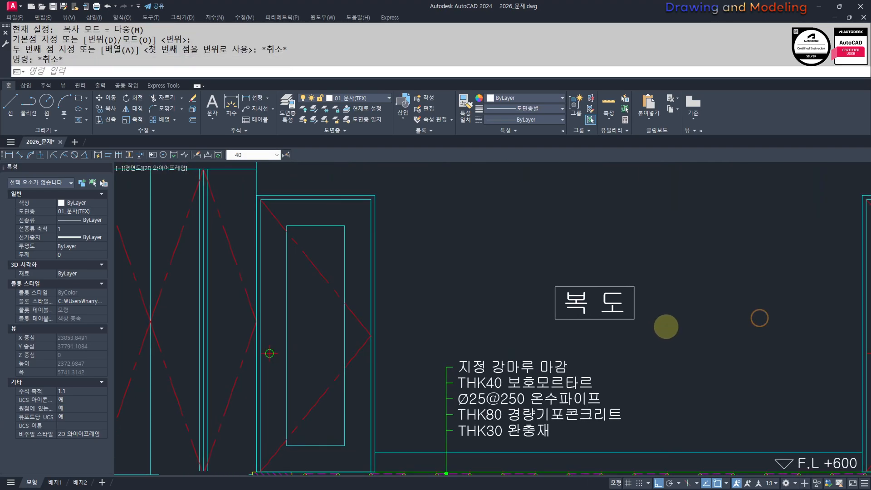
Step: Create a wipeout from the rectangle around the 복 도 text, keeping the source polyline
key("space")
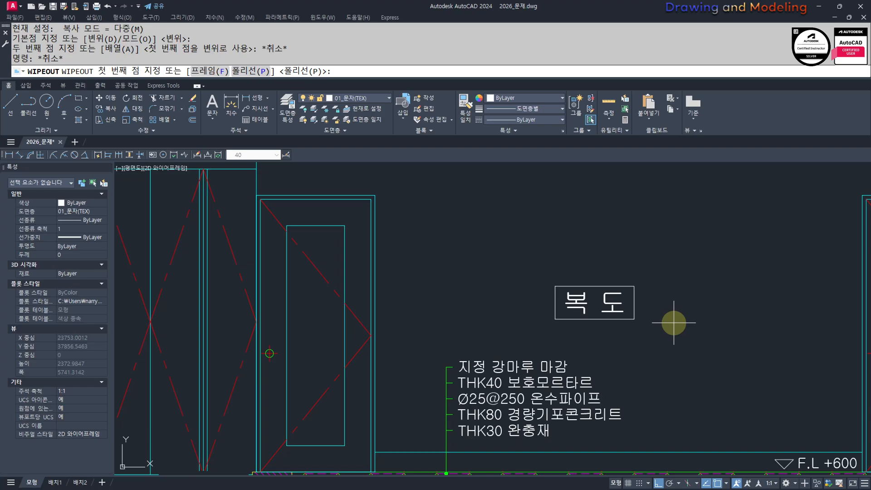
key("space")
left_click(563, 286)
key("space")
key("Escape")
key("Escape")
Step: Bring the 복 도 text to the front of the draw order
left_click(576, 302)
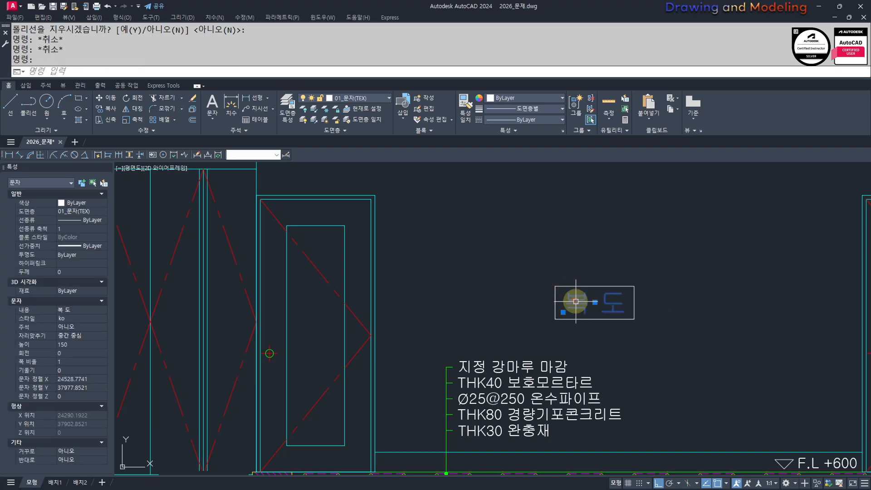
type("DR")
key("space")
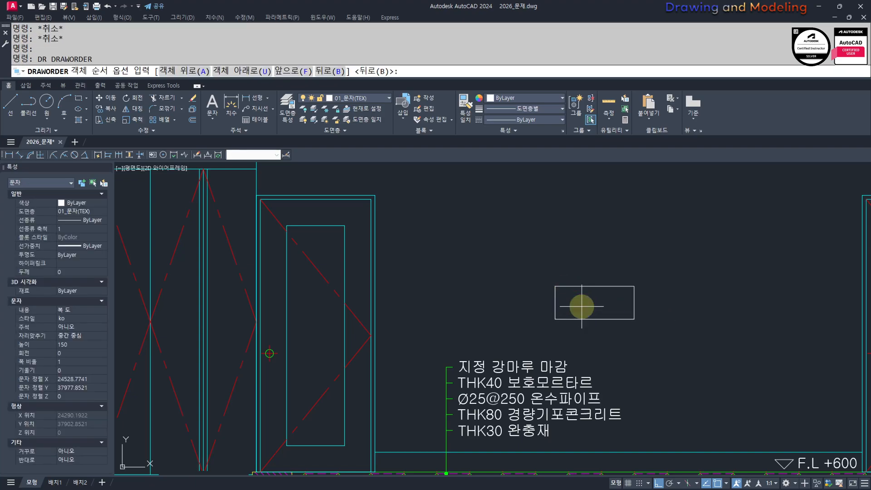
type("FF")
key("space")
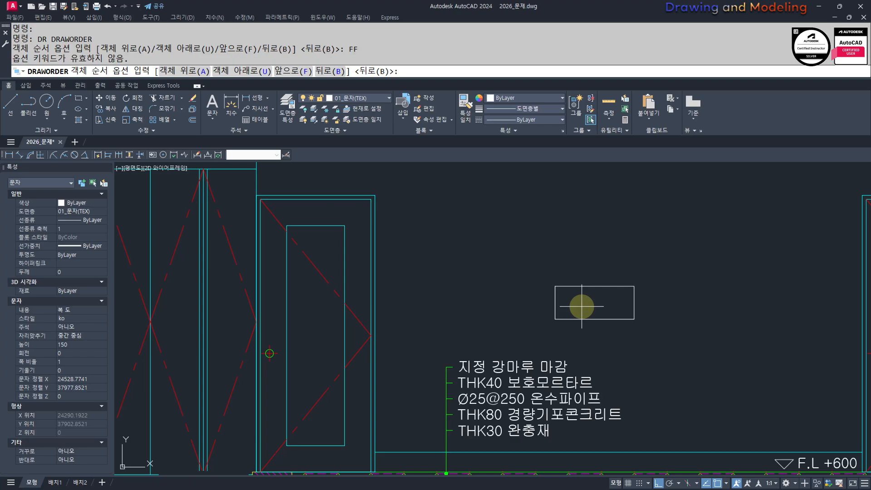
type("F")
key("space")
key("Escape")
key("Escape")
key("Escape")
Step: Copy the 복 도 text, frame and wipeout horizontally onto the folding panels beside the exterior wall
left_click(667, 319)
left_click(625, 334)
type("C")
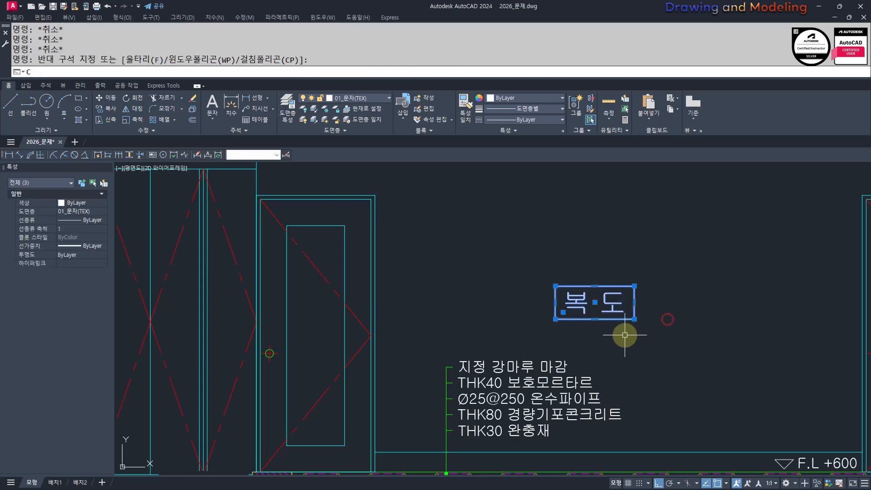
type("C")
key("space")
left_click(593, 301)
scroll(367, 301, "down", 2)
middle_click_drag(292, 297, 582, 304)
scroll(521, 306, "up", 4)
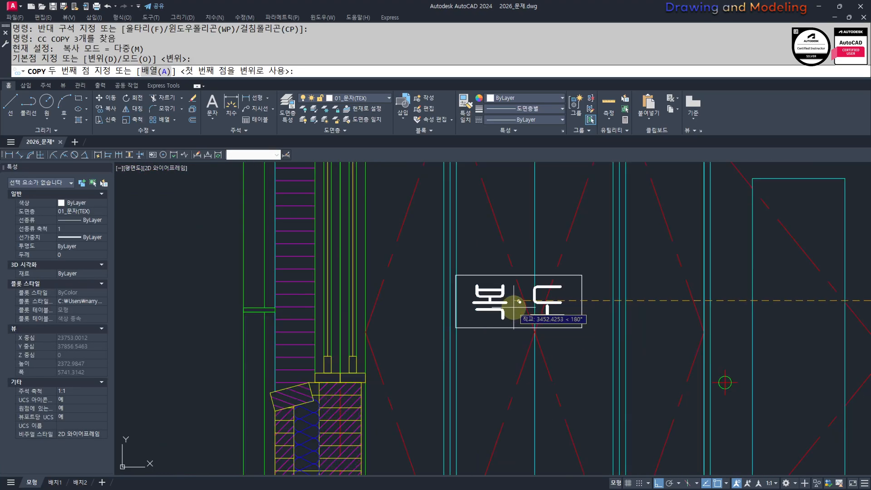
left_click(513, 307)
key("Escape")
key("Escape")
Step: Move the copied label slightly to the right to center it on the folding panels
scroll(478, 408, "down", 4)
middle_click_drag(472, 409, 543, 397)
scroll(543, 397, "up", 2)
left_click(515, 284)
left_click(628, 365)
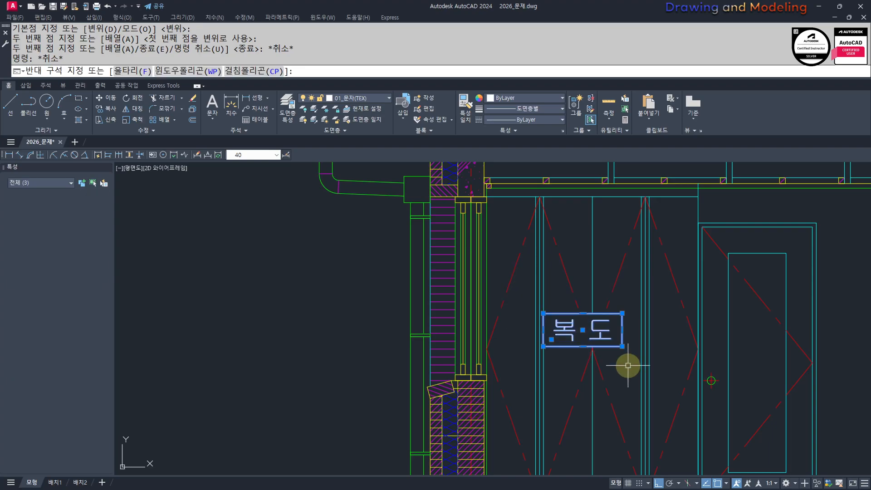
middle_click_drag(603, 405, 547, 379)
type("M")
key("space")
left_click(455, 326)
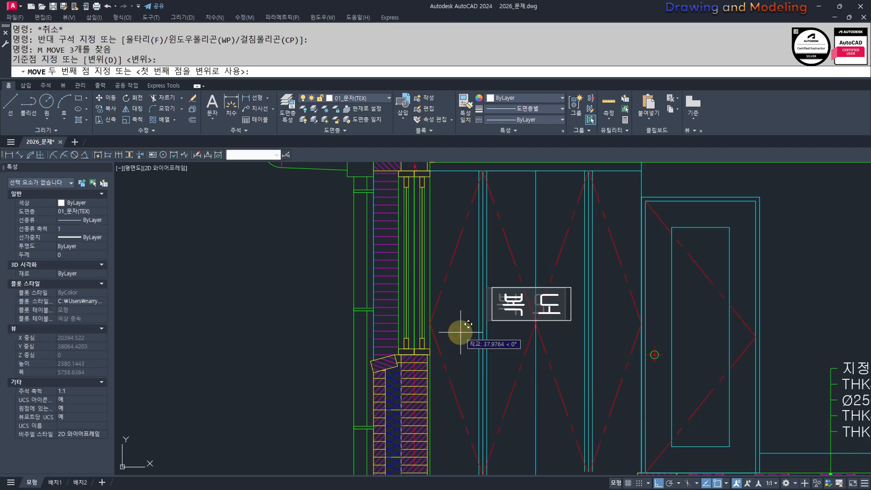
key("Escape")
key("Escape")
Step: Change the copied label's text to 현 관
scroll(461, 317, "down", 4)
scroll(510, 356, "up", 4)
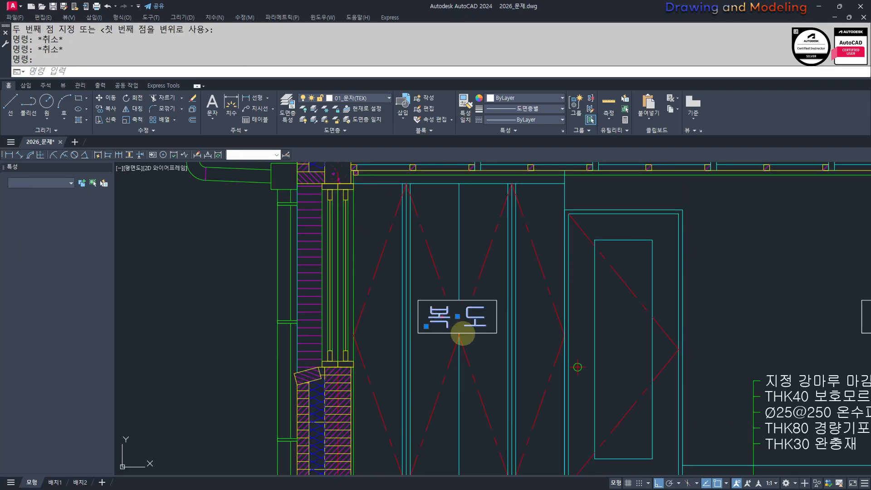
double_click(460, 330)
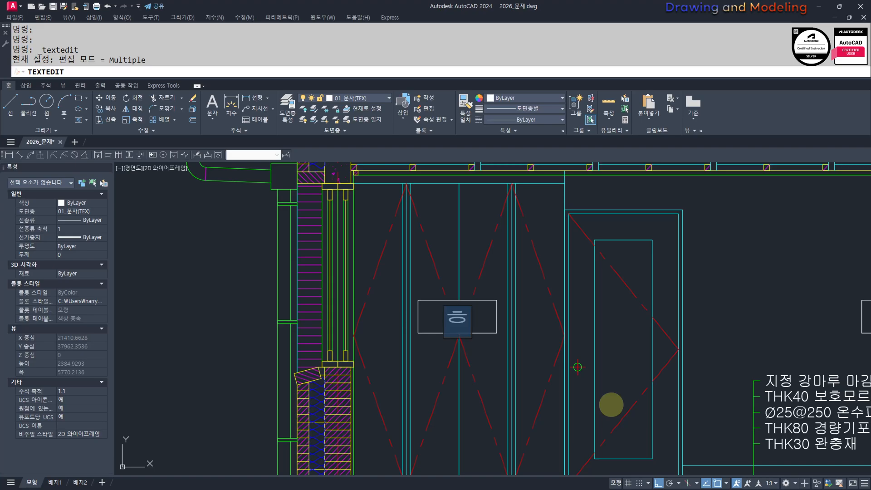
key("Escape")
key("Escape")
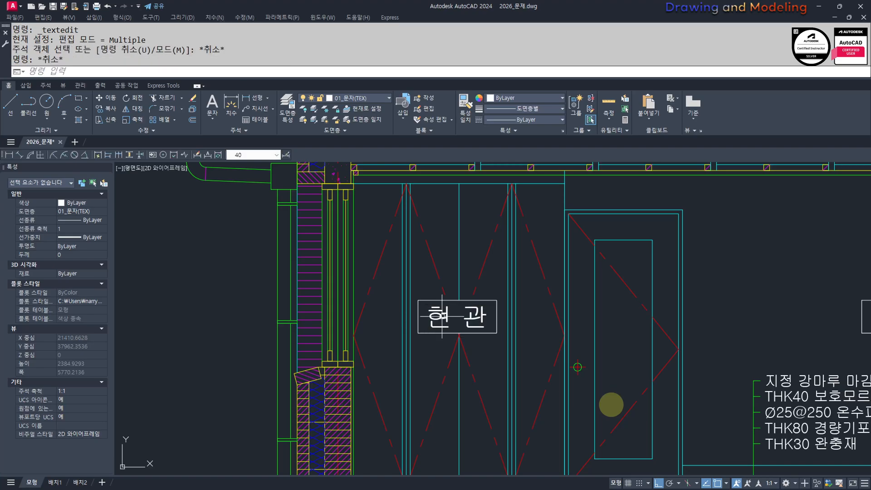
scroll(577, 367, "down", 5)
scroll(545, 291, "up", 2)
middle_click_drag(546, 292, 561, 293)
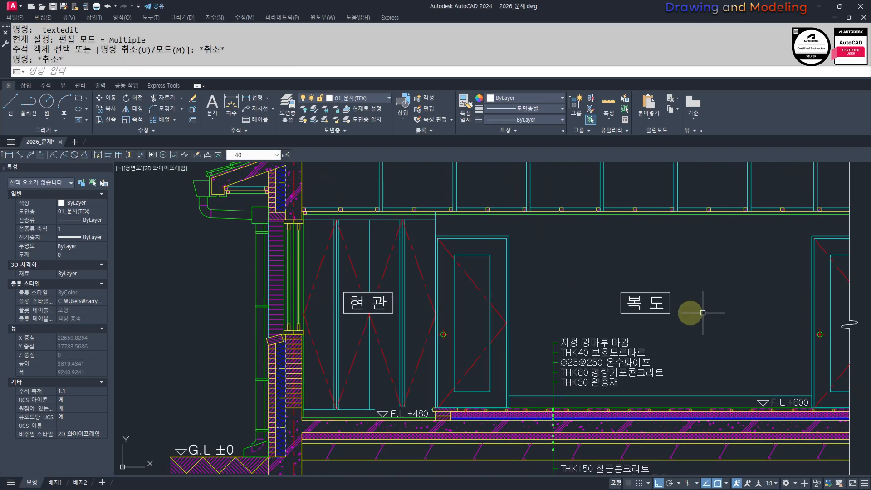
middle_click_drag(437, 367, 558, 352)
key("Escape")
mouse_move(546, 322)
middle_mouse_down()
mouse_move(644, 346)
mouse_move(642, 301)
middle_mouse_up()
key("Escape")
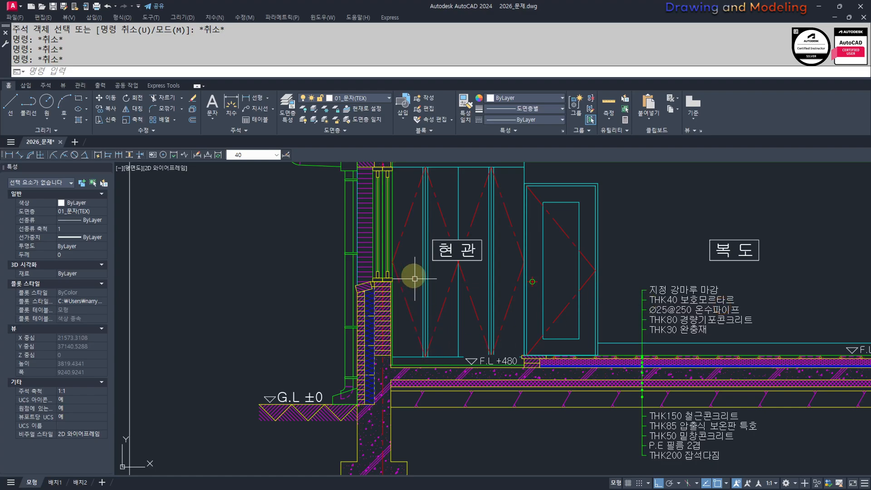
middle_click_drag(642, 366, 618, 359)
left_click(659, 244)
left_click(609, 323)
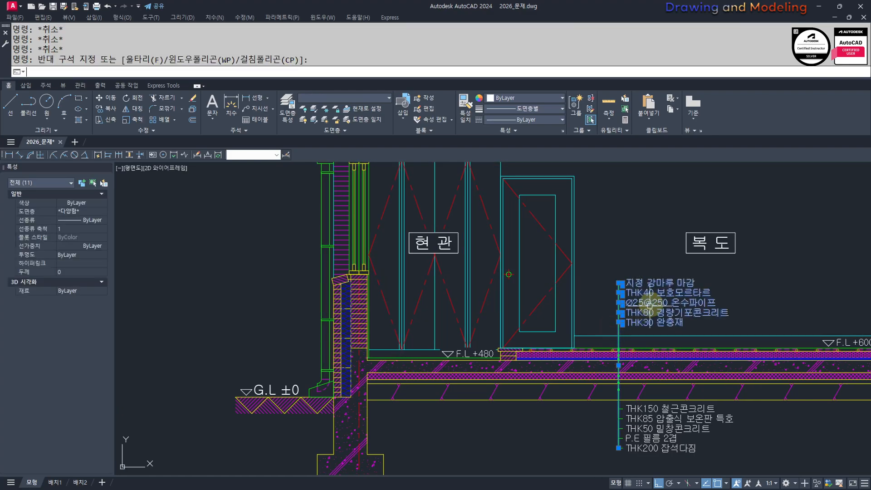
type("ㅊ")
key("space")
key("Escape")
key("Escape")
middle_click_drag(622, 307, 624, 305)
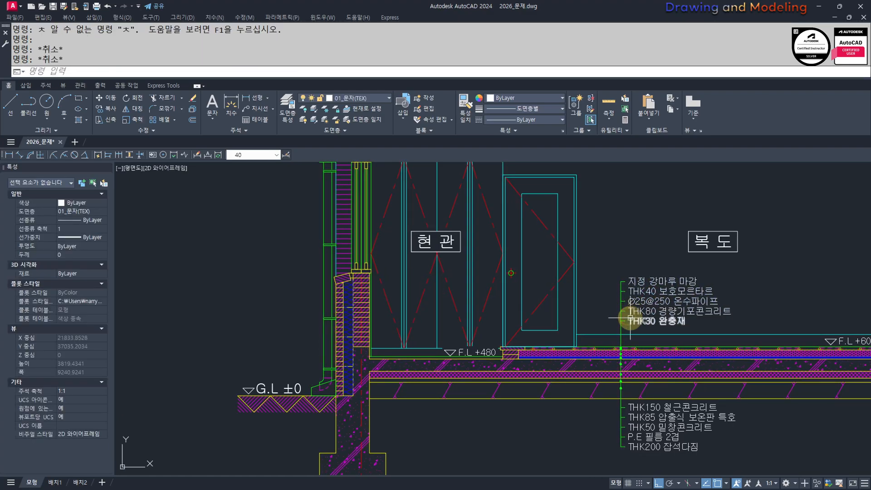
key("space")
left_click(652, 245)
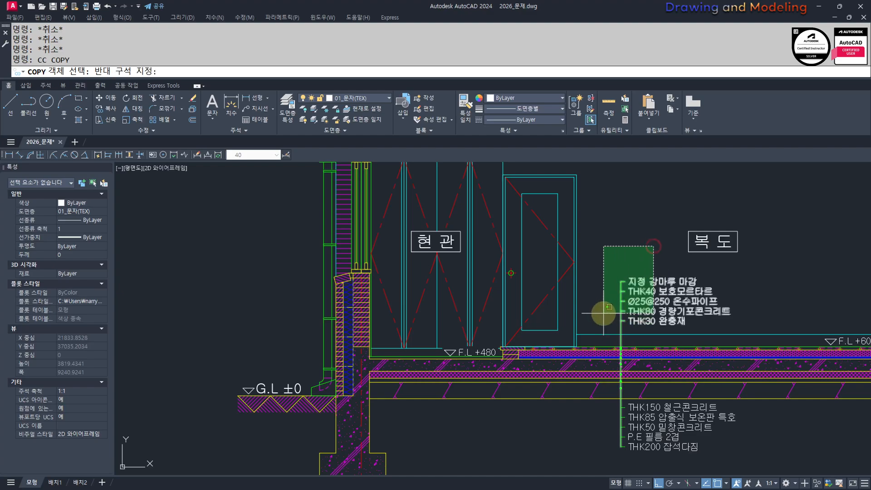
key("Escape")
key("Escape")
Step: Copy the top two floor notes, their ticks and the vertical leader line horizontally into the 현 관 area
scroll(545, 303, "up", 3)
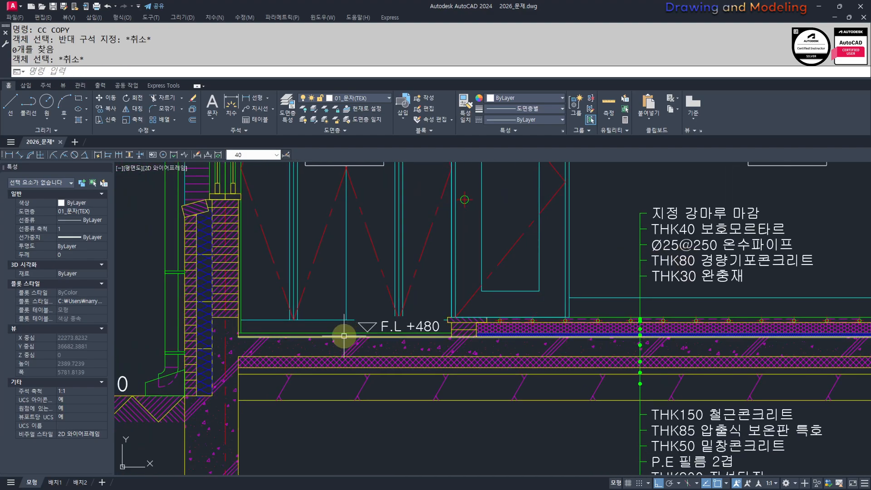
middle_click_drag(616, 340, 608, 351)
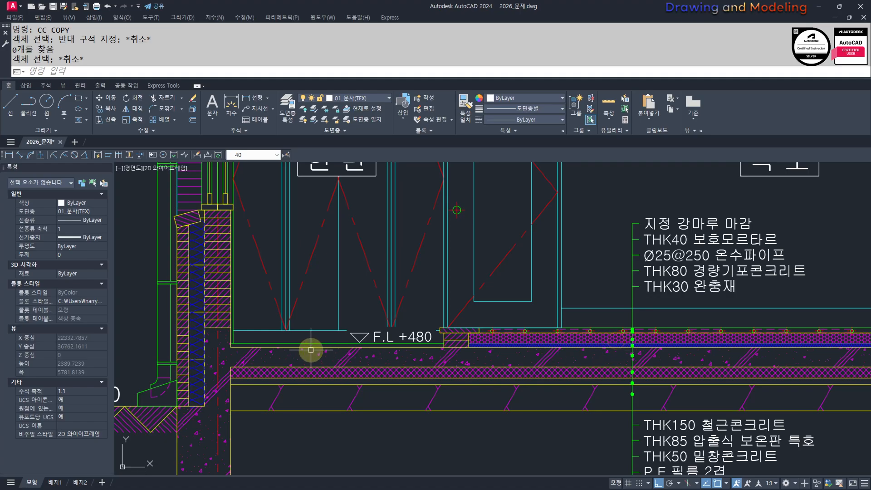
middle_click_drag(443, 334, 404, 370)
left_click(604, 247)
left_click(574, 281)
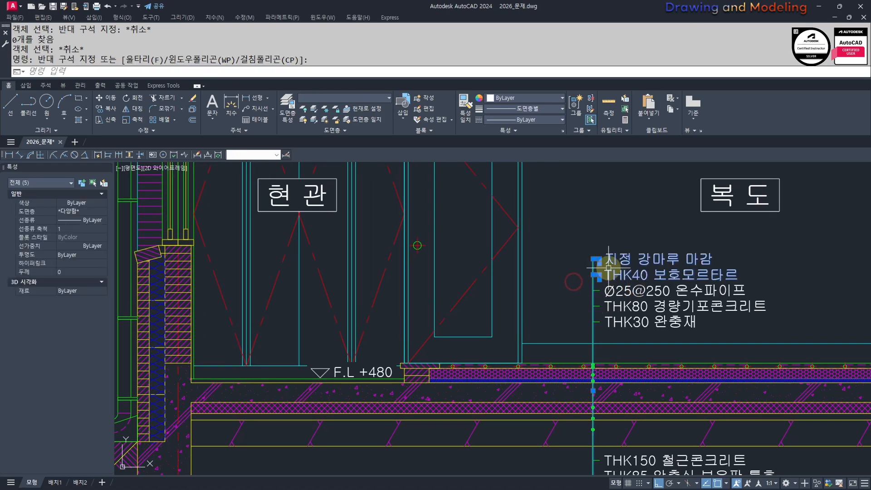
type("cc")
key("Return")
left_click(647, 226)
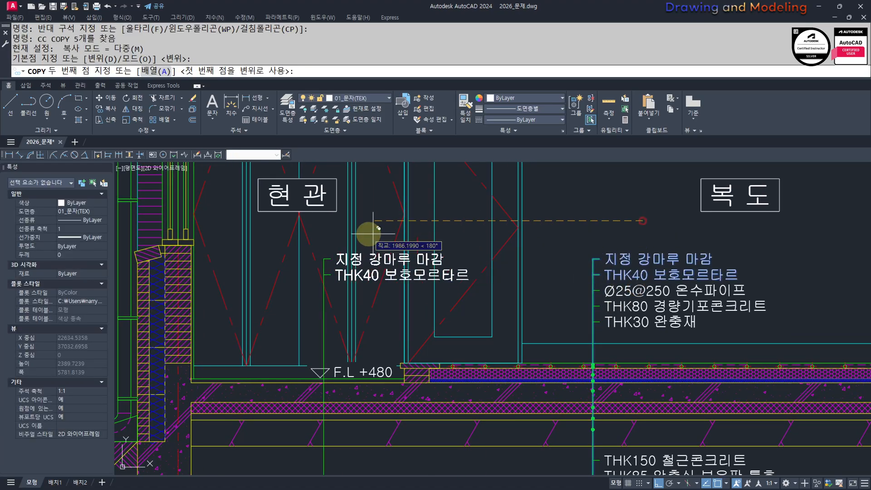
left_click(272, 226)
key("Escape")
Step: Stretch the copied 현관 floor notes, their ticks and the top of the leader line straight down toward the floor
scroll(410, 261, "up", 2)
type("s")
key("Return")
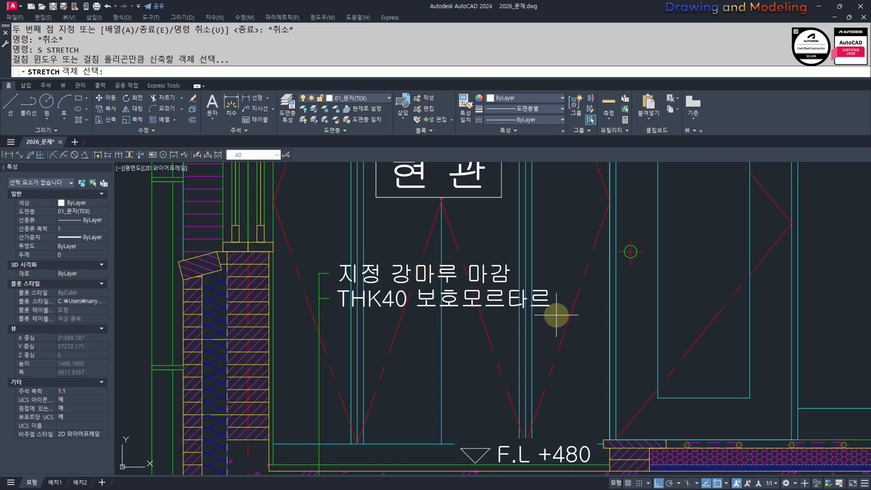
left_click(554, 313)
left_click(301, 261)
middle_click_drag(280, 310, 337, 286)
key("Return")
left_click(338, 286)
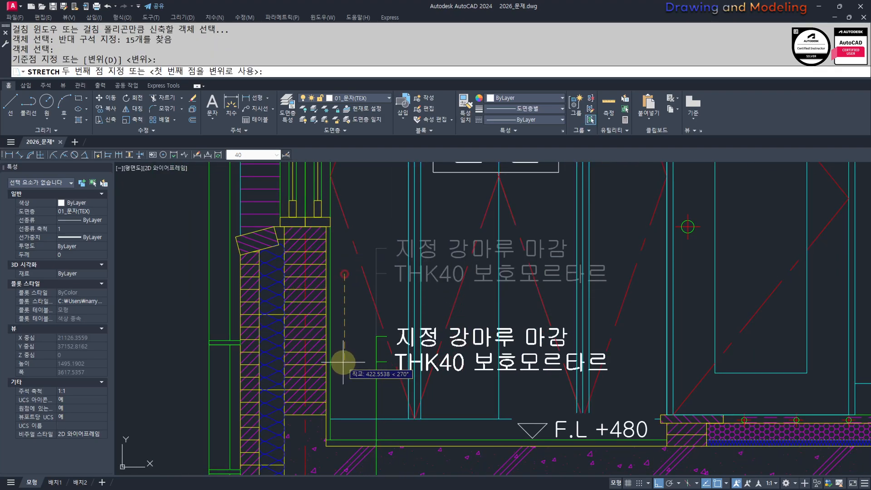
key("Escape")
key("Escape")
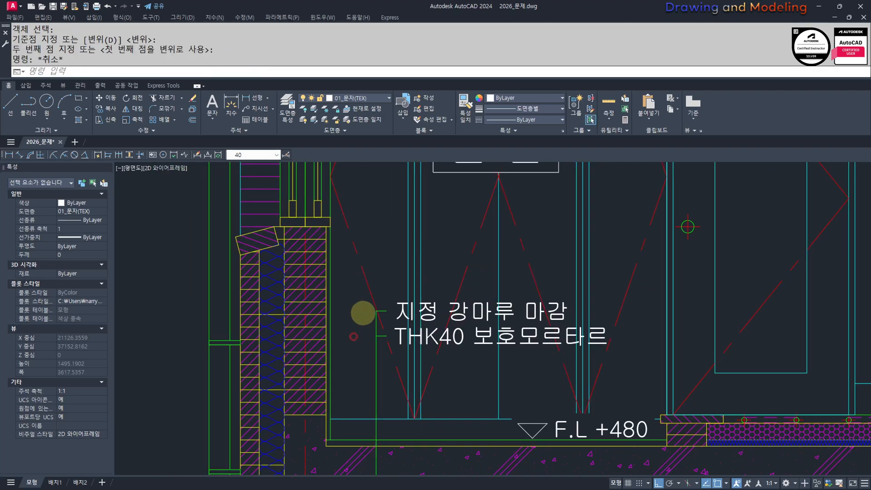
Step: Change the first 현관 floor note's text to 지정 포세린타일 마감
scroll(612, 286, "down", 4)
scroll(565, 343, "up", 5)
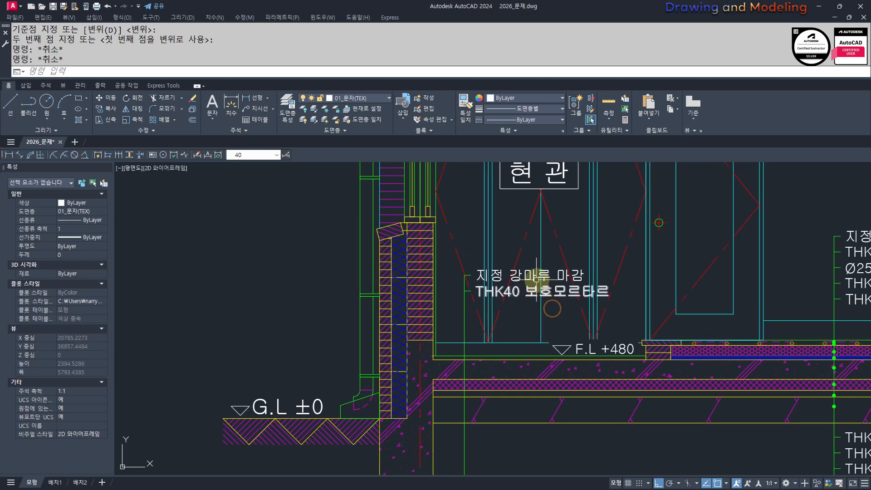
left_click(528, 274)
double_click(528, 274)
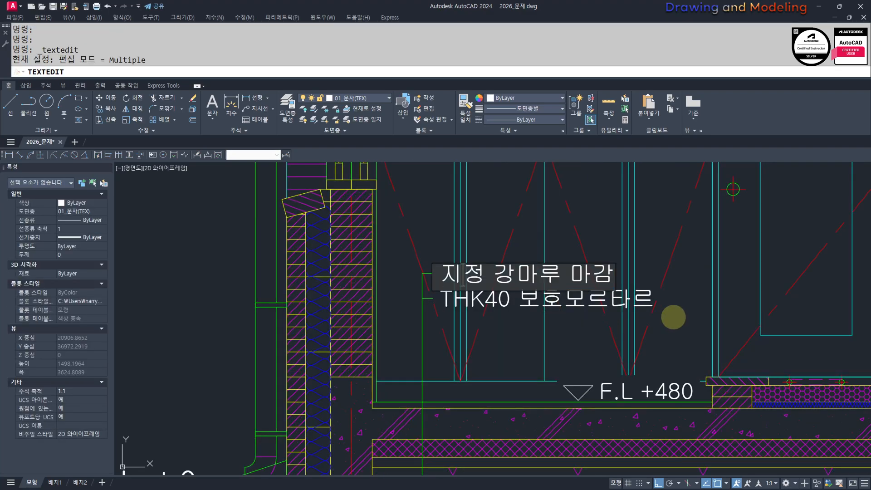
key("Delete")
key("Delete")
key("Delete")
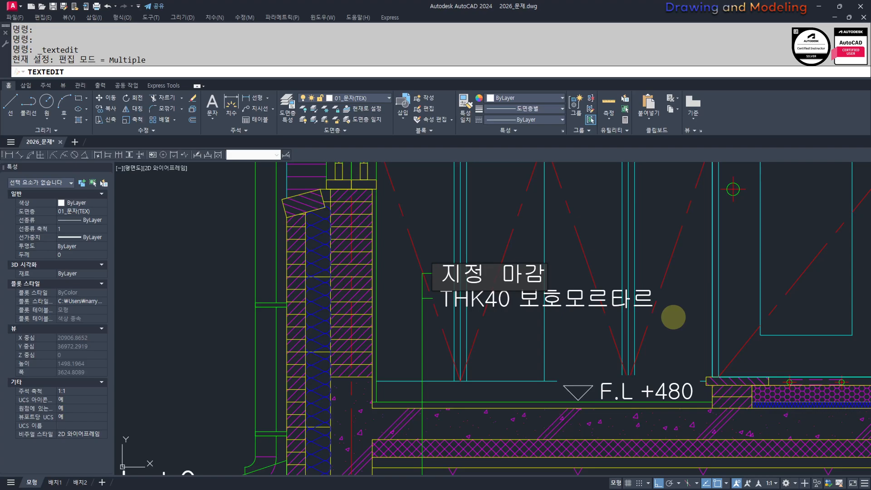
key("BackSpace")
key("BackSpace")
key("BackSpace")
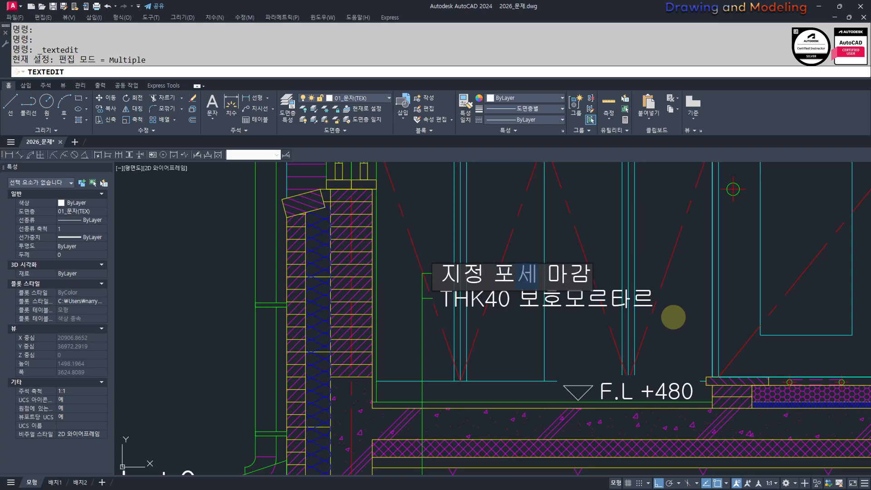
type("포세린타일")
left_click(673, 317)
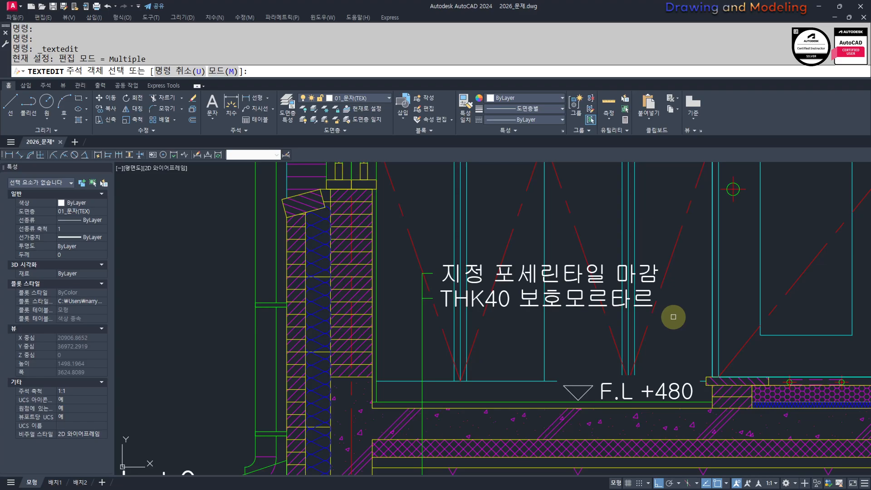
key("Escape")
key("Escape")
scroll(628, 331, "down", 4)
mouse_move(597, 325)
middle_mouse_down()
mouse_move(490, 256)
mouse_move(399, 224)
middle_mouse_up()
scroll(565, 329, "up", 2)
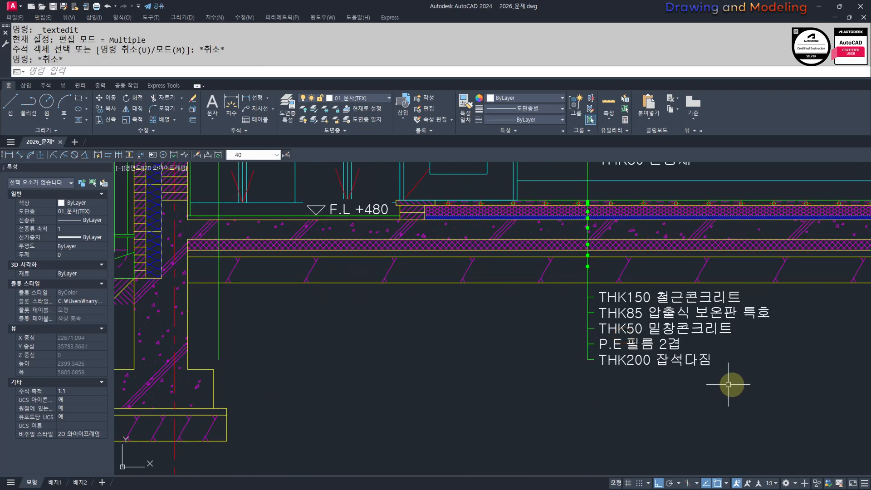
left_click_drag(728, 384, 588, 286)
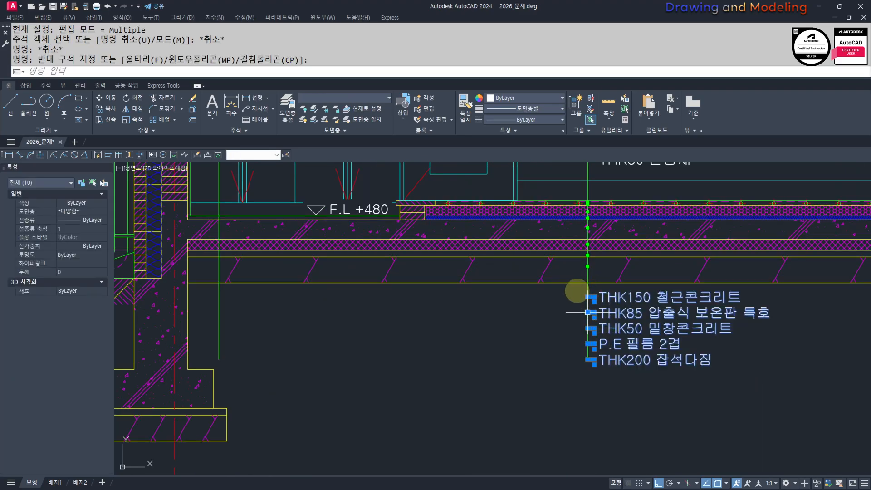
type("ㅊ")
key("space")
key("Escape")
key("Escape")
middle_click_drag(246, 262, 441, 332)
middle_click_drag(406, 368, 491, 355)
type("ㄴ")
key("space")
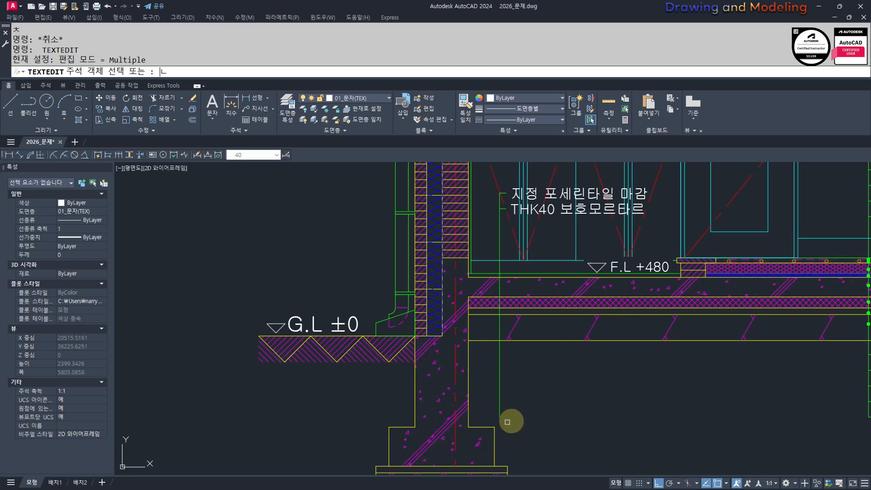
key("space")
key("Escape")
key("Escape")
key("Escape")
key("Escape")
Step: Stretch the lower end of the 현관 leader line vertically up to between the floor finish line and the slab top
middle_click_drag(485, 415, 521, 394)
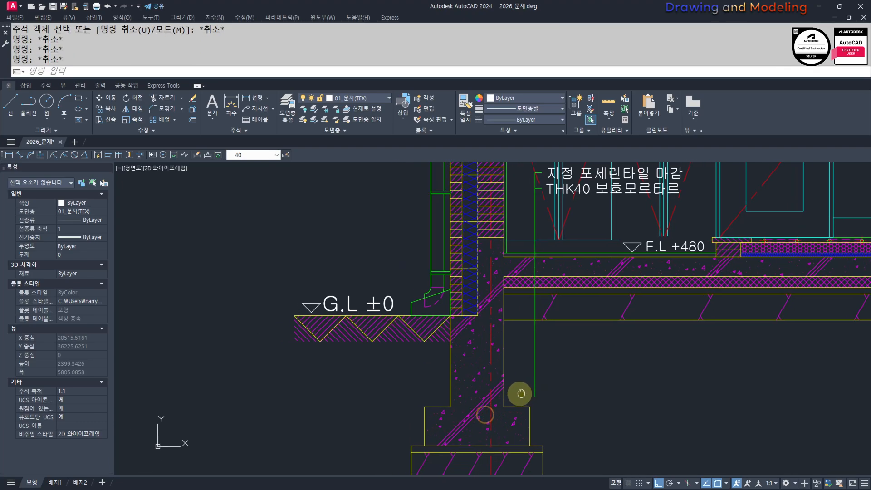
scroll(542, 399, "up", 2)
type("s")
left_click(532, 403)
left_click(511, 381)
key("space")
left_click(545, 398)
middle_click_drag(545, 255, 549, 413)
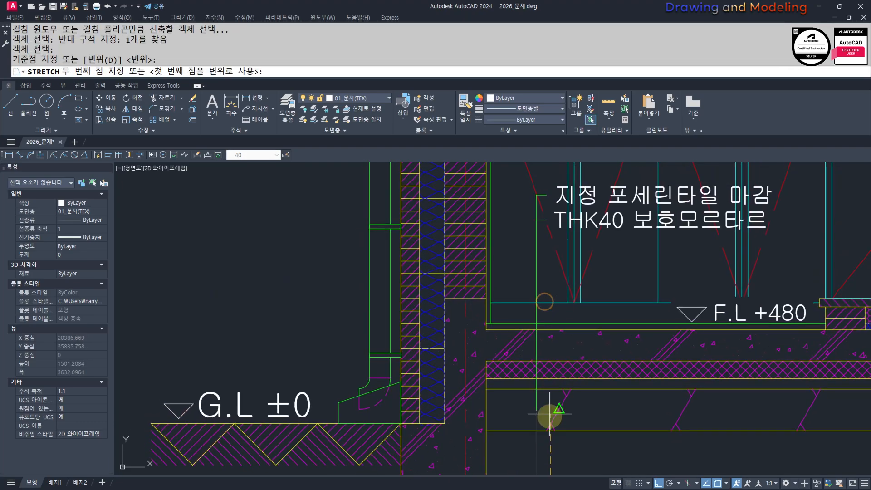
scroll(566, 327, "up", 2)
scroll(566, 332, "up", 8)
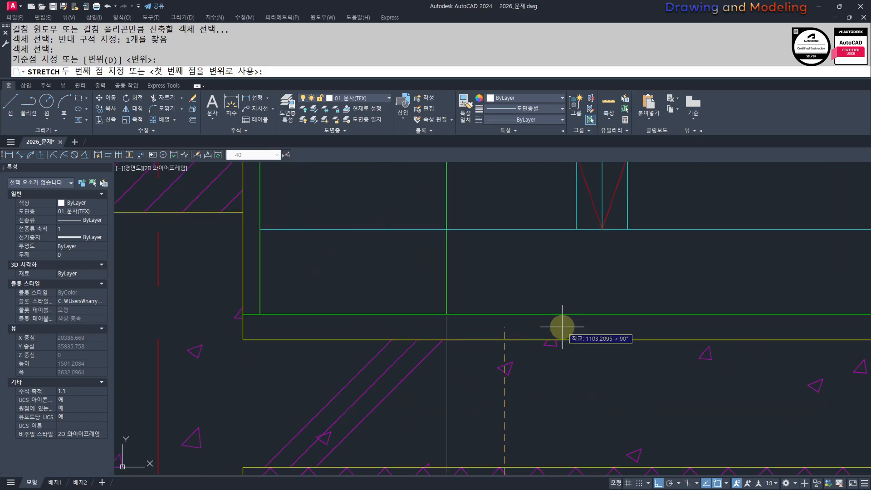
left_click(490, 352)
key("Escape")
key("Escape")
scroll(489, 352, "down", 14)
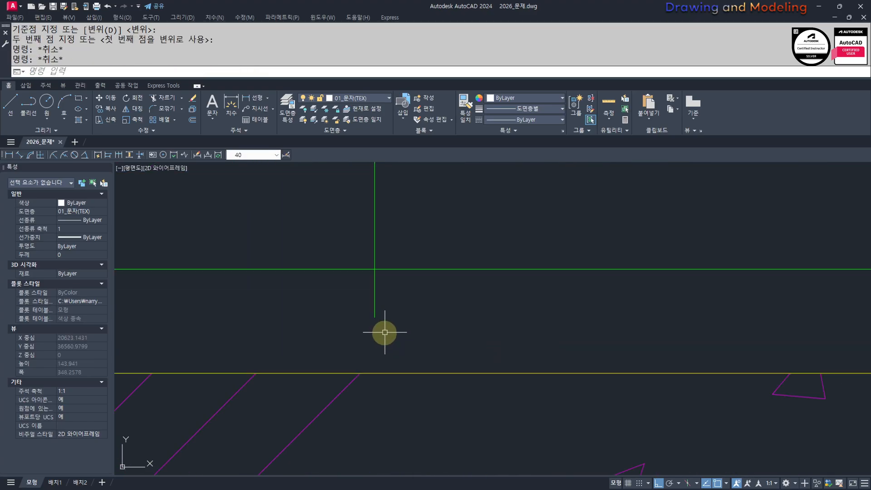
Step: Copy one filled dot from the 복도 leader line onto the lower end of the 현관 leader line
scroll(568, 354, "up", 5)
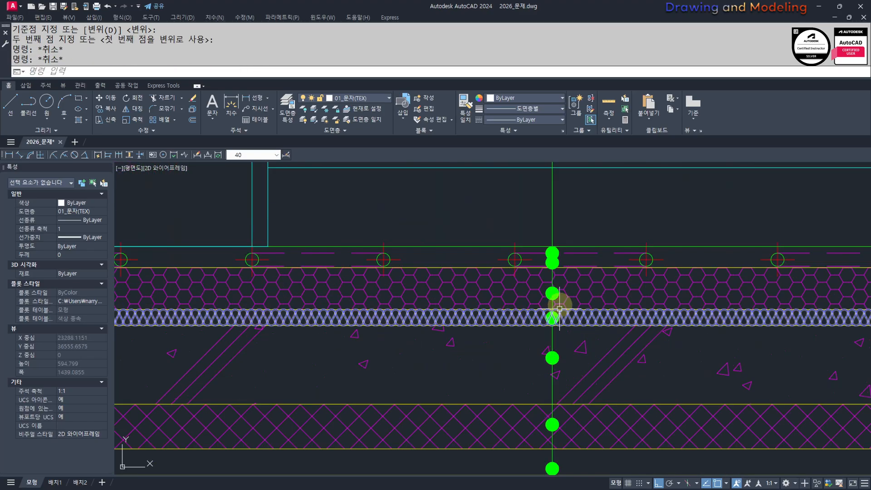
type("cc")
key("space")
scroll(526, 399, "up", 2)
left_click(521, 281)
left_click(603, 347)
key("space")
left_click(583, 329)
scroll(587, 354, "down", 5)
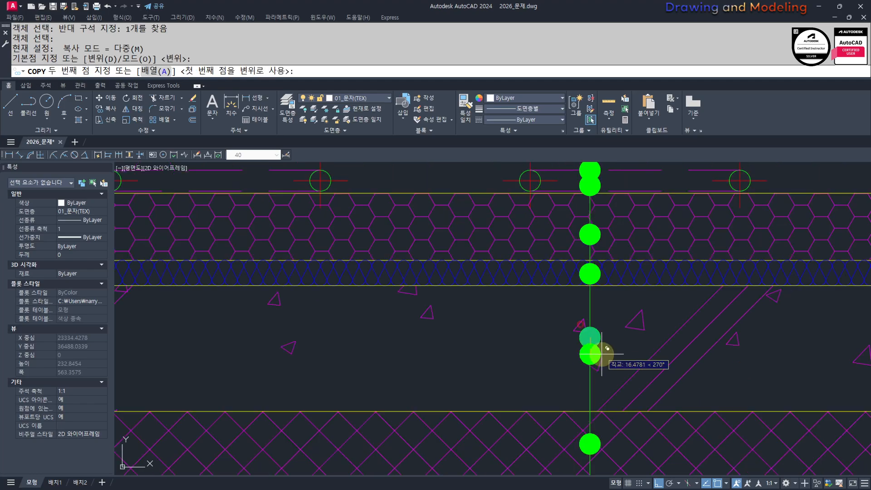
scroll(253, 403, "up", 4)
scroll(434, 407, "up", 2)
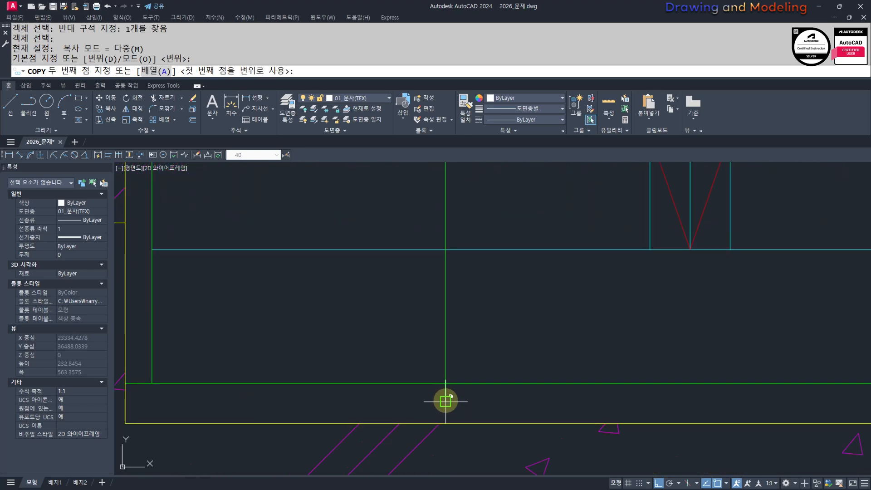
left_click(446, 401)
key("Escape")
key("Escape")
left_click(401, 351)
left_click(511, 439)
type("c")
key("space")
left_click(530, 320)
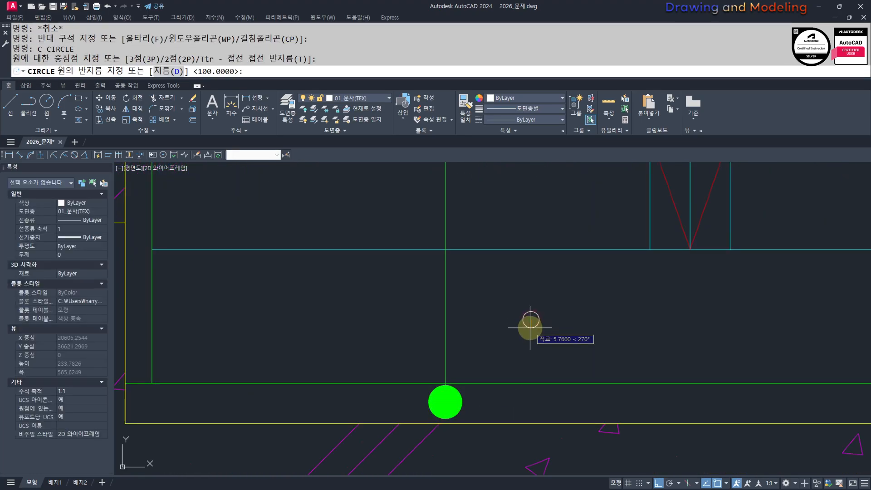
key("Escape")
Step: Copy the 현관 leader's dot a short distance vertically to mark the second floor layer
left_click(428, 383)
left_click(496, 420)
middle_click_drag(502, 330, 558, 341)
type("cc")
key("space")
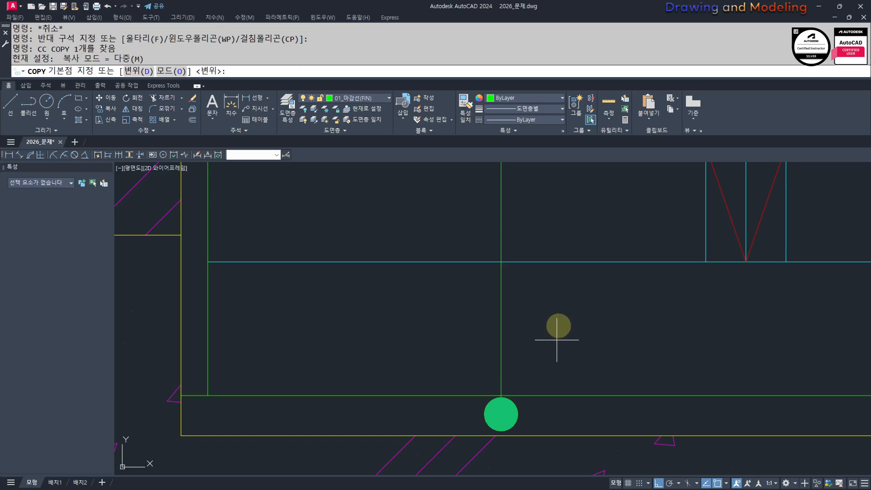
left_click(562, 313)
left_click(564, 325)
key("Escape")
key("Escape")
Step: Change the second 현관 floor note's text to THK30 보호모르타르
scroll(506, 409, "up", 2)
scroll(583, 357, "down", 9)
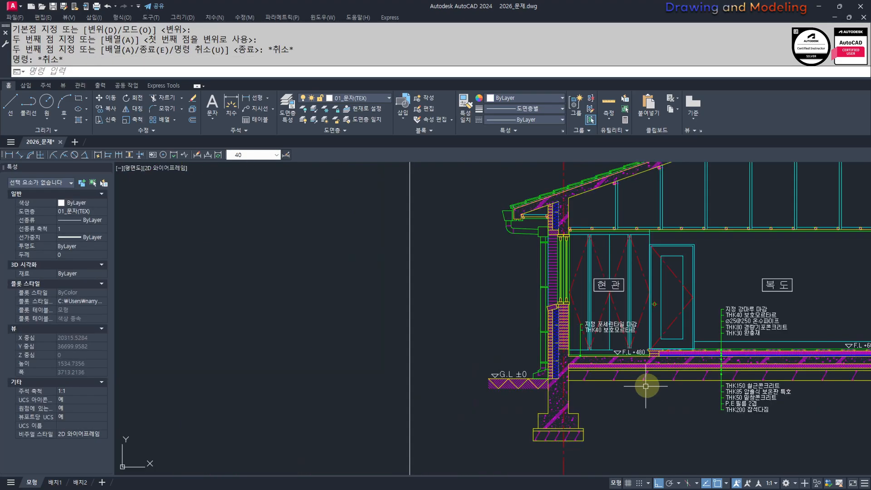
middle_click_drag(640, 389, 567, 396)
scroll(507, 359, "up", 6)
middle_click_drag(511, 357, 498, 374)
middle_click_drag(573, 377, 541, 425)
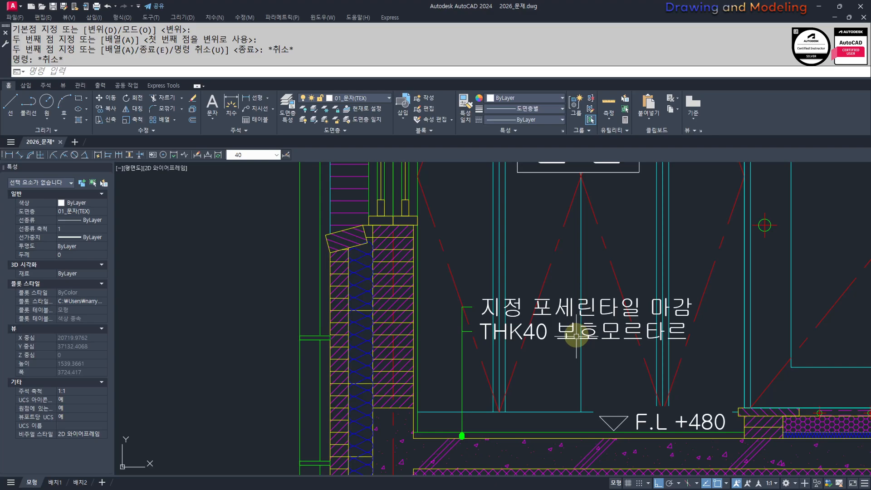
double_click(553, 332)
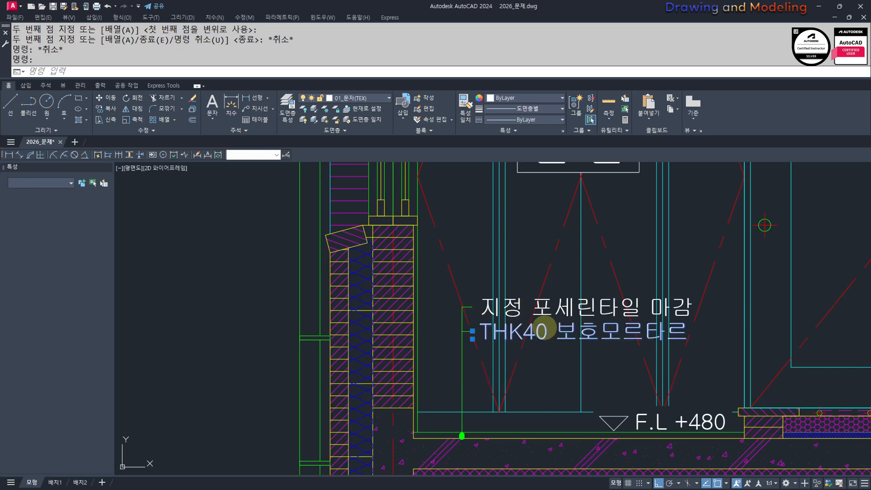
key("Delete")
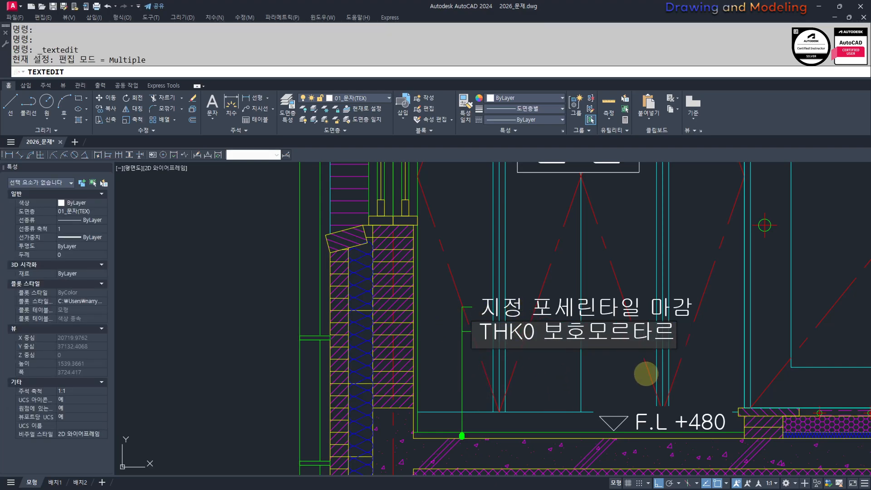
type("3")
key("Escape")
key("Escape")
key("Escape")
key("Escape")
Step: Draw a rectangle enclosing the two 현관 floor notes and their leader ticks
middle_click_drag(497, 342, 453, 310)
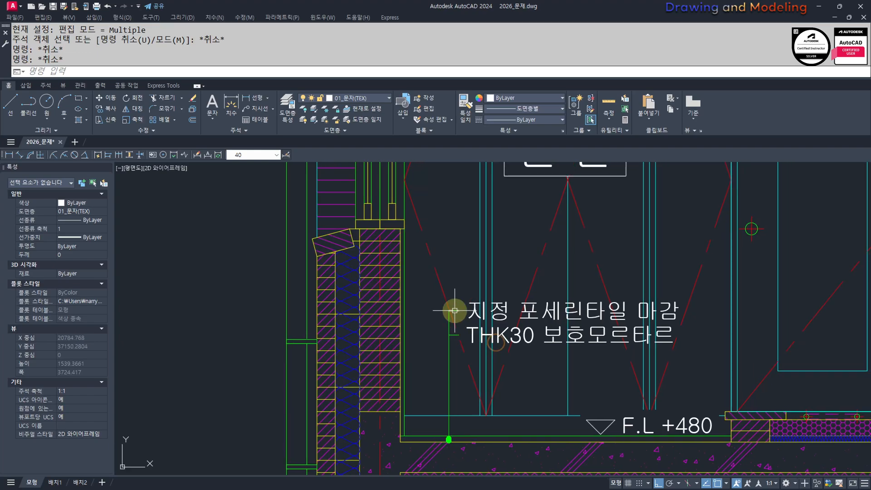
mouse_move(624, 361)
middle_mouse_down()
mouse_move(577, 365)
mouse_move(560, 382)
middle_mouse_up()
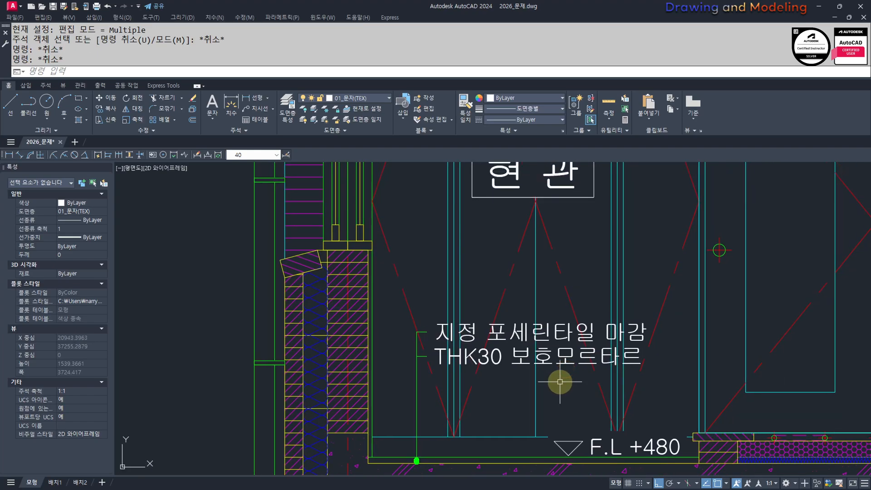
middle_click_drag(505, 390, 487, 401)
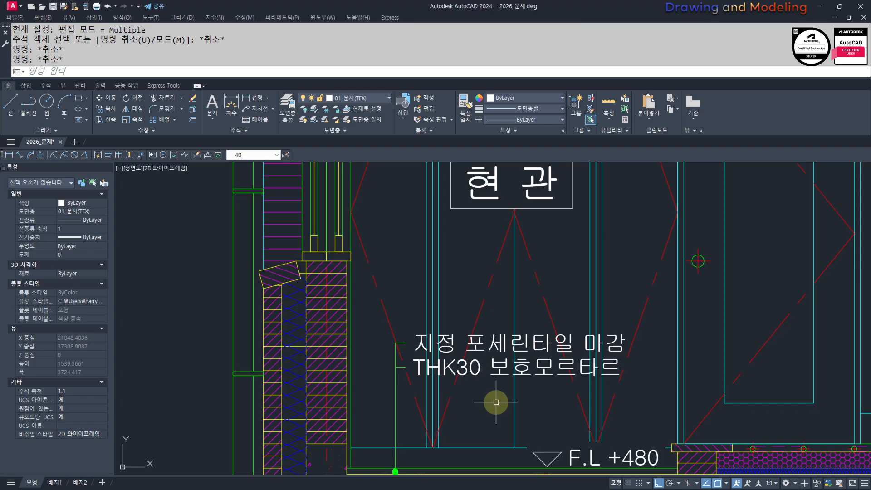
scroll(519, 394, "up", 3)
type("EC")
key("Return")
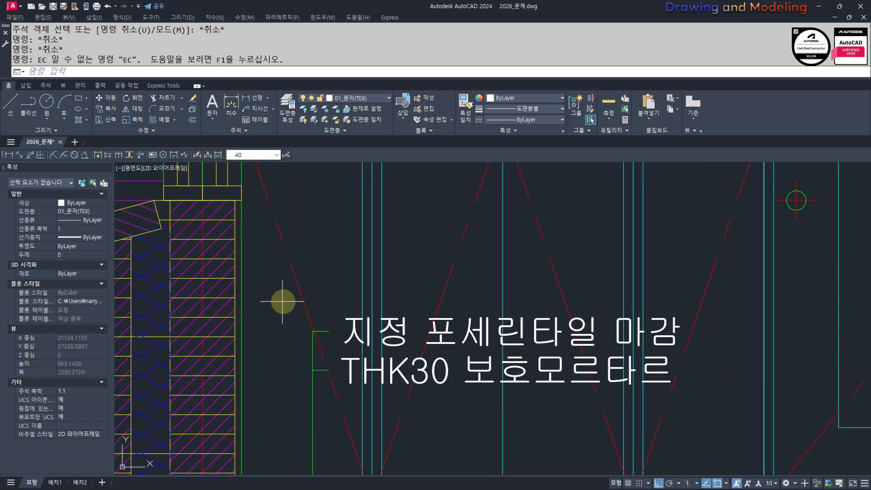
left_click(282, 301)
key("Escape")
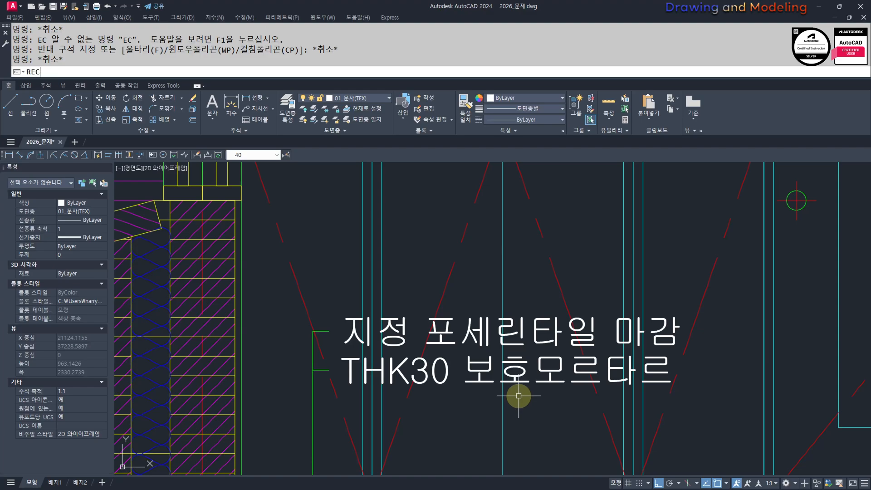
type("REC")
key("Return")
left_click(286, 305)
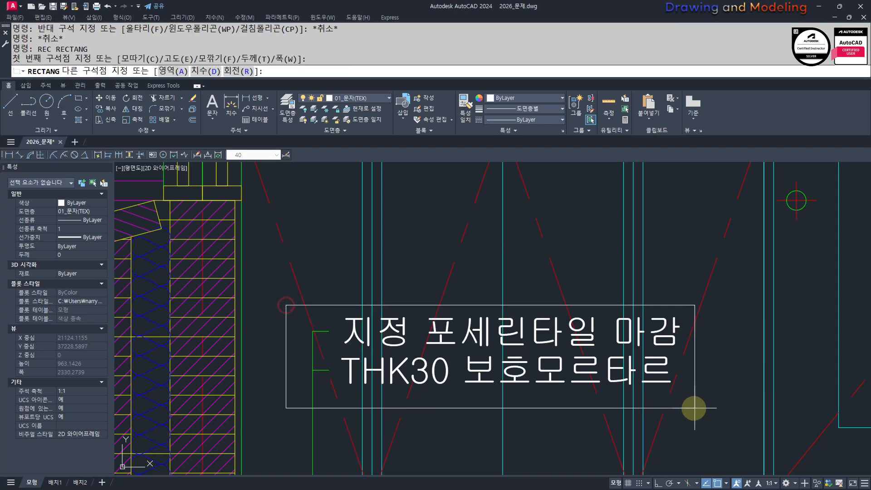
left_click(706, 394)
Step: Trim the door, panel and leader lines crossing the note area, using the rectangle as the cutting edge
type("TR")
key("Return")
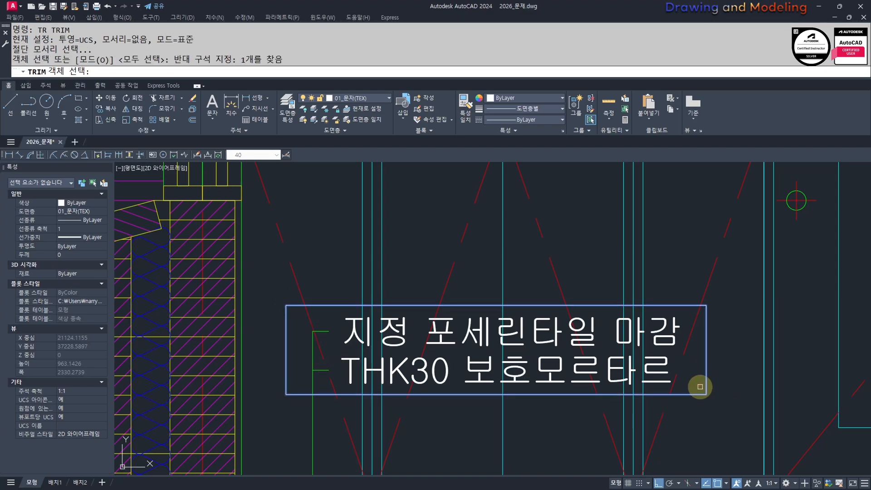
left_click(694, 348)
left_click(311, 346)
left_click(426, 367)
key("Escape")
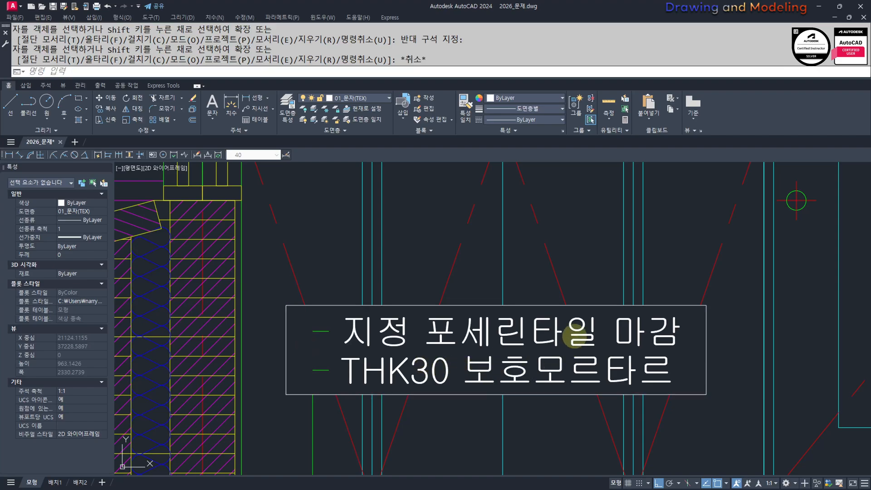
Step: Erase the rectangle around the 현관 floor notes
left_click(597, 305)
type("e")
key("Return")
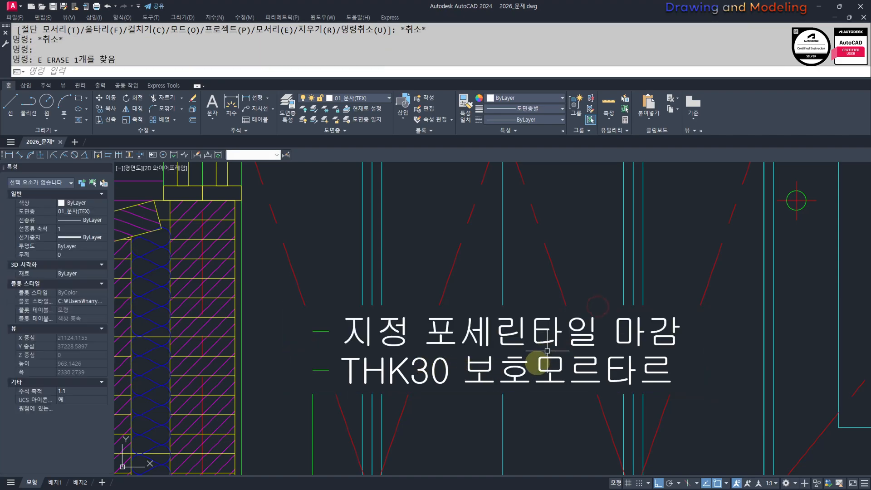
Step: Try to fillet the vertical leader line of the 현관 floor notes with the upper note's tick using the 100 radius
type("f")
key("Return")
left_click(312, 405)
left_click(323, 330)
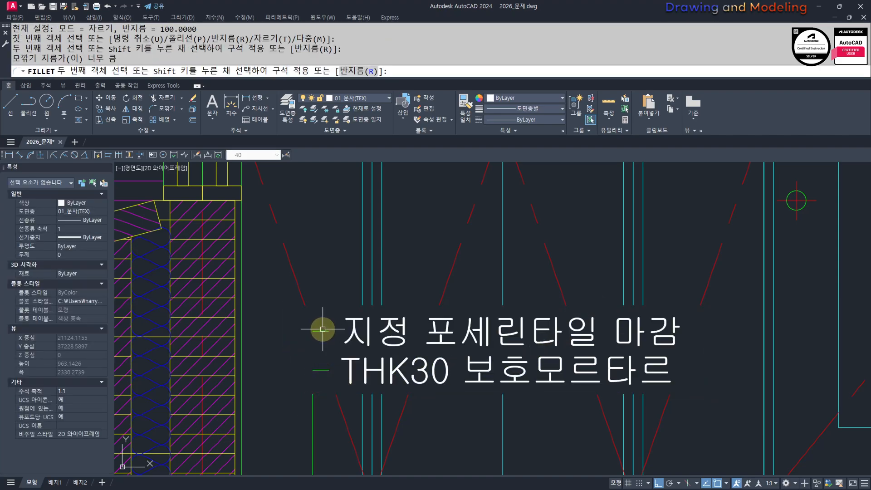
type("f")
key("Return")
left_click(315, 399)
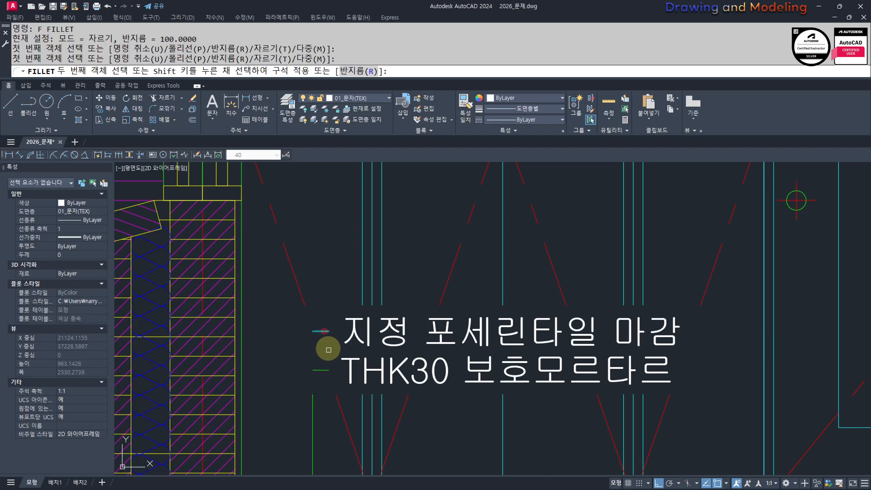
key("Escape")
type("f")
key("Return")
left_click(313, 405)
left_click(320, 333)
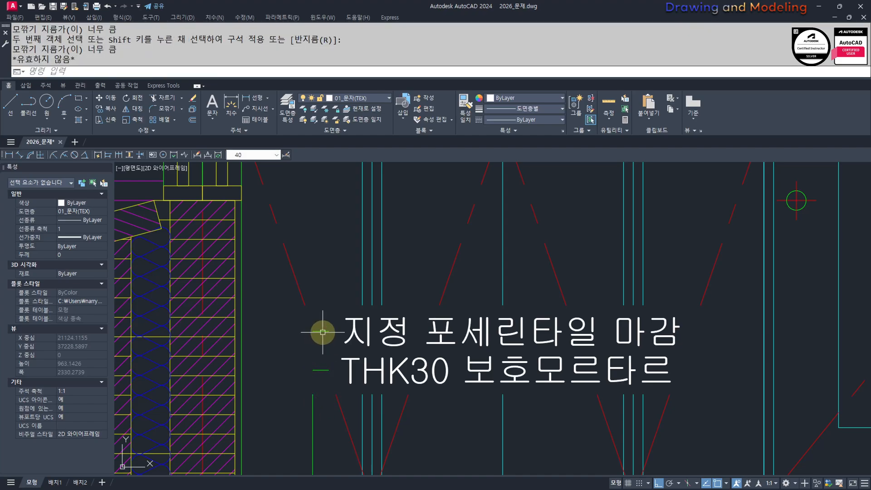
key("Escape")
key("Escape")
left_click(320, 331)
key("Escape")
key("Escape")
type("f")
key("Return")
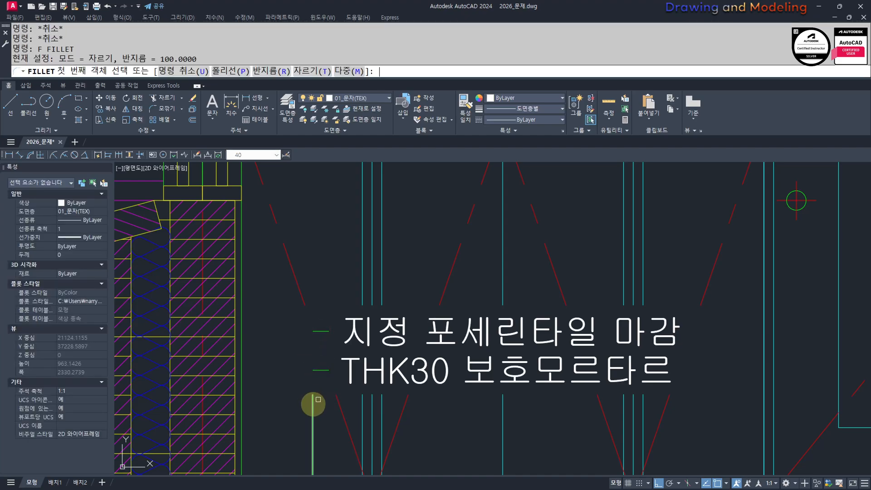
key("Escape")
Step: Join the 현관 vertical leader line to the upper note's tick with a sharp-cornered Fillet
scroll(313, 367, "down", 3)
scroll(395, 356, "up", 3)
middle_click_drag(395, 356, 387, 364)
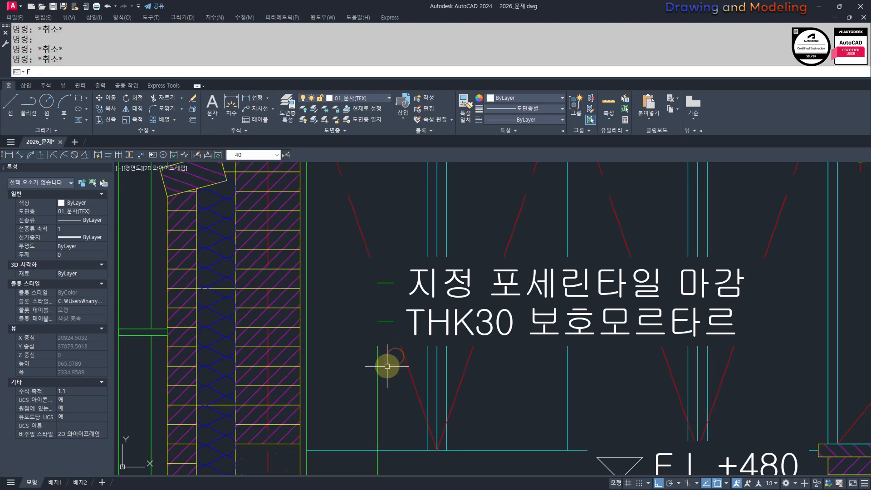
type("f")
key("Return")
left_click(379, 357)
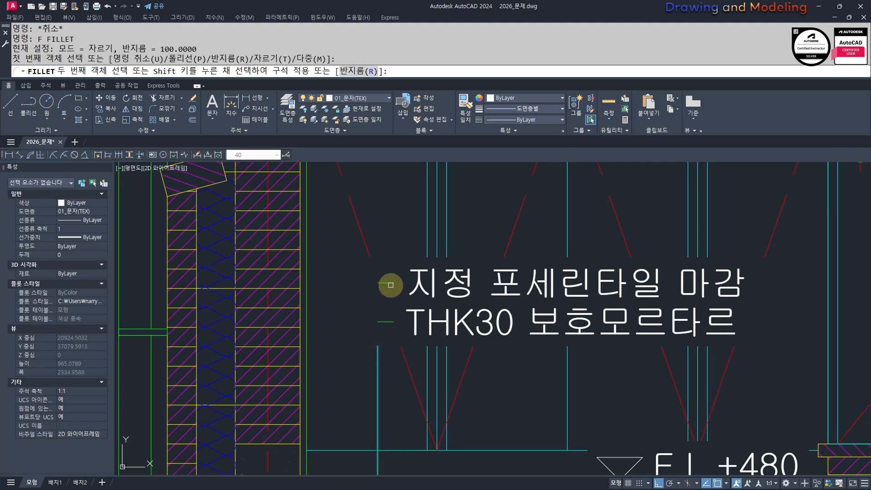
key("Escape")
key("Escape")
scroll(489, 387, "down", 3)
scroll(448, 387, "up", 3)
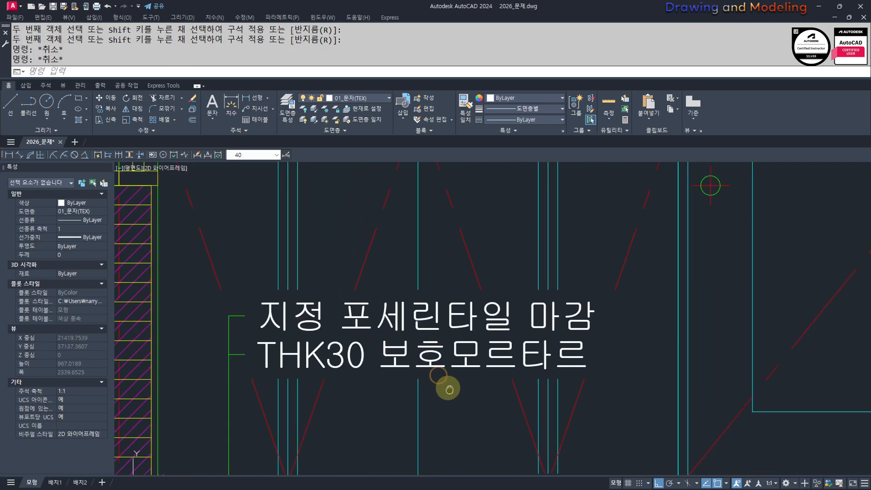
Step: Examine the section from the eaves down to the 현관 floor, and the floor plan's threshold and doors between 현관 and 욕실
scroll(445, 422, "down", 2)
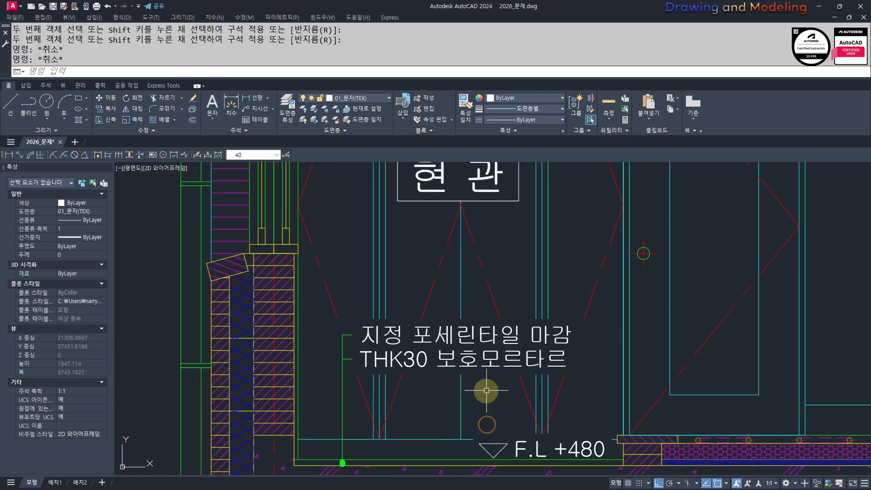
middle_click_drag(601, 397, 612, 409)
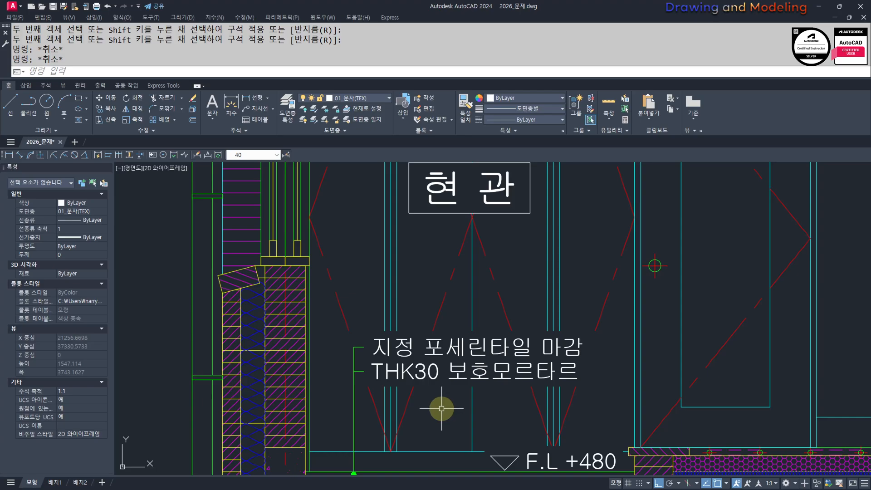
scroll(417, 404, "down", 4)
scroll(467, 386, "down", 5)
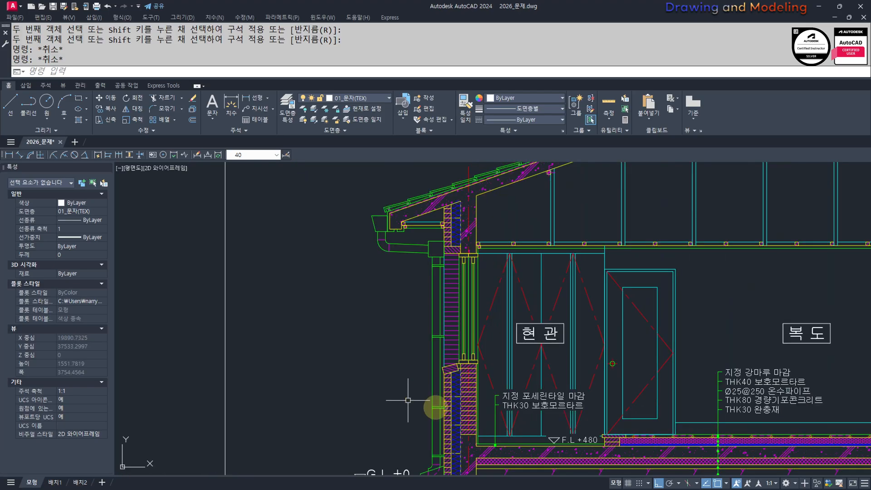
scroll(416, 305, "up", 5)
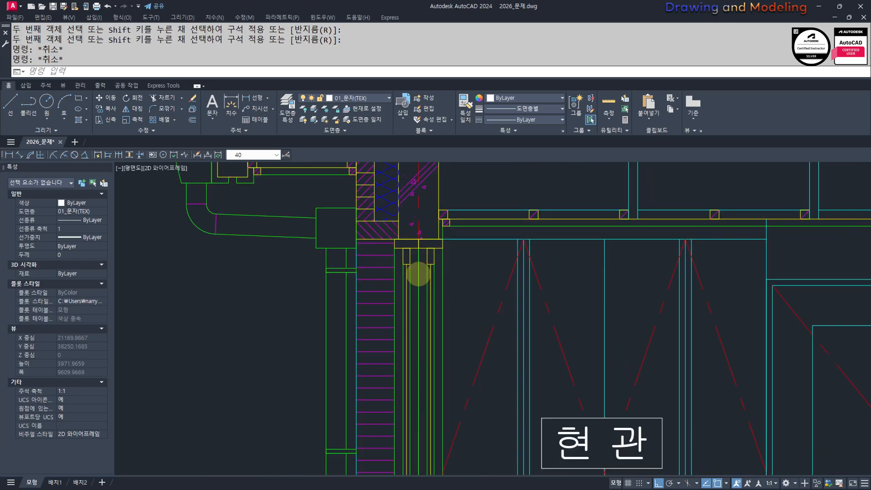
scroll(443, 330, "down", 3)
mouse_move(439, 340)
middle_mouse_down()
mouse_move(404, 343)
mouse_move(420, 358)
middle_mouse_up()
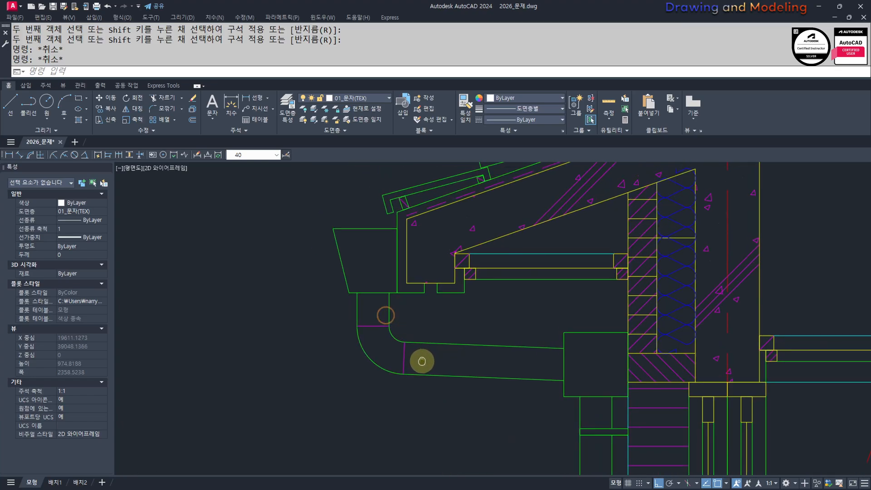
scroll(449, 334, "down", 3)
scroll(473, 389, "up", 4)
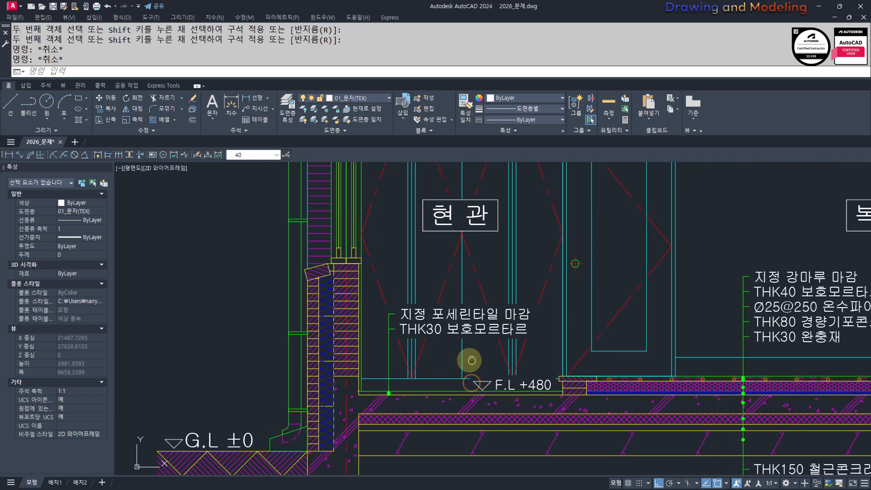
mouse_move(510, 364)
middle_mouse_down()
mouse_move(589, 384)
mouse_move(701, 394)
middle_mouse_up()
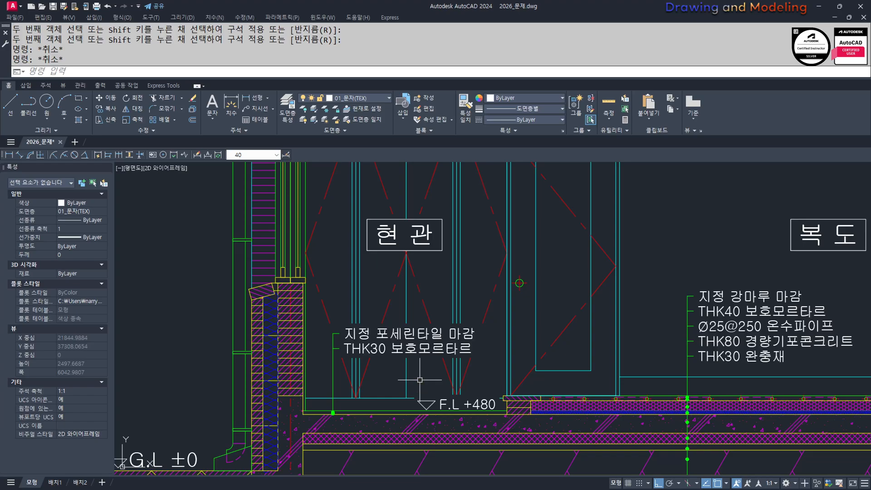
scroll(420, 380, "down", 10)
scroll(645, 251, "up", 10)
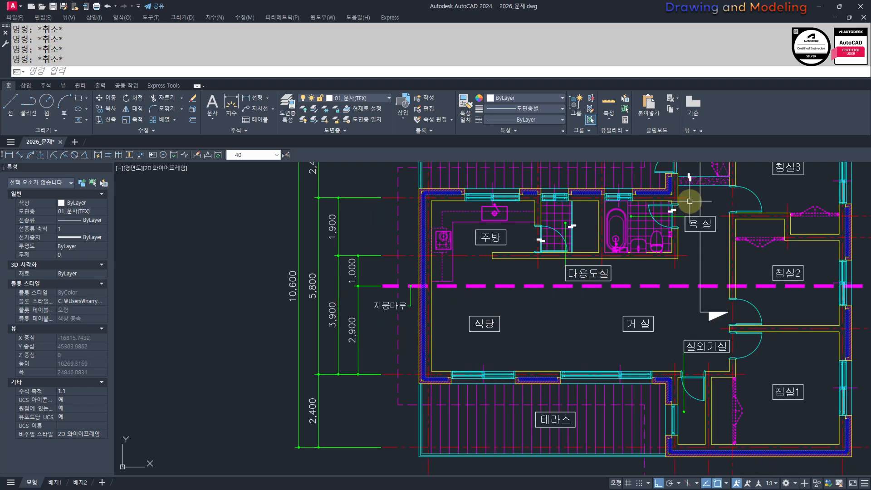
scroll(645, 251, "up", 4)
scroll(615, 263, "up", 2)
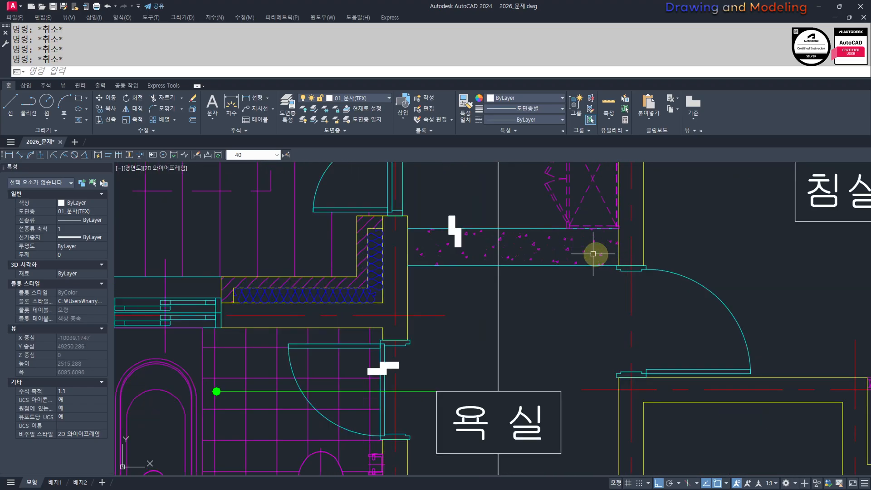
scroll(723, 320, "down", 6)
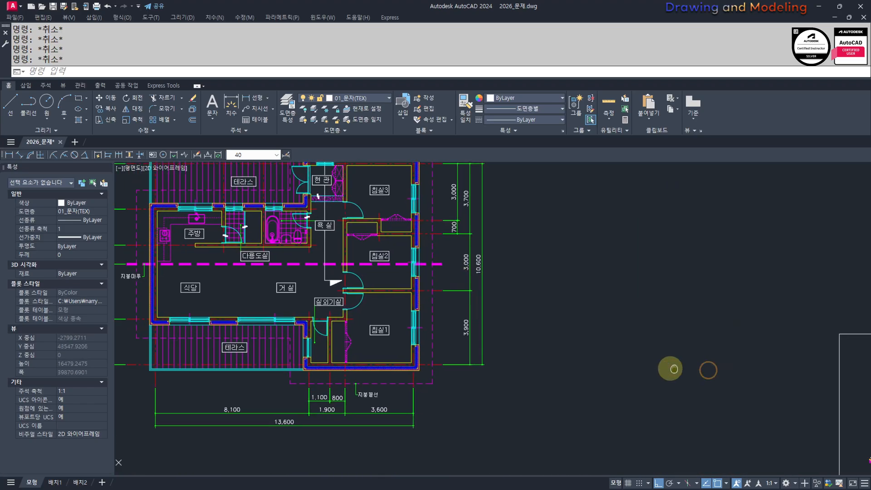
Step: Move the door beside 현관 in the section 300 horizontally towards the 복도 label
middle_click_drag(670, 363, 499, 366)
scroll(499, 365, "up", 6)
left_click(629, 319)
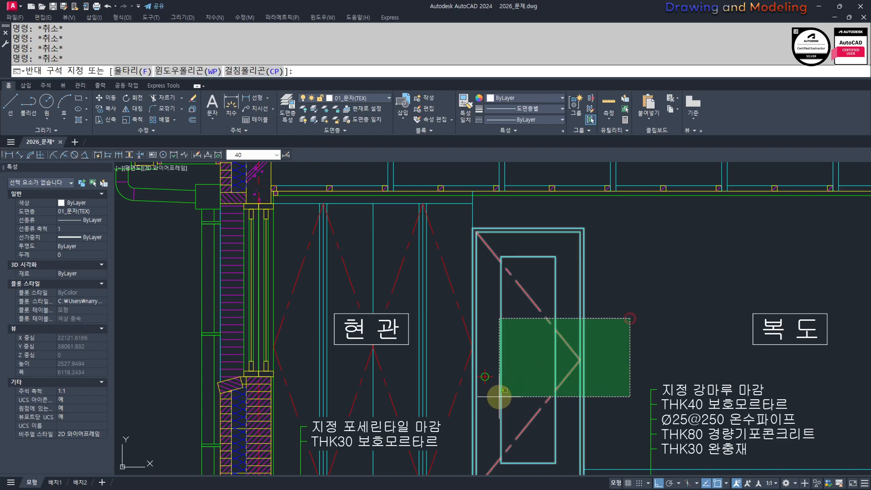
left_click(482, 401)
scroll(590, 363, "down", 3)
type("m")
key("Return")
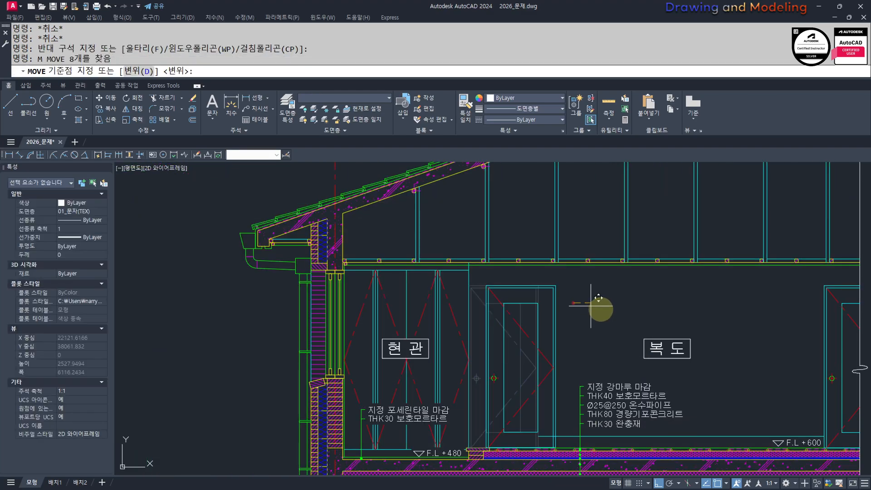
left_click(574, 303)
type("300")
key("Return")
key("Escape")
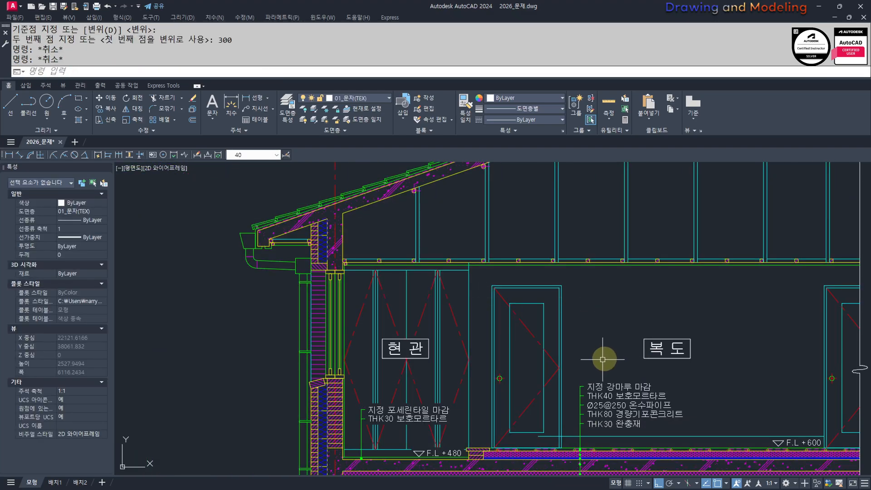
Step: Trim the part of the 복도 horizontal line near the floor that crosses the moved door
scroll(602, 355, "up", 8)
type("tr")
key("Return")
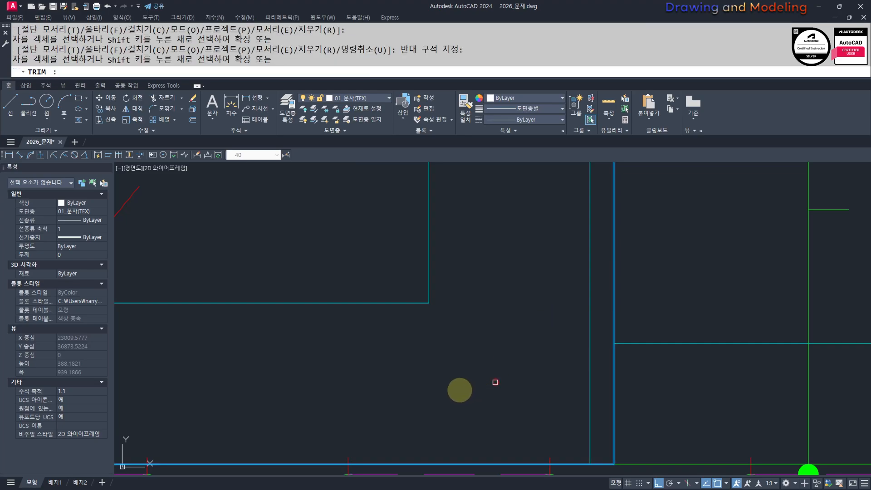
key("Escape")
key("Escape")
key("Escape")
scroll(537, 369, "down", 12)
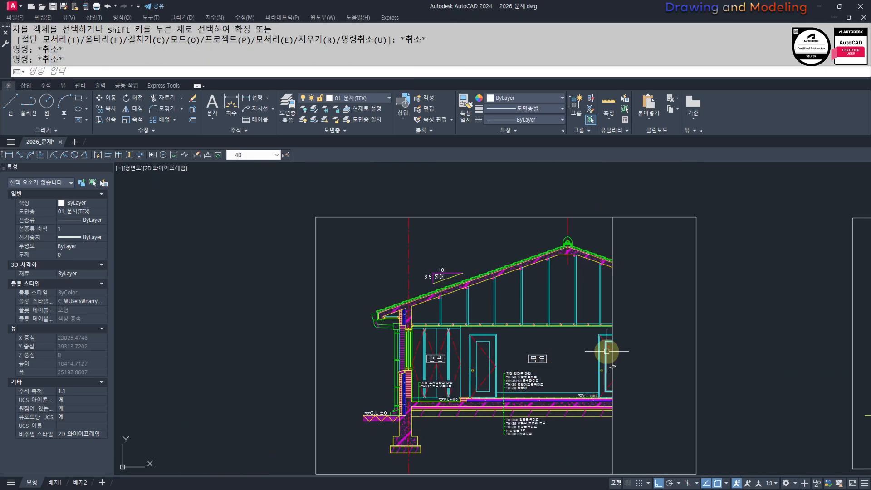
Step: Examine the floor plan's section line and the door positions along the corridor, and compare them with the section drawing
scroll(607, 351, "down", 5)
scroll(497, 345, "up", 8)
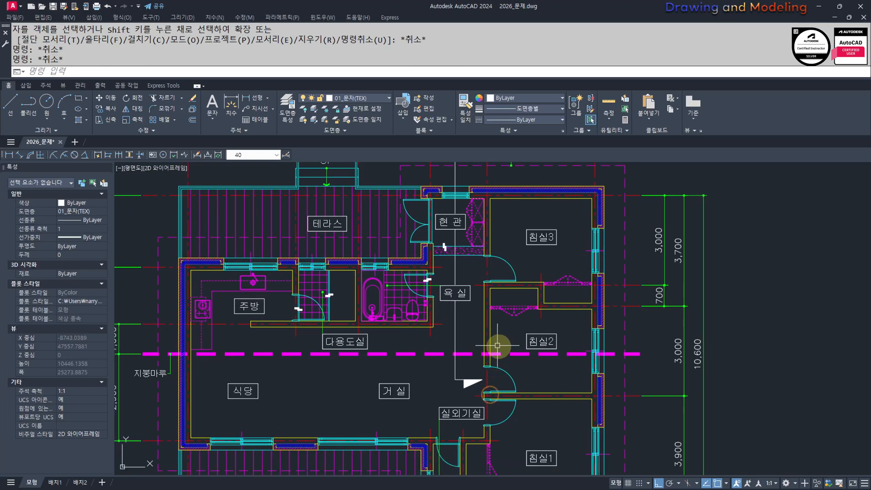
scroll(477, 356, "down", 5)
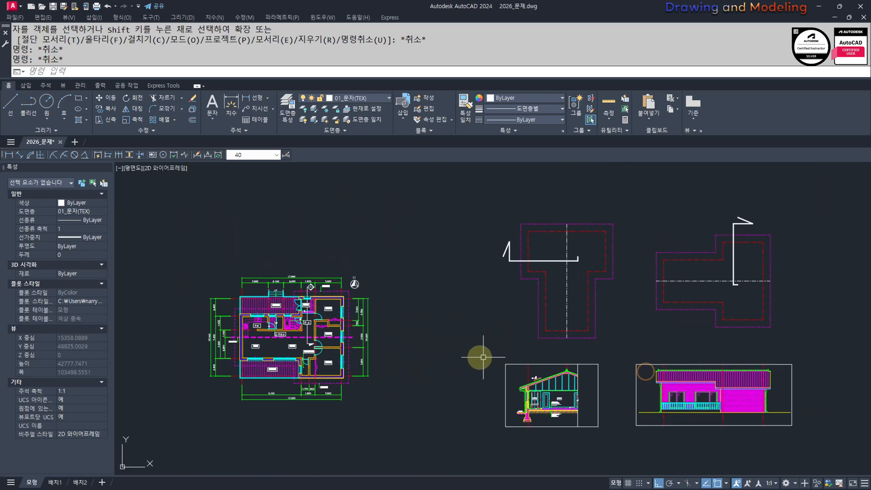
scroll(350, 340, "up", 5)
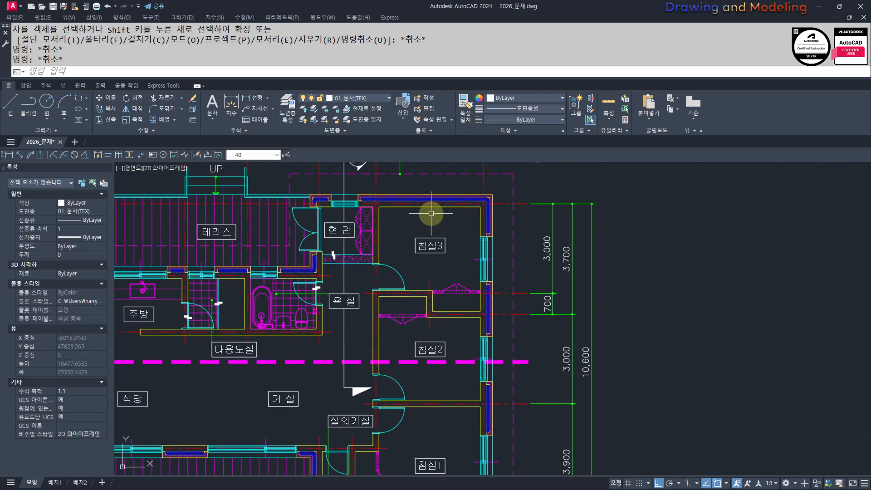
middle_click_drag(371, 292, 440, 312)
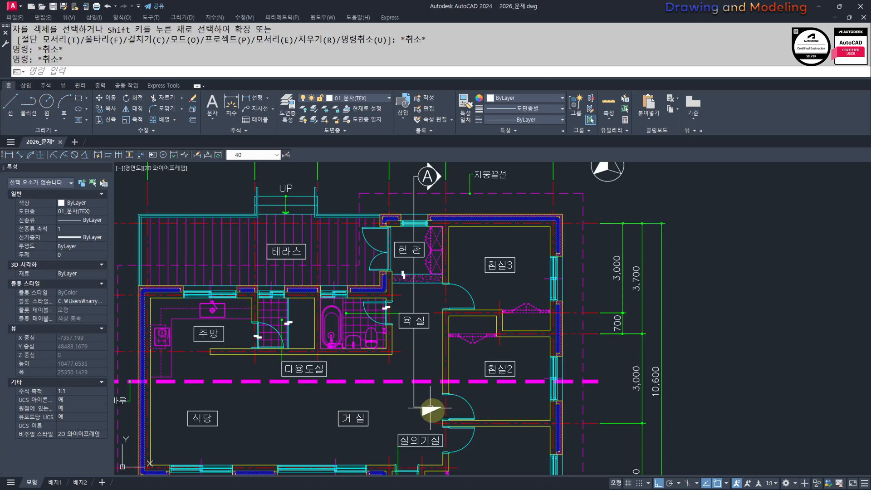
scroll(474, 409, "down", 5)
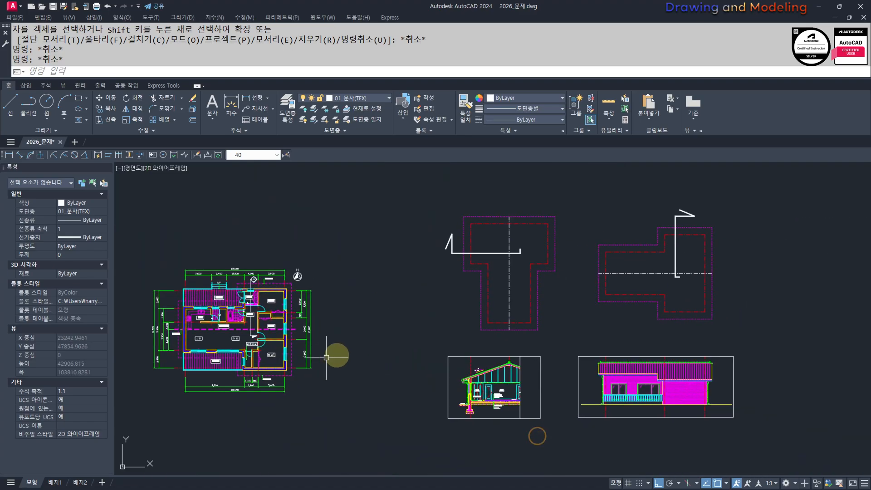
scroll(531, 321, "up", 4)
scroll(463, 411, "up", 12)
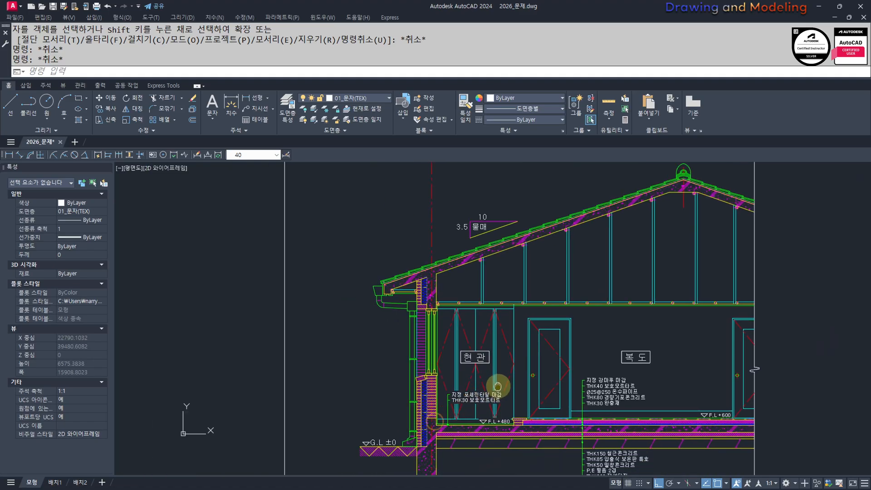
scroll(585, 415, "down", 6)
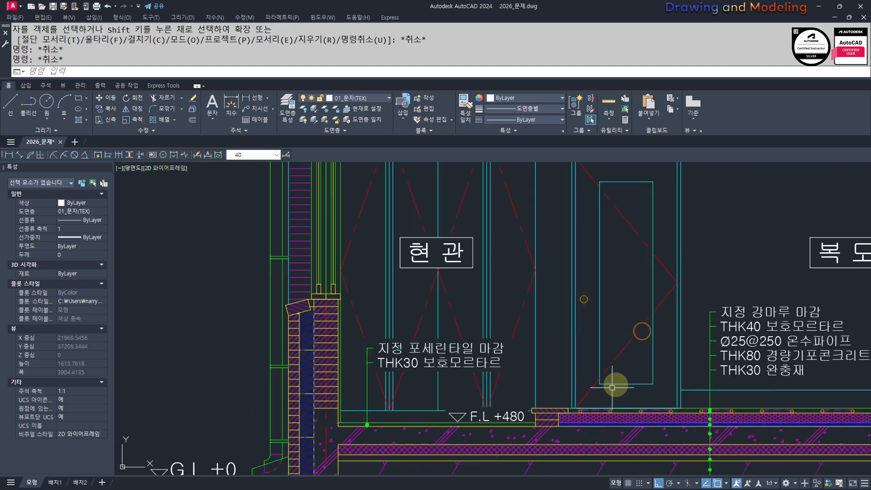
Step: Move the section door from its lower corner on the 현관 side to the upper corner of the hatched threshold block
left_click(673, 319)
left_click(558, 243)
scroll(603, 372, "down", 1)
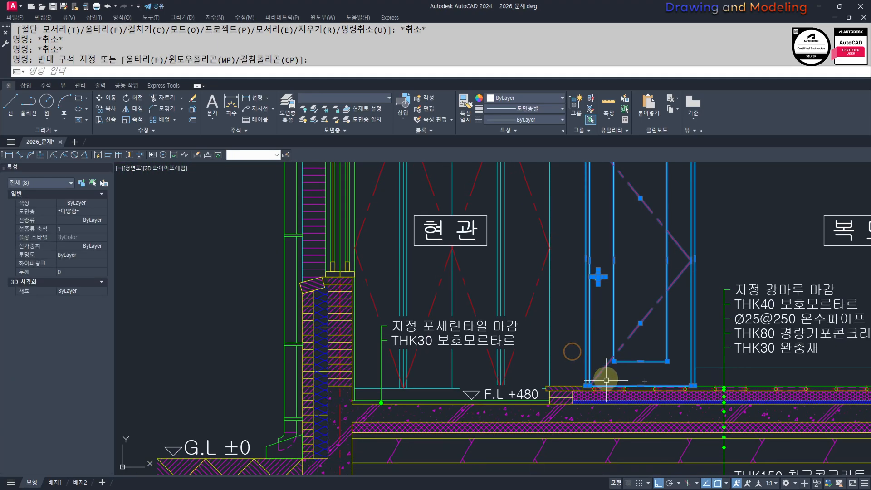
type("m")
key("Return")
scroll(593, 363, "up", 8)
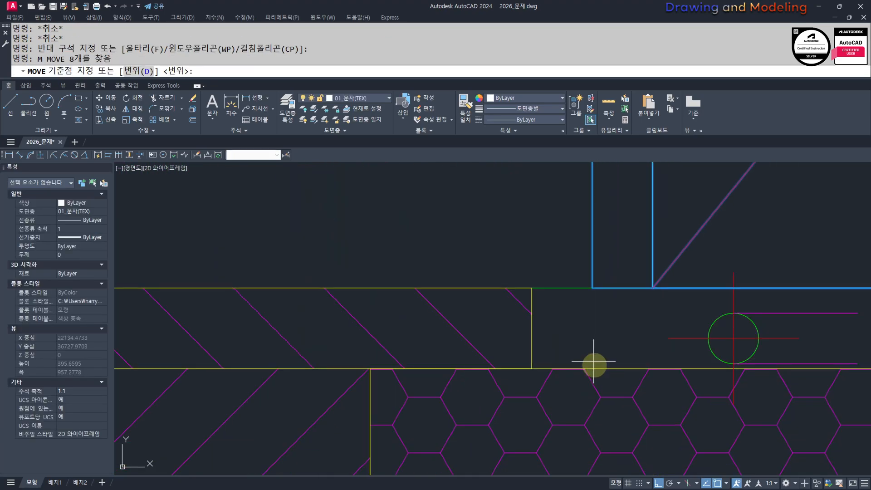
left_click(592, 287)
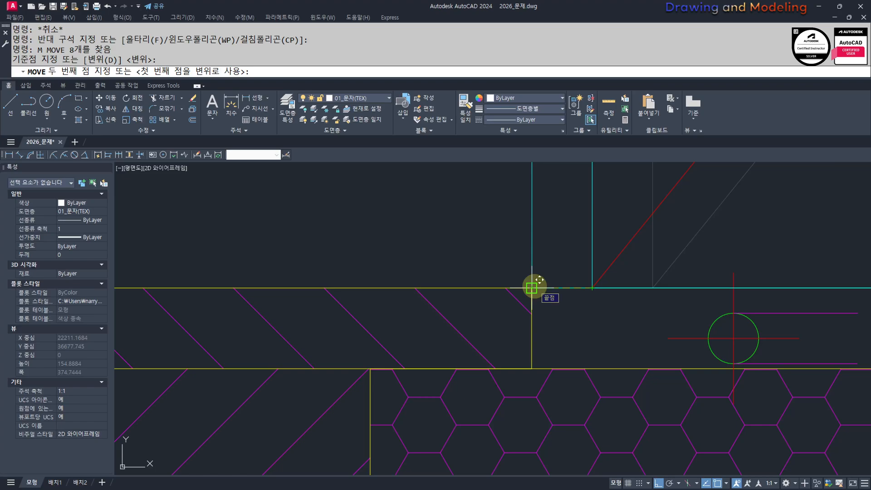
key("Escape")
key("Escape")
scroll(504, 363, "down", 7)
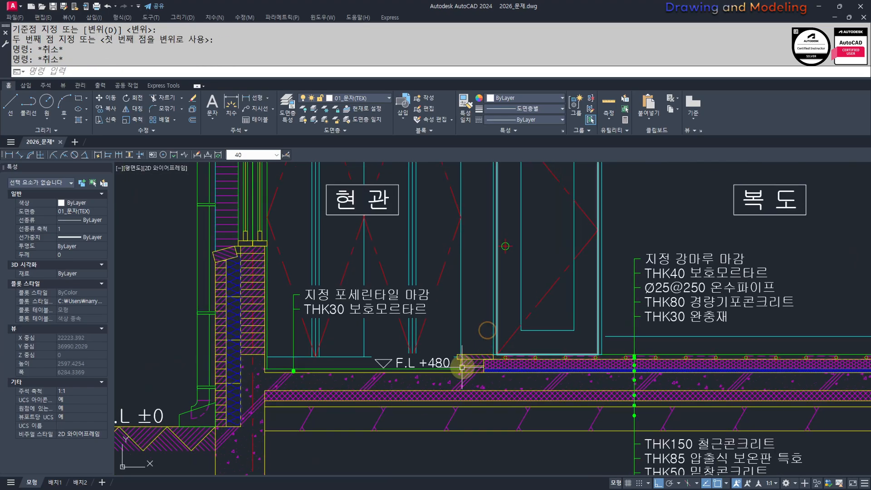
middle_click_drag(524, 300, 523, 402)
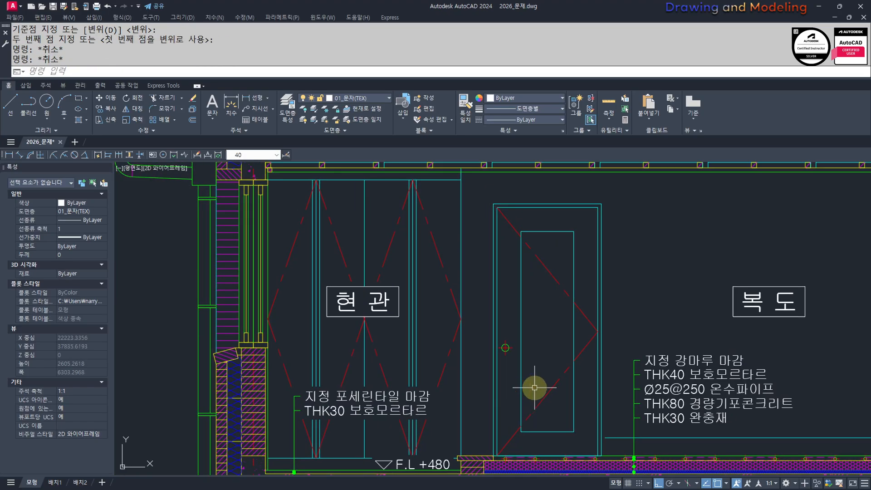
scroll(504, 404, "up", 2)
scroll(468, 344, "down", 4)
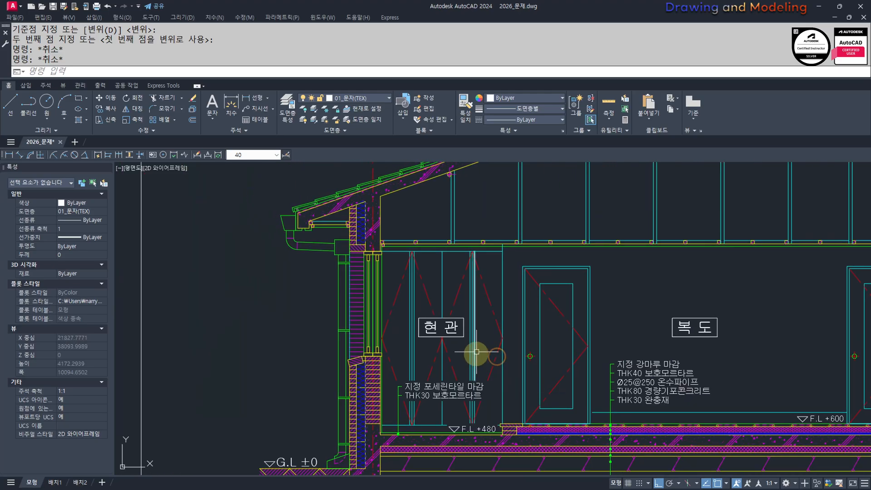
Step: Draw a horizontal line from the end of the low 복도 wall line across the door towards 현관
middle_click_drag(445, 424, 492, 414)
scroll(467, 356, "up", 4)
scroll(567, 347, "down", 4)
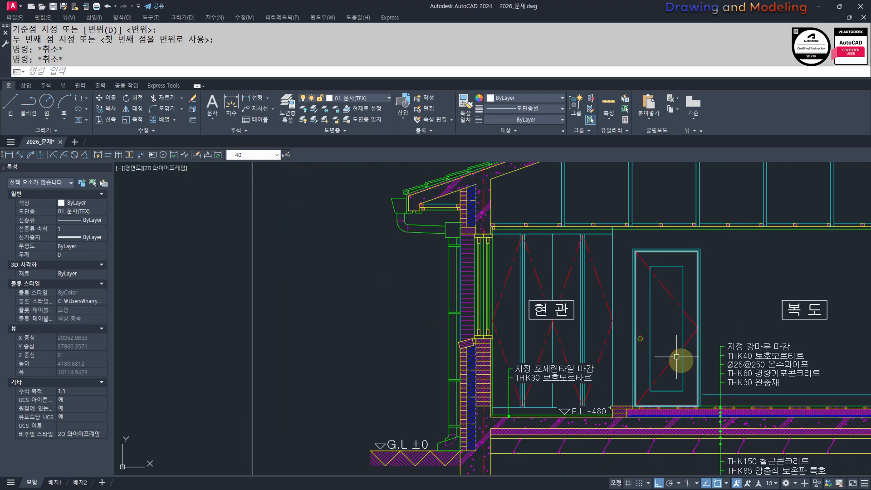
scroll(631, 349, "up", 4)
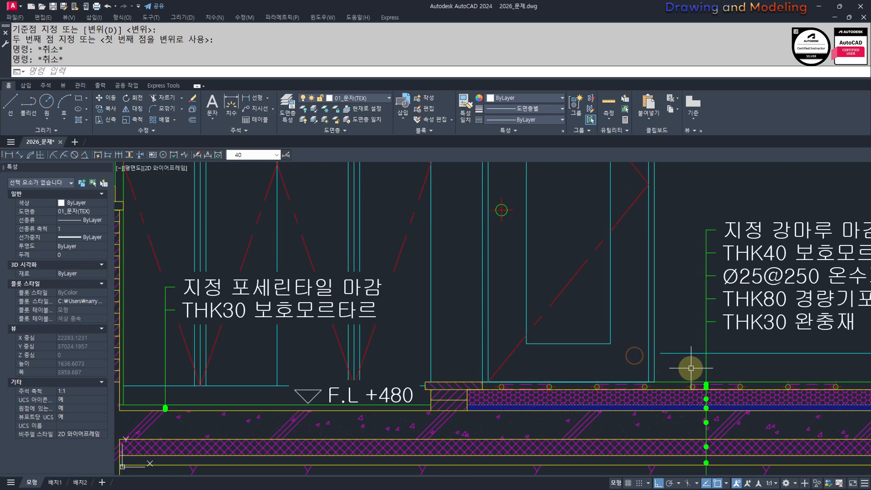
key("Return")
key("Escape")
key("Escape")
middle_click_drag(634, 371, 655, 378)
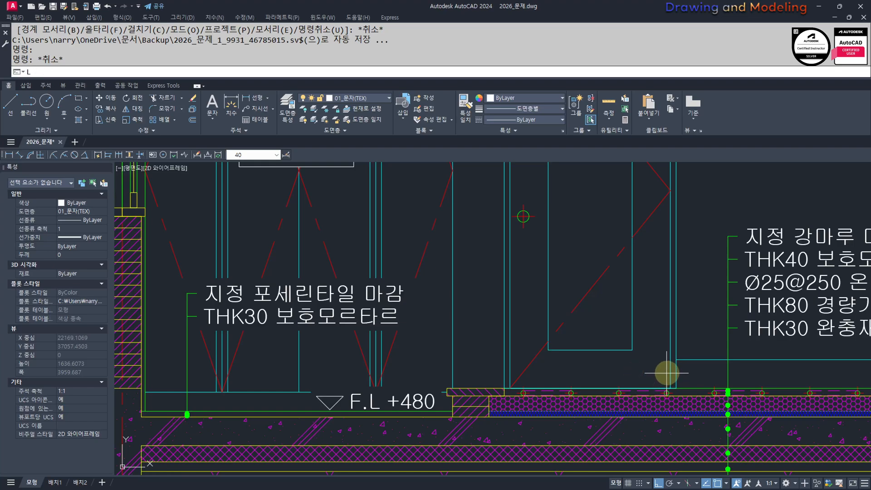
key("Return")
left_click(675, 359)
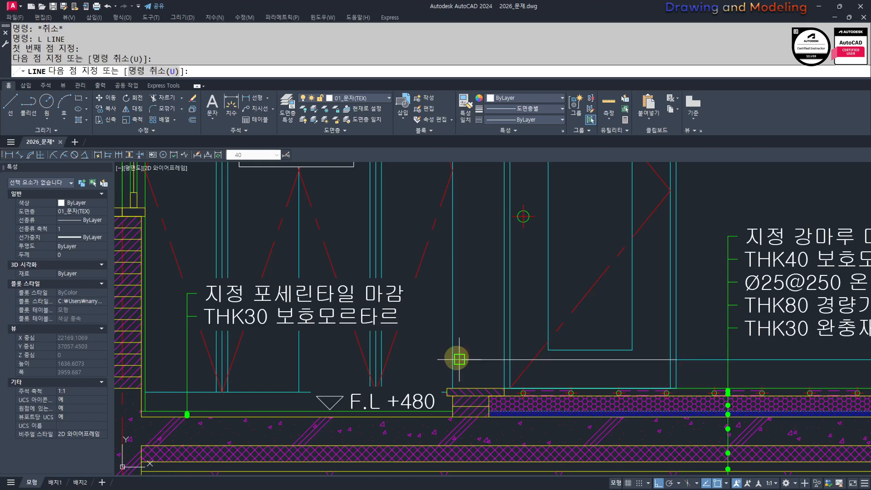
scroll(464, 358, "up", 4)
key("Escape")
key("Escape")
Step: Extend the new horizontal line to the vertical edge between 현관 and the door
type("ex")
key("Return")
key("Return")
left_click(509, 344)
left_click(484, 378)
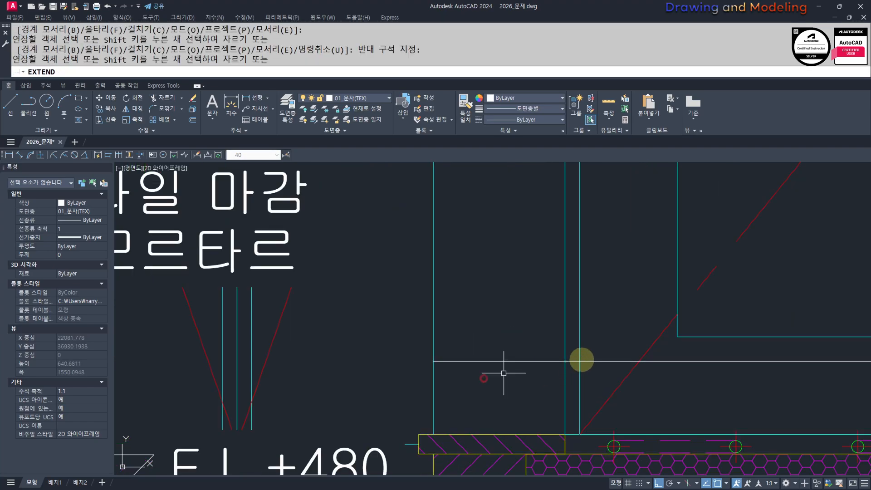
key("Escape")
key("Escape")
Step: Trim the part of the new horizontal line that crosses the door and its frame
middle_click_drag(614, 339, 581, 358)
type("tr")
key("Return")
left_click(541, 358)
left_click(529, 352)
key("Return")
left_click(571, 387)
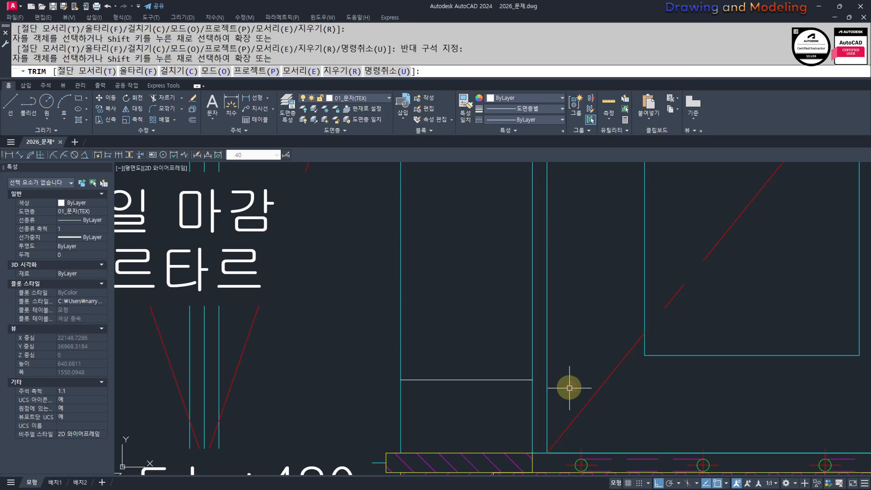
key("Escape")
key("Escape")
Step: Match the short horizontal line beside the door to the properties of the cyan door frame line
scroll(567, 387, "down", 2)
middle_click_drag(566, 386, 561, 394)
type("mm")
key("Return")
left_click(550, 373)
left_click(499, 381)
left_click(488, 404)
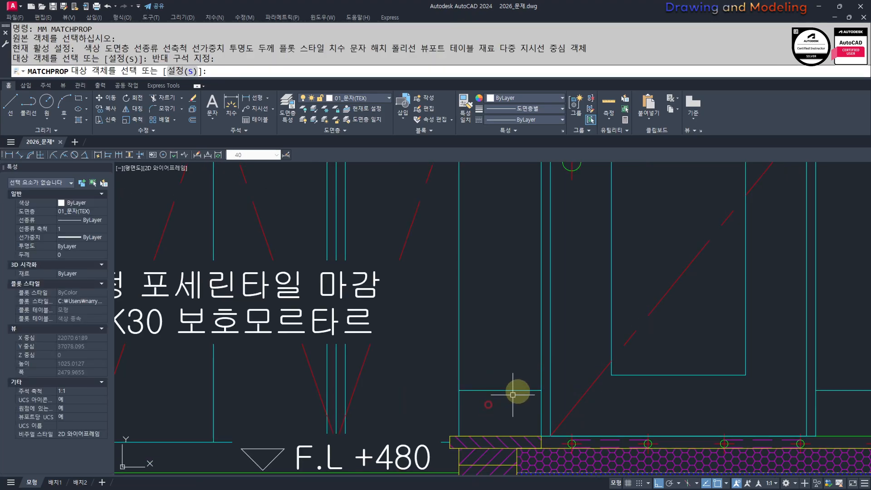
key("Escape")
key("Escape")
Step: Examine the section around 현관 and 복도, including the exterior wall, the door and the floor notes
scroll(513, 379, "down", 6)
middle_click_drag(542, 352, 493, 386)
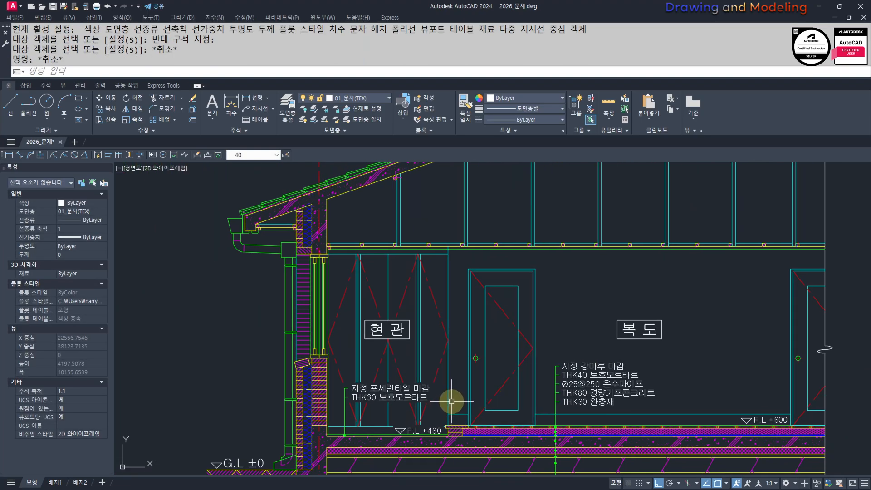
scroll(474, 365, "down", 3)
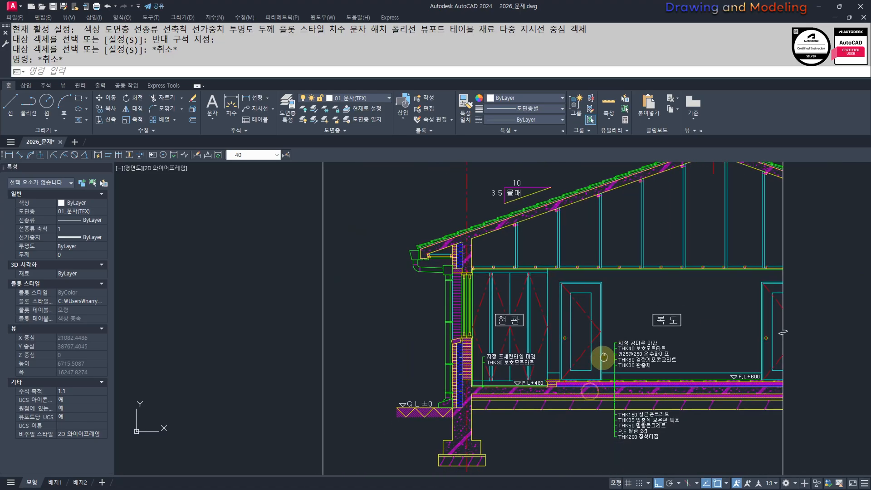
scroll(477, 382, "up", 3)
scroll(477, 382, "down", 3)
key("Escape")
key("Escape")
scroll(388, 351, "up", 5)
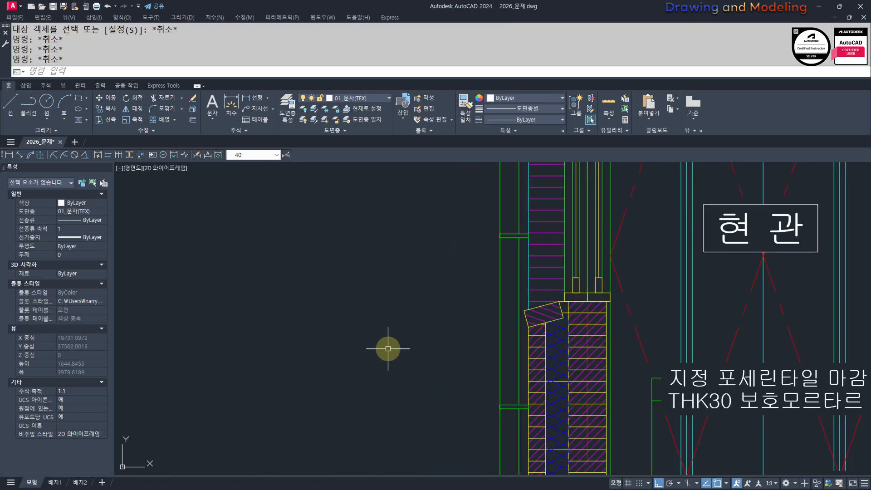
scroll(398, 364, "down", 6)
middle_click_drag(410, 384, 458, 378)
scroll(533, 392, "up", 2)
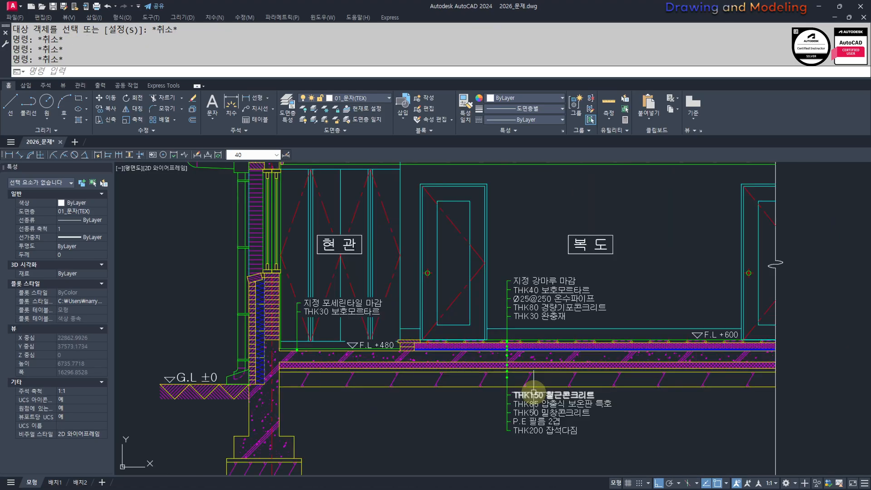
Step: Move the complete 복도 floor-layer leader and its notes, above and below the slab, horizontally a little farther from the door
left_click(533, 247)
left_click(508, 320)
scroll(508, 320, "up", 2)
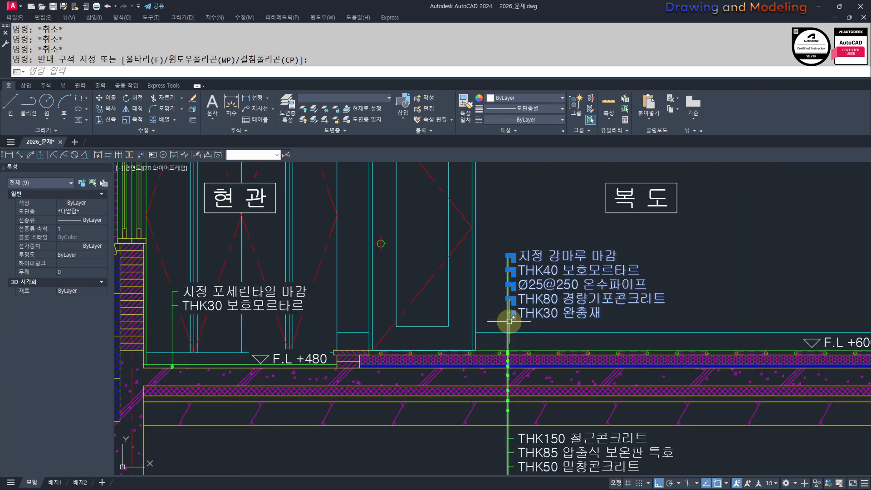
left_click(526, 326)
left_click(496, 227)
middle_click_drag(505, 352, 511, 301)
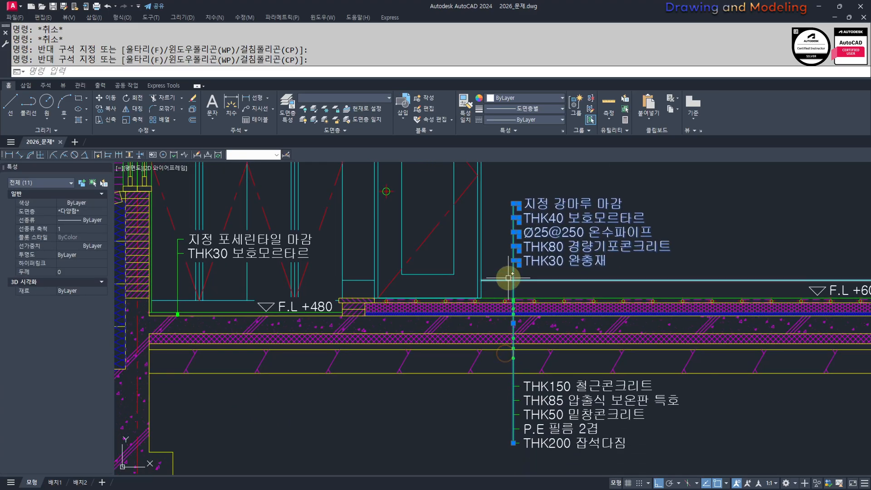
scroll(508, 282, "up", 2)
left_click(508, 259)
left_click(521, 423)
scroll(517, 413, "down", 2)
scroll(517, 436, "up", 2)
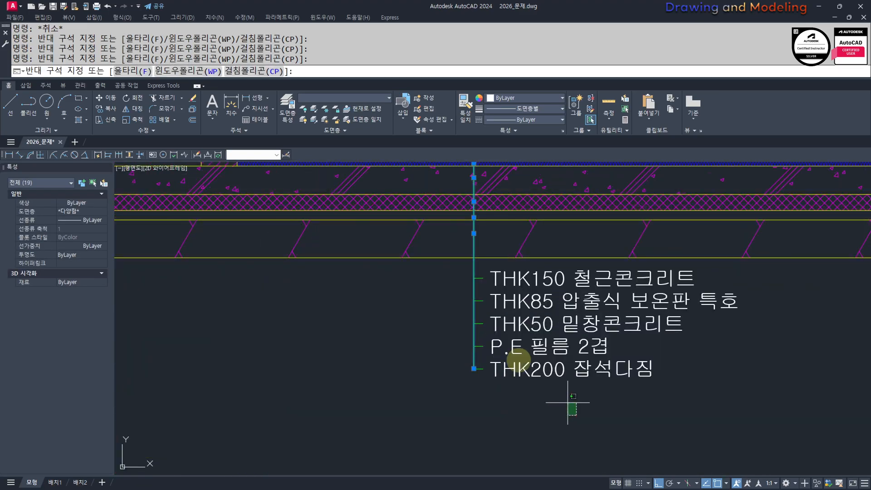
scroll(498, 363, "down", 4)
type("m")
key("Return")
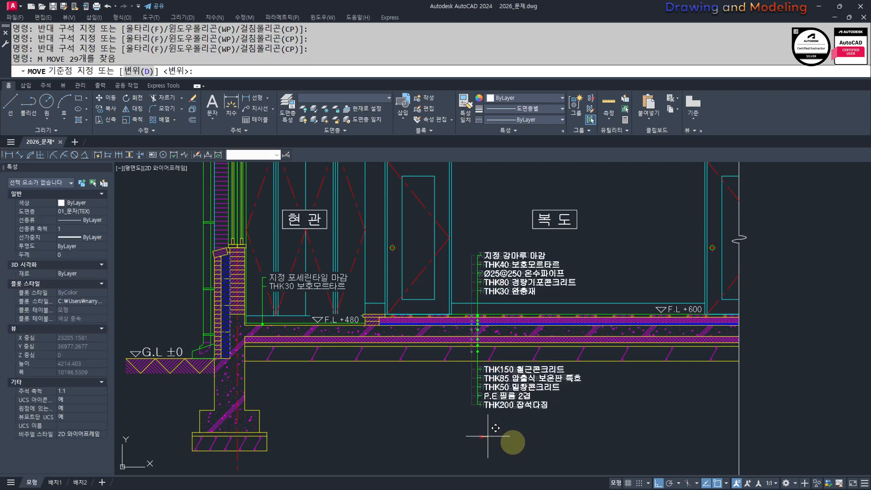
left_click(481, 437)
key("Escape")
key("Escape")
Step: Move the top three 복도 floor notes and the leader line straight up to just below the ceiling
scroll(515, 340, "up", 5)
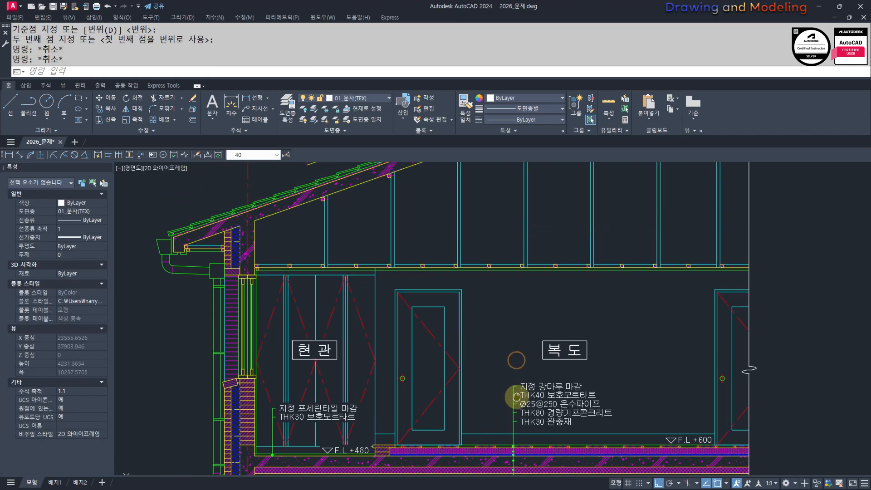
middle_click_drag(519, 360, 543, 375)
scroll(543, 375, "up", 2)
left_click(569, 354)
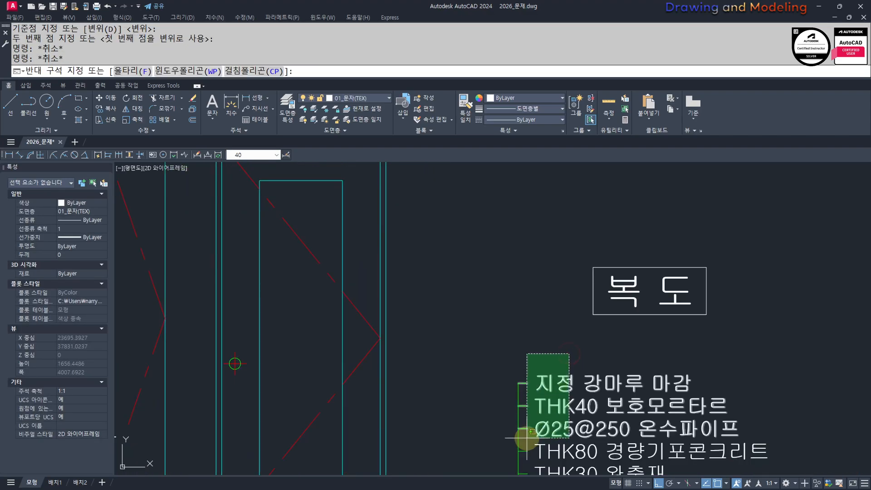
left_click(523, 434)
middle_click_drag(514, 409, 518, 415)
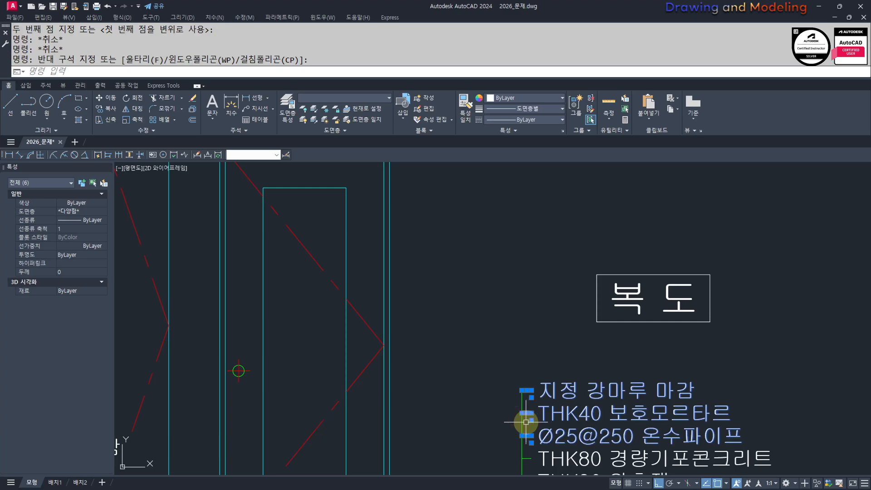
left_click(526, 421)
left_click(514, 428)
type("m")
key("Return")
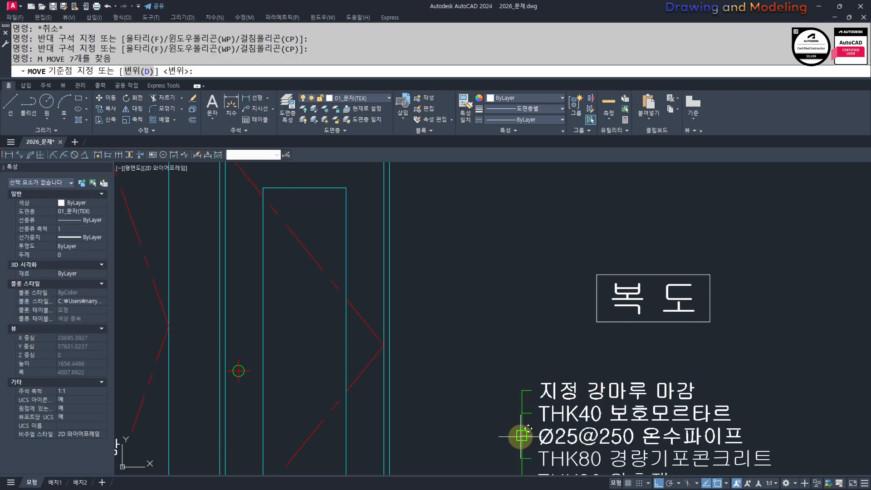
left_click(519, 427)
middle_click_drag(521, 244, 508, 356)
left_click(516, 261)
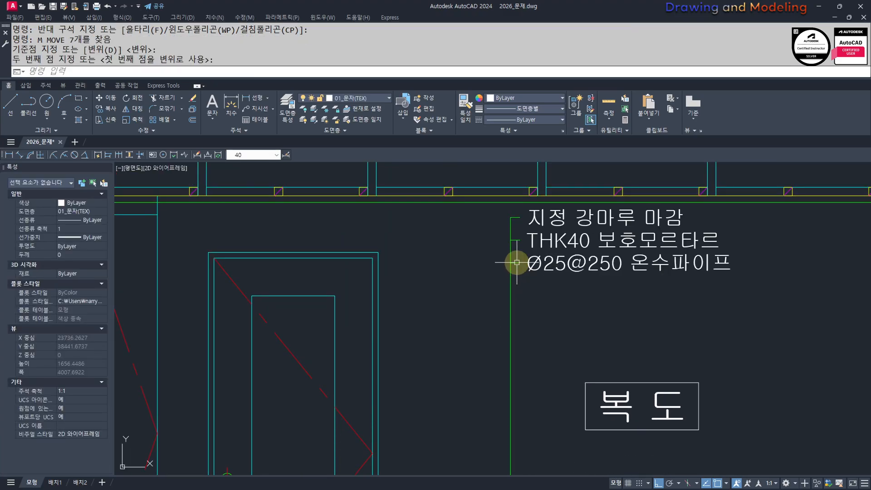
Step: Extend the moved leader line upward to the top line of the ceiling framing
key("Escape")
key("Escape")
middle_click_drag(511, 274, 517, 328)
type("ex")
key("Return")
left_click(525, 279)
left_click(509, 283)
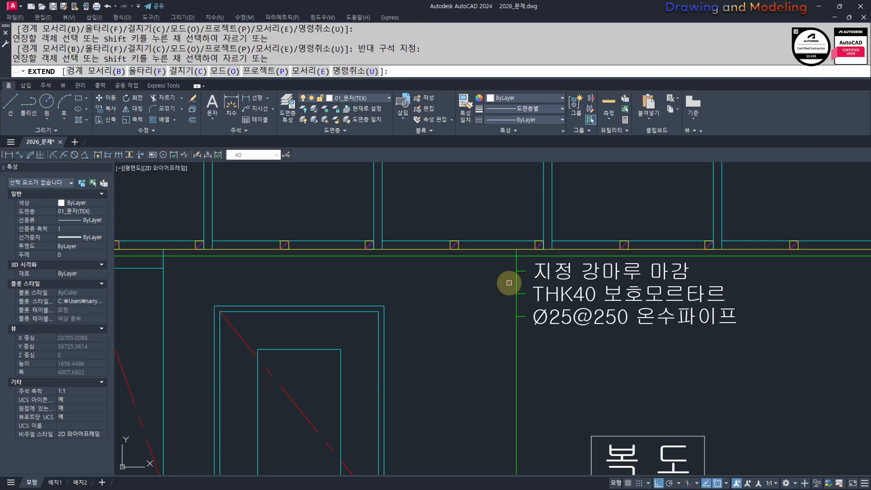
key("Escape")
key("Escape")
Step: Fillet the tick of the Ø25@250 온수파이프 note with the leader line to form a sharp lower corner
key("Return")
left_click(523, 315)
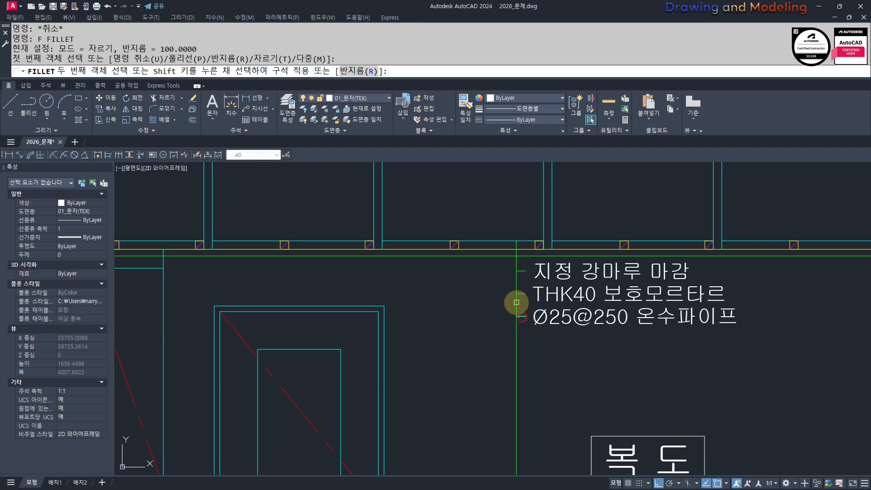
left_click(515, 303, "shift")
key("Escape")
key("Escape")
Step: Stretch the three ceiling notes and their leader slightly downward, away from the ceiling line
middle_click_drag(517, 319, 521, 388)
middle_click_drag(589, 404, 525, 404)
scroll(443, 354, "down", 1)
middle_click_drag(449, 350, 499, 349)
scroll(474, 347, "up", 4)
type("s")
key("Return")
left_click(709, 366)
left_click(451, 292)
key("Return")
left_click(466, 348)
key("Escape")
key("Escape")
Step: Change the first ceiling note to "45x45@450 반자틀"
scroll(473, 330, "up", 2)
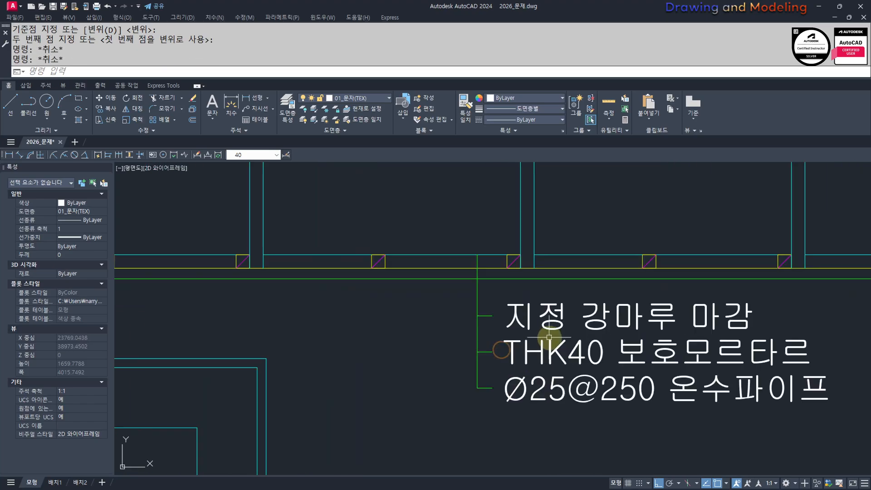
double_click(558, 311)
key("BackSpace")
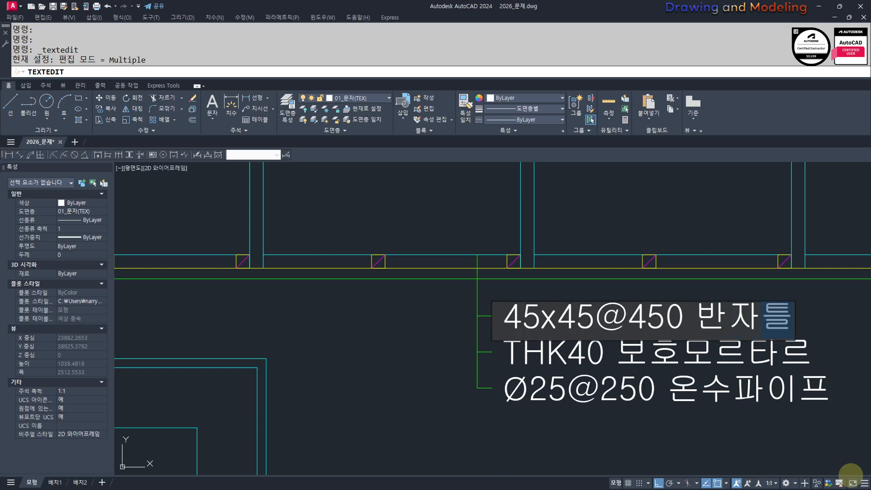
key("Return")
Step: Change the second ceiling note to "석고보드위 천장지마감"
middle_click_drag(616, 422, 509, 377)
left_click(474, 310)
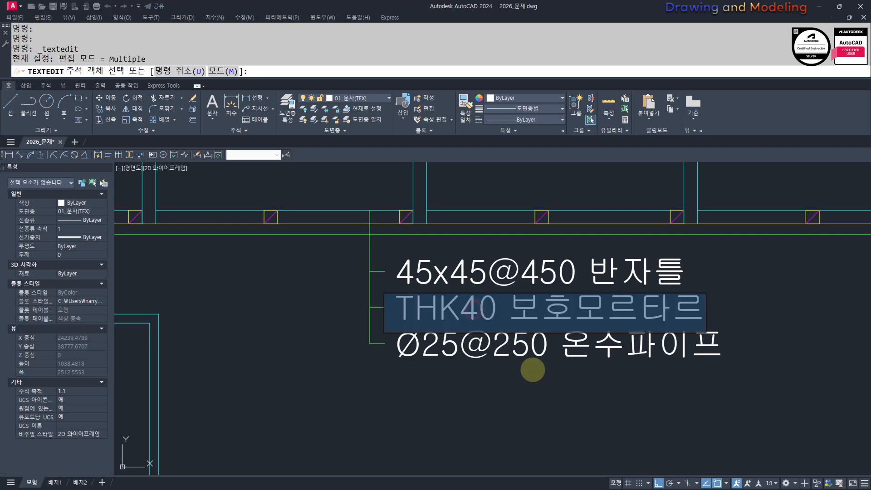
key("Delete")
type("석고")
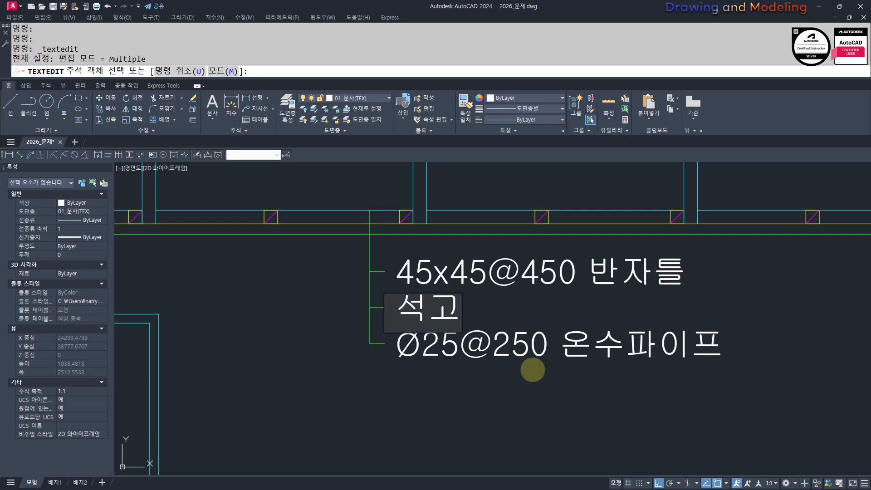
type("보드위 천장지마감")
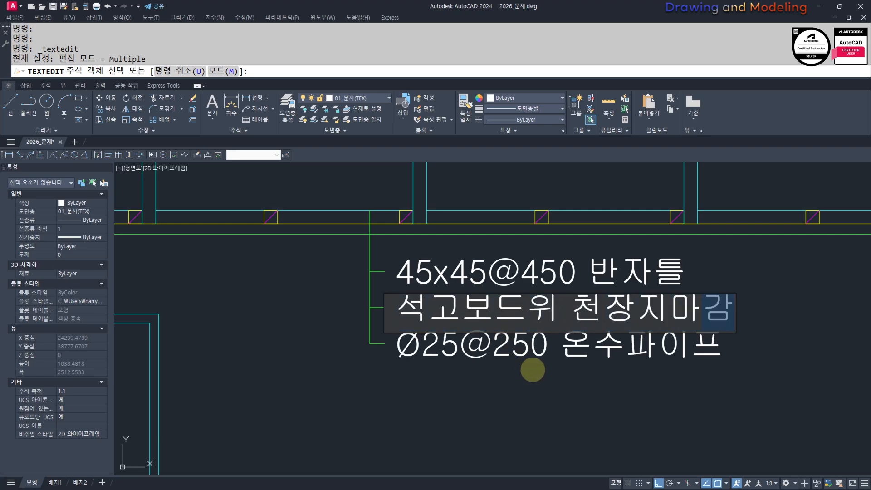
key("Return")
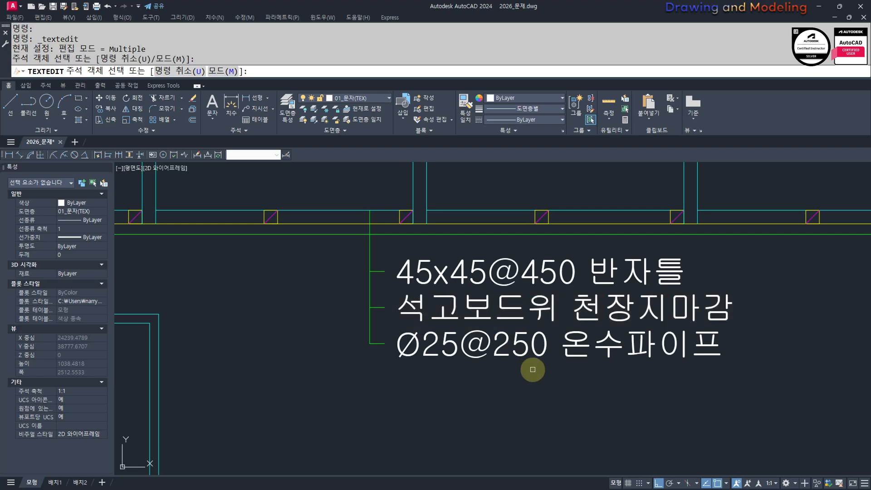
Step: Change the third ceiling note to "35x35 반자돌림"
left_click(492, 345)
key("Delete")
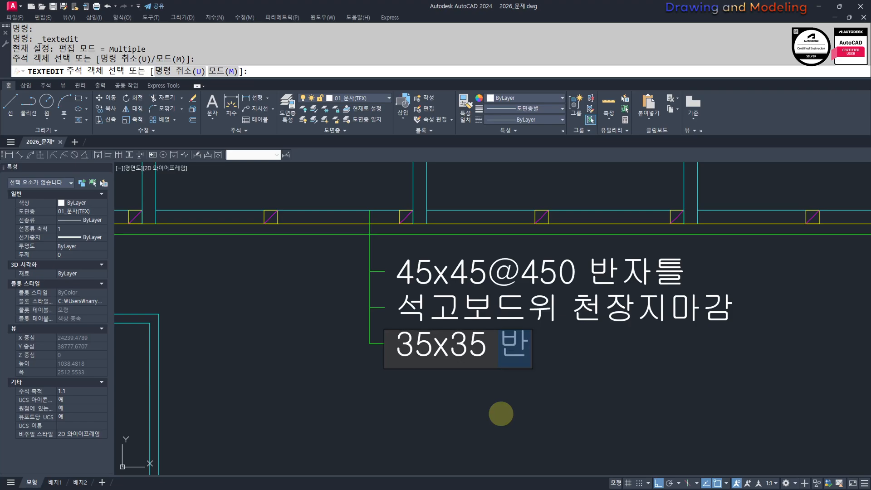
key("Escape")
key("Escape")
key("Escape")
Step: Stretch the upper end of the ceiling leader line down by about 21 units, into the ceiling framing
scroll(453, 381, "down", 5)
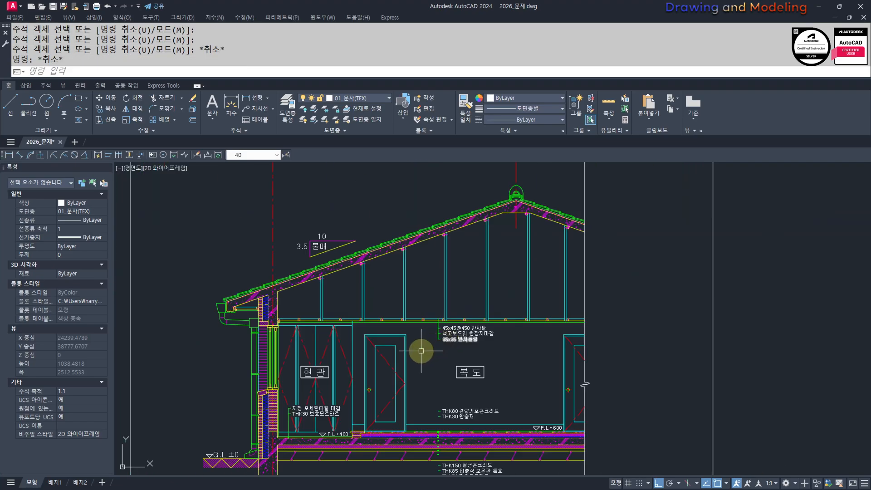
scroll(501, 274, "up", 8)
left_click(484, 301)
key("Escape")
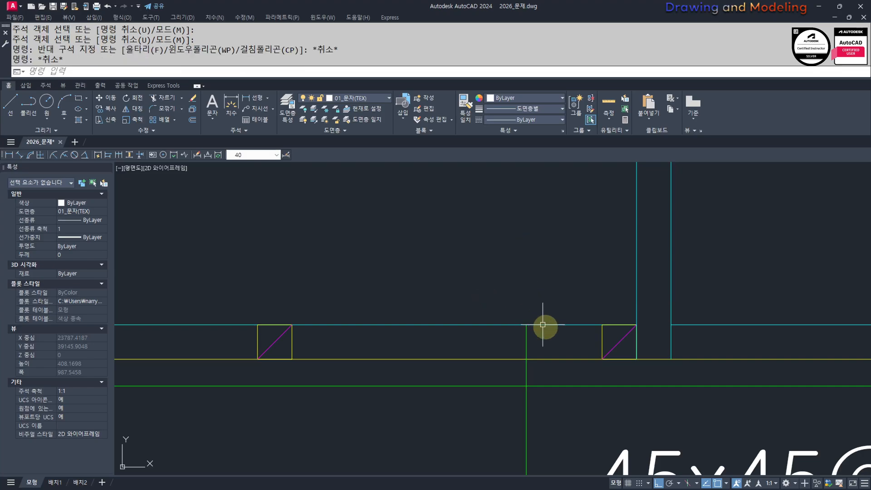
type("s")
left_click(541, 298)
left_click(513, 335)
key("space")
left_click(518, 252)
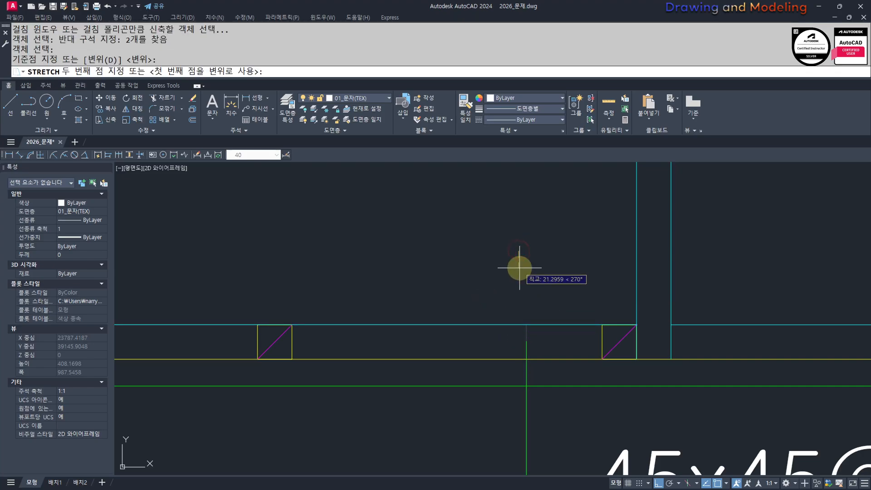
left_click(519, 268)
key("Escape")
key("Escape")
Step: Draw a vertical leader line for the corridor floor notes, from the THK80 note's tick down to the THK200 note's tick
scroll(519, 299, "down", 4)
scroll(538, 317, "down", 3)
scroll(538, 359, "up", 5)
scroll(529, 327, "down", 10)
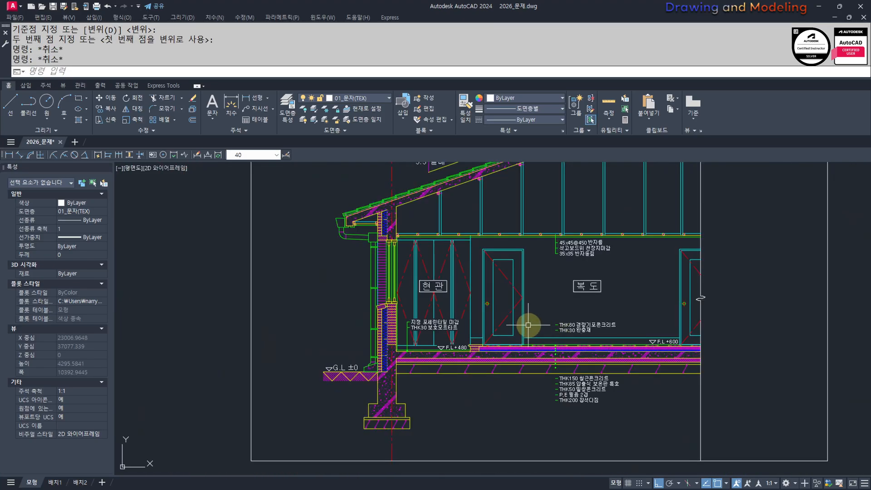
scroll(549, 281, "up", 5)
scroll(556, 298, "down", 5)
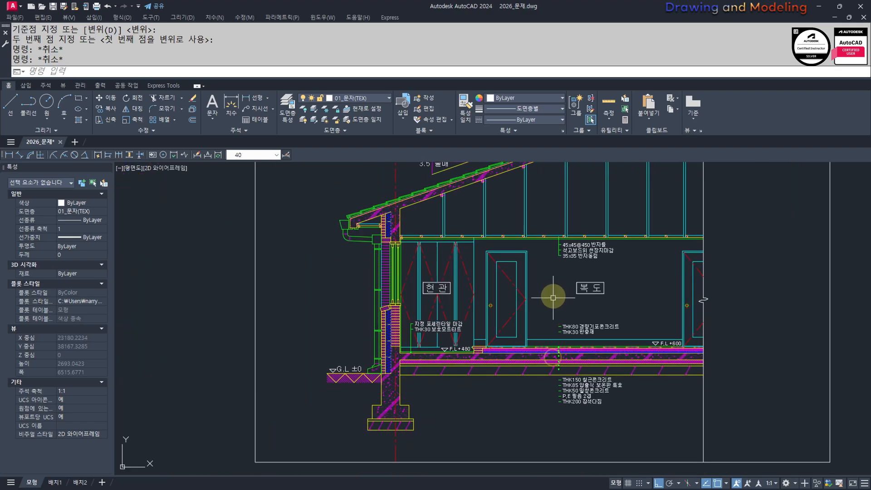
scroll(563, 318, "up", 3)
type("l")
key("Return")
scroll(565, 320, "up", 4)
left_click(562, 226)
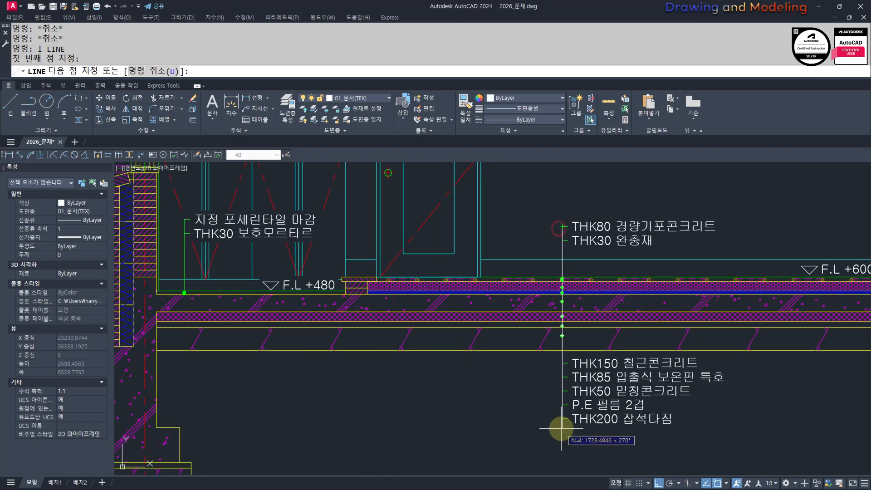
key("Escape")
Step: Match the new vertical leader line's properties to those of the green tick beside the THK200 note
scroll(562, 419, "up", 3)
type("mm")
key("Return")
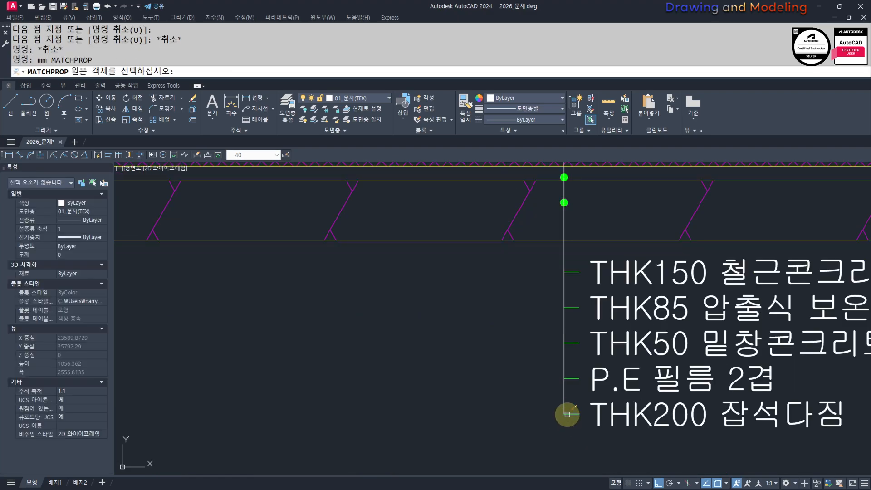
left_click(562, 410)
key("Escape")
key("Escape")
scroll(563, 287, "down", 6)
Step: Copy the top green dot of the corridor floor leader to the upper end of the ceiling leader line
scroll(558, 334, "up", 5)
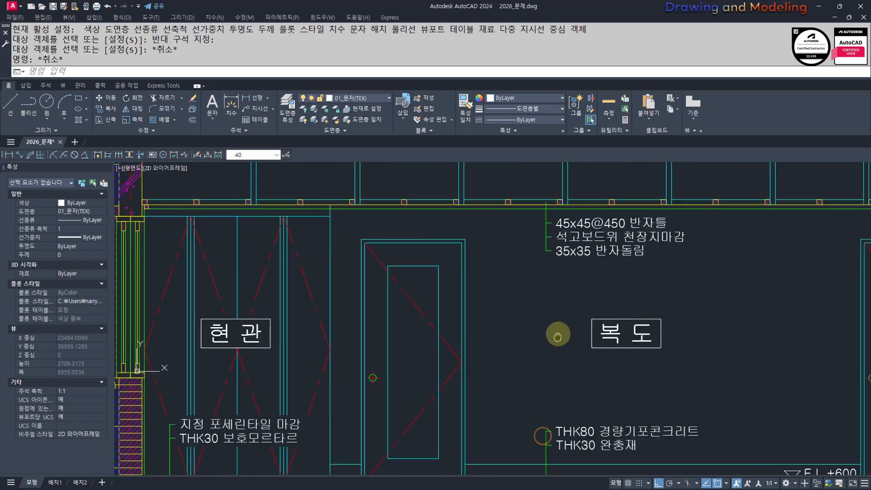
scroll(544, 451, "up", 5)
left_click(546, 369)
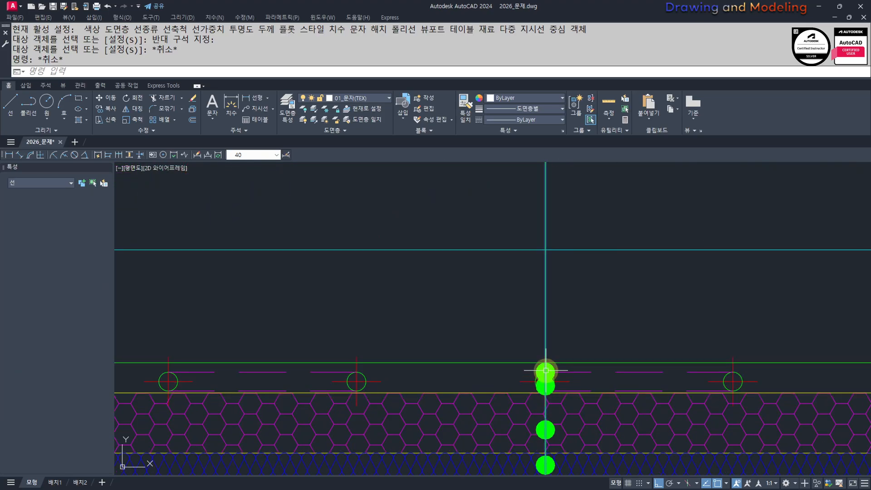
key("Escape")
left_click(563, 358)
key("Return")
left_click(546, 377)
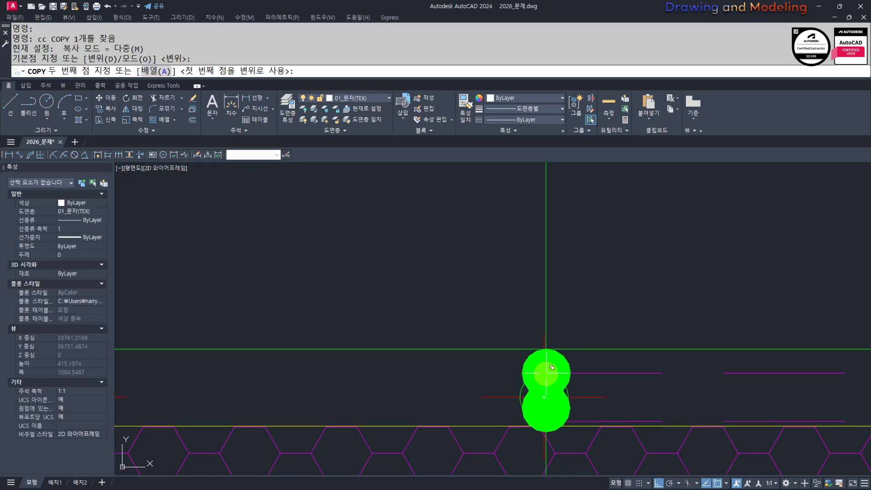
scroll(540, 272, "down", 3)
scroll(527, 216, "up", 3)
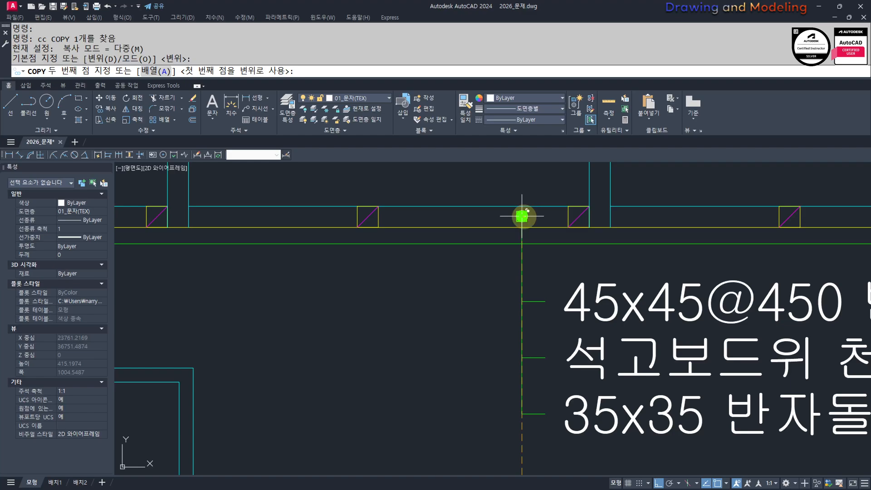
left_click(521, 215)
key("Escape")
key("Escape")
Step: Move the ceiling leader's green dot straight down by about 31 units
middle_click_drag(519, 224, 520, 279)
type("m")
left_click(510, 232)
left_click(557, 317)
key("space")
left_click(477, 195)
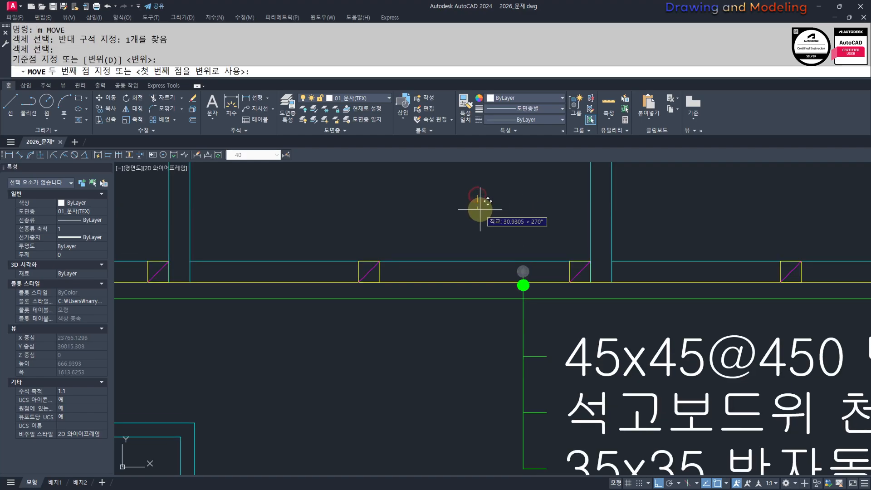
key("Escape")
key("Escape")
Step: Copy the ceiling leader's dot once above it and once about 21 units below it, along the leader line
scroll(520, 286, "up", 4)
type("cc")
key("Return")
left_click(477, 310)
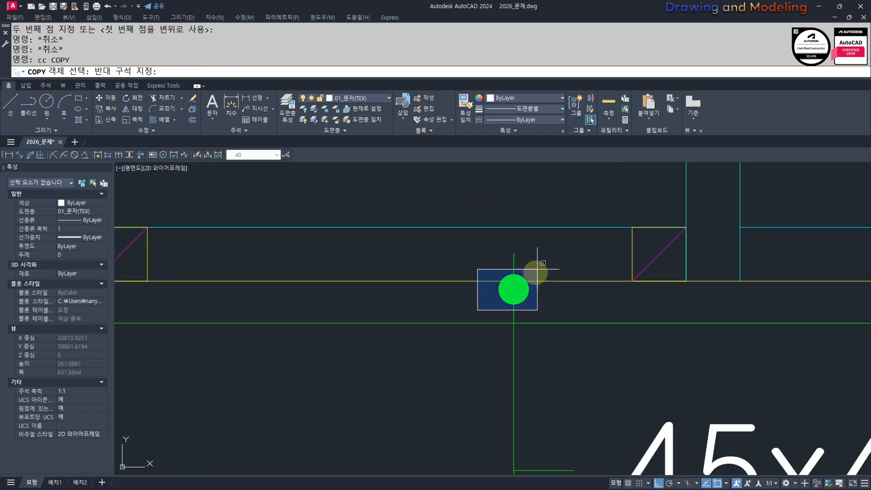
left_click(537, 269)
key("Return")
left_click(421, 406)
left_click(422, 377)
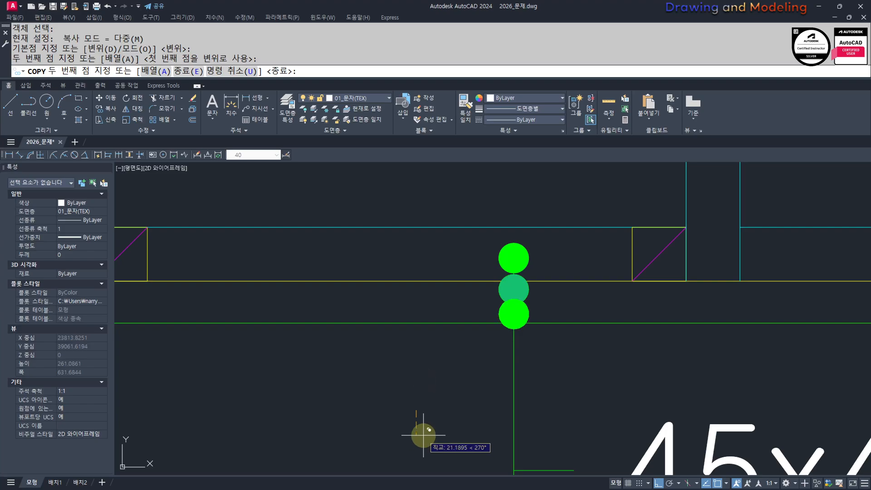
left_click(424, 430)
key("Escape")
key("Escape")
Step: Examine the exterior wall section between the eaves, the entrance window and the ground level to find where notes are missing
scroll(438, 313, "down", 4)
middle_click_drag(397, 448, 485, 359)
scroll(485, 358, "down", 1)
middle_click_drag(485, 358, 554, 327)
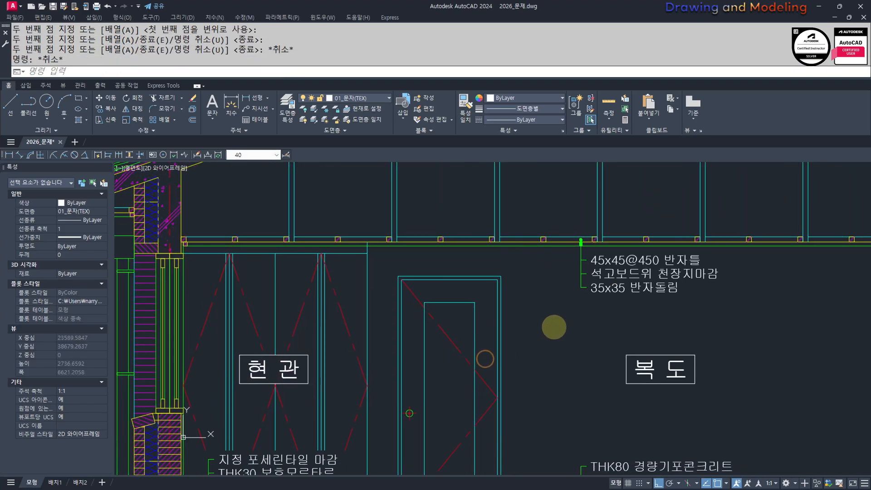
scroll(553, 327, "down", 4)
scroll(418, 307, "up", 4)
mouse_move(418, 307)
middle_mouse_down()
mouse_move(437, 355)
mouse_move(420, 389)
mouse_move(548, 358)
middle_mouse_up()
scroll(669, 312, "up", 4)
scroll(715, 270, "down", 8)
middle_click_drag(688, 329, 604, 270)
scroll(608, 306, "up", 4)
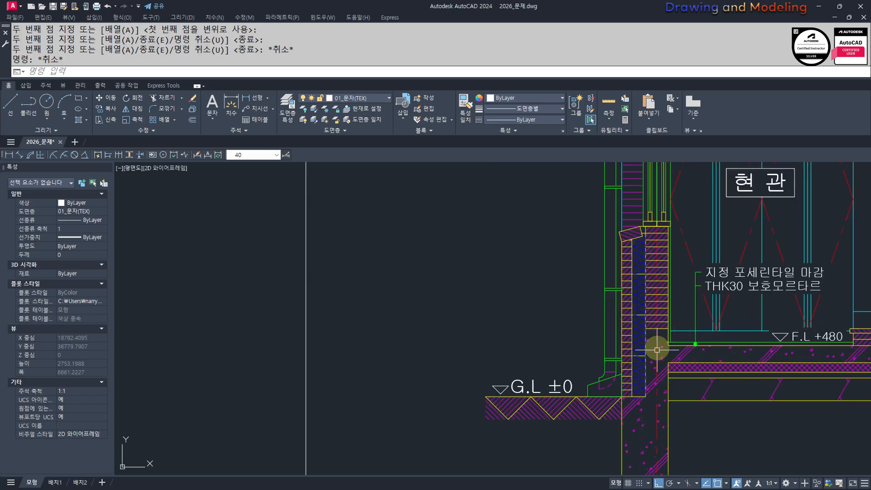
scroll(597, 270, "down", 3)
scroll(598, 270, "up", 4)
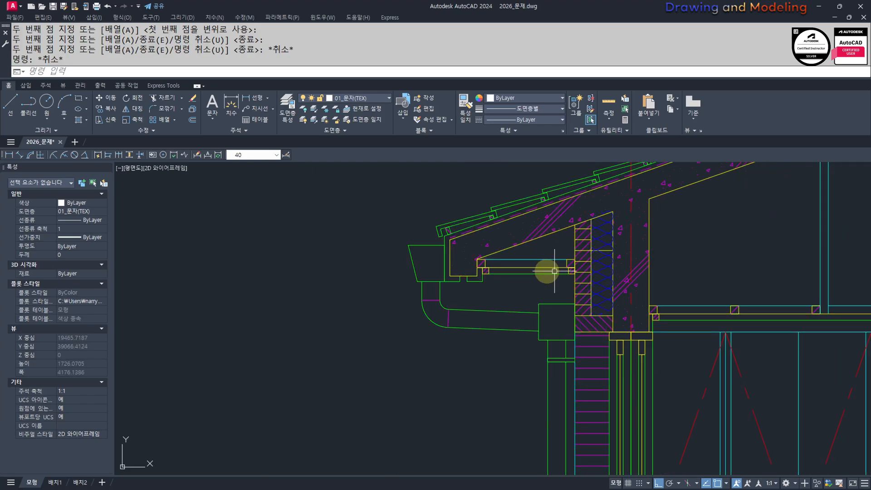
scroll(610, 274, "down", 5)
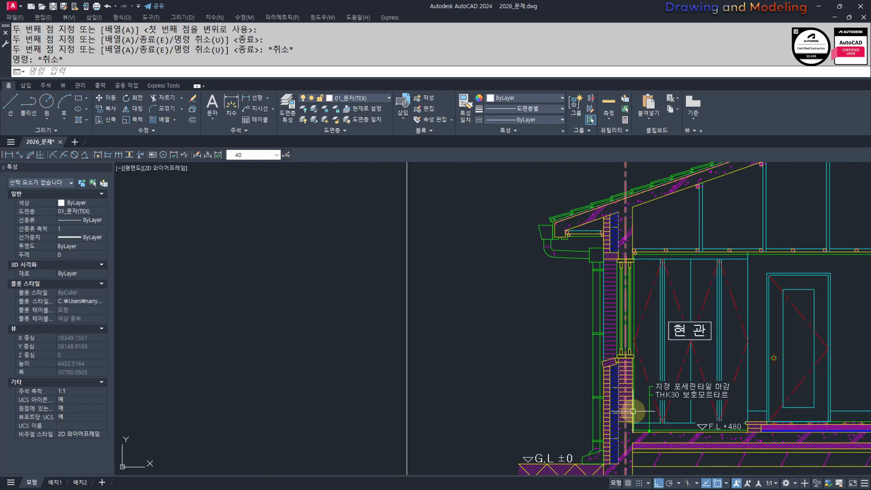
scroll(632, 411, "up", 4)
scroll(607, 274, "down", 4)
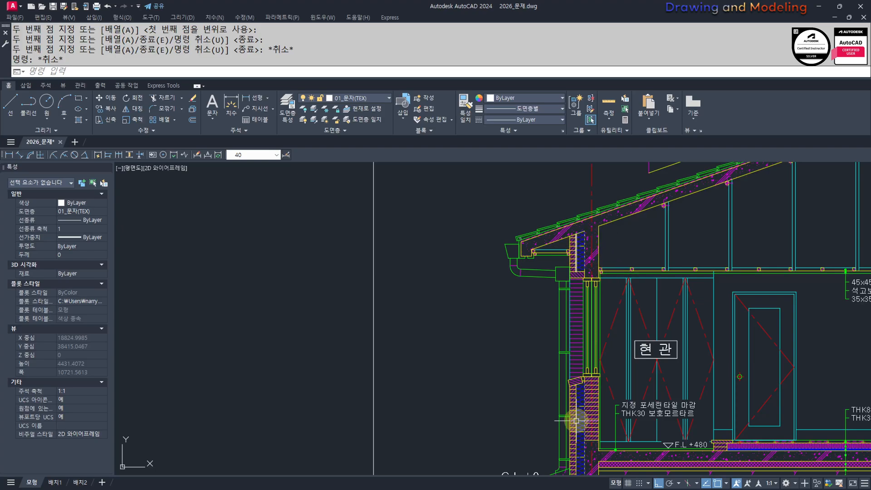
middle_click_drag(544, 426, 569, 339)
scroll(602, 360, "up", 4)
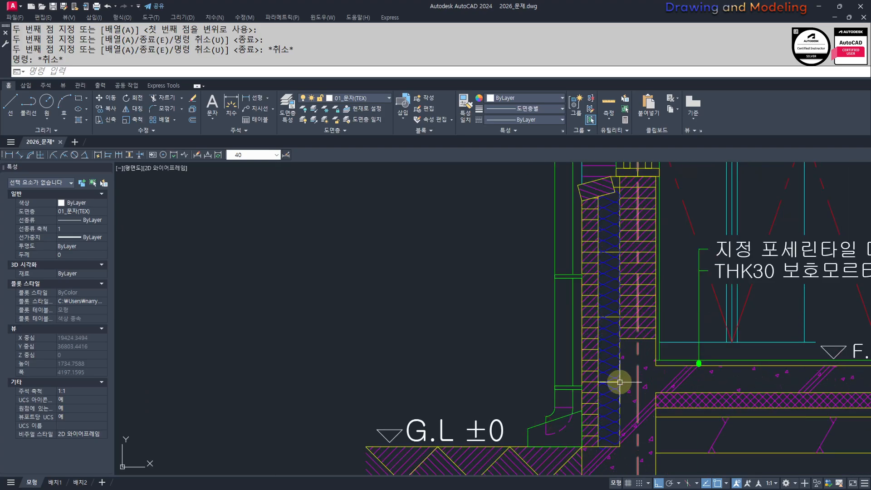
scroll(626, 359, "down", 4)
middle_click_drag(626, 360, 629, 459)
middle_click_drag(583, 396, 581, 291)
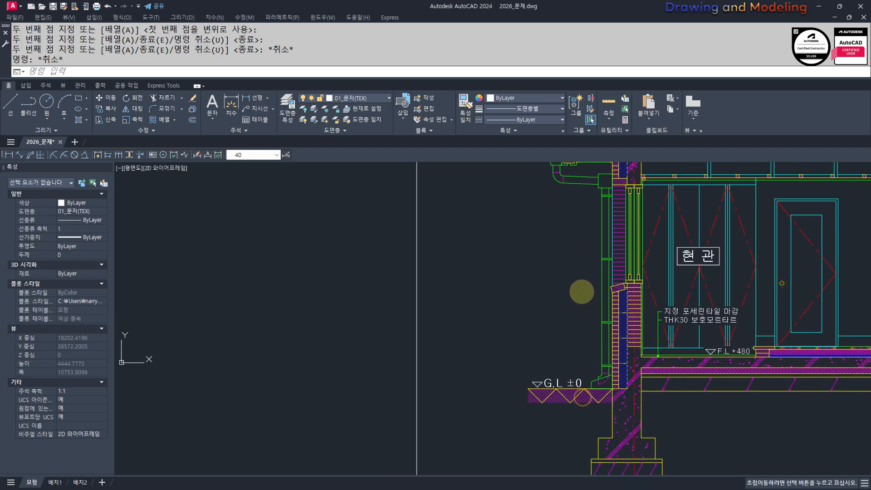
scroll(603, 378, "up", 2)
scroll(610, 323, "up", 4)
scroll(599, 322, "down", 4)
middle_click_drag(598, 323, 597, 355)
scroll(596, 355, "up", 2)
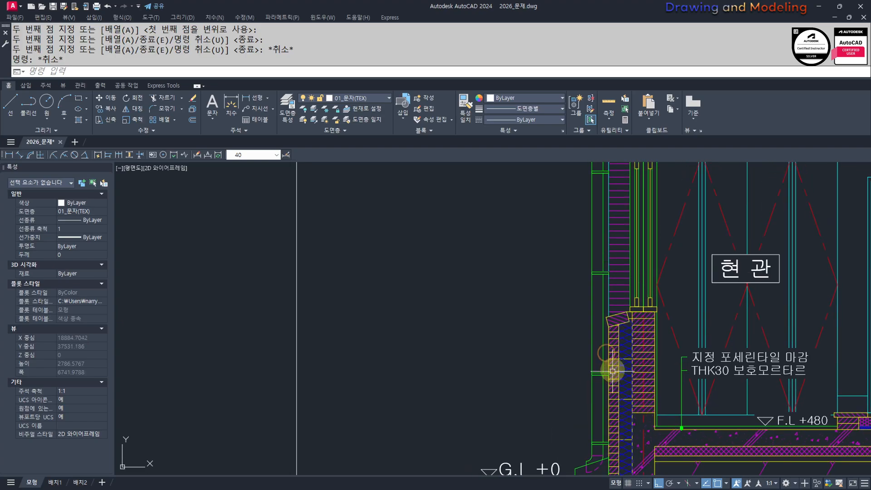
scroll(626, 355, "down", 4)
scroll(618, 327, "up", 4)
middle_click_drag(618, 326, 735, 379)
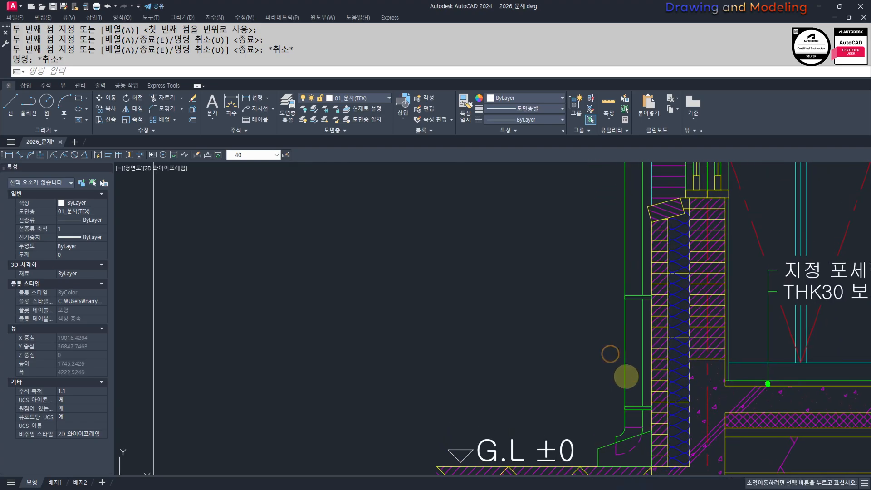
middle_click_drag(667, 379, 664, 355)
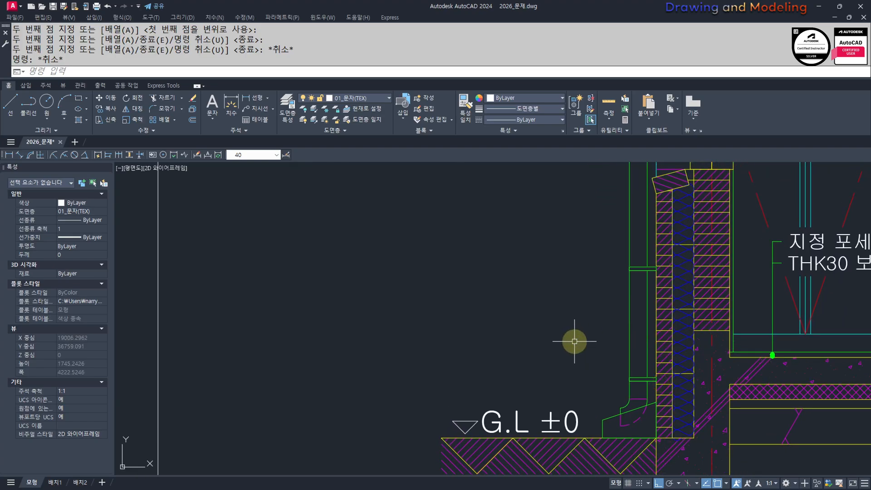
scroll(574, 341, "down", 2)
middle_click_drag(591, 281, 617, 328)
scroll(630, 223, "up", 2)
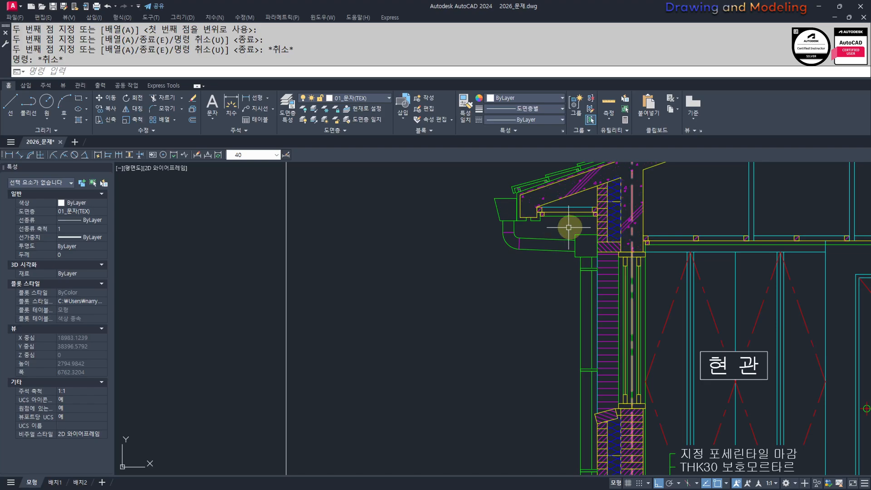
scroll(568, 227, "down", 4)
scroll(579, 395, "up", 4)
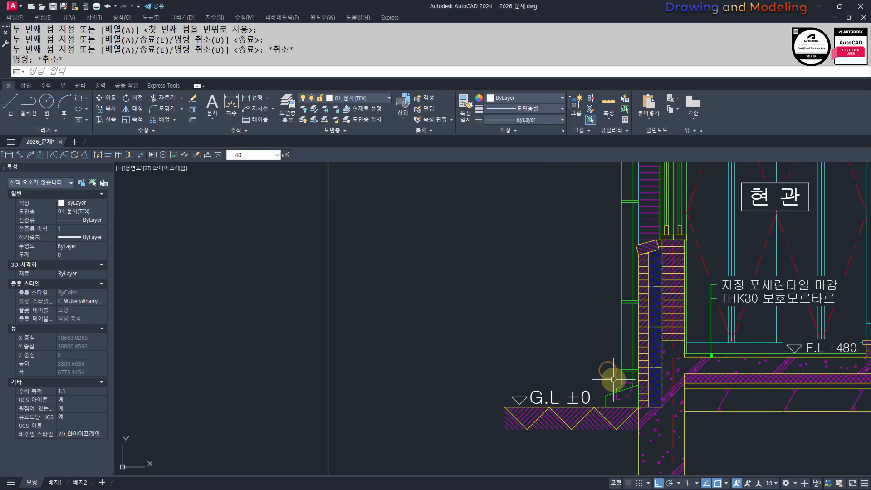
middle_click_drag(613, 379, 613, 381)
key("Return")
scroll(681, 362, "up", 4)
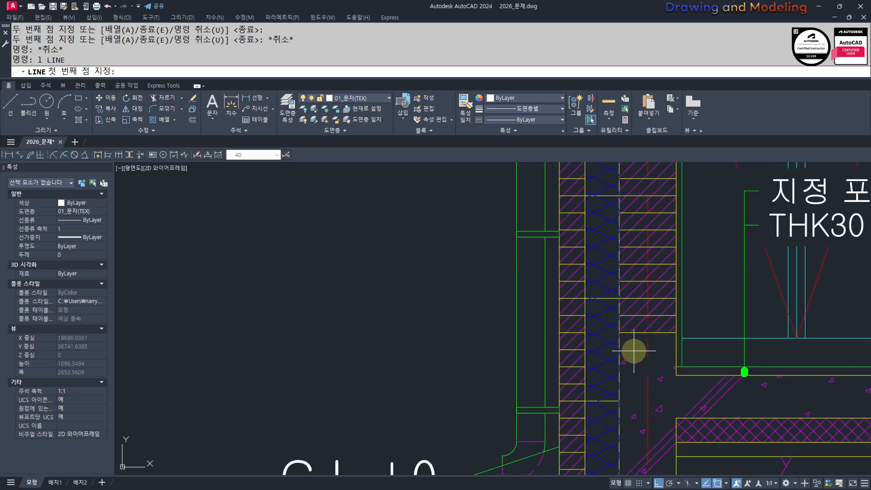
left_click(663, 351)
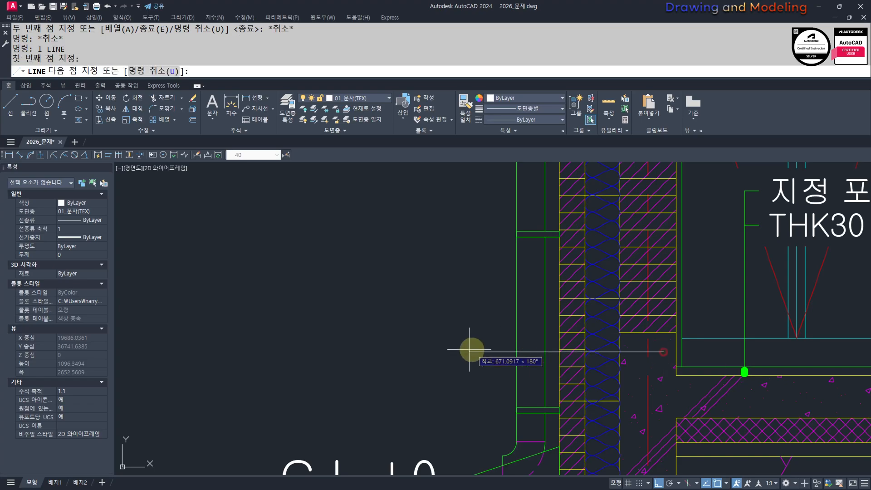
key("Escape")
key("Escape")
scroll(495, 341, "down", 3)
scroll(631, 347, "up", 3)
Step: Draw a wall leader from the inner brick layer below the window horizontally outward past the downpipe, with a vertical leg about 450 units down
key("Return")
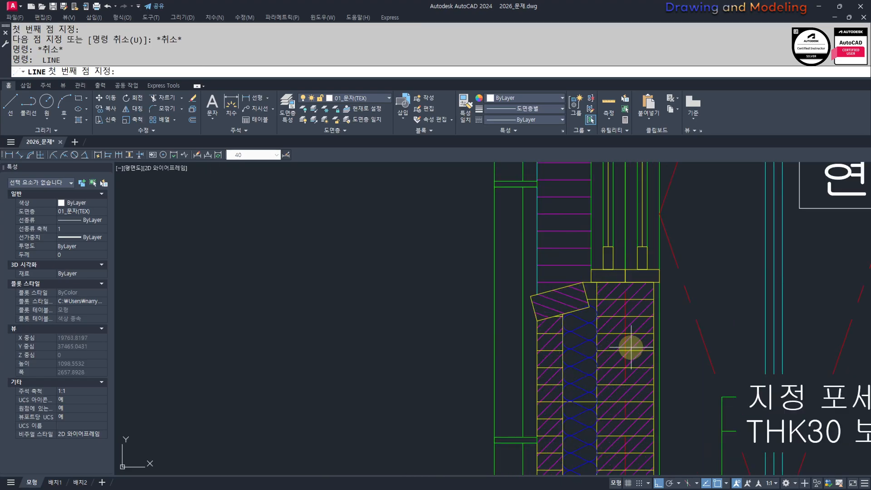
left_click(636, 358)
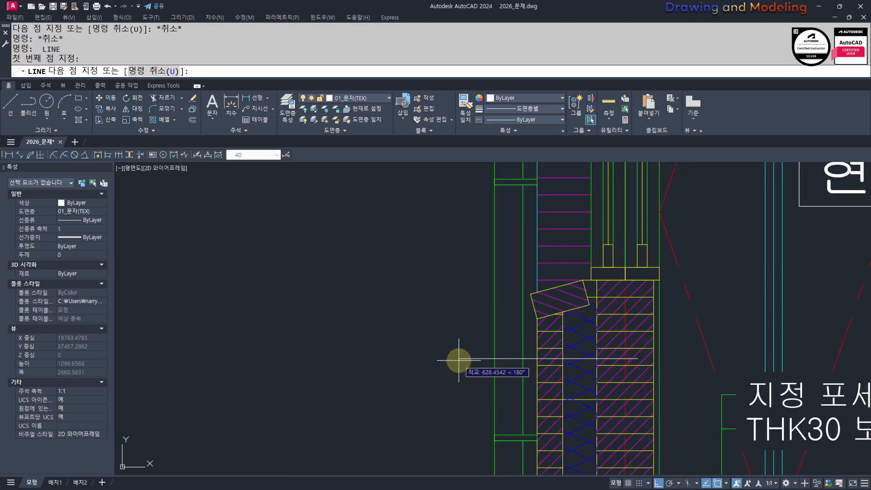
key("Escape")
key("Escape")
middle_click_drag(440, 401, 636, 360)
left_click(650, 317)
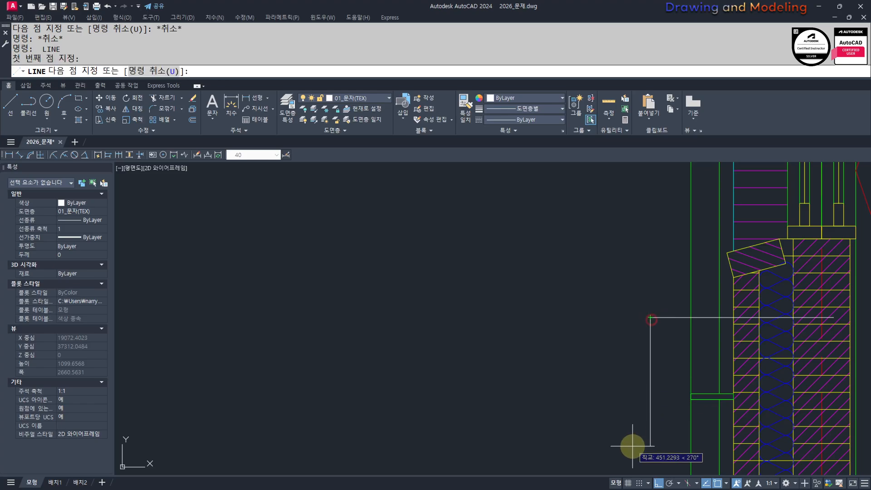
key("Escape")
key("Escape")
Step: Draw a 50-unit horizontal tick outward from the wall leader's corner and erase it
left_click(650, 317)
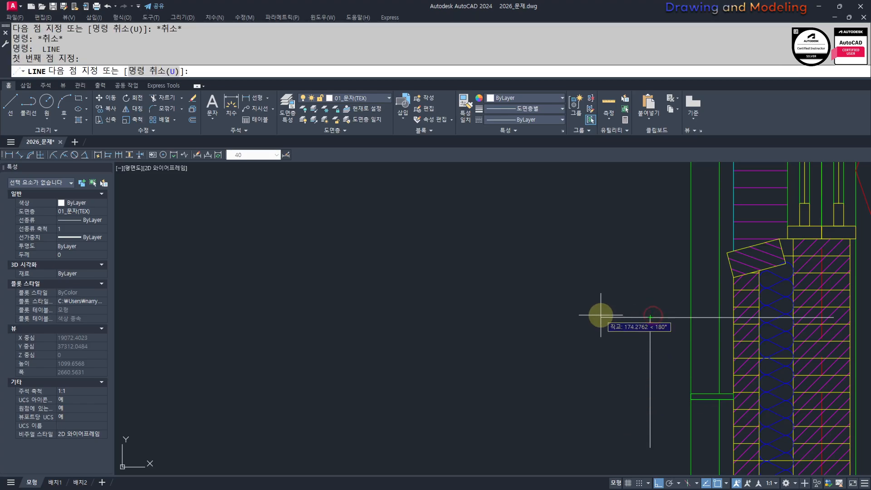
left_click(646, 324)
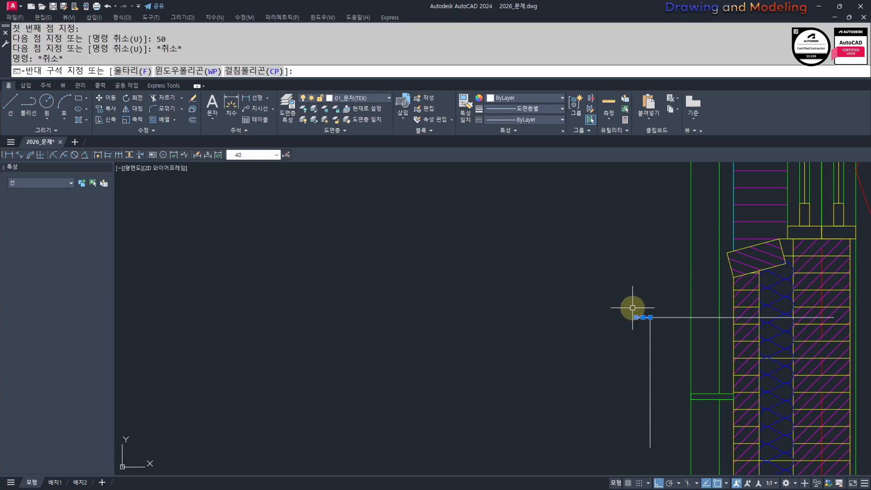
left_click(632, 307)
type("e")
key("space")
key("Escape")
key("Escape")
Step: Copy the five notes below the corridor floor, THK150 to THK200, with their ticks to the corner of the wall leader
scroll(499, 309, "down", 4)
middle_click_drag(507, 338, 563, 345)
mouse_move(727, 373)
middle_mouse_down()
mouse_move(547, 368)
mouse_move(607, 365)
middle_mouse_up()
scroll(594, 396, "up", 4)
left_click(662, 438)
left_click(594, 353)
scroll(588, 361, "up", 4)
type("cc")
key("space")
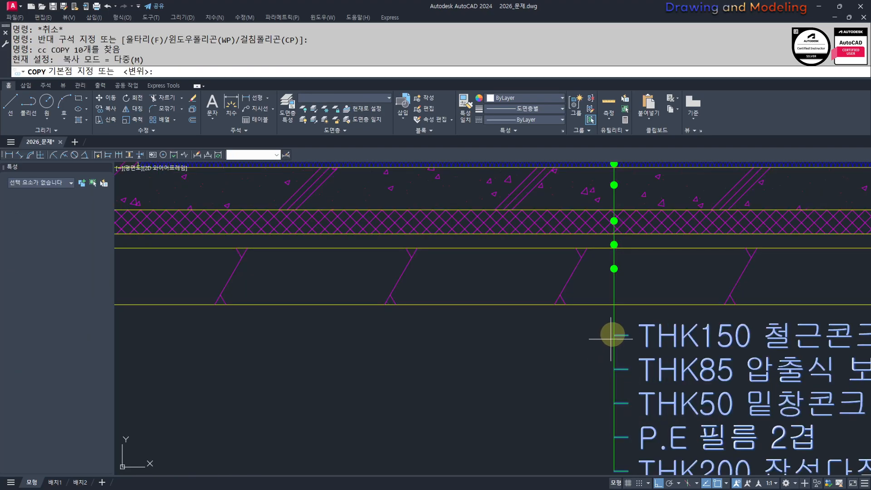
left_click(612, 336)
scroll(609, 341, "down", 5)
scroll(441, 305, "up", 4)
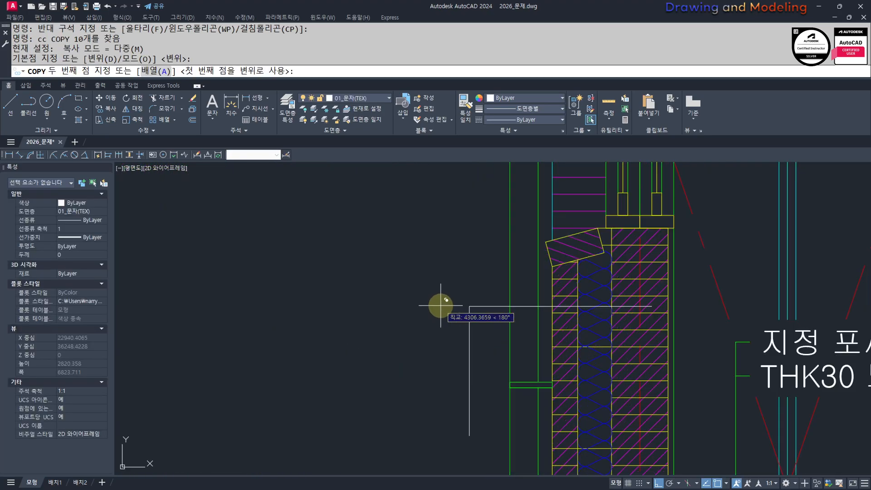
left_click(470, 306)
key("Escape")
Step: Mirror the five copied notes and their ticks to the outer side of the wall leader's vertical leg, erasing the source objects
left_click(447, 280)
left_click(494, 462)
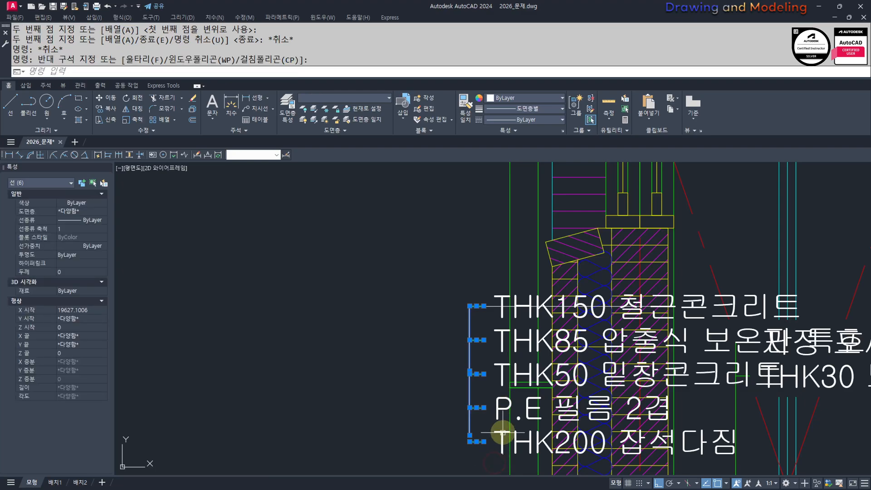
left_click(498, 452)
left_click(493, 311)
left_click(458, 292)
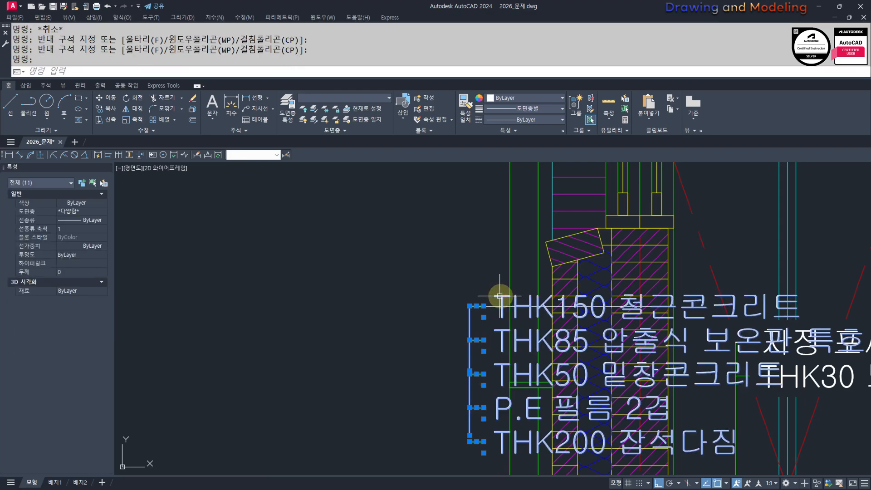
scroll(458, 309, "down", 4)
type("mi")
key("space")
left_click(514, 326)
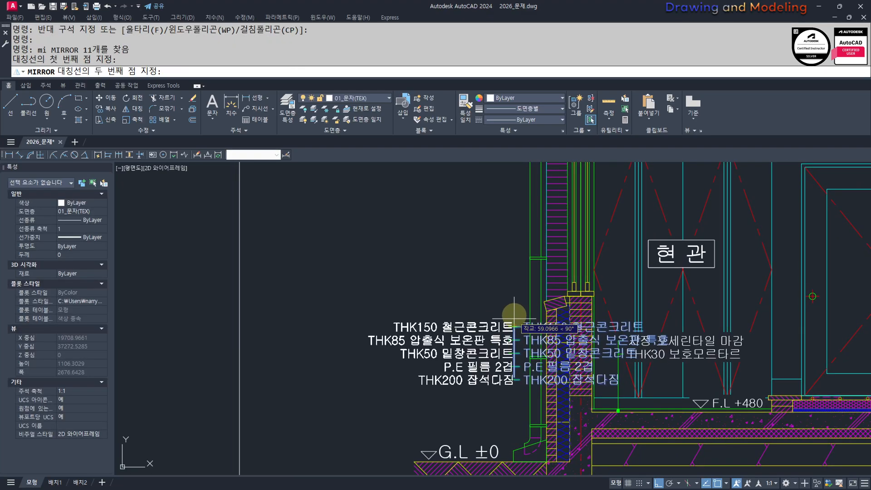
left_click(515, 276)
type("y")
key("space")
key("Escape")
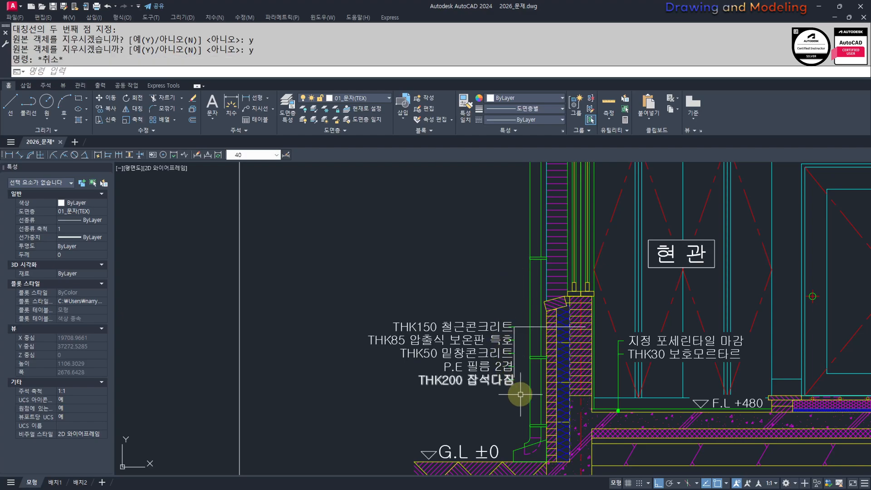
key("Escape")
Step: Set the justification of the five mirrored wall notes to middle right (중간 오른쪽)
scroll(479, 374, "up", 2)
middle_click_drag(494, 408, 505, 413)
left_click(493, 407)
left_click(455, 276)
scroll(494, 312, "up", 2)
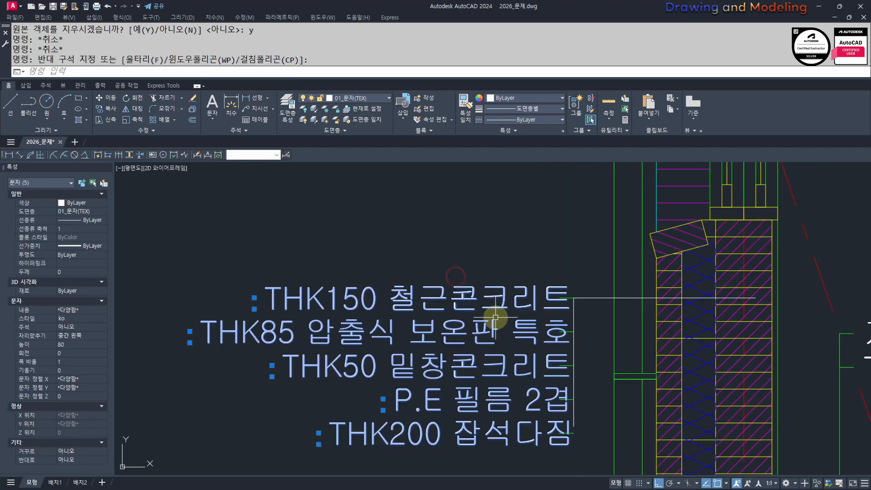
key("Escape")
key("Escape")
left_click(453, 236)
left_click(385, 439)
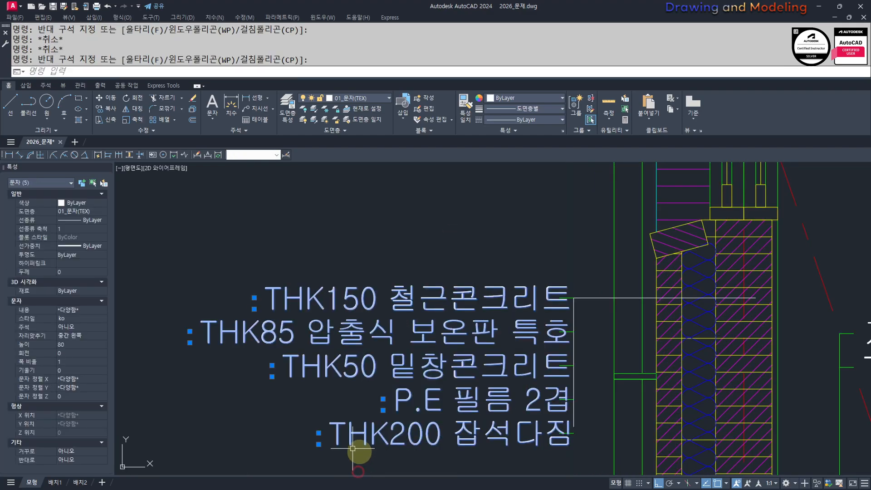
left_click(81, 335)
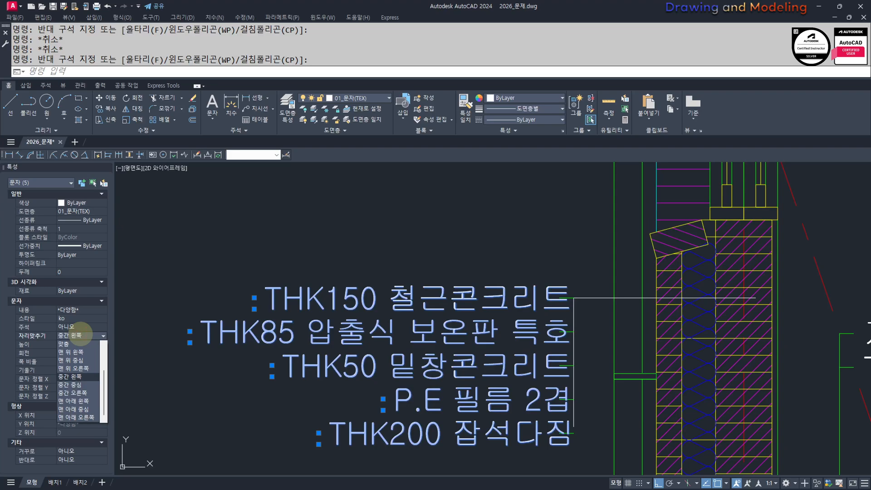
left_click(73, 392)
middle_click_drag(318, 345, 425, 330)
scroll(425, 330, "down", 2)
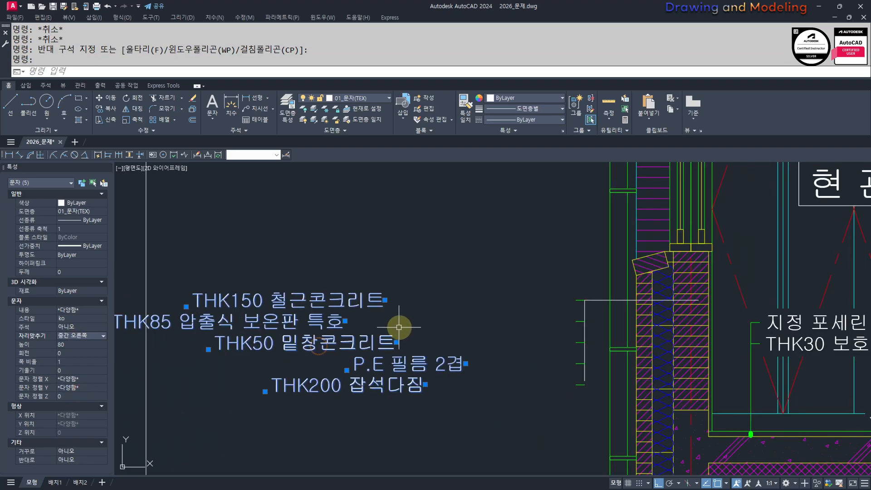
Step: Align the right insertion point of each of the five wall notes with the outer end of its tick
left_click(384, 301)
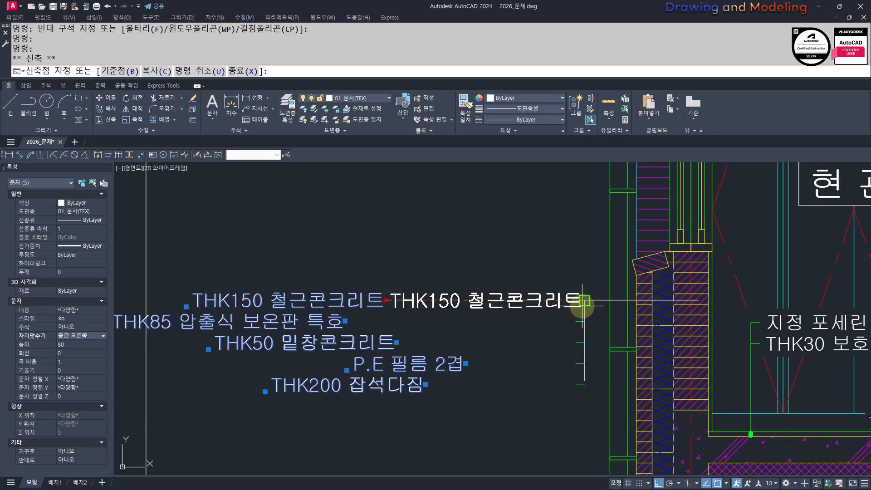
scroll(590, 300, "up", 4)
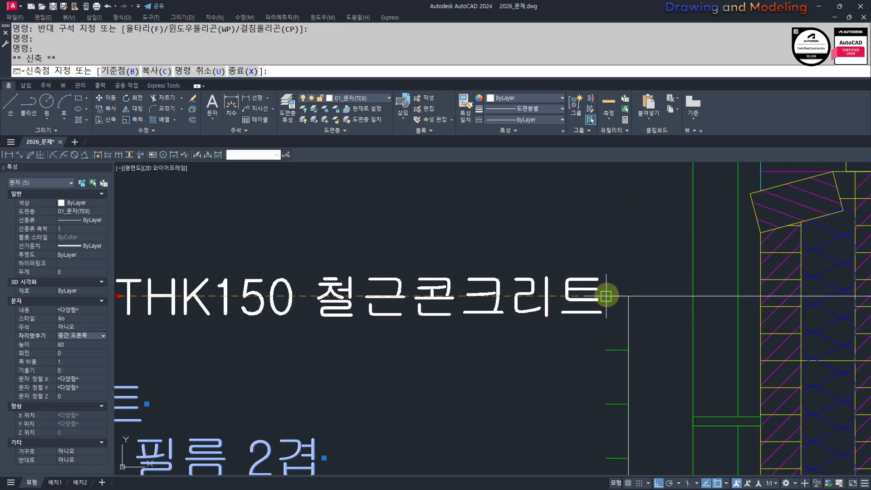
left_click(605, 295)
scroll(525, 309, "down", 3)
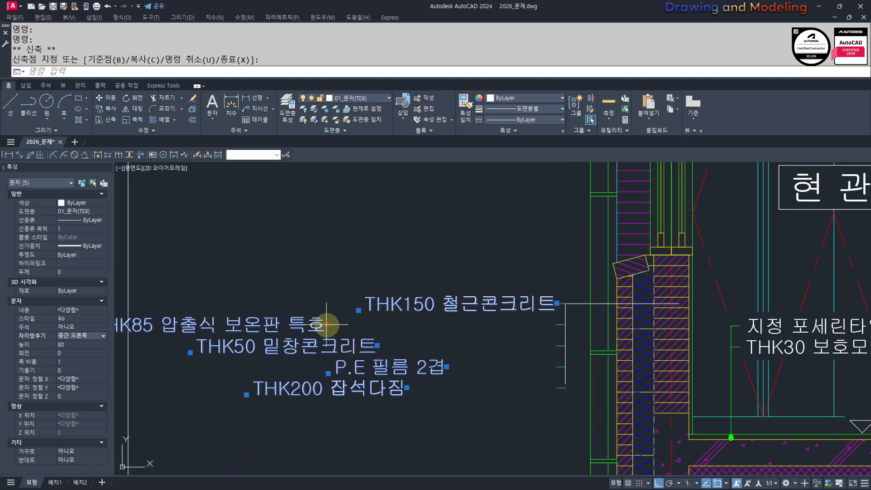
left_click(557, 323)
left_click(377, 345)
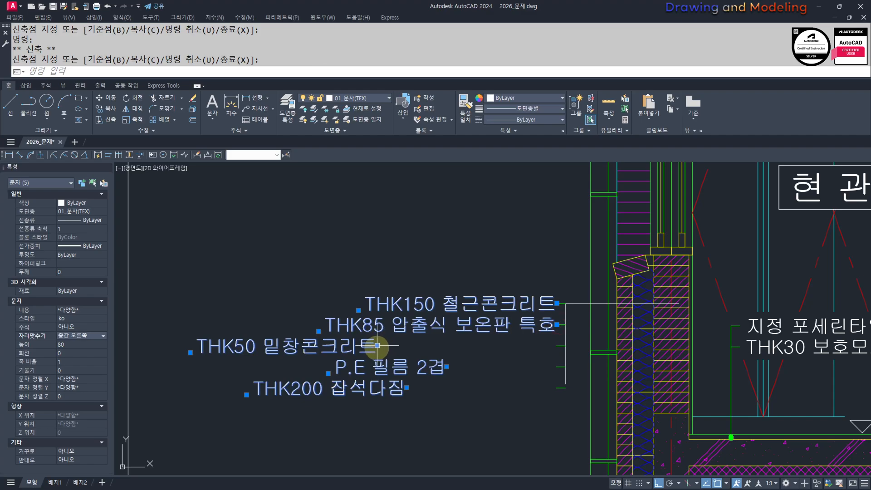
left_click(556, 345)
left_click(447, 366)
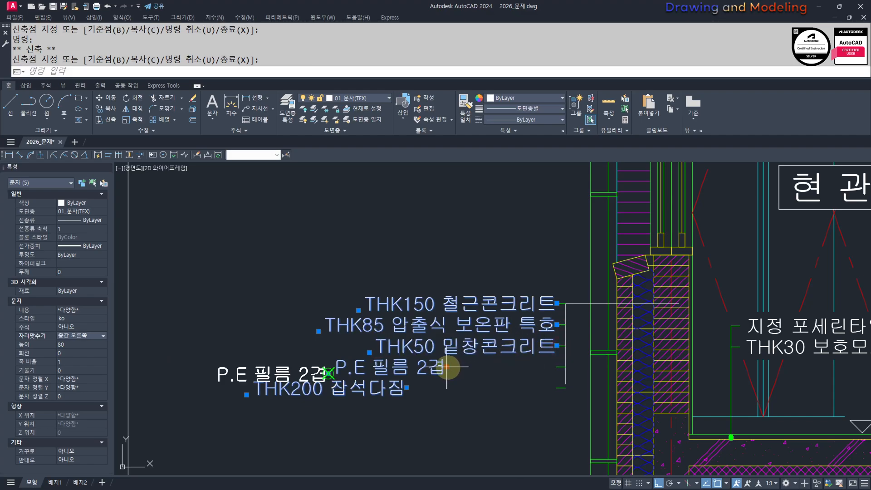
left_click(557, 366)
left_click(407, 386)
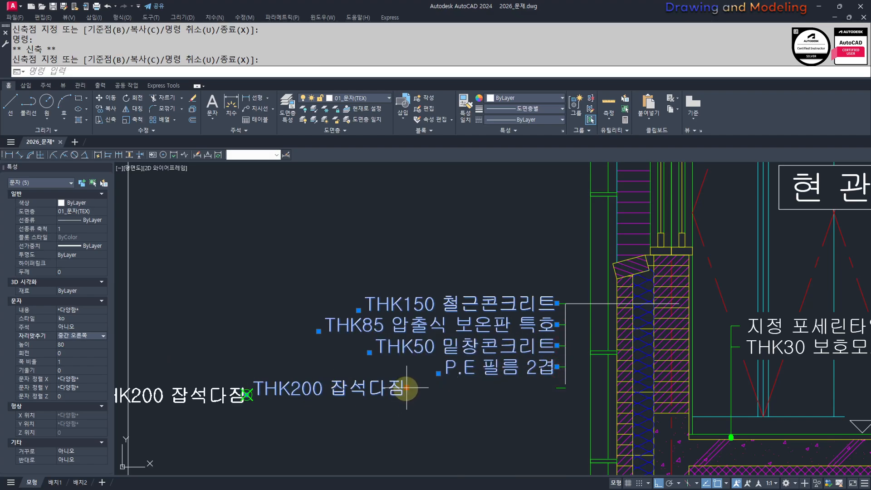
left_click(556, 388)
key("Escape")
key("Escape")
key("Escape")
Step: Match the wall leader's horizontal and vertical lines to the properties of the green ticks
left_click(500, 263)
left_click(452, 431)
middle_click_drag(459, 339, 462, 347)
scroll(562, 402, "up", 4)
key("Escape")
key("Escape")
type("mm")
key("Return")
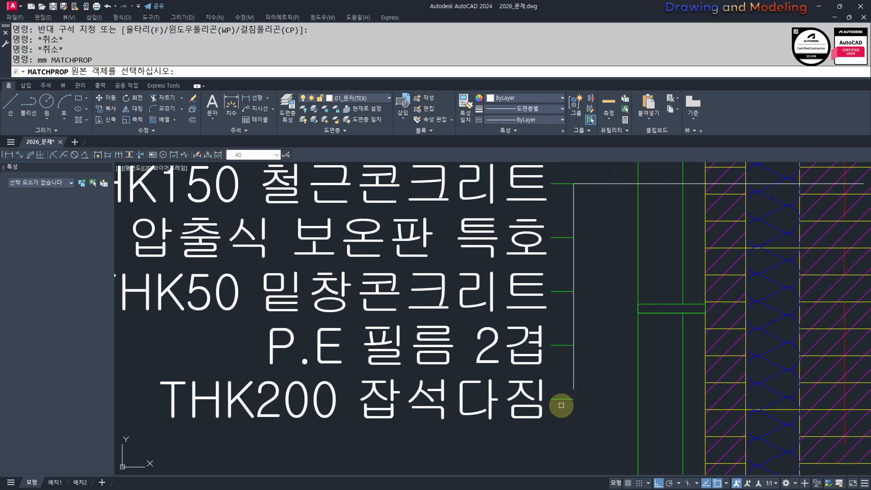
left_click(561, 400)
middle_click_drag(584, 288, 570, 363)
left_click(583, 278)
left_click(559, 246)
middle_click_drag(553, 392, 569, 304)
key("Escape")
key("Escape")
Step: Extend the wall leader's vertical leg down to the lowest tick
type("e")
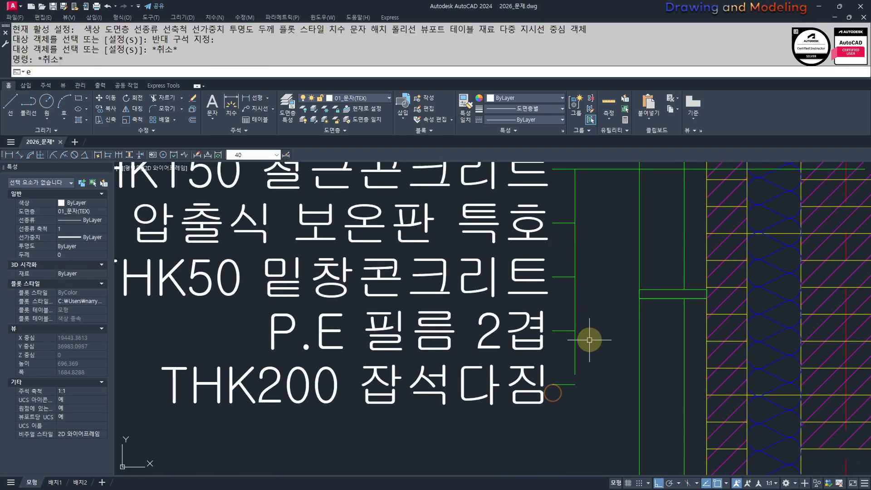
type("x")
key("Return")
key("Return")
left_click(582, 358)
left_click(562, 366)
key("Escape")
key("Escape")
Step: Move the five wall notes horizontally about 28 units outward to leave a gap from the ticks
scroll(469, 373, "down", 4)
left_click_drag(532, 426, 485, 223)
middle_click_drag(487, 255, 475, 271)
type("m")
key("Return")
left_click(560, 268)
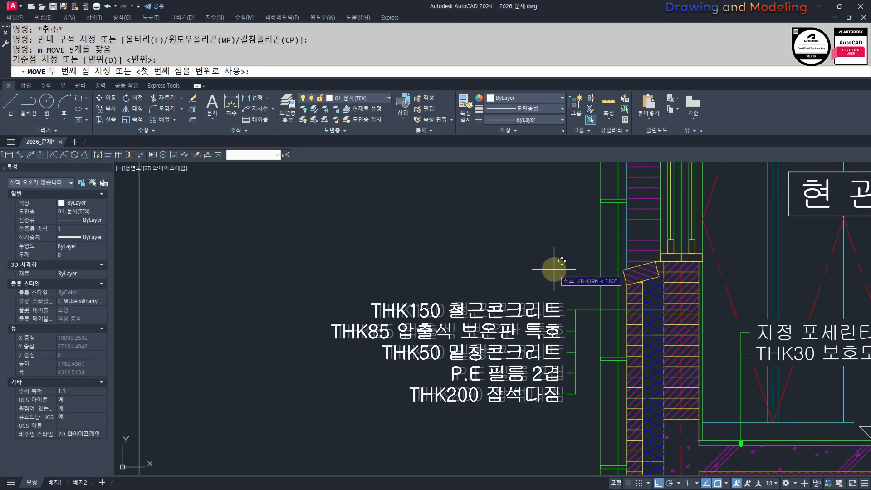
left_click(553, 270)
key("Escape")
key("Escape")
Step: Change the top wall note, THK150 철근콘크리트, to "1.0B시멘트벽돌쌓기"
scroll(391, 345, "down", 4)
middle_click_drag(414, 364, 453, 384)
scroll(583, 306, "up", 4)
middle_click_drag(399, 315, 441, 293)
left_click(459, 296)
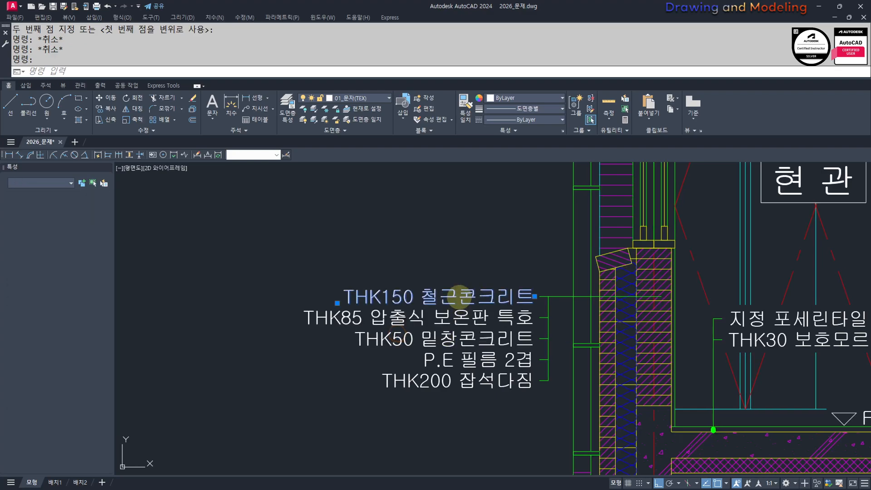
double_click(459, 296)
type("1.0")
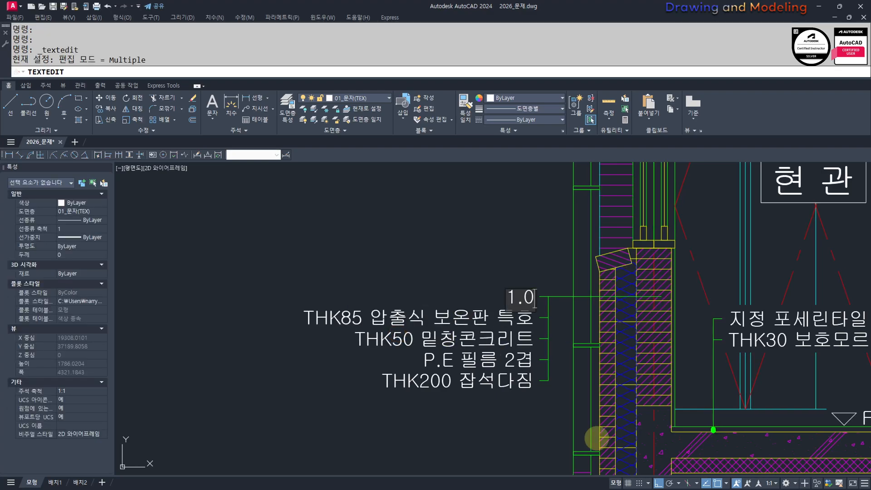
type("b")
key("BackSpace")
type("B")
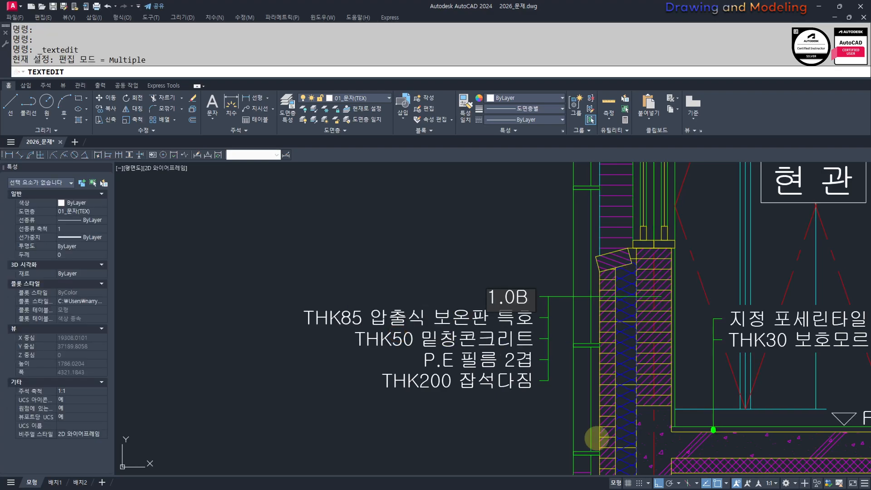
type(" 시멘트기와")
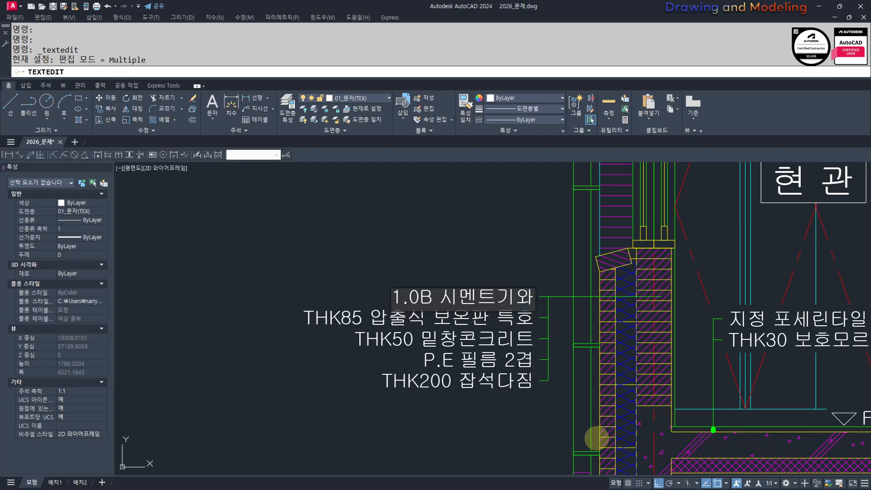
key("BackSpace")
key("BackSpace")
key("BackSpace")
key("BackSpace")
key("BackSpace")
key("BackSpace")
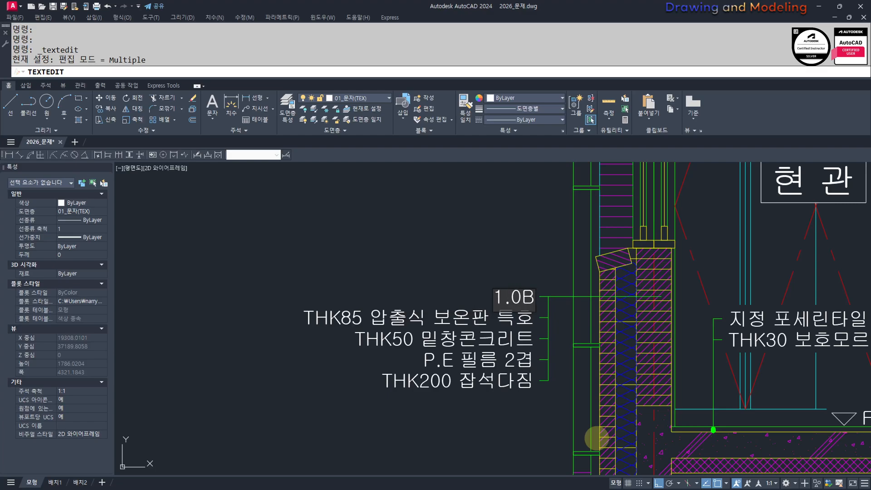
type("시멘트벽돌쌓ㄱ")
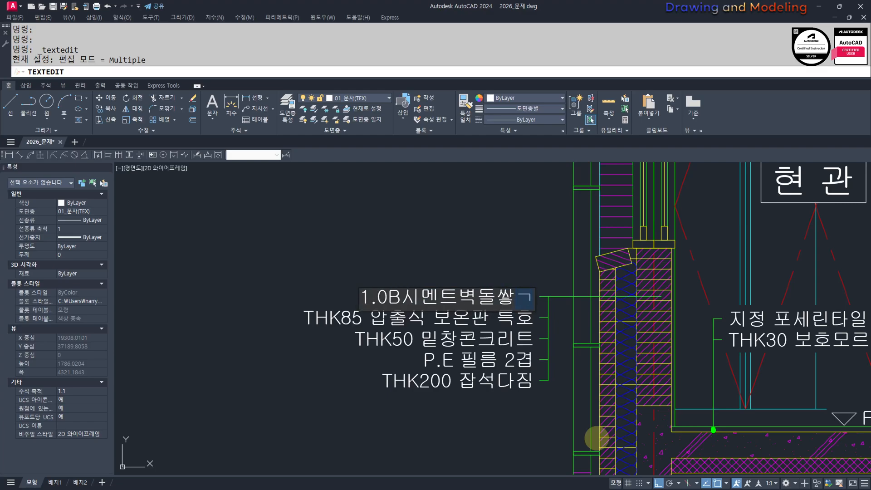
type("ㅣ")
key("Return")
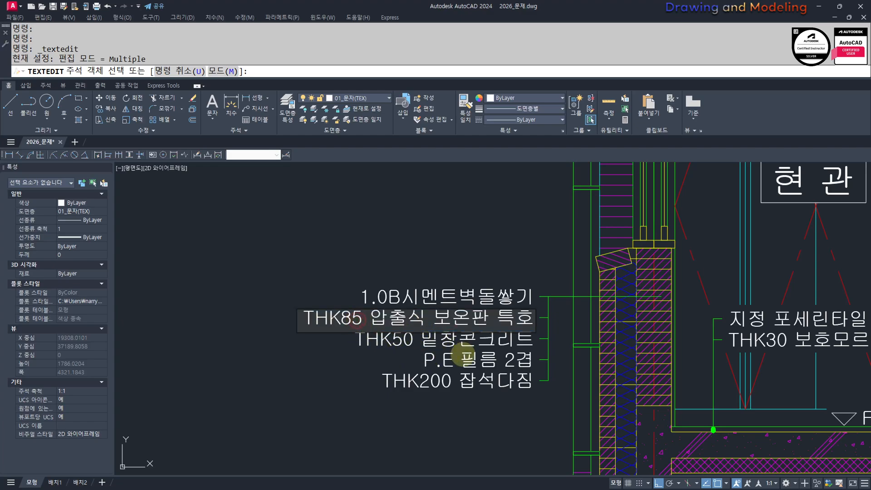
Step: Change the second wall note to "THK120 비드법 보온판 가등급"
left_click(357, 320)
key("BackSpace")
key("BackSpace")
type("120")
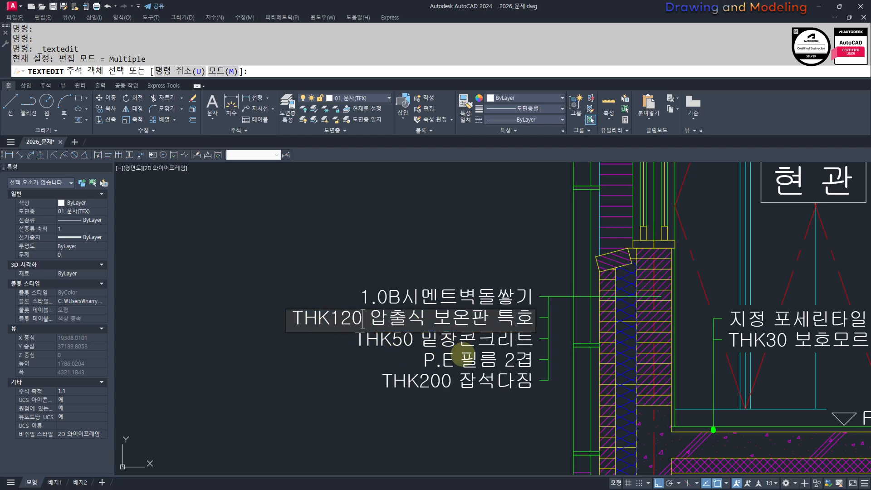
key("Delete")
key("Delete")
key("Delete")
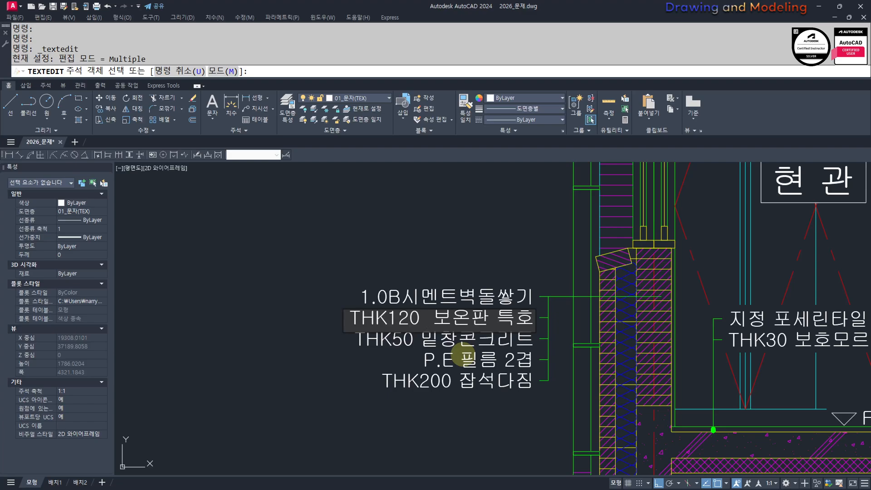
type("비드법")
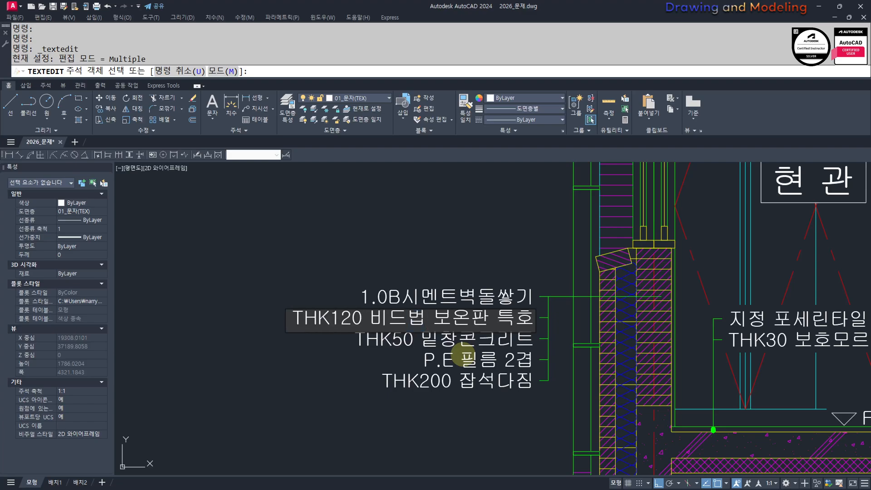
key("Right")
key("Right")
key("Right")
key("Right")
key("Right")
key("Delete")
key("Delete")
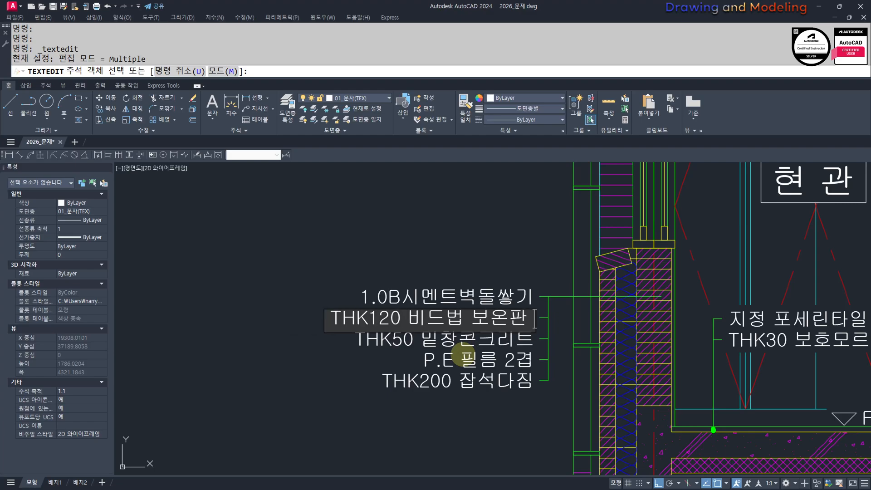
type("가등급")
key("Return")
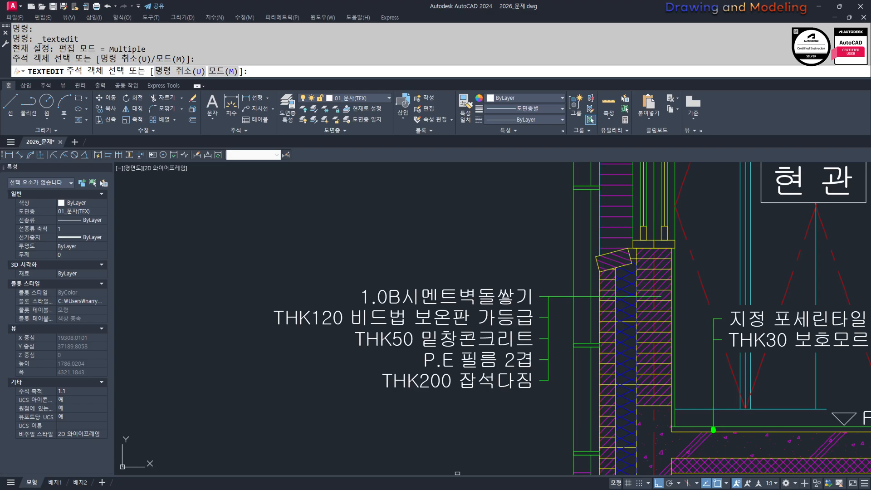
scroll(523, 425, "down", 5)
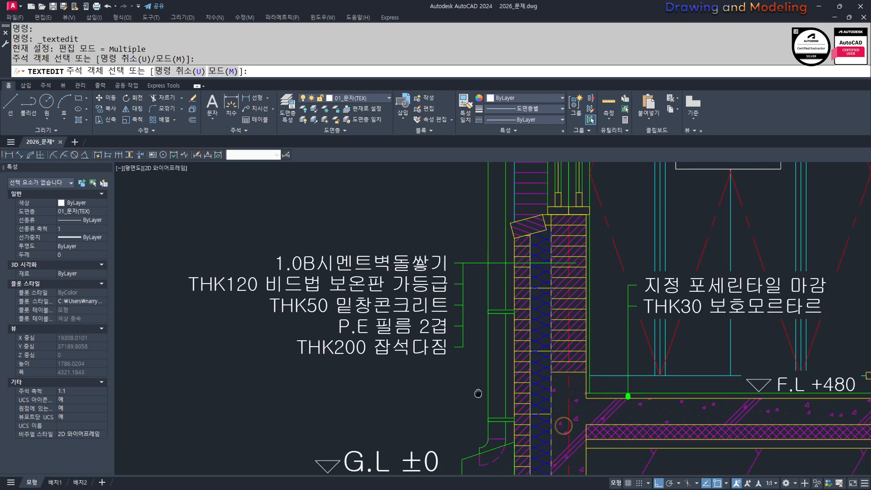
scroll(657, 363, "up", 10)
left_click(648, 309)
left_click(761, 380)
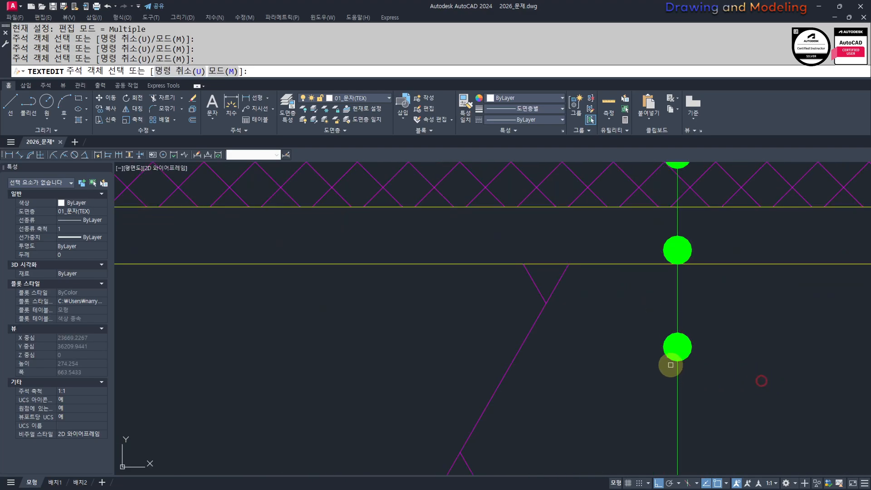
key("Escape")
key("Escape")
left_click(632, 300)
left_click(755, 389)
type("ㅊ")
key("space")
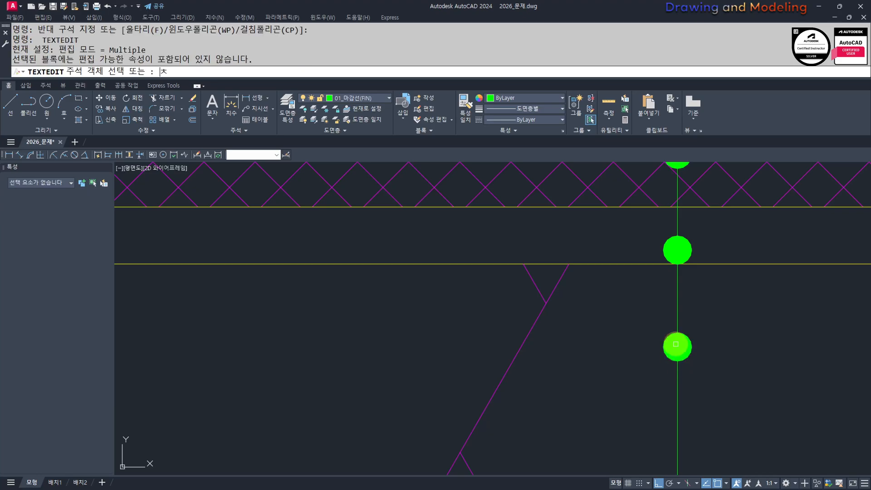
key("Escape")
key("Escape")
Step: Copy a dot from the floor leader to the inner end of the exterior wall leader, on the inner brick layer
left_click(654, 306)
left_click(710, 382)
type("ㅊ")
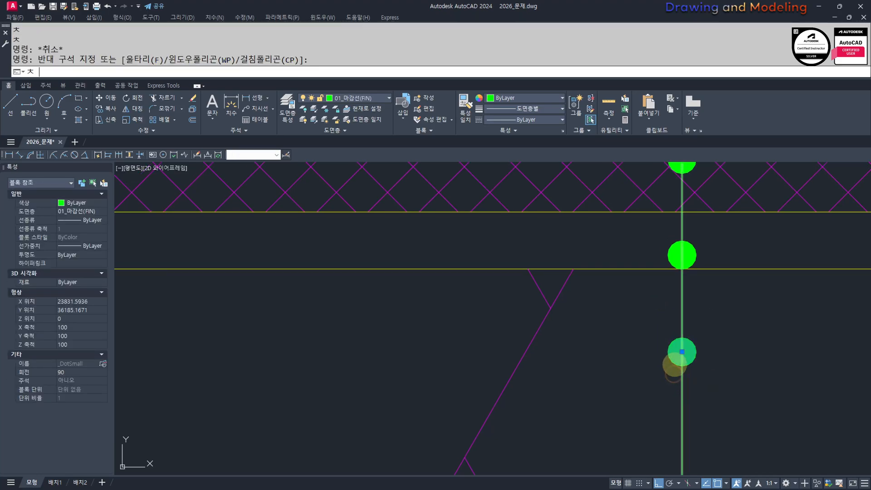
key("space")
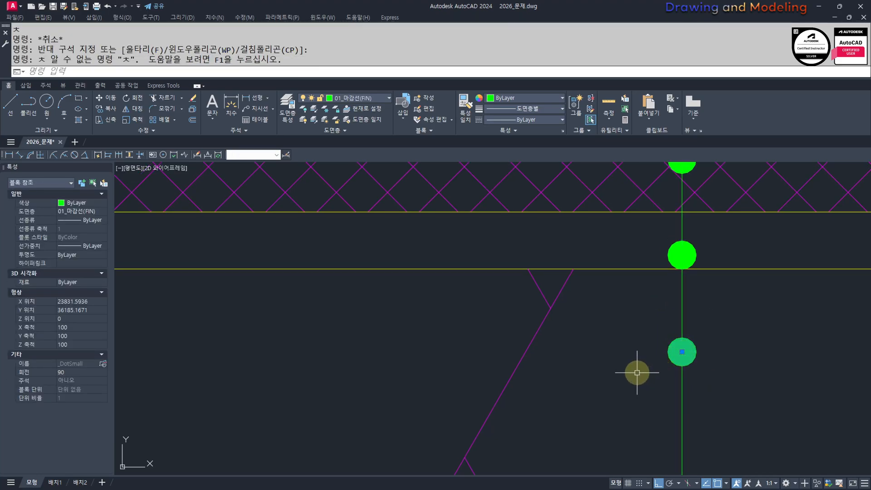
type("cc")
key("space")
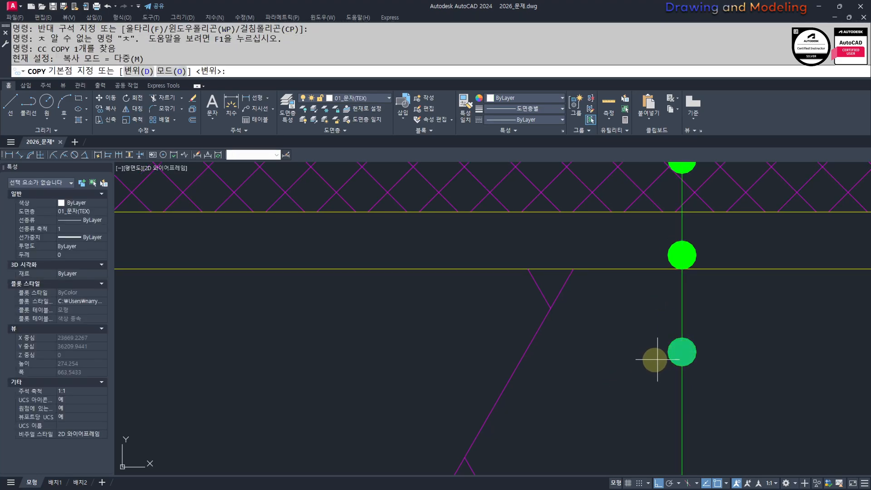
left_click(682, 352)
scroll(682, 351, "down", 5)
middle_click_drag(367, 314, 676, 449)
middle_click_drag(388, 355, 581, 404)
middle_click_drag(363, 340, 694, 406)
middle_click_drag(461, 342, 525, 343)
scroll(586, 337, "up", 3)
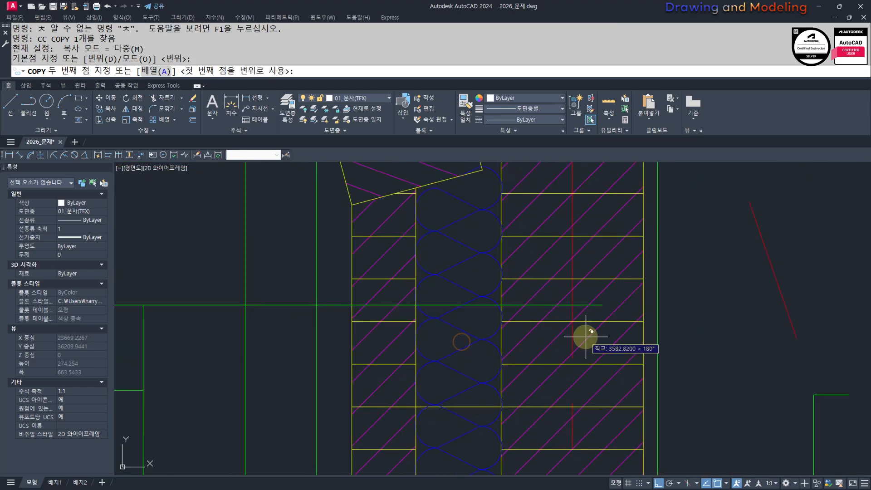
left_click(602, 305)
key("Escape")
key("Escape")
Step: Copy the wall leader's dot along the horizontal line onto the insulation layer and the outer brick layer
left_click(602, 304)
type("cc")
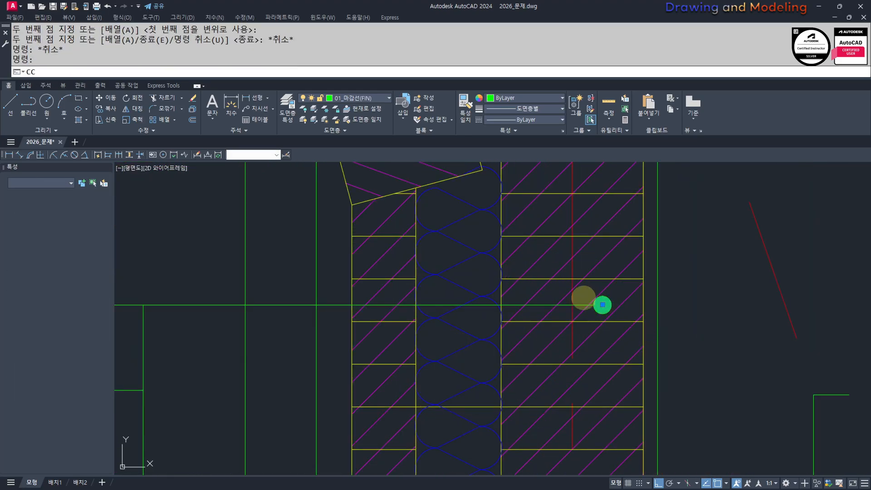
key("space")
scroll(545, 295, "down", 4)
left_click(687, 259)
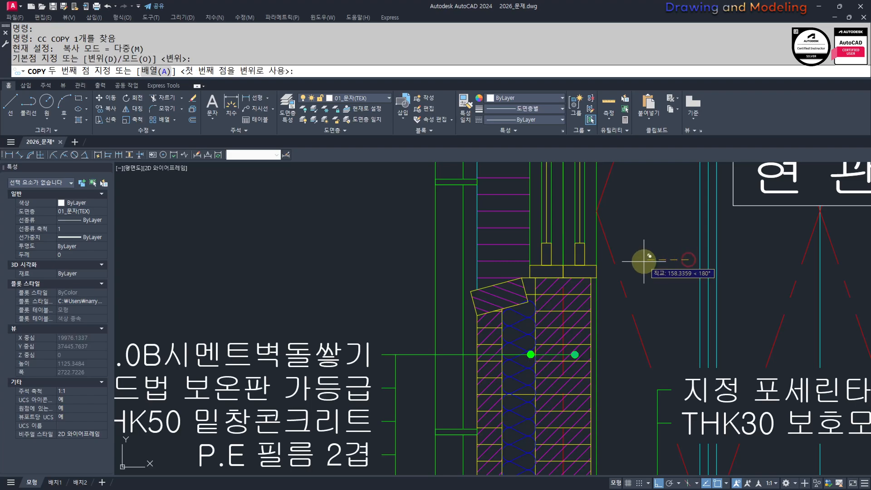
left_click(632, 260)
left_click(596, 260)
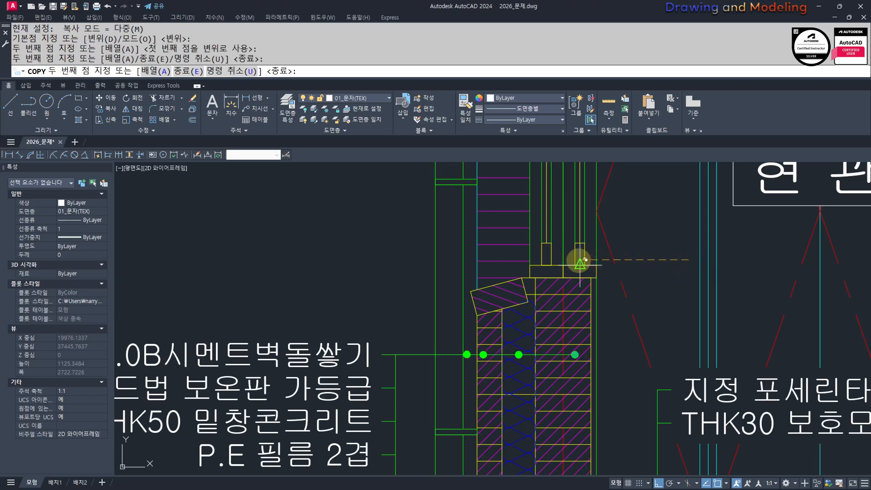
key("Escape")
key("Escape")
key("Escape")
key("Escape")
Step: Replace the third wall note's text with the second note's "THK120 비드법 보온판 가등급"
scroll(581, 261, "down", 3)
scroll(558, 268, "up", 5)
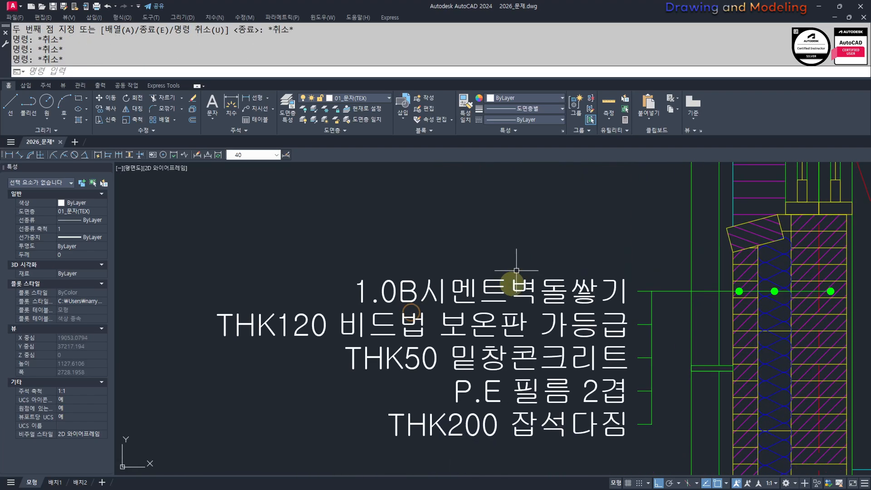
scroll(516, 270, "down", 2)
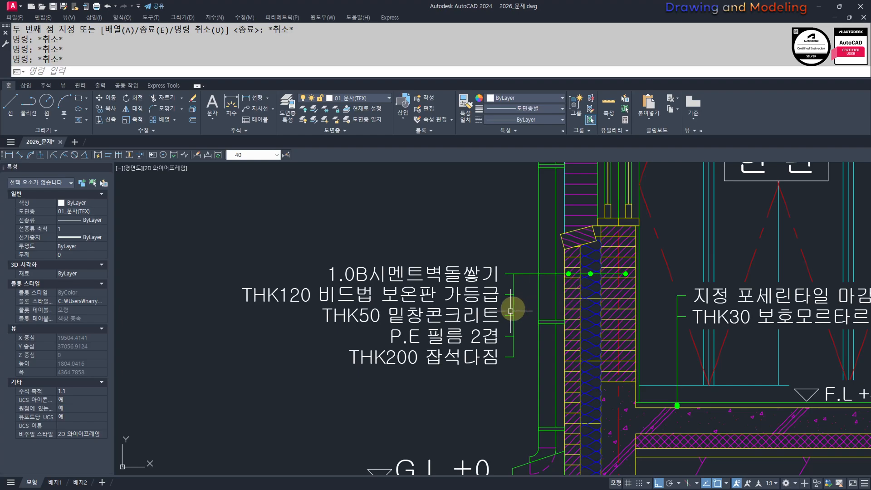
mouse_move(509, 305)
middle_mouse_down()
mouse_move(550, 301)
mouse_move(521, 295)
middle_mouse_up()
scroll(517, 299, "up", 3)
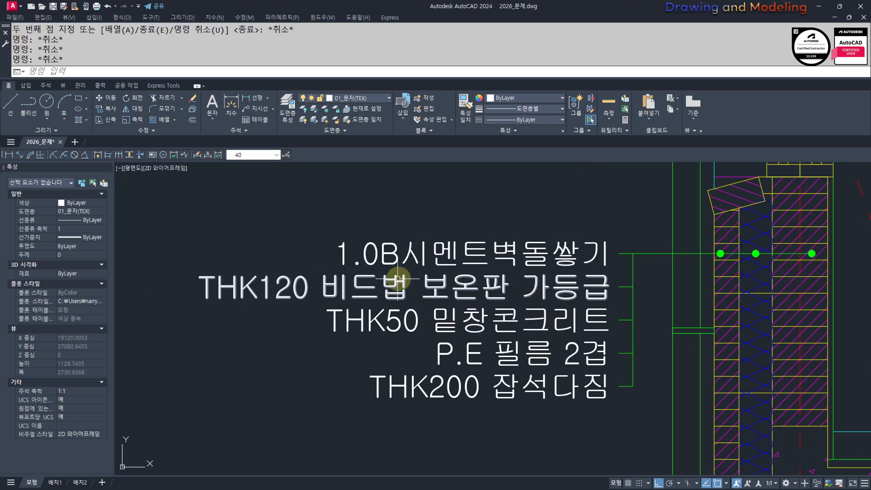
middle_click_drag(565, 355, 501, 354)
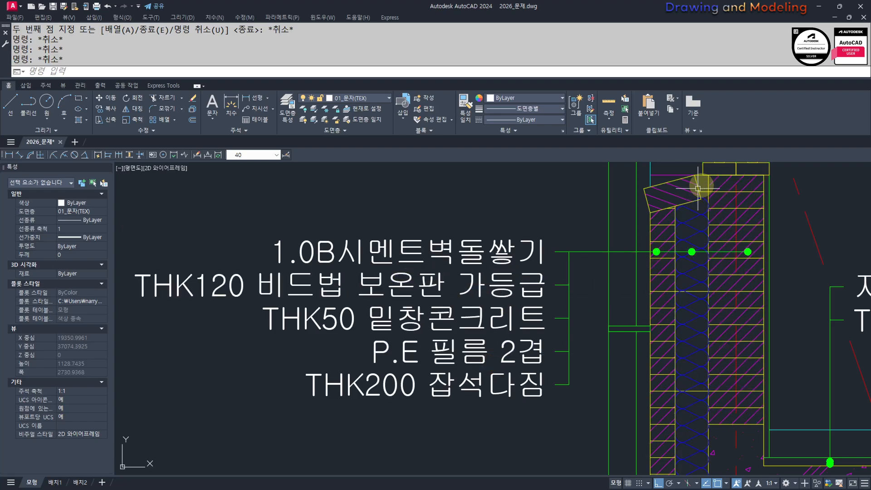
double_click(424, 282)
middle_click_drag(352, 320, 449, 328)
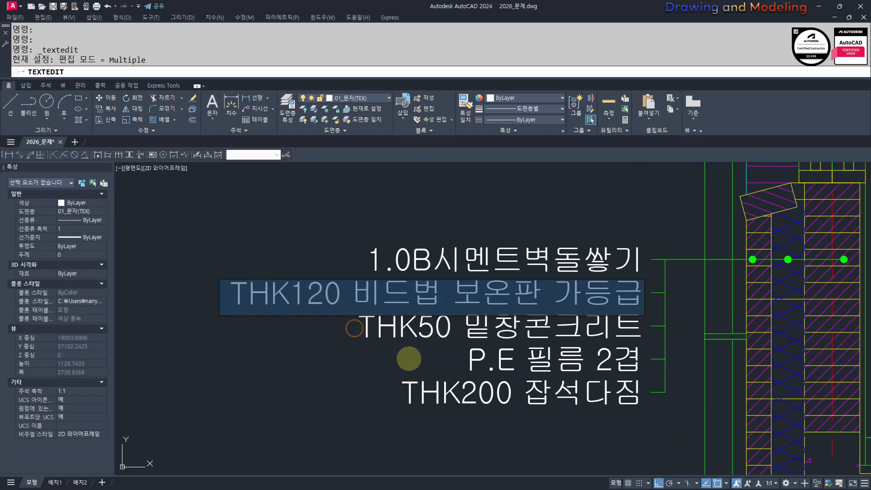
left_click(413, 329)
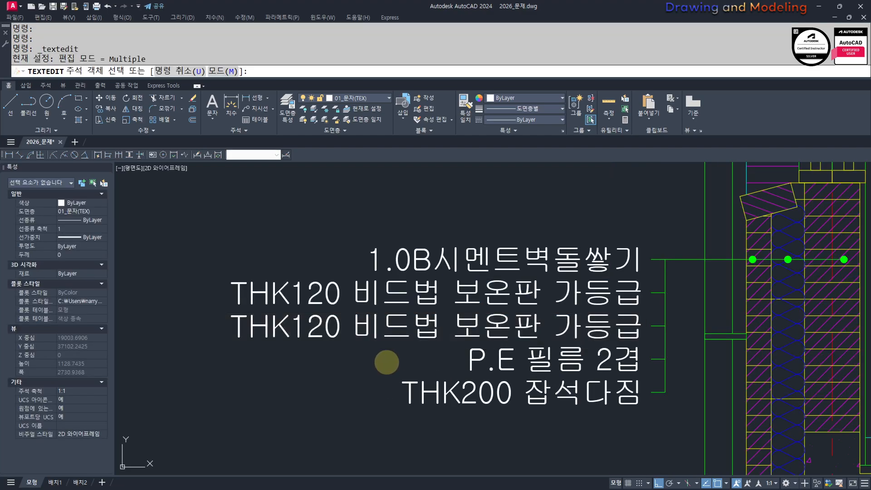
Step: Change the second wall note to "P.E 필름 2겹"
left_click(485, 299)
type("P")
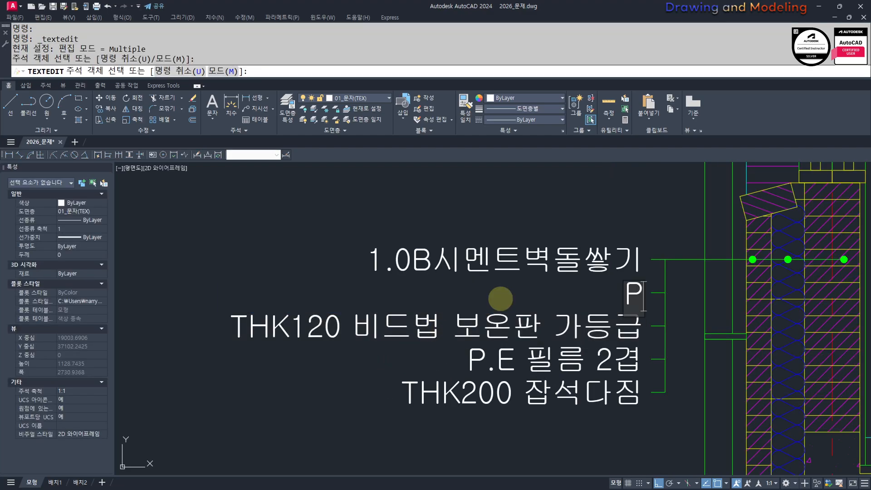
type(".E VL")
key("BackSpace")
key("BackSpace")
key("BackSpace")
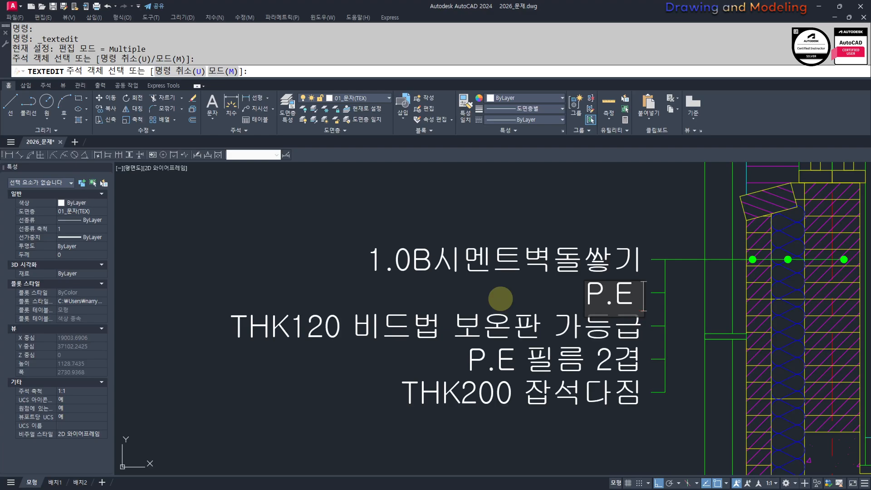
key("Hangul")
type("필르 2ㅅ겨")
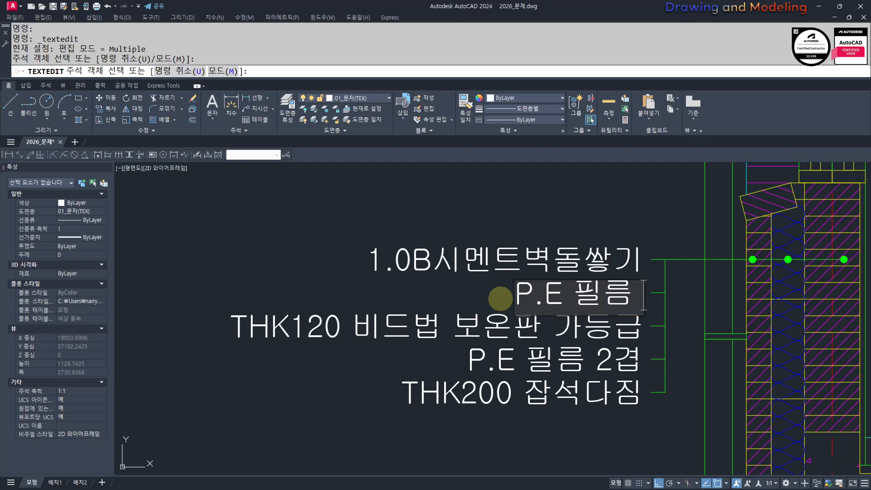
key("BackSpace")
key("BackSpace")
key("BackSpace")
type("ㄱ")
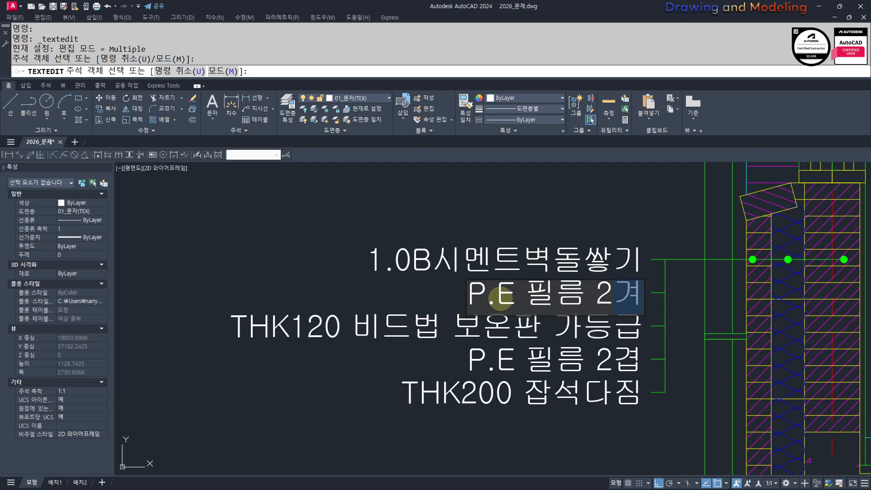
key("Return")
Step: Open the fourth exterior wall note, directly above THK200 잡석다짐, for editing
scroll(463, 275, "down", 6)
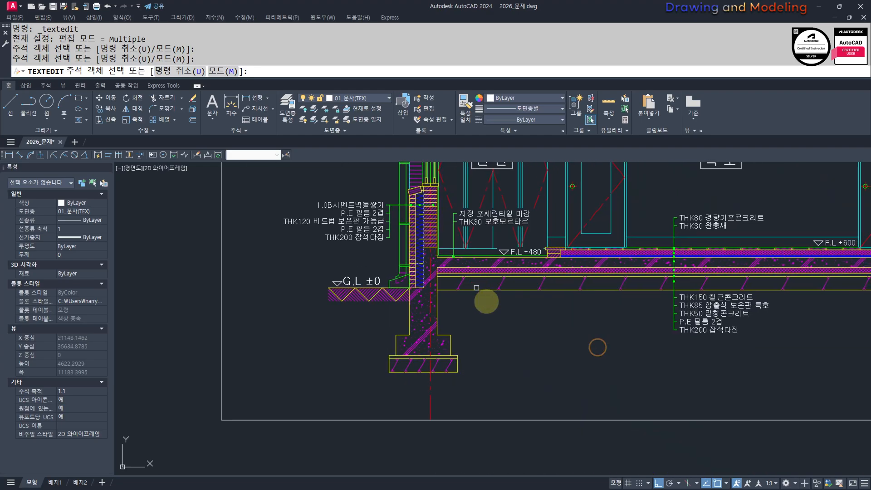
scroll(345, 281, "up", 4)
middle_click_drag(345, 281, 326, 288)
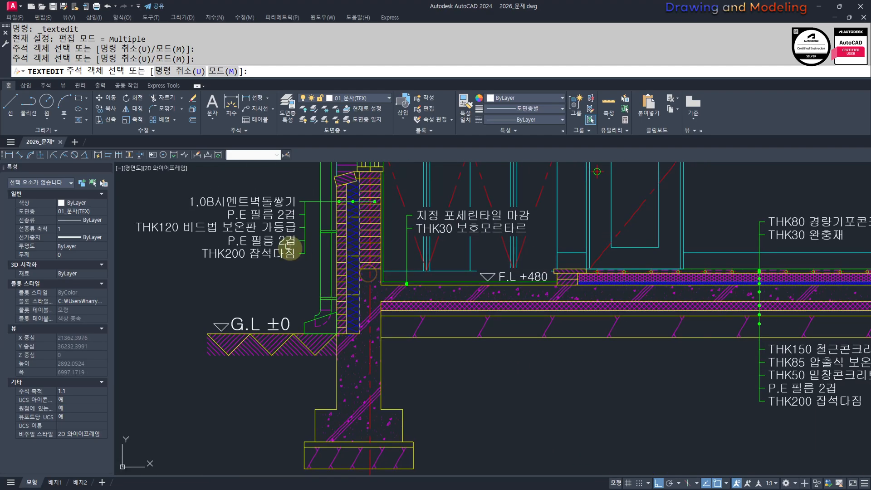
scroll(405, 342, "up", 5)
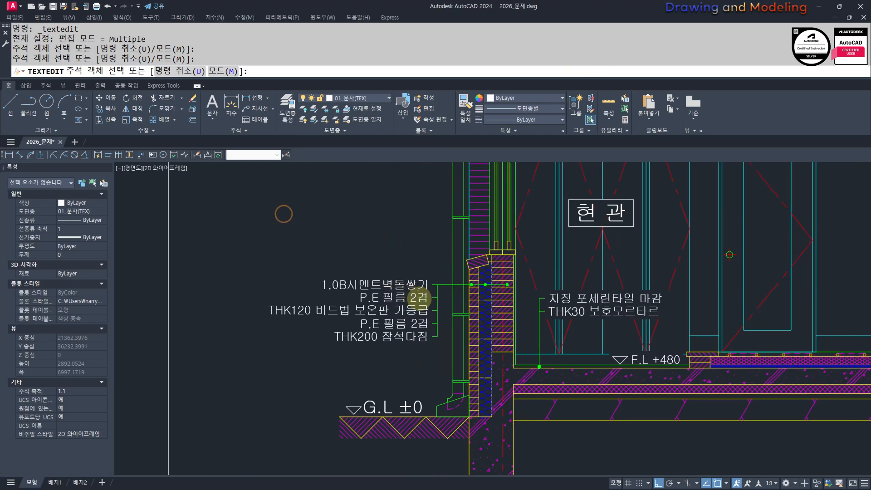
scroll(497, 332, "down", 2)
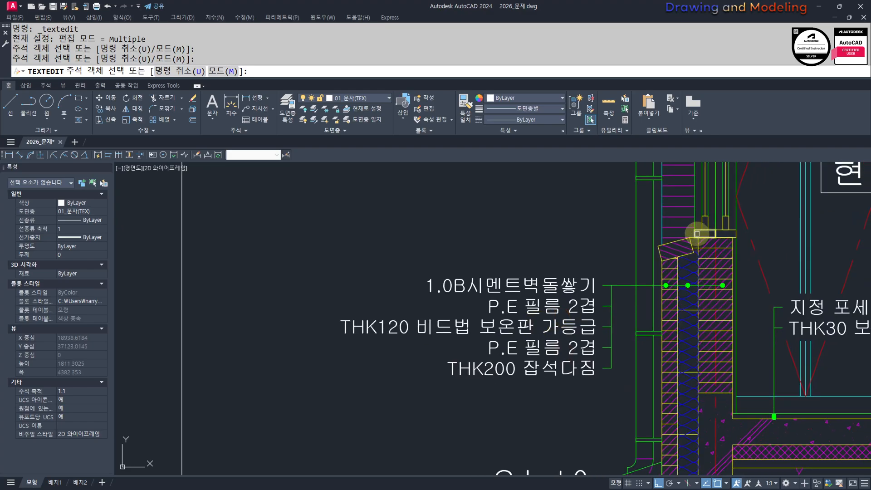
middle_click_drag(690, 294, 669, 295)
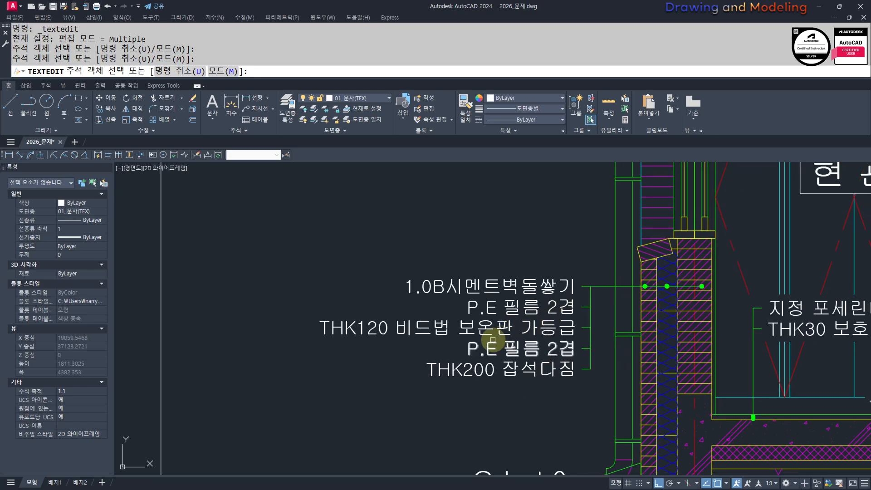
middle_click_drag(432, 374, 445, 375)
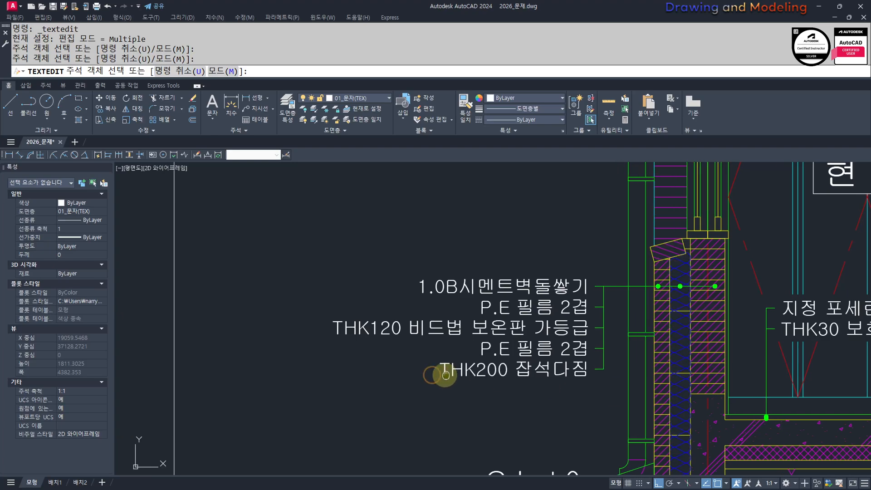
middle_click_drag(655, 286, 670, 285)
middle_click_drag(603, 353, 628, 334)
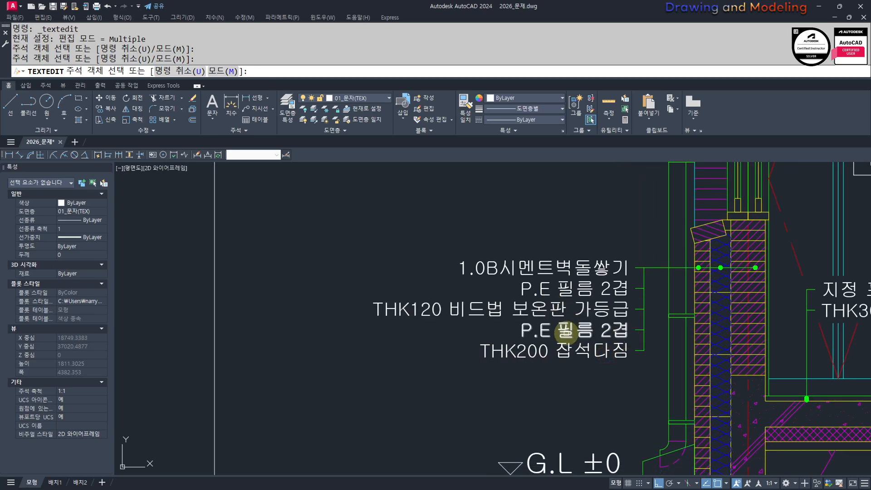
left_click(597, 339)
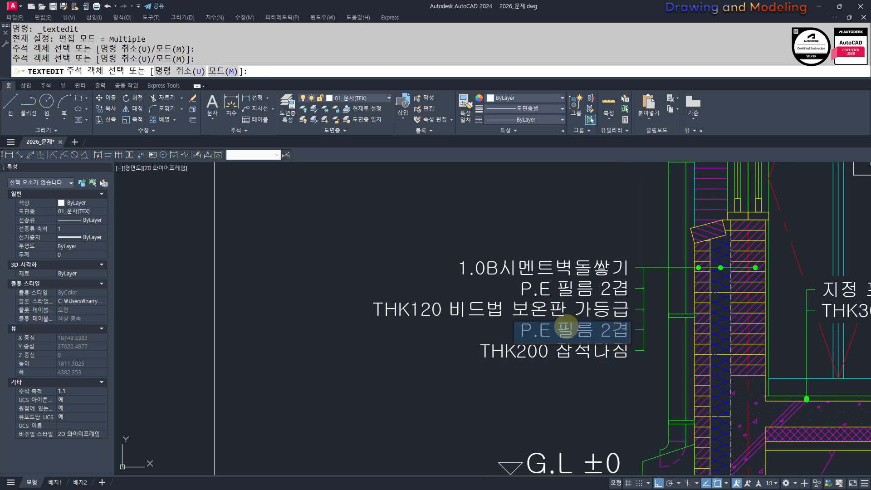
Step: Copy the wall note "THK120 비드법 보온판 가등급" over the text of the fourth note line
left_click(551, 306)
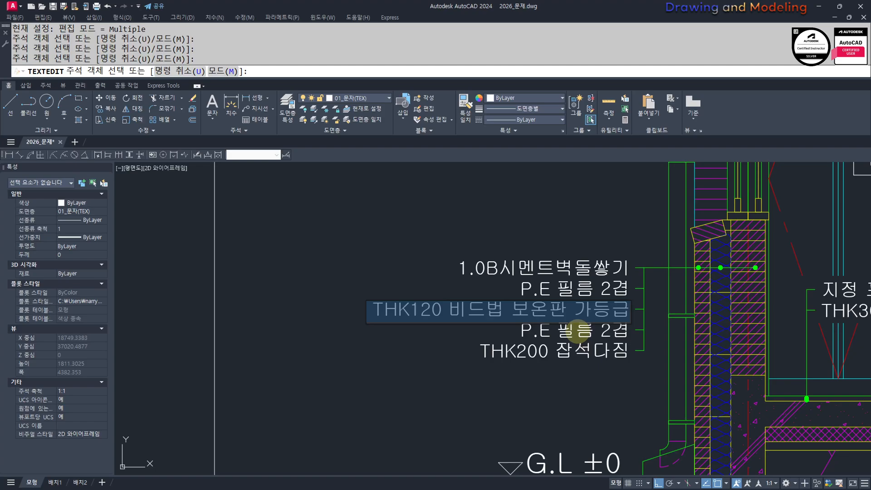
key("ctrl+c")
left_click(583, 334)
key("ctrl+v")
key("Return")
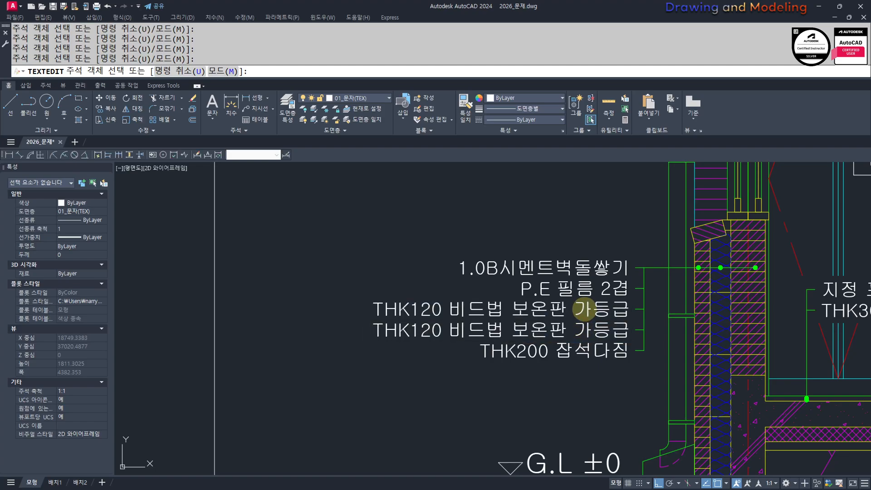
left_click(584, 309)
type("ㄱ")
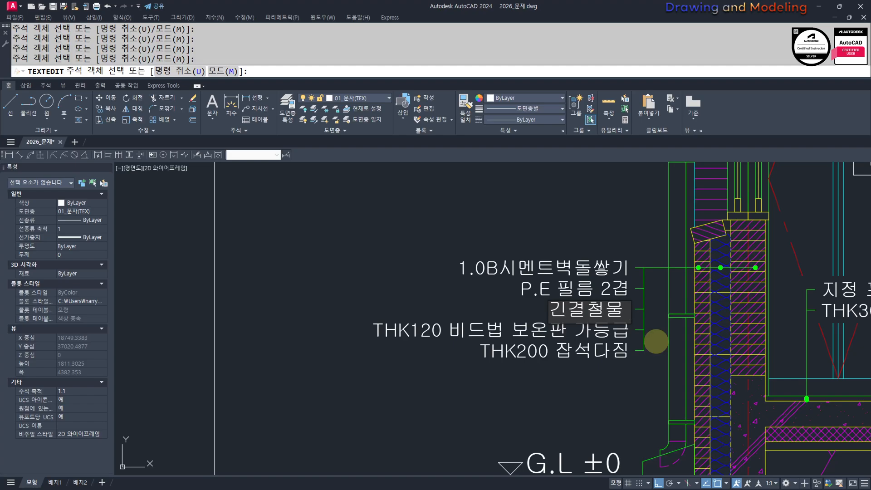
type("결철물 @360")
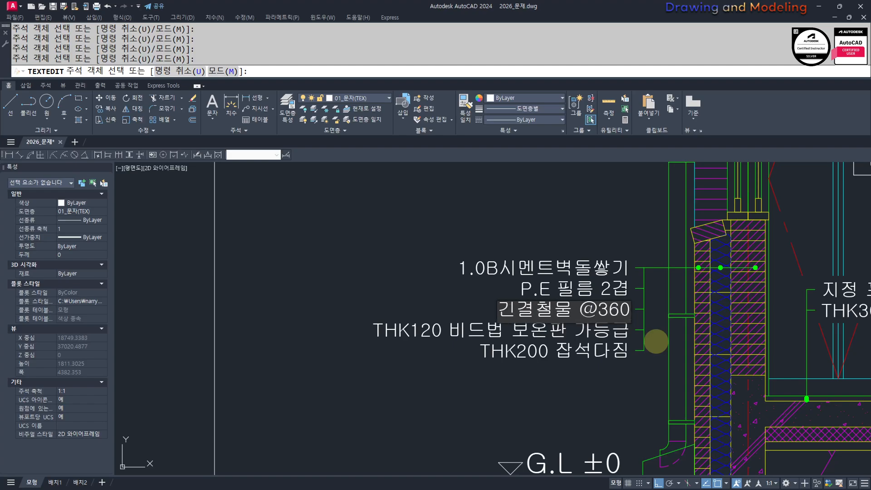
key("Return")
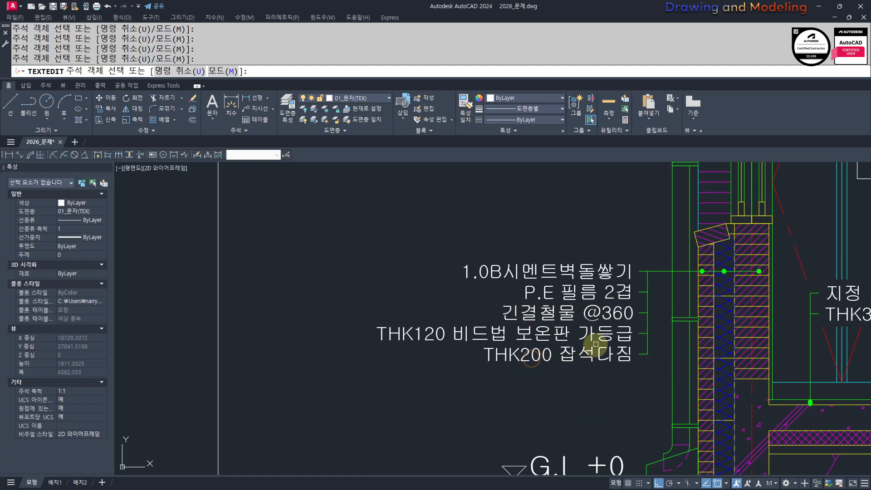
middle_click_drag(590, 335, 561, 330)
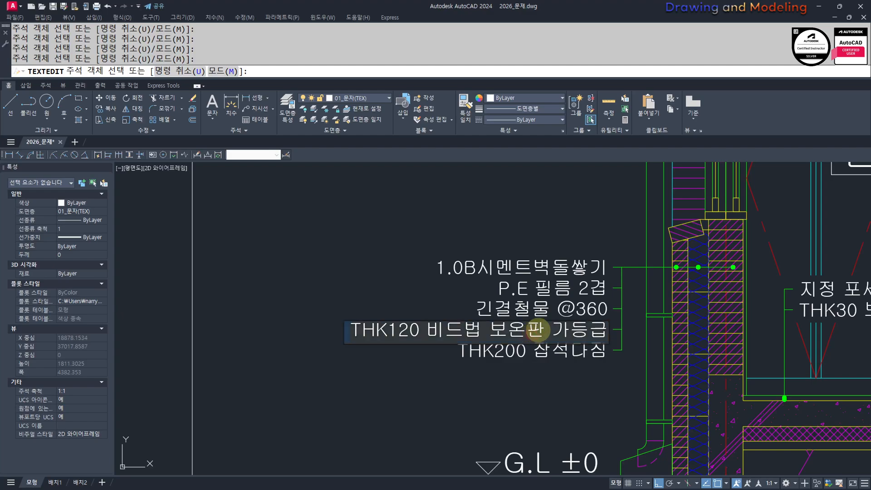
left_click(558, 308)
double_click(559, 310)
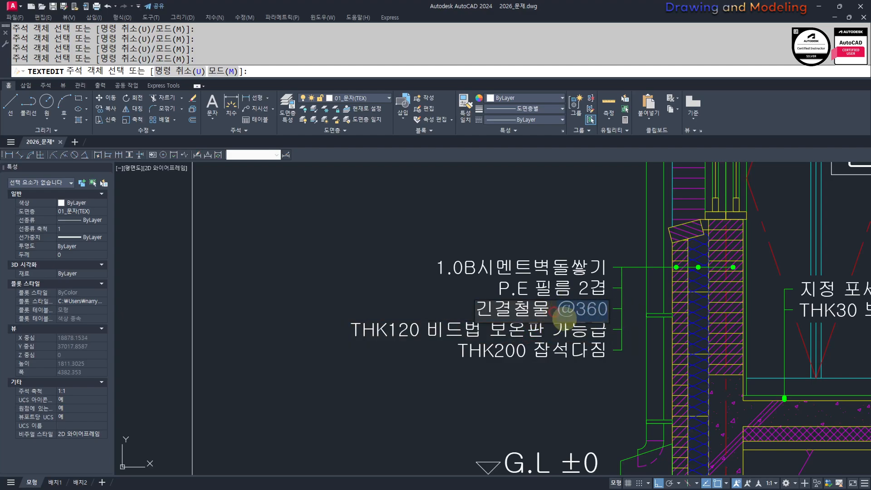
key("Delete")
left_click(527, 311)
key("ctrl+v")
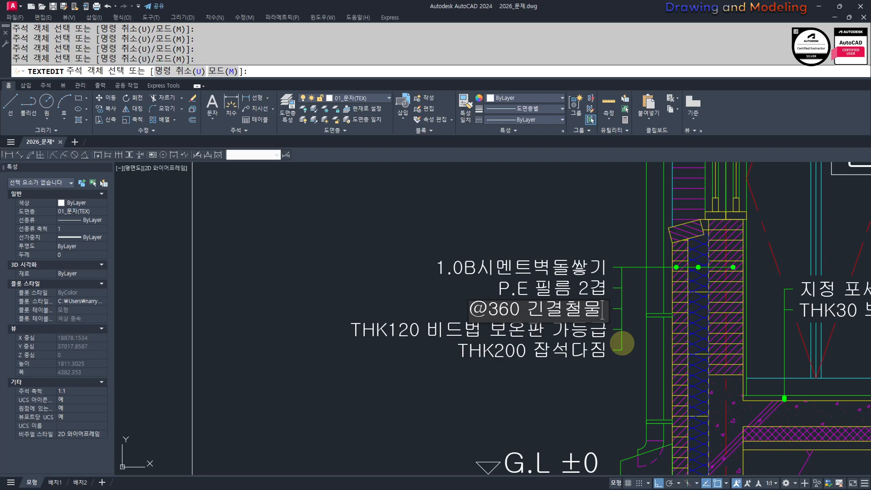
left_click(621, 343)
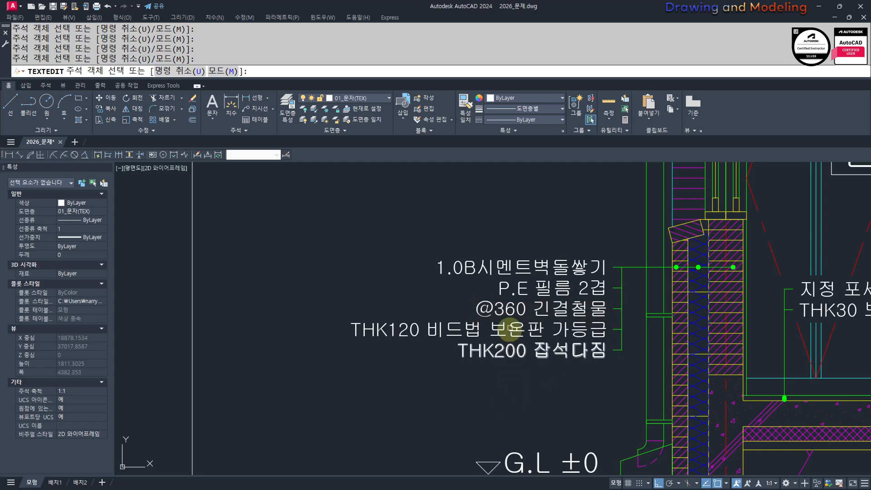
Step: Shorten the third wall note to "긴결철물" and rewrite the last note line as "0.5B 치장벽돌쌓기"
left_click(512, 311)
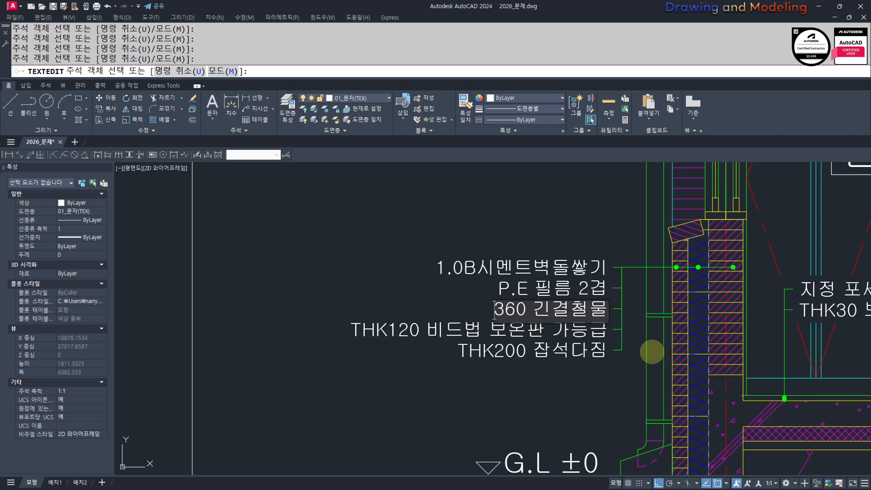
left_click(652, 352)
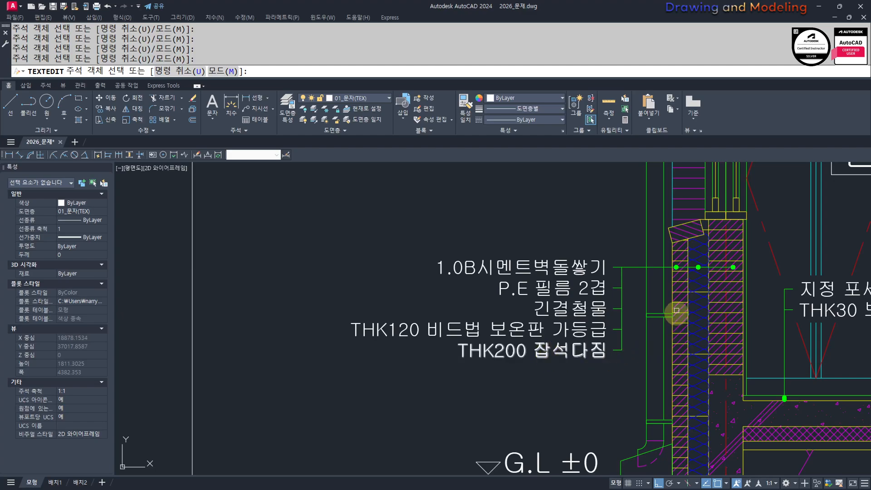
left_click(603, 353)
type("0")
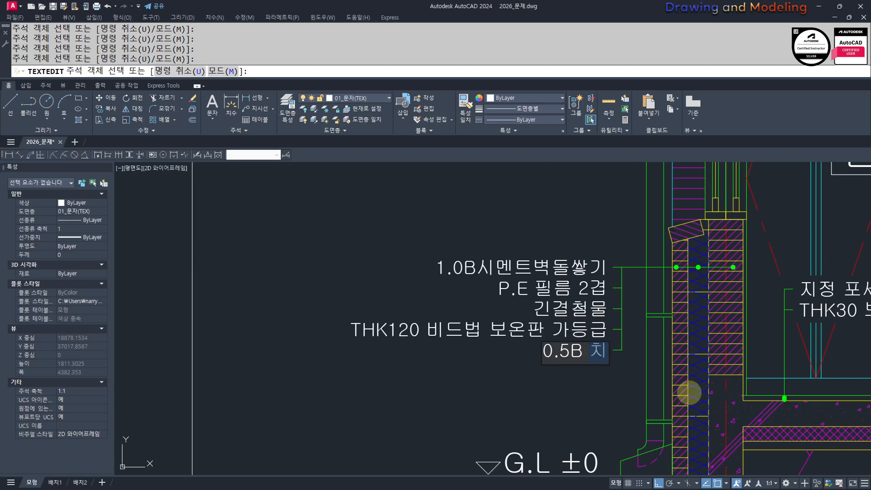
type(".5B 치장벽돌쌓기")
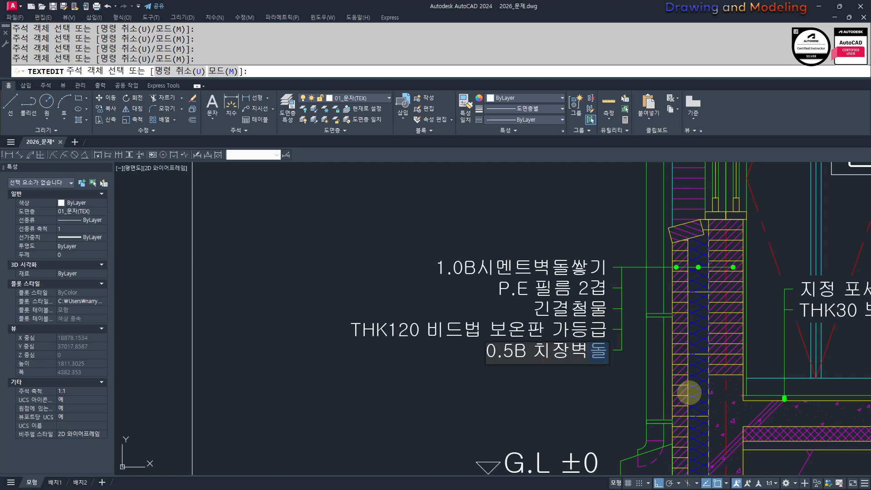
key("Return")
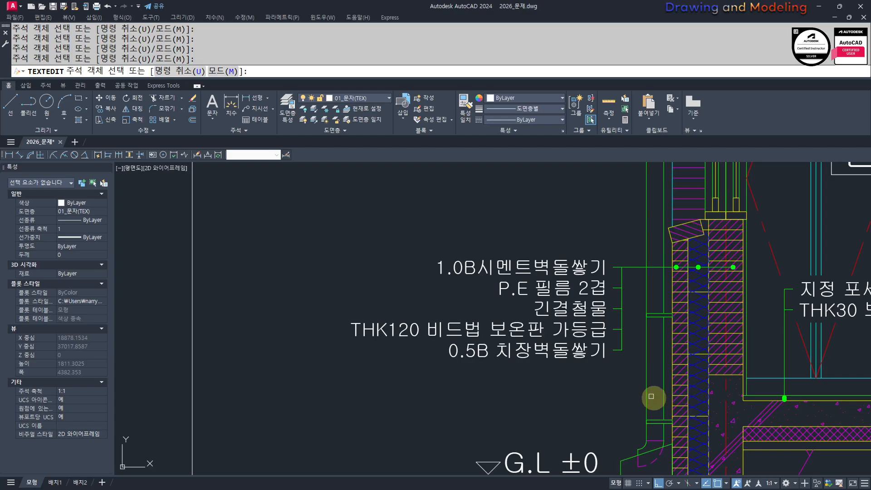
Step: Add a space in the first wall note so it reads "1.0B 시멘트벽돌쌓기", and finish text editing
left_click(481, 267)
left_click(480, 267)
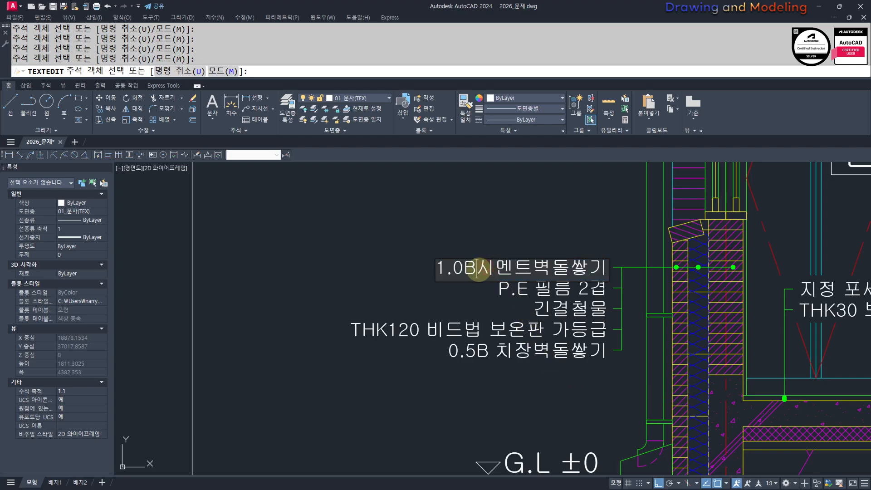
key("Return")
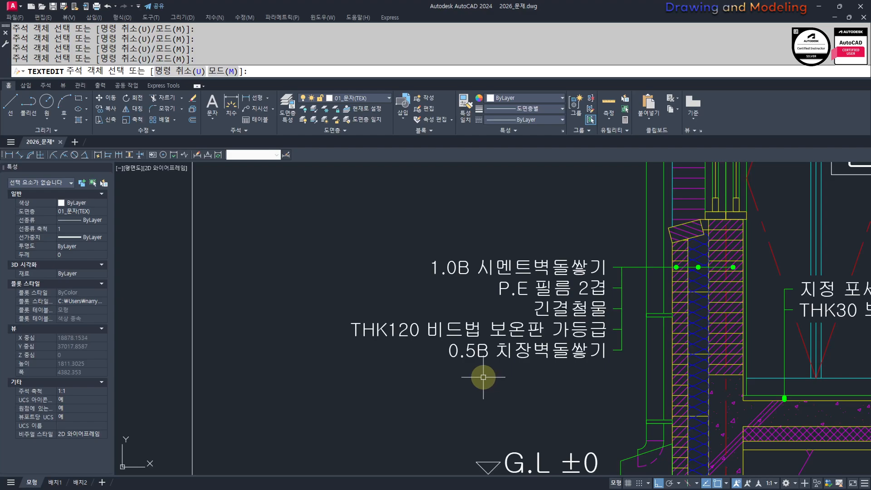
key("Escape")
key("Escape")
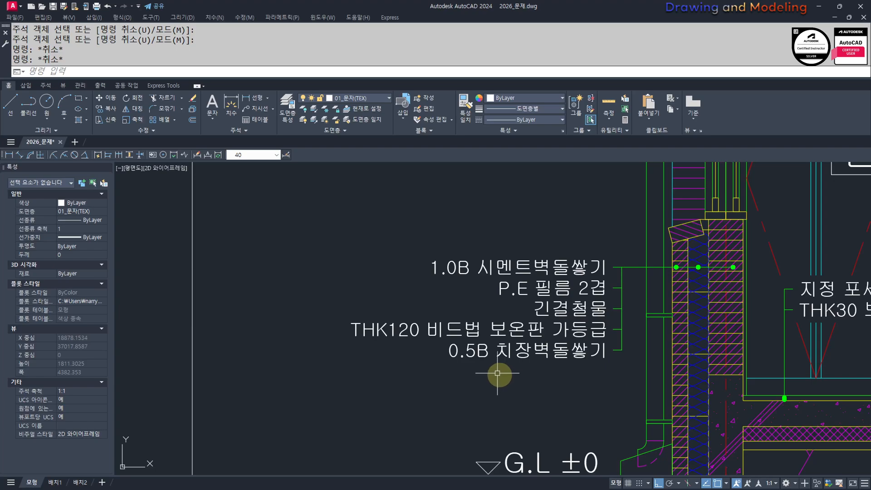
Step: Examine the outer wall section from the material notes up past the window to the eaves
scroll(489, 287, "down", 2)
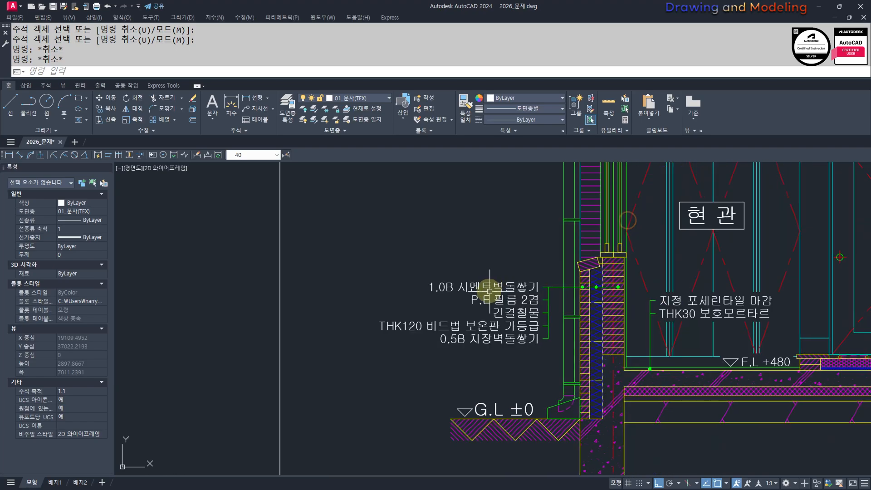
scroll(567, 321, "up", 2)
scroll(558, 375, "down", 2)
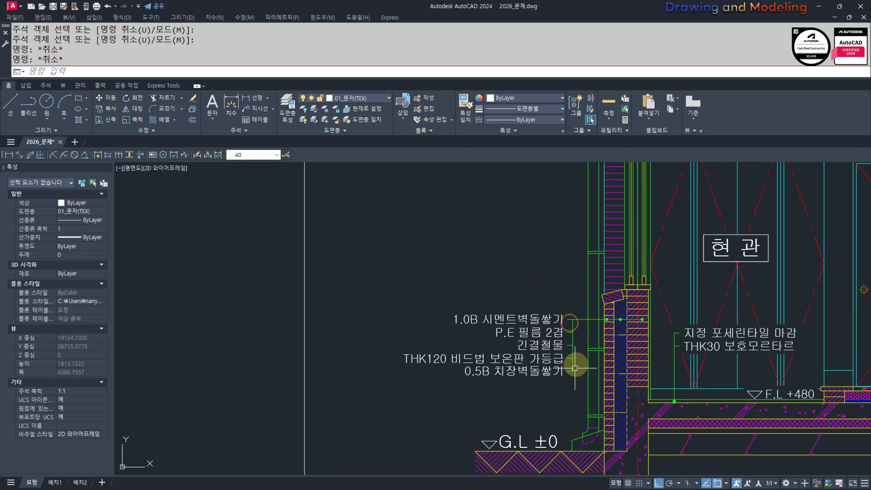
scroll(607, 299, "up", 4)
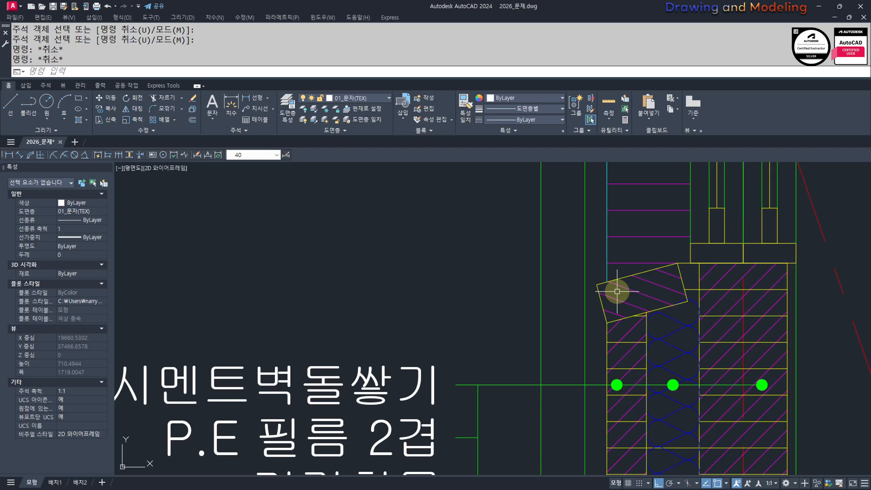
scroll(649, 284, "down", 3)
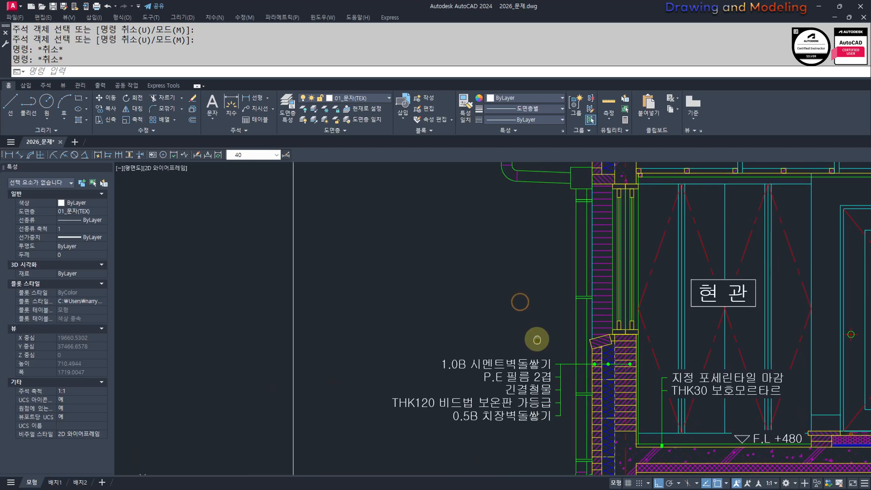
scroll(540, 334, "down", 3)
scroll(600, 346, "up", 4)
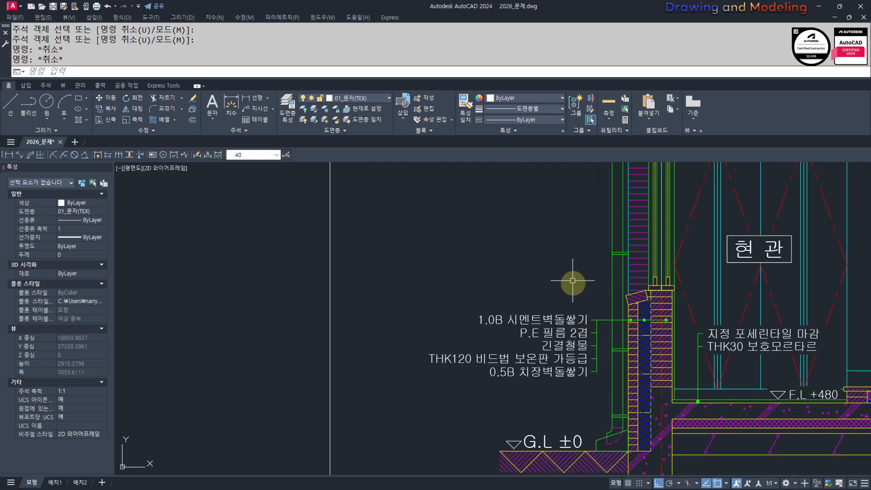
mouse_move(575, 275)
middle_mouse_down()
mouse_move(570, 307)
mouse_move(581, 313)
mouse_move(573, 311)
middle_mouse_up()
middle_click_drag(576, 270, 588, 319)
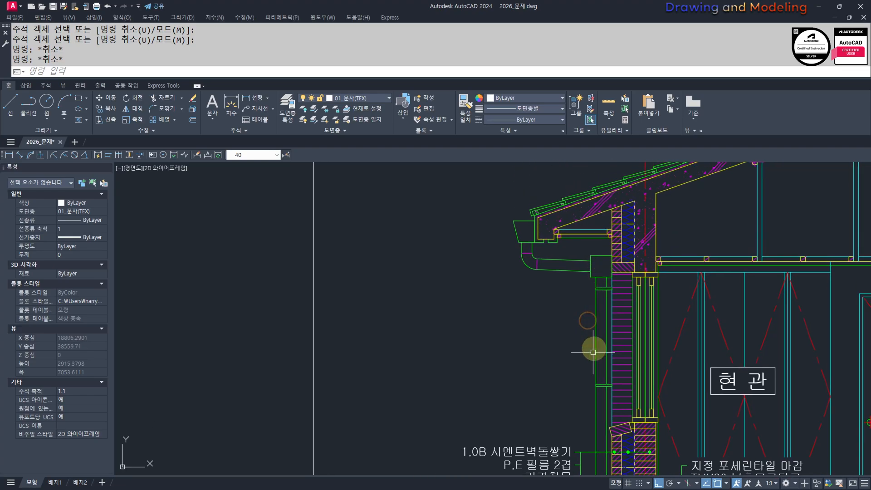
mouse_move(593, 350)
middle_mouse_down()
mouse_move(618, 389)
mouse_move(588, 362)
middle_mouse_up()
scroll(622, 324, "up", 4)
key("Return")
scroll(646, 325, "up", 4)
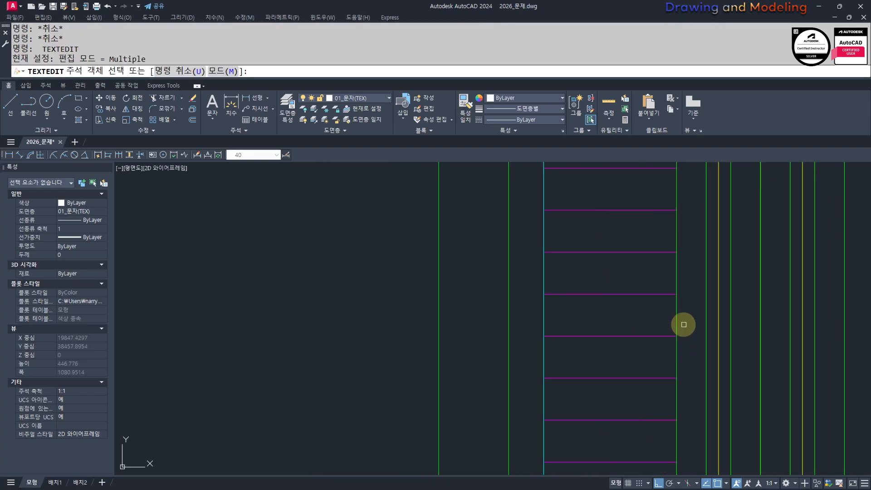
scroll(707, 335, "down", 4)
key("Escape")
key("Escape")
scroll(706, 343, "down", 2)
middle_click_drag(706, 343, 603, 342)
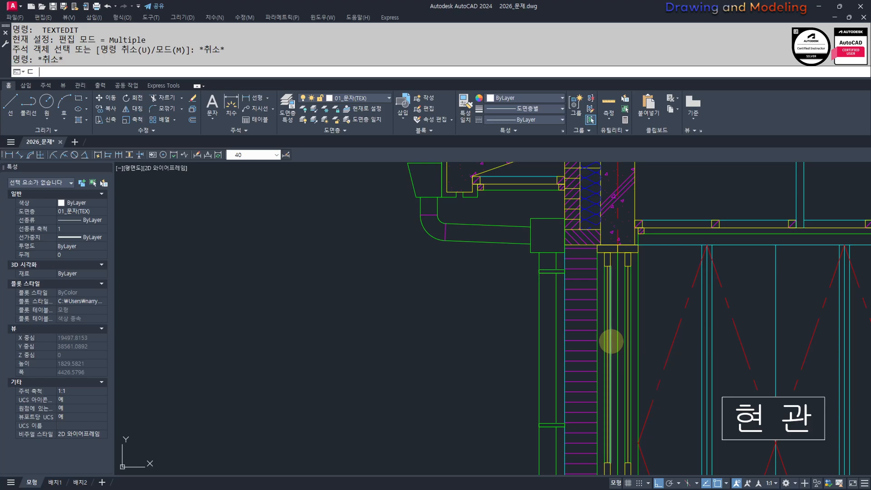
key("Return")
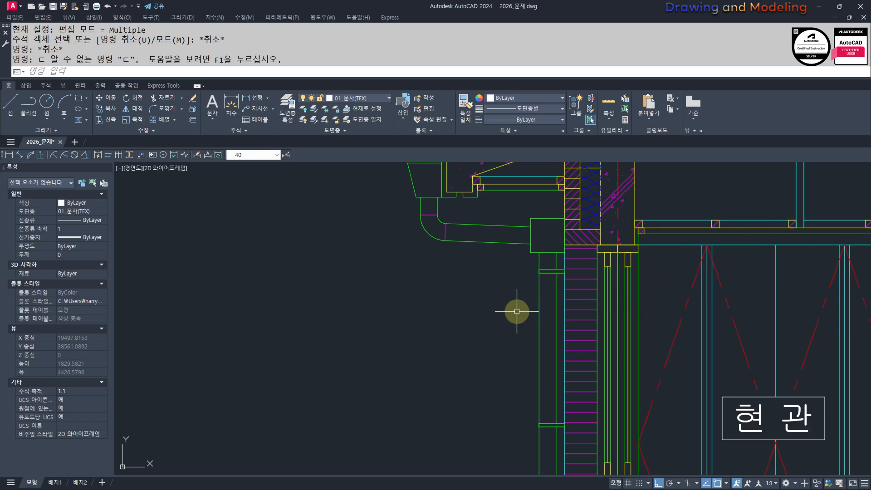
key("Escape")
key("Escape")
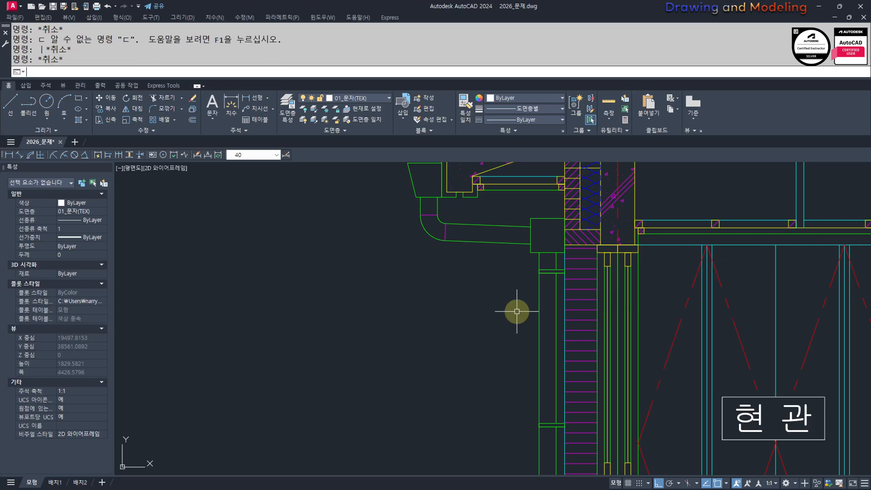
Step: Draw a quick leader from the window's outer glass pane horizontally outward past the downspout, keeping the default text width
key("Return")
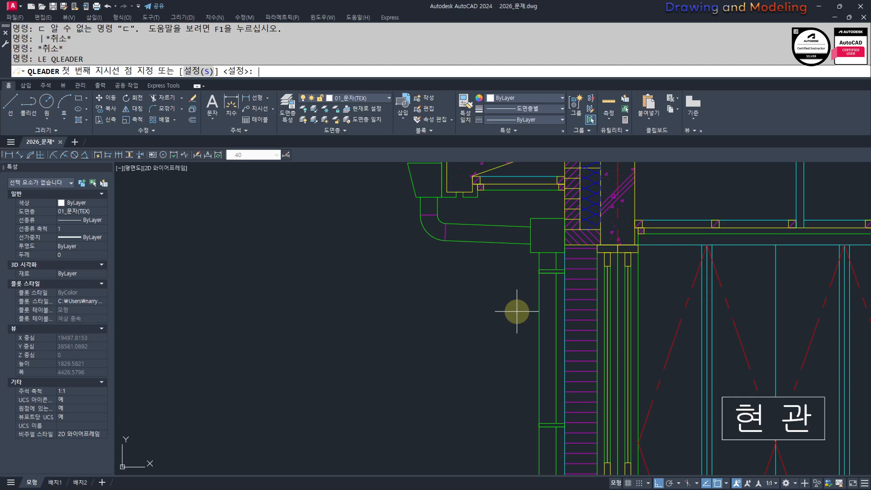
scroll(605, 332, "up", 3)
right_click(608, 293, "shift")
key("Escape")
scroll(612, 278, "up", 2)
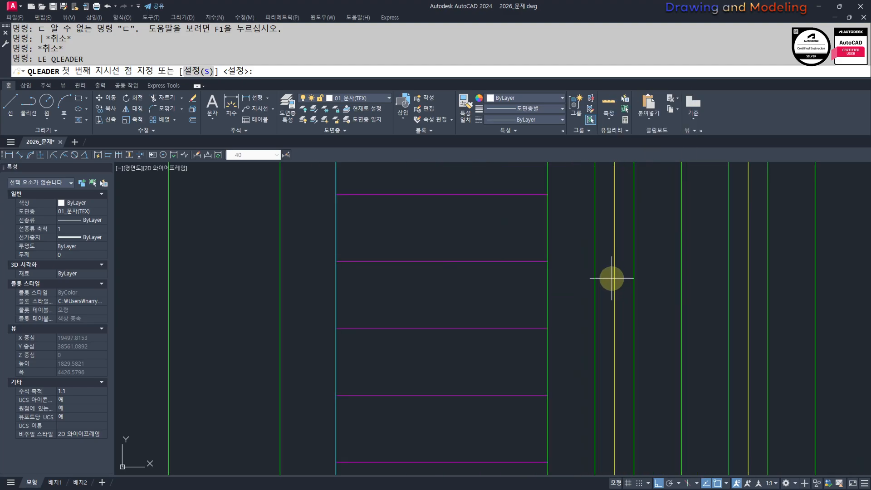
left_click(611, 276)
scroll(648, 296, "down", 3)
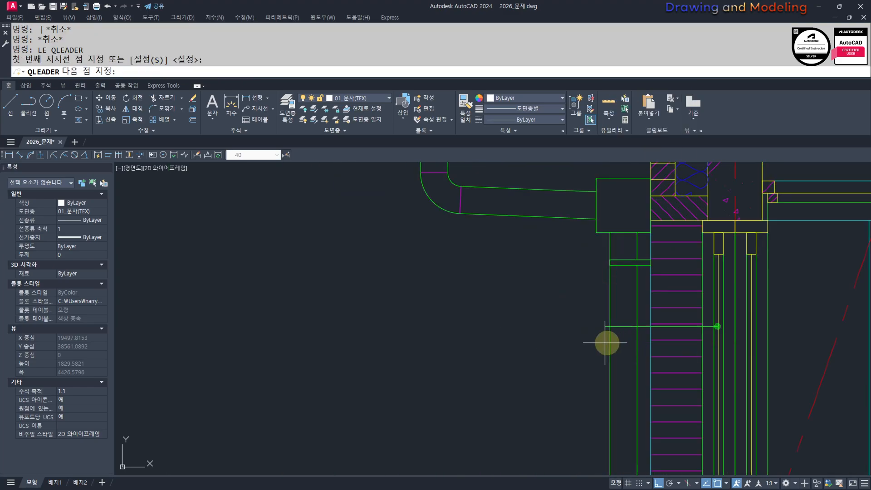
left_click(576, 340)
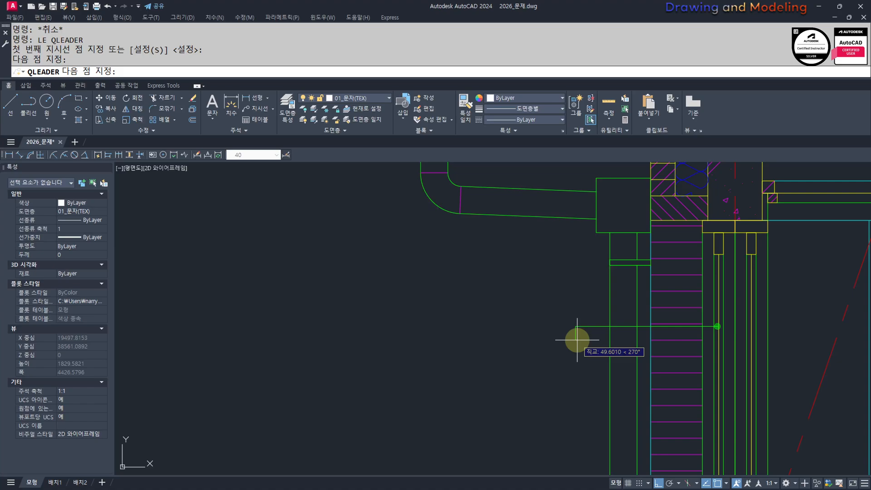
left_click(577, 340)
key("Return")
key("Return")
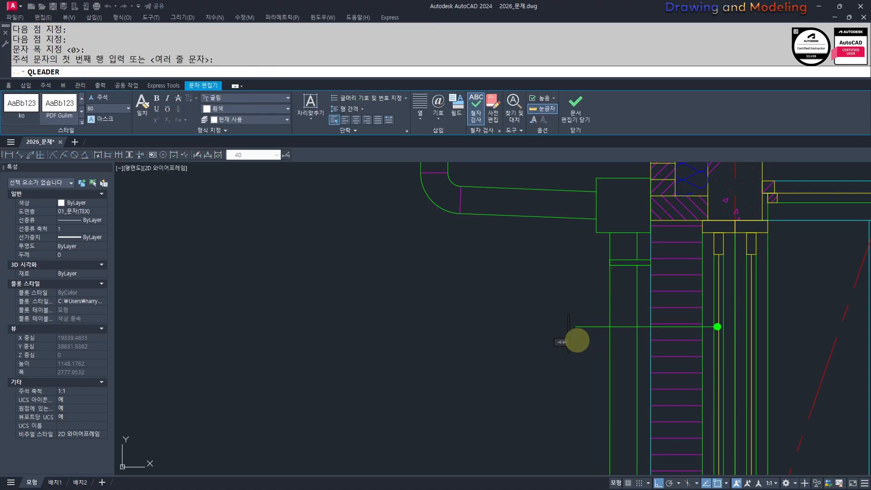
Step: Enter the window leader's note as "THK24 이중창 복층유리" and finish the text
type("THJK")
key("BackSpace")
key("BackSpace")
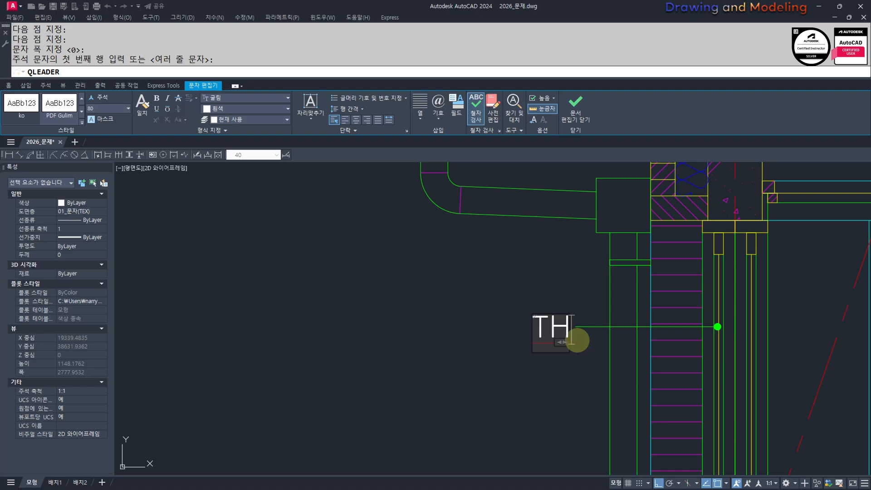
type("K24")
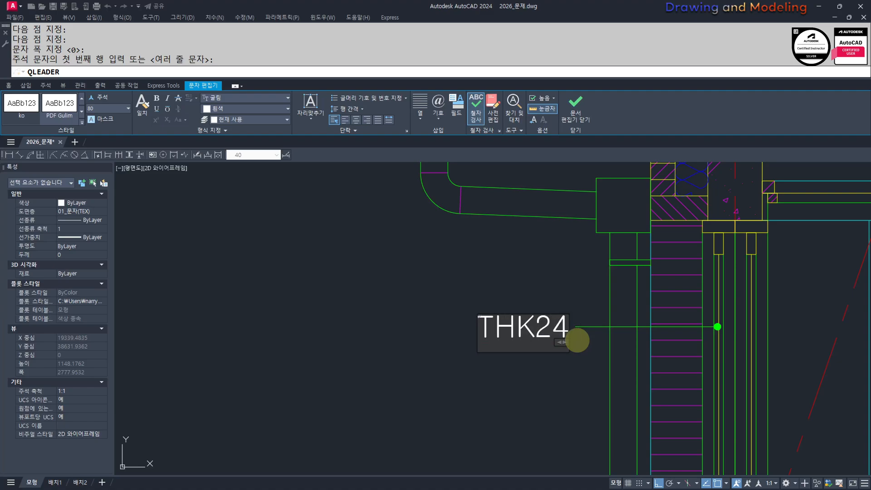
type(" 이중창 복층유")
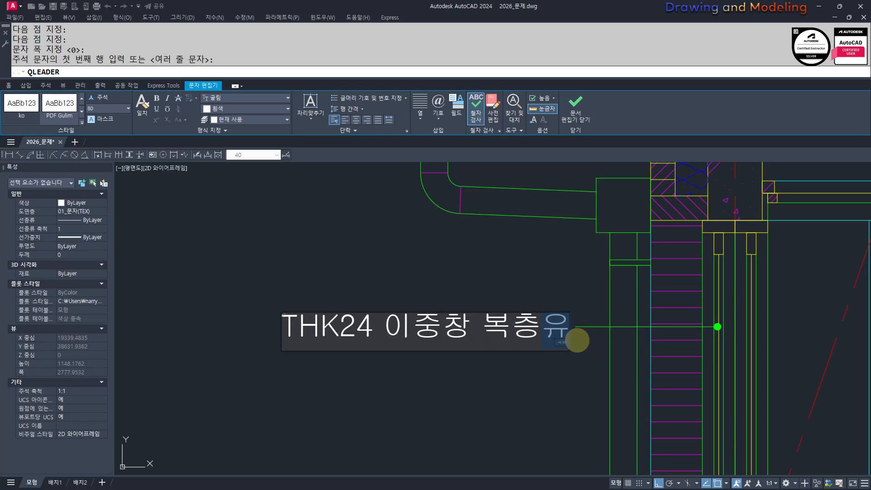
type("리")
left_click(577, 340)
scroll(460, 381, "down", 4)
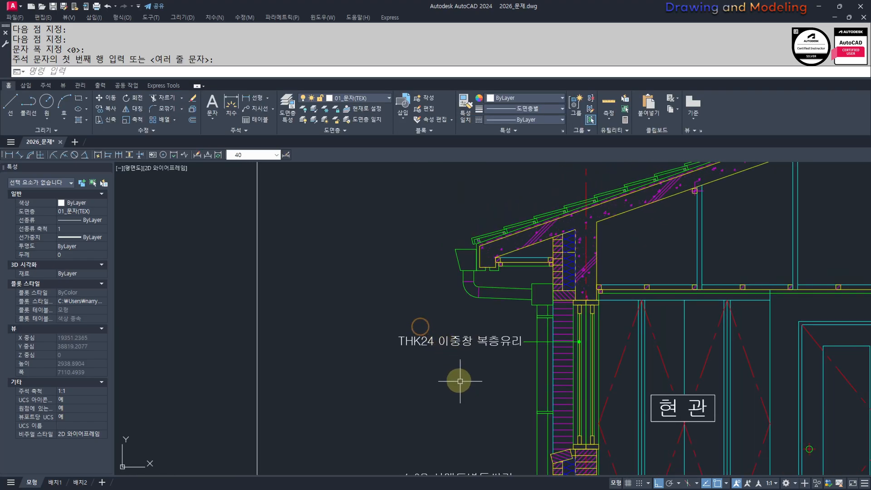
Step: Examine the section from the window note up past the downspout and eaves gutter to the roof slope
scroll(507, 349, "up", 2)
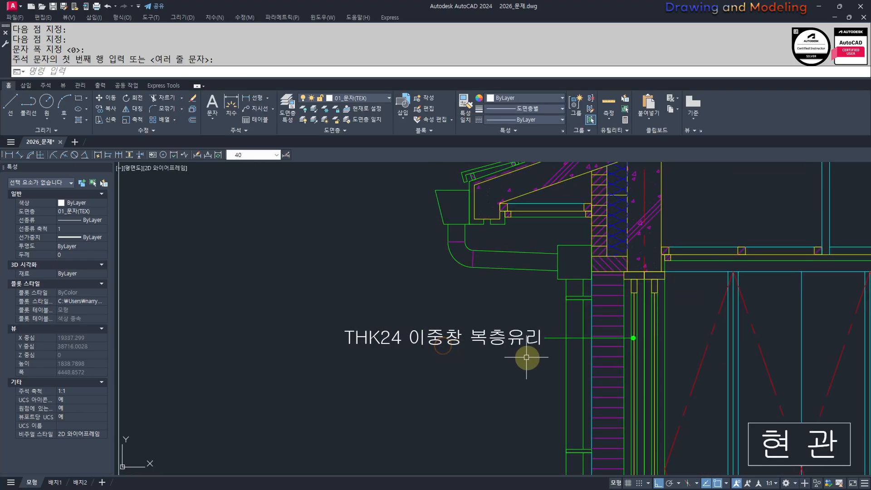
scroll(444, 277, "up", 2)
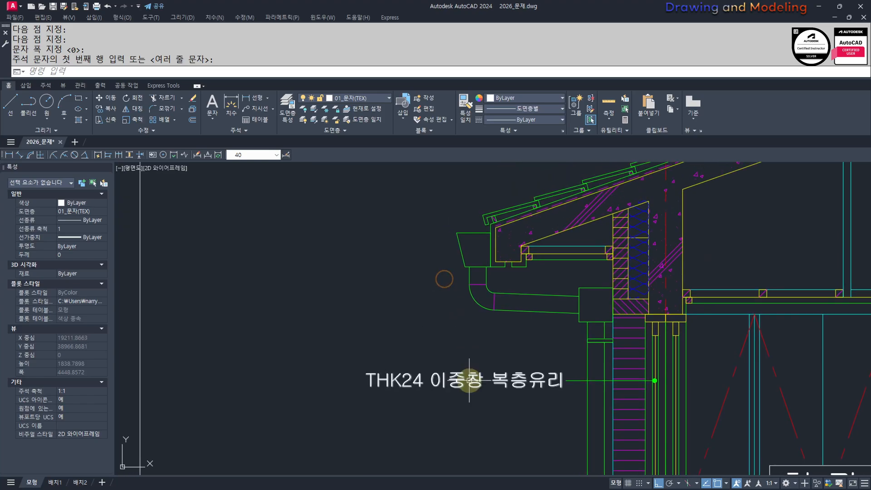
scroll(481, 367, "down", 3)
scroll(592, 349, "up", 3)
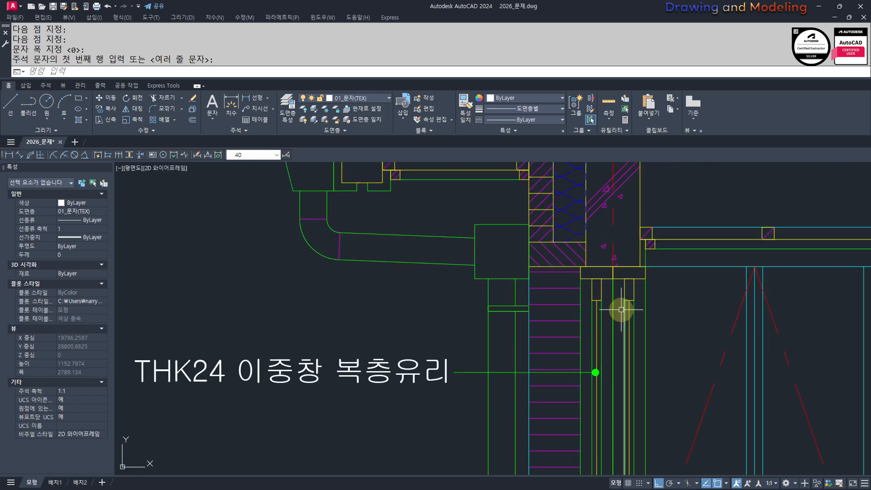
mouse_move(408, 294)
middle_mouse_down()
mouse_move(466, 325)
mouse_move(511, 383)
middle_mouse_up()
middle_click_drag(403, 295, 463, 320)
middle_click_drag(462, 319, 513, 332)
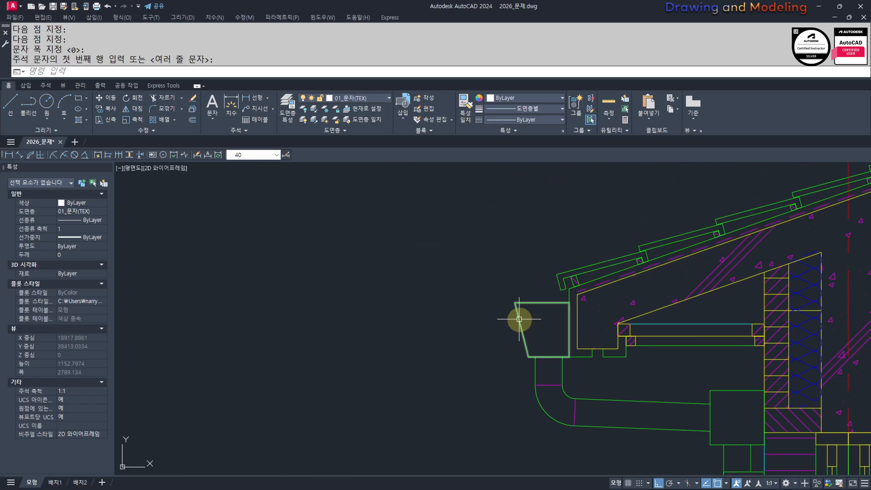
scroll(518, 319, "down", 1)
scroll(531, 282, "up", 2)
mouse_move(531, 282)
middle_mouse_down()
mouse_move(527, 325)
mouse_move(628, 343)
mouse_move(653, 364)
mouse_move(443, 362)
middle_mouse_up()
key("space")
scroll(573, 342, "down", 4)
scroll(634, 324, "up", 4)
key("Escape")
key("Escape")
key("Escape")
scroll(635, 343, "down", 1)
scroll(653, 361, "down", 1)
scroll(649, 340, "down", 1)
middle_click_drag(675, 317, 597, 373)
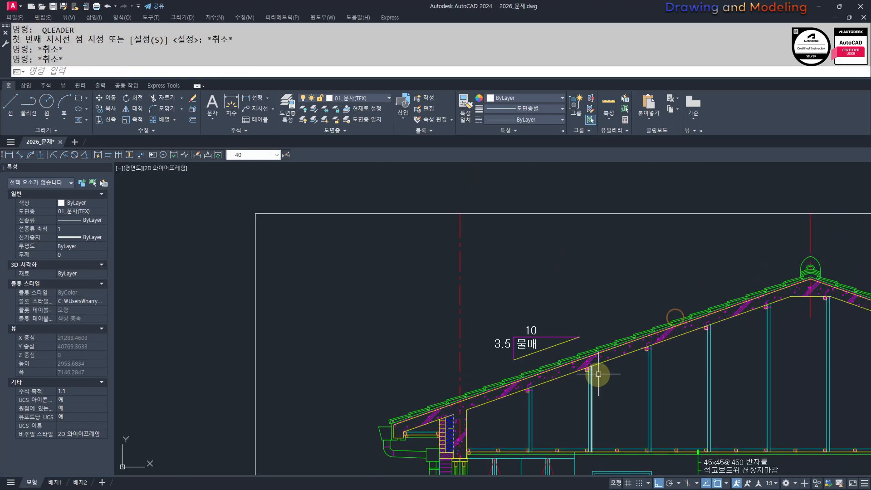
middle_click_drag(683, 349, 605, 372)
Step: Draw a quick leader from inside the sloped roof slab vertically up past the tiles, with a 50 horizontal landing and no text
key("space")
scroll(624, 319, "up", 3)
scroll(513, 422, "up", 2)
middle_click_drag(513, 423, 643, 414)
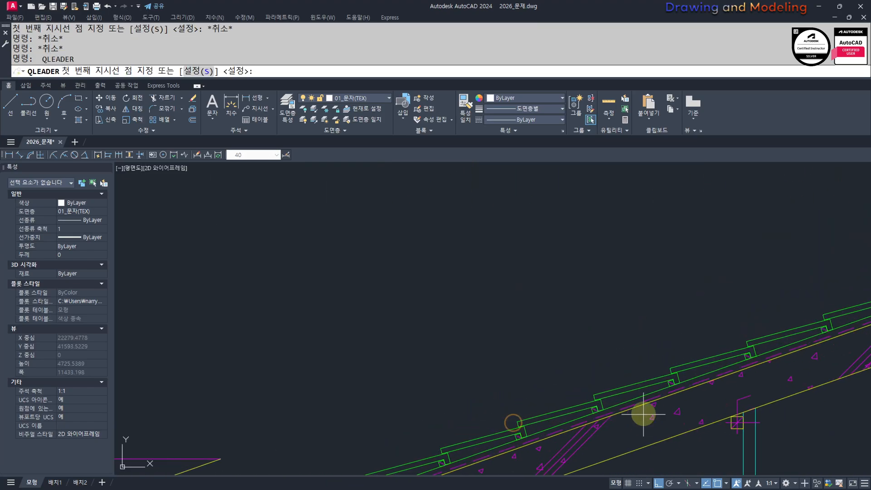
scroll(637, 424, "down", 3)
scroll(657, 365, "up", 3)
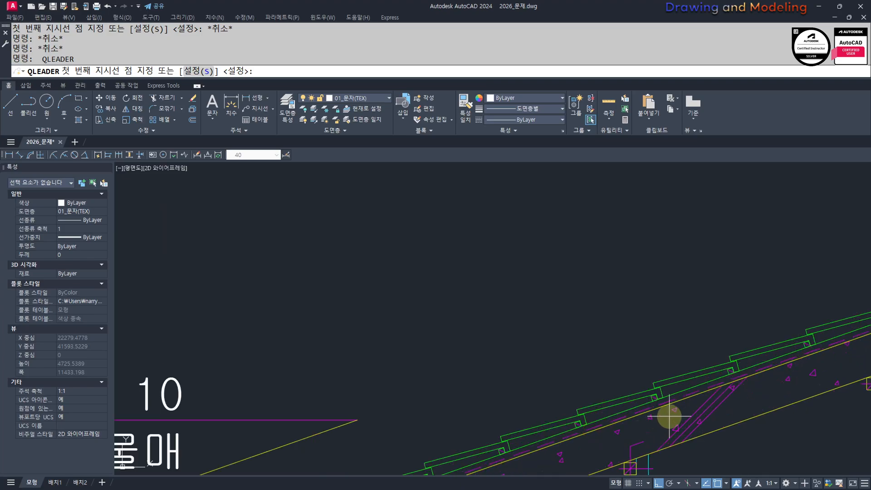
left_click(653, 425)
scroll(653, 425, "down", 3)
left_click(658, 286)
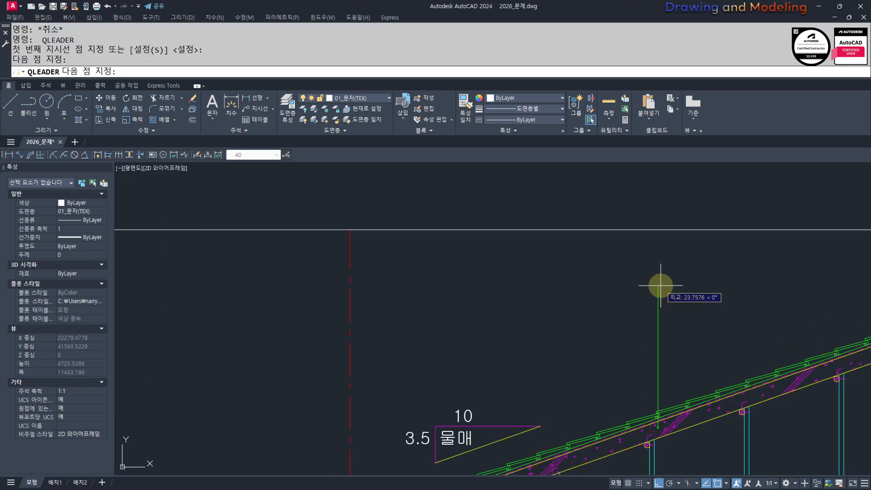
type("50")
key("Return")
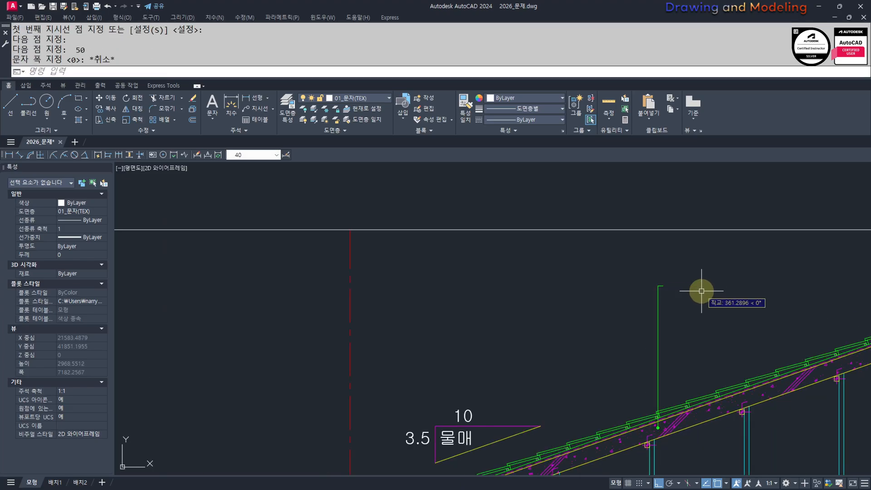
key("Escape")
key("Escape")
key("Escape")
scroll(686, 311, "down", 2)
scroll(662, 278, "up", 3)
left_click(617, 304)
left_click(552, 287)
middle_click_drag(589, 271, 591, 321)
middle_click_drag(576, 309, 641, 279)
type("ㅌ")
key("space")
key("Escape")
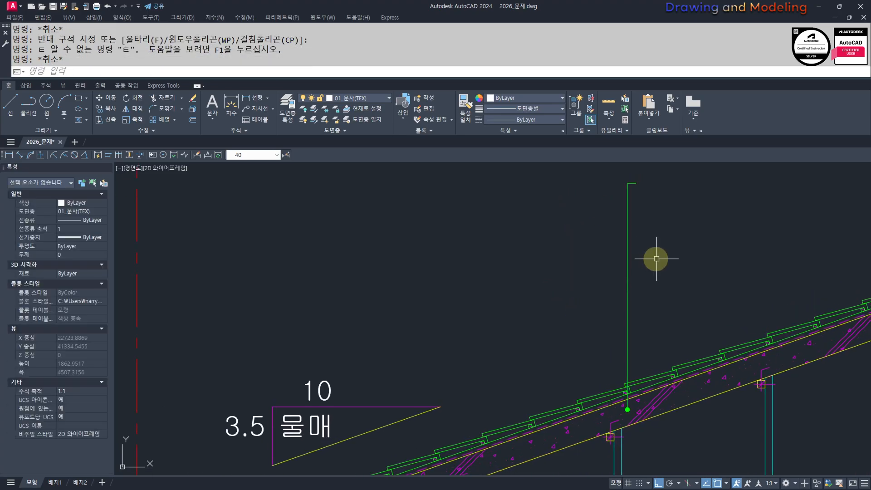
key("Escape")
left_click(664, 274)
left_click(599, 257)
left_click(647, 285)
left_click(605, 294)
key("Escape")
key("space")
type("ㅌ")
key("Escape")
key("Escape")
left_click(636, 290)
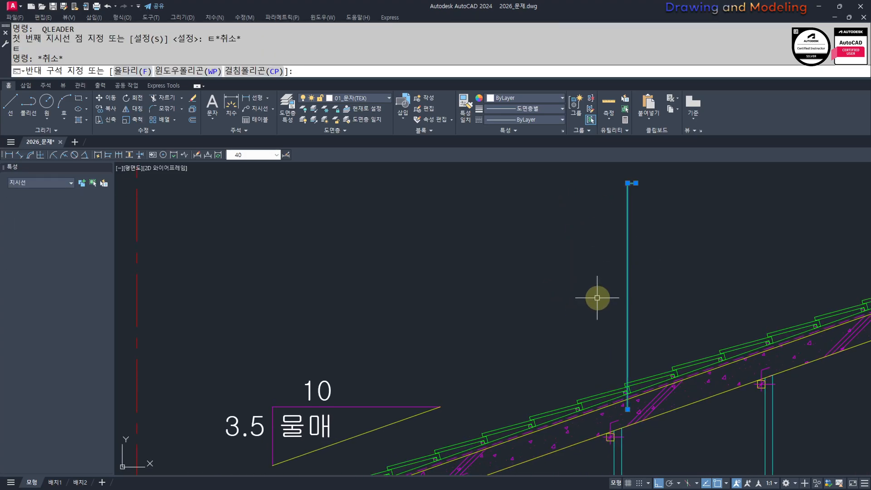
left_click(597, 298)
key("space")
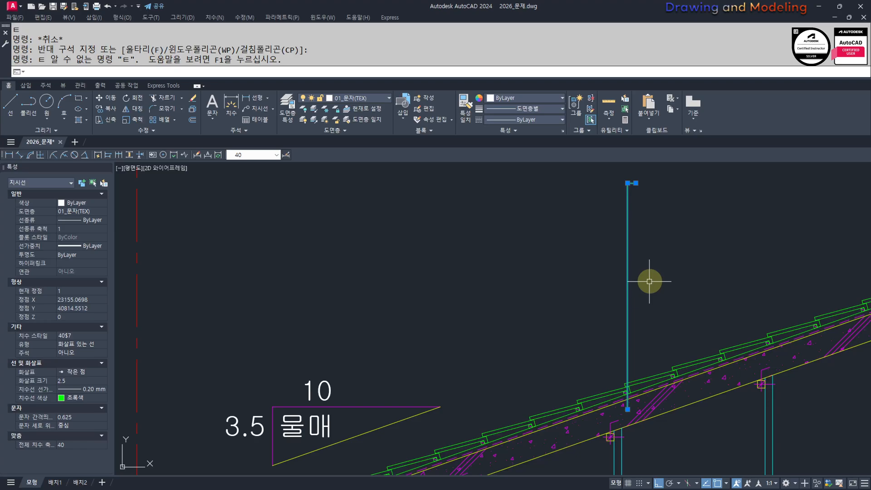
key("Escape")
key("Escape")
Step: Explode the vertical roof leader and check that its line selects separately from the dot
left_click(662, 284)
left_click(582, 268)
type("x")
key("space")
key("Escape")
key("Escape")
left_click(653, 270)
left_click(599, 284)
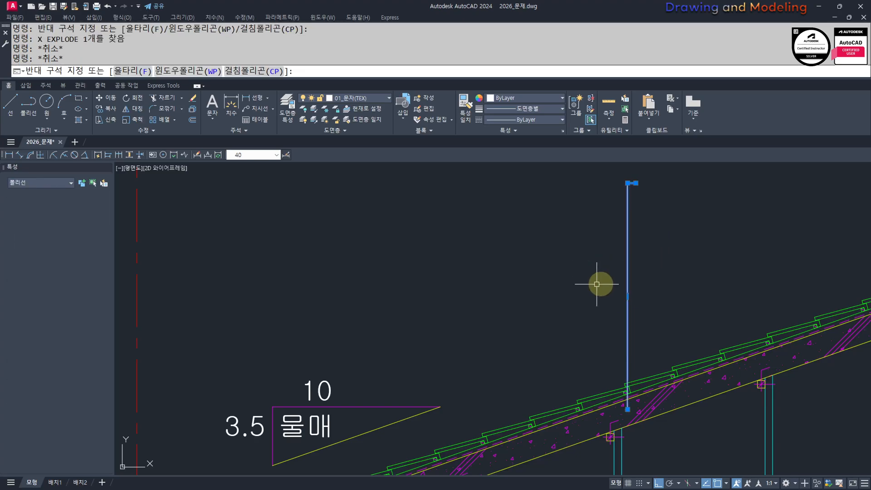
key("Escape")
key("Escape")
Step: Match the exploded roof leader's line and dot to the properties of the ceiling note's green leader line
scroll(627, 331, "down", 5)
type("MM")
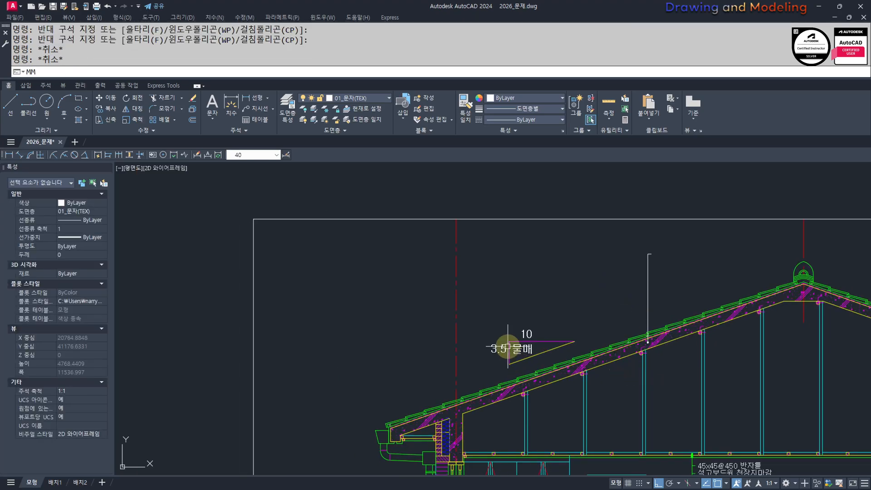
key("space")
scroll(563, 437, "up", 3)
scroll(626, 437, "down", 4)
scroll(788, 449, "up", 5)
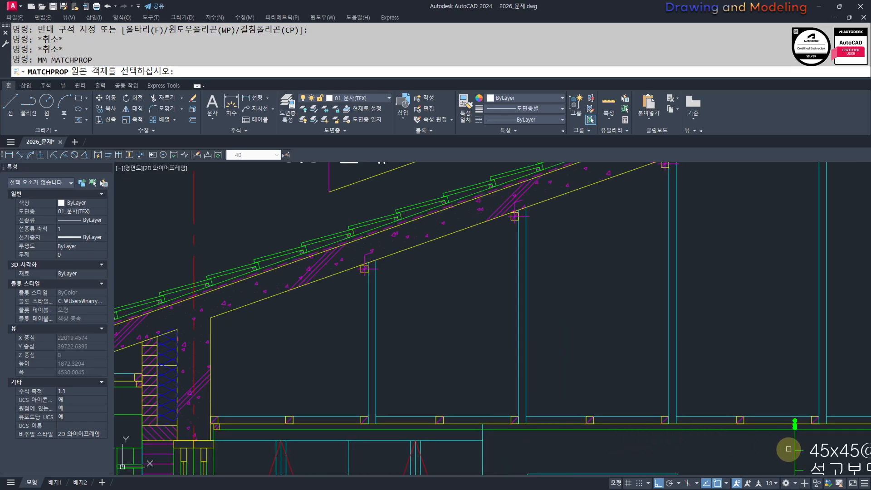
left_click(795, 446)
scroll(793, 443, "down", 3)
middle_click_drag(777, 284, 735, 333)
left_click(737, 318)
left_click(682, 271)
scroll(710, 392, "up", 5)
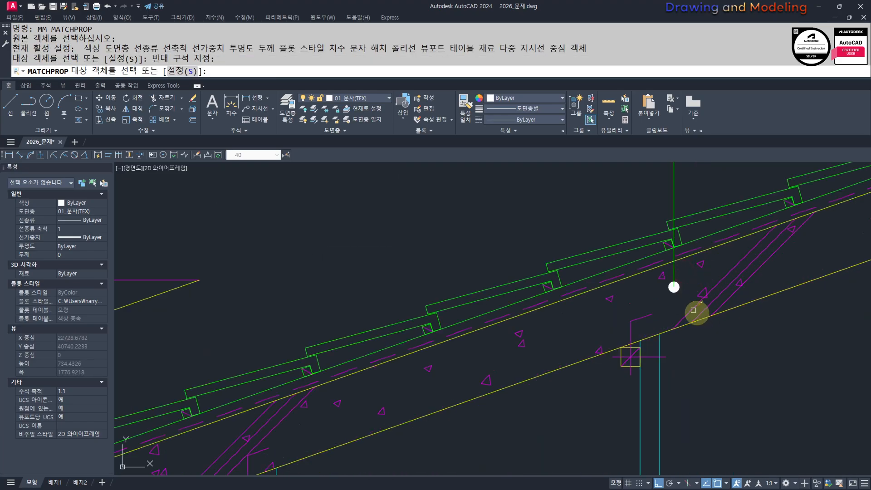
scroll(681, 298, "up", 3)
left_click(668, 275)
key("Escape")
key("Escape")
Step: Copy the leader's dot upward along the vertical line onto the roof layers above the concrete slab
scroll(583, 330, "down", 5)
scroll(610, 309, "up", 5)
type("CC")
key("space")
left_click(509, 371)
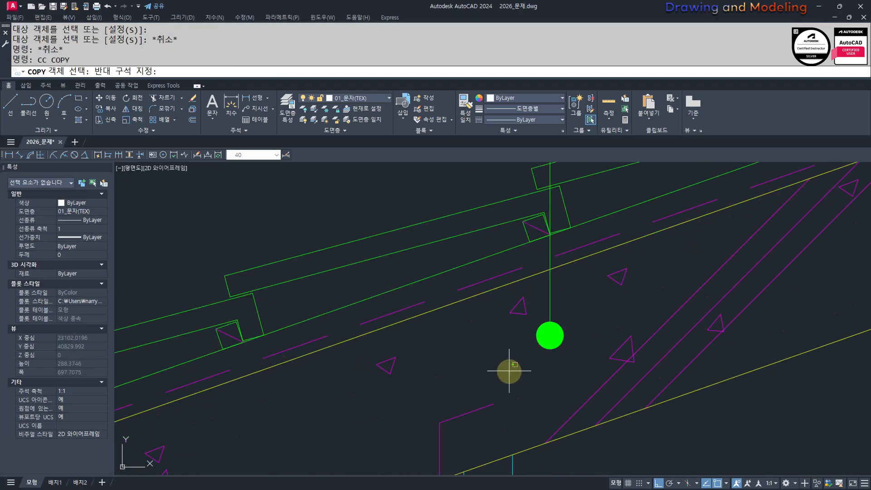
left_click(504, 344)
key("space")
middle_click_drag(472, 328, 581, 408)
left_click(586, 413)
left_click(592, 330)
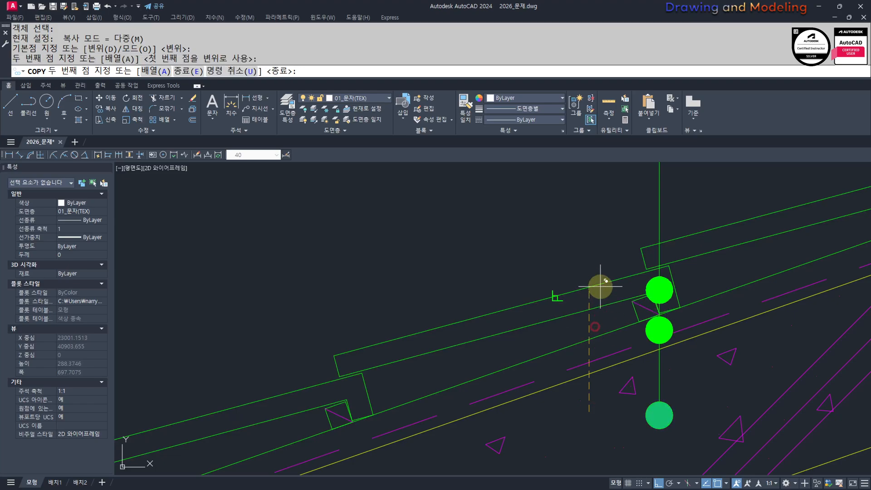
left_click(600, 286)
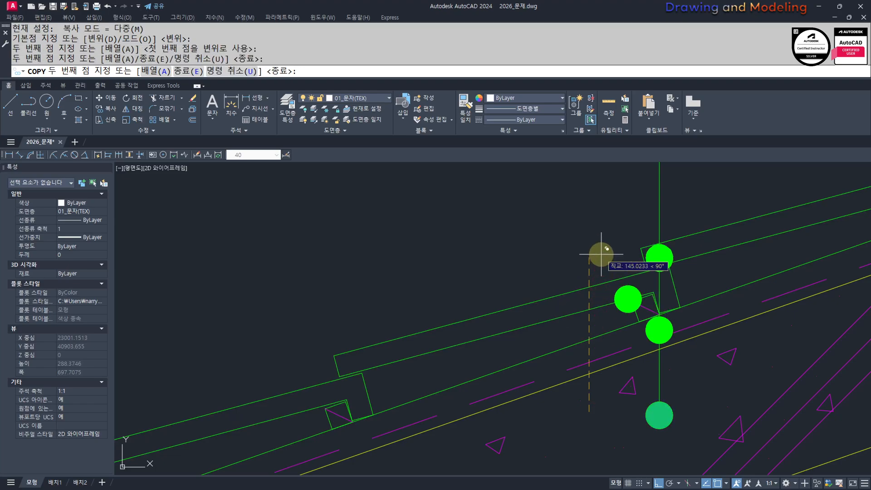
left_click(601, 254)
left_click(602, 295)
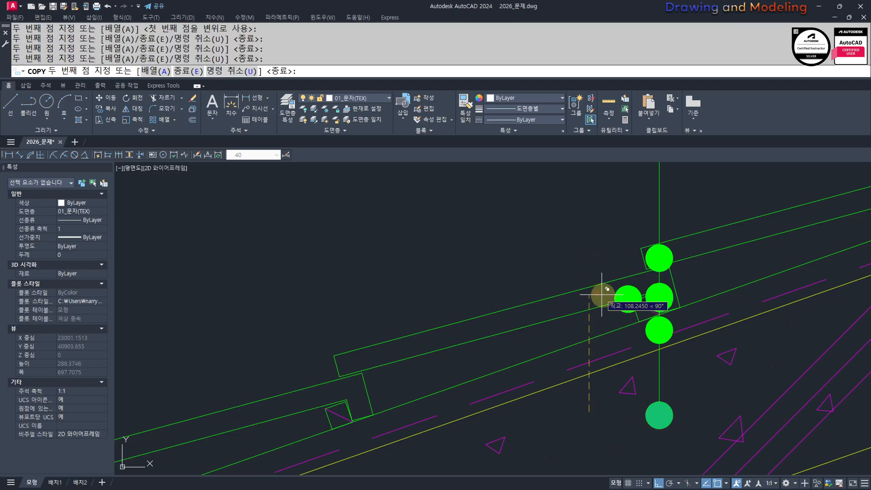
key("Escape")
Step: Erase the misplaced dot copy lying beside the vertical roof leader
left_click(631, 290)
type("e")
key("space")
key("Escape")
key("Escape")
scroll(561, 367, "down", 14)
scroll(594, 368, "up", 4)
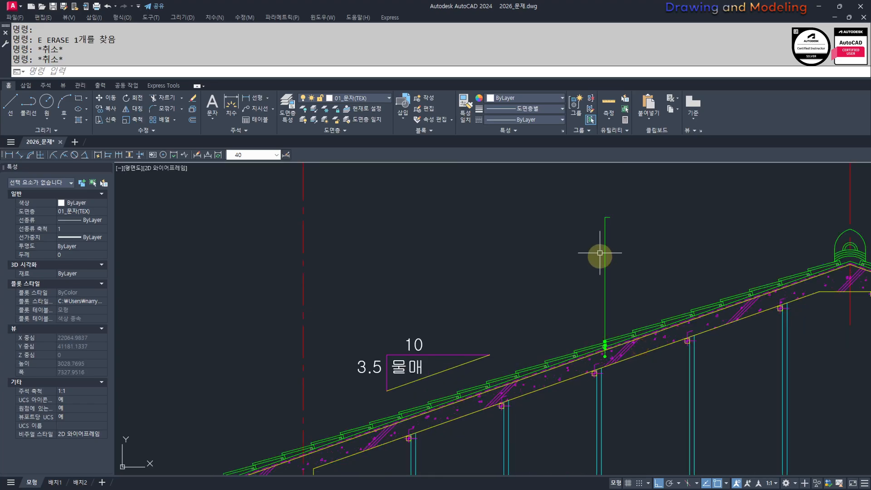
Step: Stretch the upper end of the roof leader slightly downward to shorten the vertical line
scroll(599, 258, "up", 3)
type("s")
left_click(657, 271)
left_click(561, 240)
key("space")
left_click(560, 243)
left_click(562, 264)
key("Escape")
key("Escape")
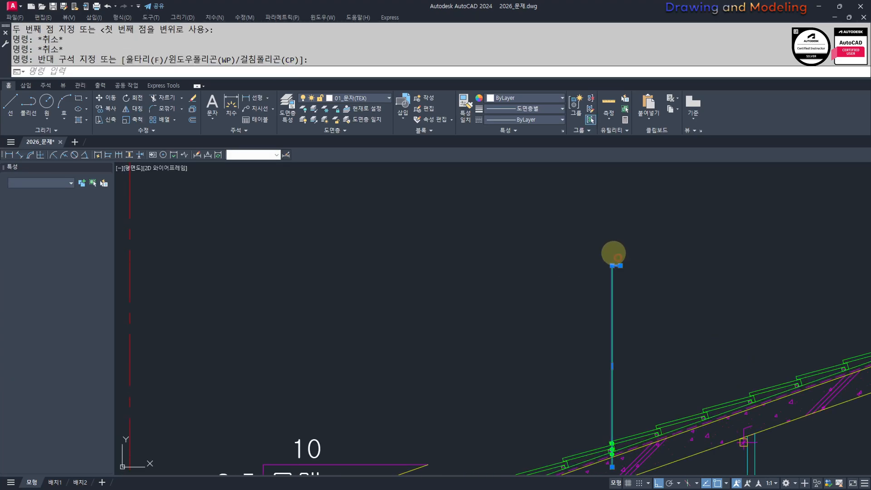
Step: Try erasing the landing at the top of the roof leader, and undo the erasure
type("e")
key("space")
key("Escape")
key("Escape")
scroll(631, 344, "down", 12)
scroll(630, 340, "up", 2)
key("ctrl+z")
Step: Explode the roof leader's polyline and erase the short horizontal landing at its upper end
left_click(631, 281)
left_click(587, 286)
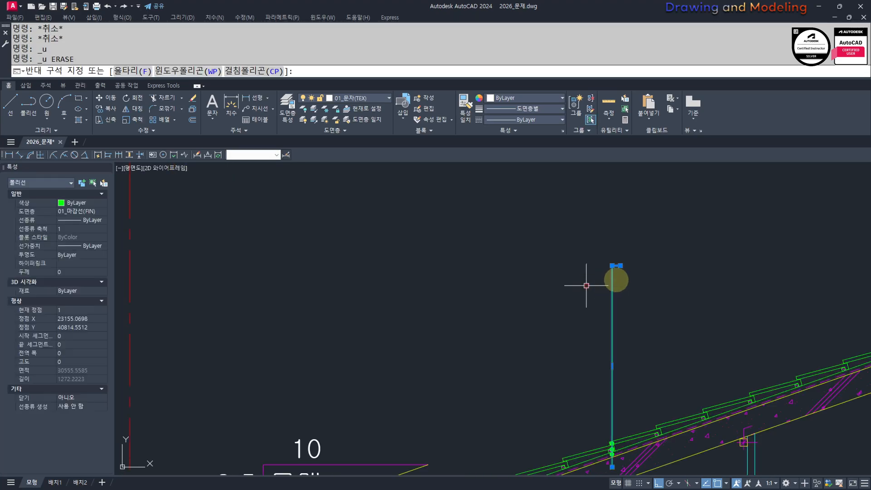
type("x")
key("Escape")
left_click(589, 245)
left_click(641, 276)
key("e")
key("space")
key("Escape")
key("Escape")
scroll(595, 326, "down", 11)
scroll(606, 386, "up", 12)
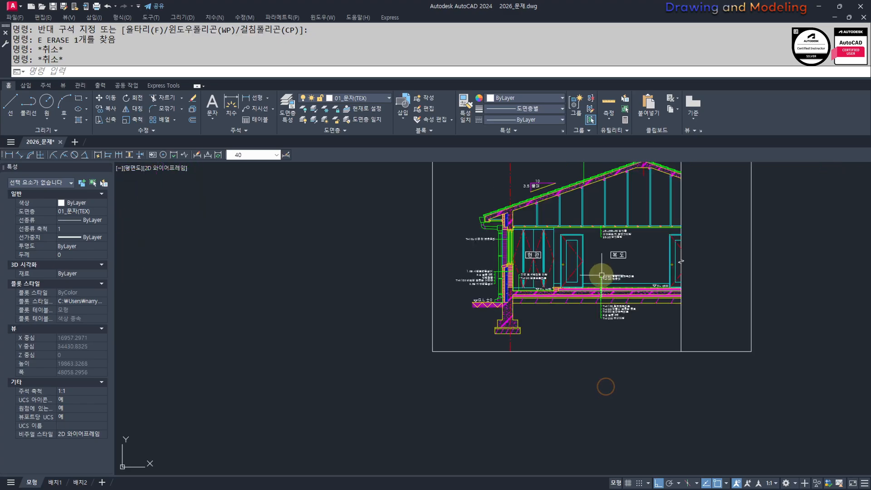
key("Escape")
type("c")
key("Return")
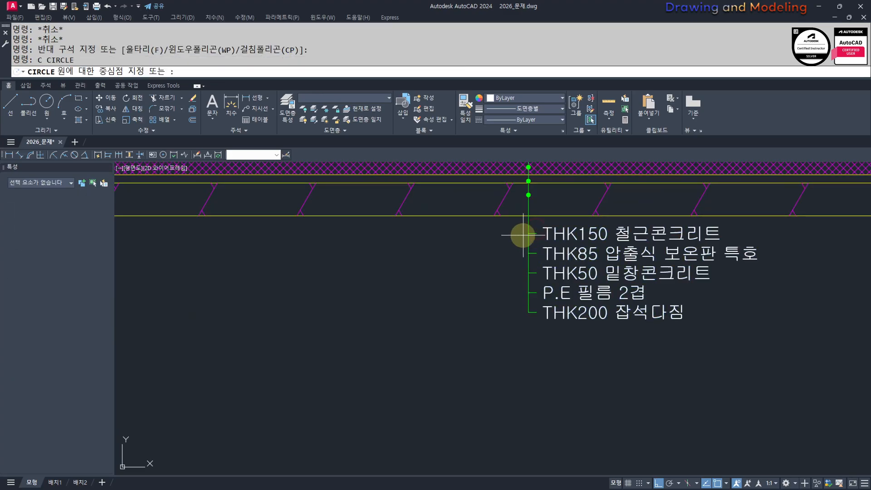
left_click(527, 231)
scroll(521, 199, "down", 5)
scroll(562, 324, "up", 3)
key("Escape")
key("Escape")
scroll(562, 323, "up", 5)
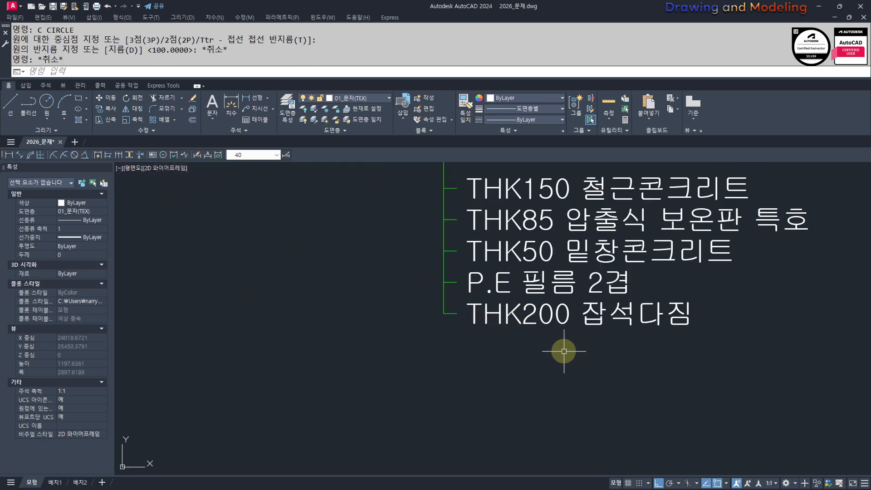
Step: Copy the five floor material notes with their tick lines from the floor leader to the top of the vertical roof leader
type("cc")
key("Return")
left_click(624, 356)
left_click(444, 187)
key("Return")
left_click(444, 188)
scroll(490, 255, "down", 5)
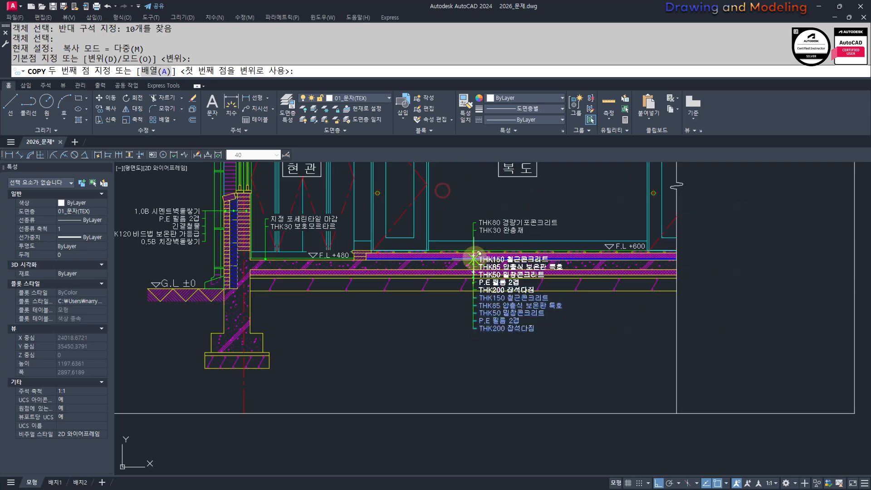
middle_click_drag(489, 255, 534, 302)
scroll(539, 291, "up", 4)
left_click(528, 260)
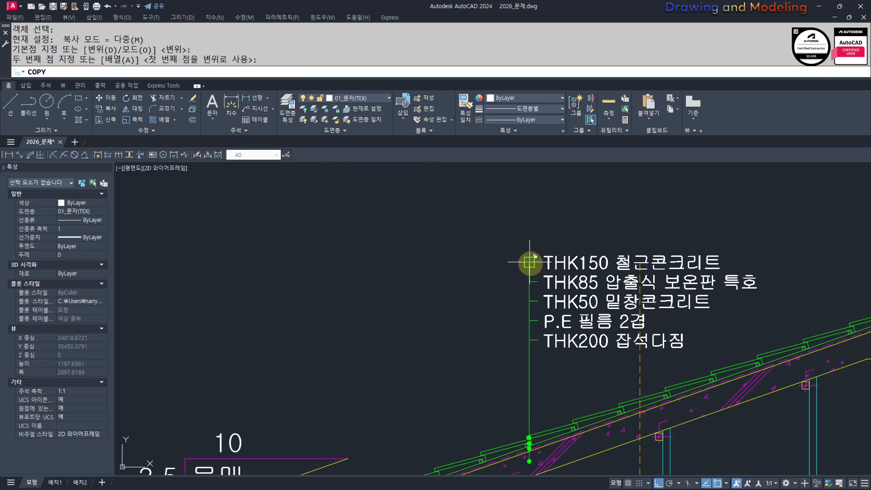
key("Escape")
key("Escape")
Step: Change the first note on the roof leader to 시멘트기와잇기
middle_click_drag(604, 340, 531, 343)
scroll(477, 295, "down", 4)
scroll(516, 318, "up", 4)
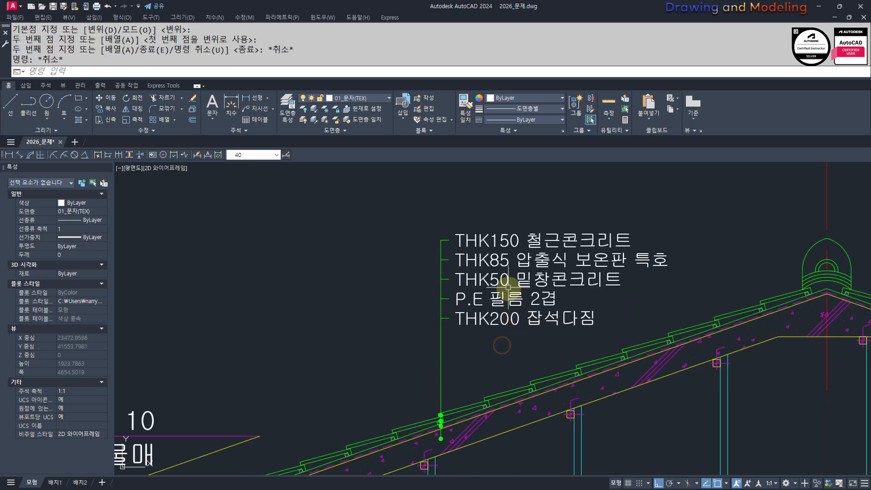
double_click(494, 238)
key("Delete")
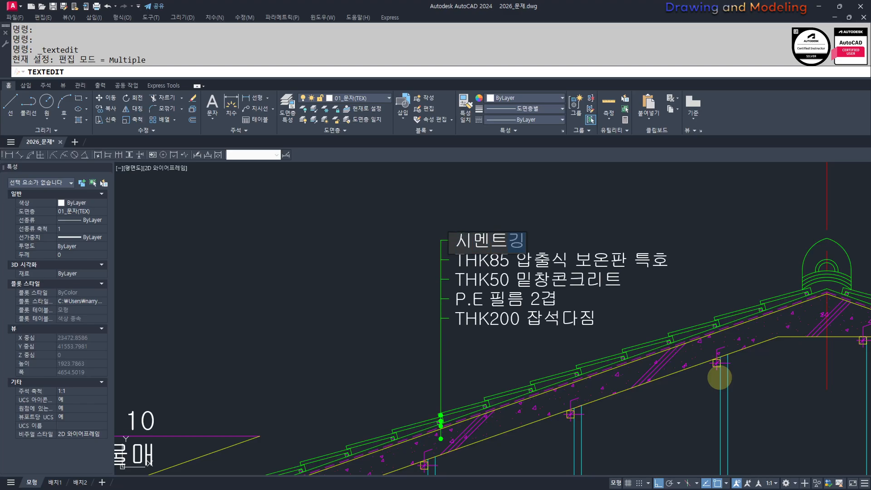
type("시멘트기와잇기")
key("Return")
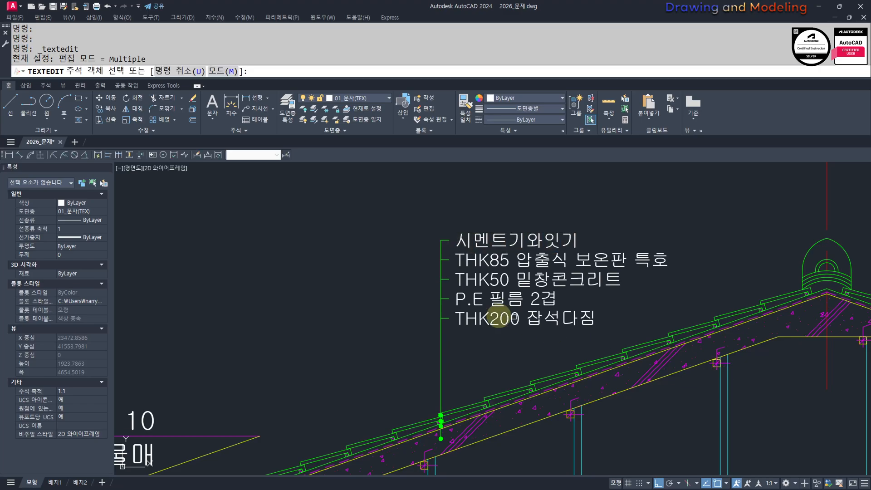
Step: Change the second note on the roof leader to 21x21 기와걸이
middle_click_drag(409, 330, 459, 319)
left_click(534, 246)
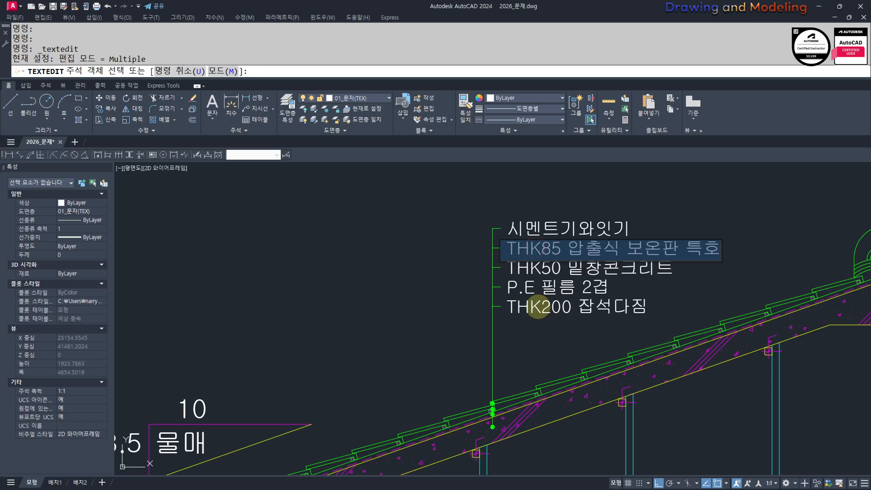
key("Delete")
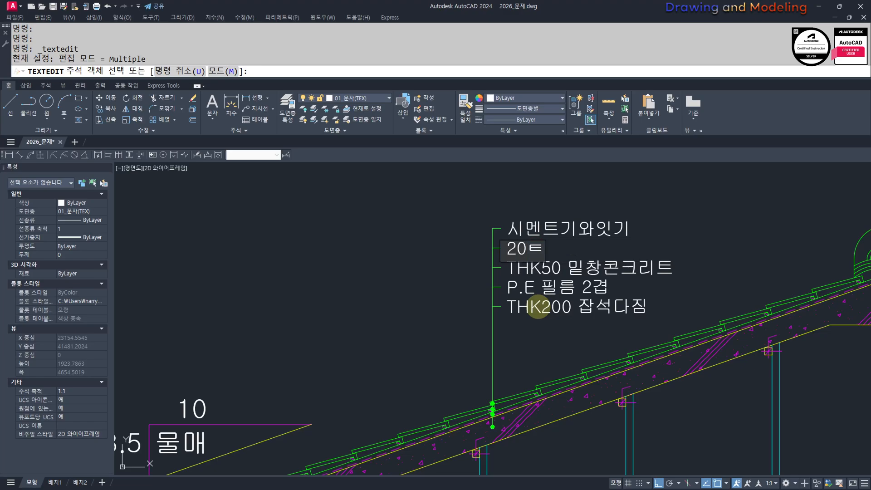
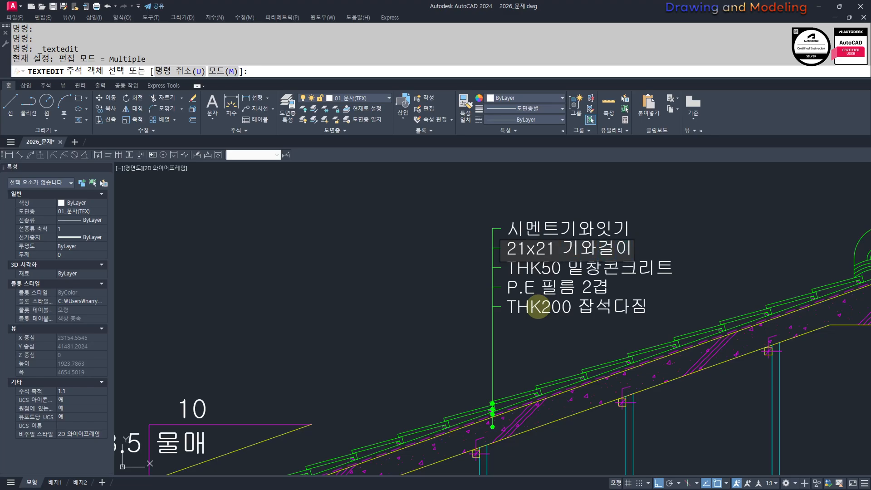
Step: Change the third note on the roof leader to THK30 보호모르타르
mouse_move(501, 340)
middle_mouse_down()
mouse_move(499, 322)
mouse_move(518, 287)
middle_mouse_up()
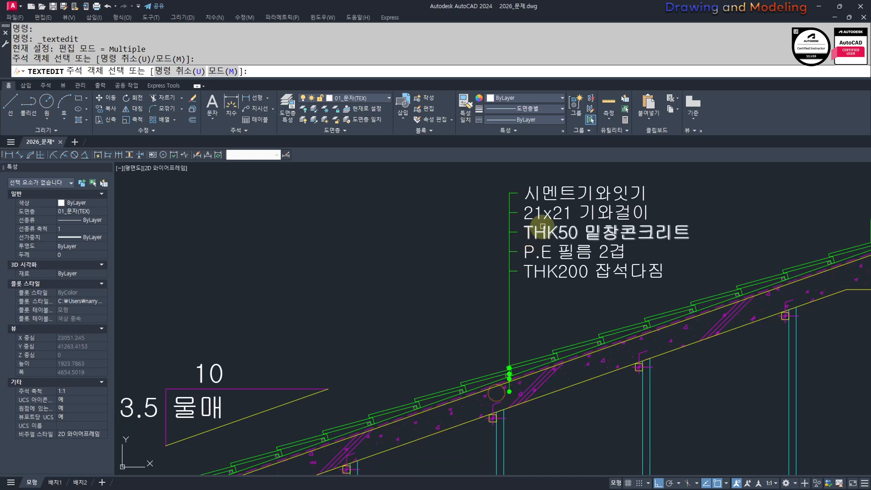
left_click(543, 232)
key("Delete")
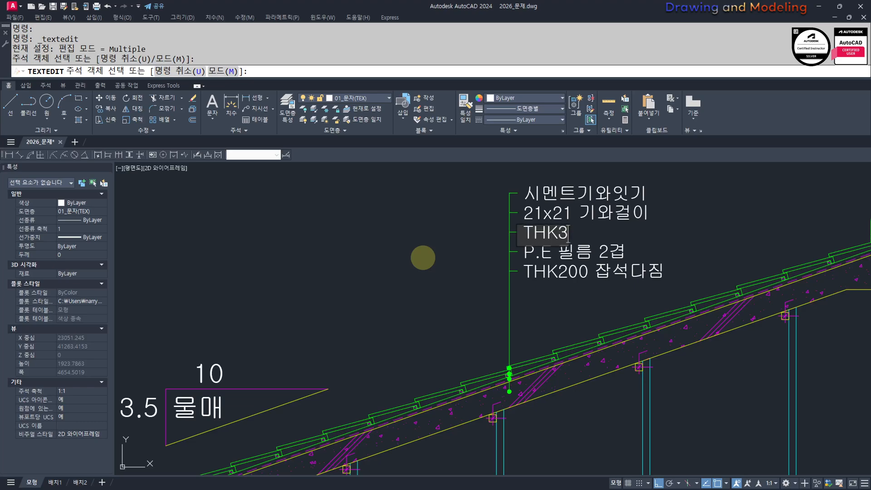
type("THK30 보호모르타르")
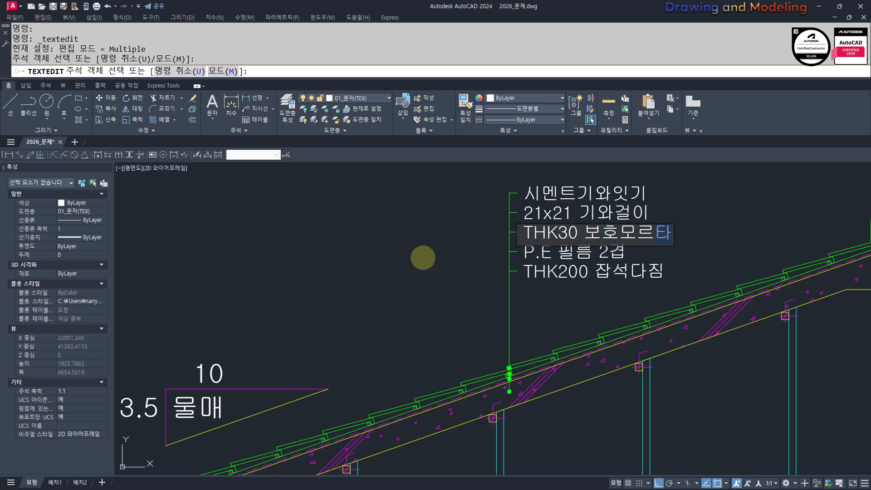
key("Return")
Step: Change the fourth note on the roof leader to 액채방수 2차
middle_click_drag(538, 299, 512, 299)
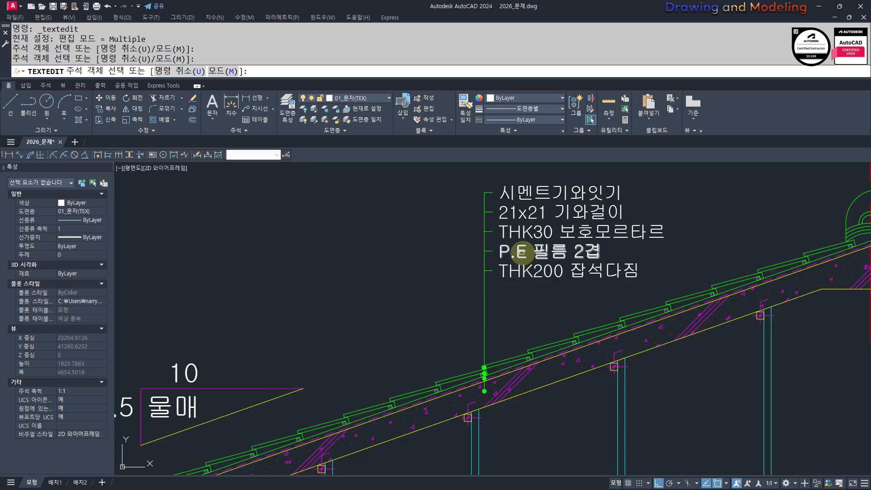
left_click(519, 251)
key("Delete")
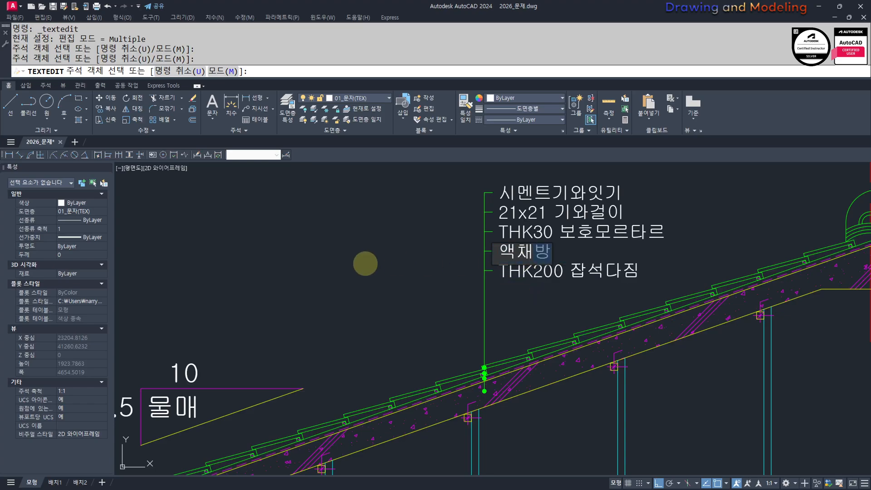
type("액채방수 2차")
key("Return")
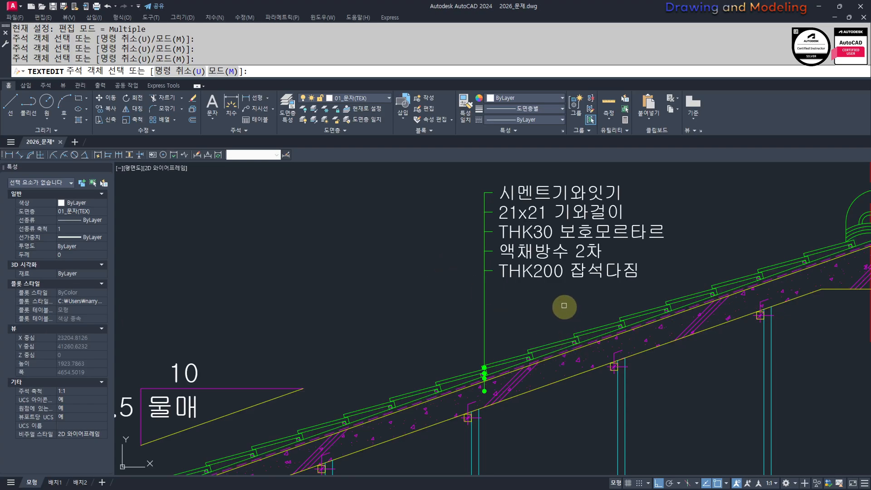
Step: Change the fifth note on the roof leader to THK150 철근콘크리트 and finish the text editing
left_click(516, 279)
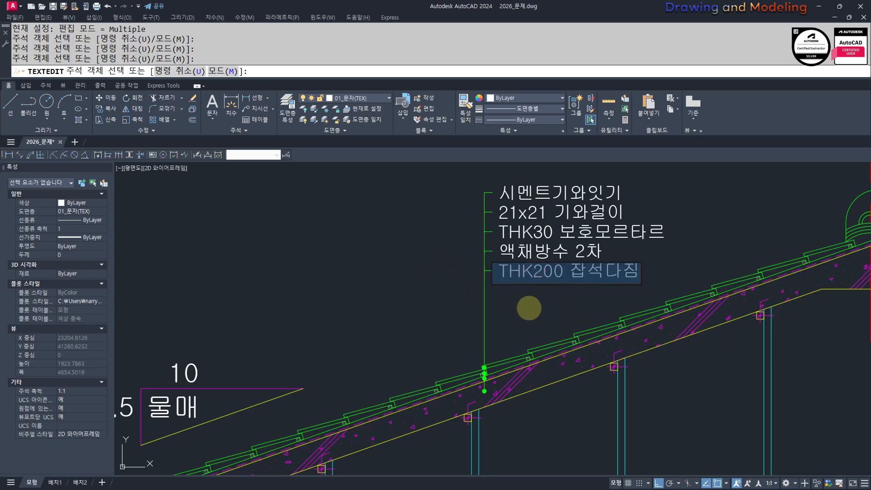
type("ㅅ")
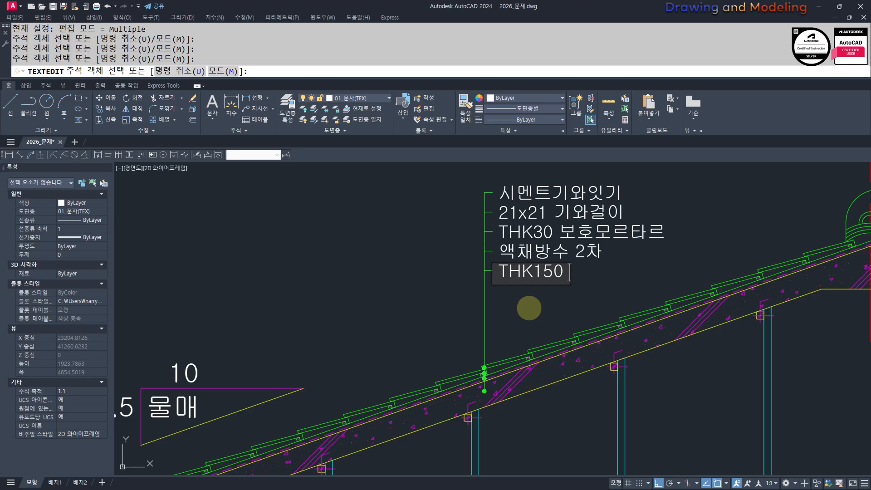
type("HK150 철근콘크리트")
key("Return")
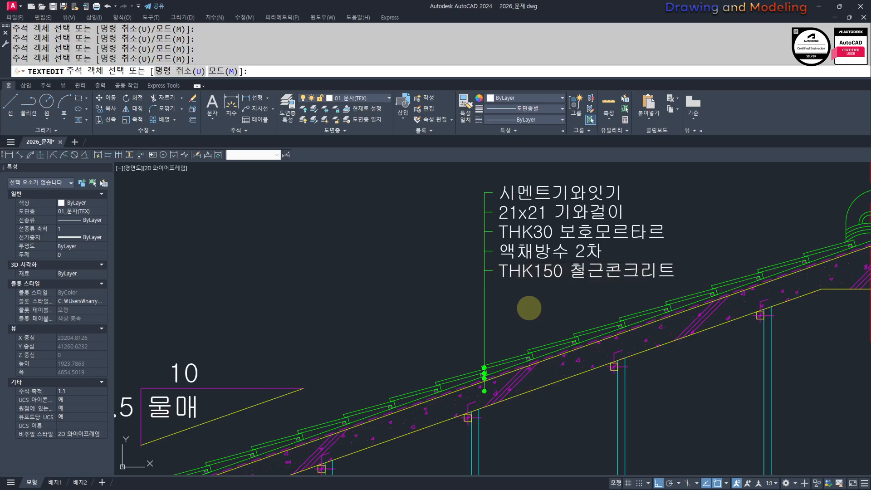
key("Escape")
key("Escape")
scroll(573, 335, "down", 3)
scroll(573, 328, "down", 2)
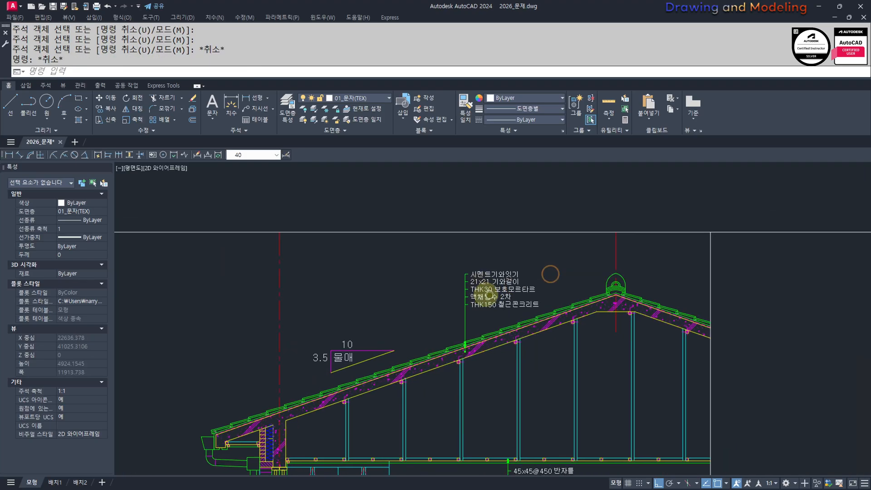
scroll(580, 326, "up", 4)
key("Escape")
key("Escape")
scroll(580, 325, "up", 2)
key("Return")
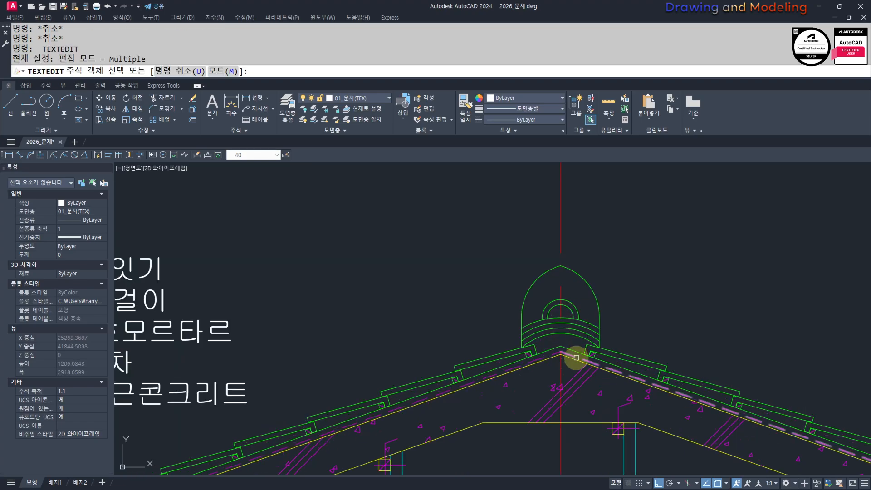
key("Escape")
key("Escape")
Step: Draw a vertical leader line from the base of the ridge tiles, just beside the centre line, to well above the ridge
type("l")
key("Return")
scroll(571, 337, "up", 2)
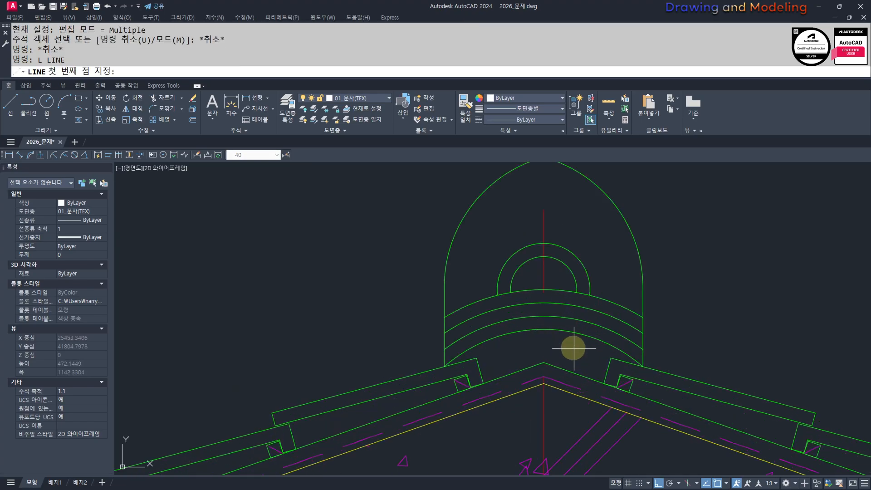
left_click(572, 337)
scroll(572, 340, "down", 2)
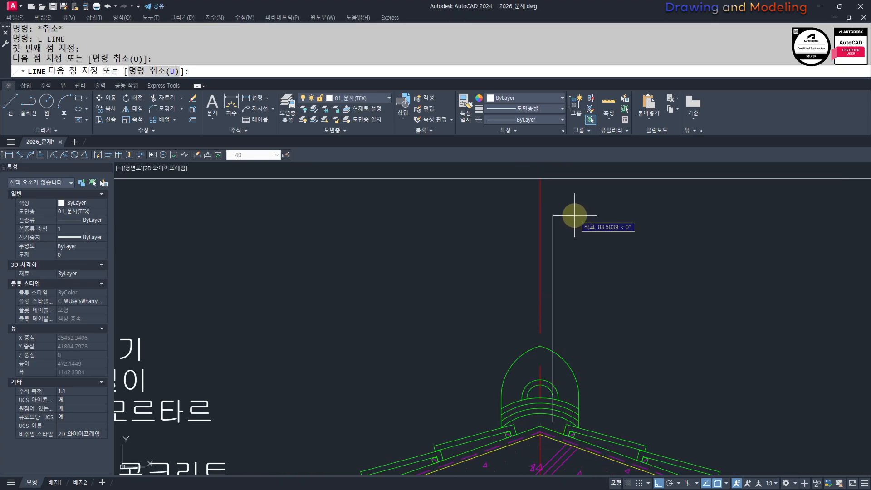
key("Escape")
key("Escape")
Step: Match the new ridge leader line's properties to those of the green roof leader lines
scroll(571, 214, "down", 3)
scroll(554, 310, "up", 2)
type("mm")
key("Return")
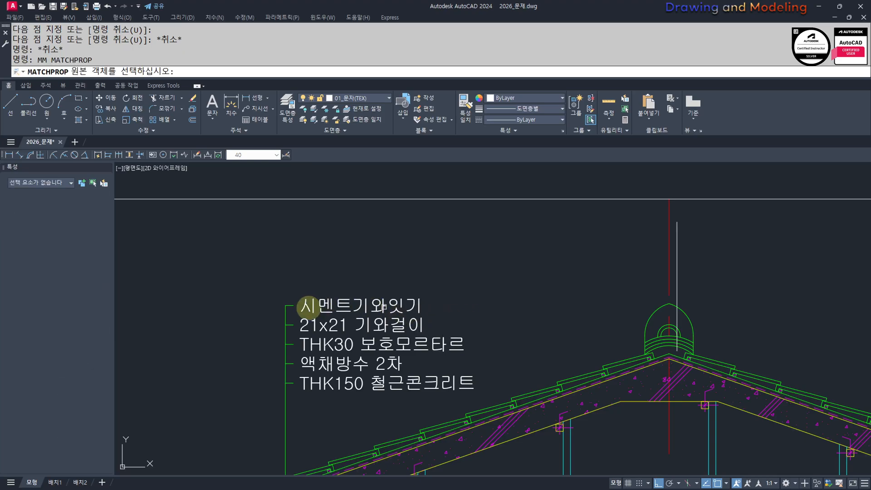
left_click(286, 306)
scroll(722, 251, "up", 3)
left_click(646, 227)
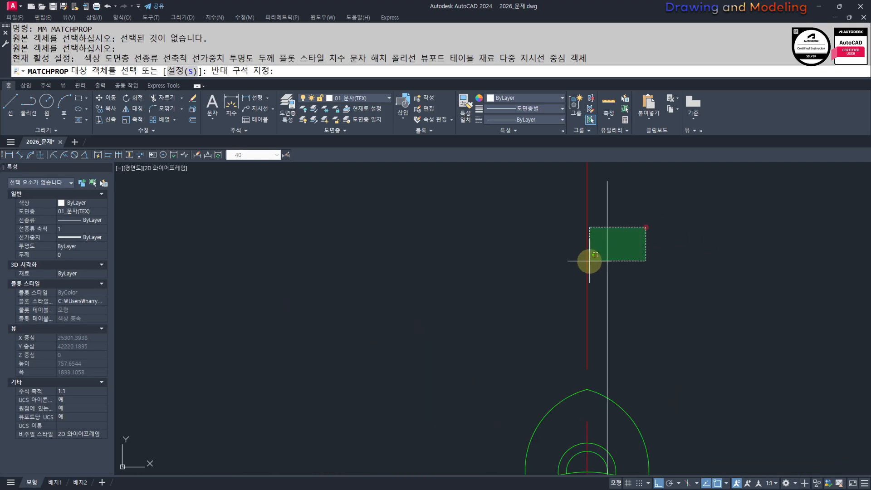
left_click(589, 260)
key("Escape")
key("Escape")
scroll(537, 267, "down", 4)
middle_click_drag(386, 312, 615, 324)
left_click(465, 275)
left_click(667, 370)
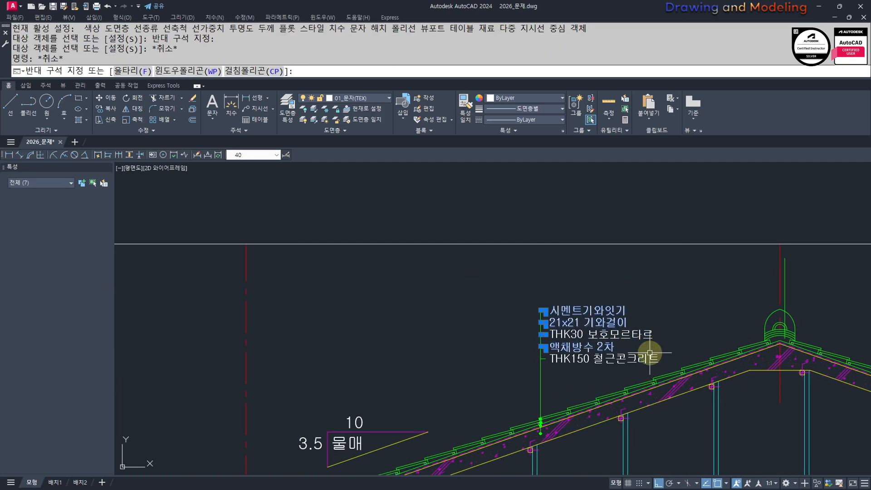
type("cc")
scroll(535, 292, "up", 4)
key("Return")
left_click(555, 301)
scroll(566, 342, "down", 3)
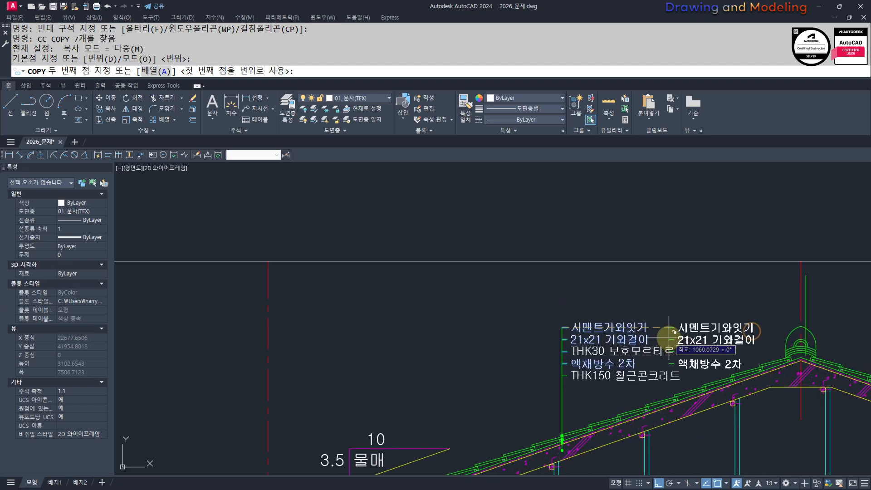
key("Escape")
key("Escape")
Step: Copy the upper four roof notes with their tick lines to the top of the ridge leader line
left_click(627, 302)
left_click(548, 371)
type("cc")
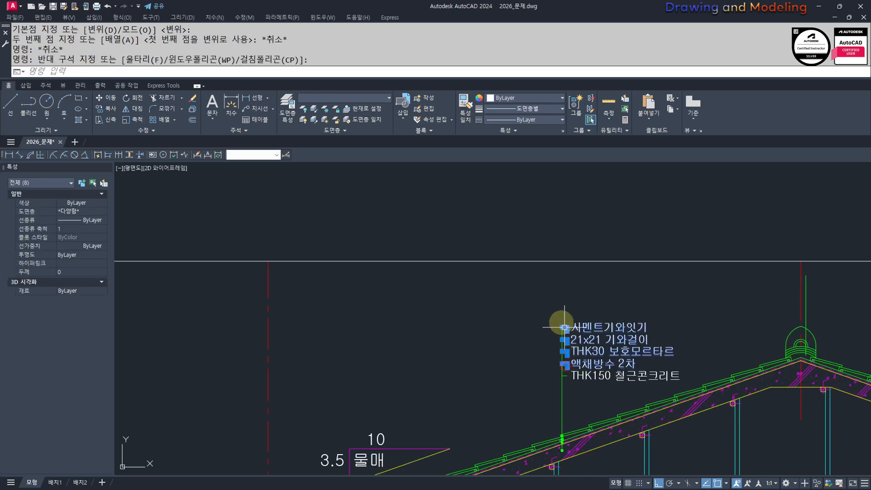
scroll(561, 331, "up", 4)
key("Return")
left_click(575, 351)
scroll(575, 350, "down", 3)
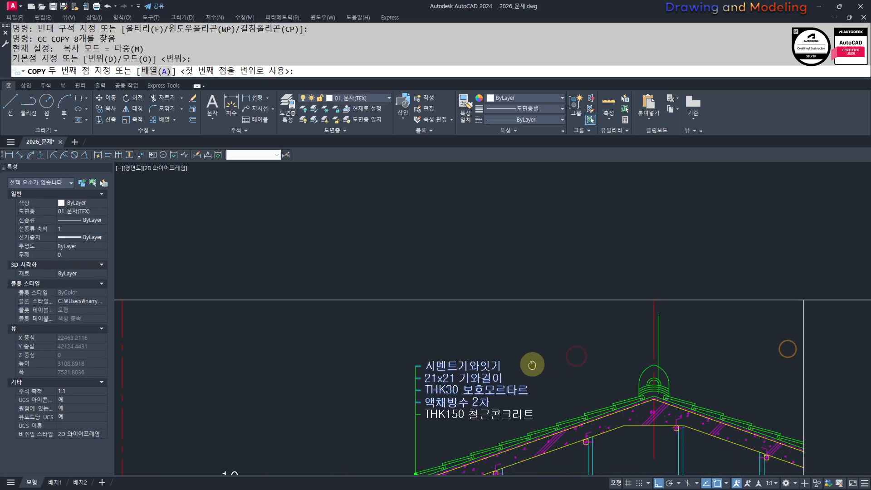
left_click(667, 311)
key("Escape")
key("Escape")
Step: Change the first note on the ridge leader to 망와
middle_click_drag(683, 313, 591, 313)
scroll(591, 313, "up", 3)
left_click(589, 313)
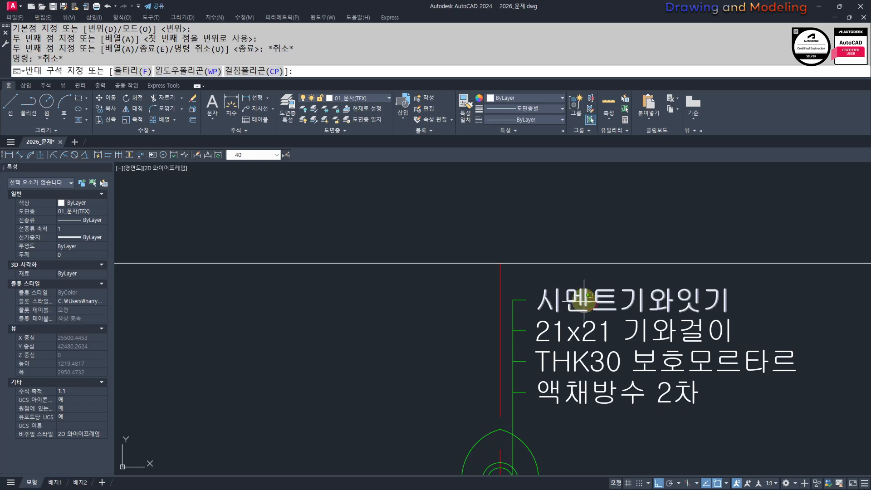
key("Escape")
scroll(562, 308, "down", 3)
scroll(559, 307, "up", 2)
double_click(558, 284)
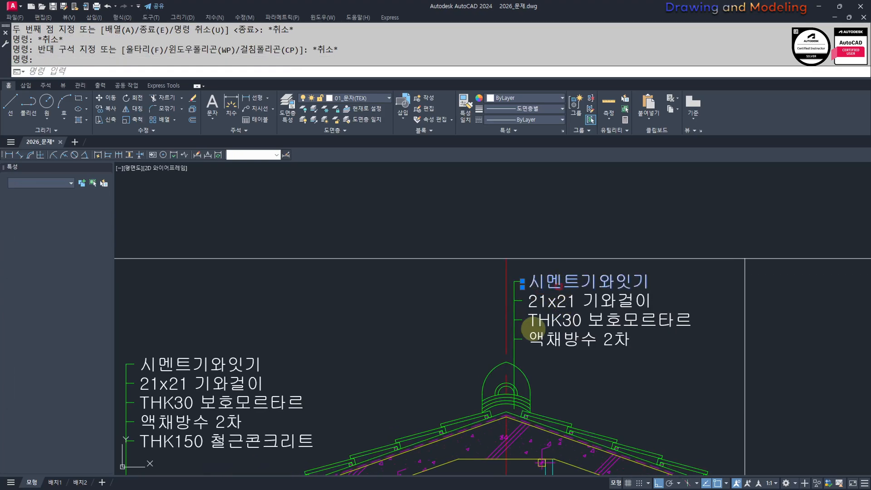
key("Delete")
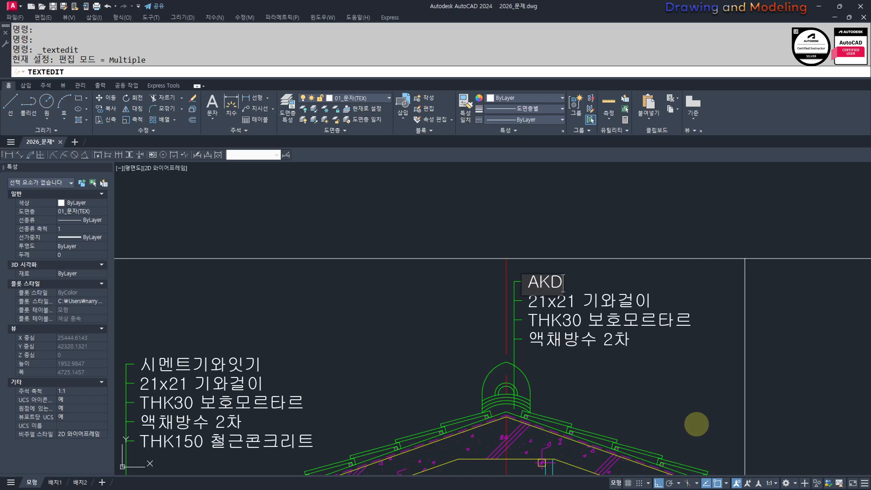
key("Return")
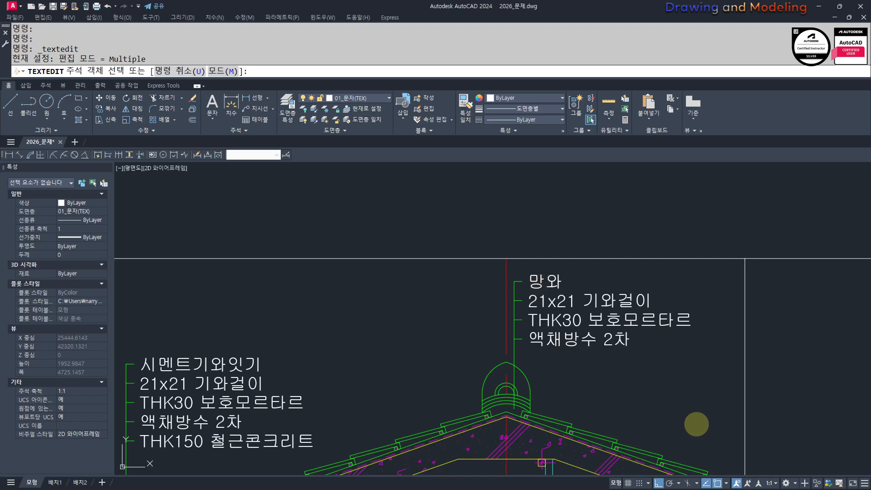
Step: Change the second and third notes on the ridge leader to 부와 1켜 and 여와 3켜
left_click(553, 301)
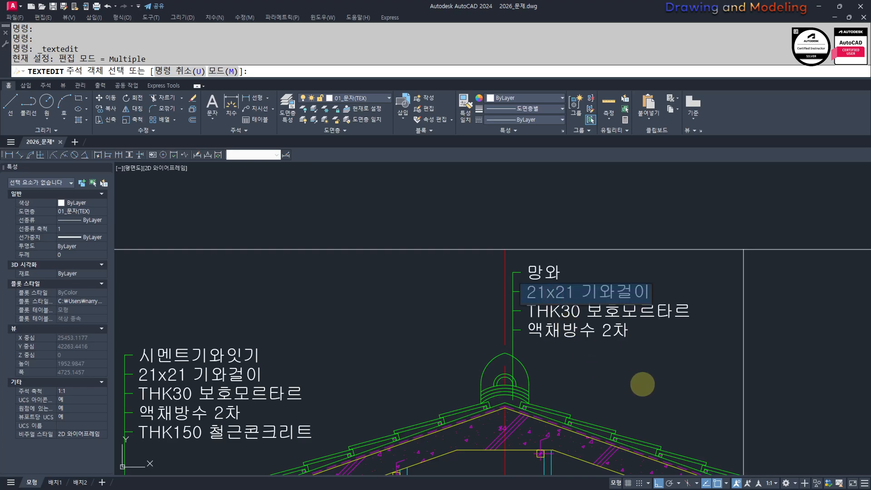
type("ㅂ")
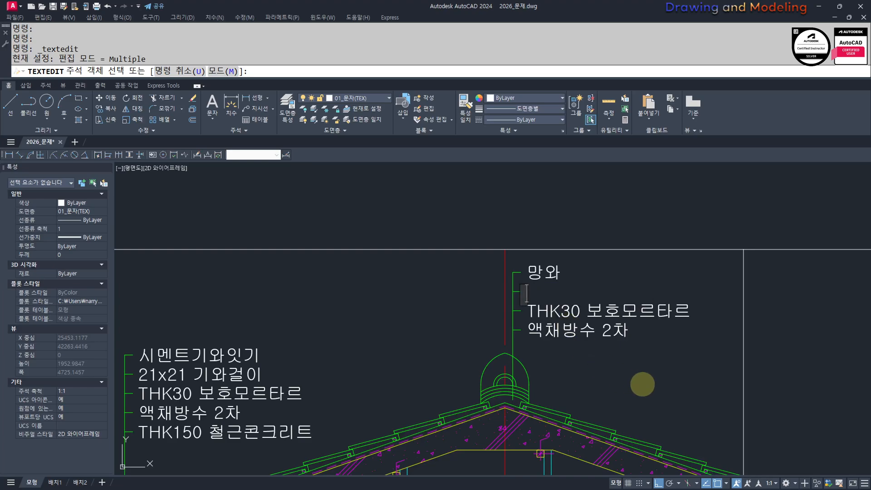
type("ㅜ와 1켜")
key("Return")
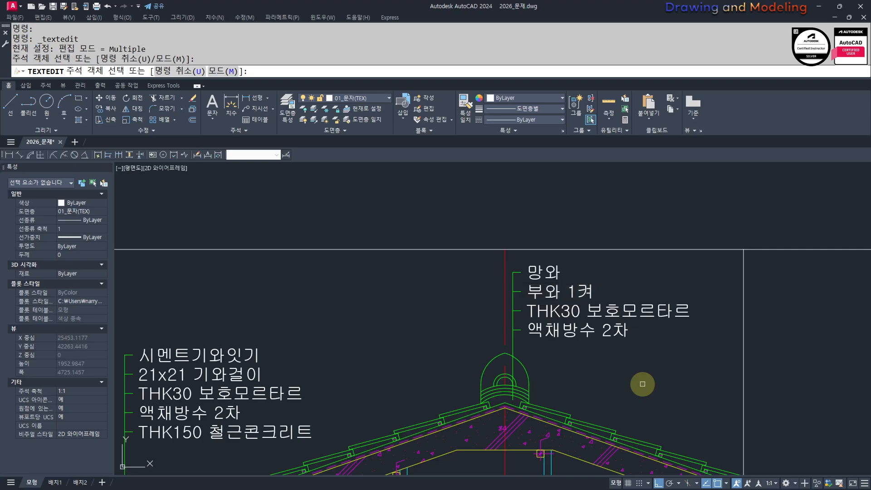
left_click(560, 317)
key("Delete")
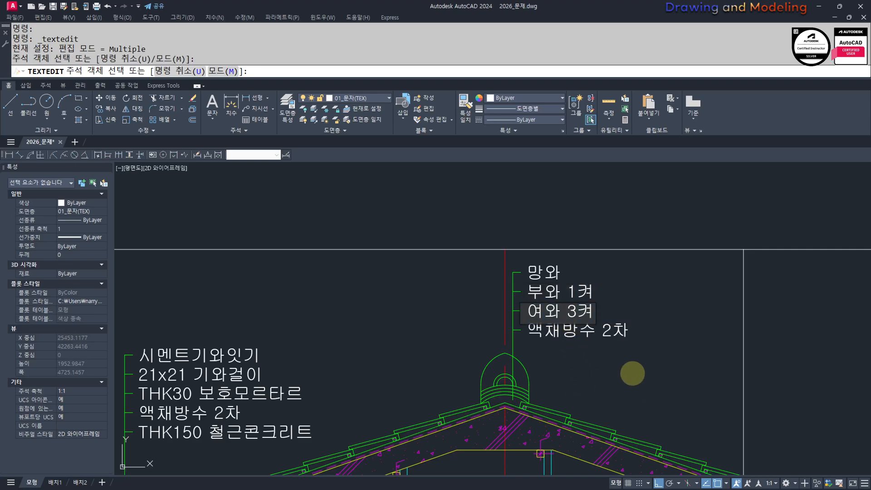
key("Return")
Step: Change the fourth note on the ridge leader to 모르타르채움 and finish text editing
left_click(557, 335)
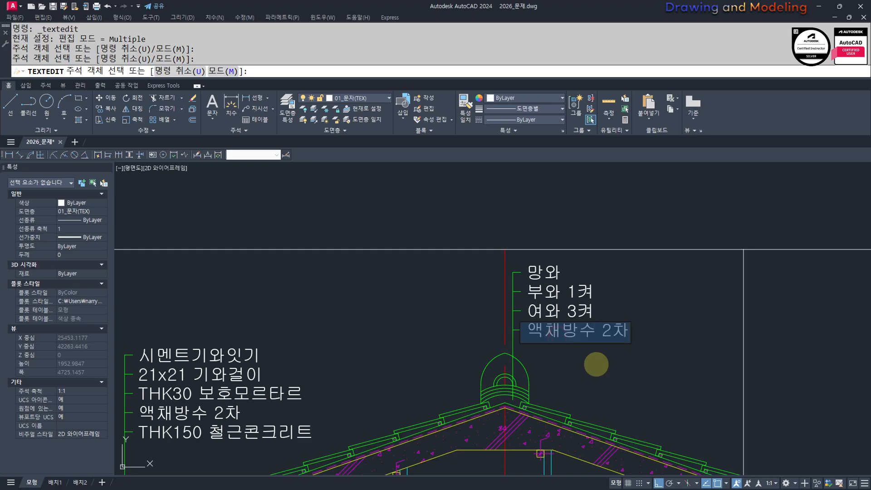
key("Delete")
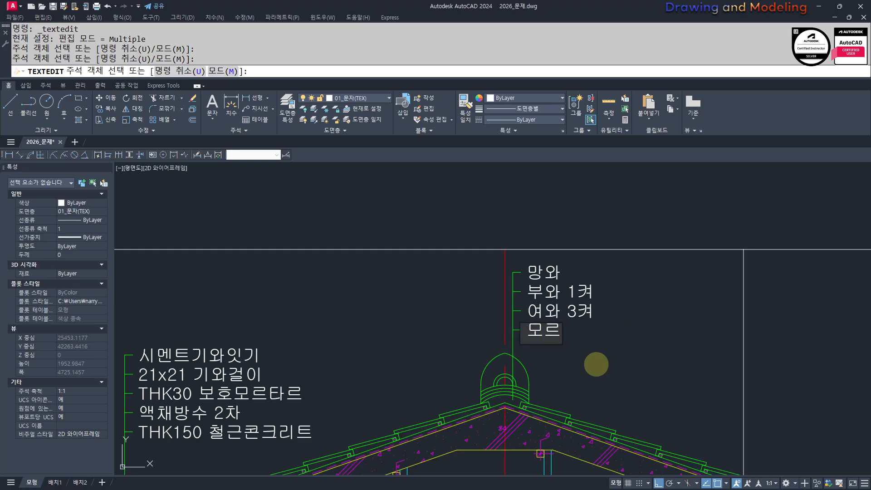
type("모르타르채")
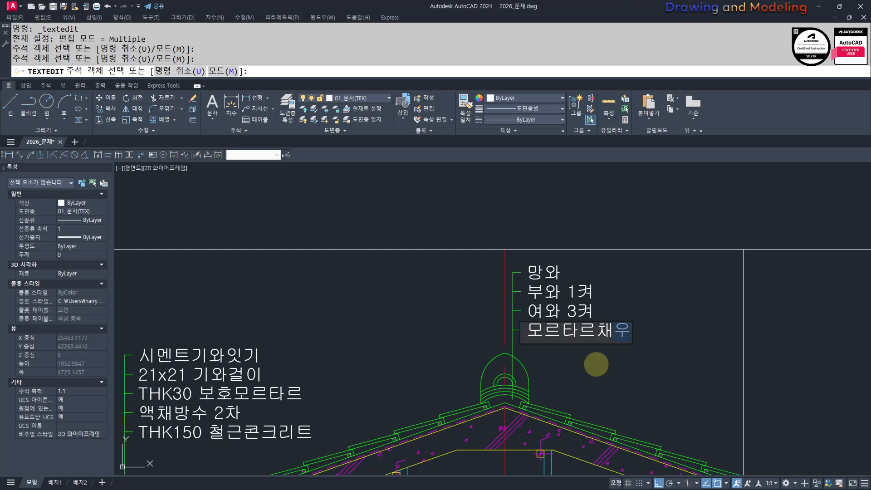
type("움")
key("Return")
key("Escape")
key("Escape")
Step: Copy the lowest dot of the roof leader to the lower end of the ridge leader line
middle_click_drag(634, 356, 648, 333)
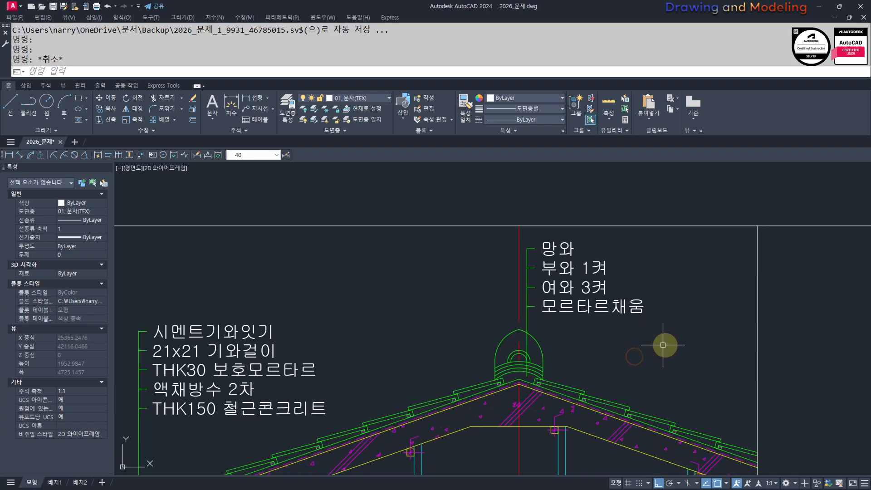
middle_click_drag(333, 388, 514, 310)
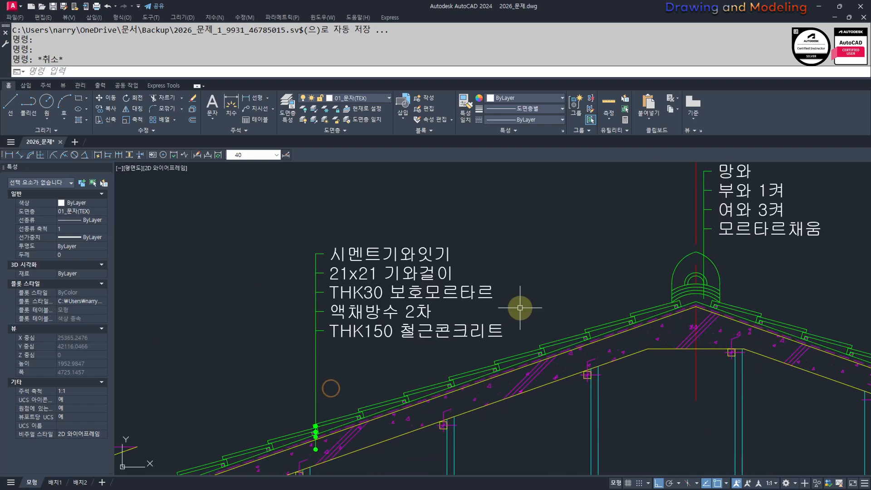
middle_click_drag(418, 350, 570, 273)
scroll(477, 371, "up", 5)
left_click(452, 391)
type("ㅊ")
key("Return")
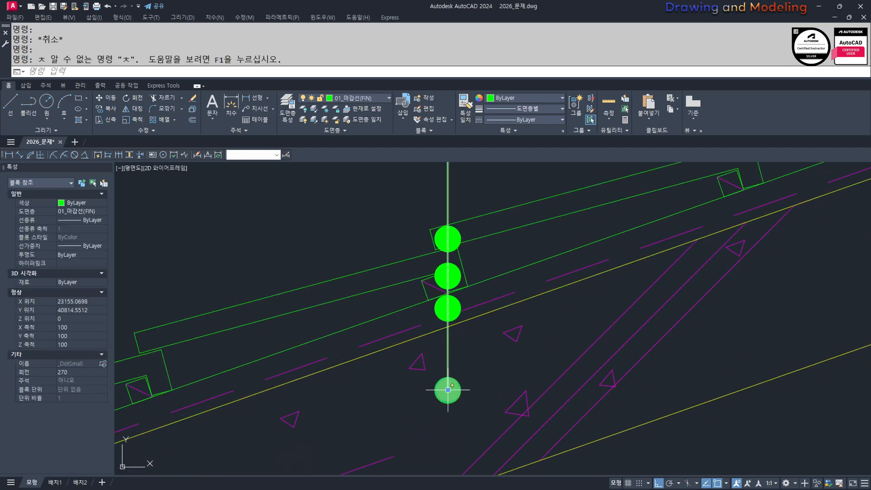
key("Return")
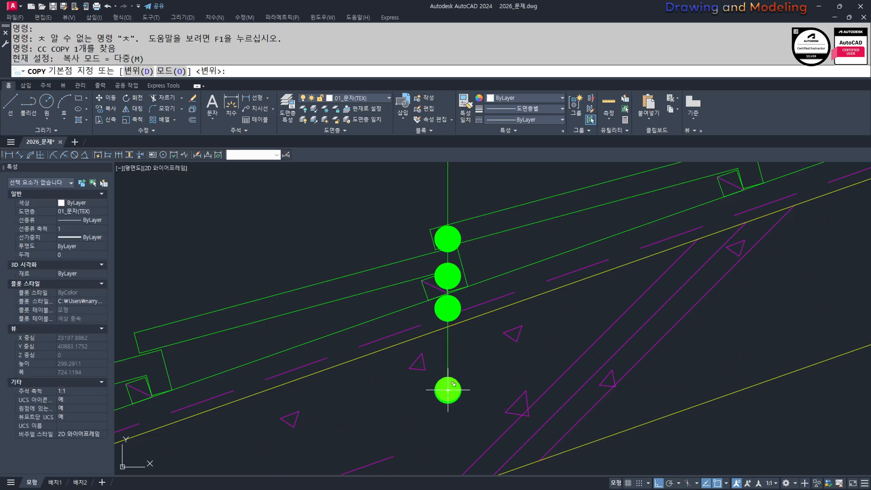
left_click(448, 390)
scroll(448, 390, "down", 5)
middle_click_drag(684, 349, 447, 385)
middle_click_drag(513, 325, 476, 352)
scroll(579, 307, "up", 4)
scroll(530, 272, "up", 2)
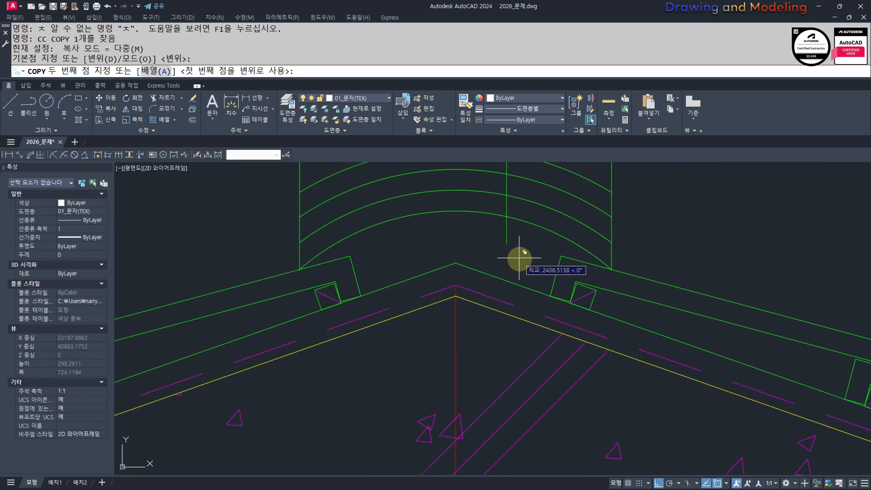
left_click(507, 245)
key("Escape")
key("Escape")
Step: Copy the ridge leader's end dot straight up three times, marking the tile courses and the ridge-end tile
middle_click_drag(523, 249, 523, 312)
scroll(518, 315, "up", 4)
left_click(518, 281)
scroll(519, 281, "down", 6)
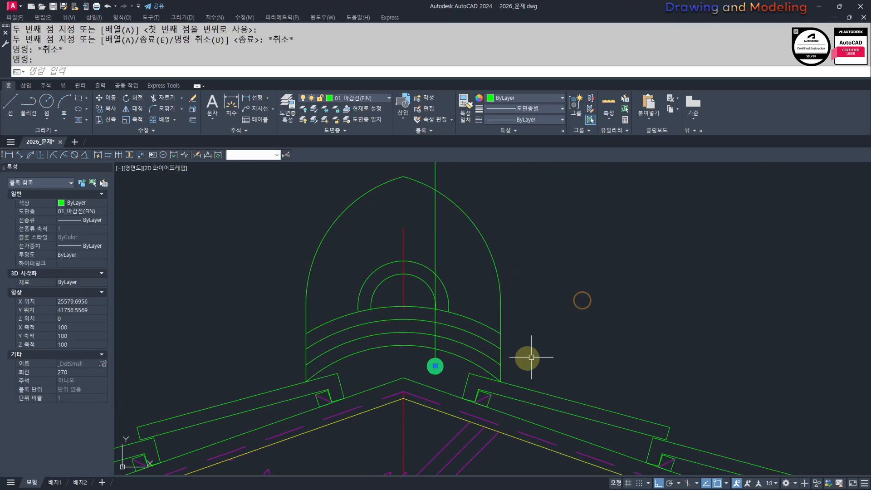
type("cc")
key("Return")
left_click(632, 367)
left_click(640, 334)
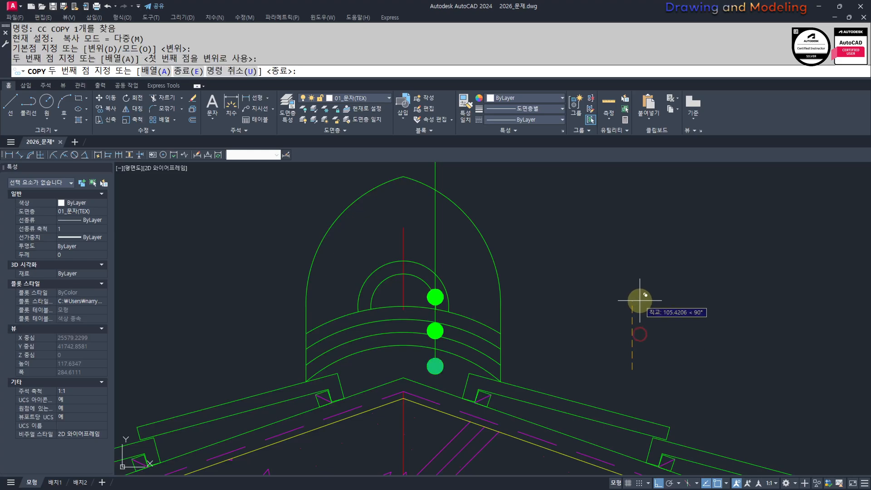
left_click(635, 297)
left_click(641, 237)
key("Escape")
Step: Move the second dot from the top on the floor leader slightly down, away from the dot above it
scroll(590, 345, "down", 5)
scroll(544, 313, "up", 3)
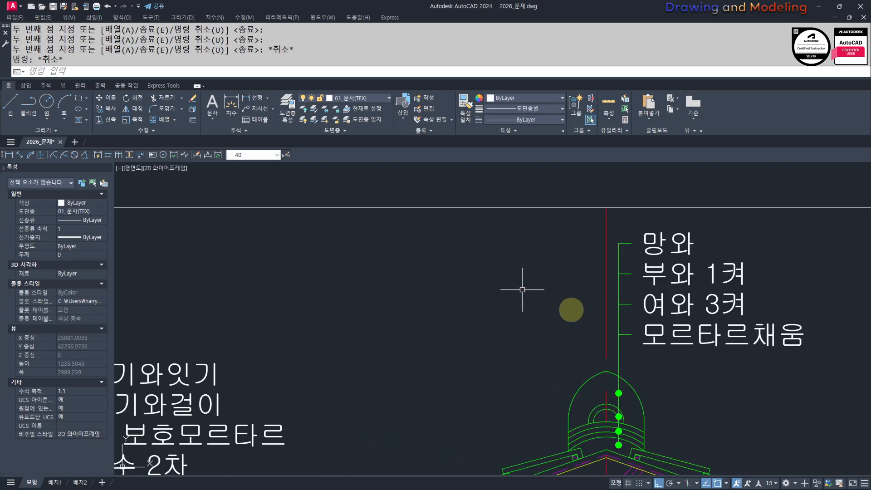
scroll(504, 318, "down", 5)
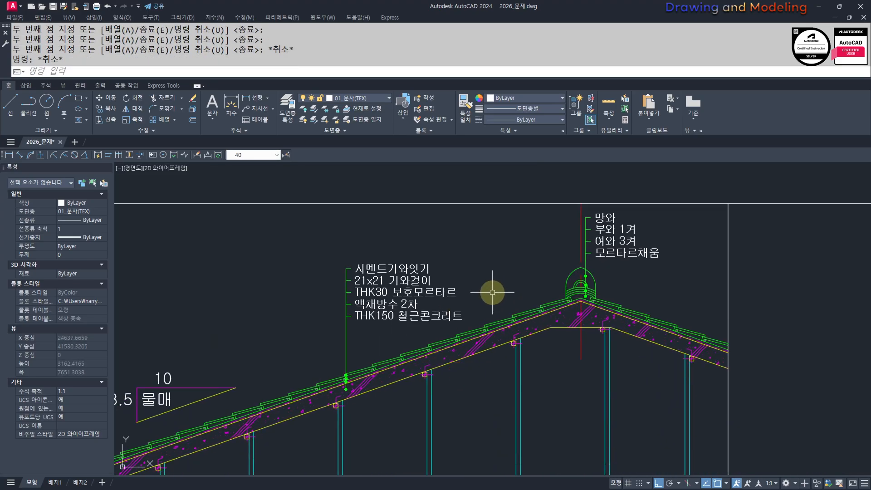
scroll(432, 327, "down", 5)
scroll(592, 332, "up", 8)
scroll(593, 333, "up", 9)
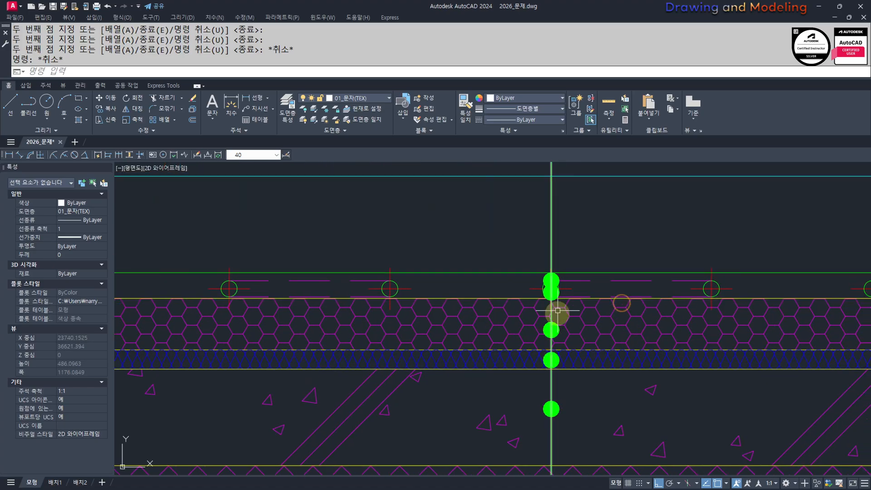
left_click(543, 312)
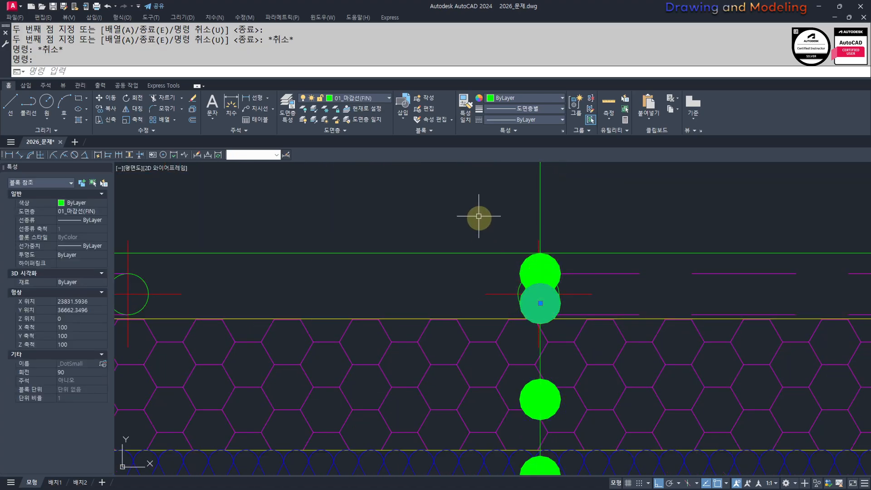
key("Escape")
type("m")
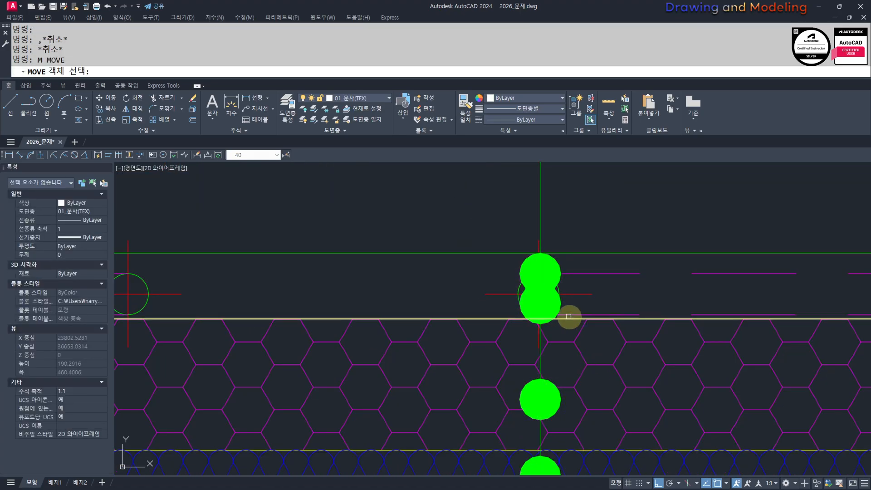
key("Return")
left_click(554, 312)
key("Return")
left_click(471, 184)
key("Escape")
key("Escape")
scroll(540, 247, "up", 4)
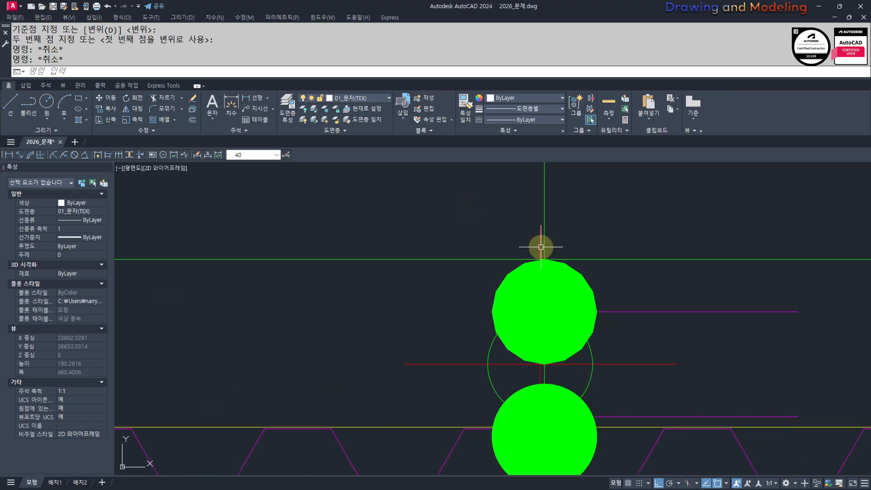
Step: Inspect the floor leader's dots and its layer notes above and below the slab
scroll(441, 229, "down", 5)
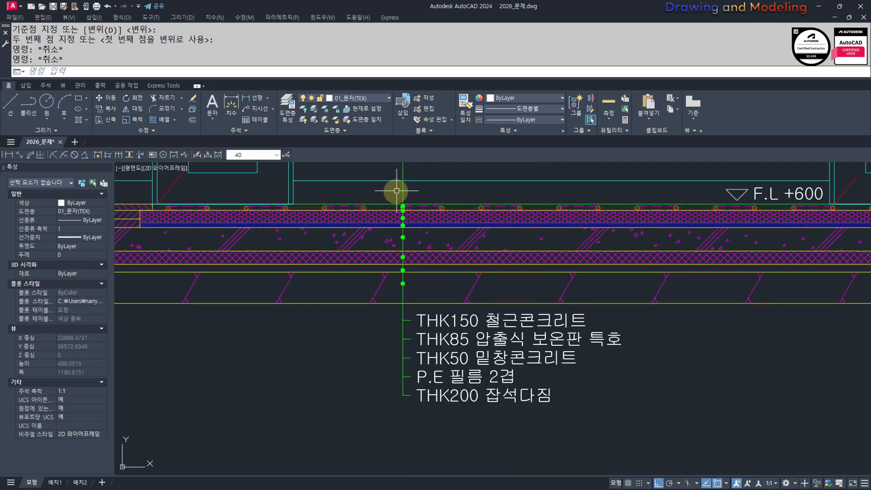
middle_click_drag(395, 191, 469, 294)
scroll(483, 271, "up", 2)
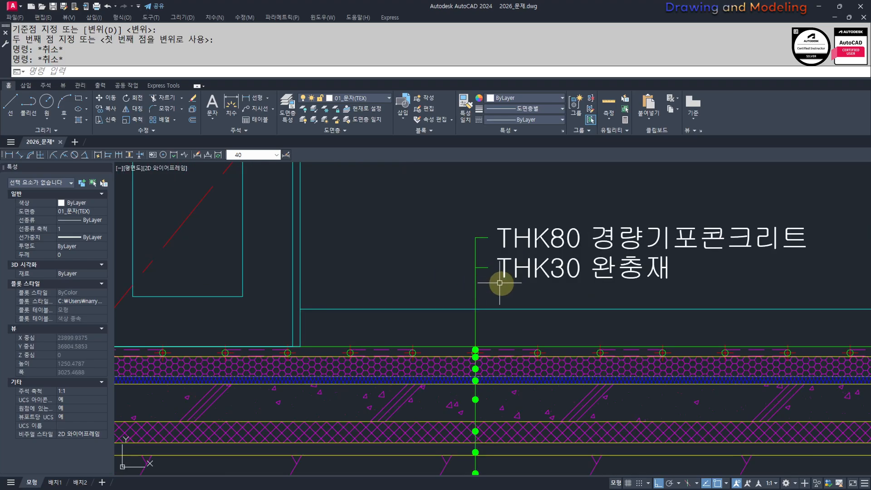
scroll(475, 247, "up", 2)
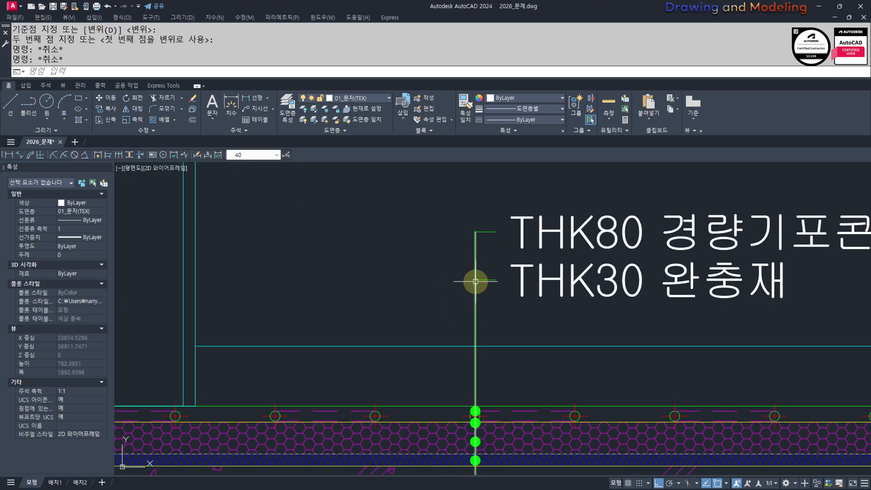
middle_click_drag(482, 325, 480, 272)
middle_click_drag(481, 344, 480, 298)
scroll(477, 308, "up", 4)
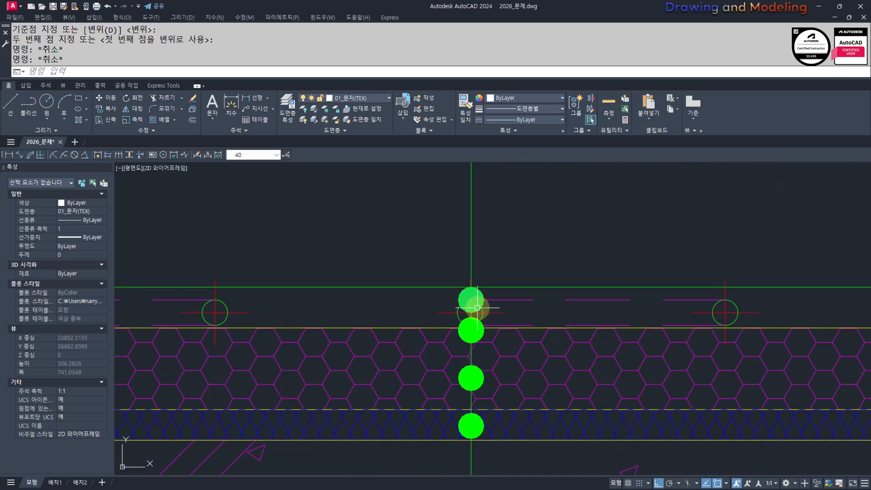
scroll(479, 281, "down", 10)
Step: Review the leaders, dots and notes at the eaves, roof slope, ridge and outer wall
scroll(481, 256, "up", 6)
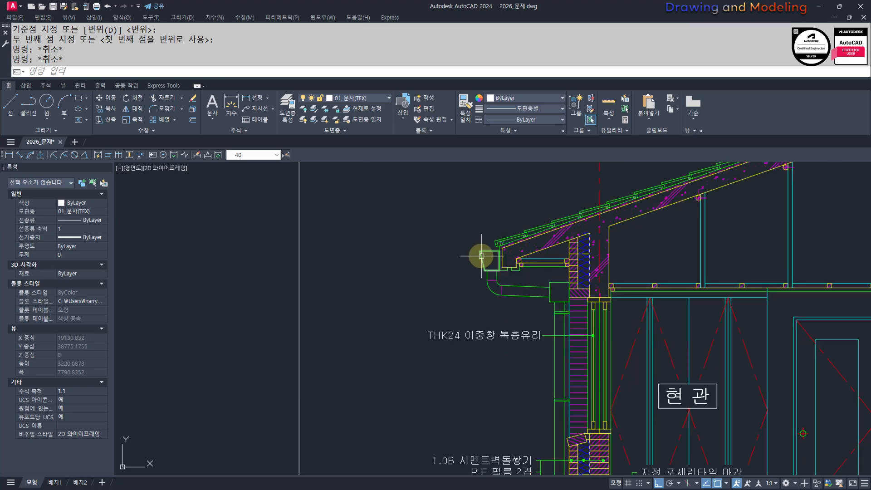
mouse_move(482, 255)
middle_mouse_down()
mouse_move(482, 285)
mouse_move(406, 311)
middle_mouse_up()
scroll(407, 311, "down", 2)
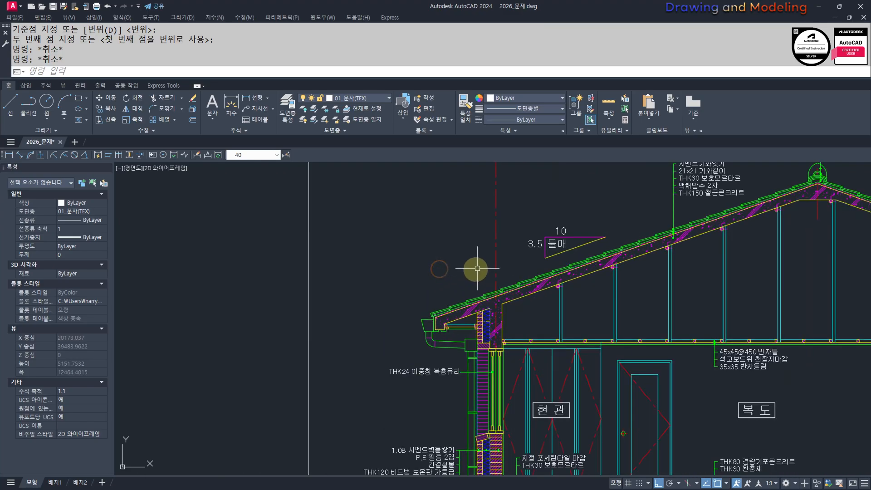
middle_click_drag(492, 260, 444, 333)
middle_click_drag(601, 267, 486, 300)
scroll(535, 312, "up", 5)
middle_click_drag(476, 356, 443, 356)
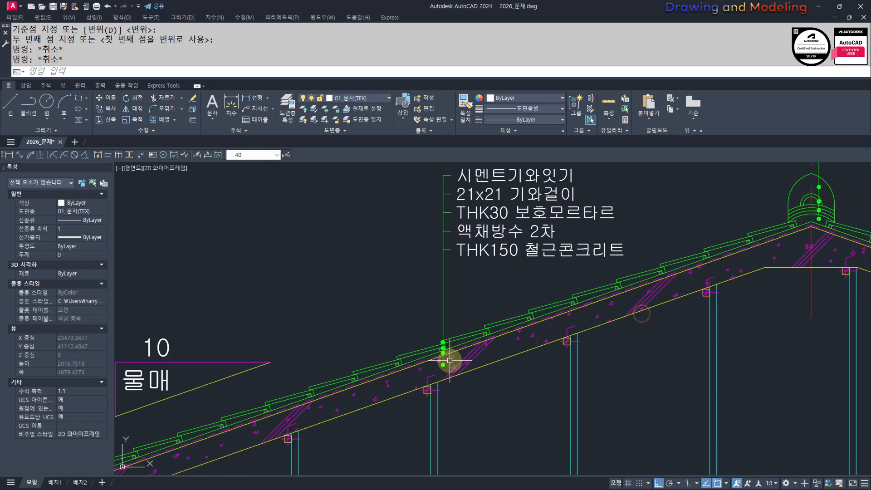
scroll(412, 355, "up", 5)
scroll(427, 379, "down", 8)
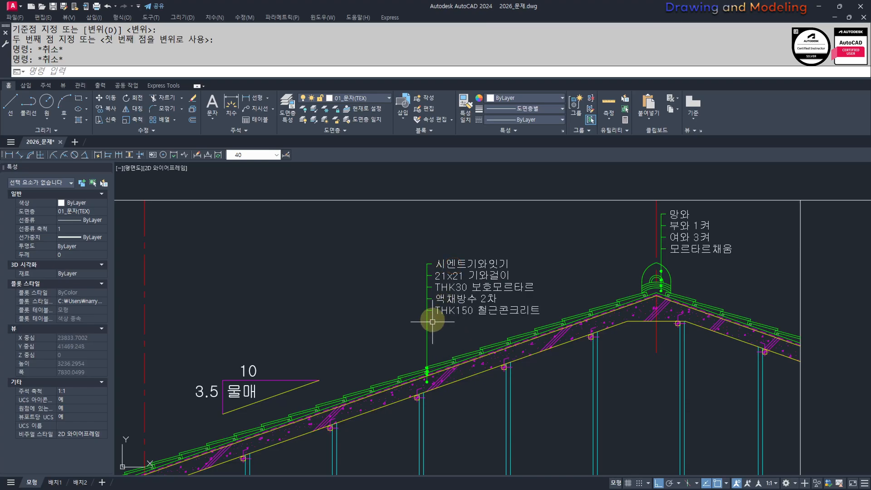
scroll(558, 272, "up", 6)
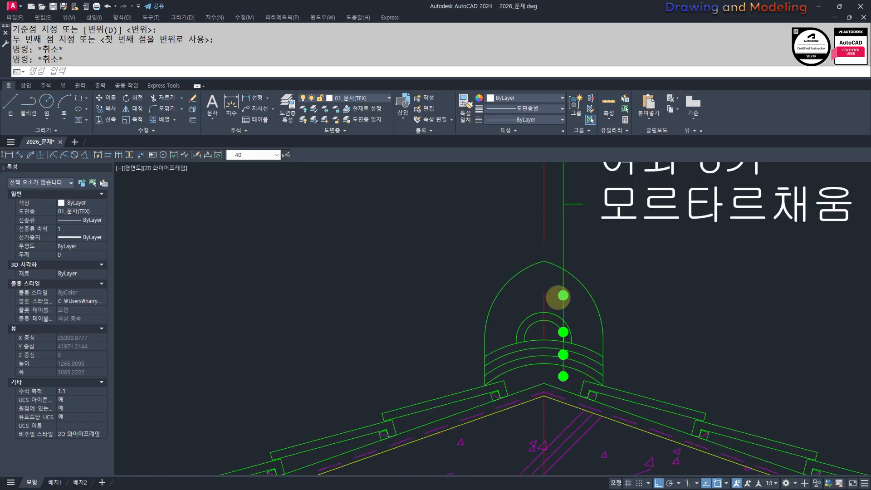
scroll(558, 297, "up", 2)
scroll(575, 276, "down", 10)
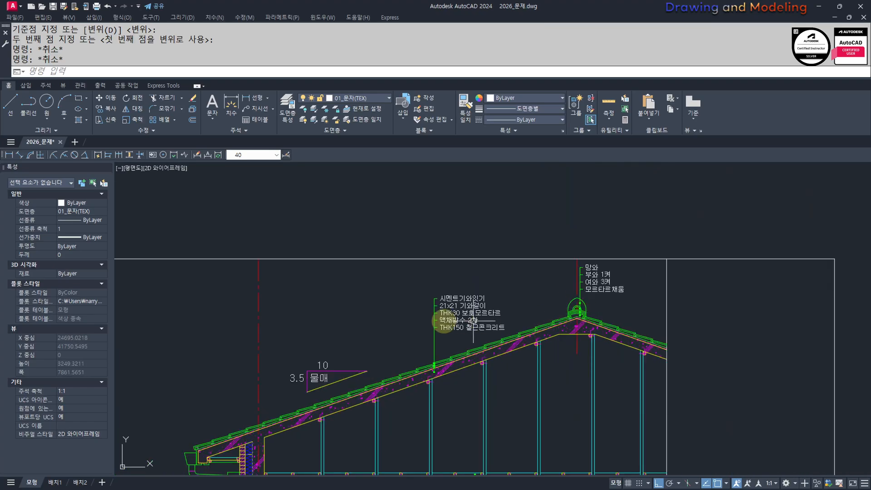
middle_click_drag(402, 325, 519, 289)
scroll(520, 289, "down", 2)
scroll(512, 294, "down", 2)
key("Escape")
middle_click_drag(433, 363, 488, 371)
scroll(476, 343, "up", 6)
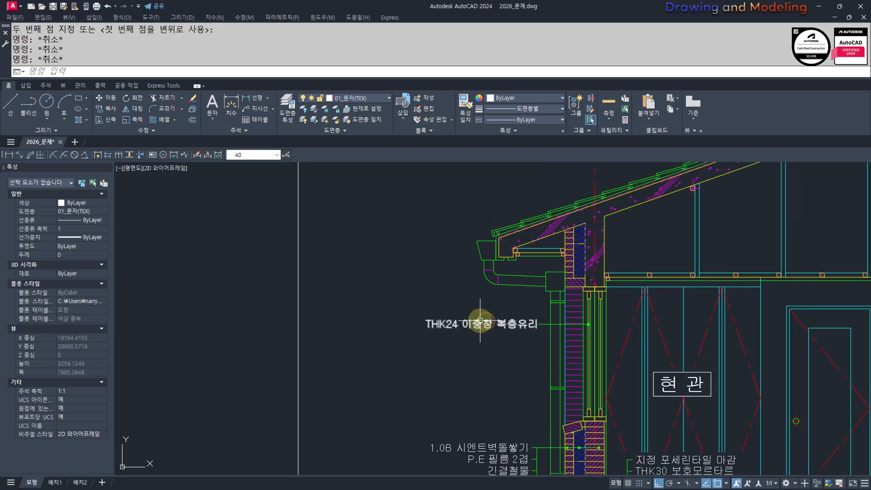
scroll(485, 322, "down", 2)
scroll(484, 322, "down", 4)
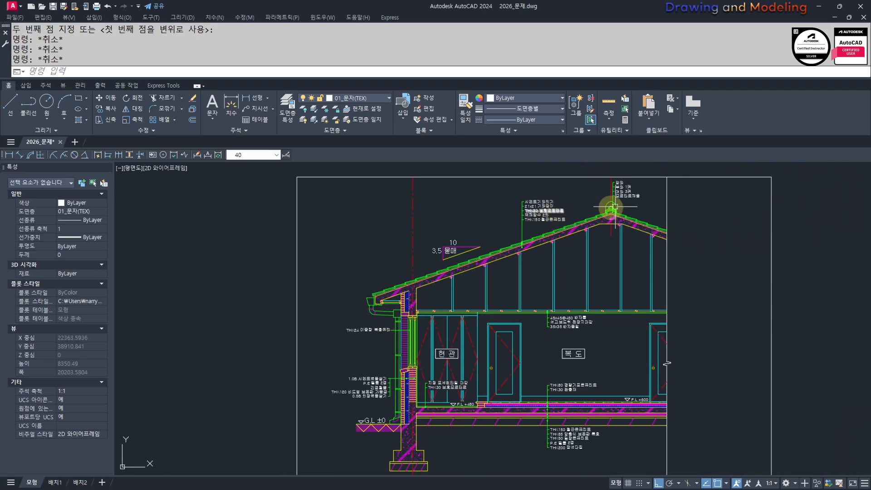
Step: Stretch the four ridge notes with their ticks and the leader's upper end slightly down, away from the drawing border
scroll(614, 207, "up", 7)
scroll(603, 252, "up", 1)
type("s")
key("Return")
left_click(739, 364)
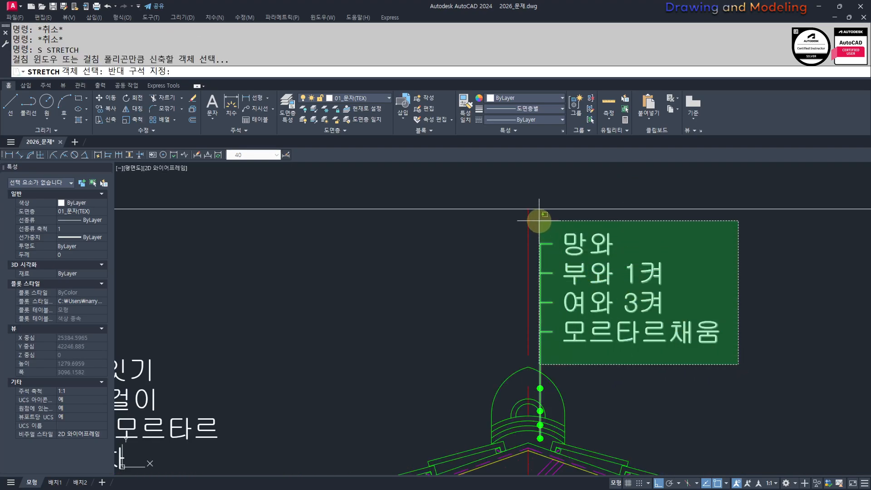
left_click(539, 221)
key("Return")
left_click(747, 247)
left_click(748, 266)
key("Escape")
key("Escape")
Step: Review the outer wall, ground level, floor and ceiling annotations across the section
scroll(495, 290, "down", 6)
middle_click_drag(364, 347, 571, 330)
scroll(575, 332, "down", 2)
middle_click_drag(558, 467, 502, 310)
scroll(372, 367, "up", 4)
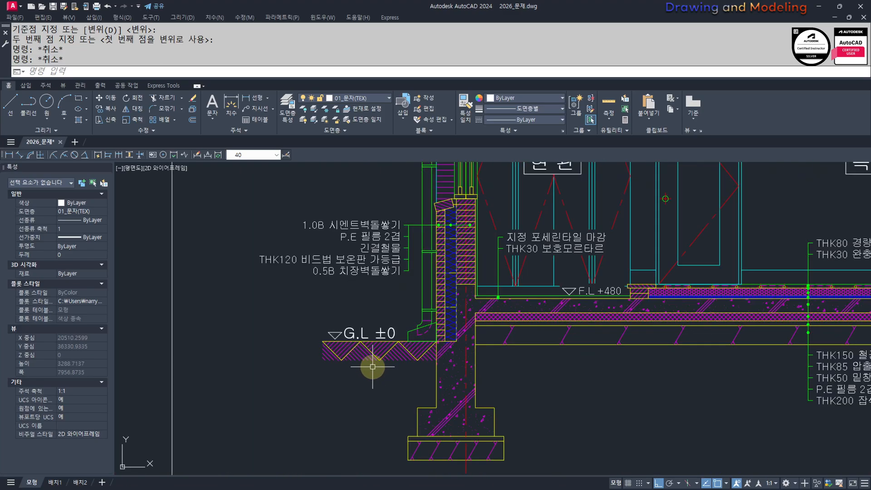
middle_click_drag(372, 366, 352, 368)
scroll(445, 363, "down", 3)
mouse_move(590, 436)
middle_mouse_down()
mouse_move(614, 363)
mouse_move(497, 422)
middle_mouse_up()
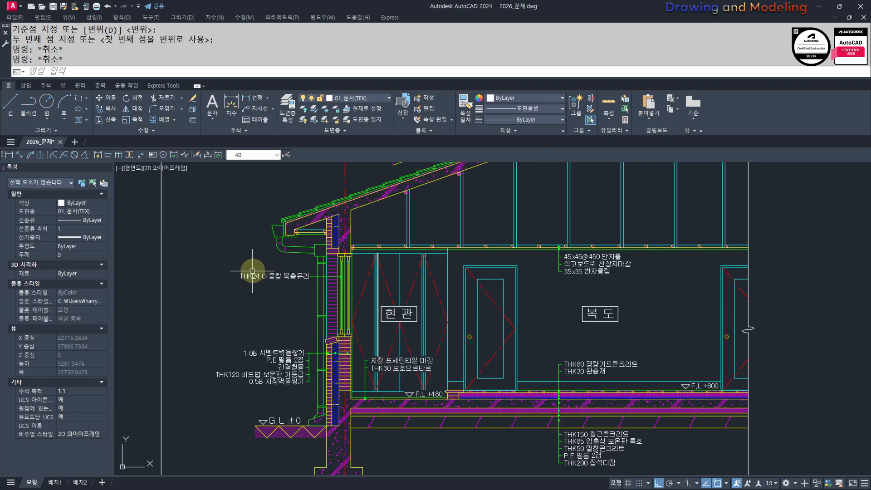
Step: Draw a quick leader from the lowest eaves tile straight up, then 50 horizontally to the left
middle_click_drag(252, 272, 359, 350)
scroll(369, 321, "up", 5)
type("L")
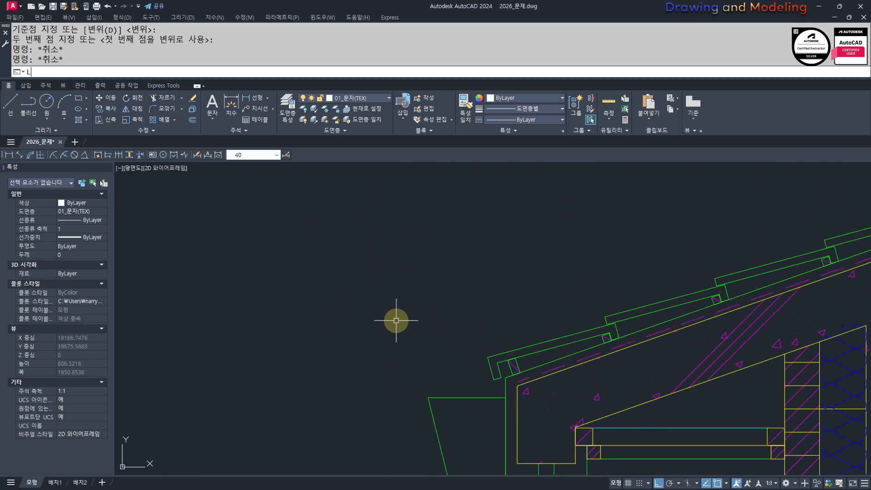
type("E")
key("Return")
scroll(554, 343, "up", 2)
scroll(386, 388, "up", 2)
left_click(447, 370)
scroll(445, 429, "down", 3)
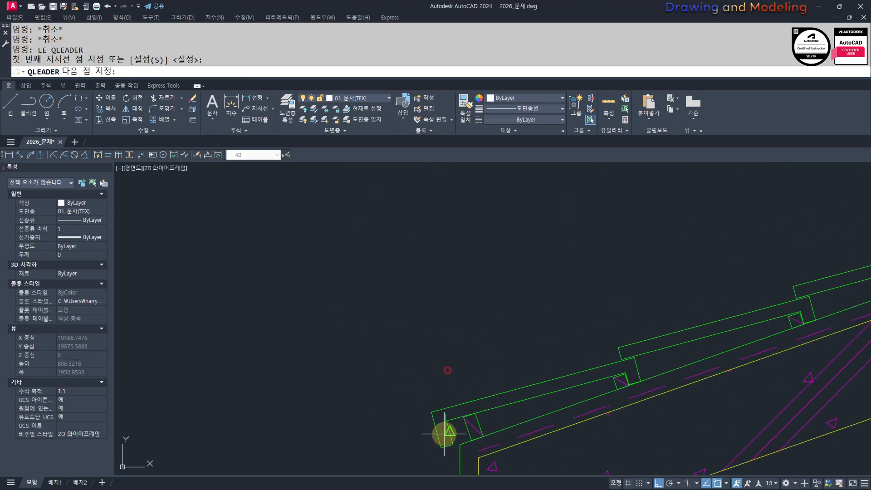
left_click(448, 277)
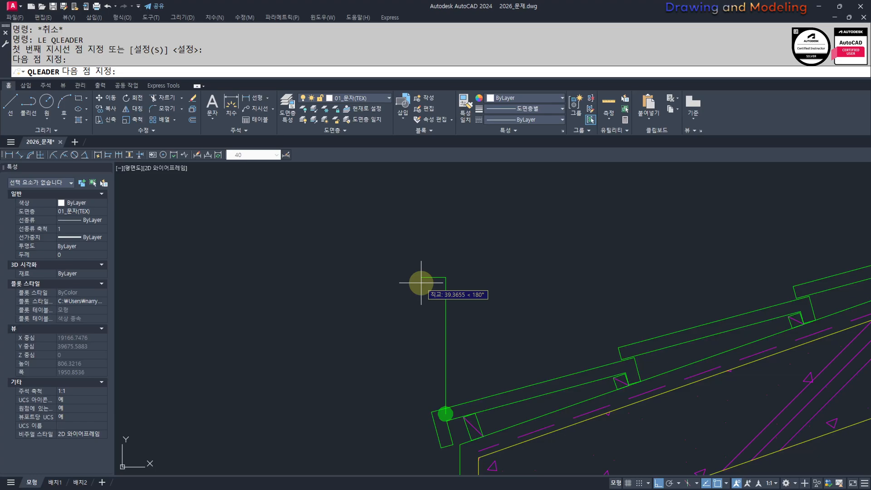
type("50")
key("Return")
Step: Label the eaves tile leader with the note 내림새기와
key("Return")
key("Return")
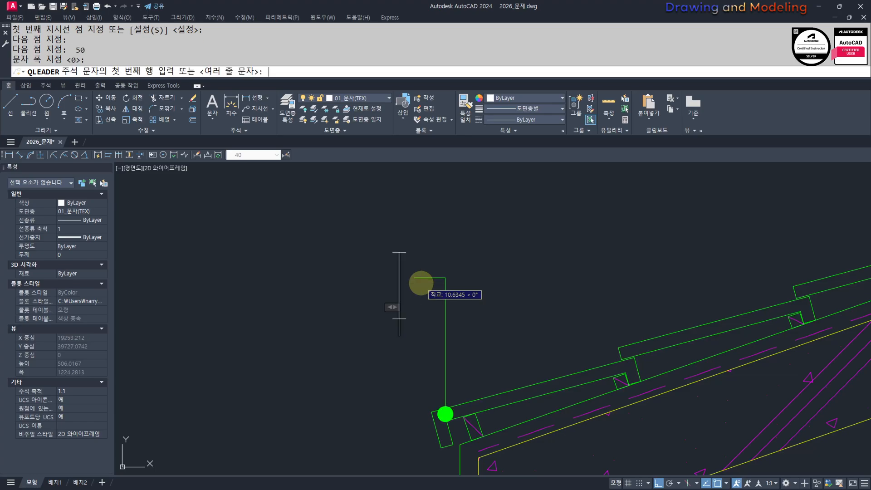
type("내림새기와")
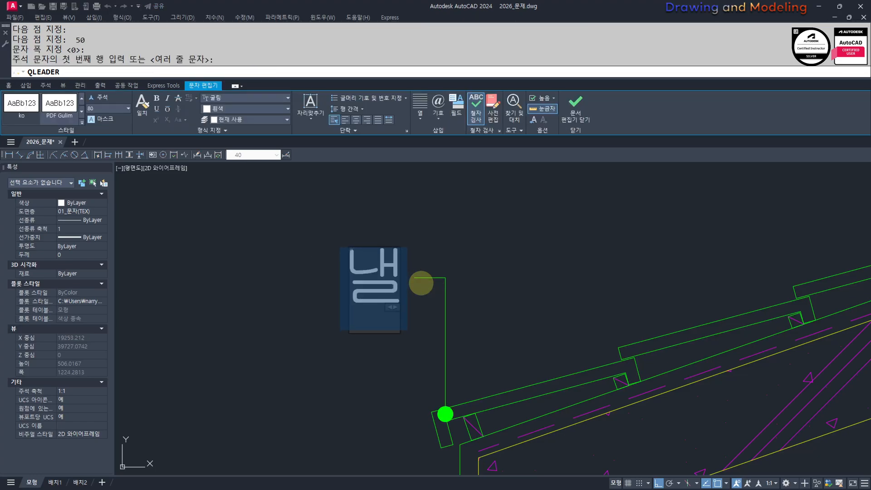
left_click(420, 282)
scroll(421, 282, "down", 3)
middle_click_drag(407, 340, 457, 295)
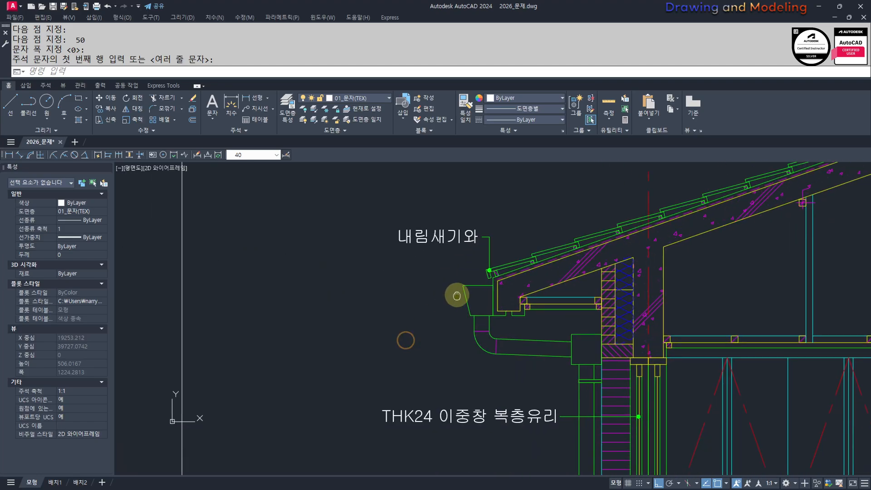
Step: Add a horizontal leader from inside the eaves gutter out to the left with the note 처마홈통
scroll(462, 301, "up", 2)
key("space")
left_click(506, 286)
left_click(425, 285)
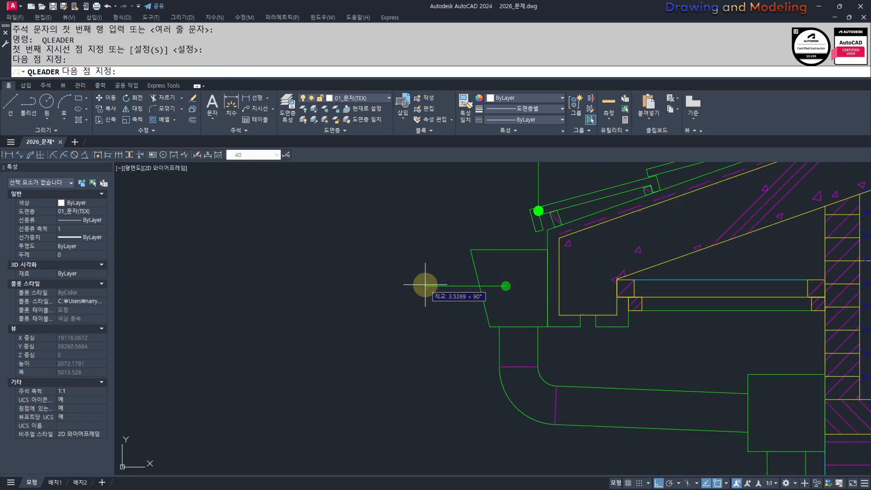
key("Return")
key("Return")
key("Return")
type("처")
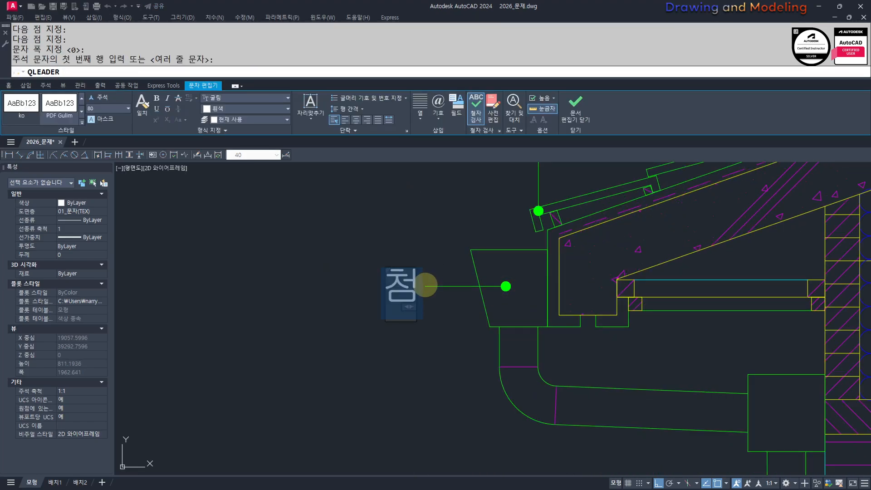
type("마홈통")
left_click(425, 285)
Step: Draw a leader from the downpipe's collector box obliquely down to the left, ending in a 50 horizontal segment
key("space")
scroll(628, 336, "down", 2)
middle_click_drag(602, 334, 543, 297)
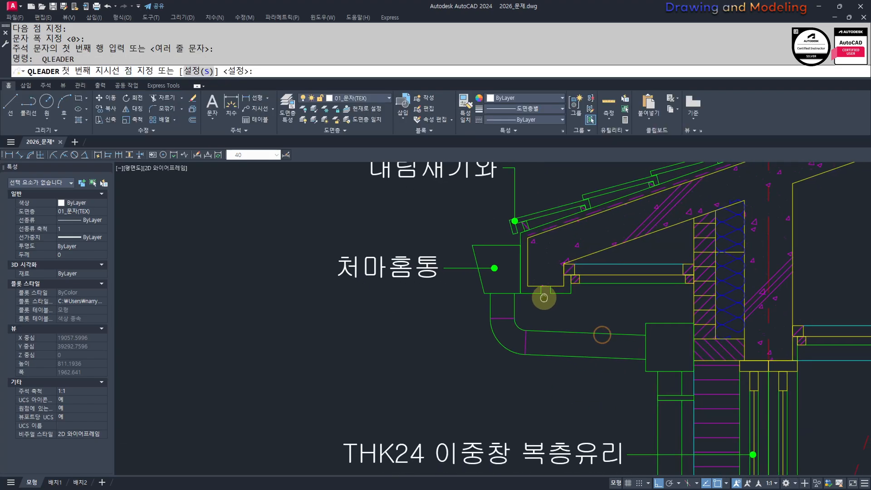
scroll(647, 325, "up", 2)
left_click(677, 352)
key("F8")
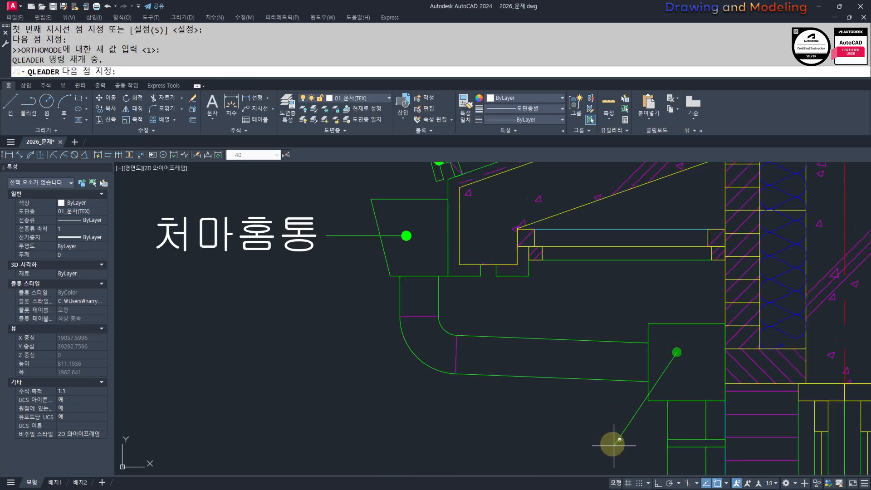
left_click(631, 444)
key("F8")
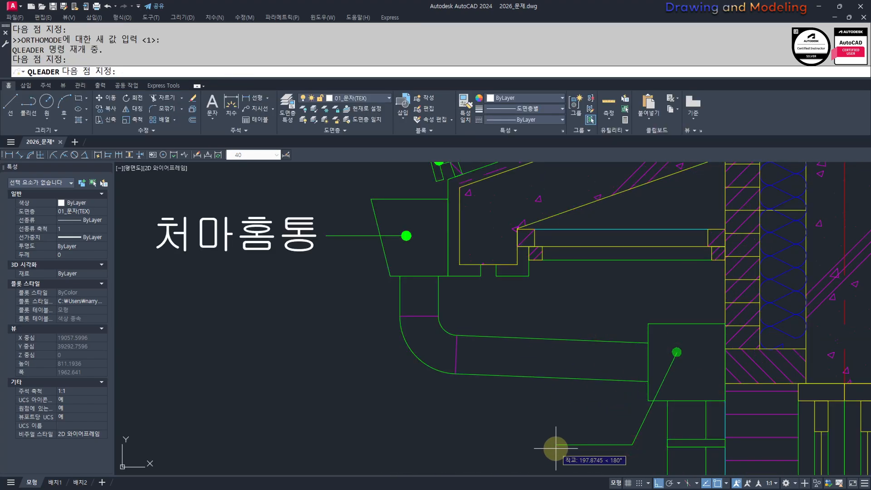
type("50")
key("Return")
Step: Label the collector box leader with the note 모임홈통
key("Return")
key("Return")
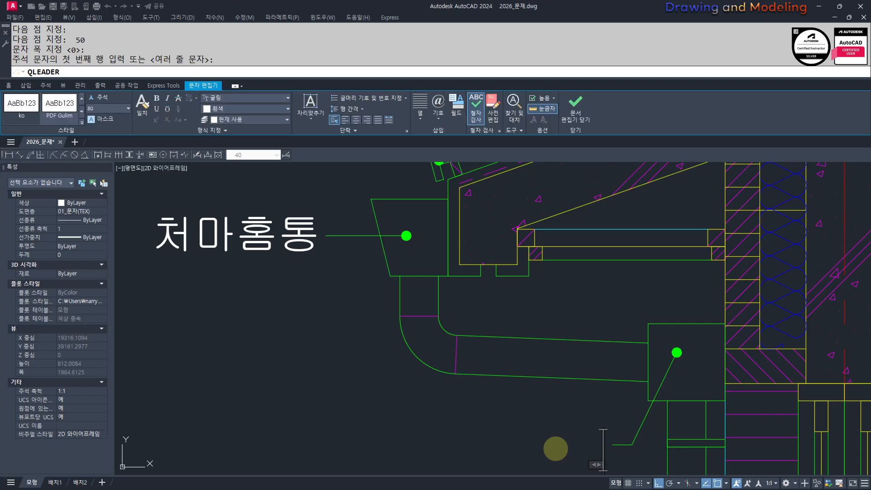
type("ㄱ")
key("BackSpace")
type("깔")
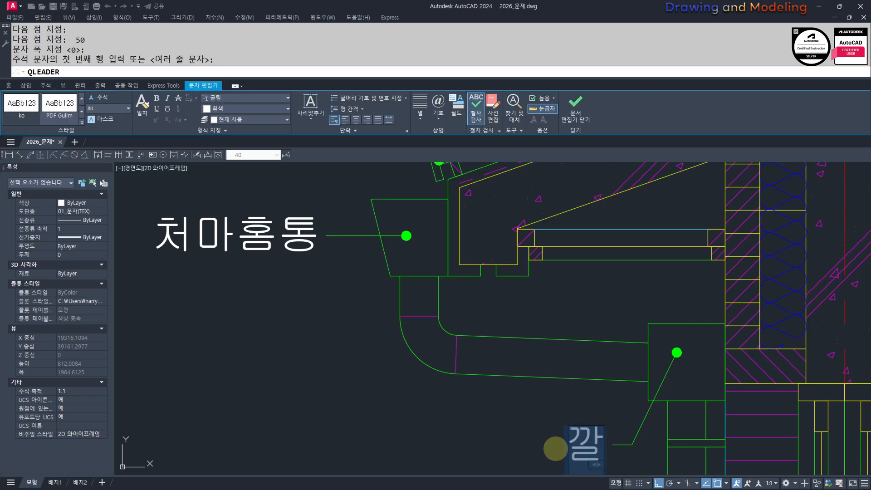
key("BackSpace")
key("BackSpace")
key("BackSpace")
type("모임호")
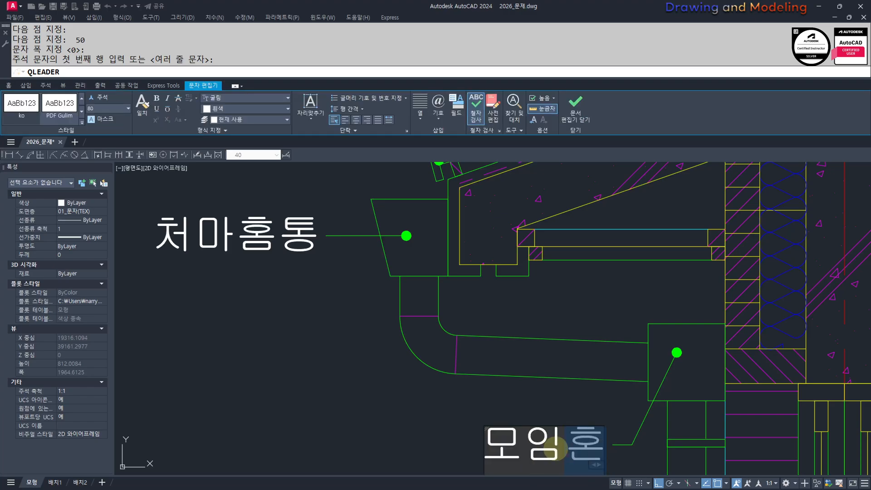
type("통")
key("Escape")
key("Escape")
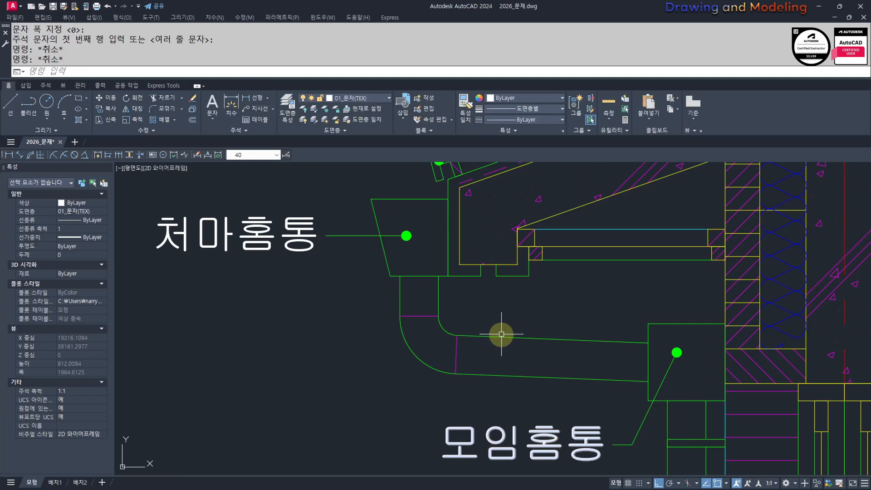
Step: Draw a horizontal leader from inside the vertical downpipe to the left, below the window glass note
scroll(458, 295, "down", 4)
middle_click_drag(433, 293, 499, 281)
middle_click_drag(519, 346, 507, 284)
key("space")
scroll(543, 307, "up", 4)
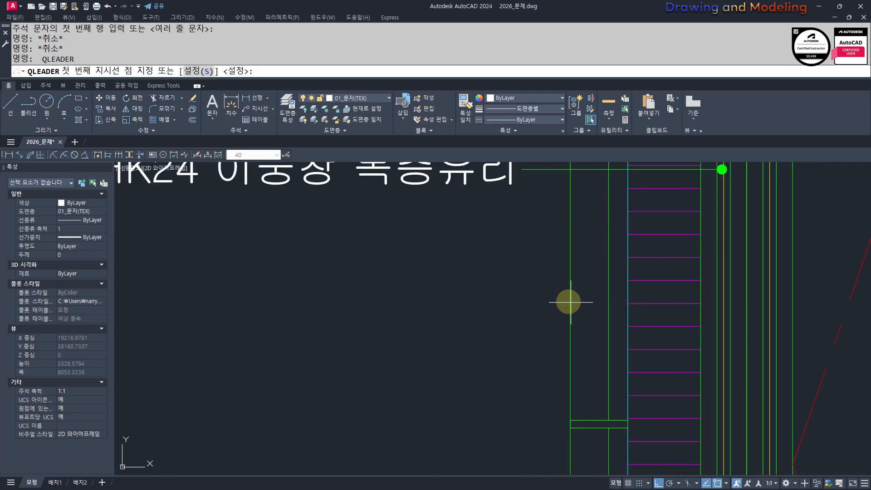
left_click(593, 321)
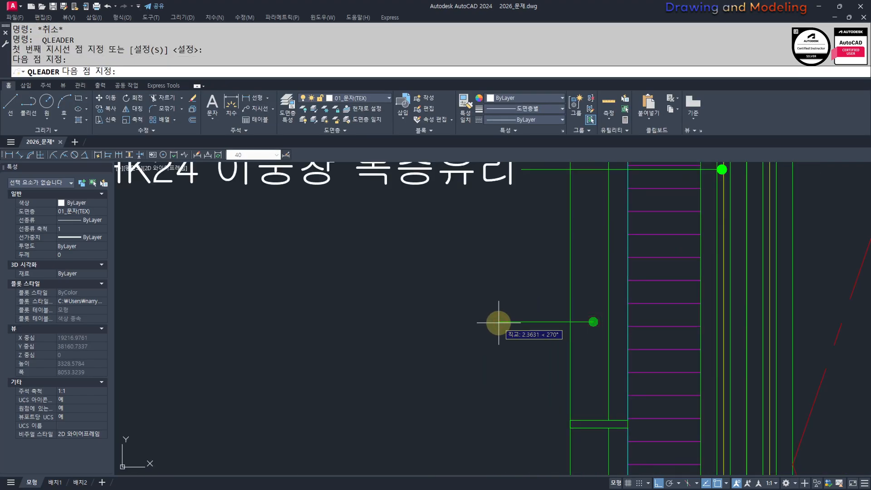
left_click(498, 322)
key("Return")
key("Return")
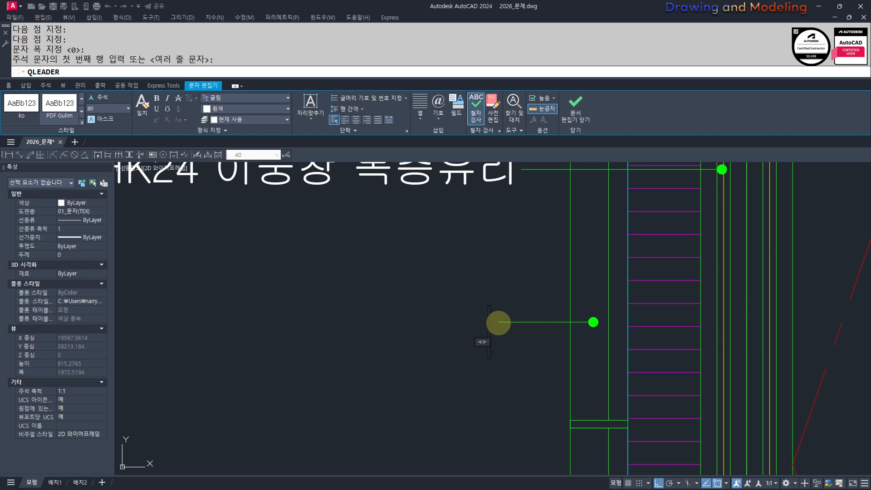
type("ㄱㄱ ㄱㄱ")
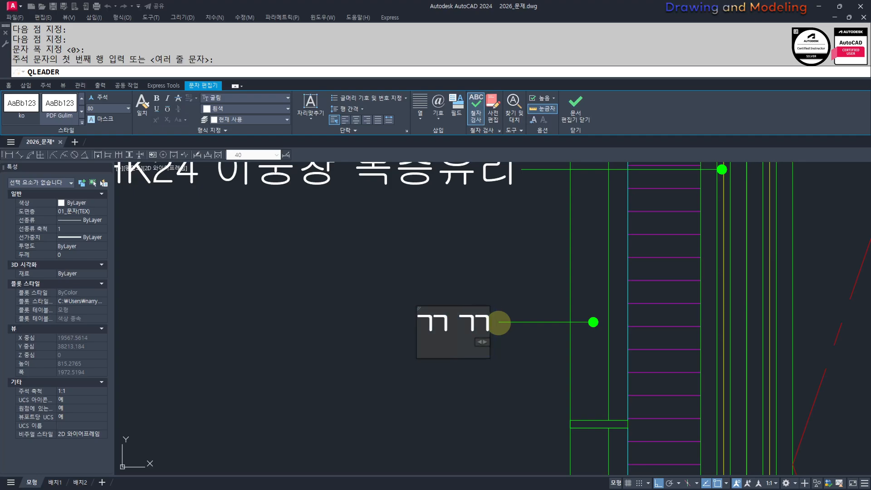
key("Hangul_Hanja")
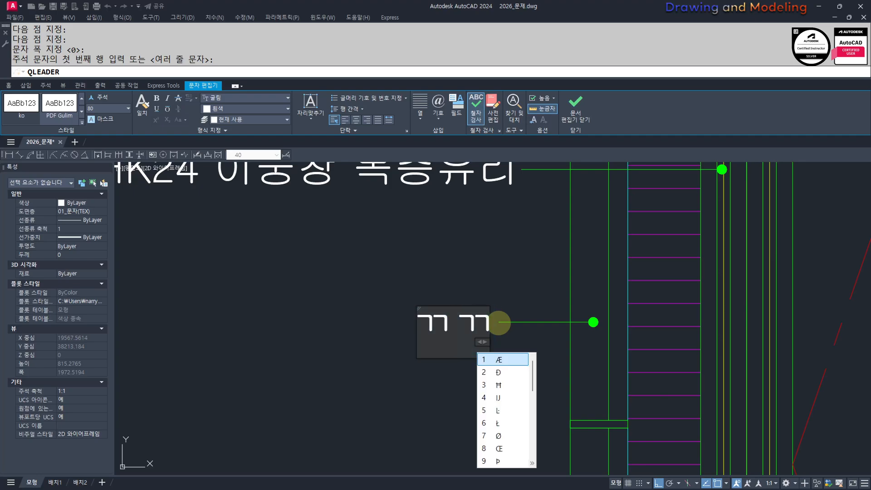
key("Escape")
key("BackSpace")
key("BackSpace")
key("BackSpace")
key("BackSpace")
key("BackSpace")
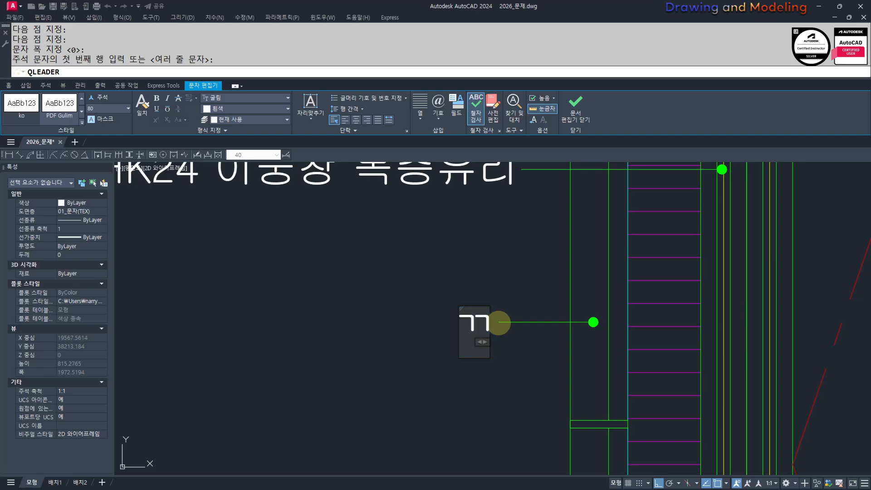
Step: Label the downpipe leader with the note Ø100 선홈통, including the diameter symbol
type("ㄱㄱ")
key("Hangul_Hanja")
type("7")
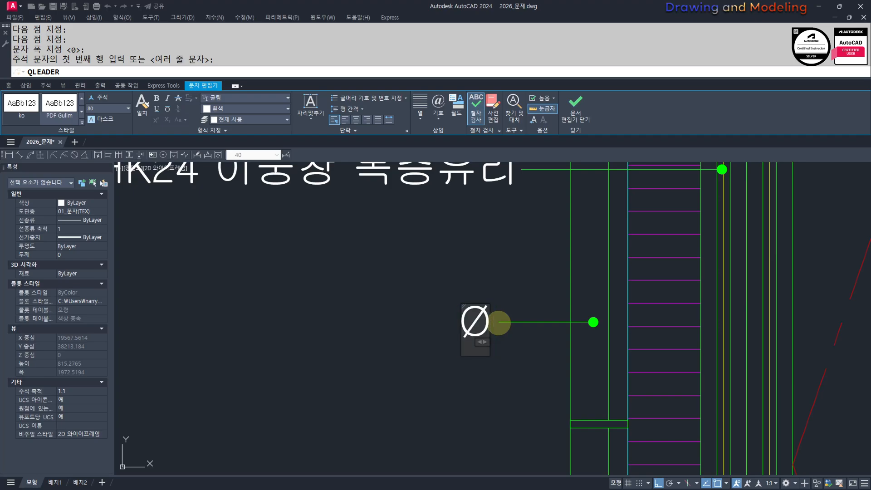
type("100")
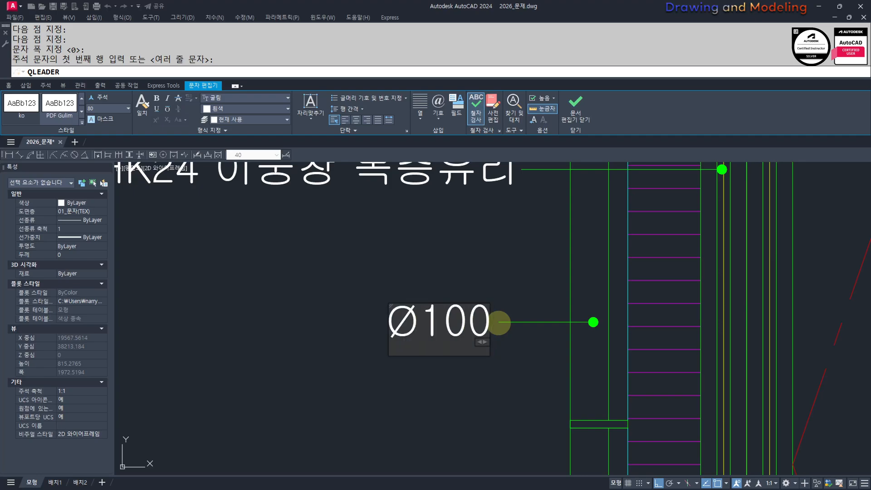
type(" TJS")
key("BackSpace")
key("BackSpace")
key("BackSpace")
type("선")
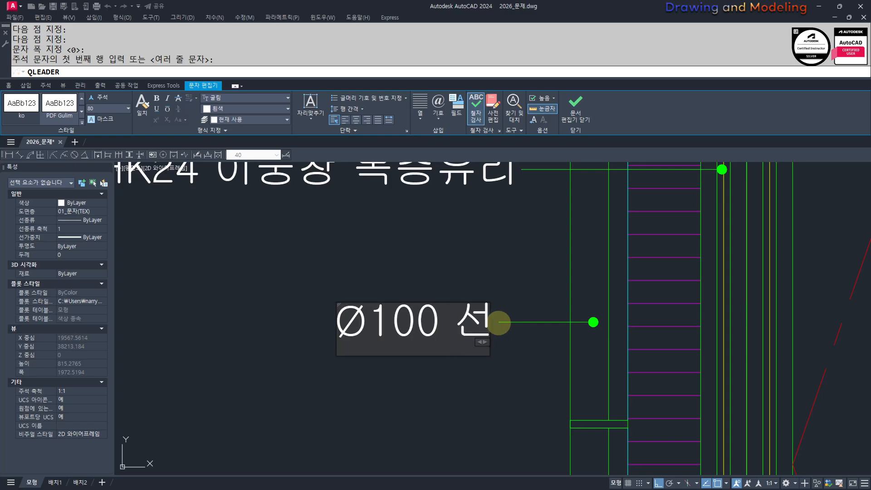
type("홍")
type("통")
key("Escape")
key("Escape")
key("Escape")
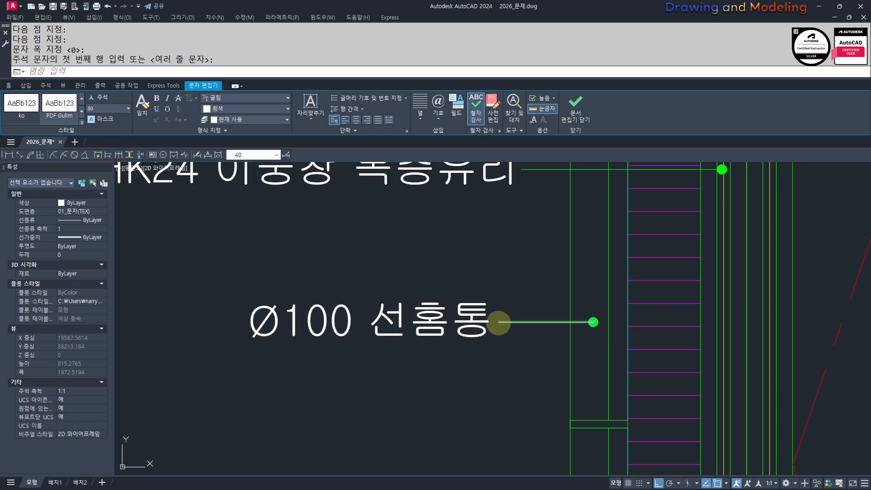
Step: Add a horizontal leader from the downpipe's bracket below the Ø100 note, labelled 홈통걸이쇠
key("space")
scroll(538, 341, "down", 2)
scroll(537, 341, "up", 8)
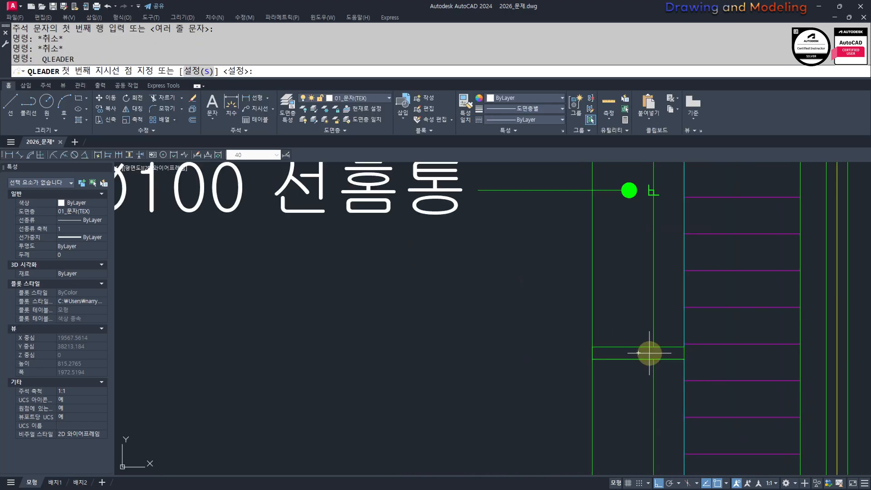
left_click(643, 350)
scroll(767, 383, "down", 8)
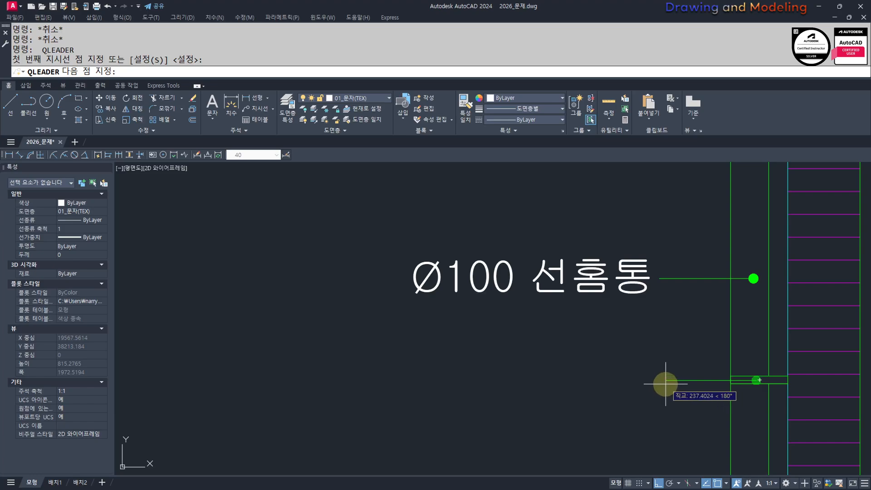
left_click(665, 383)
key("Return")
key("Return")
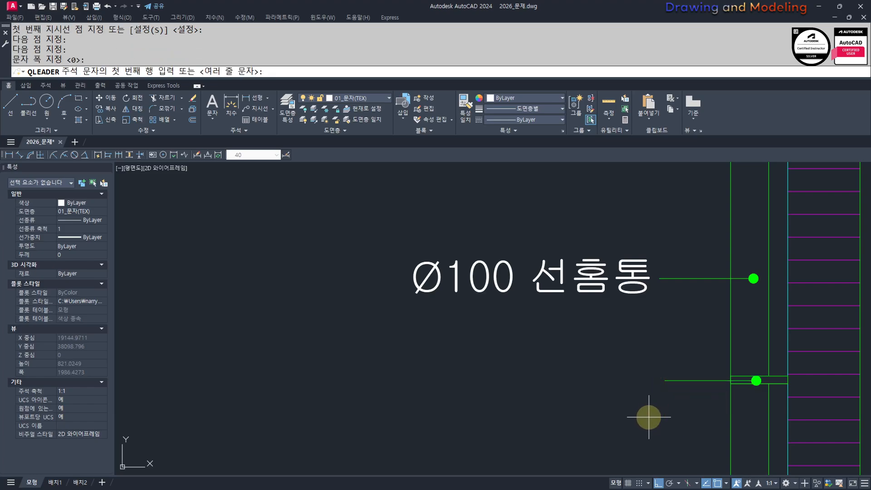
key("Return")
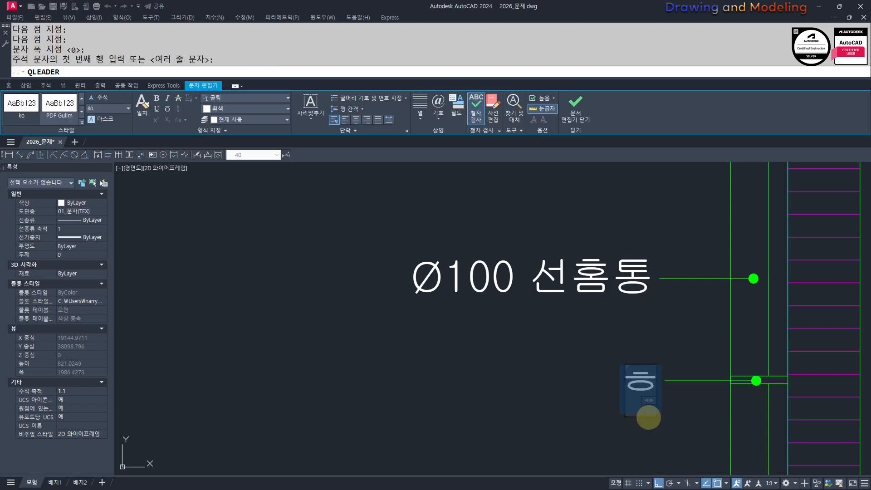
type("홈통걸이쇠")
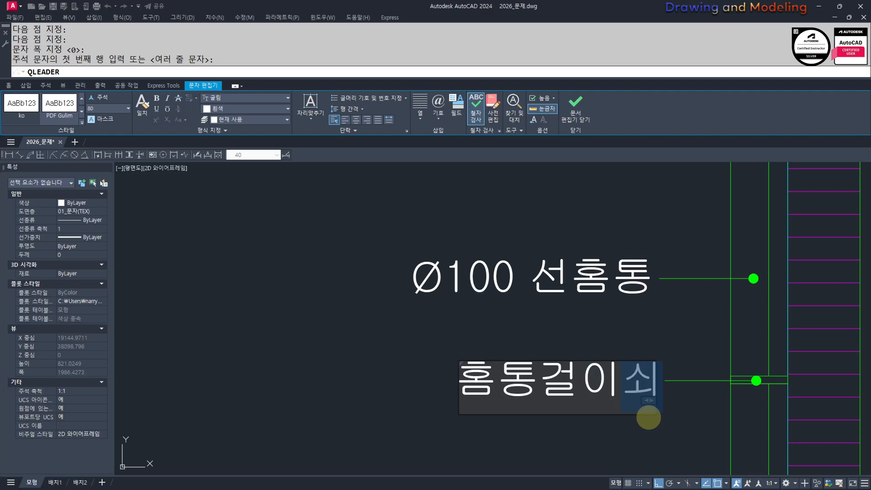
key("Escape")
key("Escape")
Step: Review the gutter and downpipe notes along the outer wall and the underside of the eaves
scroll(581, 334, "down", 2)
scroll(581, 335, "down", 5)
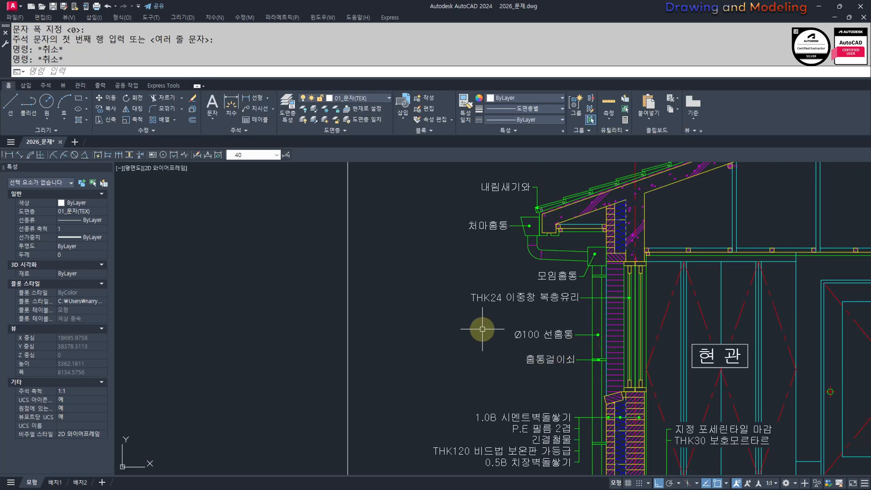
scroll(482, 329, "down", 2)
middle_click_drag(489, 334, 526, 311)
scroll(561, 272, "up", 3)
scroll(552, 299, "up", 3)
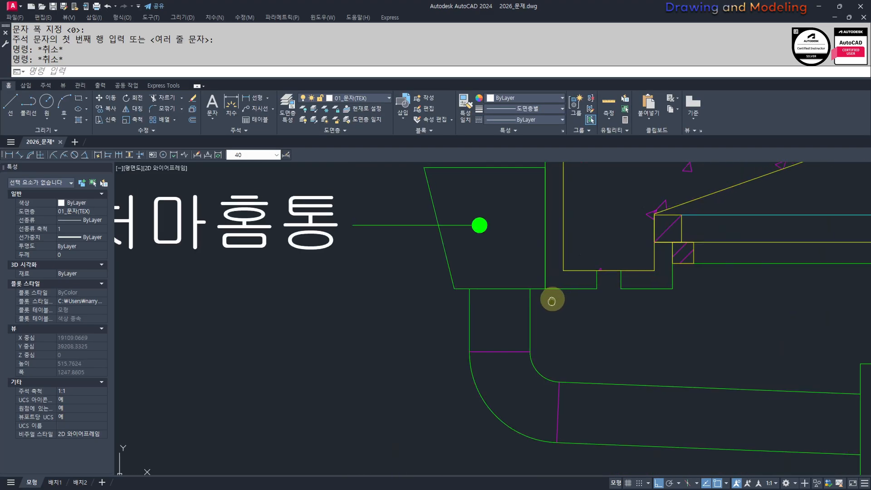
scroll(399, 307, "down", 4)
scroll(396, 281, "up", 2)
scroll(578, 324, "up", 3)
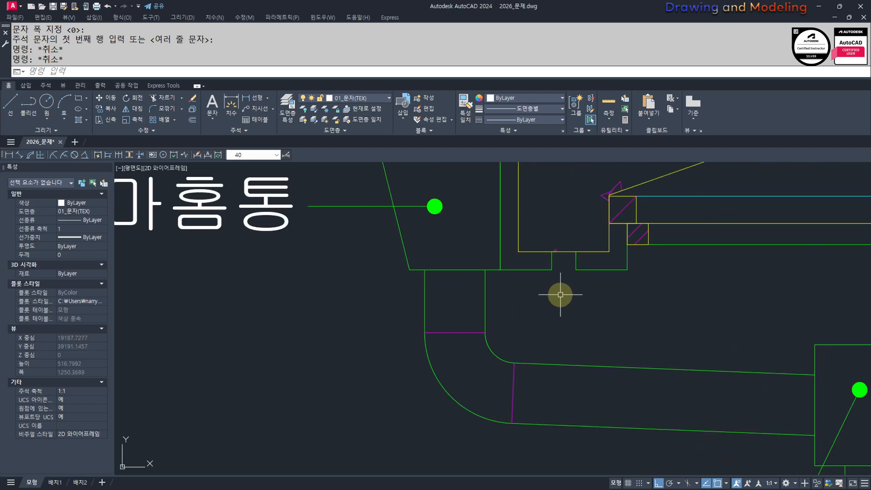
Step: Draw a leader from the drip groove under the eaves slab diagonally down to the left, ending in a 50-long horizontal segment
middle_click_drag(514, 260, 550, 290)
scroll(605, 313, "up", 4)
key("space")
left_click(589, 257)
scroll(589, 316, "down", 6)
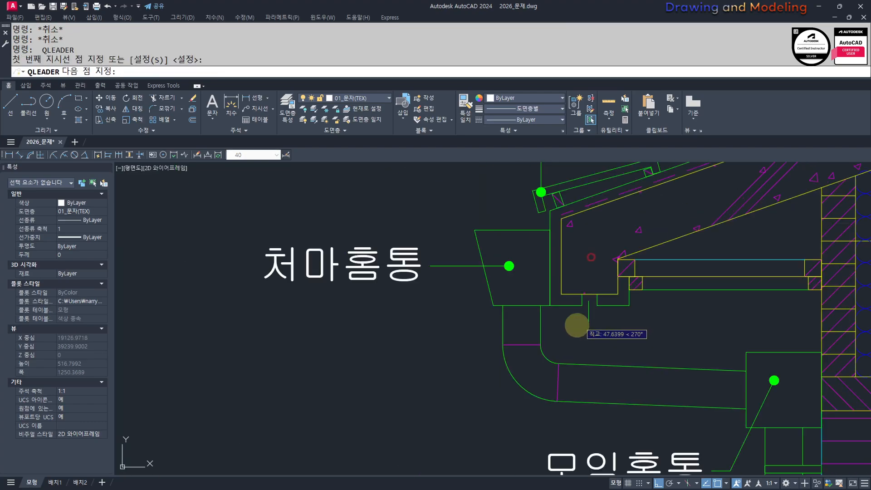
middle_click_drag(470, 358, 560, 332)
key("F8")
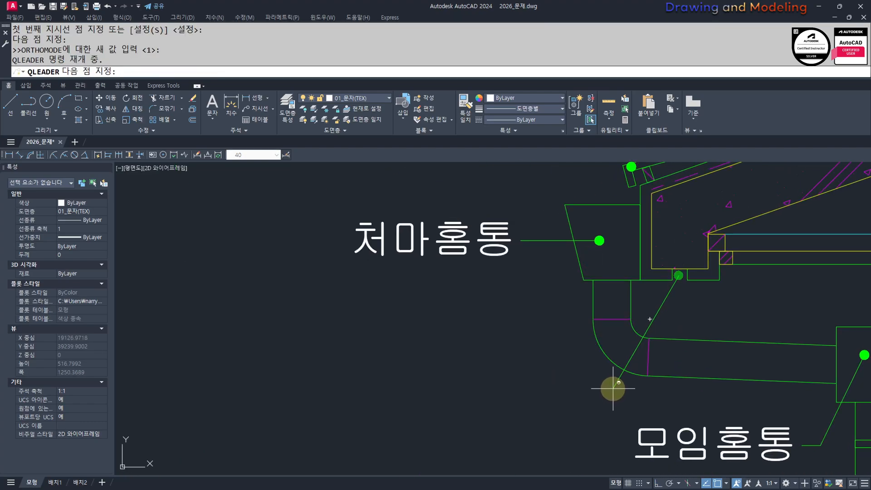
left_click(610, 393)
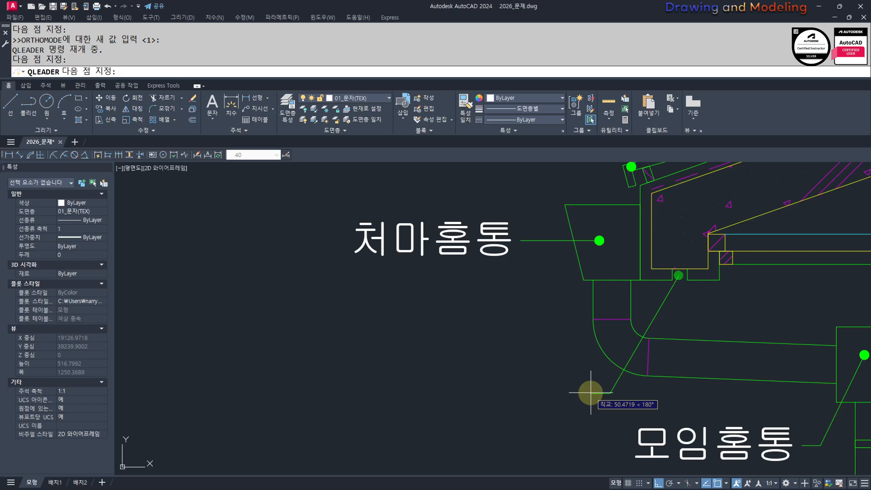
key("Return")
Step: Label the drip groove leader with the note 물끊기홈
key("Return")
key("Return")
type("물끊ㄱ")
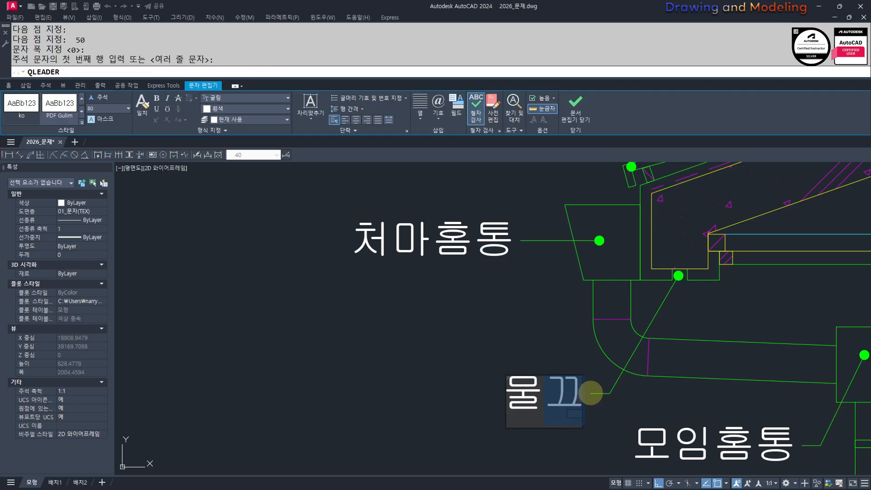
type("ㅣ홈")
key("BackSpace")
key("BackSpace")
key("BackSpace")
key("BackSpace")
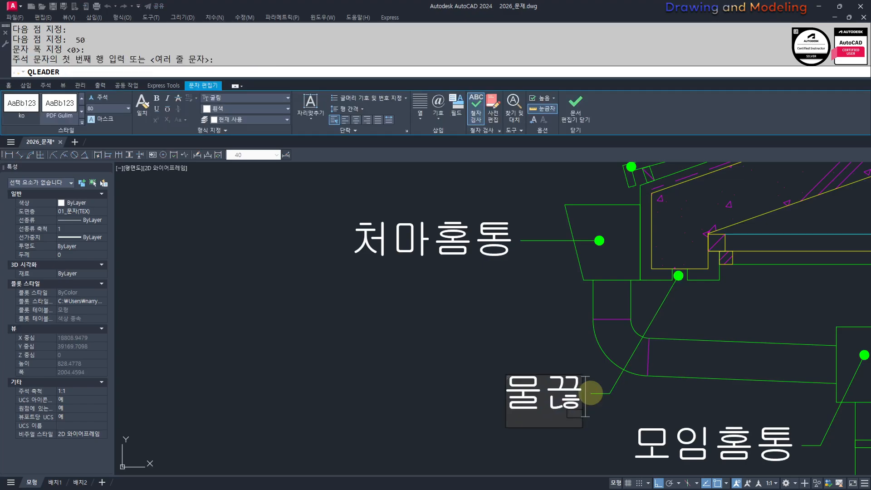
type("기홈")
key("Escape")
key("Escape")
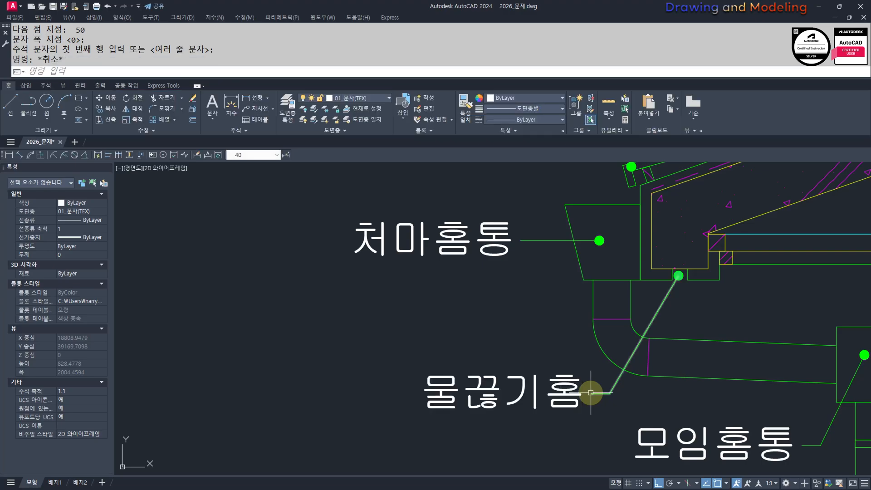
Step: Review the gutter, wall and roof notes across the whole section and the underside of the roof slab
scroll(550, 355, "down", 6)
scroll(428, 370, "down", 3)
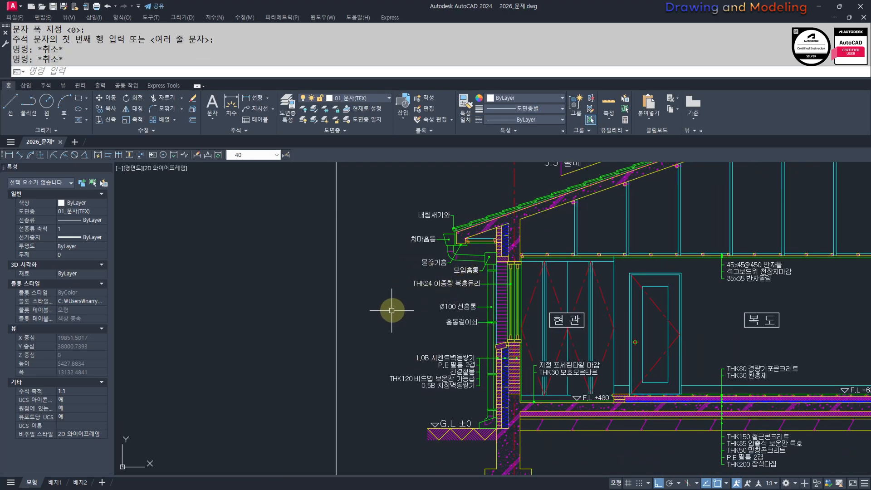
scroll(399, 282, "up", 3)
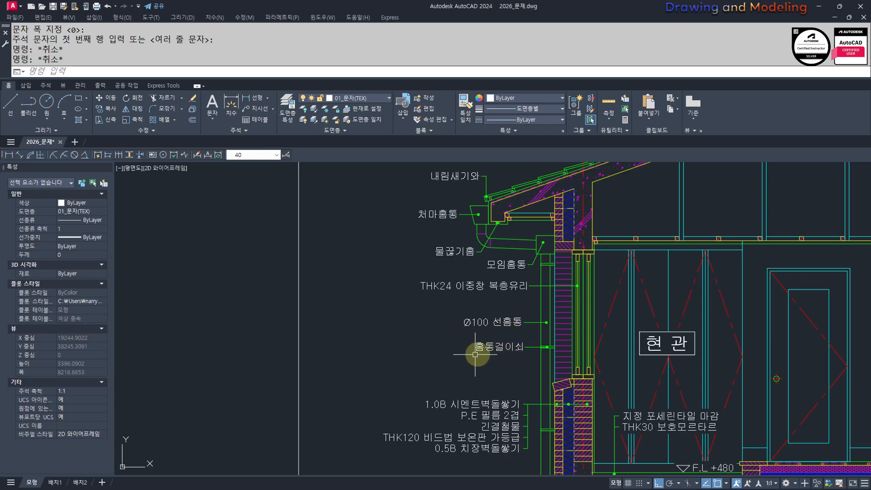
scroll(453, 323, "down", 4)
middle_click_drag(354, 358, 314, 343)
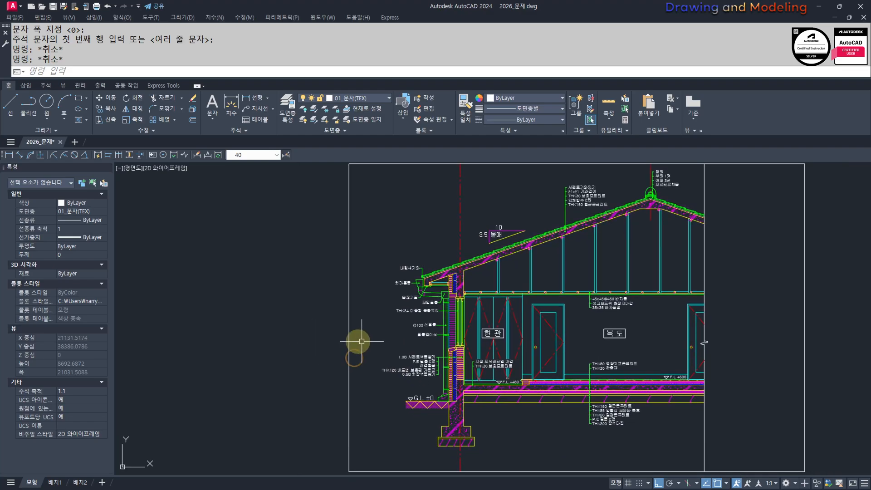
middle_click_drag(430, 321, 400, 321)
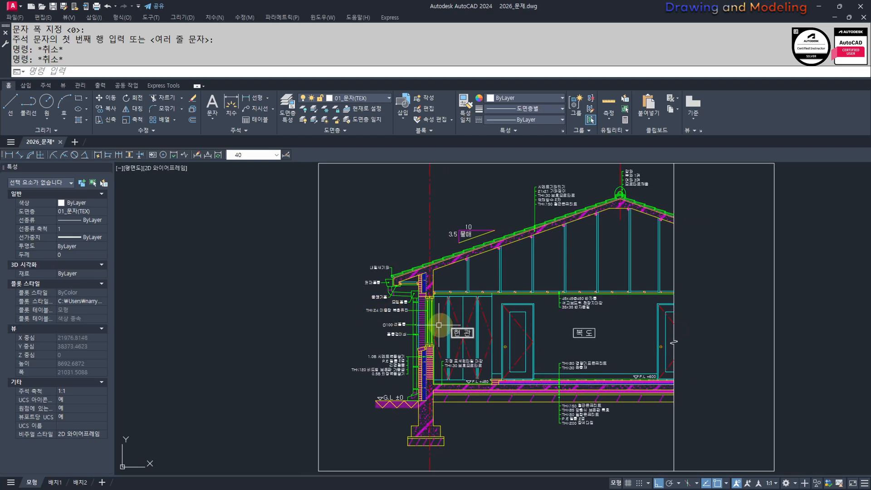
middle_click_drag(557, 346, 529, 346)
mouse_move(498, 269)
middle_mouse_down()
mouse_move(505, 312)
mouse_move(521, 333)
middle_mouse_up()
scroll(506, 311, "up", 2)
scroll(506, 328, "up", 2)
middle_click_drag(452, 356, 425, 374)
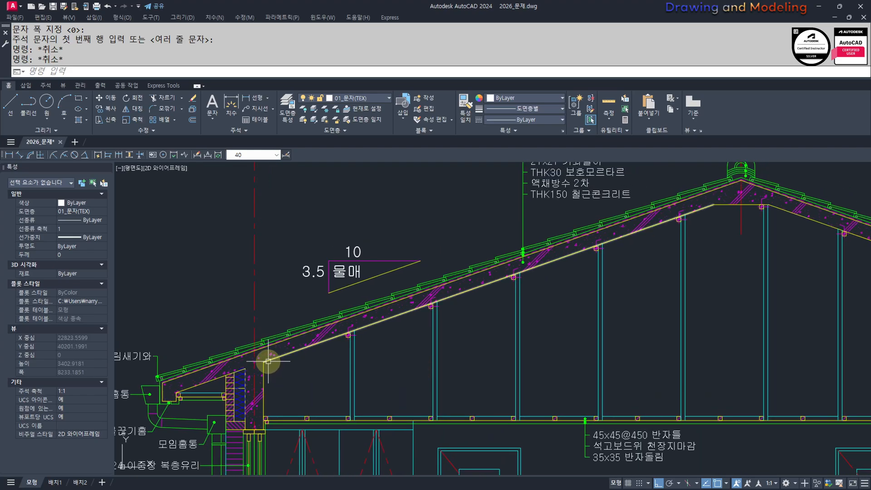
left_click(268, 361)
left_click(263, 371)
mouse_move(672, 275)
middle_mouse_down()
mouse_move(655, 292)
mouse_move(505, 325)
mouse_move(584, 313)
middle_mouse_up()
left_click(627, 264)
scroll(572, 324, "down", 4)
key("space")
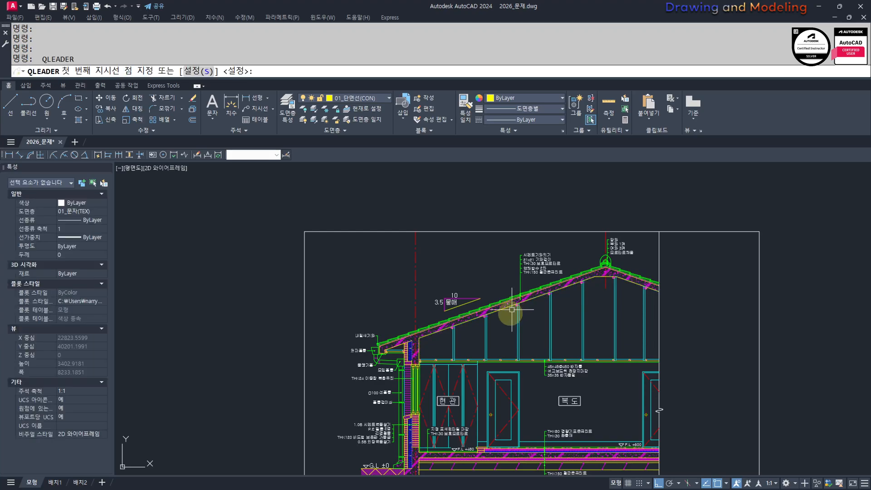
key("Escape")
key("Escape")
type("ㅐ")
key("space")
type("18")
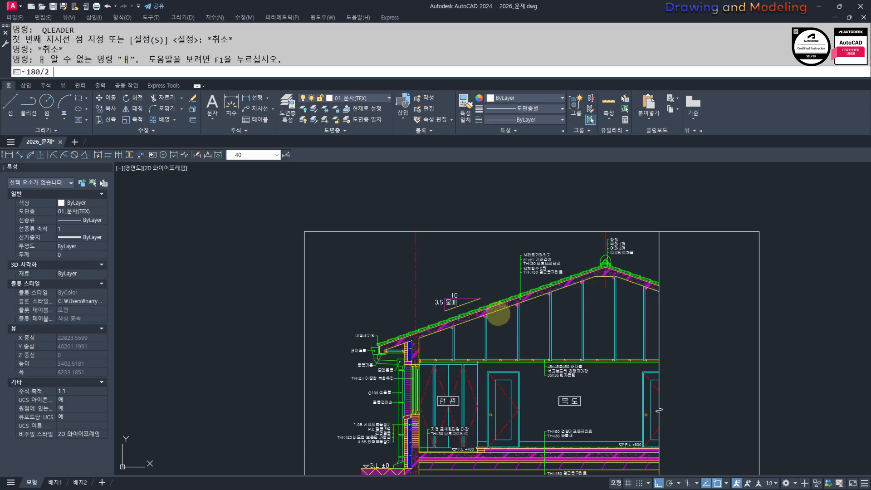
type("0/2")
key("Return")
key("Escape")
key("Escape")
type("ㅐ")
key("space")
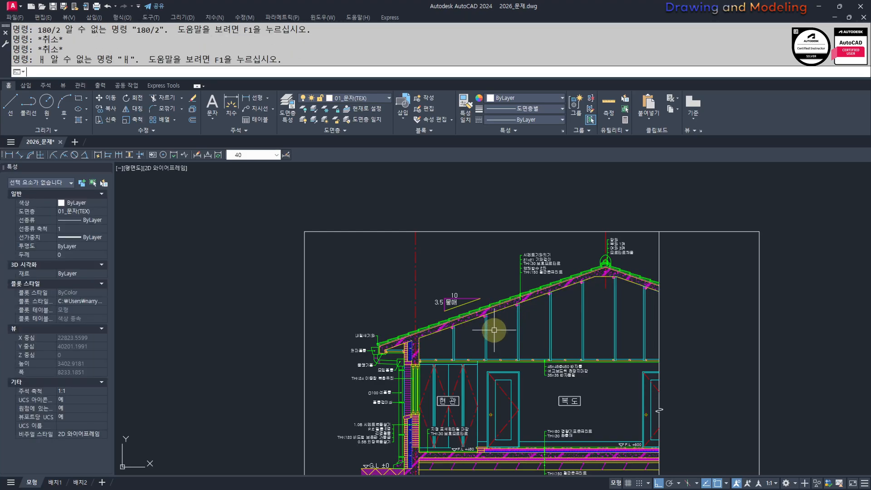
key("Escape")
key("Escape")
Step: Offset the sloping underside line of the roof slab inward by 180/2
type("O")
key("space")
type("180")
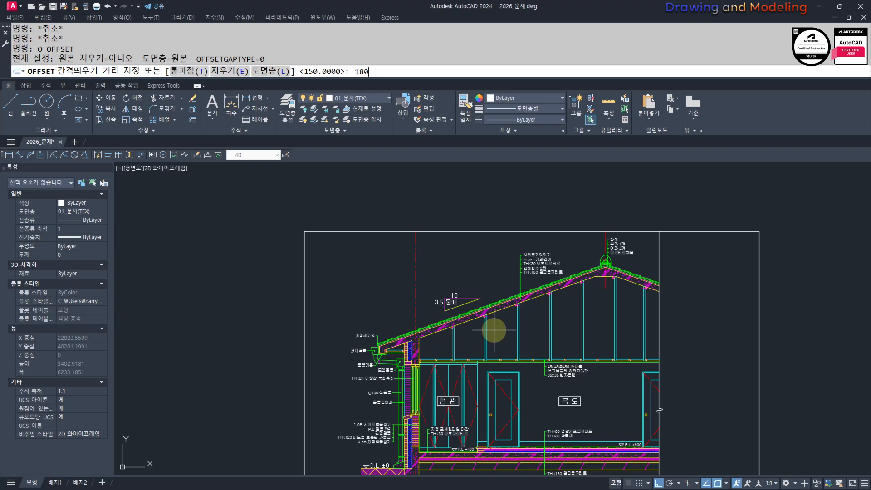
type("/2")
key("Return")
scroll(499, 313, "up", 4)
left_click(501, 295)
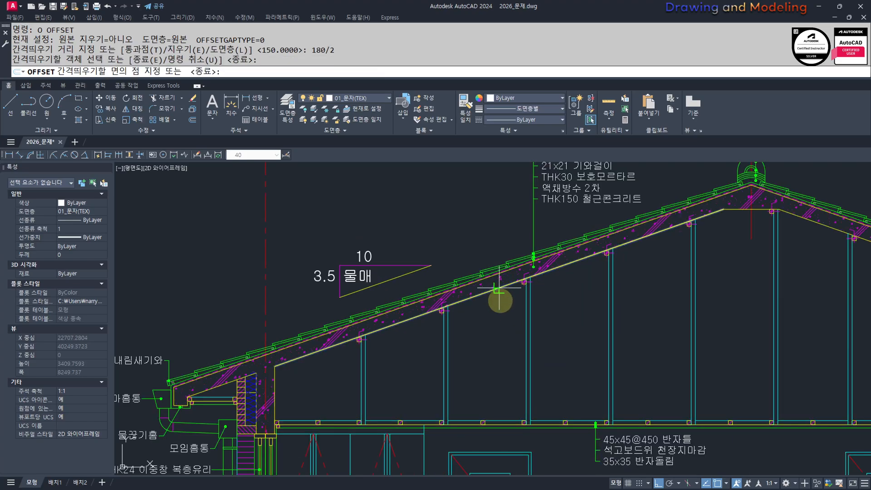
left_click(500, 320)
key("Escape")
key("Escape")
middle_click_drag(320, 363, 372, 358)
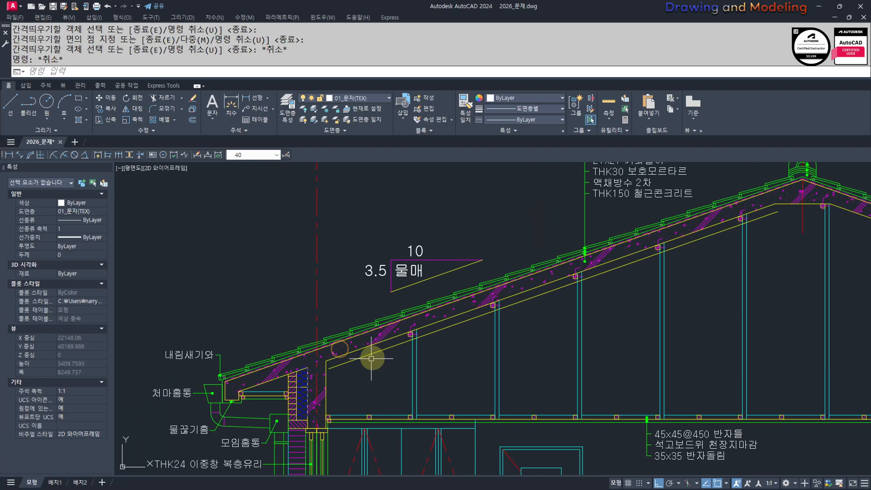
Step: Erase the offset line below the sloping roof slab
key("Escape")
key("Escape")
key("Escape")
left_click(334, 367)
type("E")
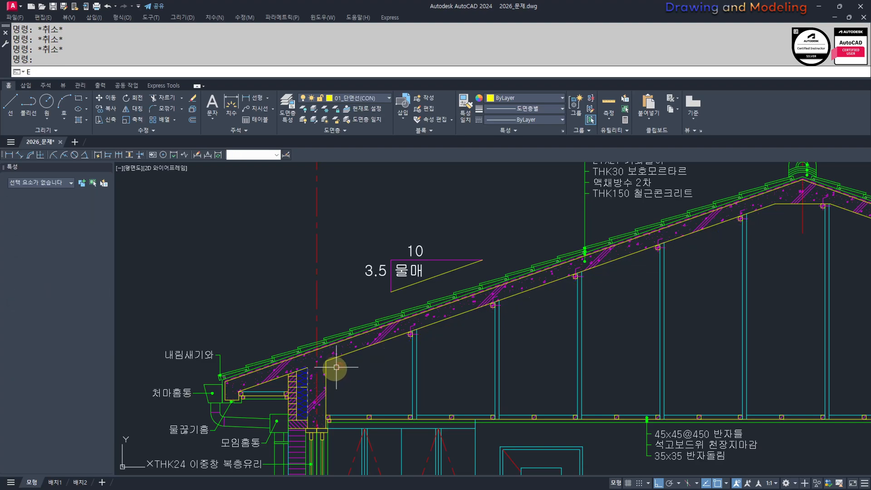
key("space")
type("F")
key("space")
key("Escape")
key("Escape")
Step: Join the inner wall line, both sloping slab underside lines and the flat line under the ridge into one polyline
left_click(326, 366)
left_click(330, 359)
scroll(426, 350, "down", 2)
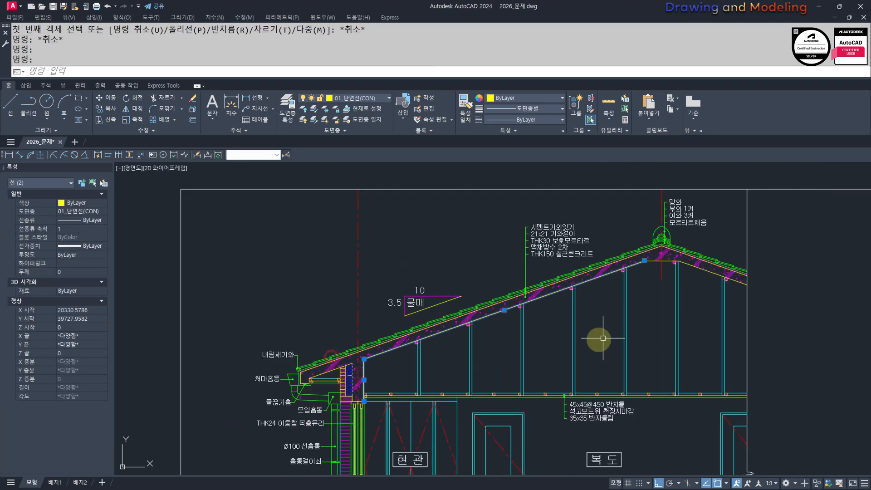
scroll(521, 299, "up", 4)
middle_click_drag(628, 326, 571, 347)
left_click(492, 286)
left_click(582, 296)
scroll(490, 351, "down", 6)
type("J")
key("space")
key("Escape")
key("Escape")
scroll(410, 383, "up", 2)
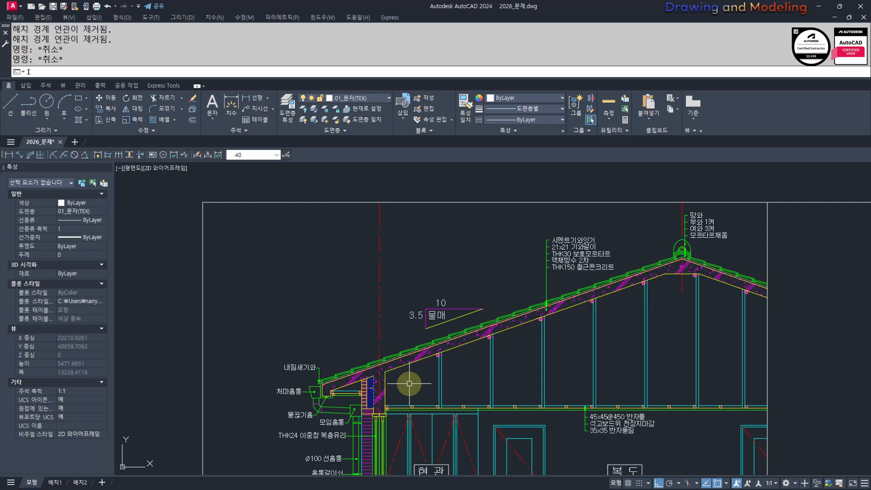
Step: Offset the joined wall and roof slab underside polyline inward by 180/2
type("O")
key("space")
type("180")
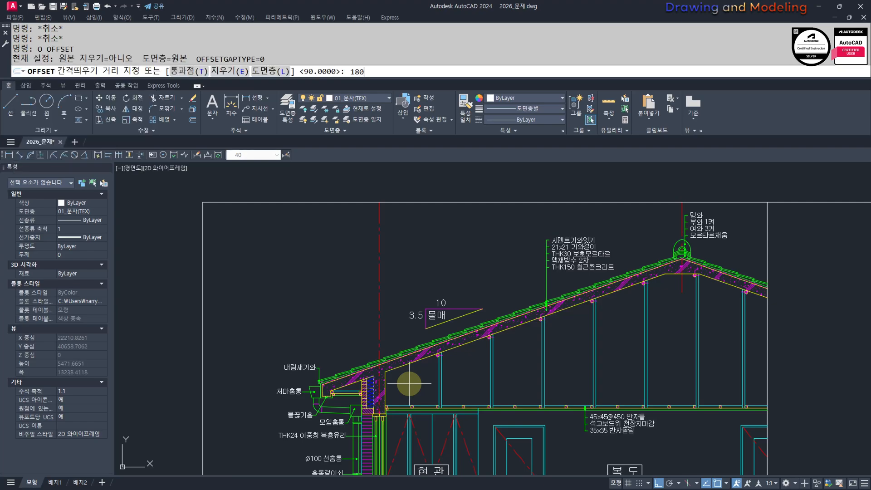
type("/2")
key("space")
left_click(449, 357)
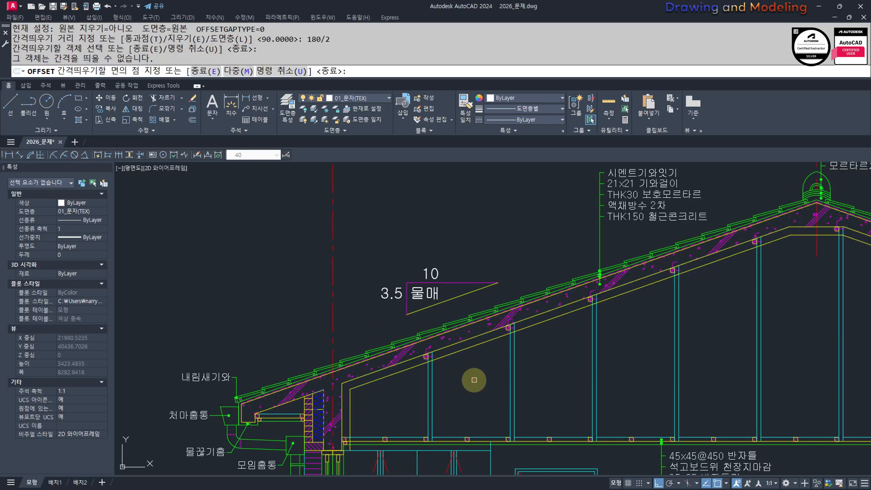
key("Escape")
Step: Trim the lower end of the offset polyline at the top of the ceiling framing beside the wall
scroll(456, 369, "up", 8)
type("TR")
key("space")
scroll(465, 377, "up", 2)
left_click(466, 384)
left_click(424, 366)
key("space")
left_click(405, 379)
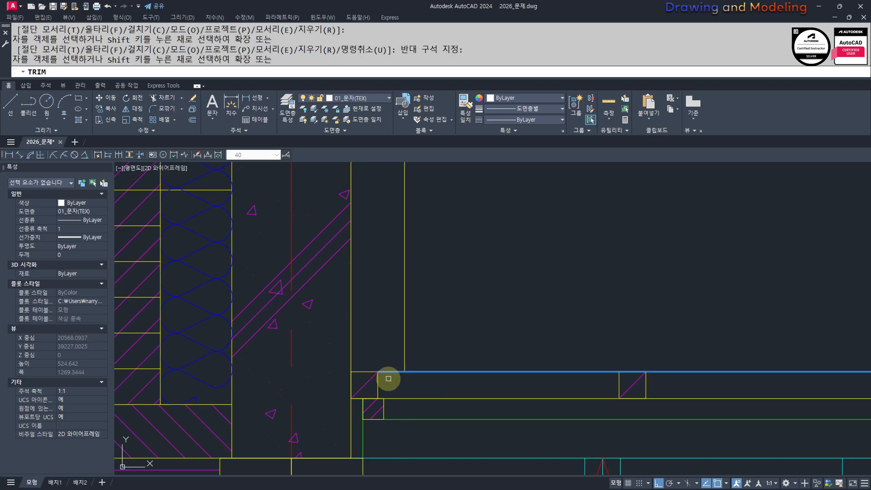
key("Escape")
key("Escape")
scroll(422, 372, "down", 6)
left_click(448, 332)
left_click(411, 313)
left_click(401, 311)
left_click(387, 307)
key("Escape")
key("Escape")
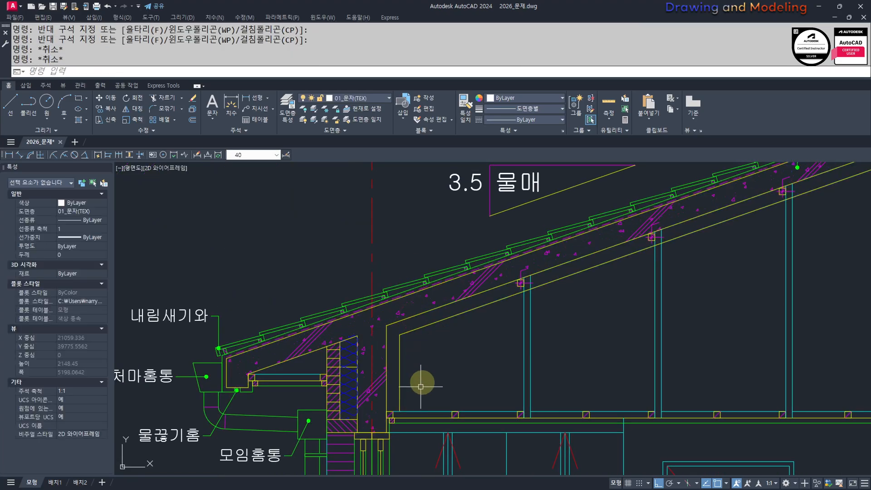
Step: Match the offset polyline to the wall insulation's properties and set its linetype scale to 0.9
middle_click_drag(420, 386, 443, 353)
type("MA")
key("space")
left_click(371, 350)
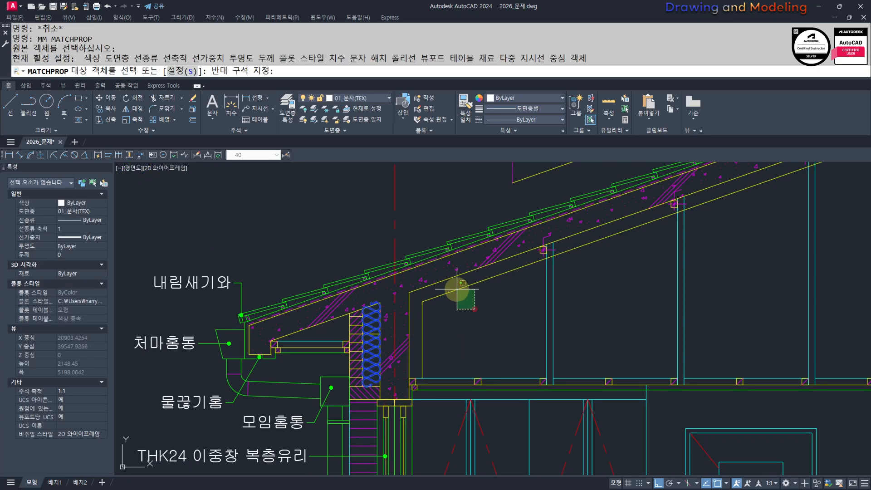
left_click(453, 291)
left_click(452, 296)
key("Escape")
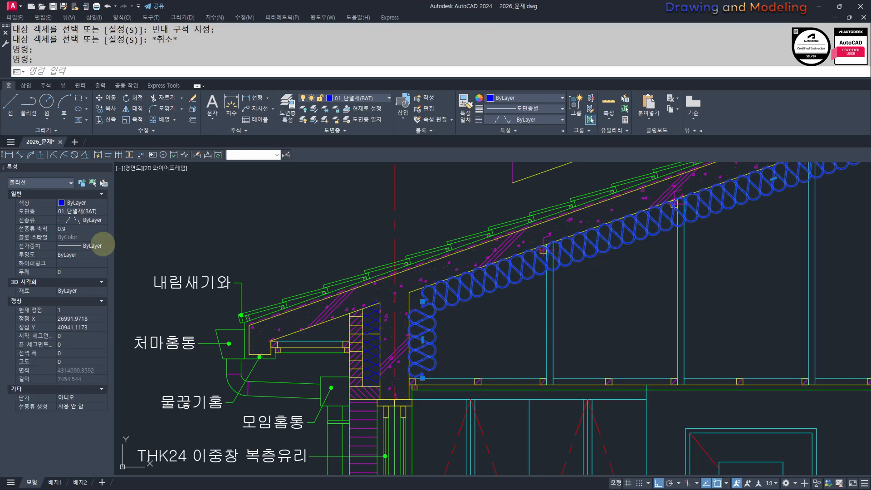
key("Escape")
key("Escape")
key("Escape")
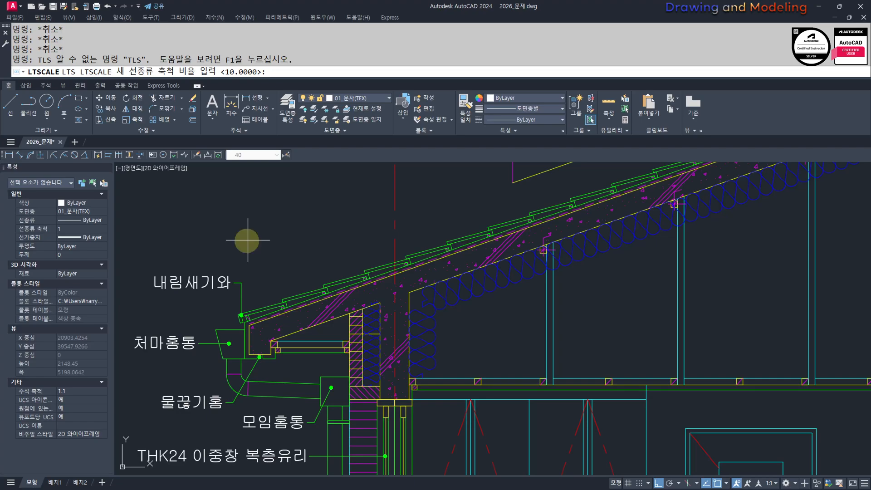
key("Escape")
Step: Break the roof insulation polyline around the first and second ceiling hangers from the left wall
scroll(553, 272, "down", 3)
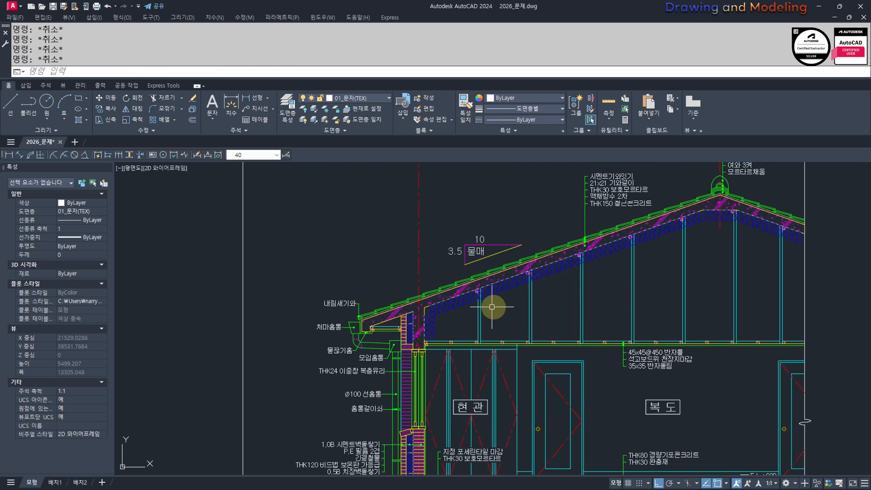
scroll(457, 329, "up", 2)
scroll(457, 329, "up", 2)
scroll(484, 298, "up", 2)
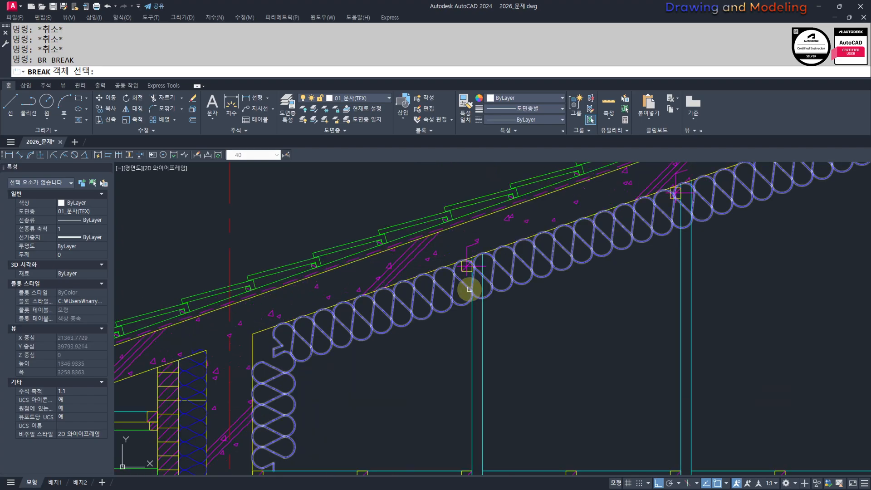
left_click(489, 299)
scroll(505, 301, "up", 3)
key("space")
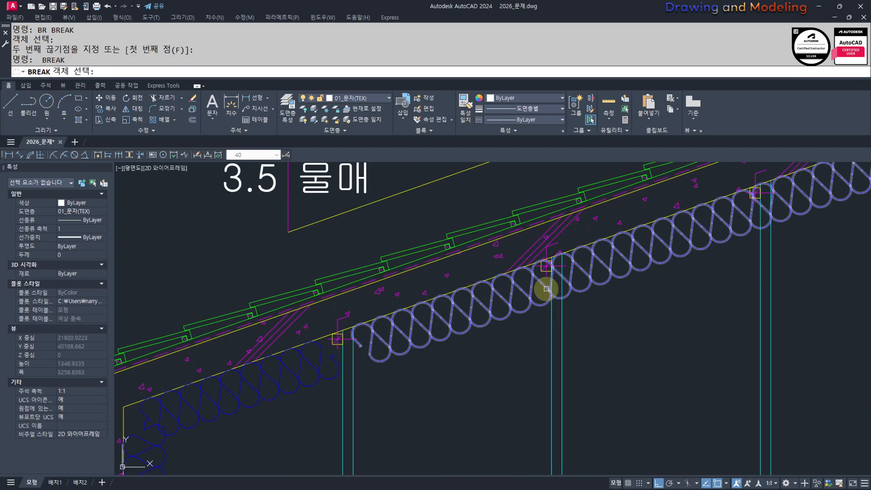
left_click(545, 287)
left_click(581, 299)
Step: Break the roof insulation polyline around the third and fourth ceiling hangers up the left slope
middle_click_drag(785, 278, 674, 336)
key("space")
left_click(635, 289)
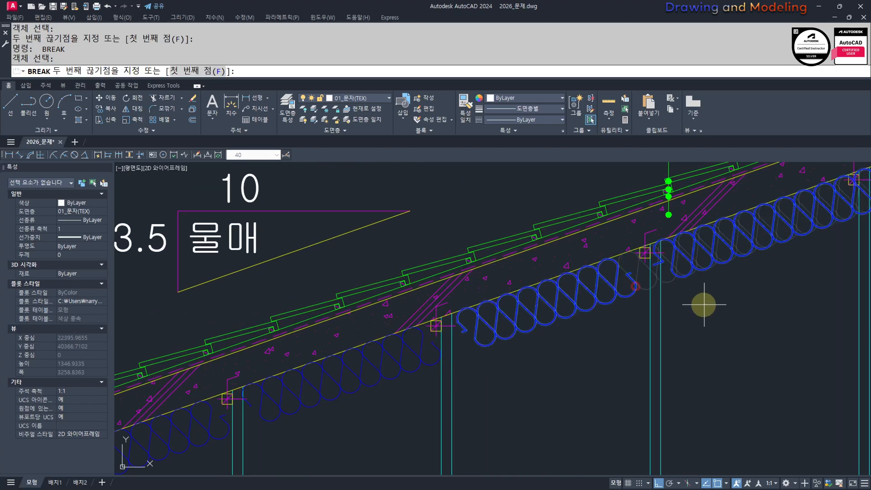
left_click(657, 291)
middle_click_drag(765, 284, 483, 315)
key("space")
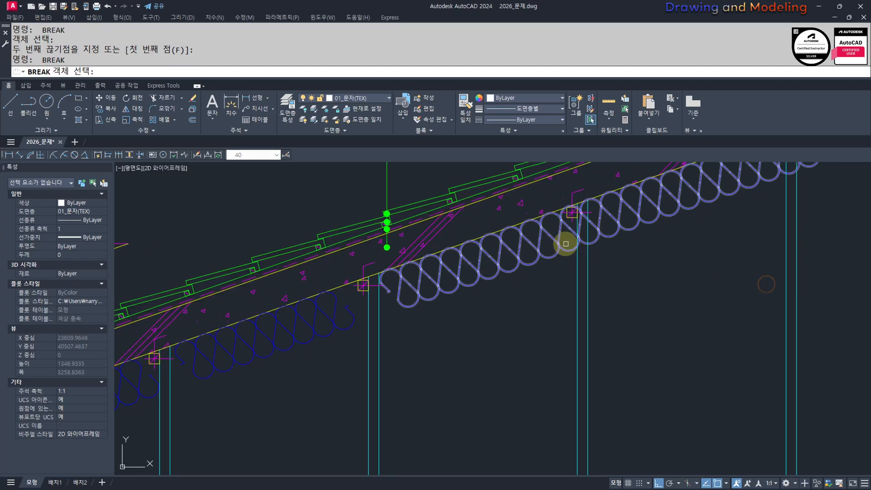
left_click(568, 250)
left_click(613, 252)
Step: Break the roof insulation polyline around the two ceiling hangers on either side of the ridge centreline
scroll(705, 248, "down", 2)
middle_click_drag(724, 254, 565, 277)
scroll(636, 259, "up", 2)
key("space")
left_click(676, 262)
left_click(680, 262)
key("space")
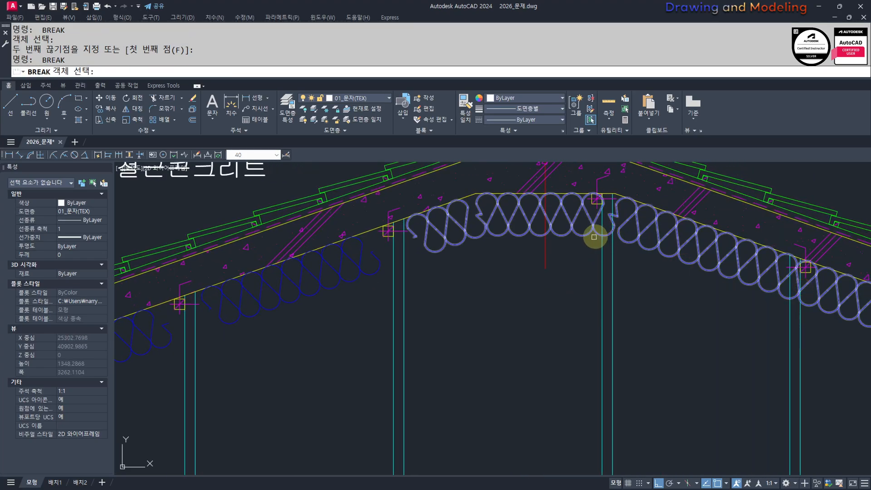
left_click(591, 233)
left_click(621, 247)
Step: Break the roof insulation polyline around the last ceiling hanger on the right slope
middle_click_drag(795, 323, 537, 265)
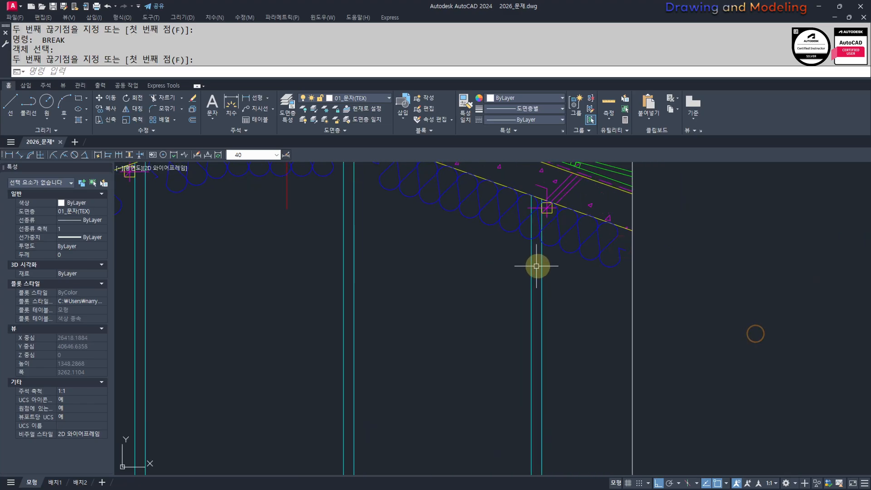
key("space")
left_click(515, 233)
left_click(524, 240)
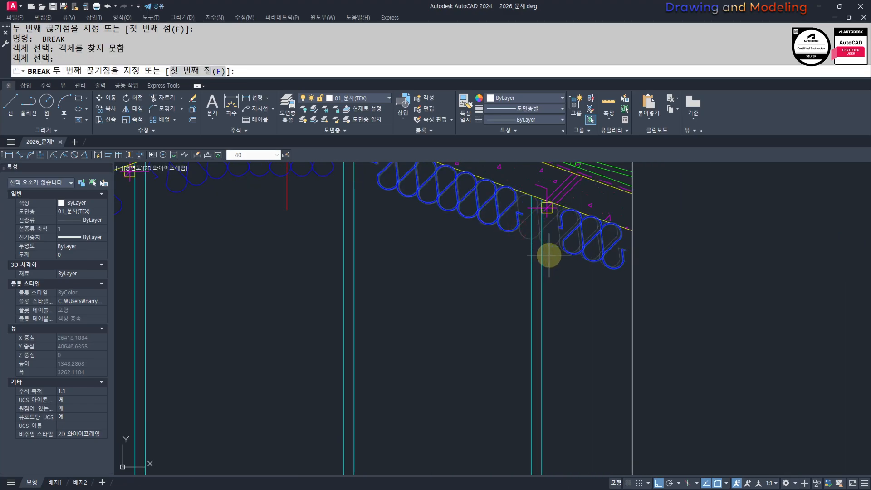
key("Escape")
key("Escape")
scroll(444, 270, "down", 3)
scroll(667, 211, "up", 3)
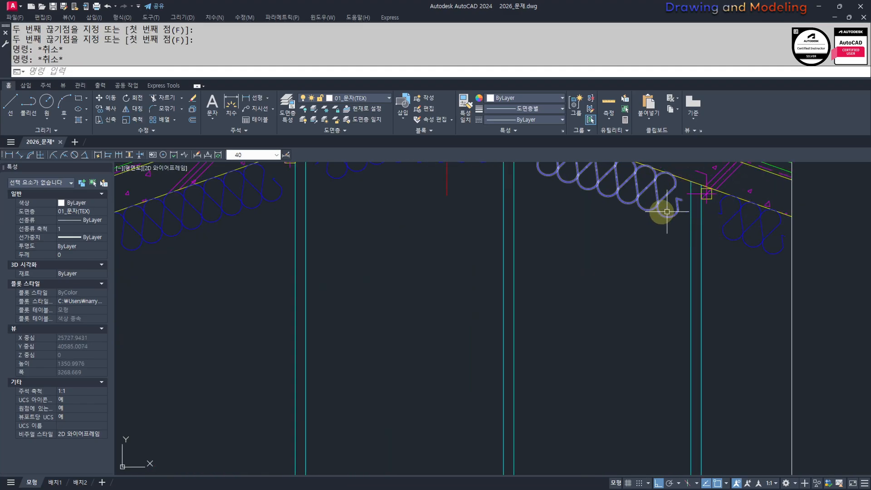
Step: Try to extend the short insulation piece at the right end of the slope towards the hanger, and undo the extension
type("ex")
key("space")
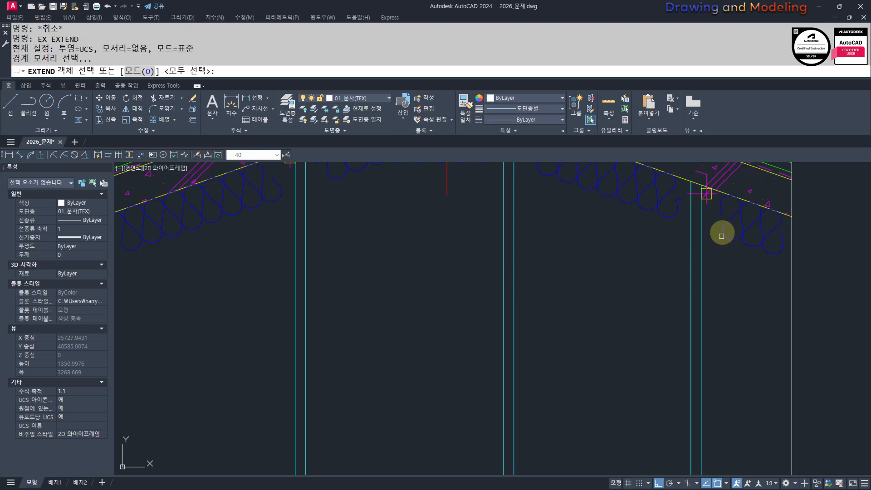
key("space")
key("Escape")
key("Escape")
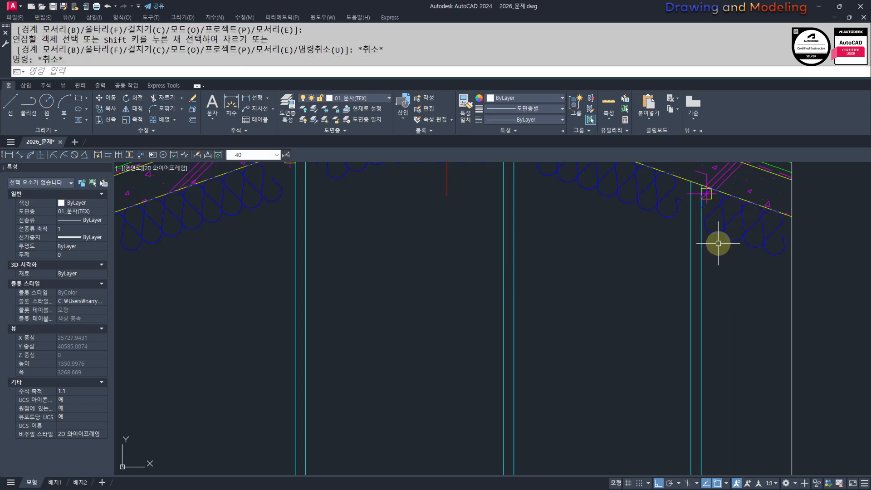
key("ctrl+z")
Step: Examine the broken roof insulation along both slopes and the existing notes of the section
scroll(604, 263, "down", 3)
middle_click_drag(537, 282, 639, 252)
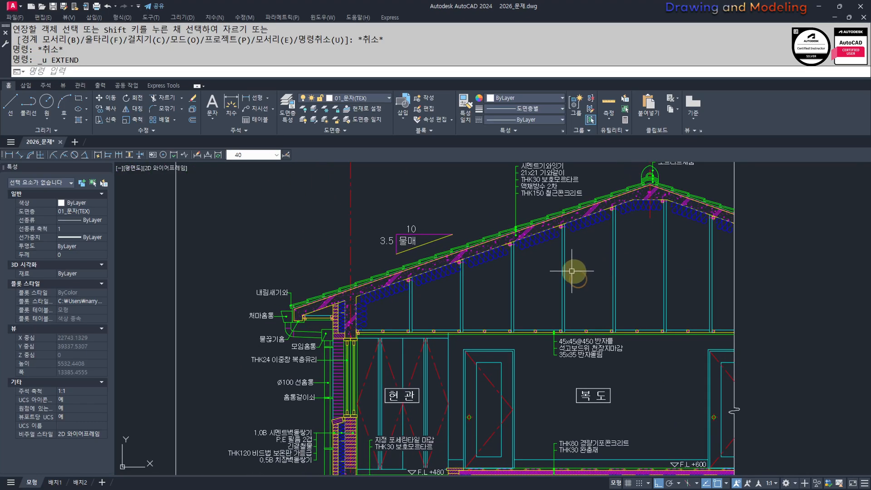
scroll(561, 266, "up", 1)
middle_click_drag(548, 259, 547, 275)
middle_click_drag(442, 304, 425, 294)
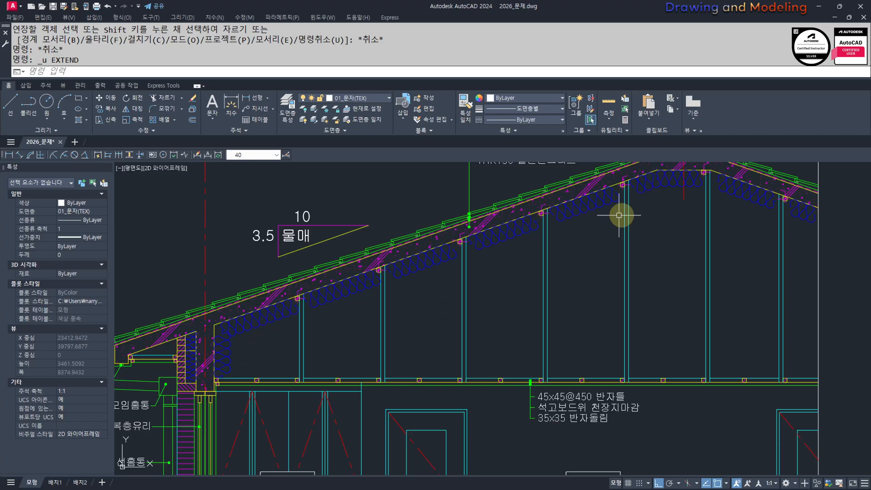
scroll(619, 215, "down", 4)
mouse_move(657, 301)
middle_mouse_down()
mouse_move(548, 272)
mouse_move(540, 322)
middle_mouse_up()
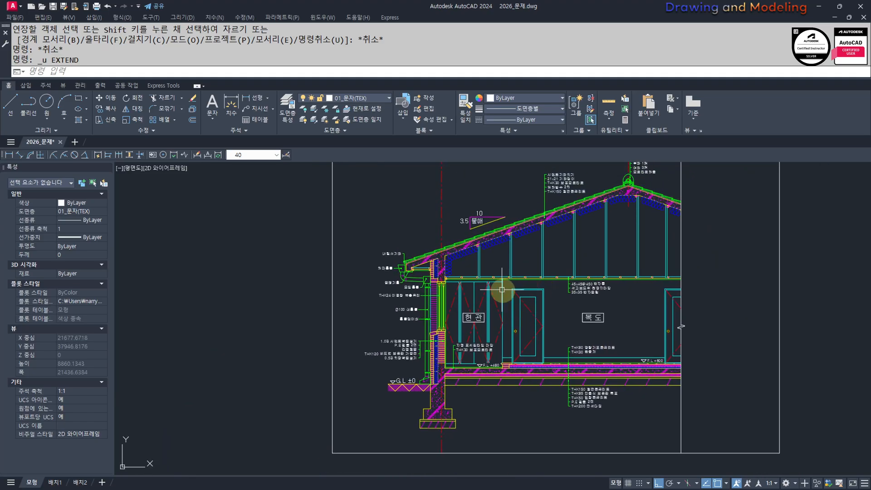
scroll(478, 272, "up", 4)
middle_click_drag(479, 272, 477, 299)
Step: Place a short horizontal leader starting inside the first ceiling hanger from the left wall and open its multiline text
type("E")
key("Return")
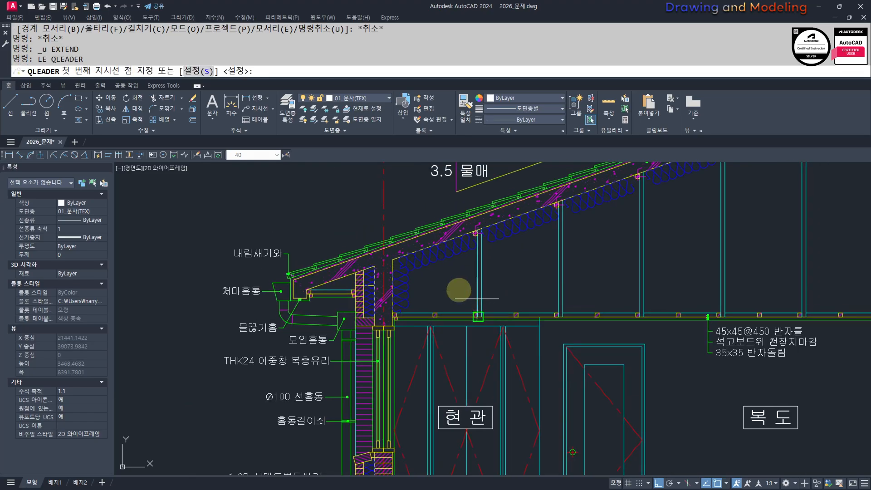
scroll(435, 309, "up", 4)
middle_click_drag(541, 334, 376, 336)
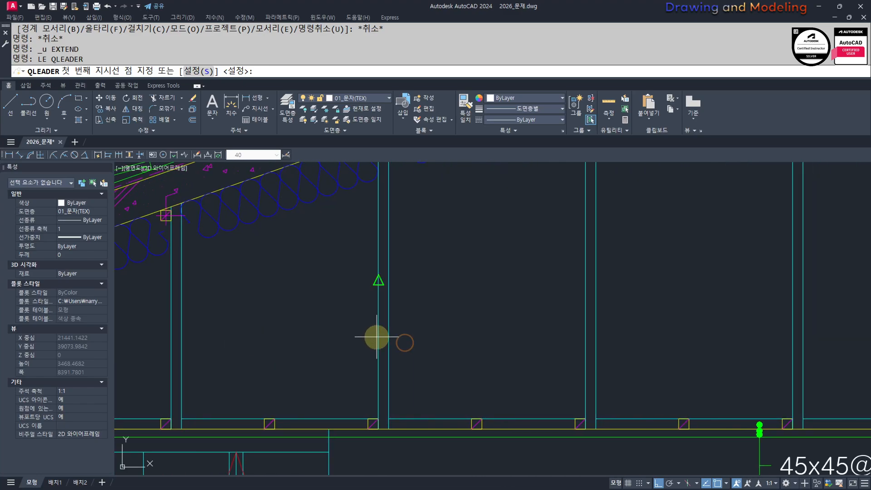
scroll(254, 333, "up", 4)
left_click(266, 349)
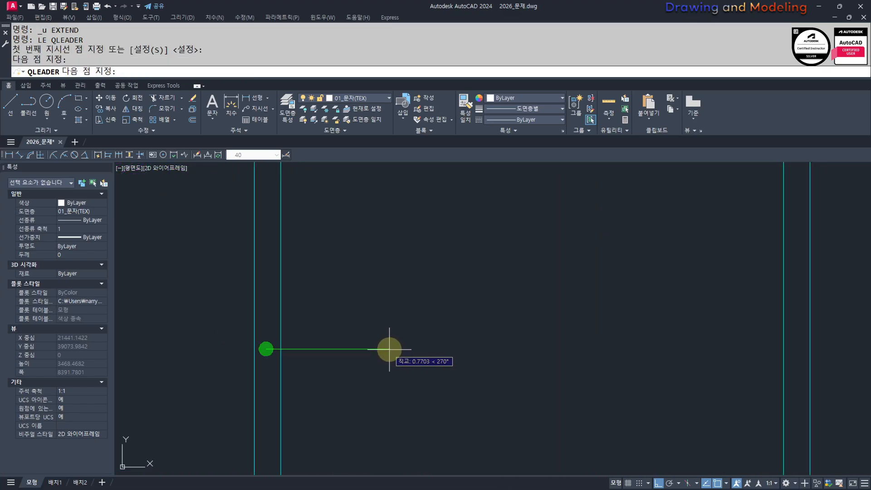
key("Return")
key("Return")
key("Return")
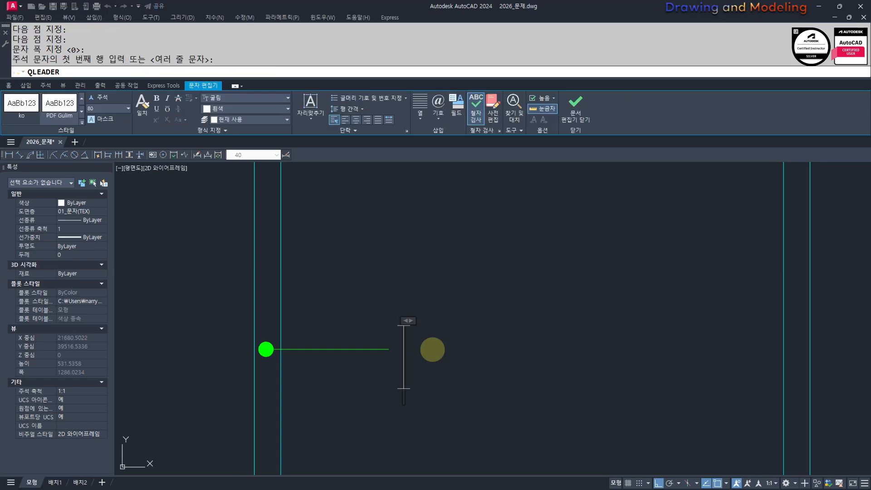
Step: Enter "45x45@900 달대" as the hanger leader's note
type("DSF")
key("BackSpace")
key("BackSpace")
key("BackSpace")
type("ㄷ")
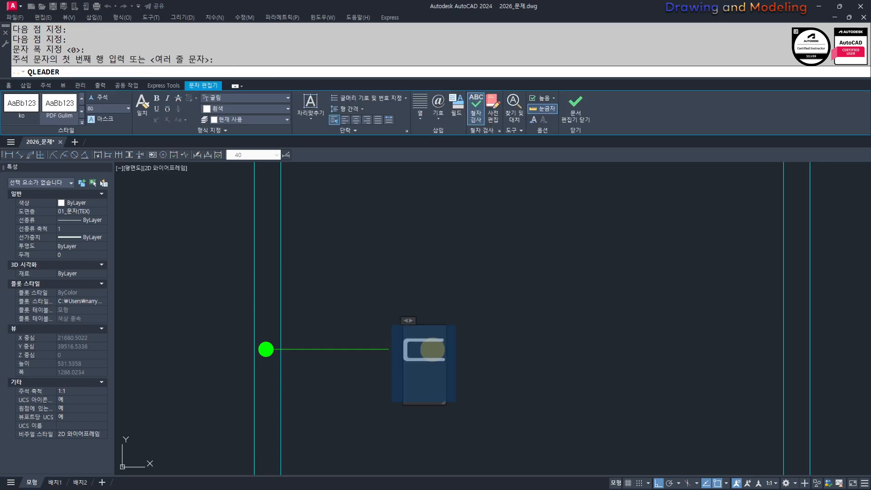
key("BackSpace")
type("45X")
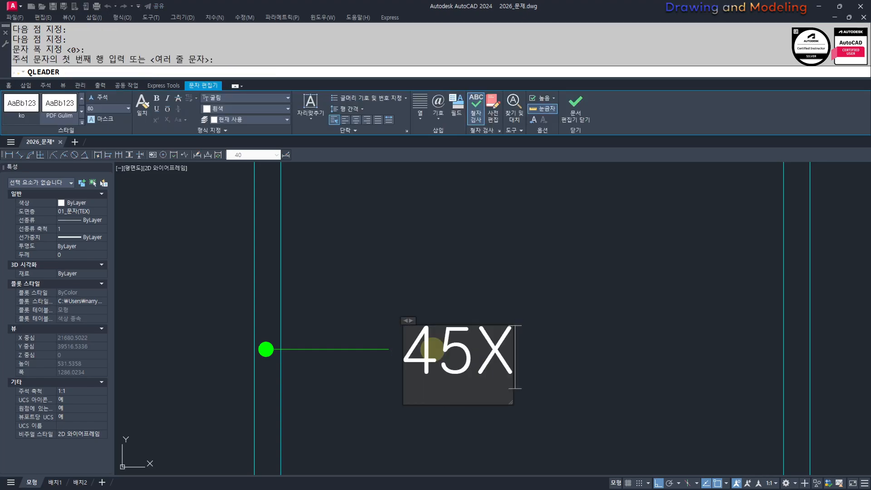
key("BackSpace")
type("x45@!")
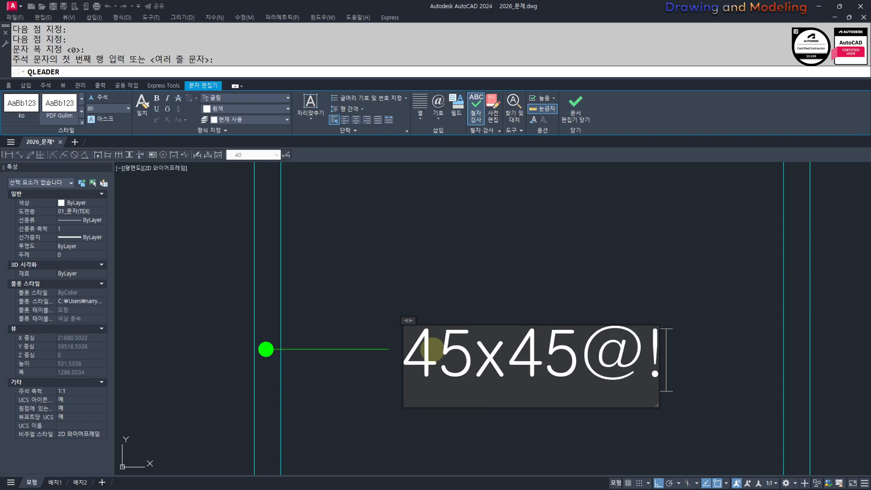
key("BackSpace")
type("900")
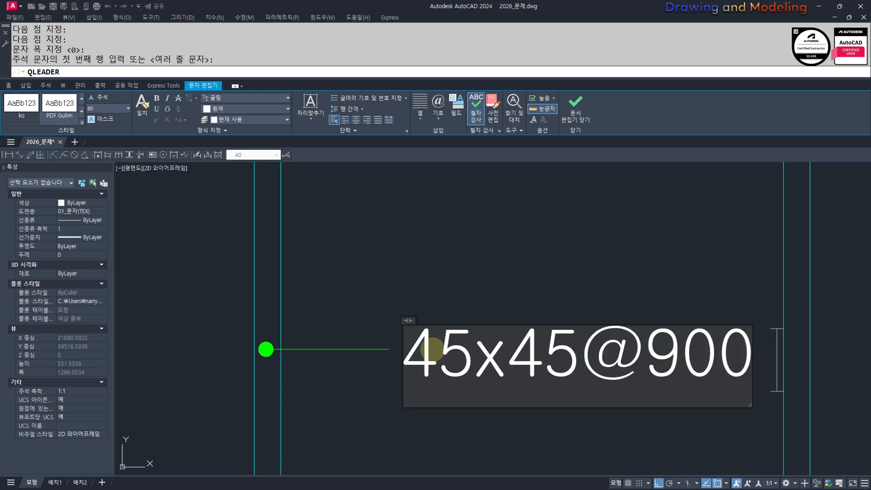
type(" 다")
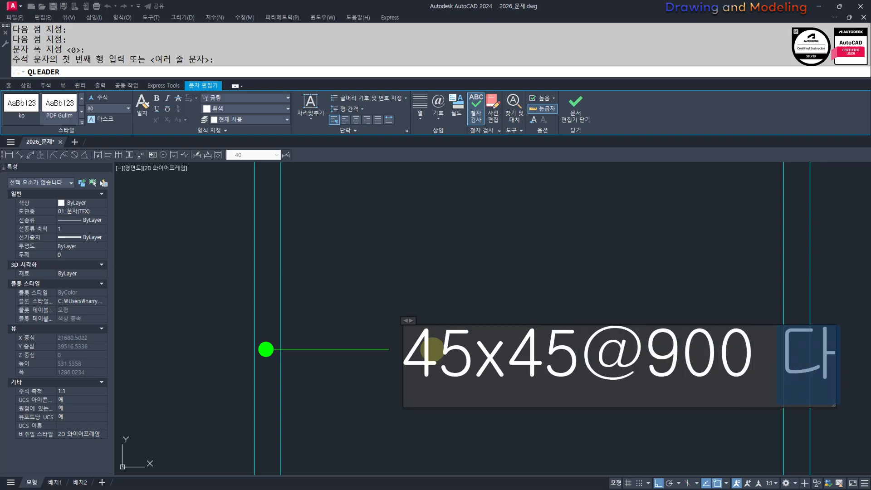
type("ㄹ대")
left_click(652, 330)
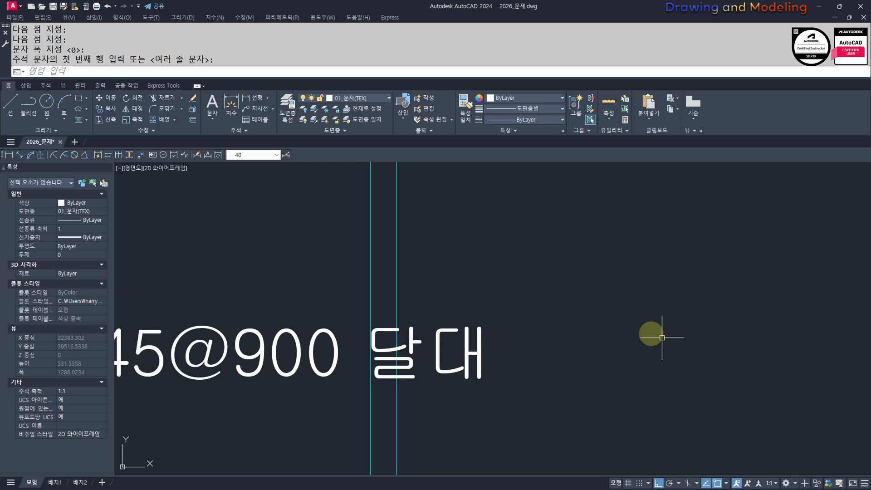
Step: Add a leader from the anchor block atop the third hanger, running down with a 50 horizontal segment, and the note "앵커볼트"
scroll(652, 331, "down", 8)
middle_click_drag(575, 337, 449, 403)
key("Return")
scroll(449, 403, "up", 10)
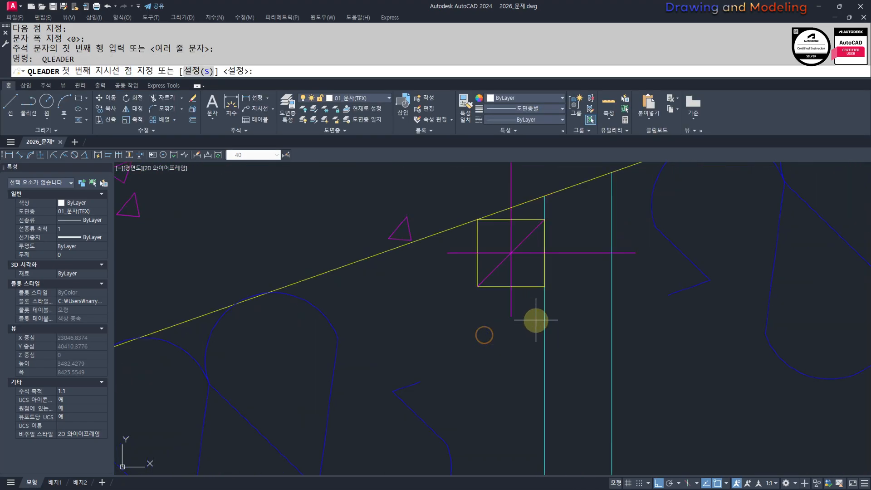
left_click(516, 245)
scroll(517, 247, "down", 5)
left_click(527, 383)
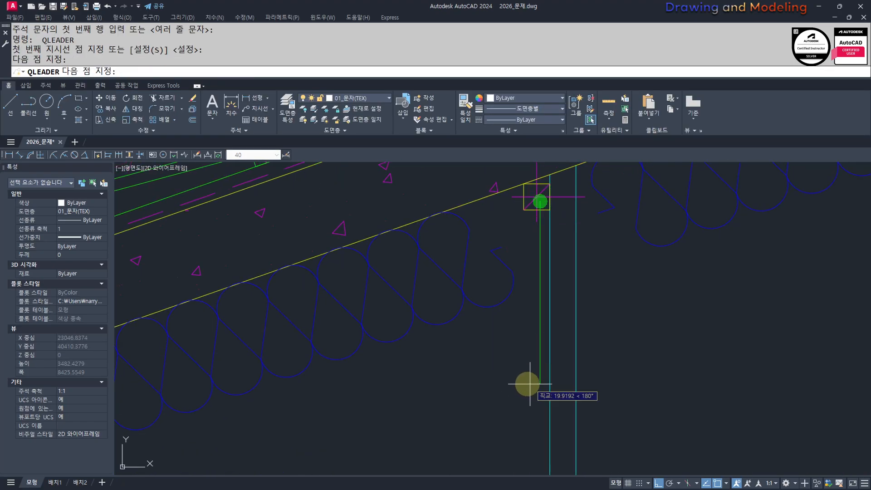
type("50")
key("Return")
key("Return")
key("Return")
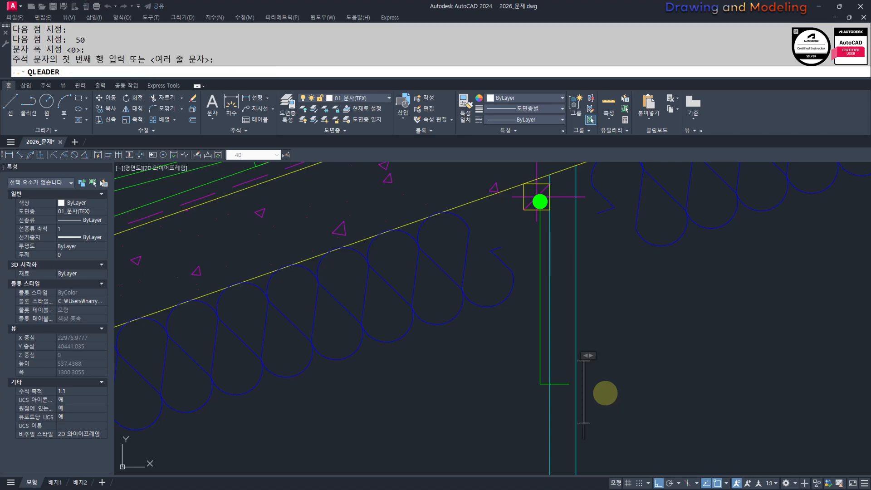
type("앵커볼트")
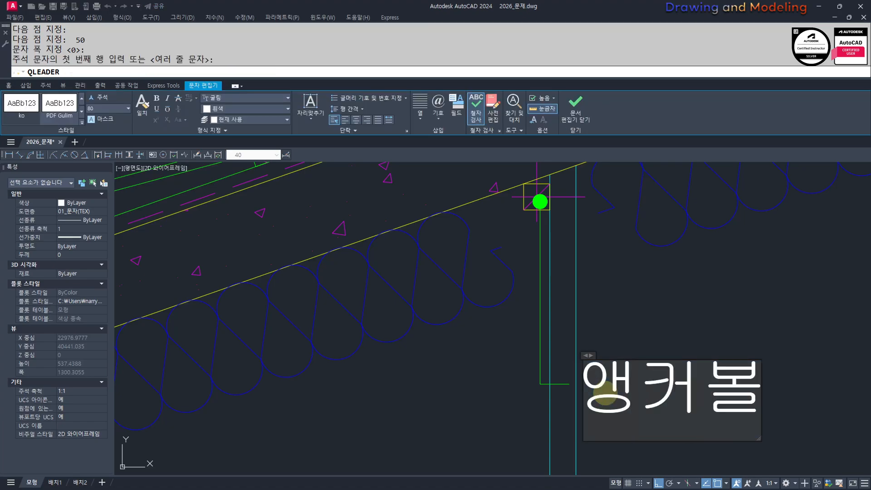
key("ctrl+Return")
Step: Add a leader from the block atop the fifth hanger, running down with a 50 horizontal segment, and the note "45x45 달대받이"
key("Return")
scroll(642, 292, "down", 5)
scroll(541, 315, "up", 6)
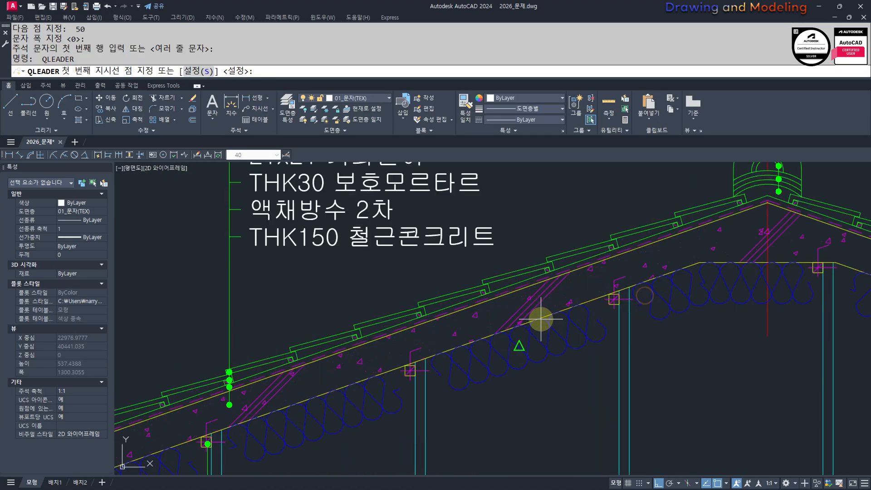
left_click(646, 291)
scroll(648, 305, "down", 6)
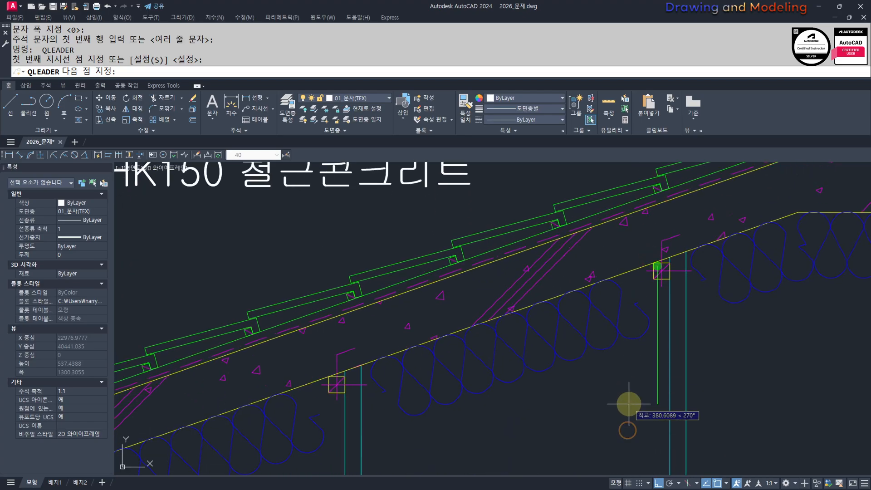
key("Return")
key("Return")
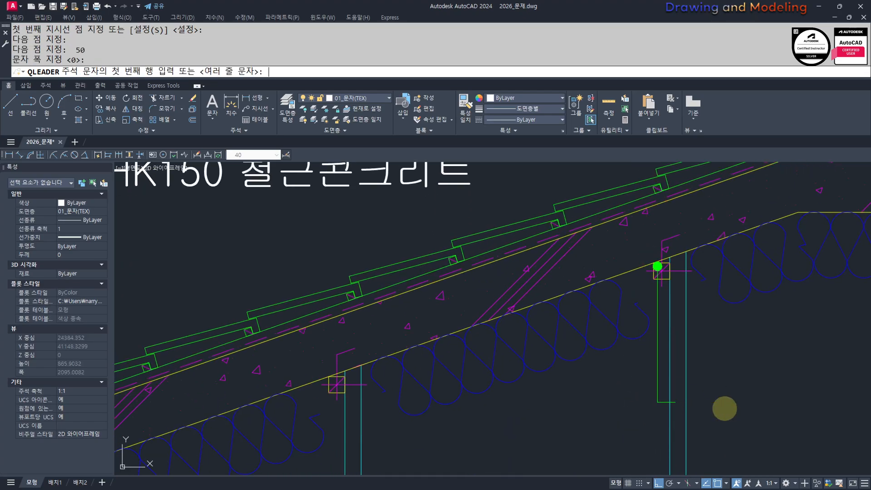
key("Return")
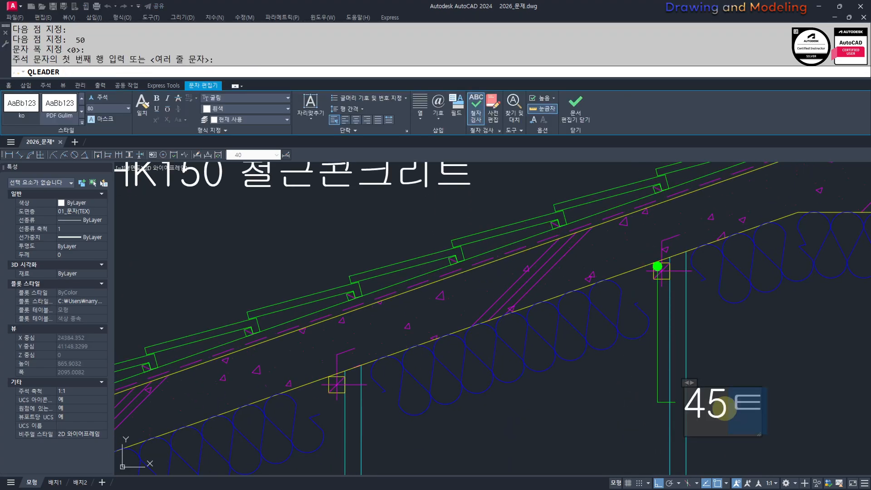
type("45x45")
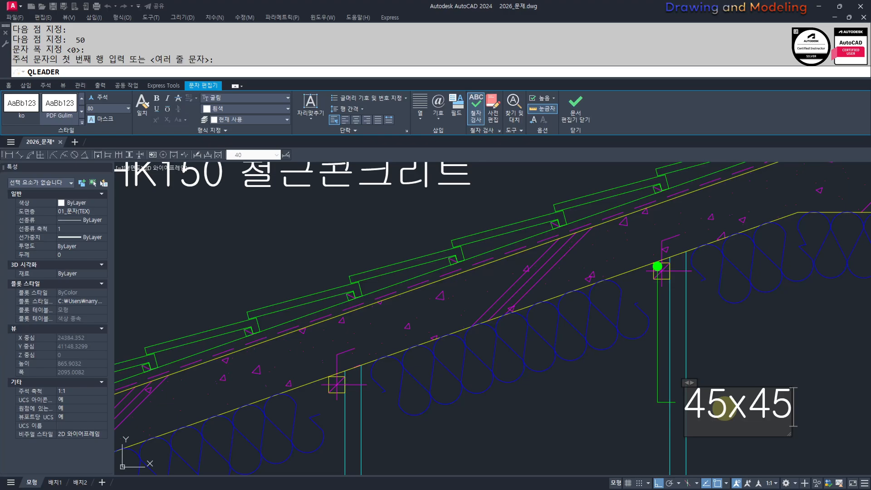
type(" 달대받이")
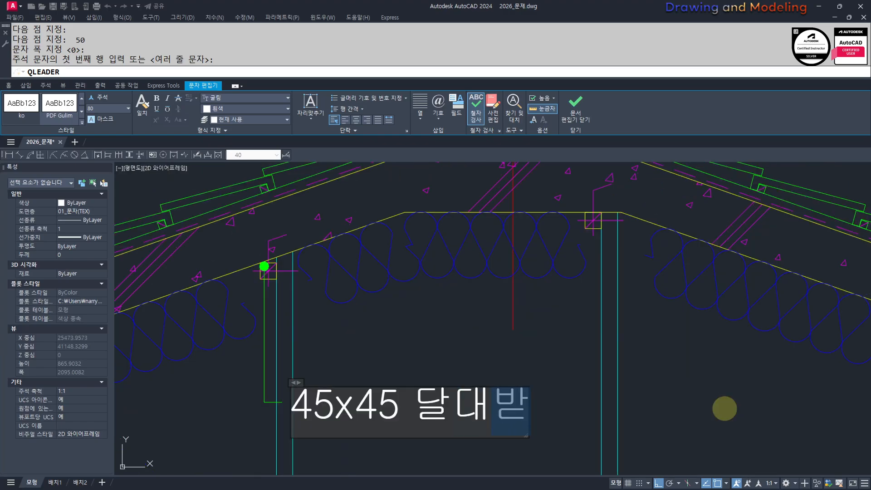
key("space")
Step: Examine the placement of the new hanger, anchor bolt and hanger support notes under the roof slab
scroll(601, 325, "down", 3)
mouse_move(644, 342)
middle_mouse_down()
mouse_move(532, 284)
mouse_move(629, 277)
middle_mouse_up()
scroll(533, 284, "up", 2)
scroll(574, 318, "down", 2)
middle_click_drag(572, 318, 634, 282)
middle_click_drag(576, 315, 590, 314)
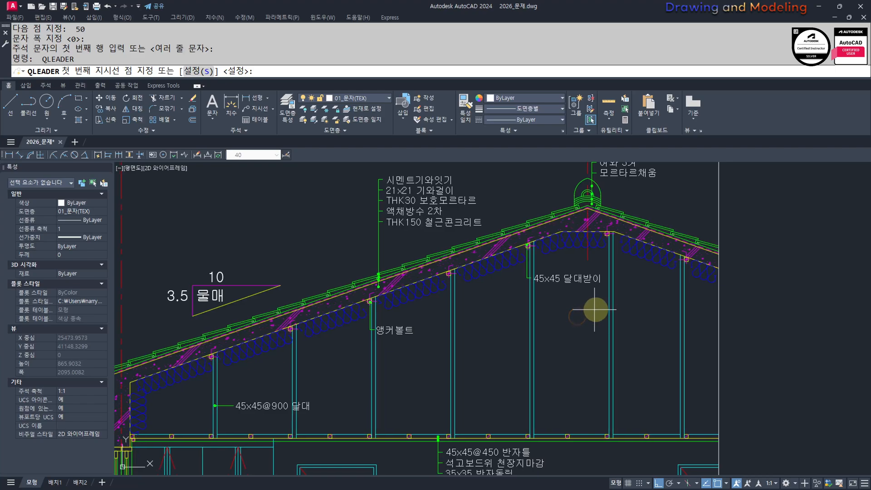
middle_click_drag(498, 332, 520, 332)
middle_click_drag(453, 358, 485, 358)
scroll(577, 279, "up", 4)
scroll(577, 350, "down", 4)
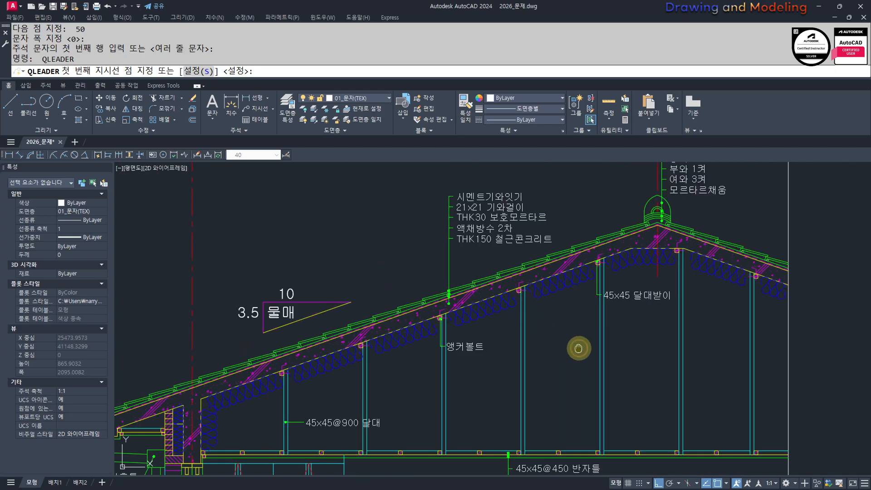
scroll(498, 291, "up", 4)
scroll(535, 341, "up", 2)
key("Escape")
key("Escape")
middle_click_drag(361, 364, 487, 341)
key("Escape")
left_click(520, 358)
left_click(469, 408)
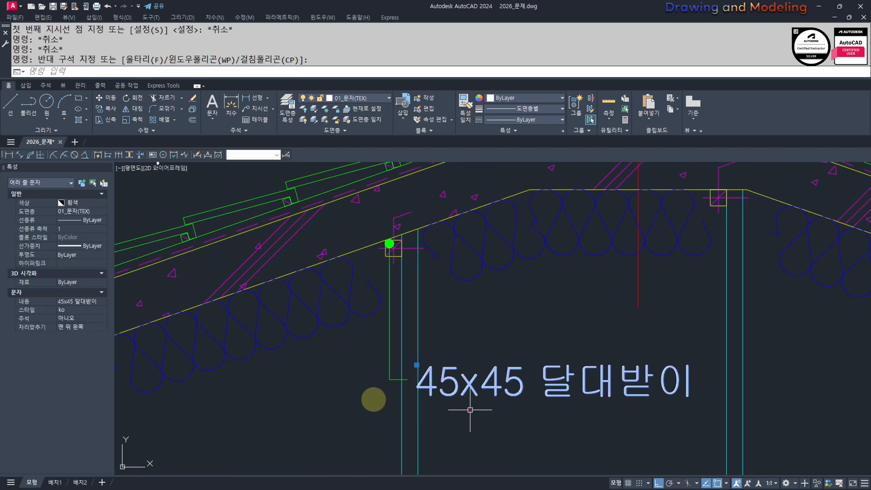
left_click(395, 367)
left_click(369, 381)
key("space")
scroll(398, 253, "up", 1)
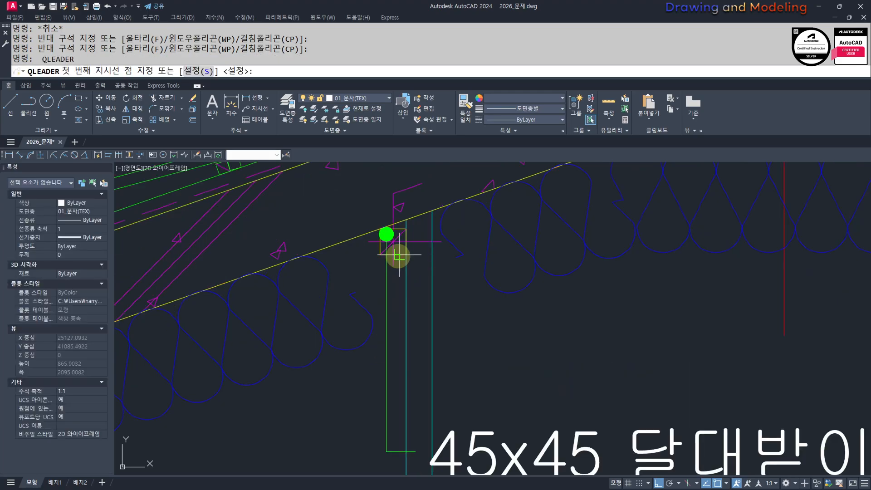
scroll(391, 330, "down", 2)
left_click(401, 348)
key("Escape")
key("Escape")
Step: Move the "45x45 달대받이" leader and note to the anchor block atop the hanger just right of the ridge line
scroll(447, 341, "up", 2)
left_click(450, 385)
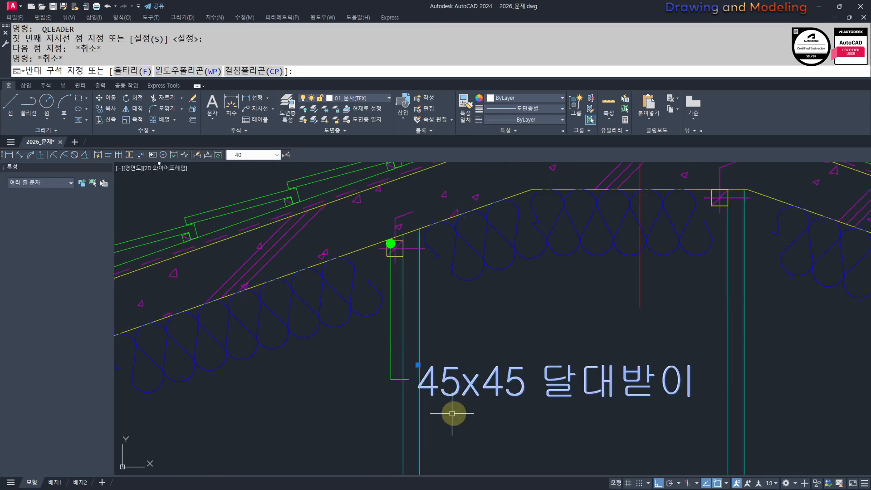
left_click(408, 378)
left_click(393, 345)
left_click(369, 366)
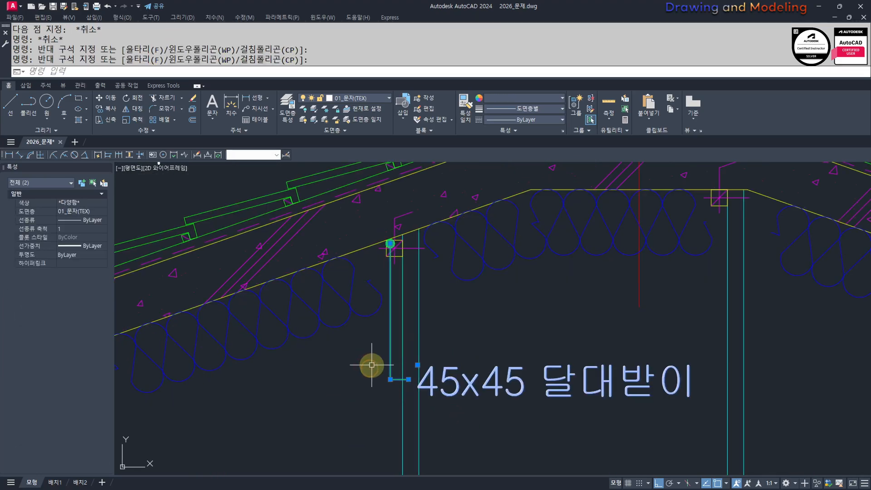
type("m")
key("space")
left_click(343, 361)
middle_click_drag(581, 367, 360, 351)
middle_click_drag(548, 357, 532, 356)
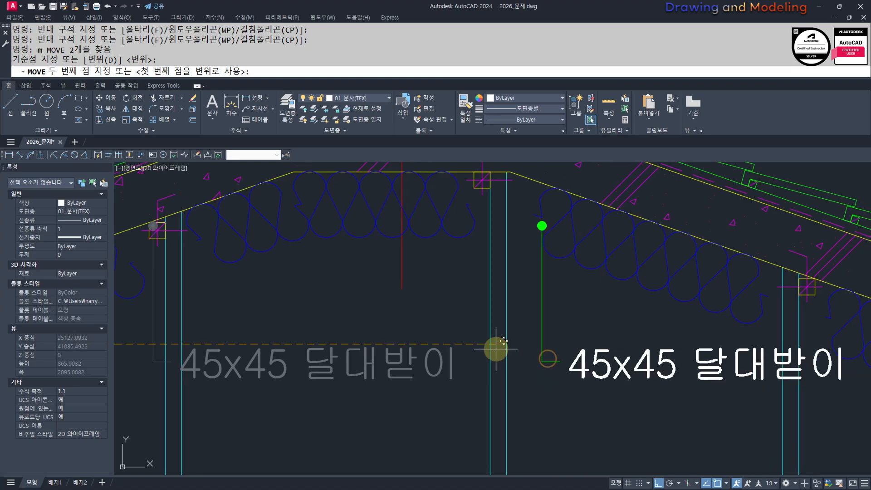
key("F8")
left_click(434, 302)
key("Escape")
key("Escape")
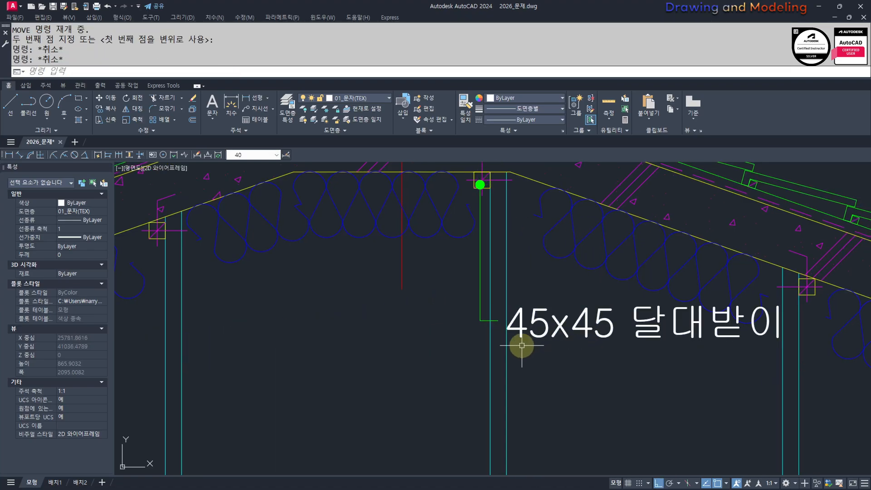
Step: Stretch the relocated "45x45 달대받이" leader downward so its note sits lower beneath the roof slab
type("s")
key("space")
left_click(587, 358)
left_click(430, 299)
key("space")
left_click(443, 385)
key("Escape")
key("Escape")
scroll(466, 354, "down", 3)
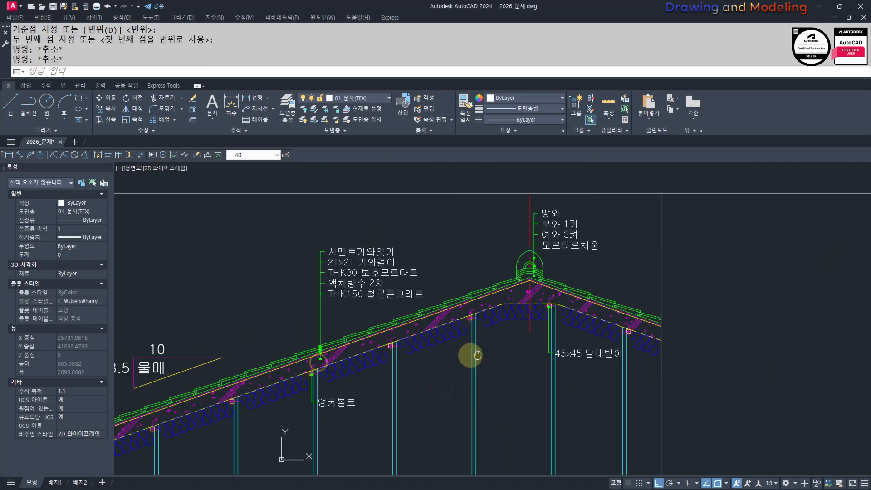
Step: Add a leader from the insulation between the fourth and fifth hangers, running down with a 50 horizontal segment
scroll(463, 372, "up", 1)
key("Return")
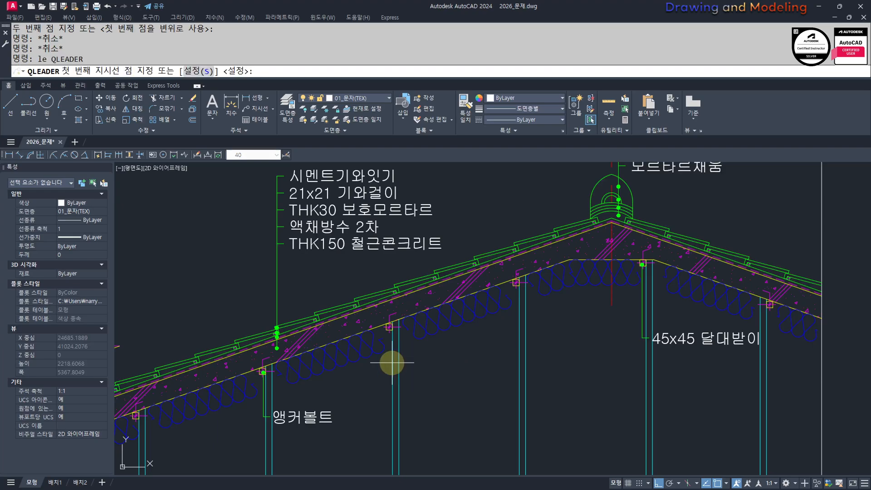
scroll(388, 361, "up", 6)
left_click(453, 256)
middle_click_drag(428, 467, 467, 363)
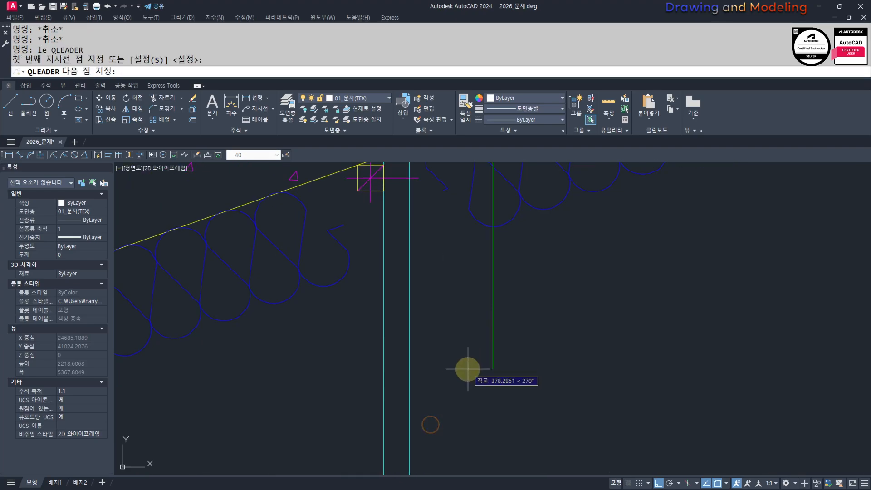
left_click(468, 370)
type("50")
key("Return")
key("Return")
key("Return")
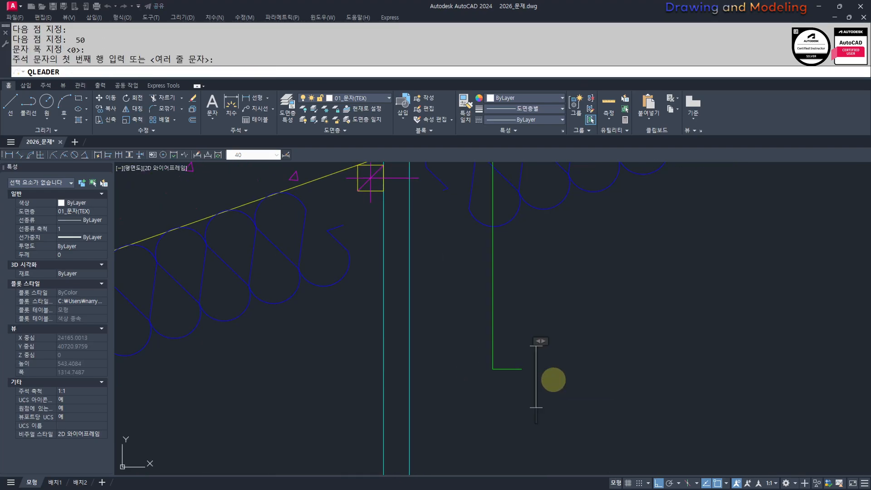
Step: Enter "THK180 비드법 보온판 가등급" as the insulation leader's note
type("ek")
key("BackSpace")
key("BackSpace")
type("tk")
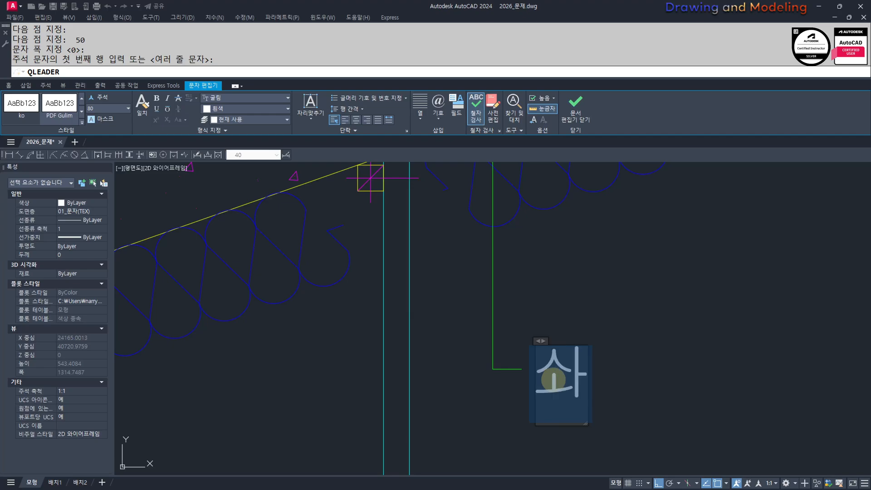
key("BackSpace")
key("BackSpace")
type("THK")
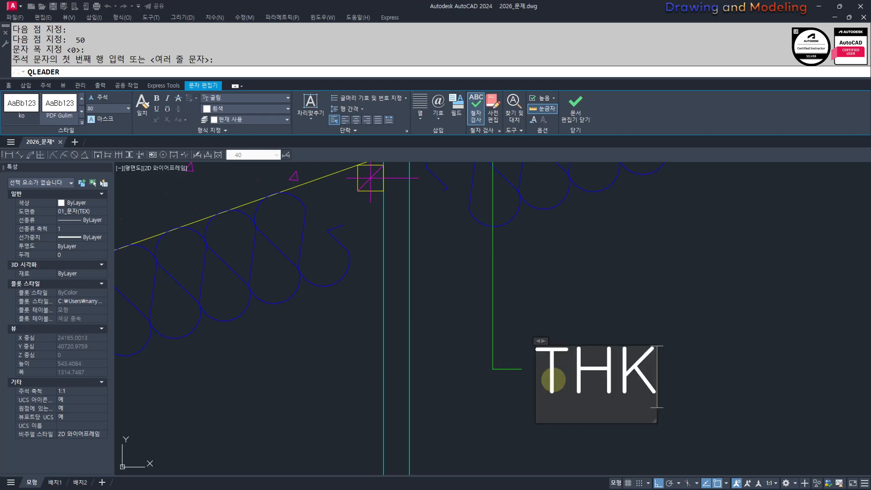
type("180")
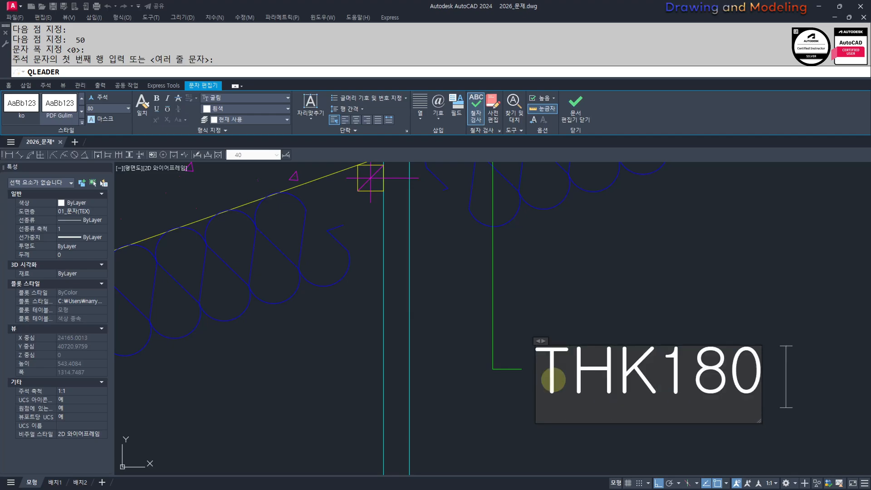
type(" ql")
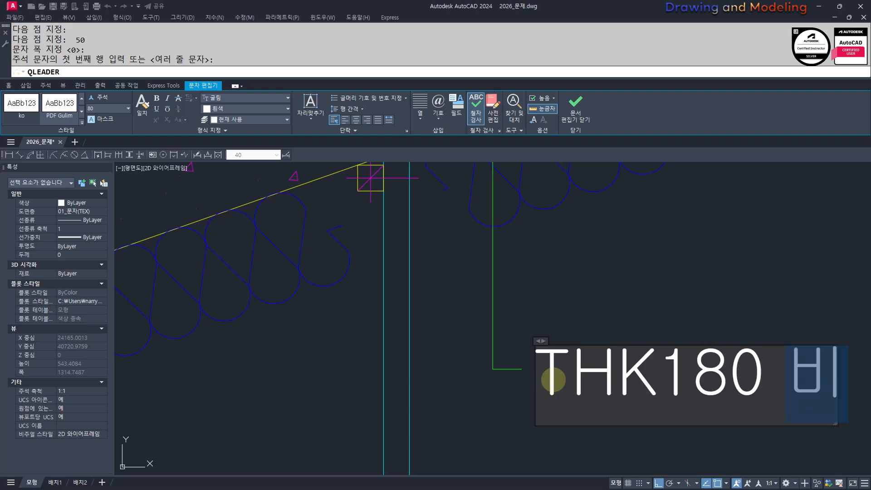
type("emqjqqhdhsvks rkemdrmq")
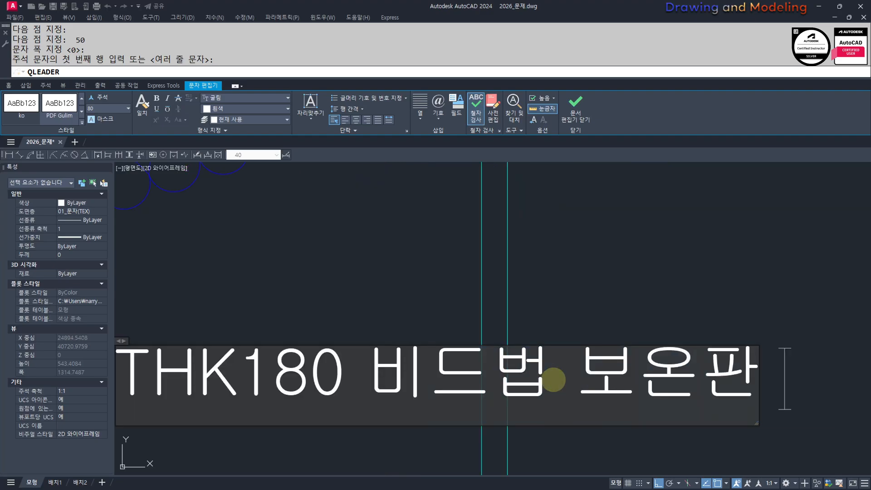
left_click(554, 380)
key("Escape")
key("Escape")
scroll(410, 345, "down", 8)
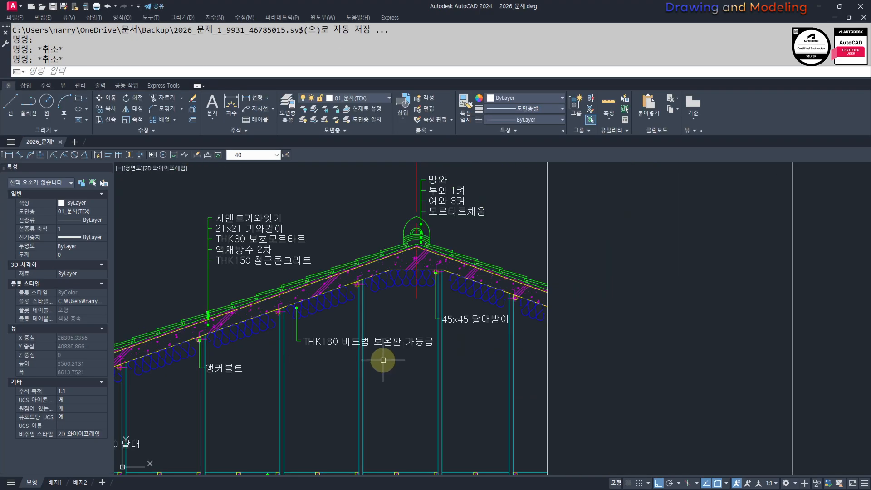
scroll(383, 359, "up", 2)
middle_click_drag(385, 360, 441, 354)
type("r")
key("space")
key("Escape")
key("Escape")
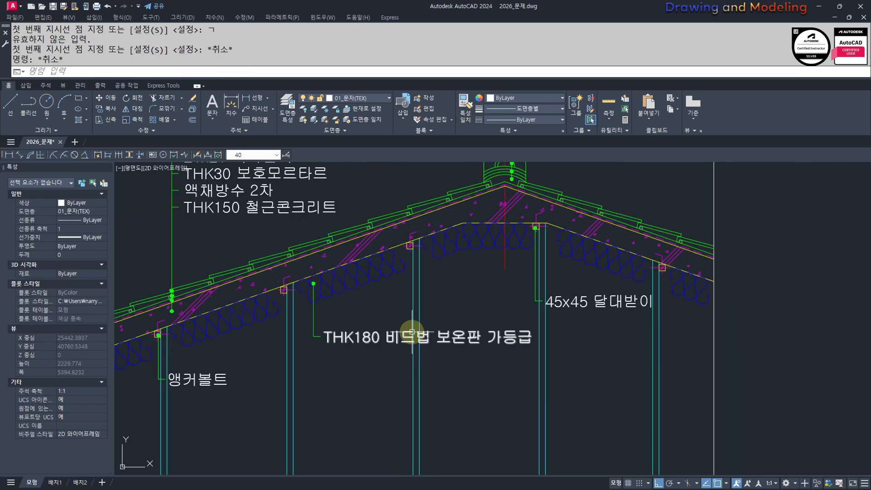
Step: Break both hanger lines where they cross the "THK180 비드법 보온판 가등급" note, leaving a gap around the text
key("space")
scroll(414, 329, "up", 4)
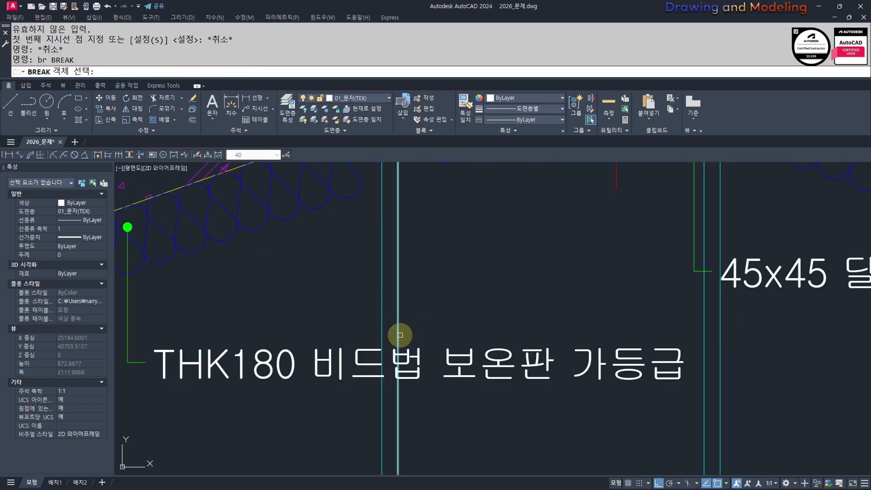
left_click(398, 338)
left_click(417, 389)
key("space")
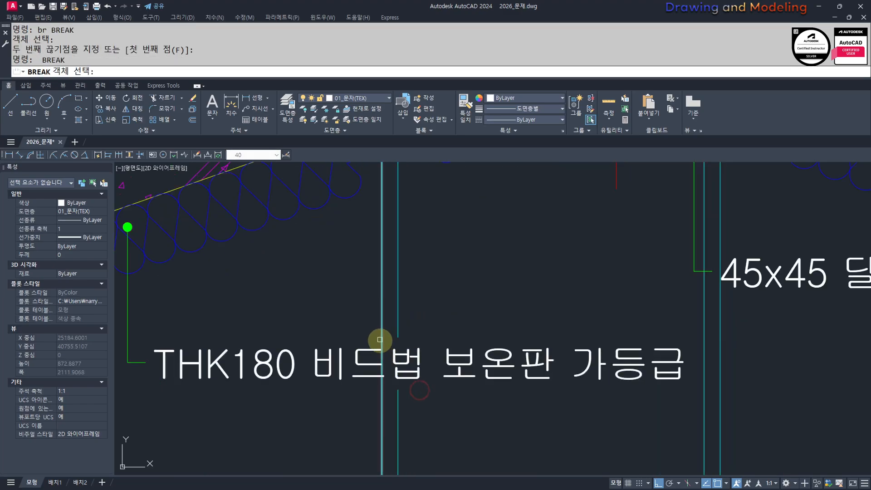
left_click(382, 337)
key("Escape")
key("Escape")
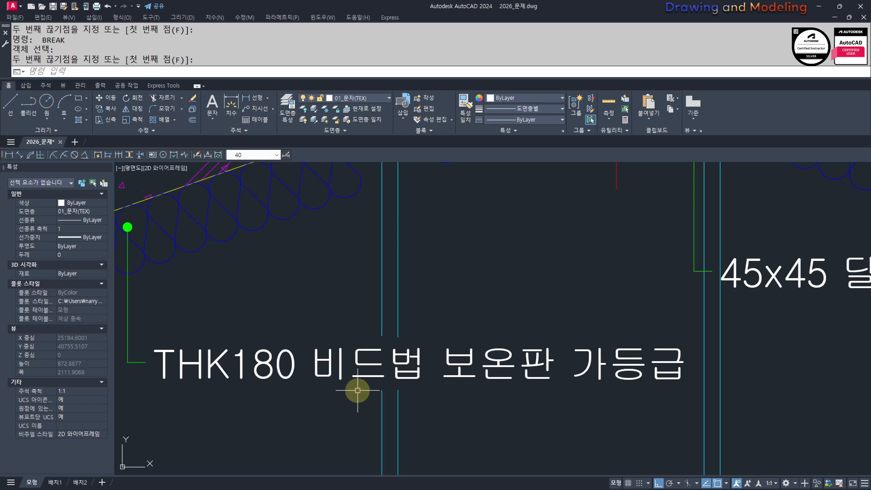
Step: Break both hanger lines beside the "앵커볼트" note, leaving a gap around the text
scroll(357, 390, "down", 8)
middle_click_drag(463, 384, 436, 390)
scroll(502, 375, "up", 2)
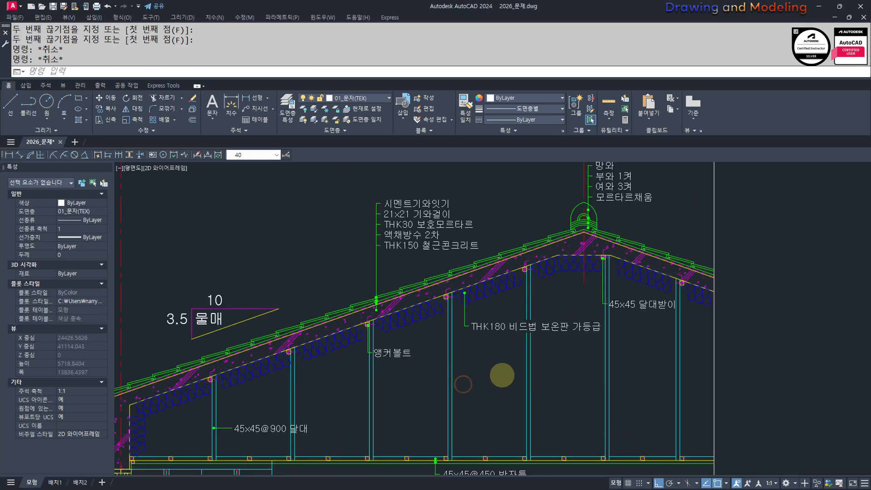
scroll(482, 397, "up", 2)
mouse_move(503, 365)
middle_mouse_down()
mouse_move(493, 394)
mouse_move(484, 373)
middle_mouse_up()
scroll(482, 396, "down", 4)
scroll(463, 360, "up", 8)
right_click(443, 333)
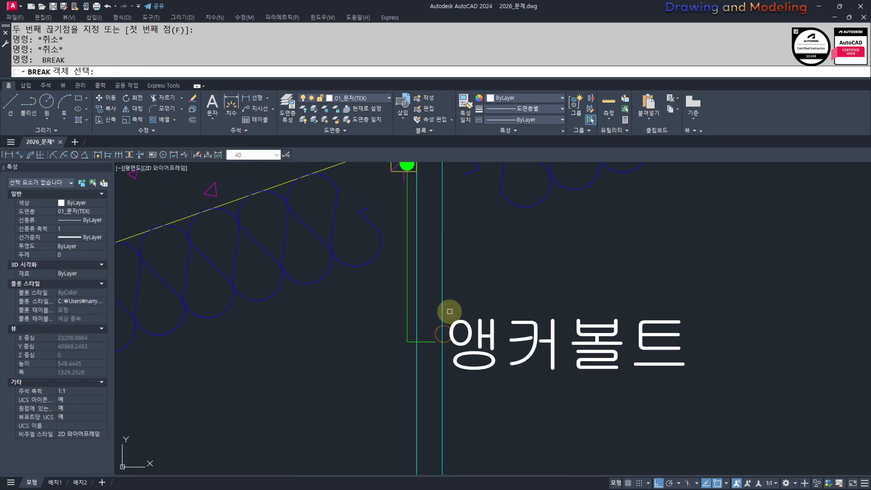
left_click(442, 304)
left_click(480, 389)
right_click(480, 389)
left_click(416, 302)
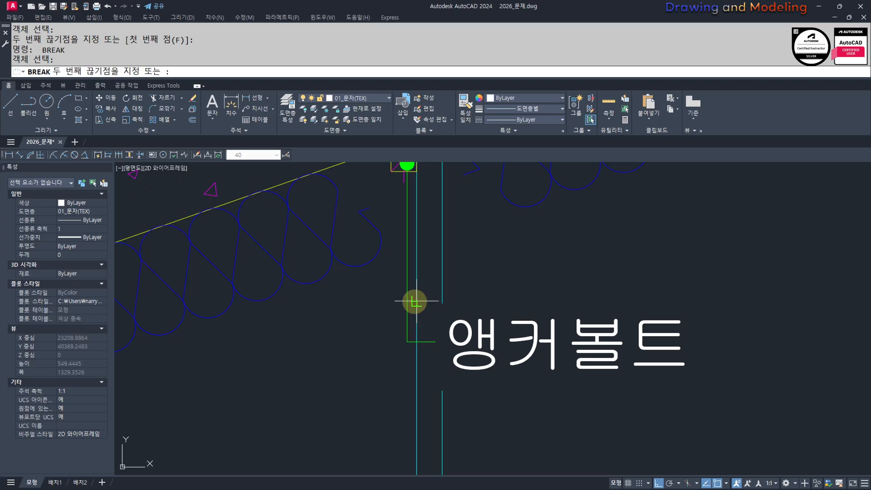
key("Escape")
key("Escape")
scroll(353, 387, "down", 6)
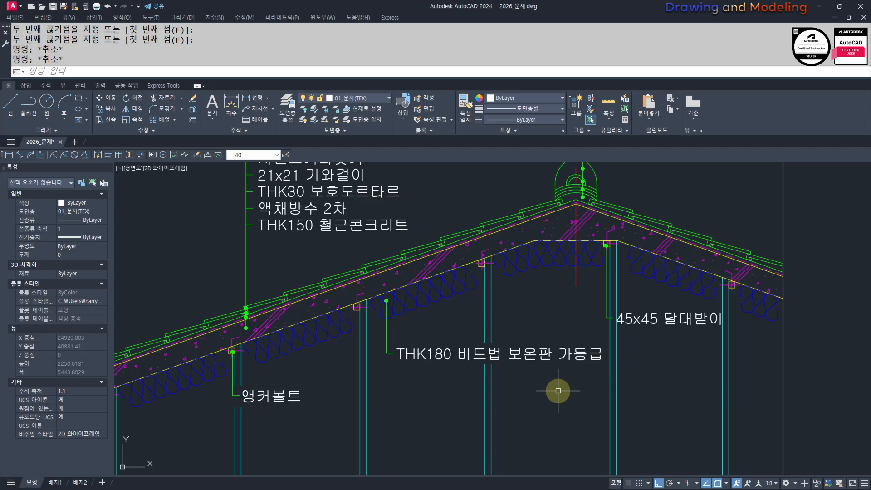
Step: Break both hanger lines at the start of the "45x45 달대받이" note, leaving a gap around the text
scroll(567, 346, "down", 4)
scroll(600, 338, "up", 6)
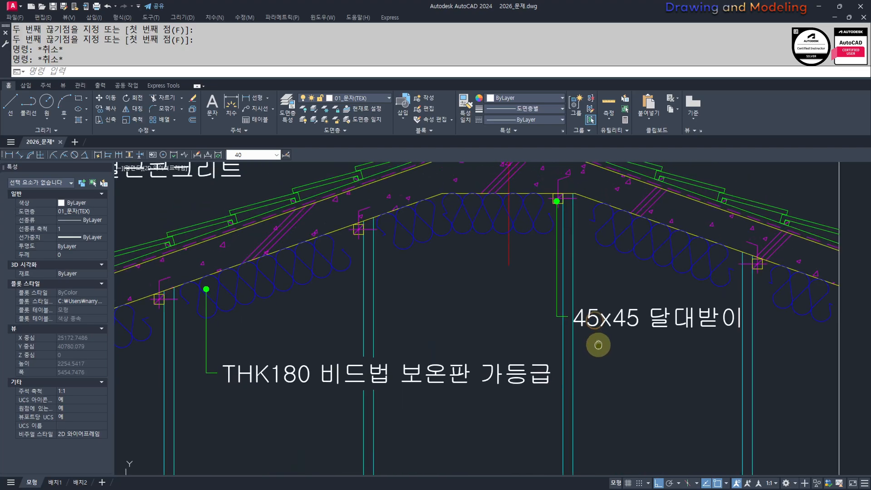
type("br")
key("Return")
scroll(569, 333, "up", 2)
left_click(546, 292)
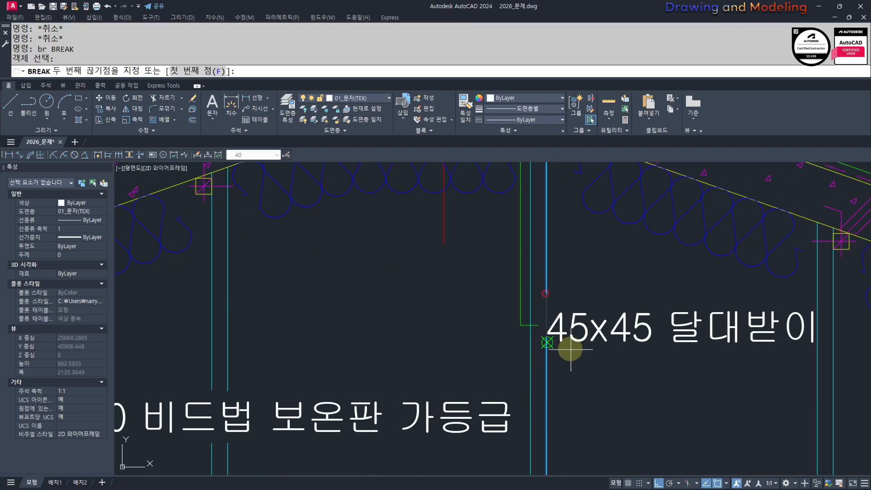
key("space")
left_click(530, 295)
left_click(586, 361)
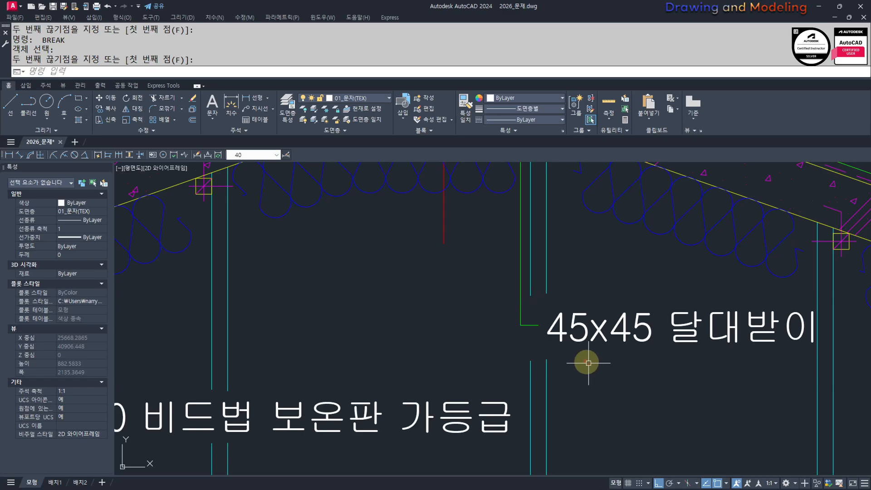
Step: Break the near line of the next hanger where it touches the end of the "45x45 달대받이" note
scroll(647, 384, "down", 2)
middle_click_drag(655, 396, 537, 385)
key("space")
scroll(620, 364, "up", 2)
left_click(645, 291)
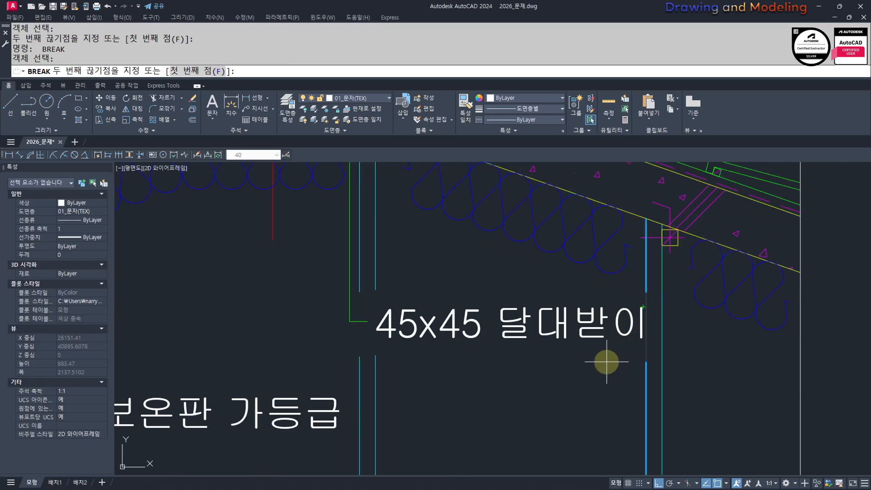
left_click(560, 361)
key("Escape")
key("Escape")
scroll(572, 358, "down", 3)
scroll(599, 335, "up", 3)
scroll(590, 346, "down", 3)
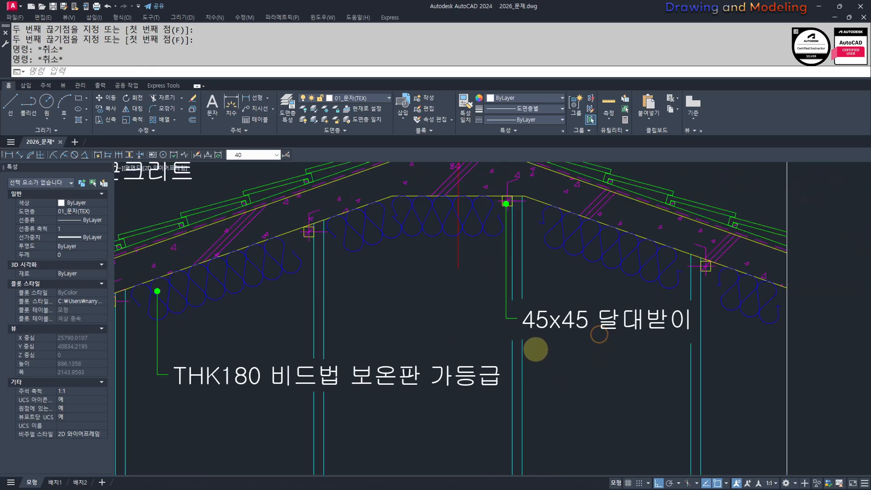
Step: Break both hanger lines where they cross the "45x45@900 달대" note, leaving a gap around the text
scroll(479, 382, "down", 2)
scroll(402, 385, "up", 5)
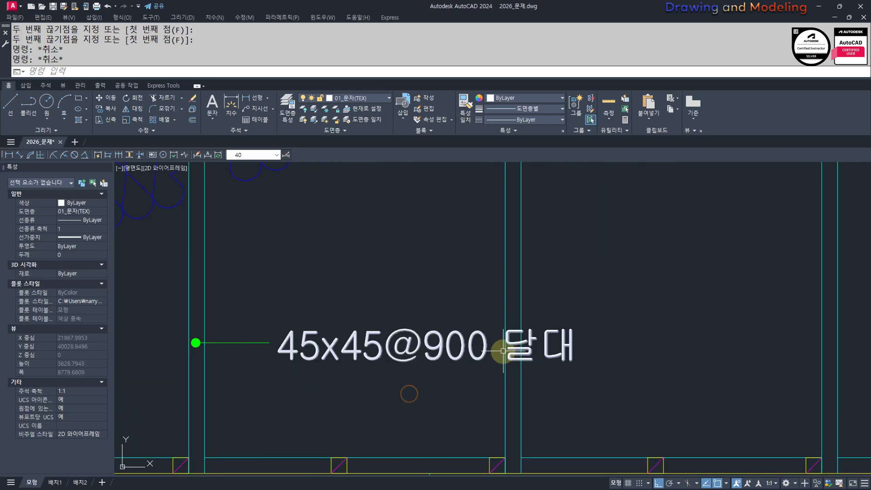
key("space")
left_click(524, 311)
left_click(520, 315)
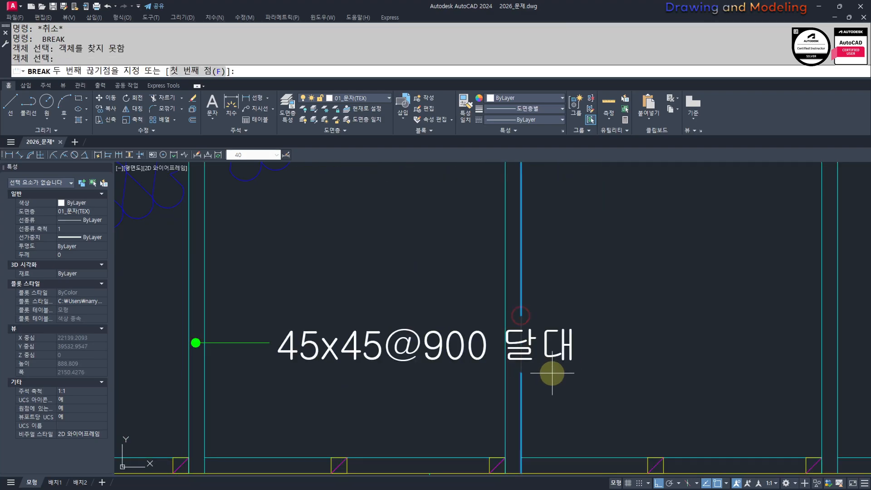
left_click(521, 375)
key("space")
left_click(502, 314)
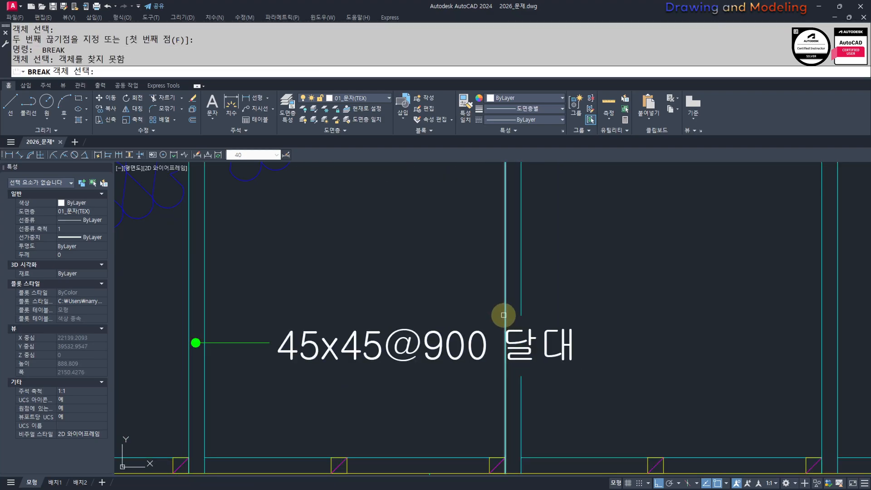
left_click(504, 314)
key("Escape")
key("Escape")
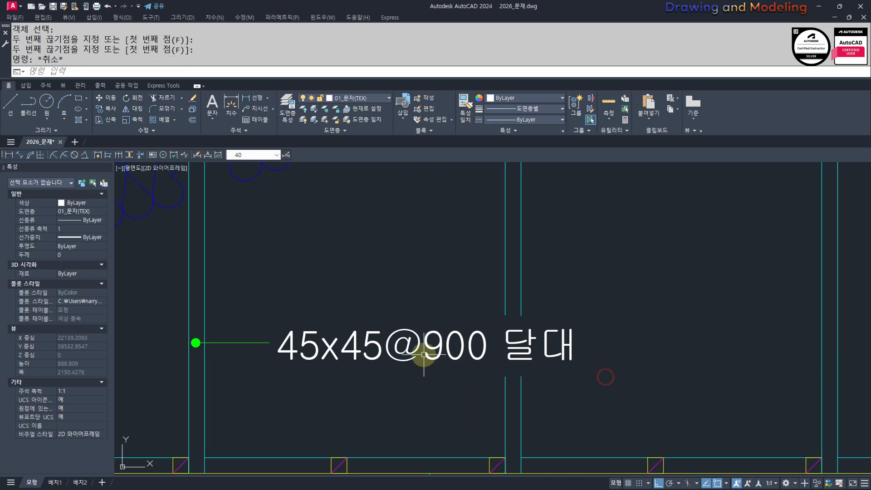
Step: Try to break the first hanger's right line around the "45x45@900 달대" leader, and undo the break
scroll(422, 340, "down", 5)
scroll(464, 320, "up", 5)
key("space")
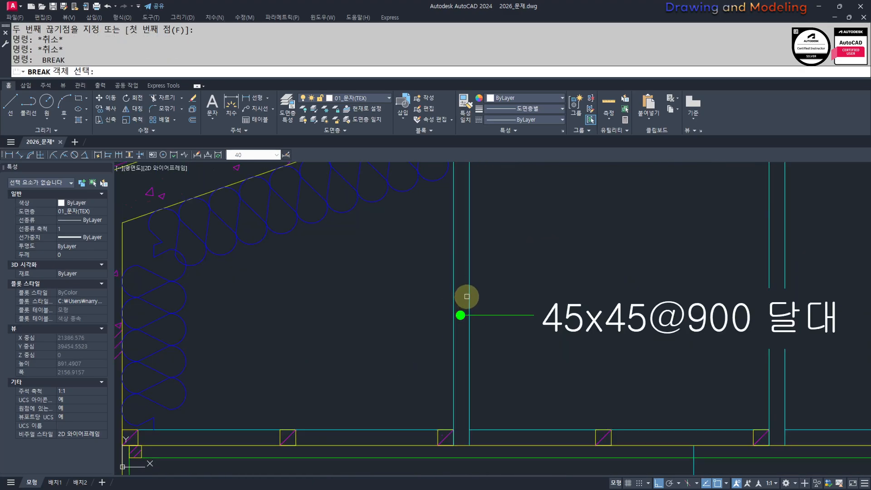
left_click(468, 297)
left_click(469, 342)
key("Escape")
key("Escape")
left_click(468, 288)
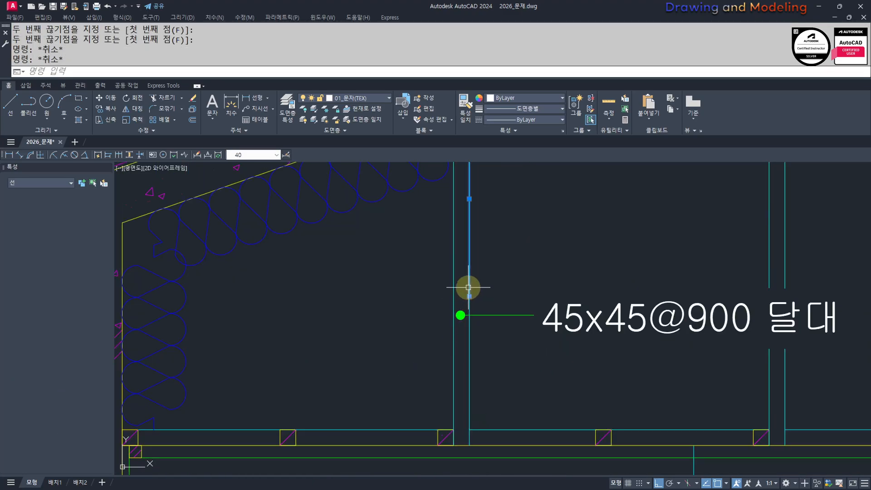
key("Escape")
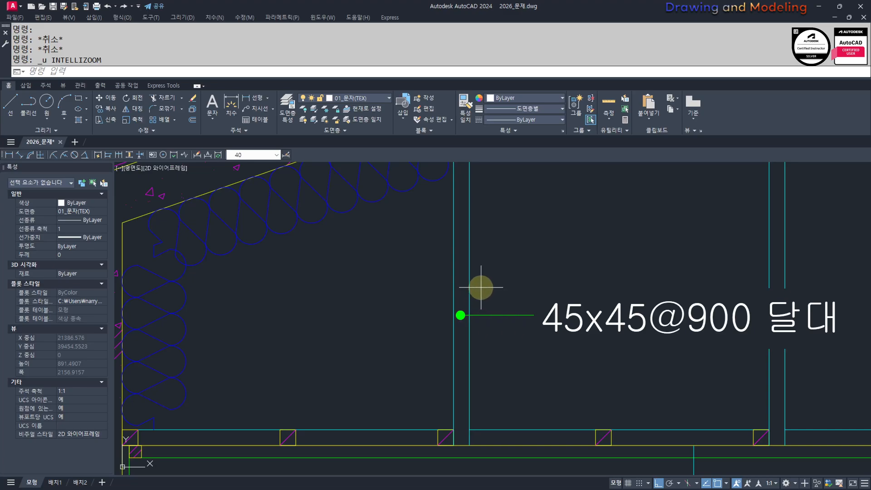
left_click(481, 288)
key("Escape")
key("Escape")
scroll(498, 326, "down", 5)
scroll(445, 338, "up", 3)
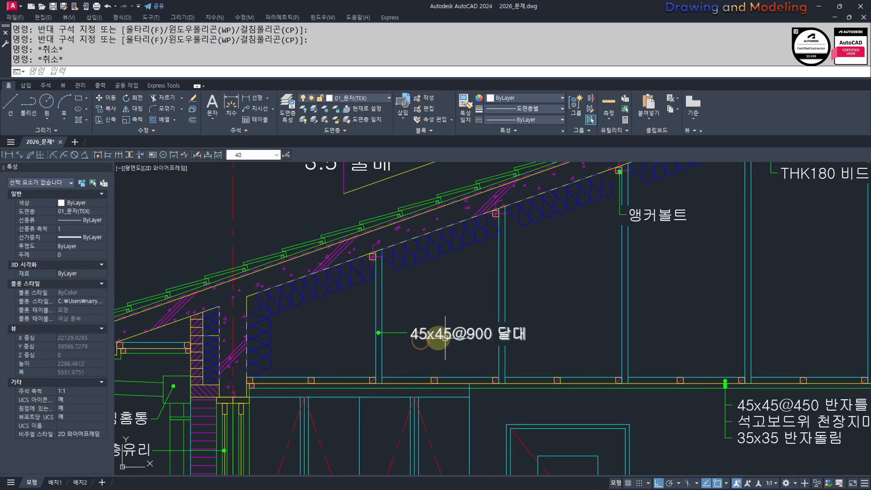
Step: Look over the section's existing notes from the roof and eaves down to the floor build-up
scroll(446, 338, "down", 4)
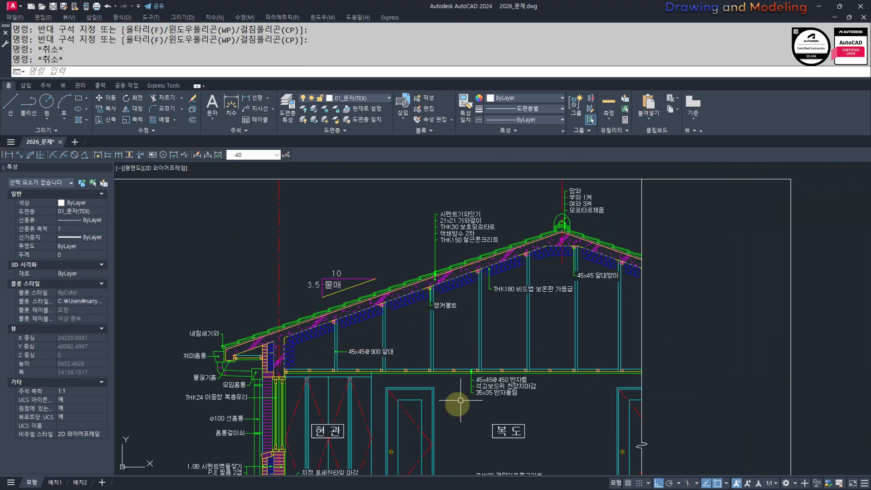
scroll(521, 403, "up", 5)
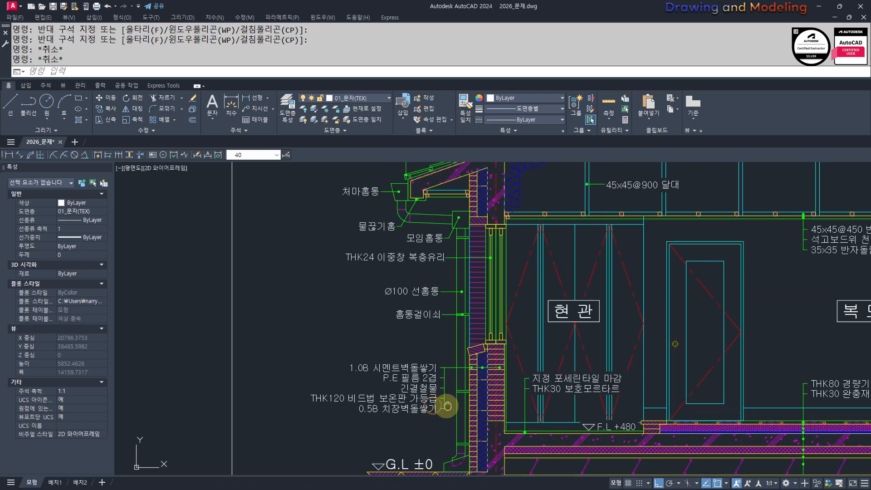
scroll(446, 406, "down", 4)
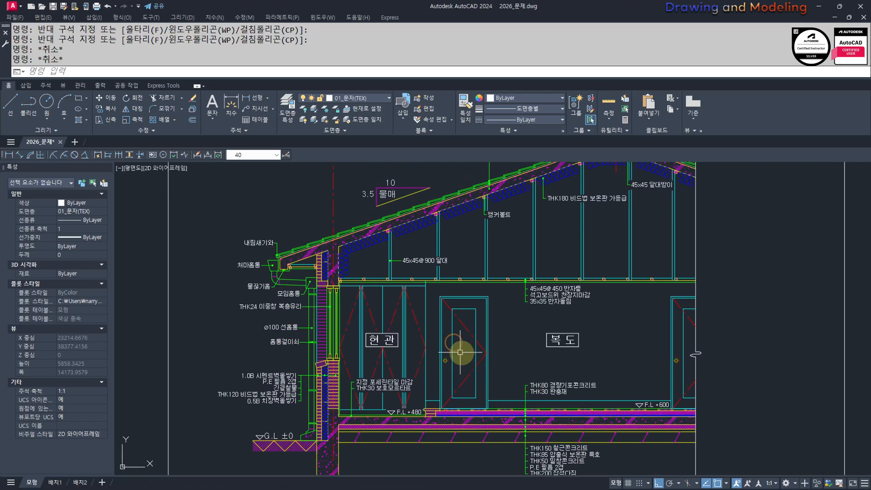
scroll(460, 352, "down", 2)
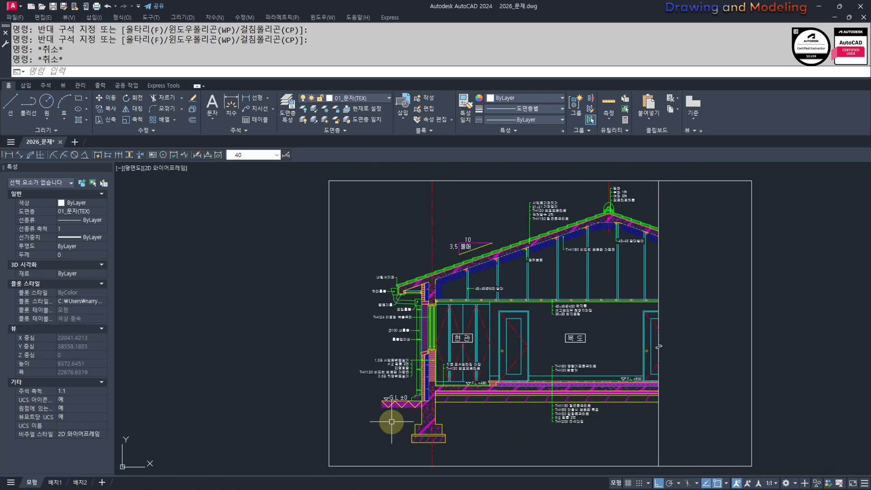
scroll(522, 363, "up", 2)
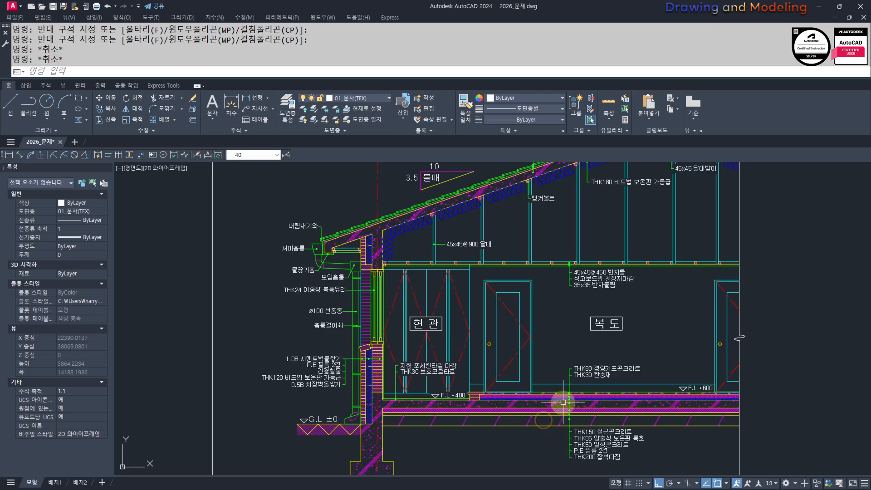
scroll(562, 390, "up", 4)
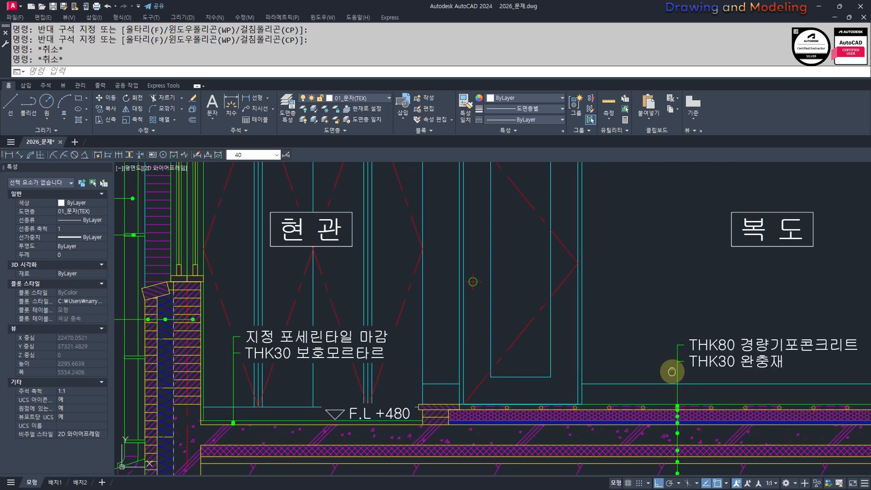
middle_click_drag(672, 371, 544, 357)
scroll(603, 329, "down", 3)
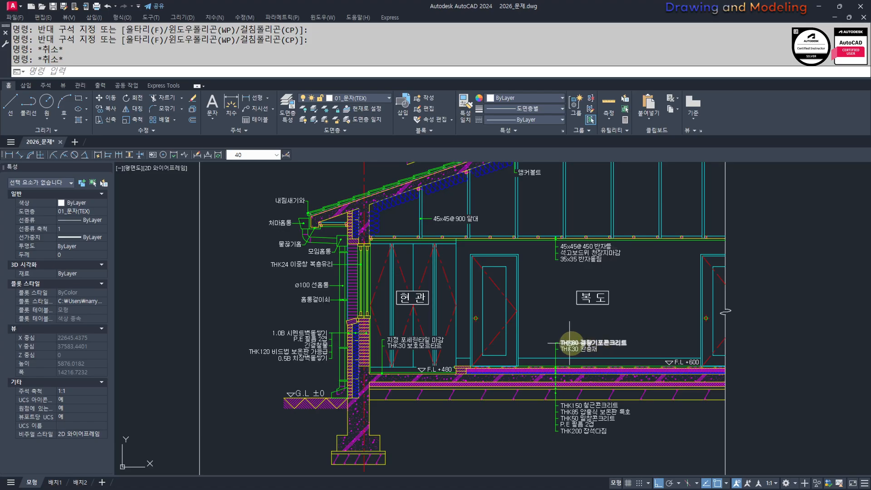
scroll(561, 317, "up", 4)
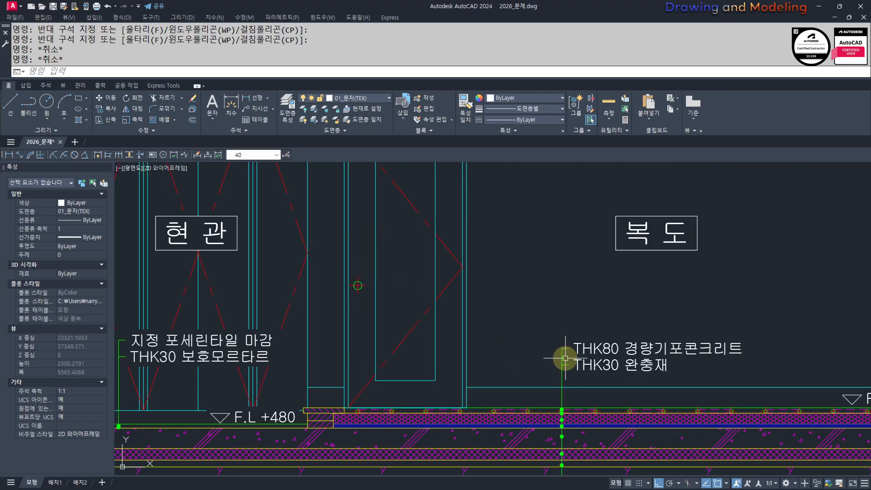
Step: Stretch only the vertical leader of the floor notes upward above the "THK80 경량기포콘크리트" note
type("s")
key("Return")
left_click(566, 358)
left_click(553, 346)
scroll(551, 353, "up", 4)
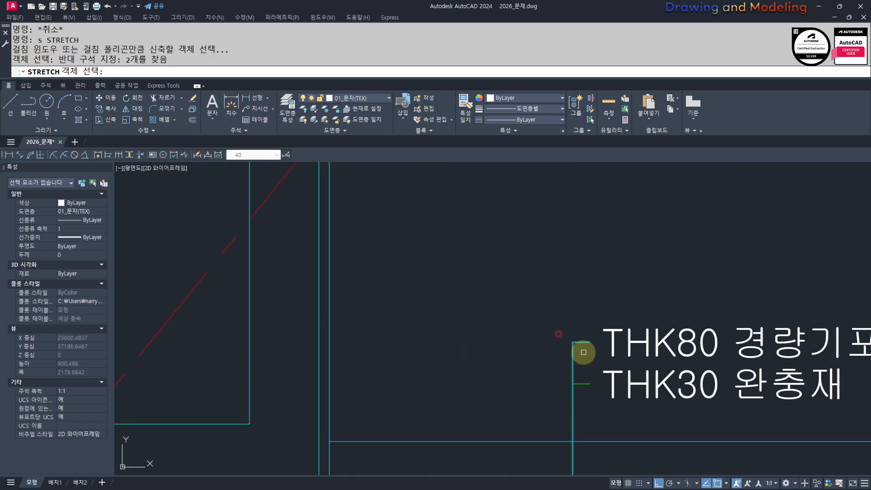
left_click(580, 332, "shift")
left_click(516, 361, "shift")
key("Return")
scroll(503, 351, "down", 2)
scroll(501, 381, "down", 1)
left_click(502, 381)
key("Escape")
key("Escape")
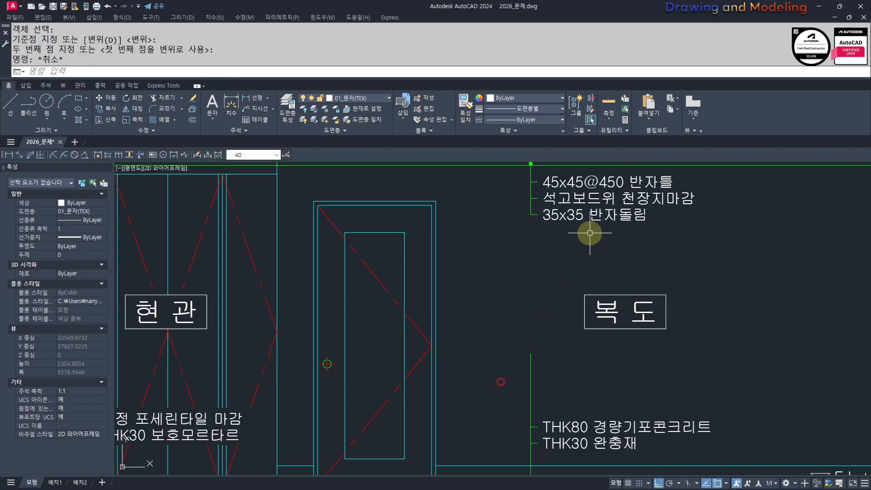
scroll(523, 295, "up", 3)
left_click(575, 306)
left_click(527, 194)
type("c")
key("Return")
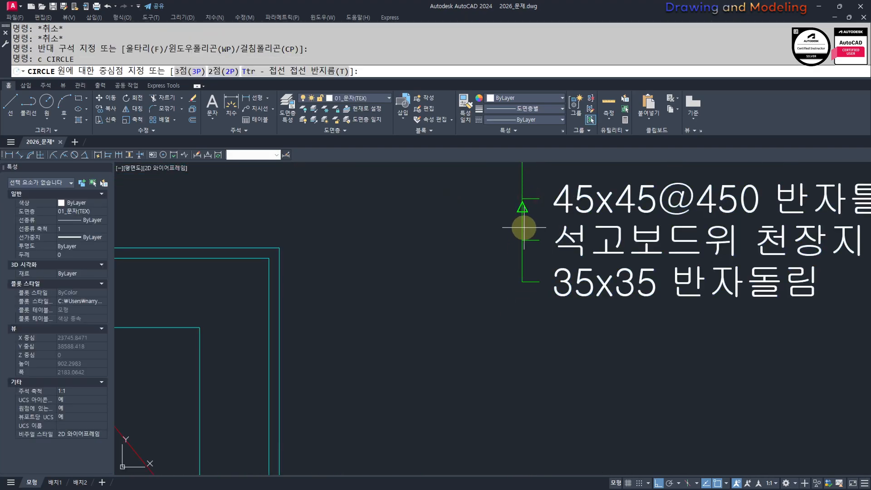
left_click(519, 286)
key("Escape")
key("Escape")
Step: Try to stretch the three ceiling notes with their ticks down above the "THK80 경량기포콘크리트" note, and undo it
type("s")
key("Return")
left_click(636, 304)
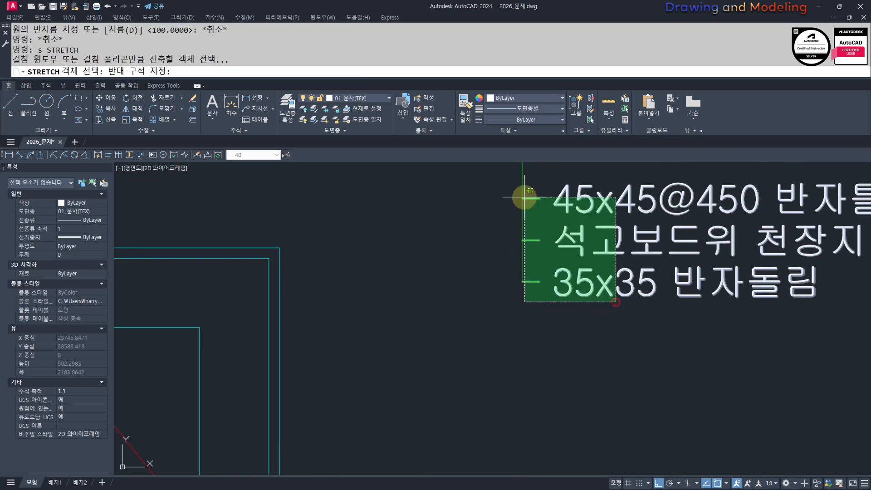
left_click(523, 195)
key("Return")
left_click(523, 281)
scroll(482, 405, "down", 3)
scroll(496, 359, "up", 3)
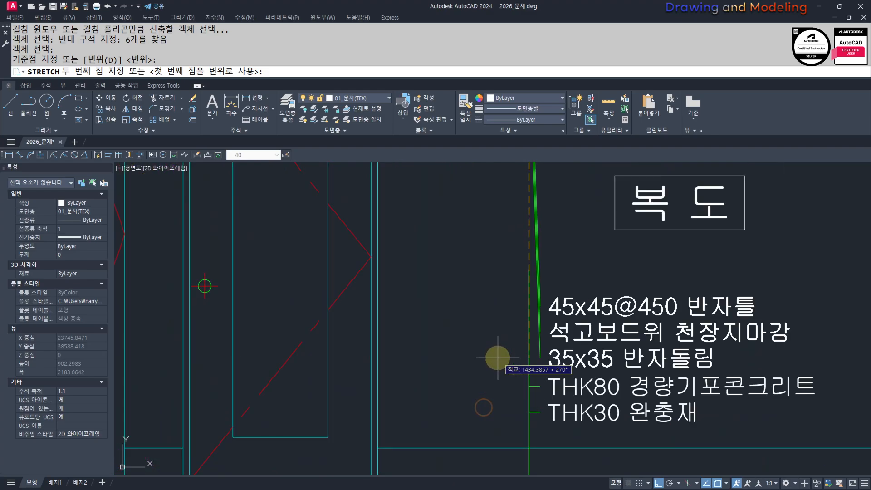
left_click(497, 350)
key("Escape")
key("Escape")
key("ctrl+z")
Step: Copy the three ceiling notes and their leader ticks straight down onto the floor leader above the "THK80 경량기포콘크리트" note
middle_click_drag(525, 261, 523, 294)
left_click(495, 222)
left_click(629, 367)
left_click(681, 365)
left_click(615, 210)
type("xx")
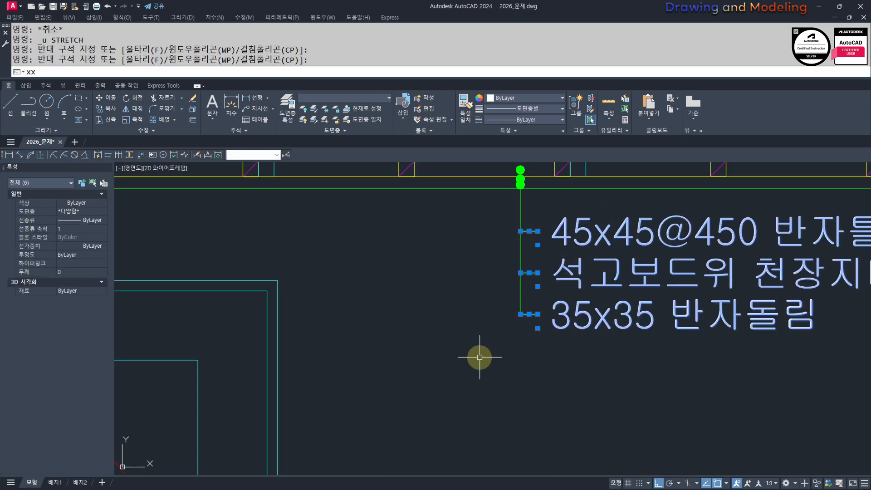
type("cc")
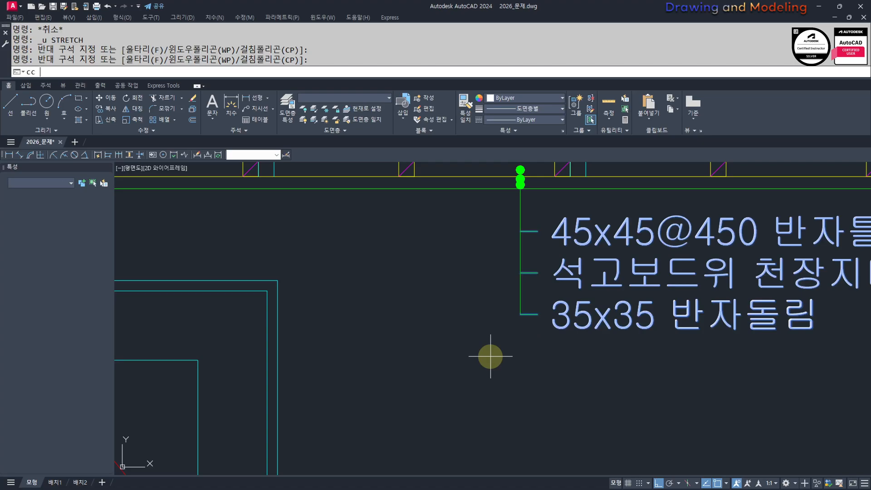
key("Return")
left_click(448, 313)
scroll(475, 358, "down", 4)
scroll(475, 358, "up", 4)
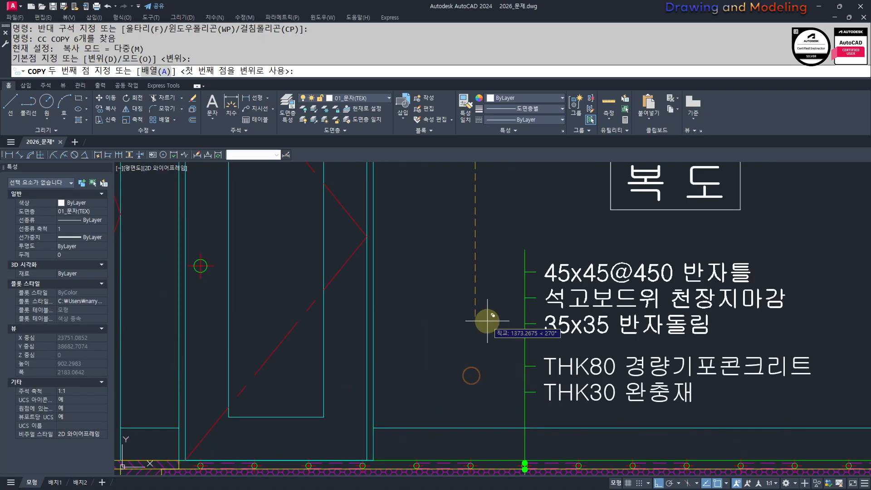
left_click(484, 334)
key("Escape")
key("Escape")
middle_click(526, 356)
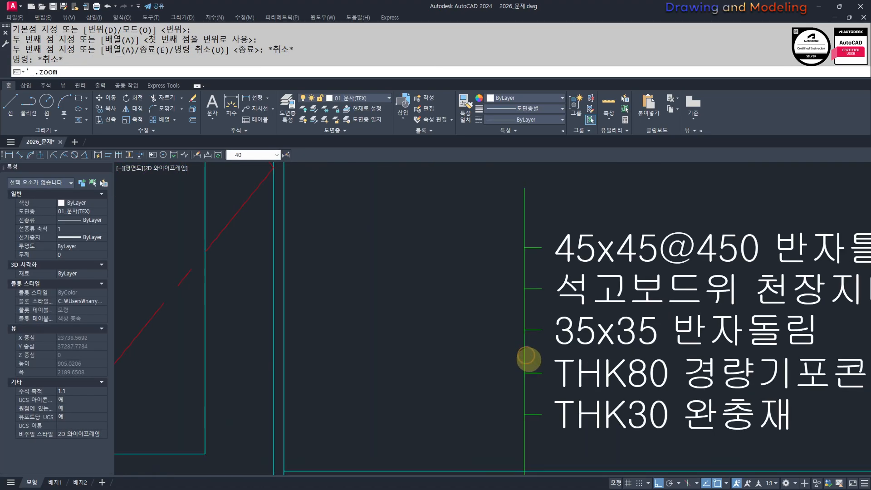
type("l")
key("Return")
key("Escape")
key("Escape")
scroll(561, 306, "up", 6)
scroll(585, 358, "up", 8)
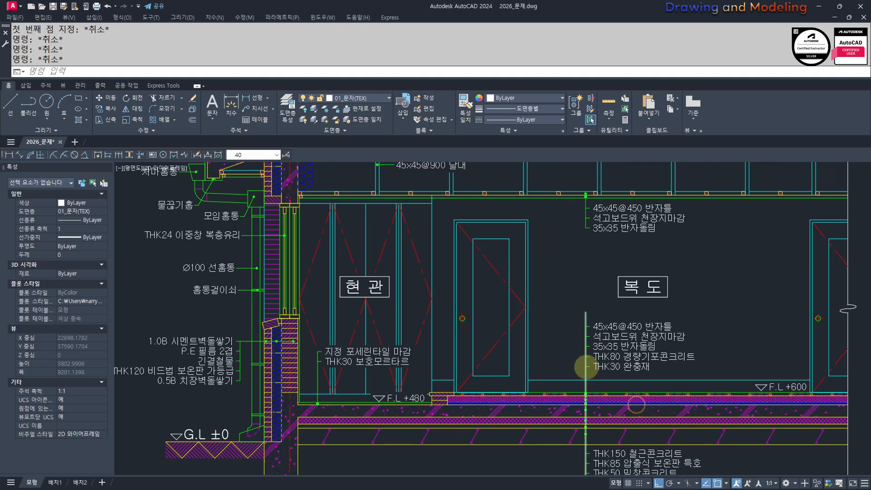
Step: Draw a horizontal helper line outward from the floor leader at the tick of the "THK80 경량기포콘크리트" note
type("l")
key("Return")
left_click(580, 340)
left_click(472, 340)
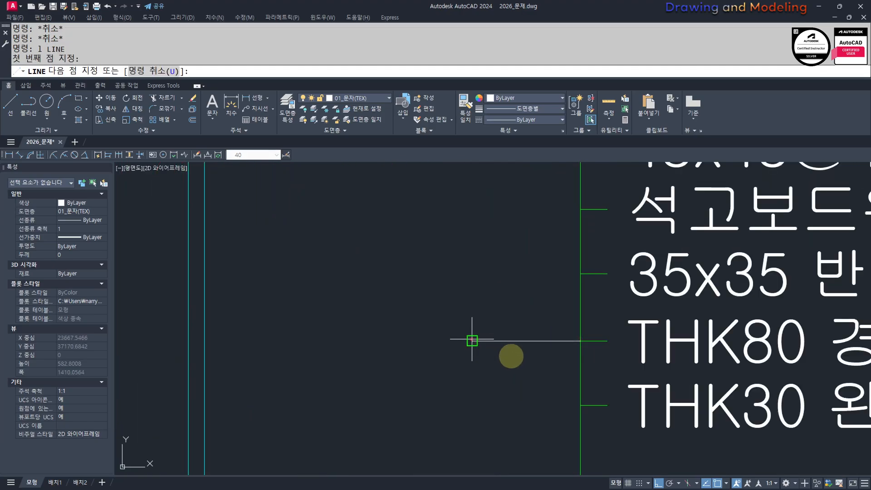
key("Escape")
key("Escape")
Step: Move the helper line straight up by 120
middle_click_drag(529, 353, 536, 375)
key("m")
key("Return")
left_click(551, 398)
left_click(442, 297)
key("Return")
left_click(372, 401)
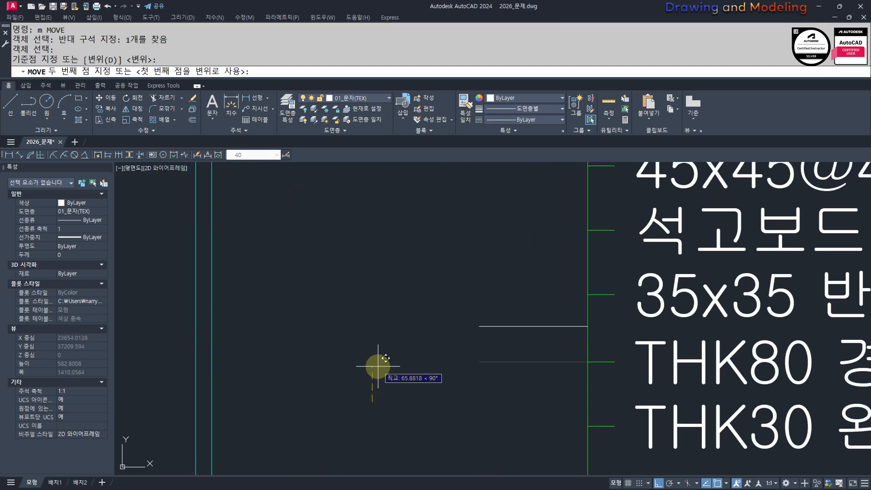
key("Return")
key("Escape")
key("Escape")
Step: Move the three copied notes with their ticks so the "35x35 반자돌림" tick lines up with the helper line
middle_click_drag(635, 317, 562, 378)
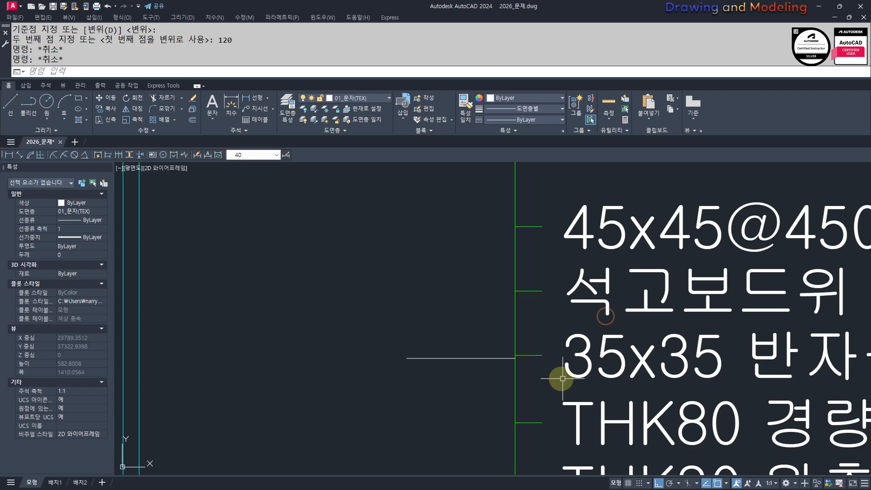
left_click(595, 236)
left_click(535, 305)
left_click(525, 360)
left_click(534, 346)
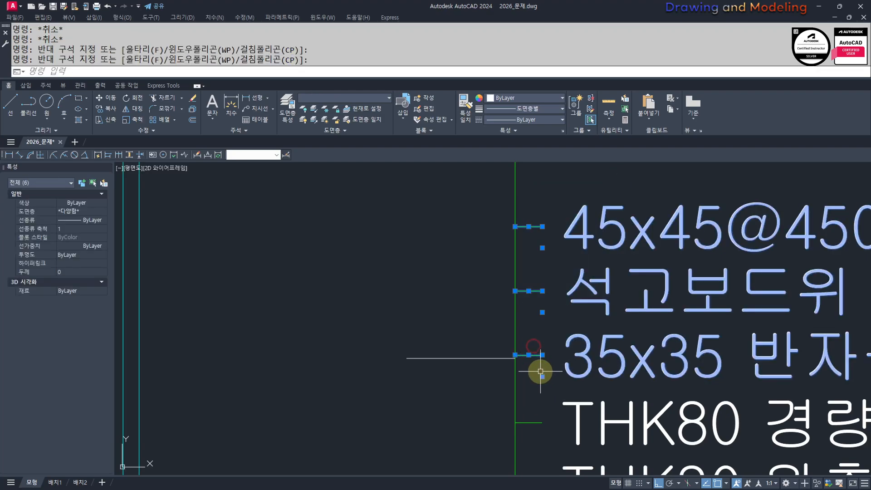
key("Return")
scroll(513, 365, "up", 2)
left_click(515, 350)
left_click(516, 354)
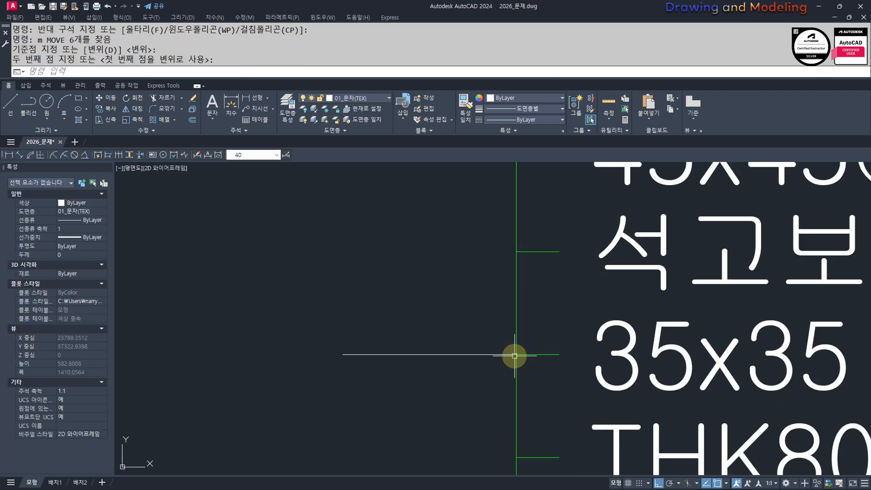
Step: Erase the horizontal helper line beside the floor leader
key("Escape")
key("Escape")
left_click(394, 337)
left_click(355, 376)
key("e")
key("Return")
key("Escape")
key("Escape")
scroll(409, 404, "down", 3)
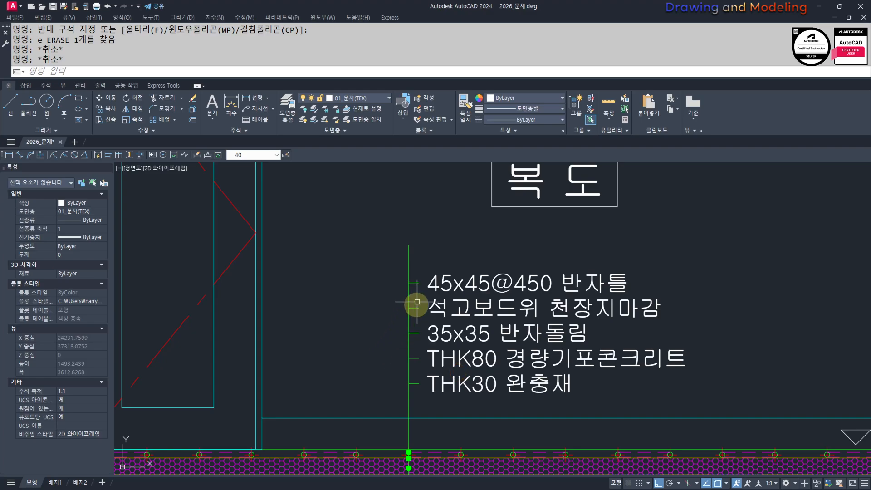
Step: Try to fillet the top tick of the floor notes with the vertical leader at the current radius of 100
scroll(394, 311, "up", 3)
type("f")
key("Return")
left_click(393, 312)
left_click(404, 297)
key("Escape")
key("Escape")
scroll(399, 308, "down", 3)
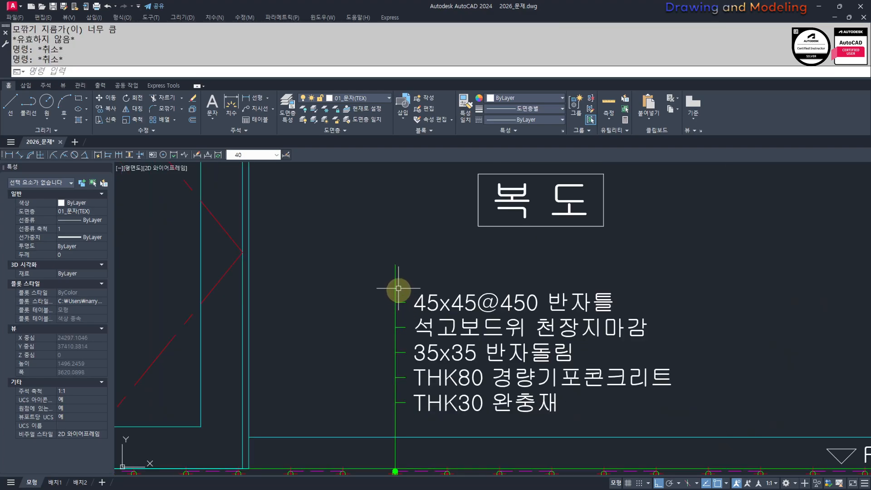
scroll(399, 288, "up", 3)
left_click(408, 268)
left_click(366, 284)
key("Escape")
type("f")
key("Return")
left_click(399, 333)
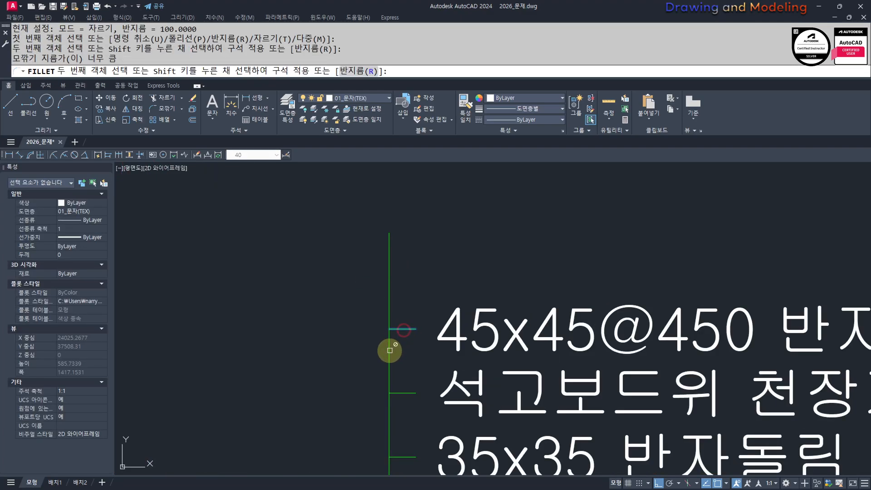
left_click(389, 347)
key("Escape")
key("Escape")
Step: Fillet the top tick and the vertical leader of the floor notes with radius 0 to form a sharp corner
type("f")
key("Return")
type("r")
key("Return")
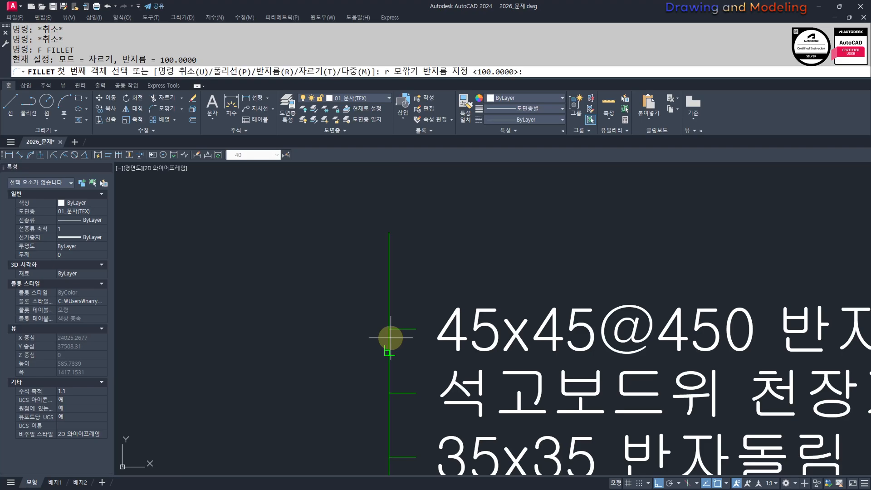
type("0")
key("Return")
left_click(399, 332)
left_click(388, 350)
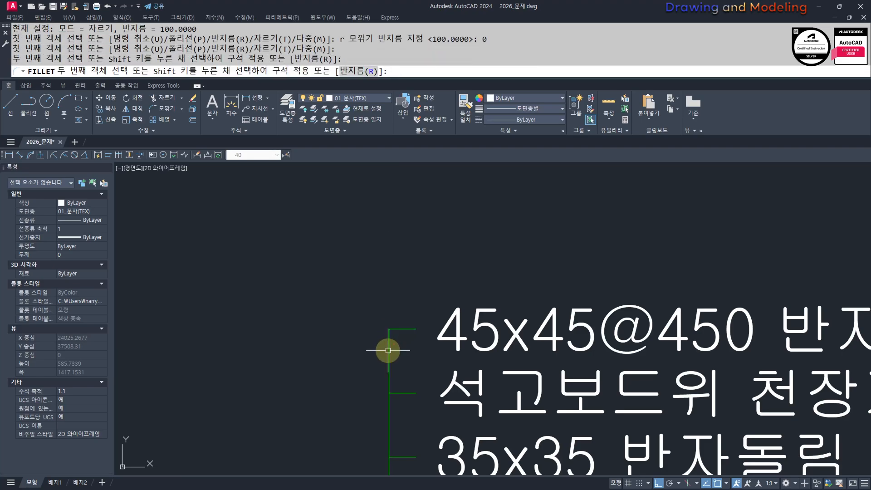
key("Escape")
key("Escape")
Step: Change the top copied floor note to "지정 강마루마감"
scroll(386, 333, "down", 2)
scroll(351, 315, "up", 1)
middle_click_drag(398, 342, 399, 294)
scroll(351, 315, "down", 2)
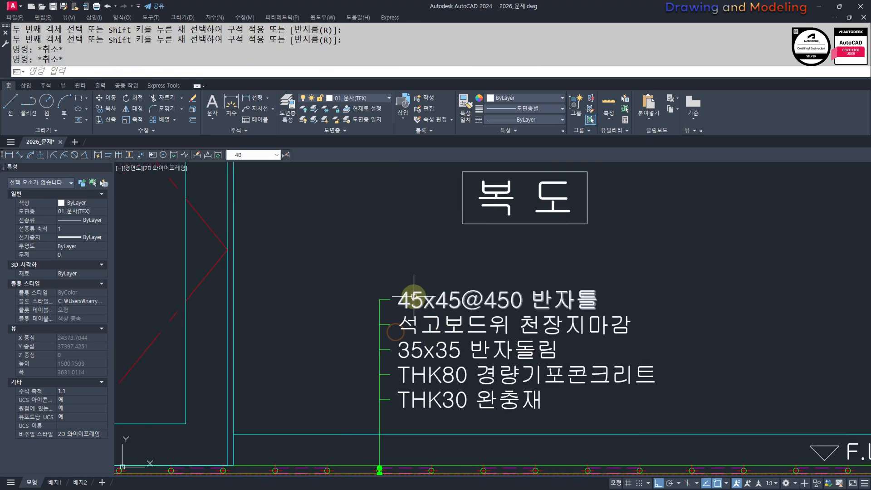
double_click(404, 297)
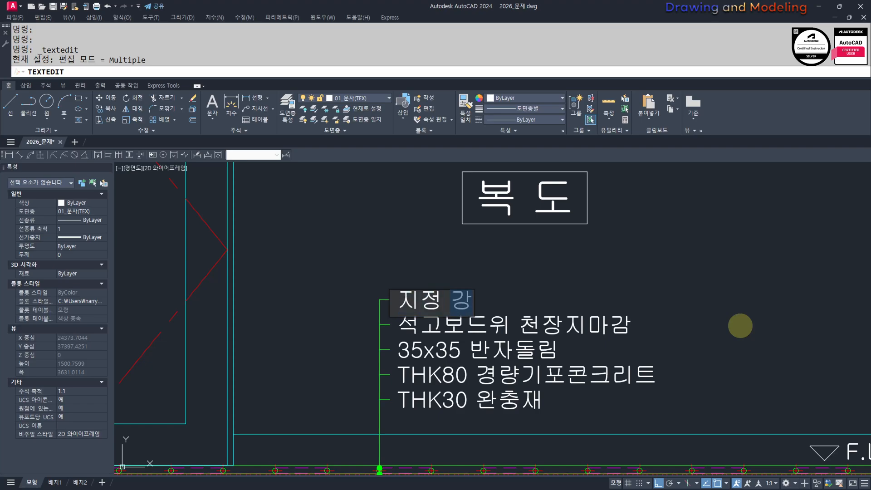
left_click(741, 325)
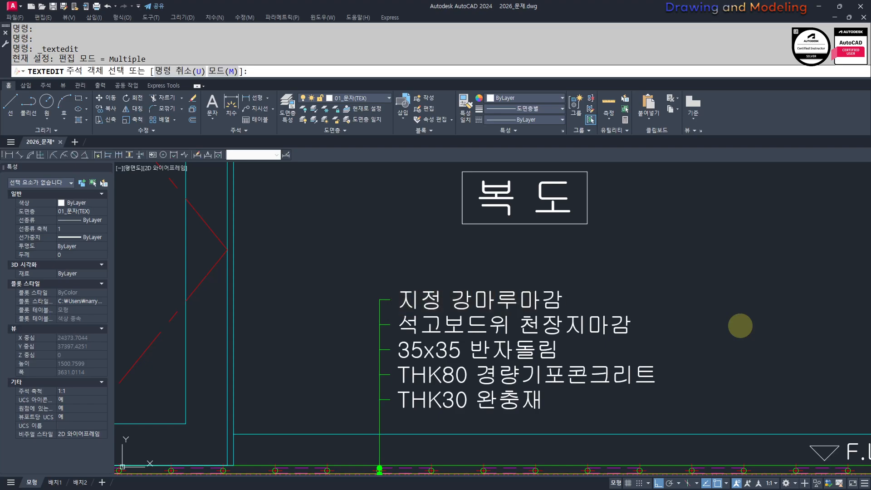
Step: Change the second floor note to "THK40 보호모르타르"
mouse_move(609, 333)
middle_mouse_down()
mouse_move(560, 287)
mouse_move(619, 263)
middle_mouse_up()
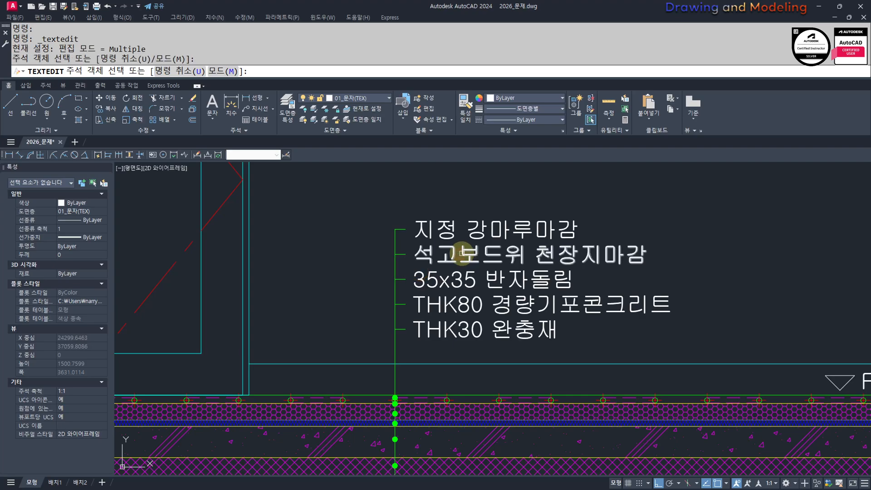
left_click(465, 257)
key("Delete")
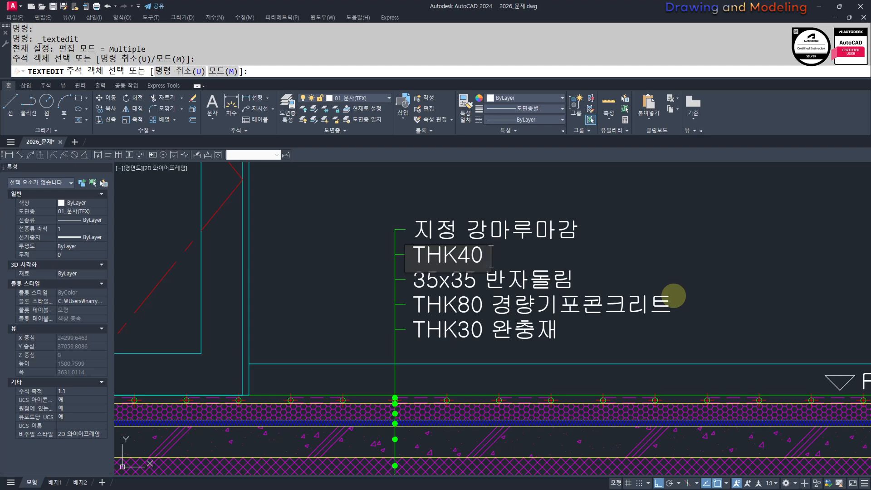
type("THK40 보호모르타르")
key("Return")
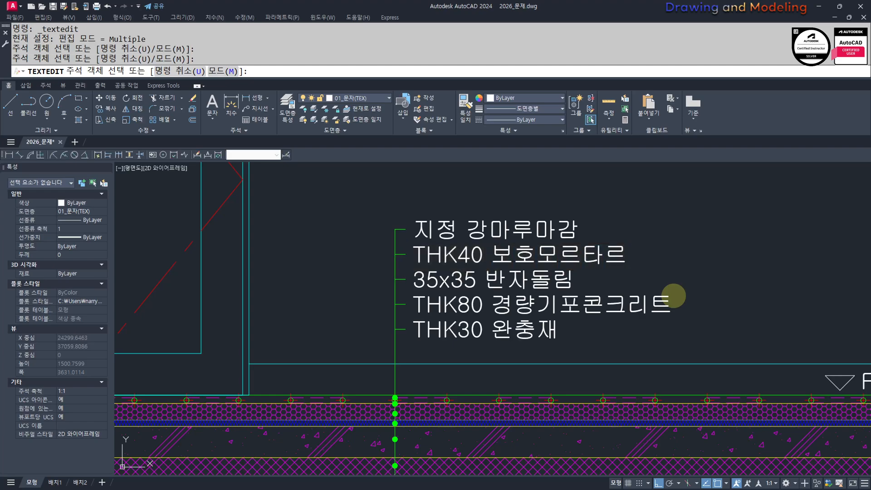
Step: Change the third floor note to "Ø25@250 온수파이프" and finish text editing
middle_click_drag(523, 273, 503, 244)
left_click(426, 256)
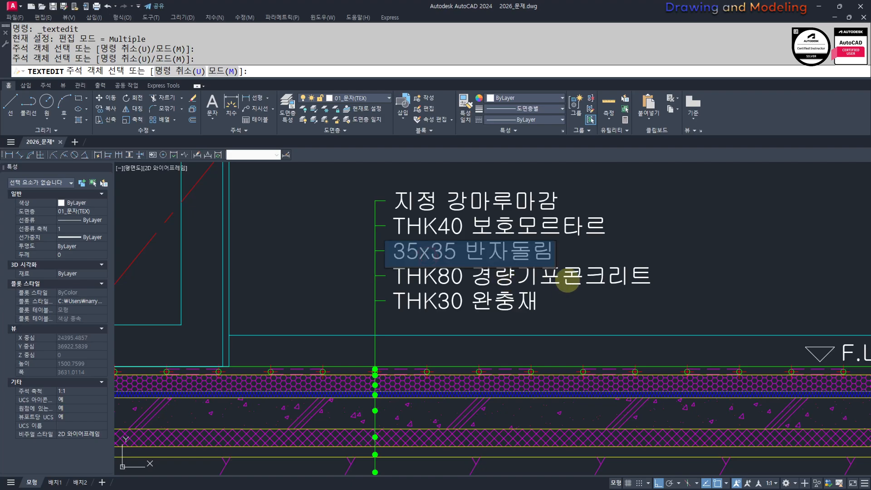
key("BackSpace")
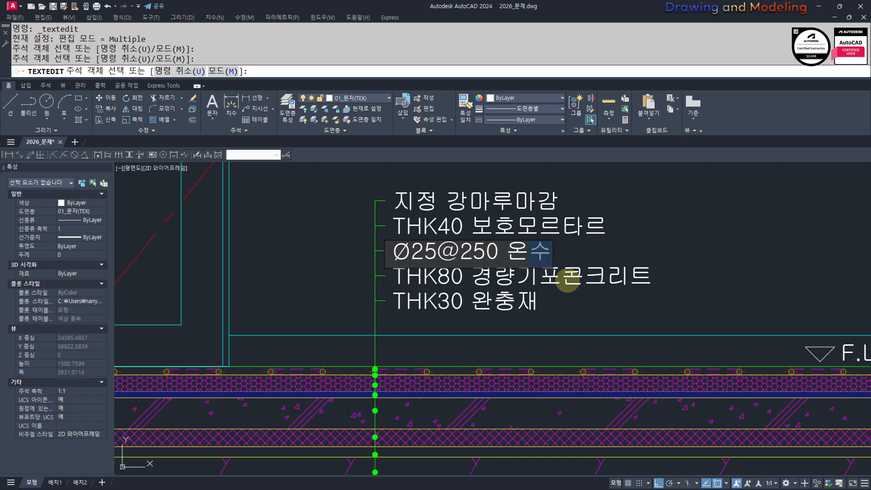
type("파이프")
key("Escape")
key("Escape")
key("Escape")
key("Escape")
middle_click_drag(494, 237, 503, 265)
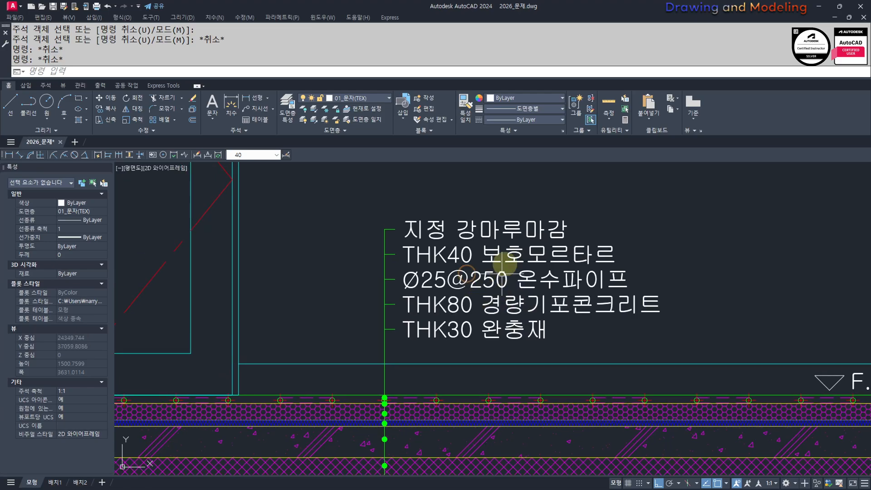
key("Return")
key("Escape")
key("Escape")
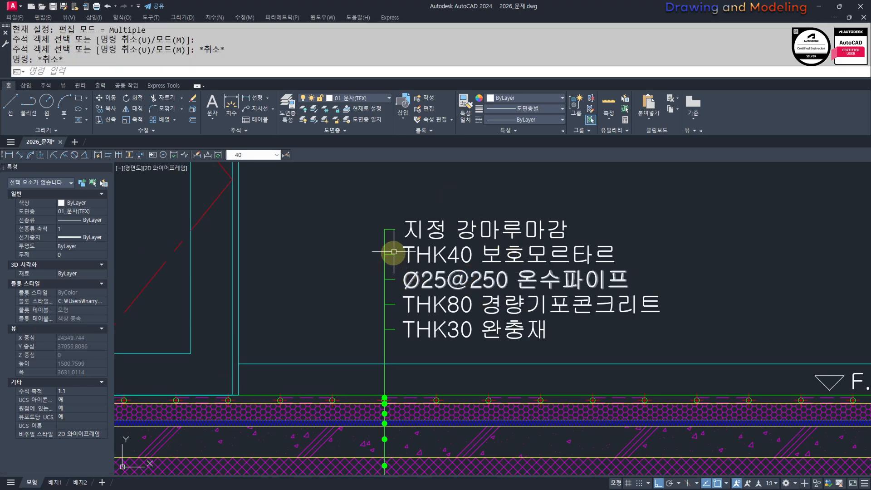
Step: Stretch the five upper corridor floor notes with their ticks and leader slightly downward
key("Escape")
key("Escape")
type("s")
key("space")
left_click(449, 191)
left_click(333, 347)
key("space")
left_click(347, 252)
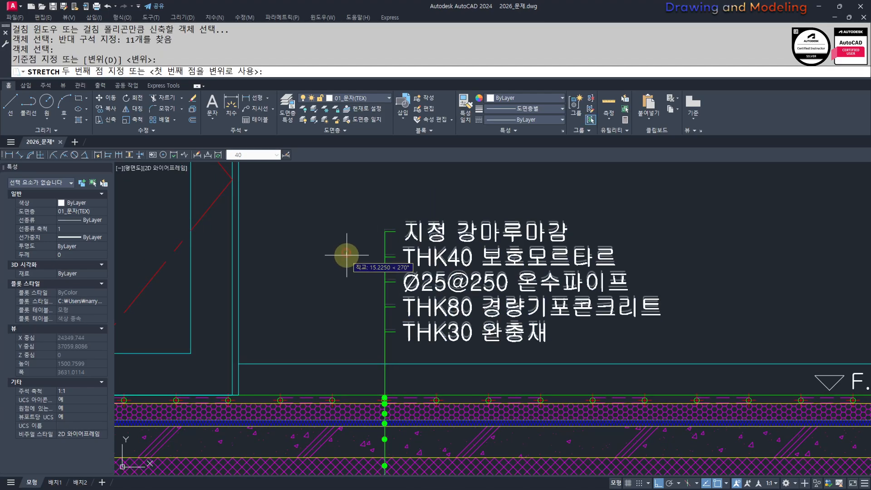
scroll(347, 252, "down", 5)
key("Escape")
key("Escape")
Step: Add a quick leader from the corridor skirting, with a 50 horizontal segment and the note "걸레받이 H:150"
type("le")
key("Return")
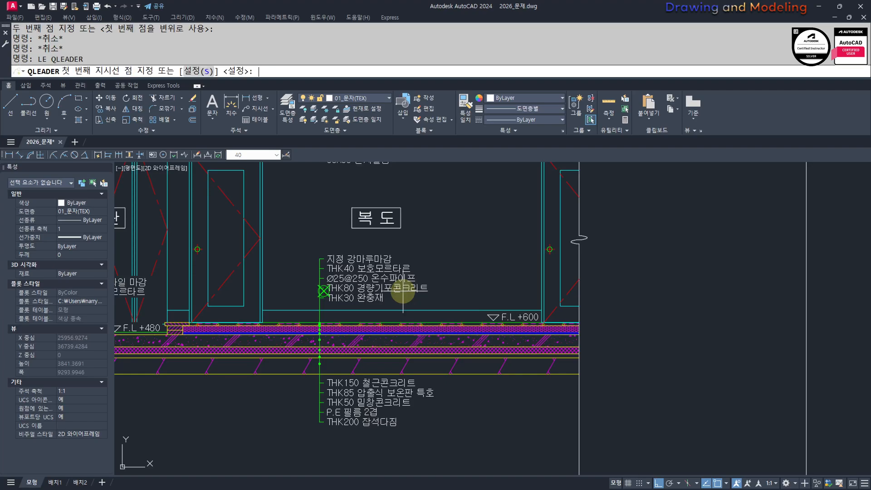
scroll(422, 313, "up", 5)
left_click(448, 315)
scroll(448, 315, "up", 1)
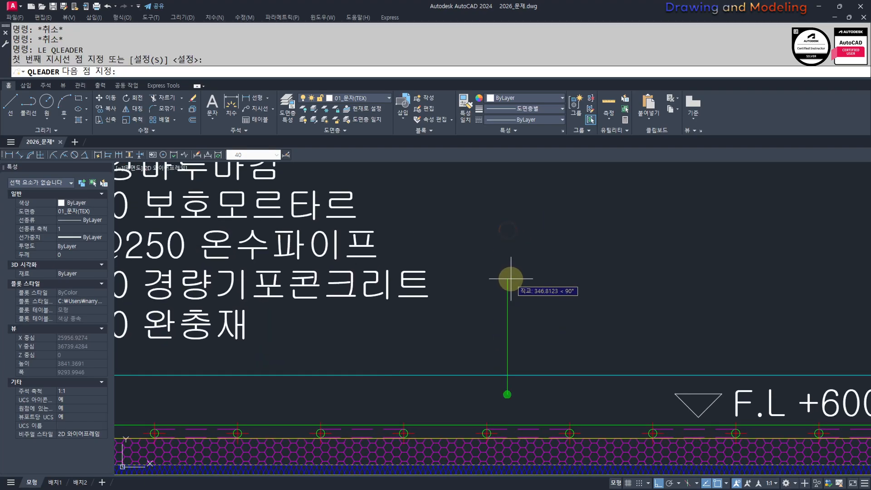
left_click(511, 279)
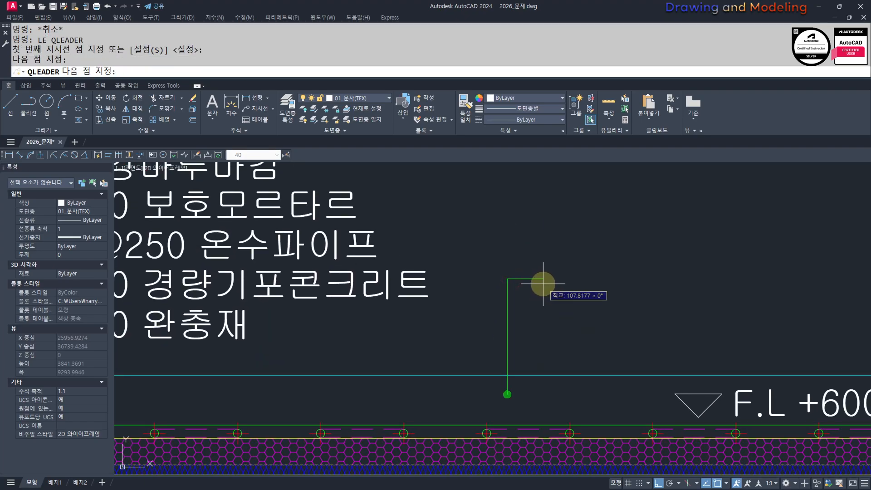
key("Return")
key("Return")
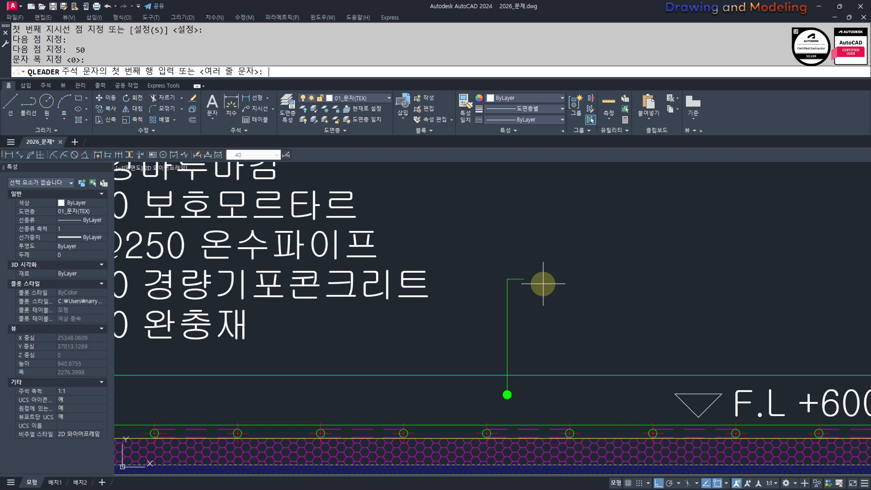
key("Return")
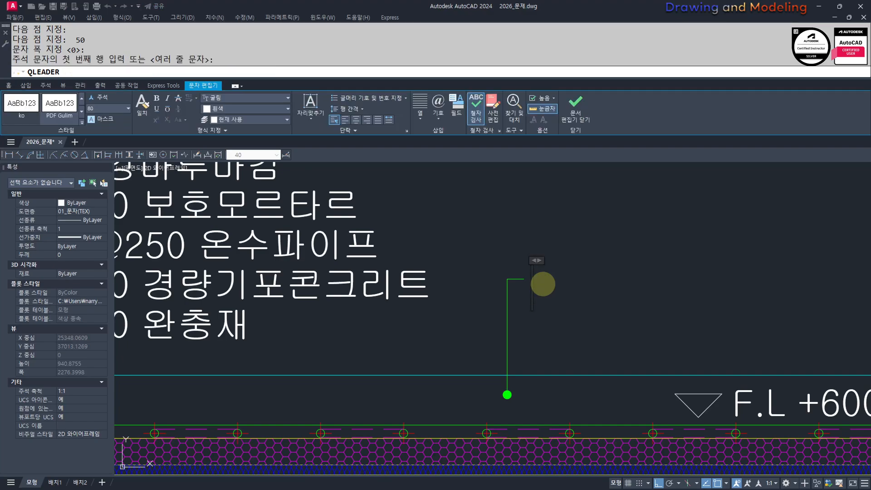
scroll(593, 296, "down", 3)
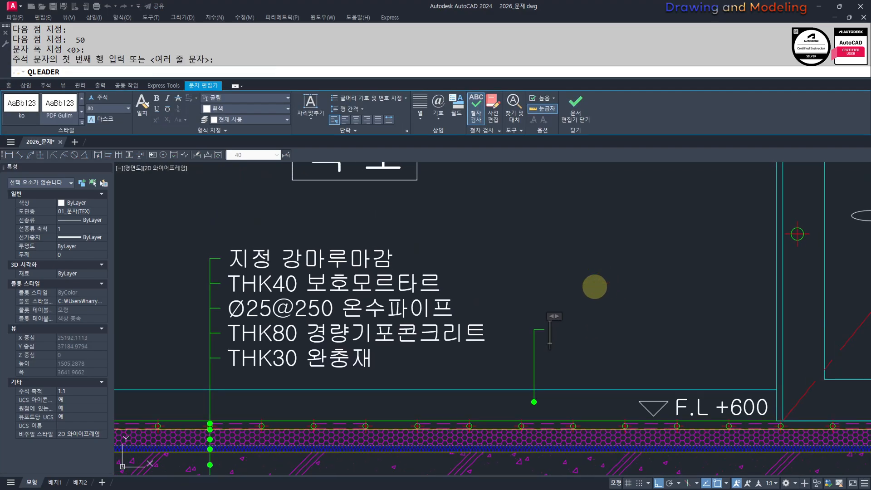
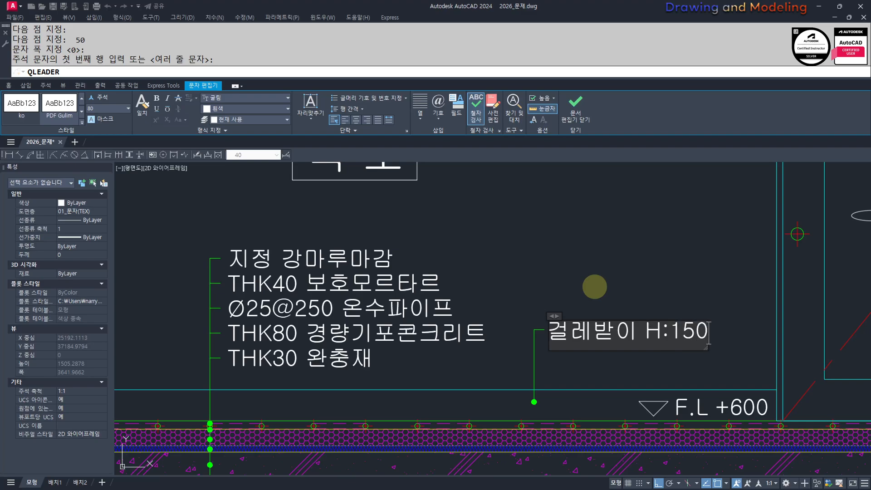
left_click(595, 287)
key("Escape")
key("Escape")
middle_click_drag(602, 324, 578, 316)
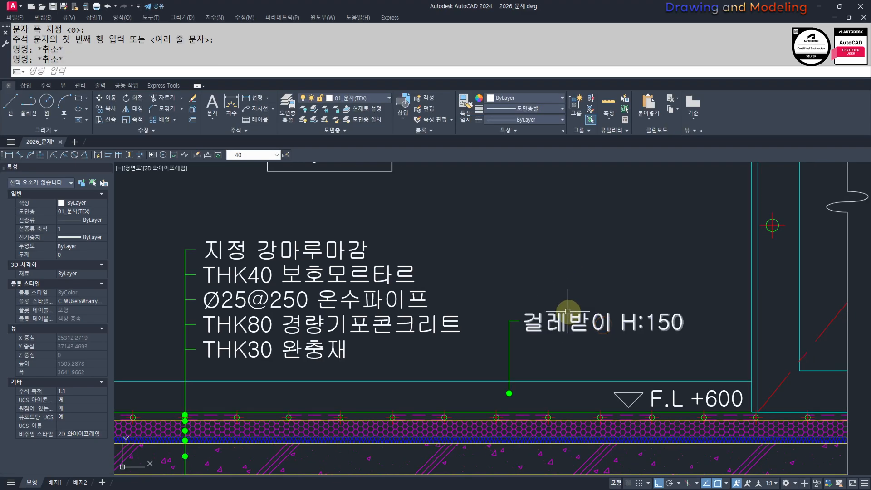
Step: Stretch the skirting note and its leader downward, closer to the skirting
key("Escape")
key("Escape")
key("Escape")
type("ㄴ")
key("Escape")
key("Escape")
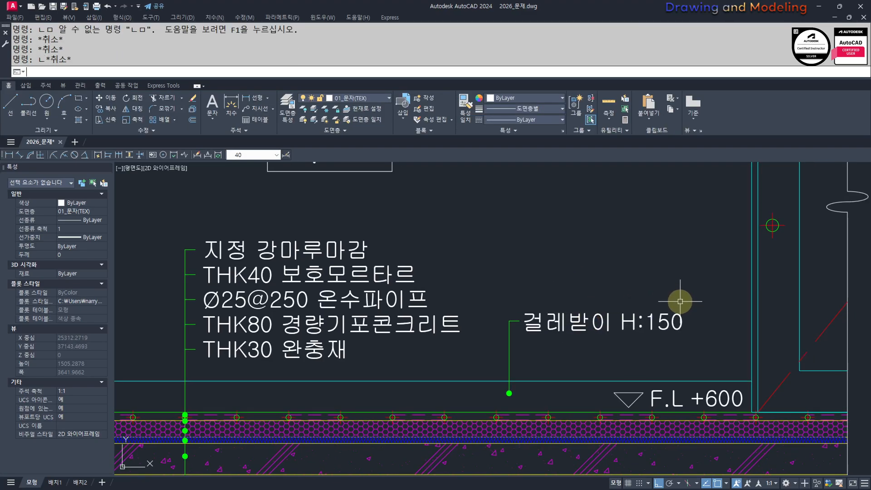
key("space")
type("S")
key("Escape")
key("Escape")
type("S")
key("space")
left_click(703, 279)
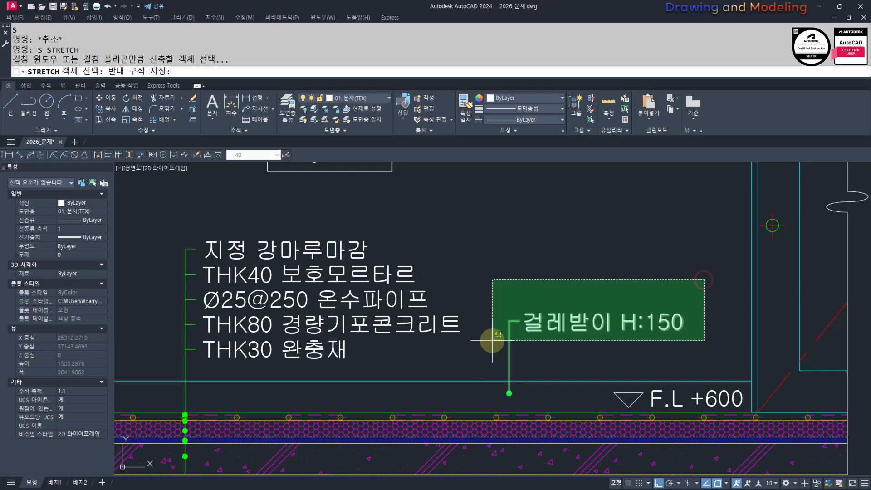
left_click(492, 341)
key("space")
left_click(571, 186)
left_click(574, 200)
key("Escape")
key("Escape")
Step: Review the annotated section, checking the corridor, entrance, eaves, wall and roof notes
scroll(493, 268, "down", 2)
middle_click_drag(449, 285, 534, 305)
scroll(542, 294, "up", 1)
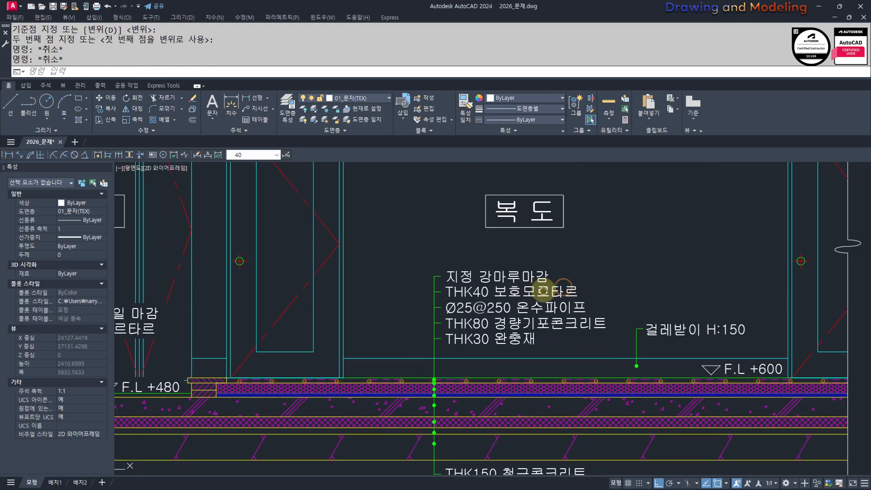
scroll(543, 293, "down", 1)
mouse_move(437, 300)
middle_mouse_down()
mouse_move(541, 305)
mouse_move(561, 324)
mouse_move(557, 353)
middle_mouse_up()
scroll(545, 308, "down", 1)
scroll(517, 380, "up", 1)
mouse_move(517, 381)
middle_mouse_down()
mouse_move(503, 361)
mouse_move(459, 364)
middle_mouse_up()
scroll(495, 363, "down", 1)
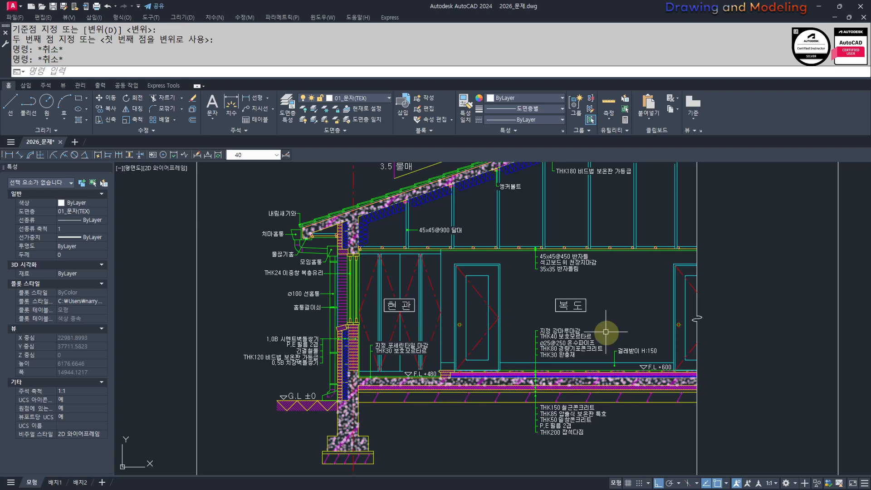
middle_click_drag(604, 340, 593, 330)
middle_click_drag(419, 396, 437, 408)
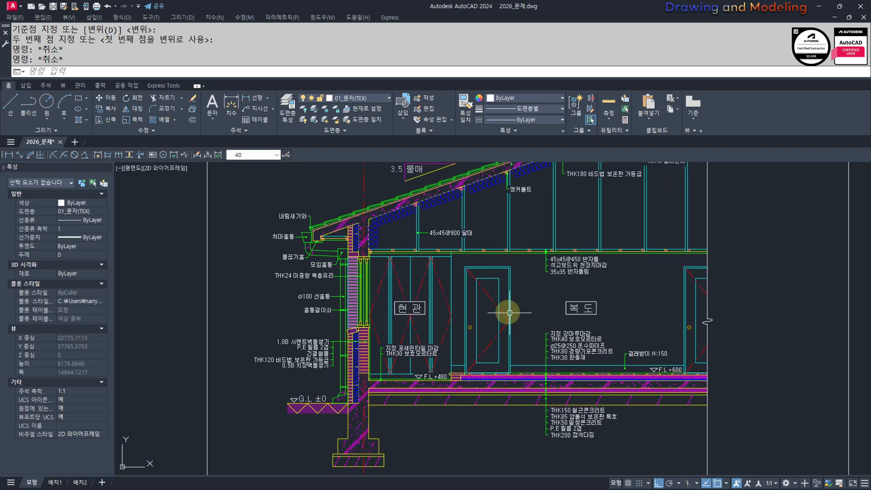
scroll(502, 306, "down", 2)
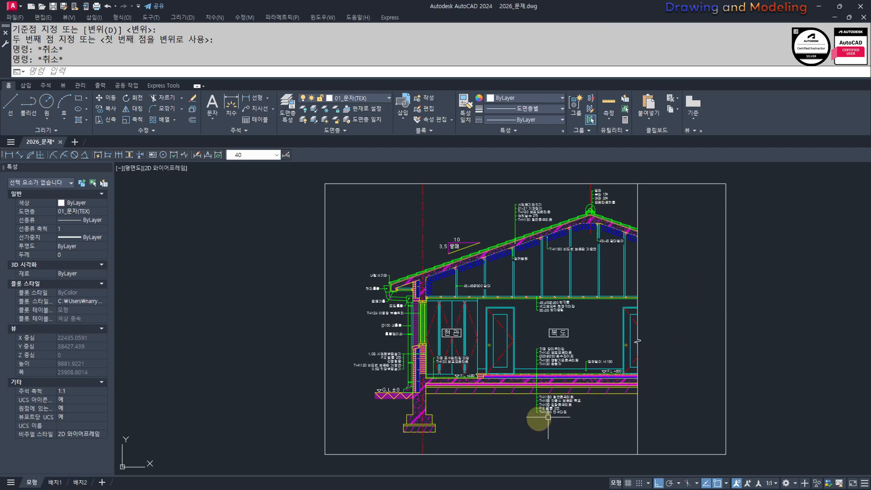
scroll(375, 298, "up", 2)
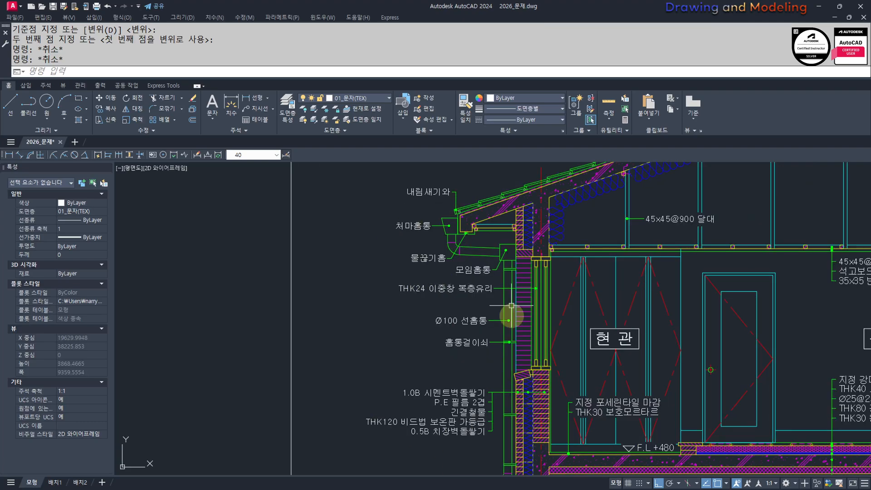
scroll(453, 331, "down", 2)
scroll(570, 331, "up", 1)
mouse_move(671, 328)
middle_mouse_down()
mouse_move(561, 331)
mouse_move(551, 352)
middle_mouse_up()
scroll(520, 343, "up", 1)
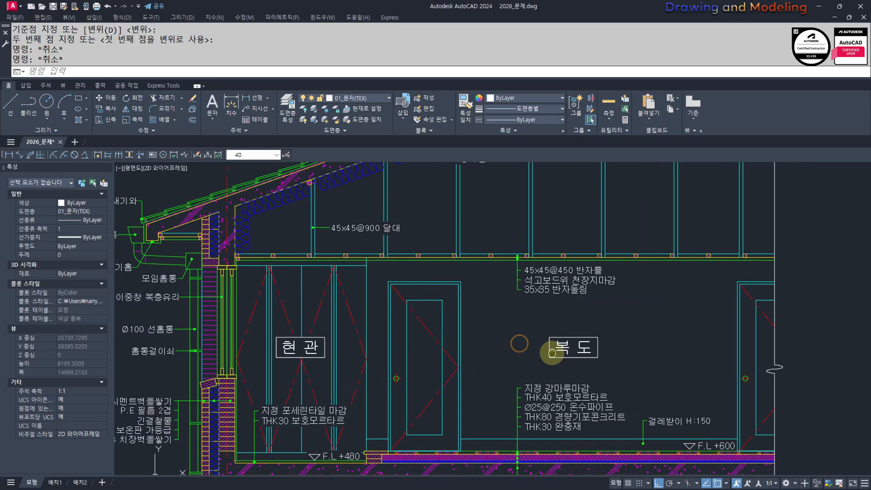
scroll(552, 352, "down", 2)
middle_click_drag(529, 301, 588, 350)
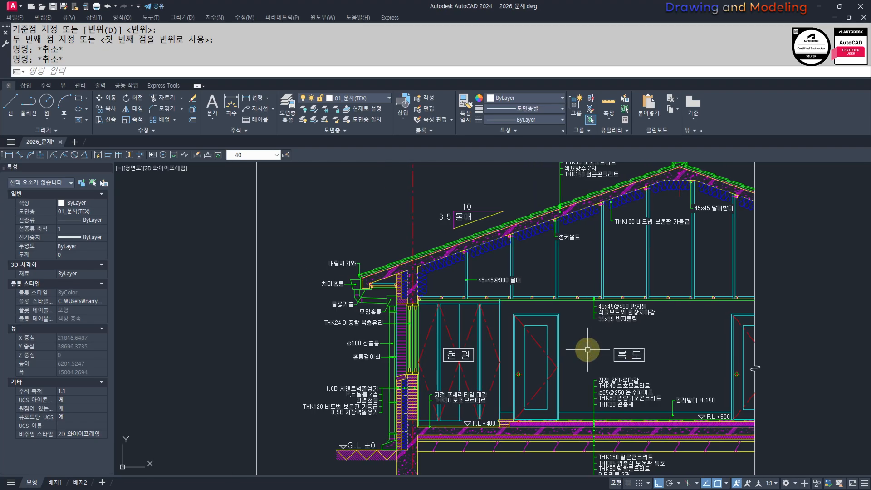
Step: Hatch the corridor wall around the doors and notes with the ANSI31 pattern at scale 10
key("Return")
left_click(587, 350)
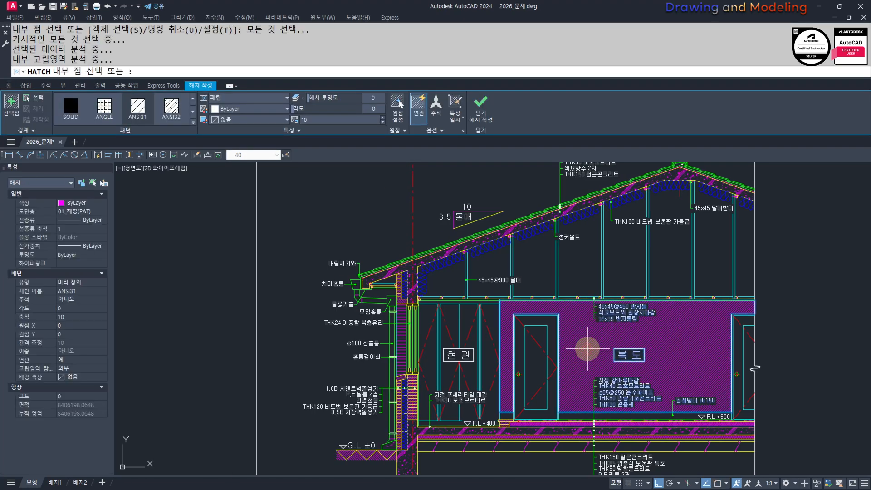
key("Return")
Step: Change the corridor wall hatch to the AR-RROOF pattern with scale 20 and angle 90
left_click(588, 349)
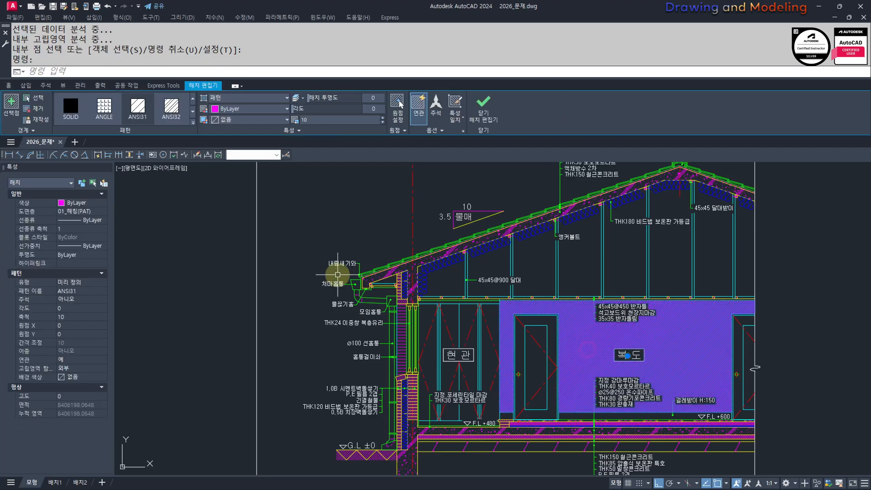
left_click(194, 122)
scroll(164, 123, "down", 2)
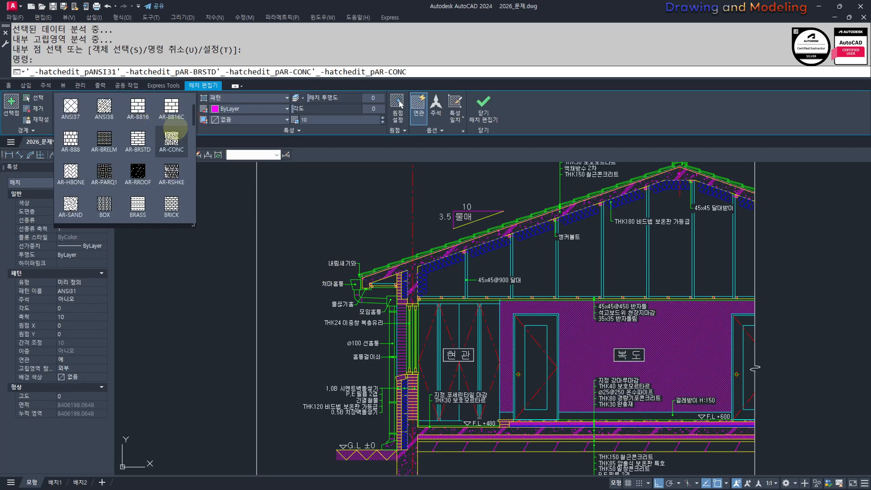
left_click(137, 171)
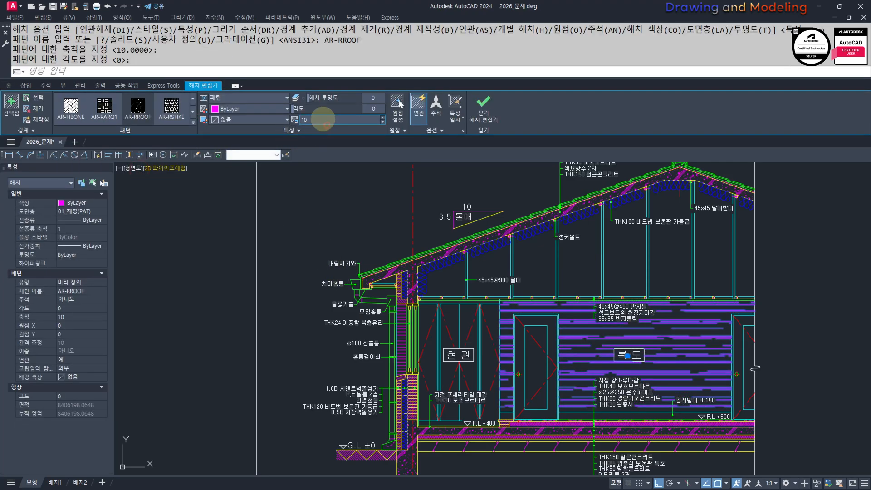
left_click(323, 118)
type("20")
key("Return")
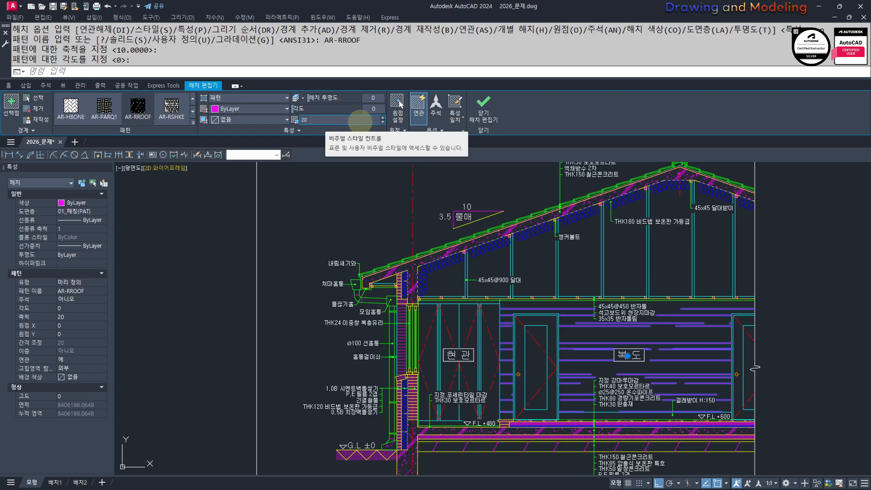
type("90")
key("Return")
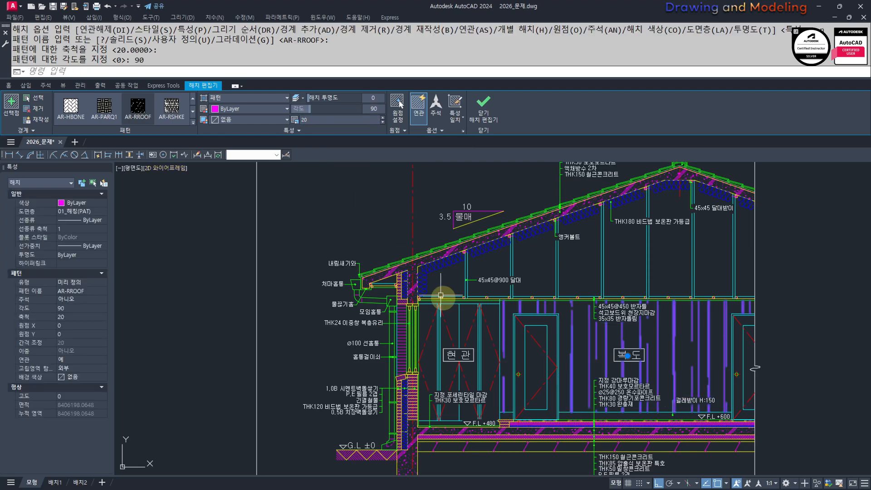
key("Escape")
key("Escape")
middle_click_drag(309, 348, 236, 344)
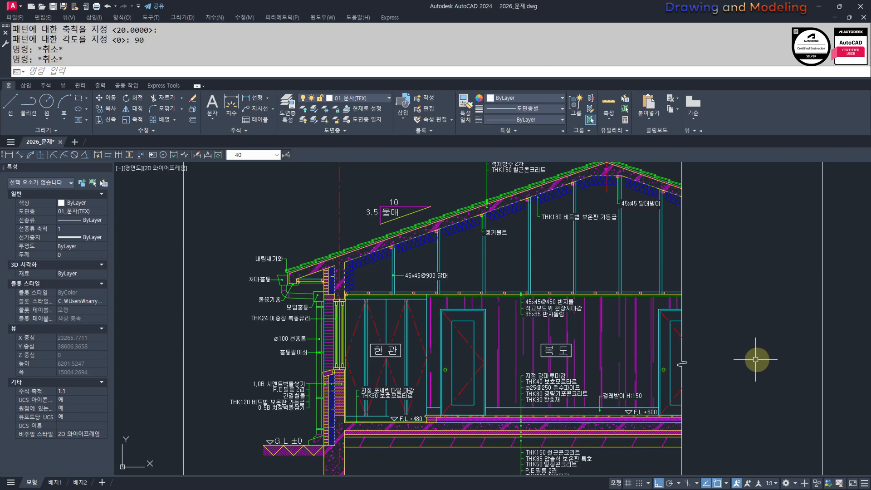
mouse_move(754, 355)
middle_mouse_down()
mouse_move(748, 309)
mouse_move(774, 336)
mouse_move(745, 313)
middle_mouse_up()
scroll(744, 303, "down", 2)
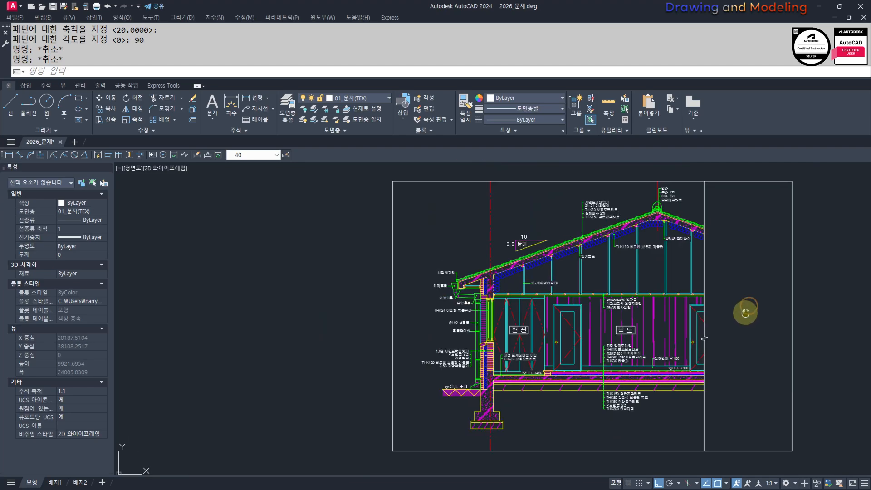
scroll(721, 281, "down", 2)
scroll(666, 330, "up", 4)
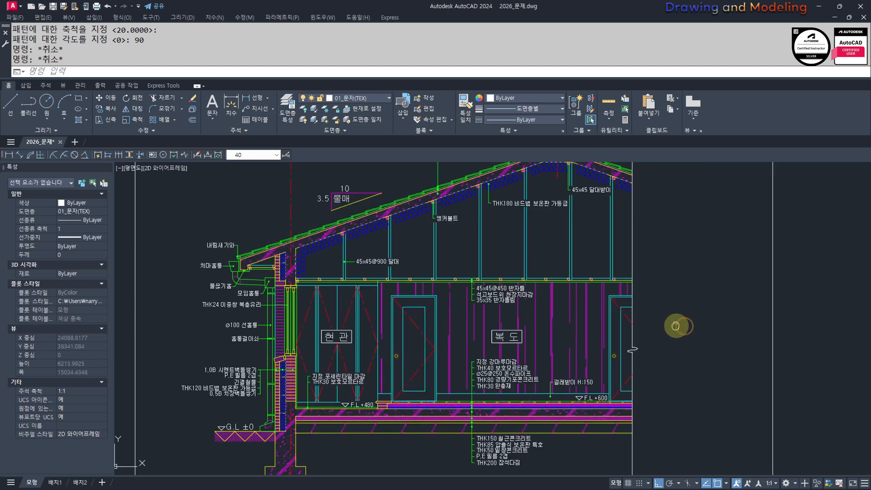
type("DLI")
key("Return")
scroll(634, 336, "up", 8)
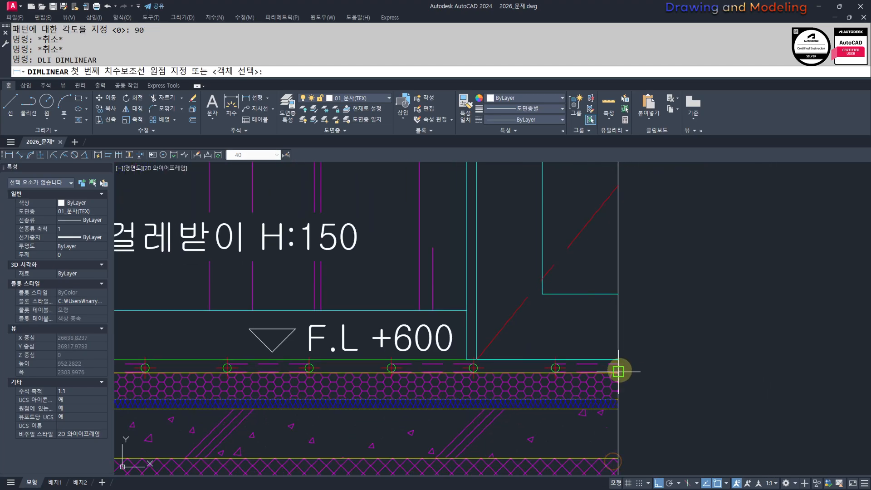
left_click(617, 363)
key("Escape")
key("Escape")
Step: Add a vertical linear dimension from the corridor's finished floor to the ceiling line, placed outside the section's cut edge
scroll(621, 364, "up", 4)
type("Q")
key("Return")
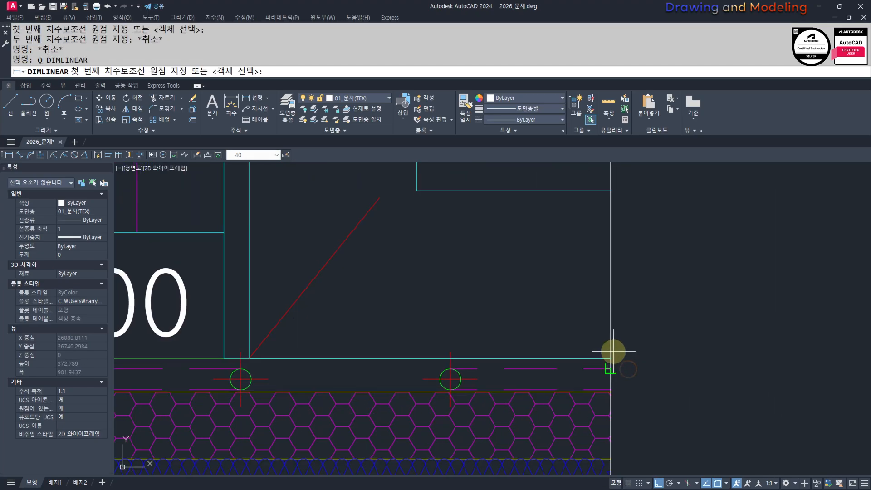
left_click(610, 359)
scroll(610, 358, "down", 7)
scroll(668, 238, "up", 3)
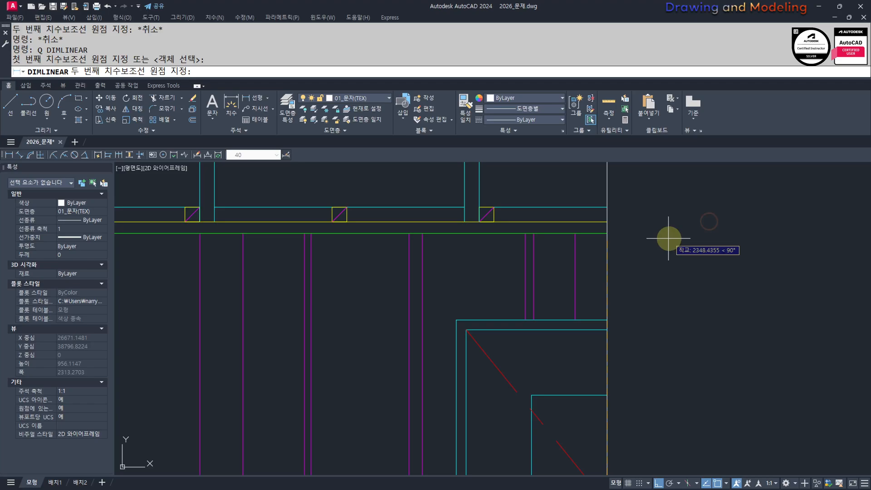
left_click(609, 223)
scroll(607, 231, "down", 4)
left_click(622, 324)
key("Escape")
key("Escape")
scroll(542, 347, "down", 6)
middle_click_drag(307, 370, 449, 354)
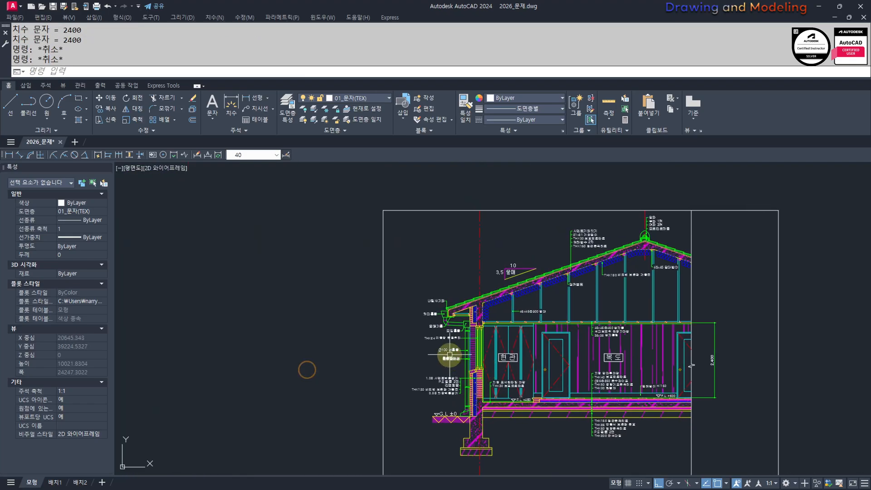
Step: Add a vertical linear dimension in the entrance from ceiling to floor, placed just inside the exterior wall
scroll(449, 356, "up", 4)
scroll(617, 305, "up", 3)
key("Return")
scroll(605, 279, "down", 5)
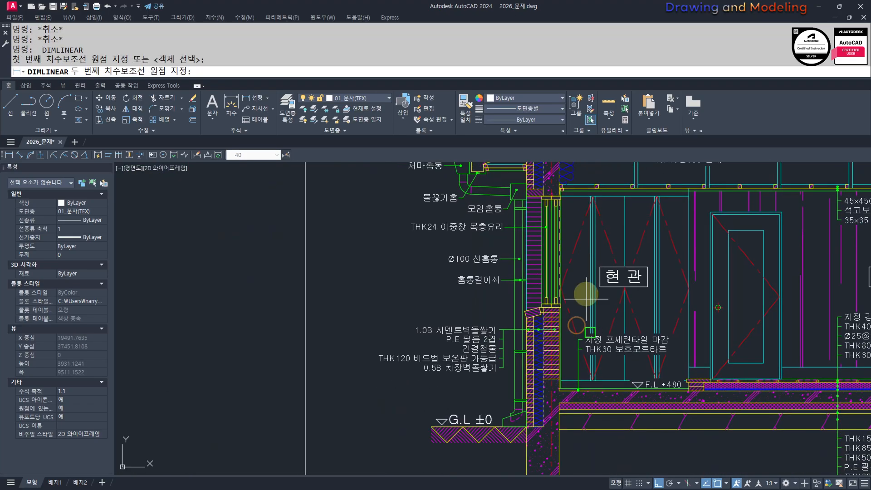
scroll(584, 292, "up", 5)
left_click(578, 325)
scroll(579, 325, "down", 4)
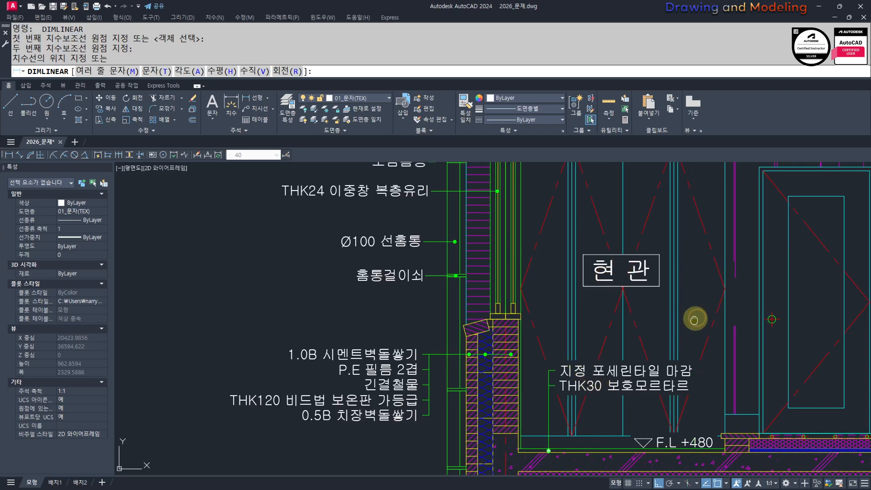
middle_click_drag(697, 317, 665, 316)
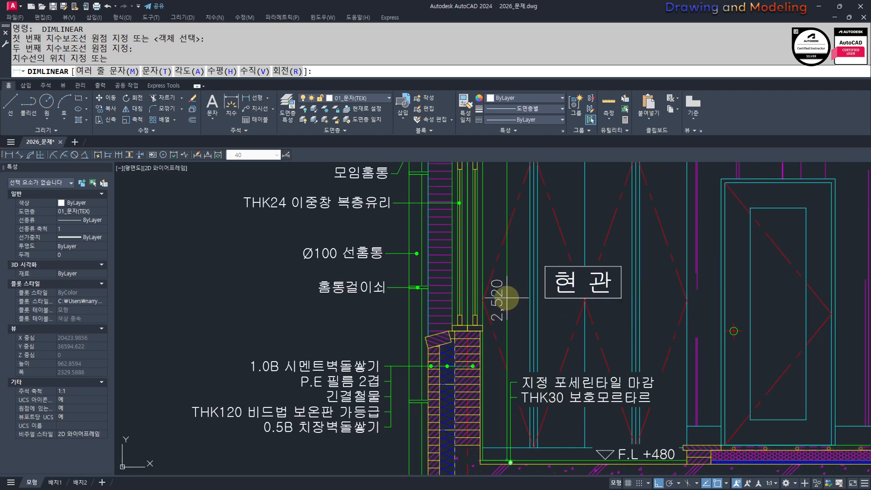
left_click(507, 298)
key("Escape")
key("Escape")
Step: Move the entrance floor's tile and mortar note with its leader and dots about 80 mm horizontally, away from the height dimension
scroll(530, 399, "up", 5)
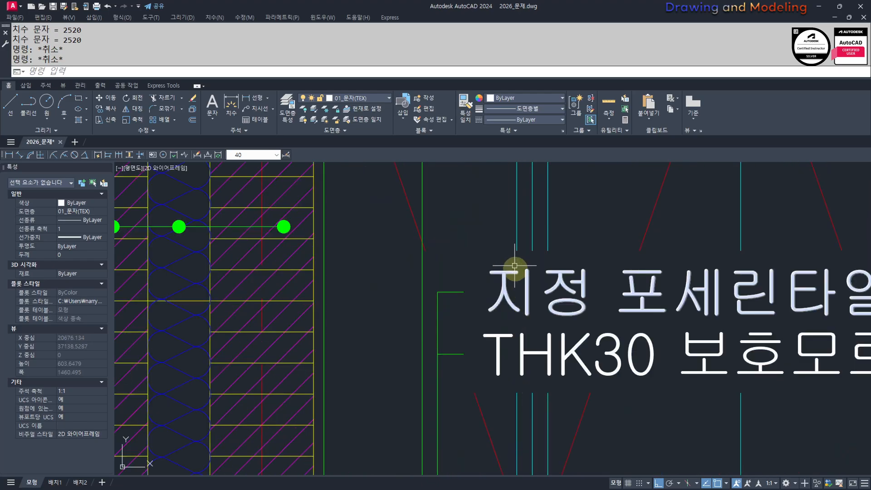
left_click(504, 254)
left_click(434, 374)
scroll(470, 352, "down", 3)
scroll(460, 377, "up", 7)
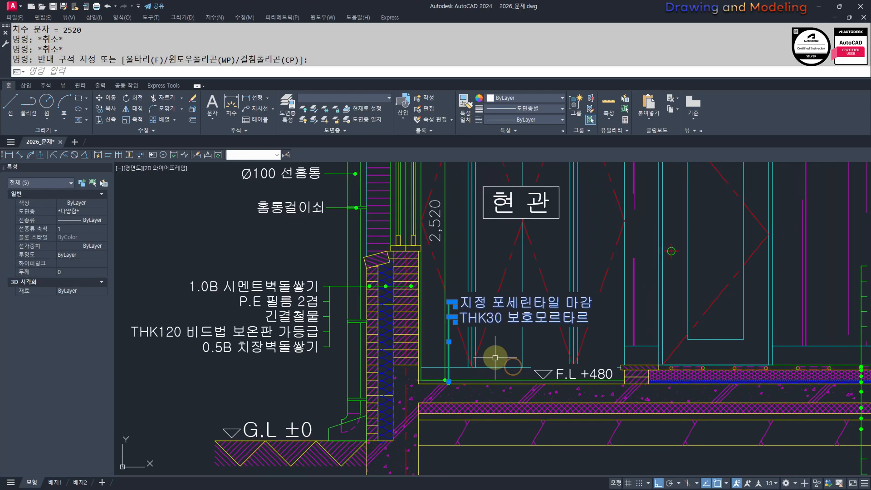
left_click(416, 352)
left_click(495, 467)
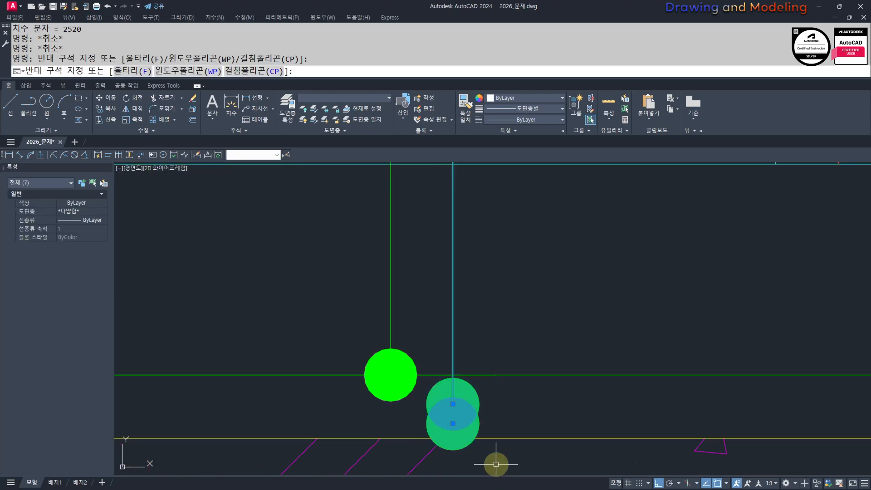
scroll(571, 403, "down", 8)
type("m")
key("Return")
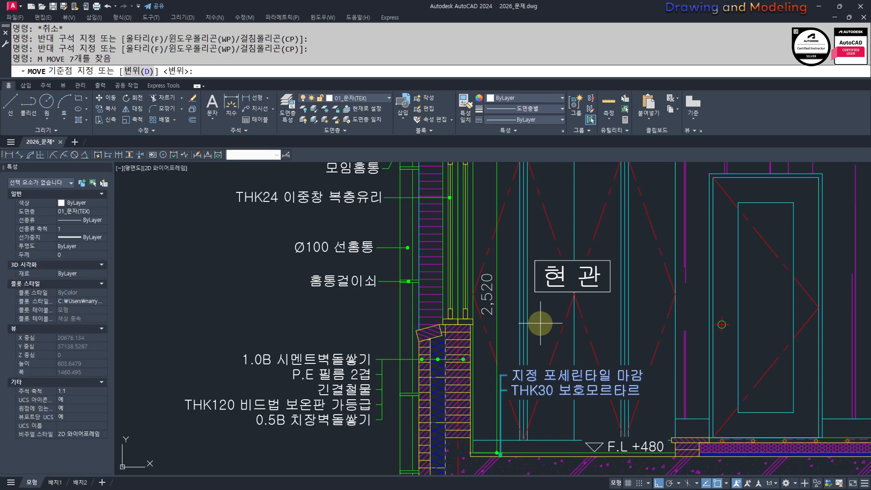
left_click(541, 326)
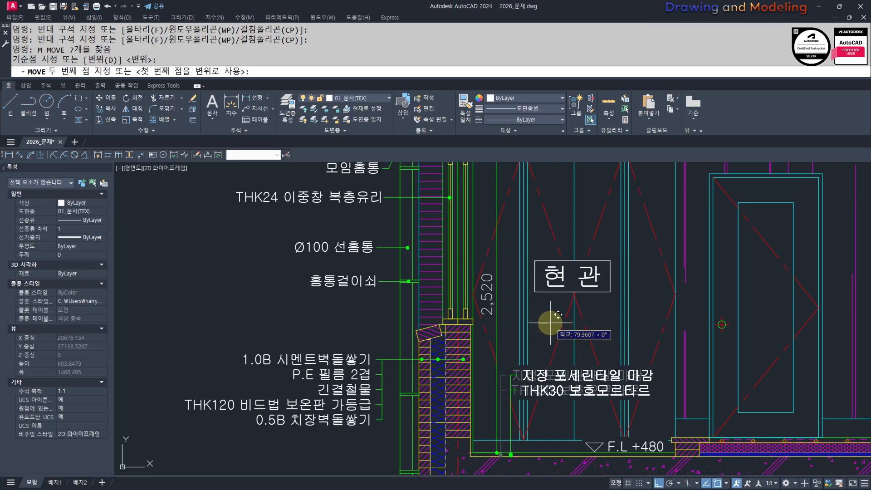
key("Escape")
key("Escape")
Step: Break the dashed red door line below the entrance floor note so its upper part clears the note's leader
scroll(517, 424, "up", 7)
type("br")
key("Return")
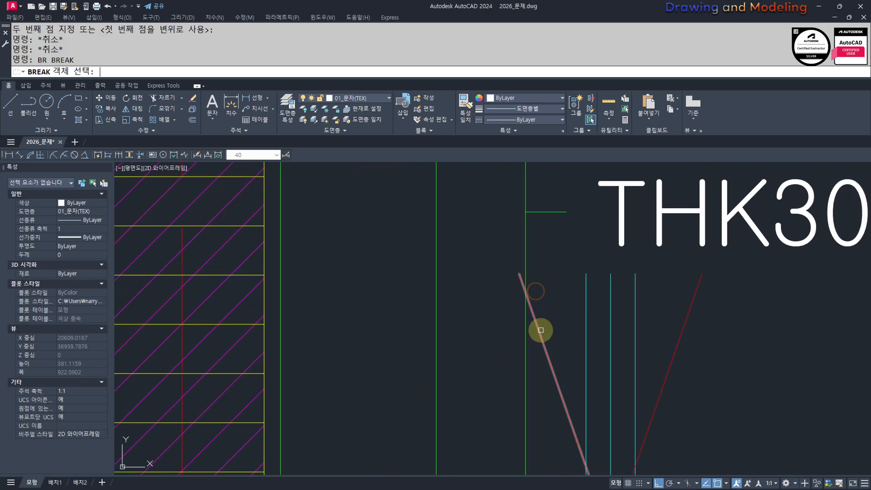
left_click(540, 330)
left_click(504, 248)
key("Escape")
key("Escape")
scroll(503, 328, "down", 7)
Step: Shift the entrance height dimension line slightly farther from the exterior wall, toward the floor note's leader
left_click(500, 354)
left_click(482, 338)
middle_click_drag(503, 251, 503, 294)
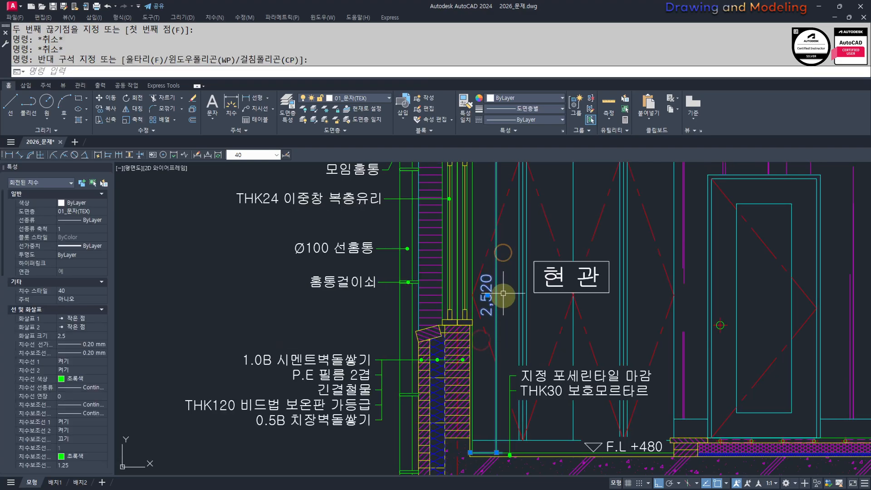
left_click(496, 453)
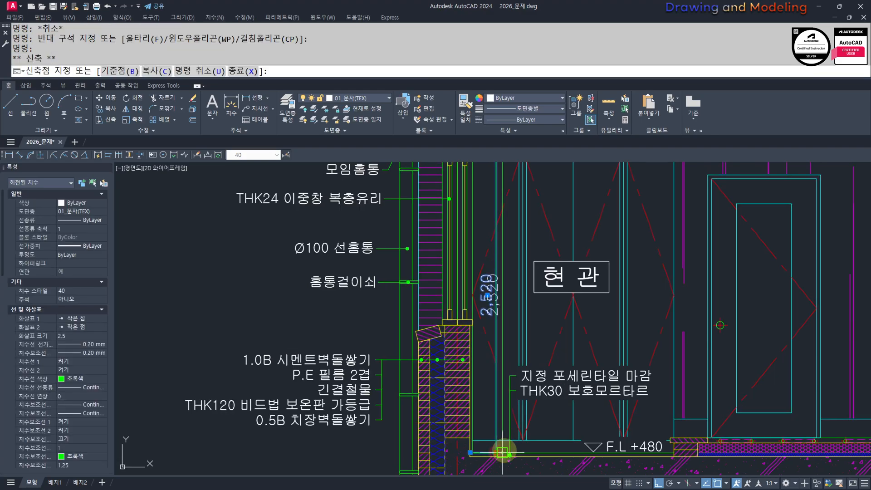
left_click(503, 317)
key("Escape")
key("Escape")
scroll(528, 323, "down", 3)
scroll(493, 340, "up", 2)
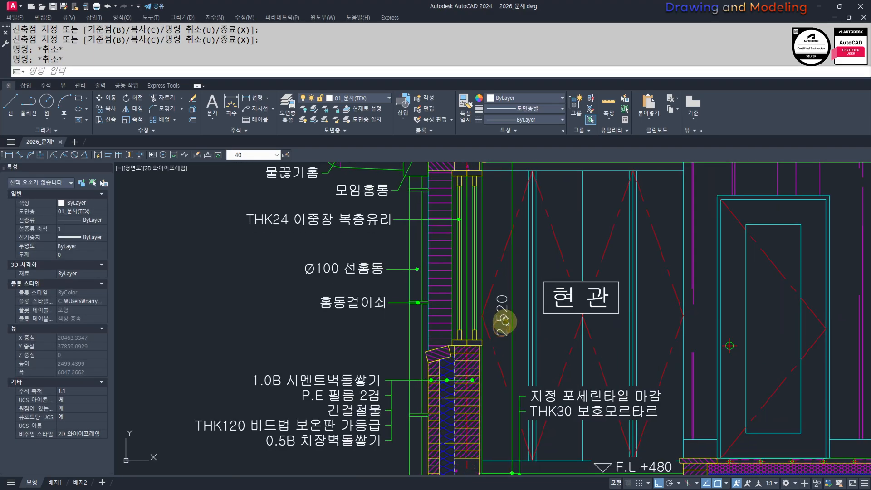
Step: Turn off extension line 1 of the entrance height dimension
left_click(503, 319)
middle_click_drag(519, 349, 521, 323)
key("Escape")
left_click(519, 304)
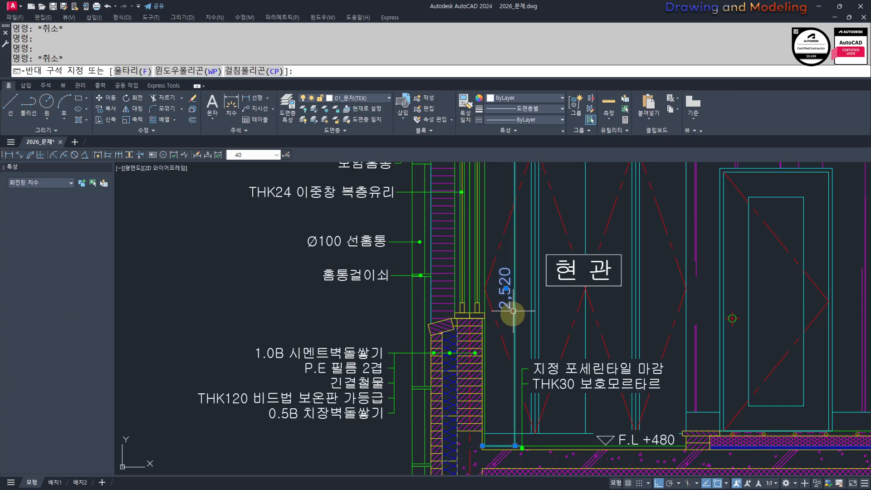
left_click(513, 311)
scroll(509, 452, "up", 4)
scroll(469, 421, "down", 4)
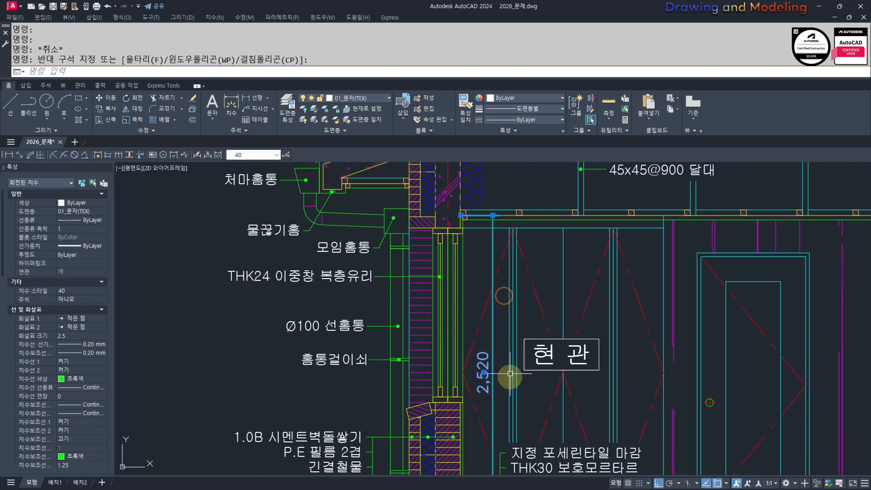
middle_click_drag(495, 338, 481, 300)
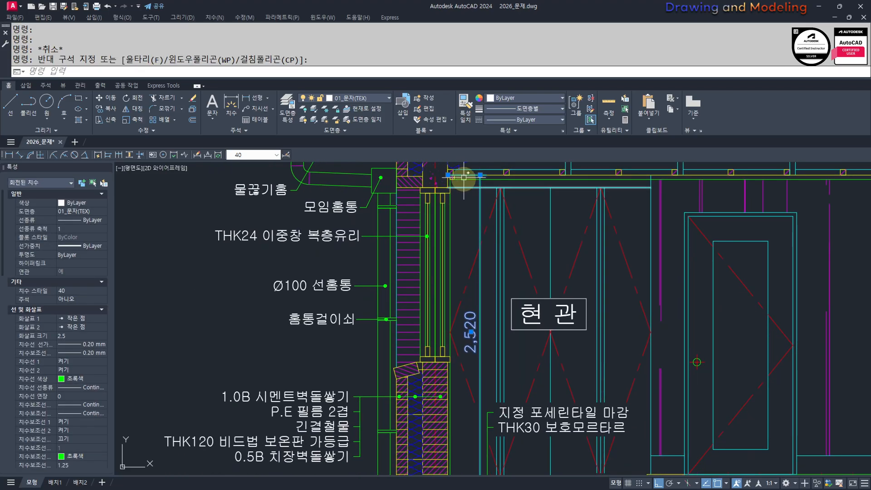
scroll(476, 263, "up", 4)
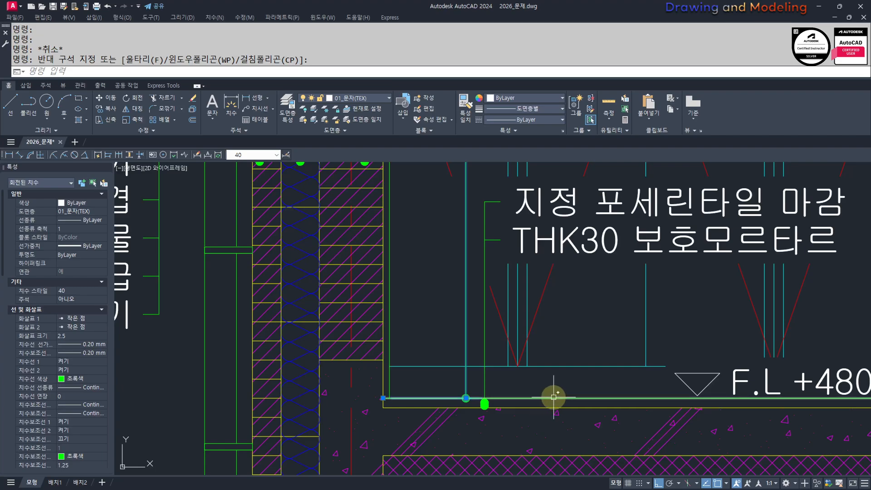
scroll(540, 393, "down", 4)
mouse_move(544, 304)
middle_mouse_down()
mouse_move(491, 354)
mouse_move(499, 372)
middle_mouse_up()
scroll(509, 359, "down", 2)
middle_click_drag(510, 359, 483, 349)
scroll(44, 387, "down", 2)
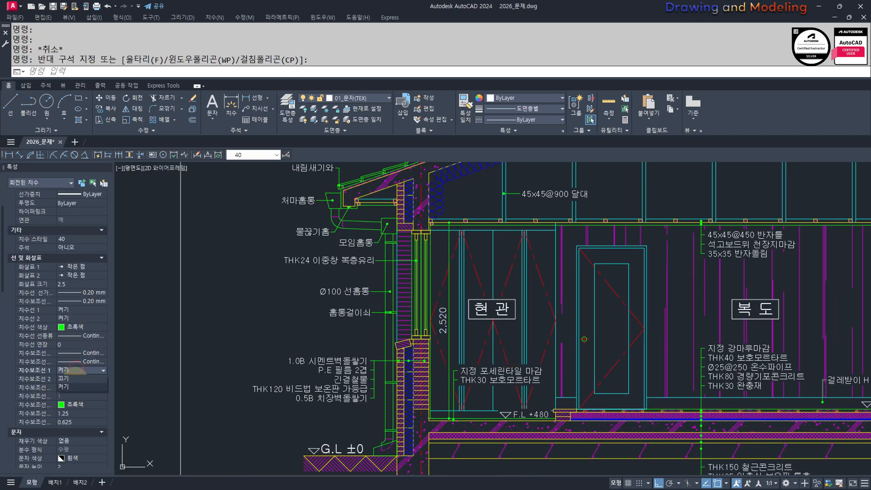
left_click(75, 377)
key("Escape")
key("Escape")
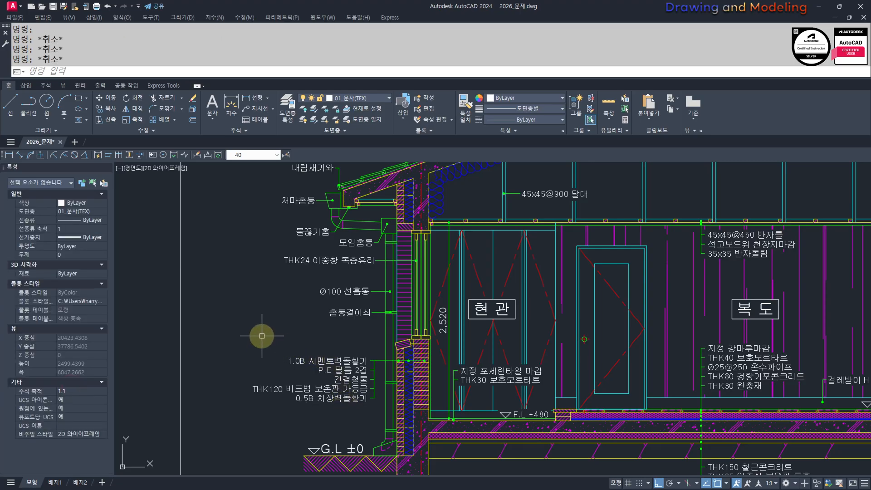
Step: Examine the entrance height dimension where it meets the ceiling and floor lines
scroll(445, 296, "up", 2)
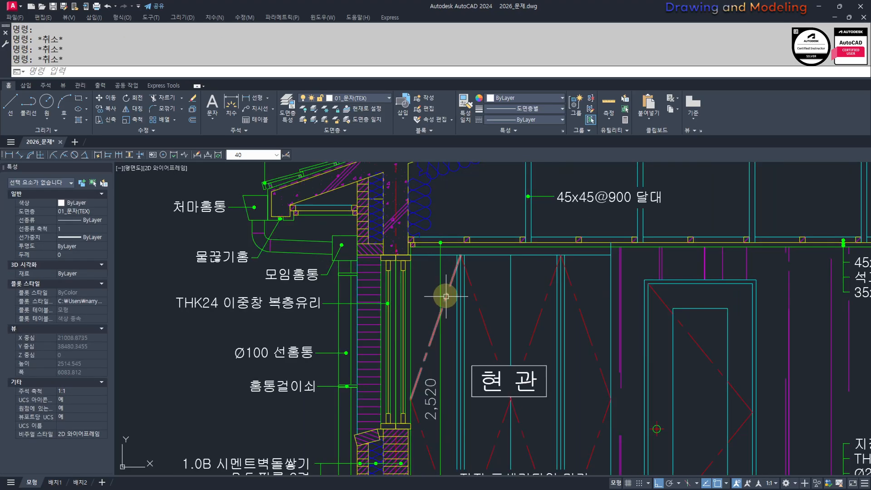
scroll(451, 246, "up", 2)
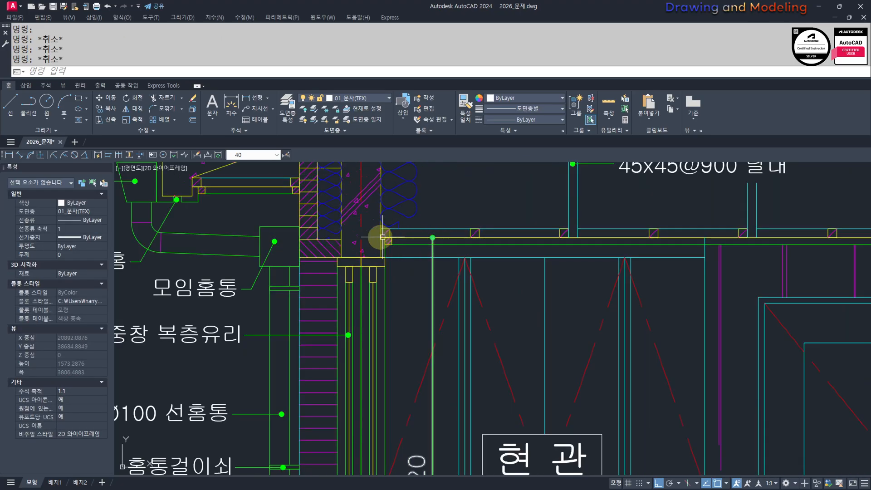
scroll(414, 350, "down", 4)
scroll(433, 362, "up", 6)
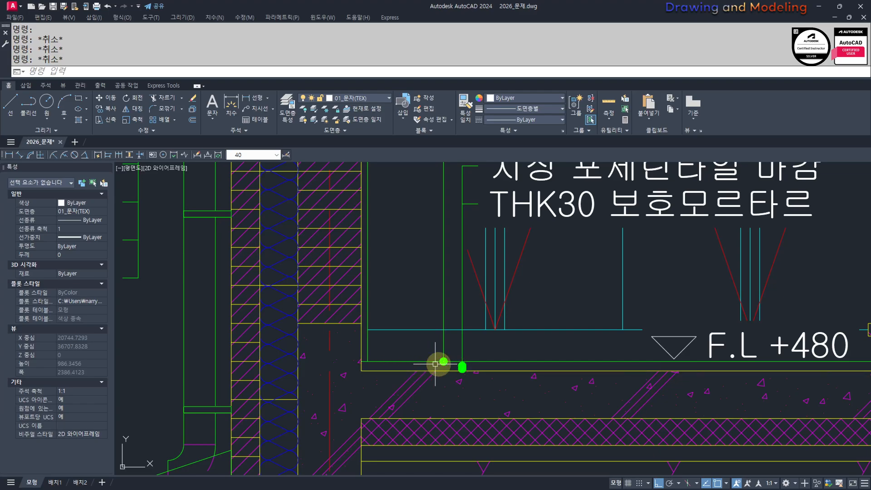
scroll(476, 369, "up", 4)
scroll(390, 384, "down", 2)
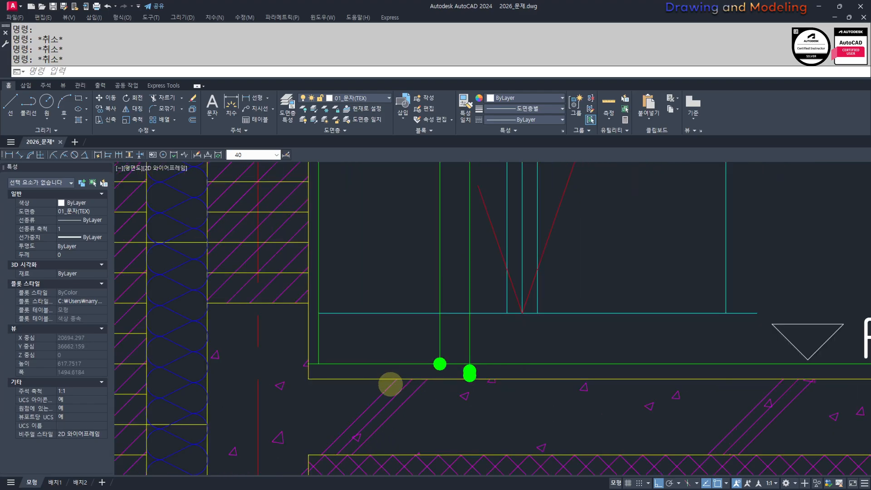
scroll(390, 384, "down", 9)
scroll(608, 360, "up", 2)
scroll(419, 355, "down", 2)
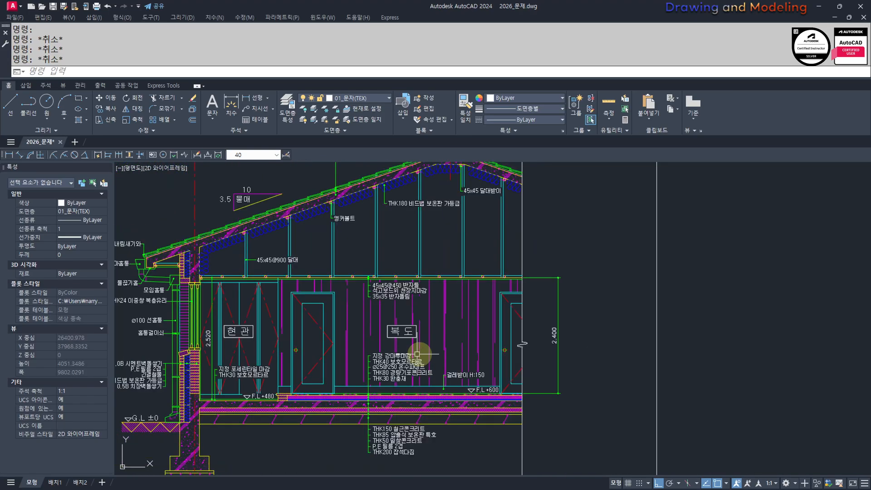
Step: Start replacing dimension text with DIMEDIT's New option and apply the ko text style to the new text
scroll(417, 353, "down", 3)
scroll(553, 359, "up", 3)
type("DED")
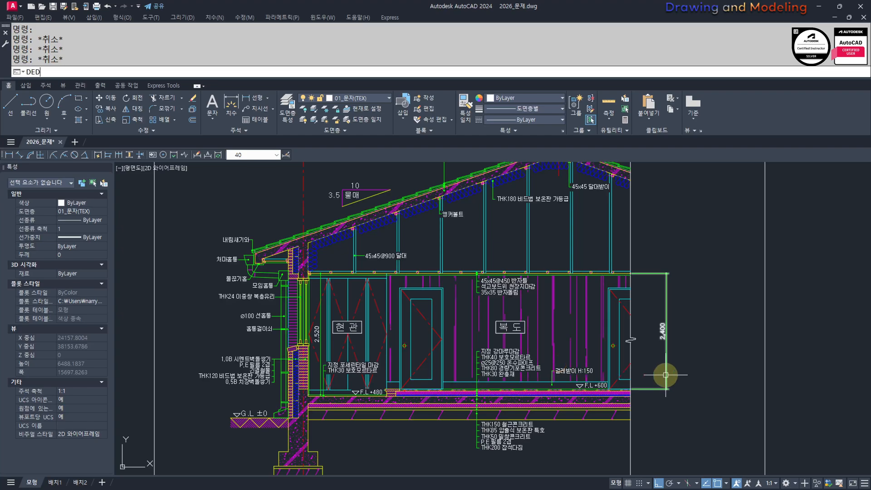
key("Return")
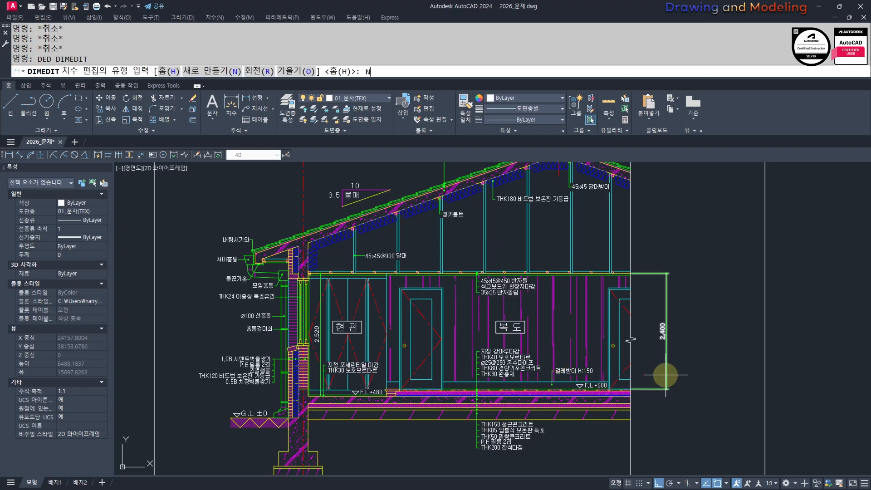
type("N")
key("Return")
left_click(20, 109)
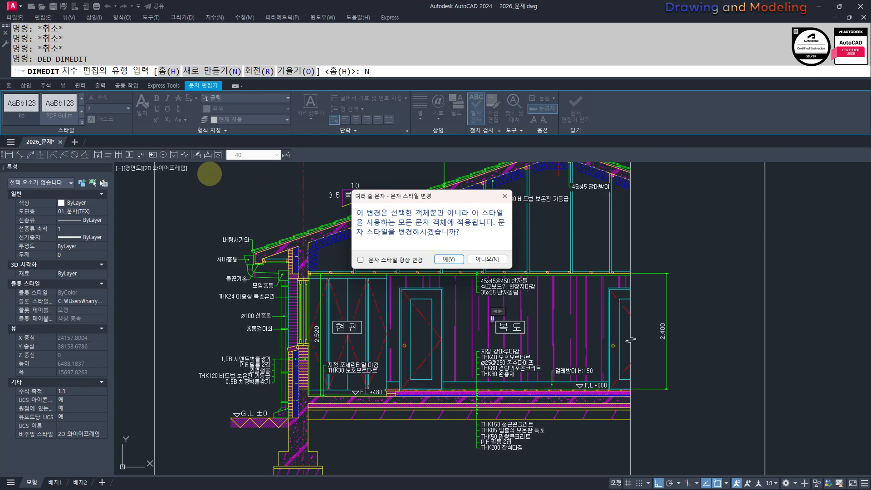
left_click(448, 259)
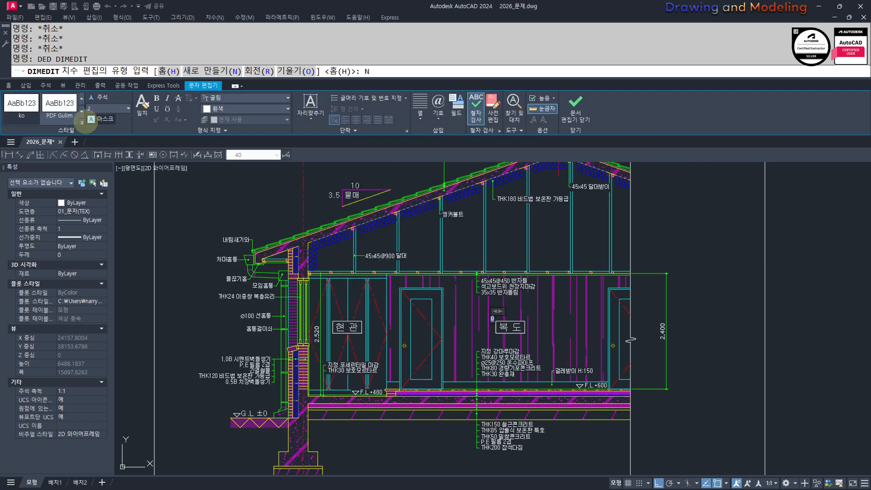
Step: Set the replacement dimension text to the Standard text style and add the prefix C.H: before the measured value
left_click(81, 121)
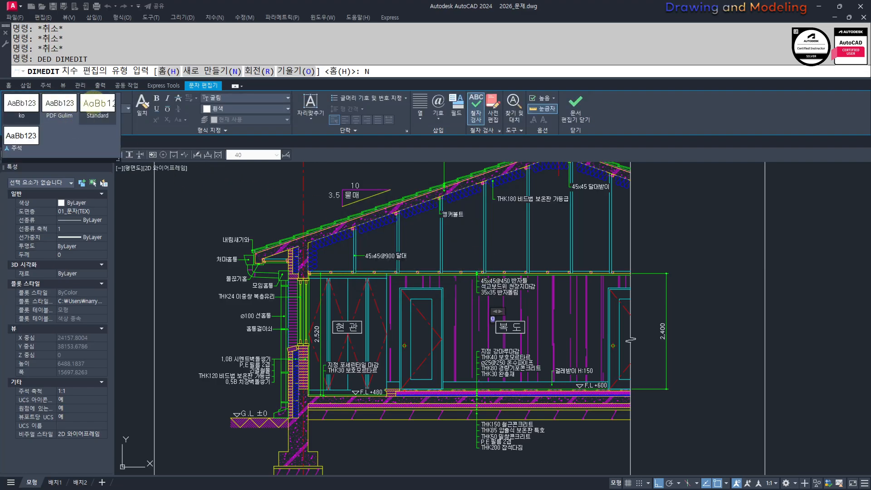
left_click(97, 104)
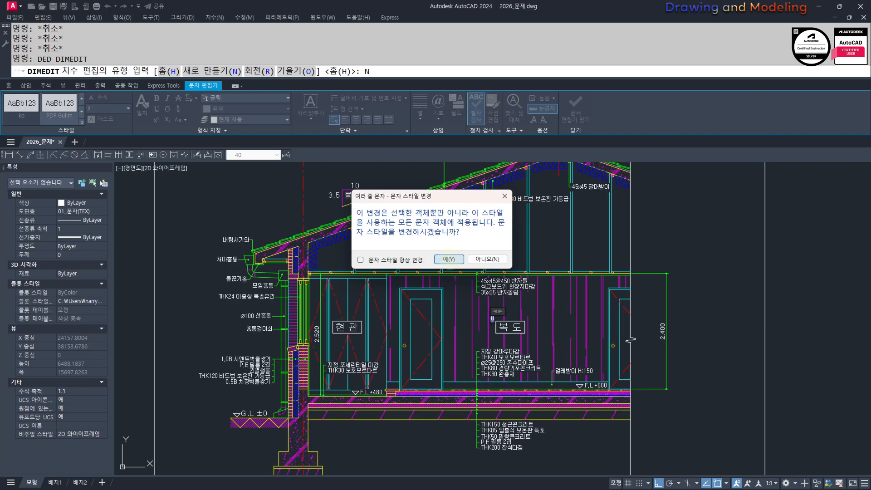
left_click(448, 258)
scroll(488, 329, "up", 4)
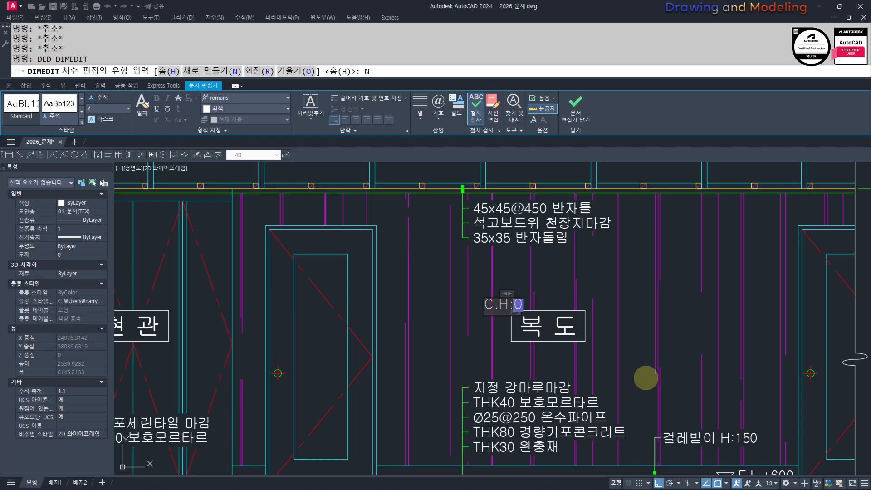
left_click(646, 378)
Step: Apply the new C.H: text to the corridor's 2,400 and the entrance's 2,520 ceiling-height dimensions
middle_click_drag(497, 334, 223, 321)
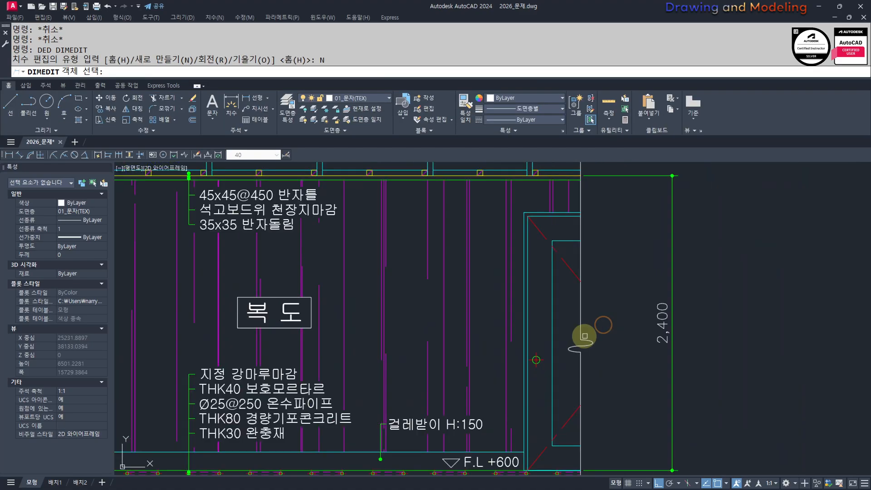
left_click(724, 296)
left_click(658, 332)
scroll(658, 333, "down", 3)
scroll(431, 344, "up", 2)
scroll(284, 342, "up", 3)
left_click(368, 277)
left_click(332, 316)
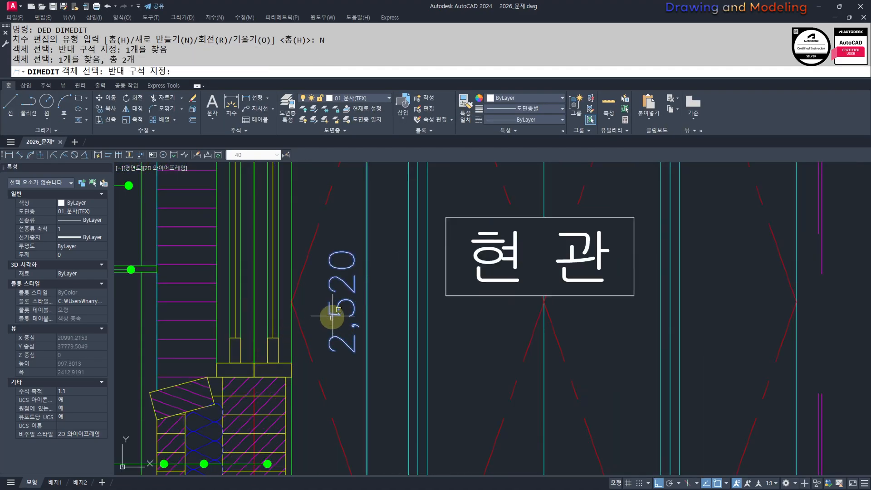
left_click(344, 312)
key("Return")
scroll(375, 295, "down", 8)
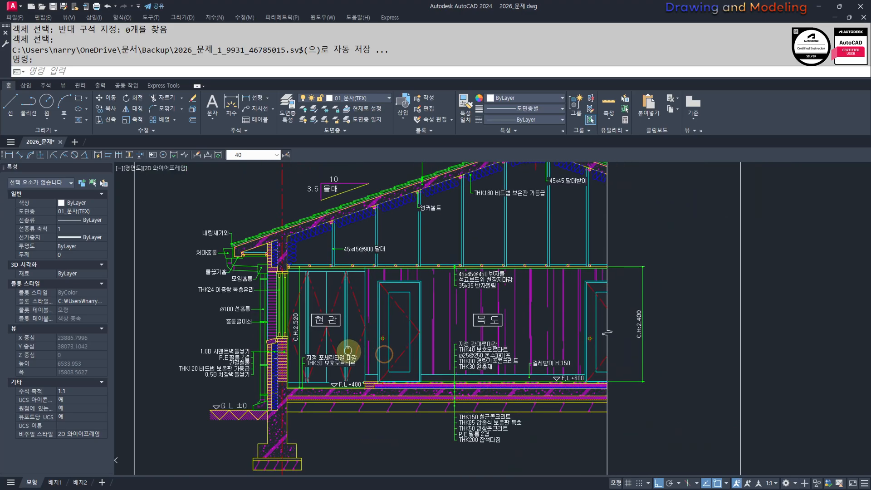
scroll(282, 320, "up", 5)
scroll(458, 331, "down", 6)
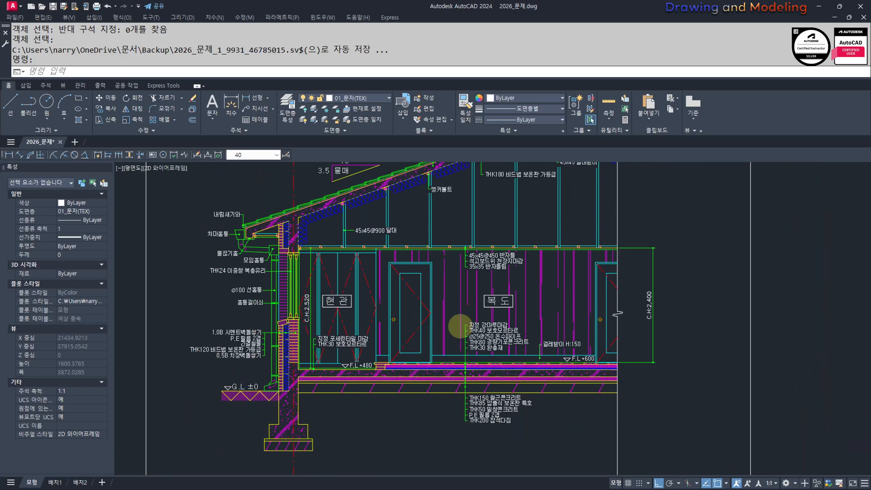
Step: Stretch the 2,400 ceiling-height dimension slightly closer to the cut line of the section
scroll(513, 323, "up", 1)
middle_click_drag(513, 323, 534, 315)
type("s")
key("Return")
left_click(541, 228)
left_click(488, 422)
key("Return")
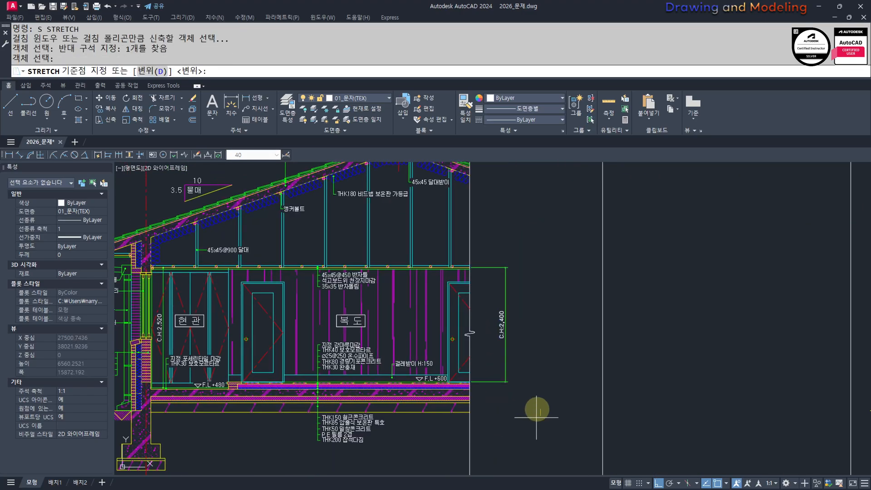
left_click(540, 411)
left_click(529, 409)
key("Escape")
mouse_move(137, 316)
middle_mouse_down()
mouse_move(432, 318)
mouse_move(402, 326)
middle_mouse_up()
key("Escape")
key("Escape")
scroll(403, 327, "down", 2)
mouse_move(402, 327)
middle_mouse_down()
mouse_move(486, 334)
mouse_move(477, 334)
middle_mouse_up()
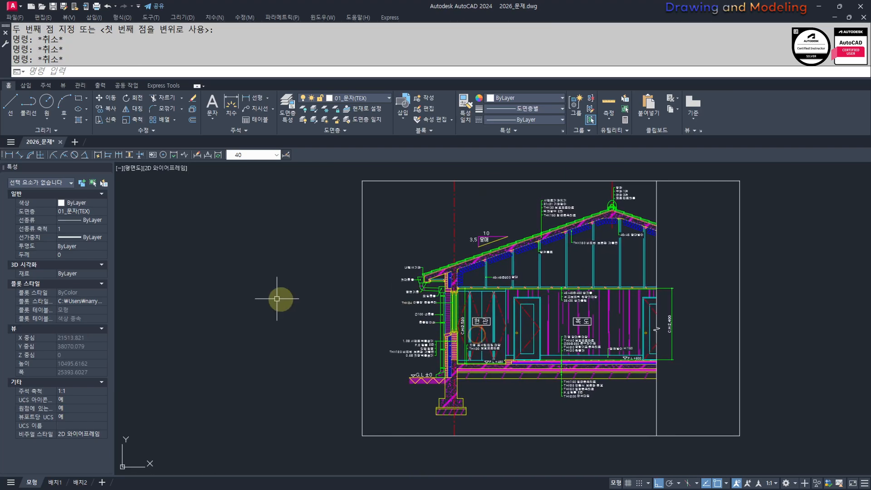
middle_click_drag(449, 363, 406, 356)
type("s")
key("Return")
left_click(739, 459)
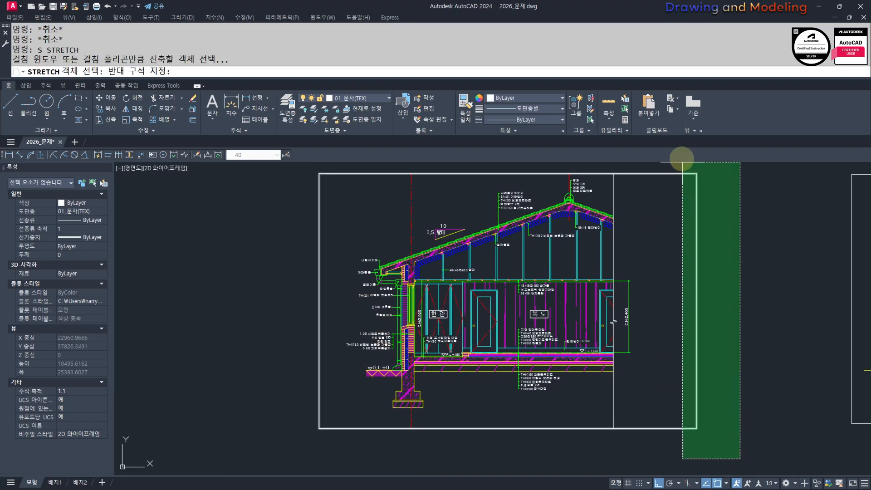
key("Escape")
key("Escape")
scroll(475, 306, "down", 2)
middle_click_drag(423, 275, 485, 315)
left_click(480, 303)
left_click(404, 240)
key("Escape")
key("Escape")
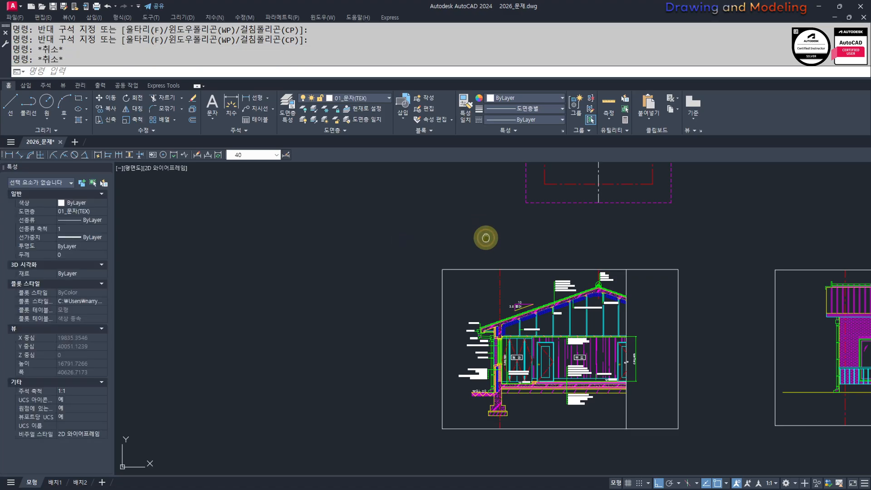
Step: Move the rectangular frame around the section drawing to the layer 01_숨은선(HID)
left_click(472, 290)
left_click(391, 244)
left_click(355, 98)
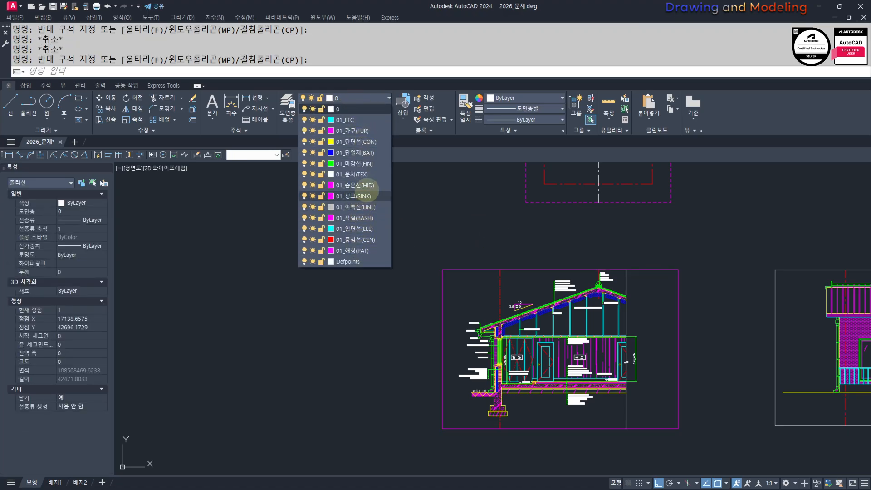
left_click(369, 189)
key("Escape")
key("Escape")
middle_click_drag(519, 311, 468, 291)
scroll(401, 273, "up", 4)
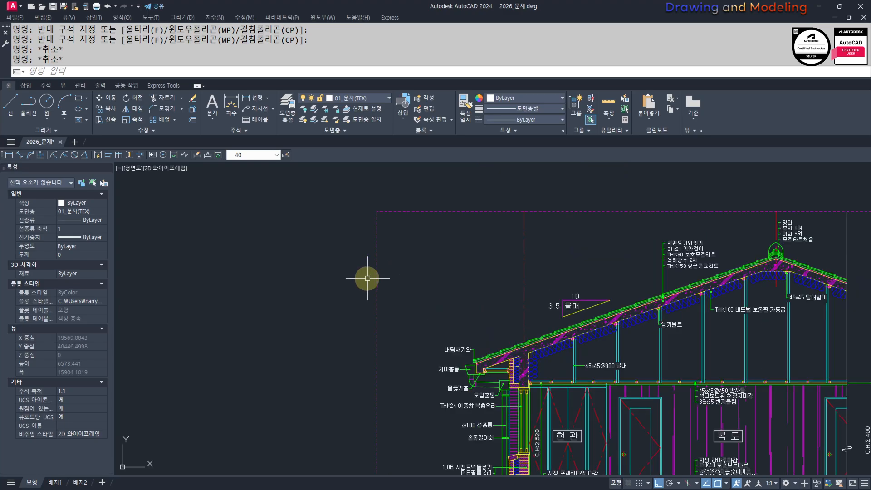
key("Escape")
key("Escape")
scroll(414, 263, "down", 2)
scroll(352, 264, "down", 2)
mouse_move(340, 274)
middle_mouse_down()
mouse_move(369, 276)
mouse_move(370, 262)
middle_mouse_up()
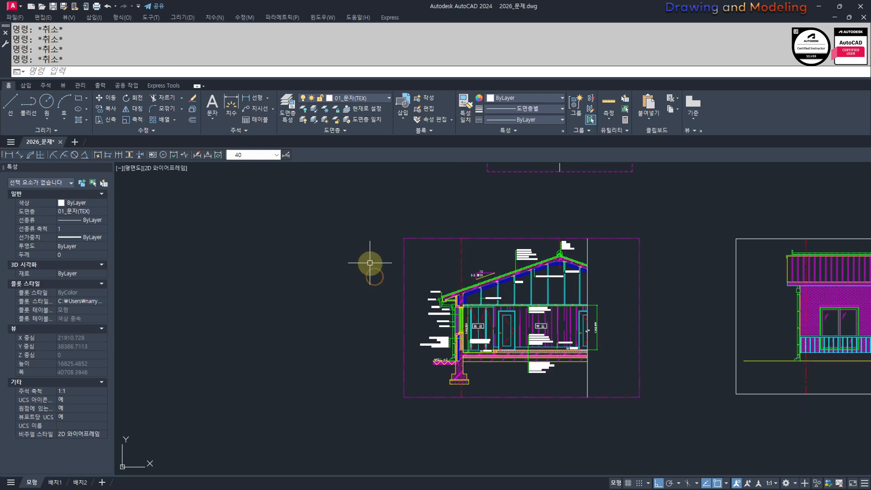
Step: Offset the section's frame outward by 250 four times in succession to create dimension guide rectangles
type("O")
key("Return")
type("250")
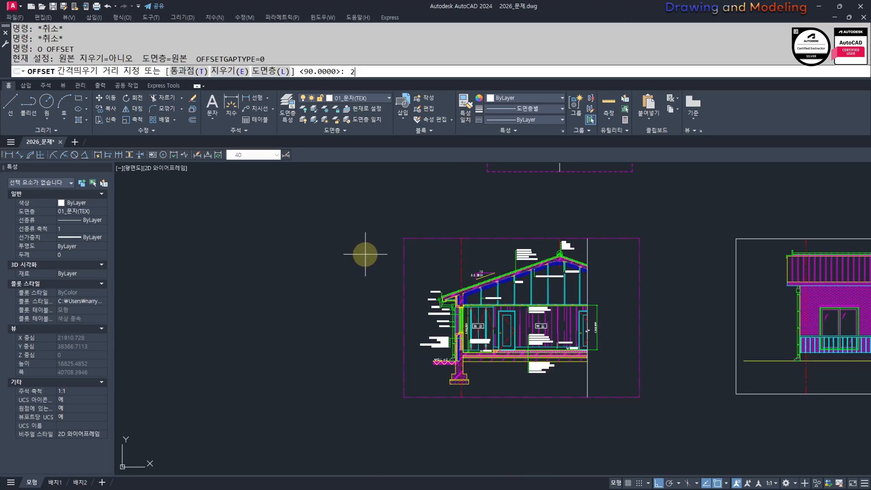
key("Return")
left_click(404, 250)
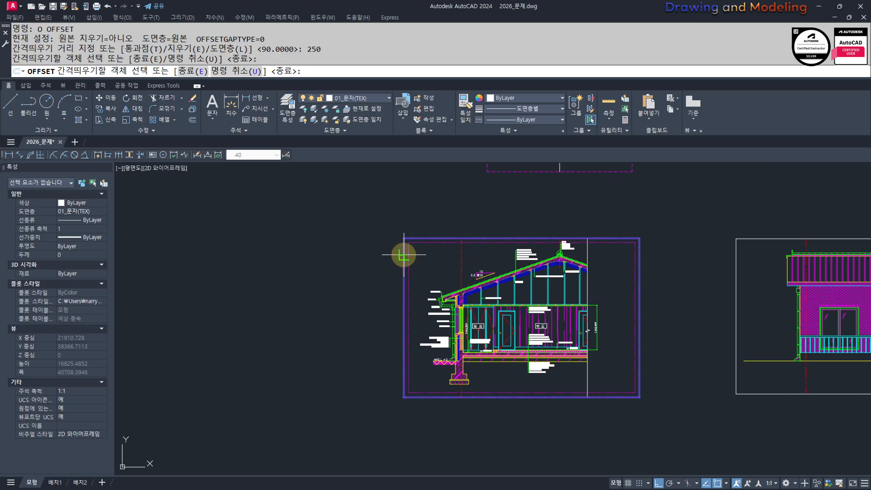
left_click(396, 250)
left_click(398, 250)
left_click(379, 265)
left_click(394, 251)
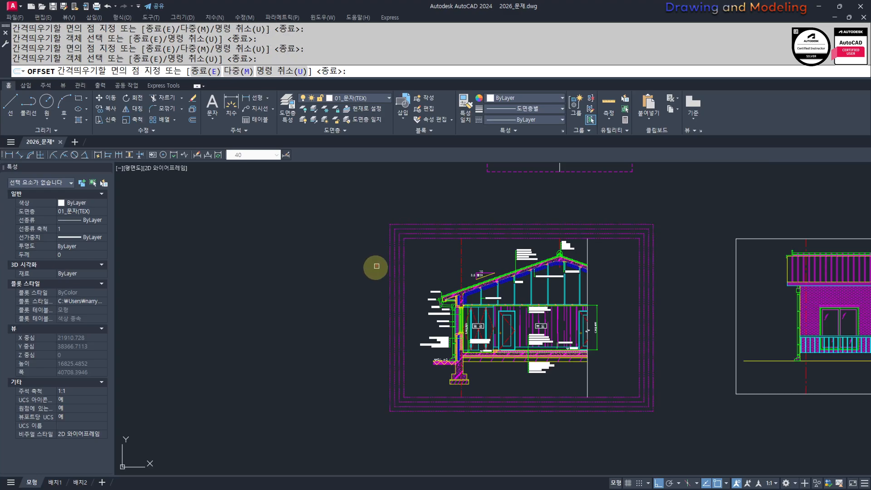
left_click(375, 264)
left_click(390, 252)
left_click(372, 266)
key("Escape")
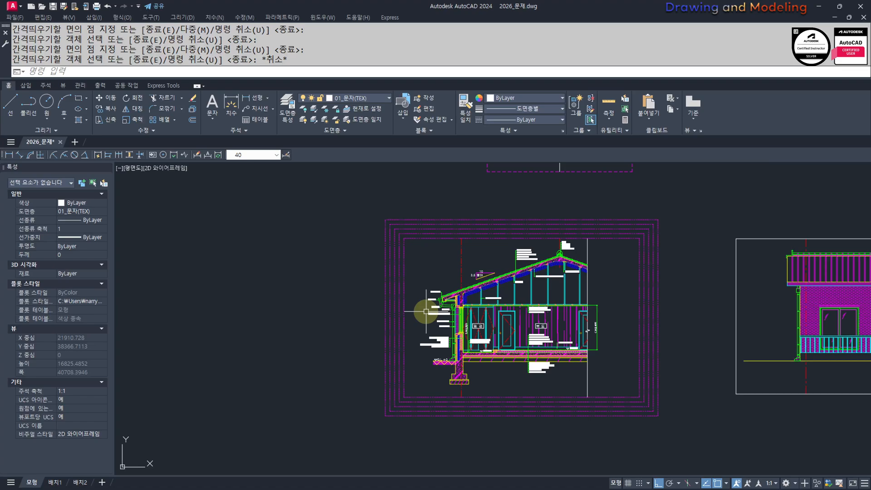
Step: Draw horizontal construction lines at the ground level, the footing's top and underside, and the bottom of the base layer beneath it
middle_click_drag(416, 357, 470, 349)
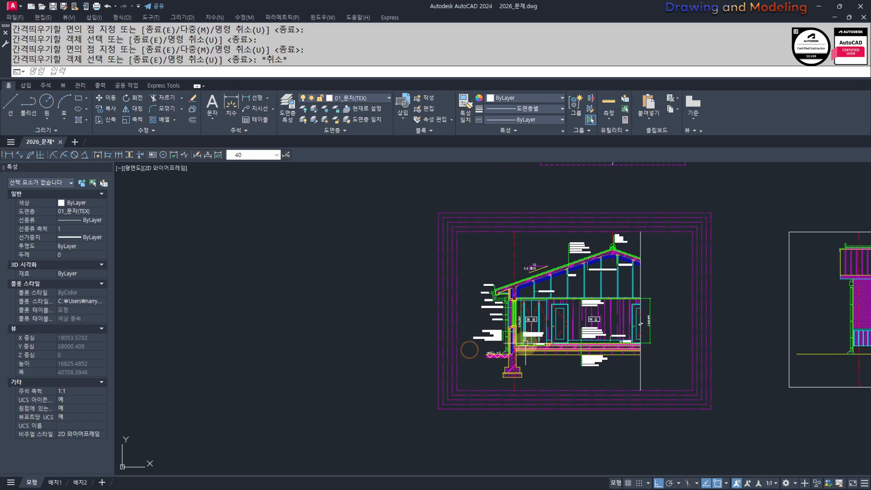
type("XL")
key("Return")
scroll(539, 349, "up", 5)
type("H")
key("Return")
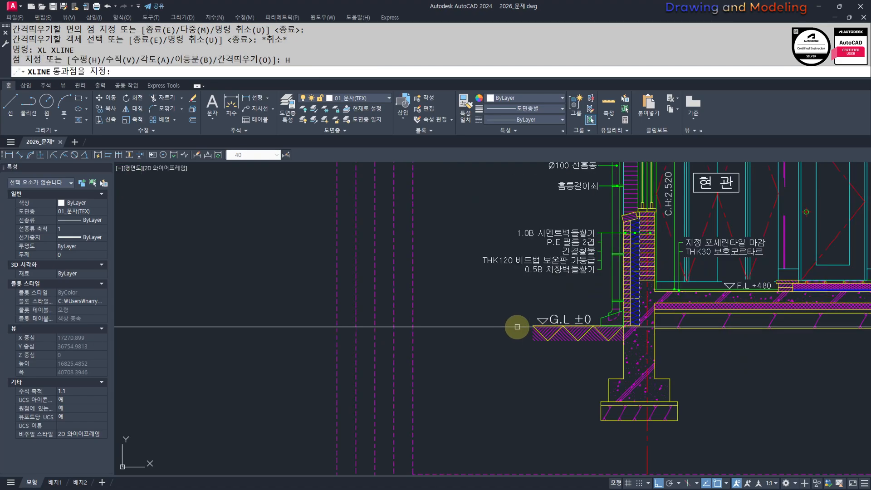
left_click(533, 325)
left_click(603, 379)
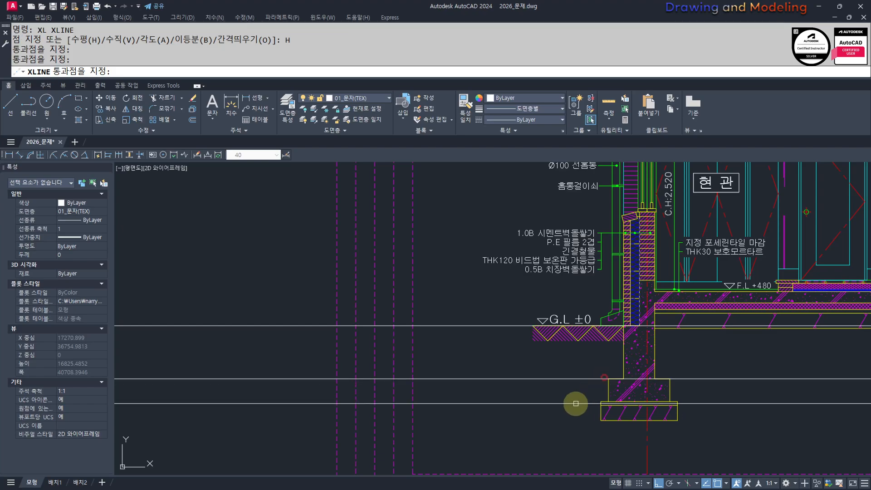
left_click(600, 401)
left_click(598, 419)
scroll(596, 419, "down", 3)
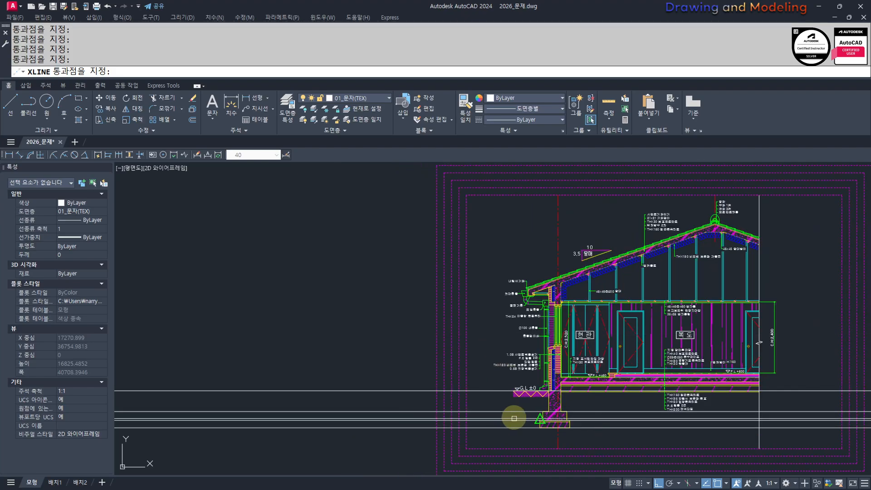
Step: Add horizontal construction lines at the midpoint between the two wall-top corners under the roof slab and at the roof ridge tile
scroll(512, 414, "down", 3)
scroll(509, 347, "up", 10)
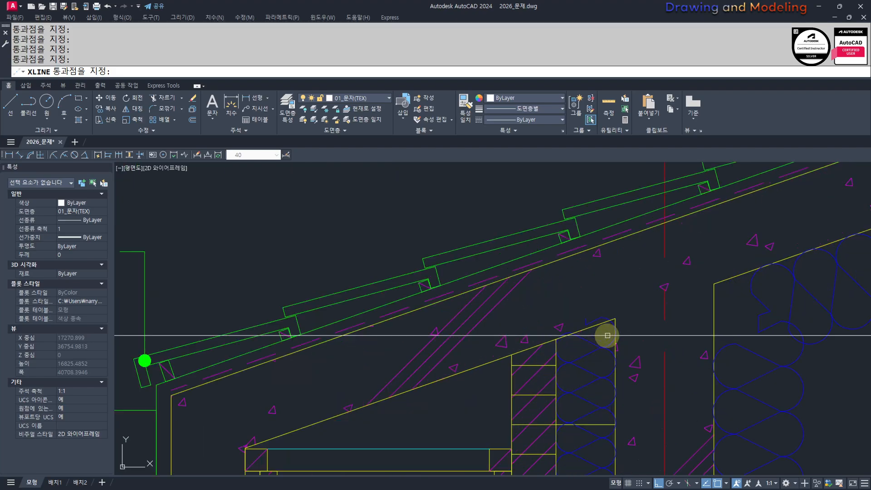
scroll(509, 356, "down", 4)
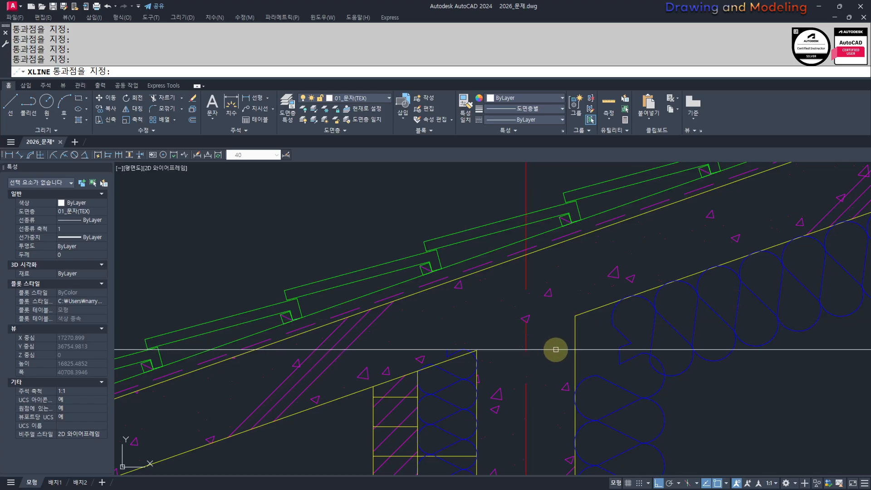
right_click(507, 357, "shift")
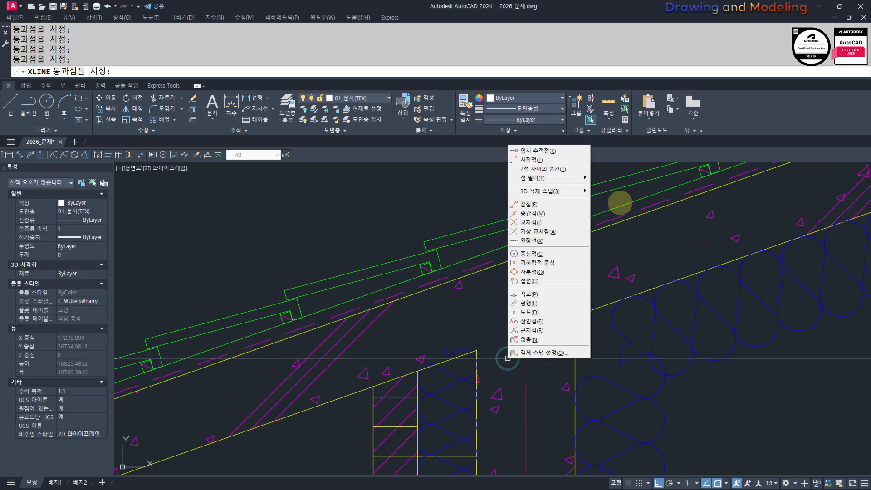
left_click(549, 169)
left_click(577, 315)
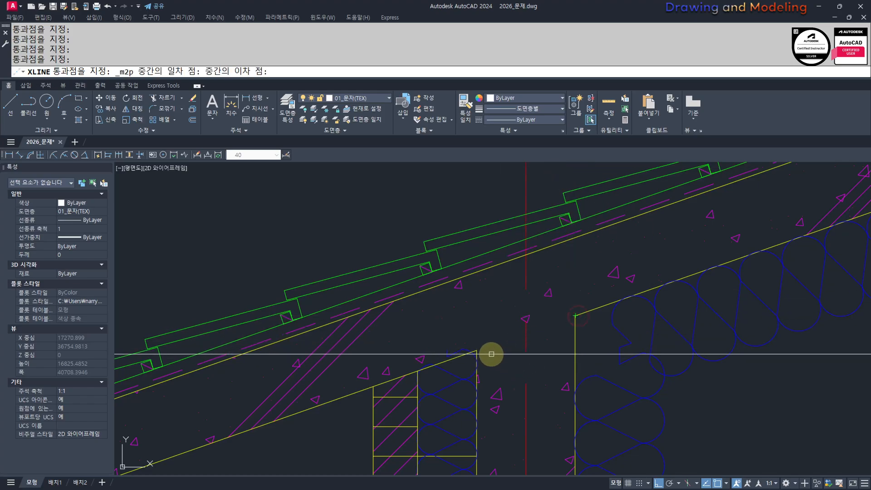
scroll(519, 327, "down", 3)
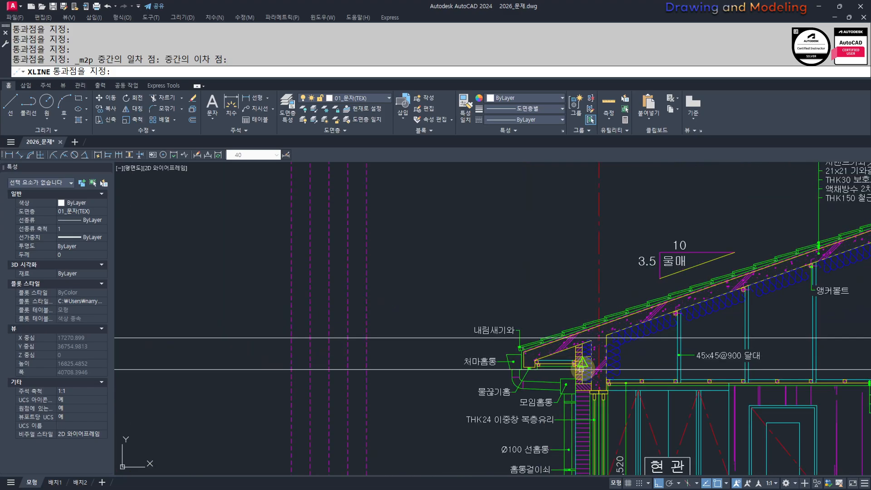
scroll(637, 224, "up", 4)
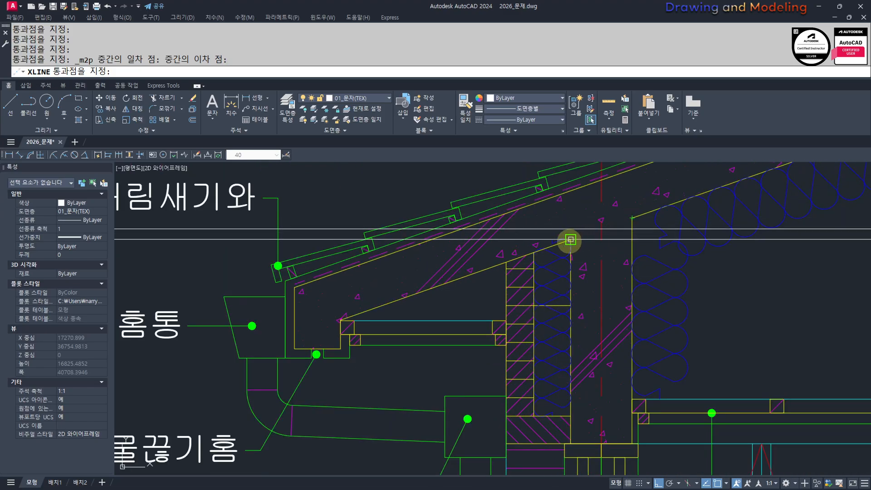
scroll(454, 285, "down", 6)
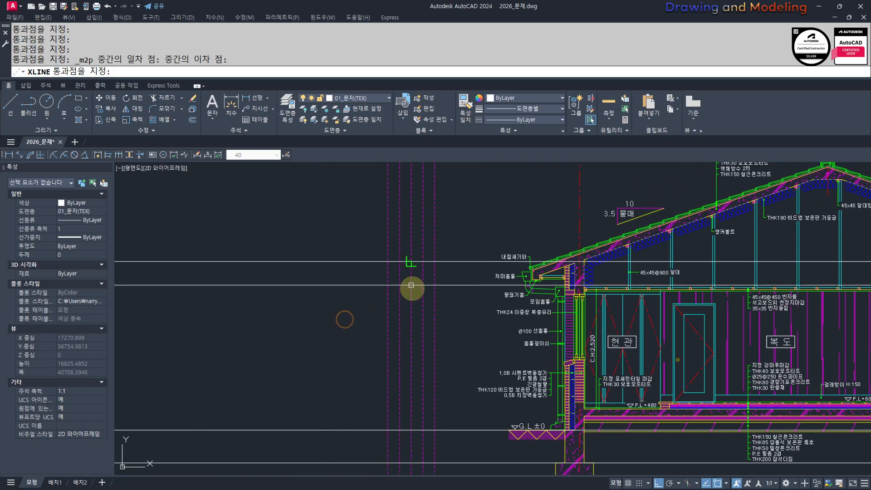
scroll(482, 279, "up", 8)
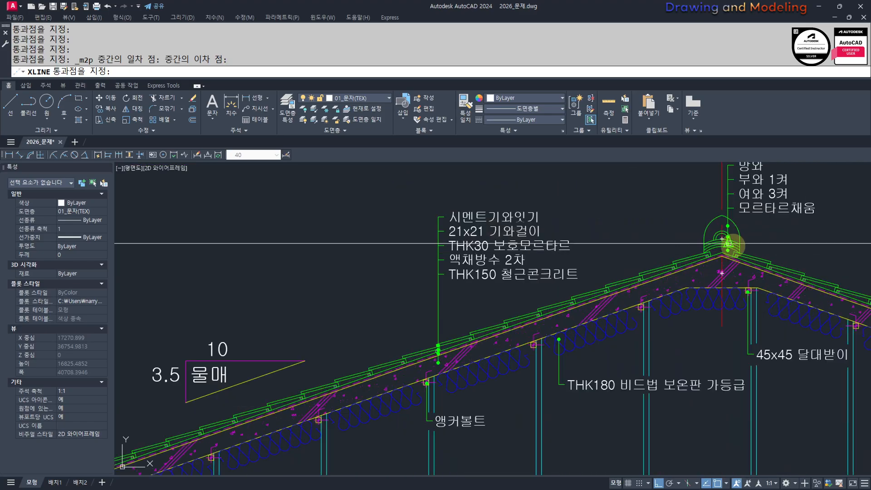
left_click(703, 208)
scroll(374, 317, "down", 8)
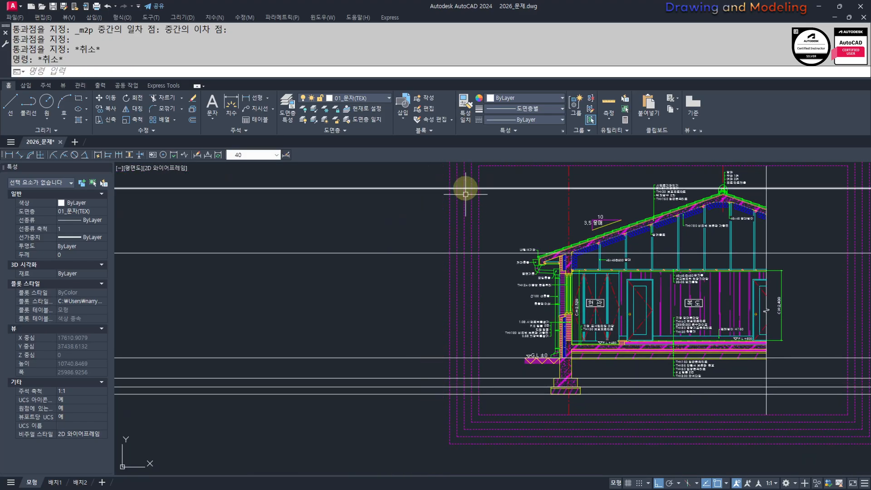
Step: Draw a horizontal construction line at the corridor's finished floor level, F.L +600
scroll(526, 352, "up", 5)
middle_click_drag(386, 318, 405, 332)
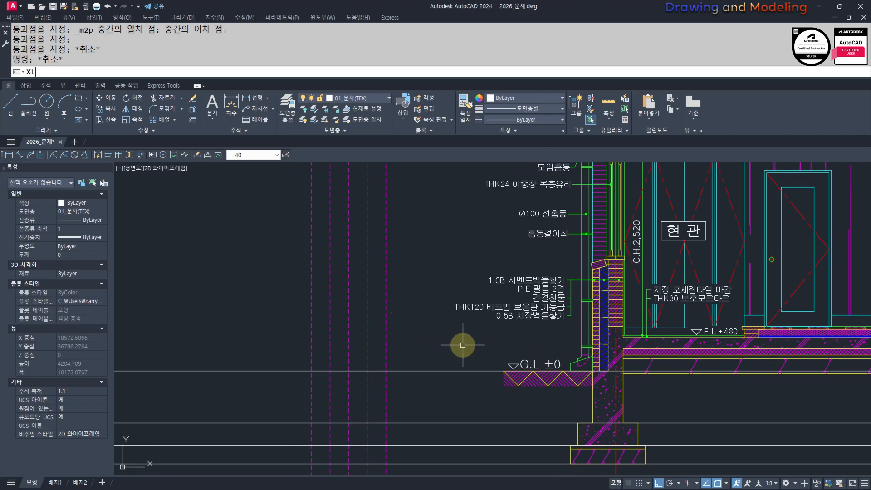
key("Return")
type("H")
key("Return")
scroll(778, 325, "up", 5)
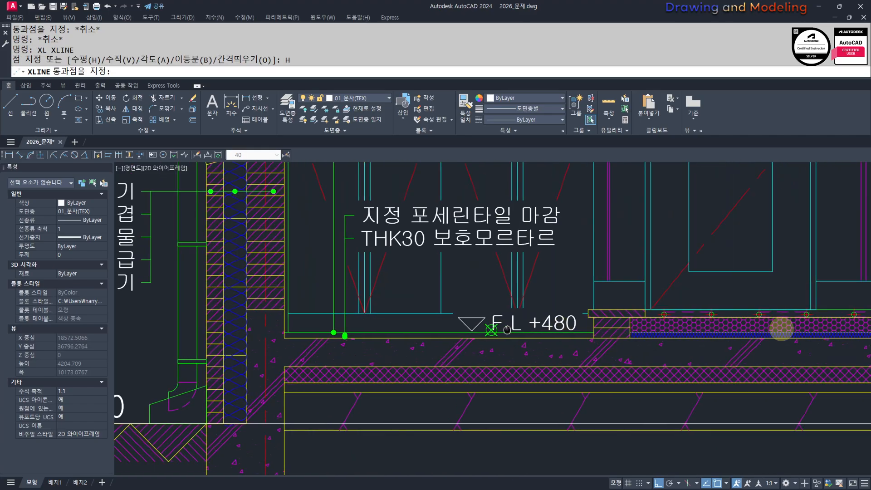
left_click(518, 310)
scroll(226, 339, "down", 5)
key("Escape")
key("Escape")
Step: Add a vertical linear dimension from the ground level to the footing's top, placed on the first guide line outside the section's frame
mouse_move(208, 346)
middle_mouse_down()
mouse_move(296, 375)
mouse_move(509, 374)
middle_mouse_up()
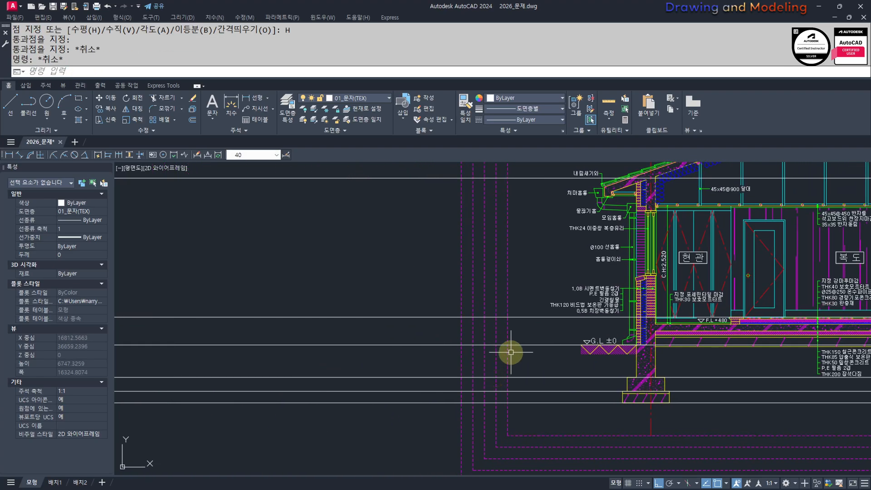
type("q")
key("Return")
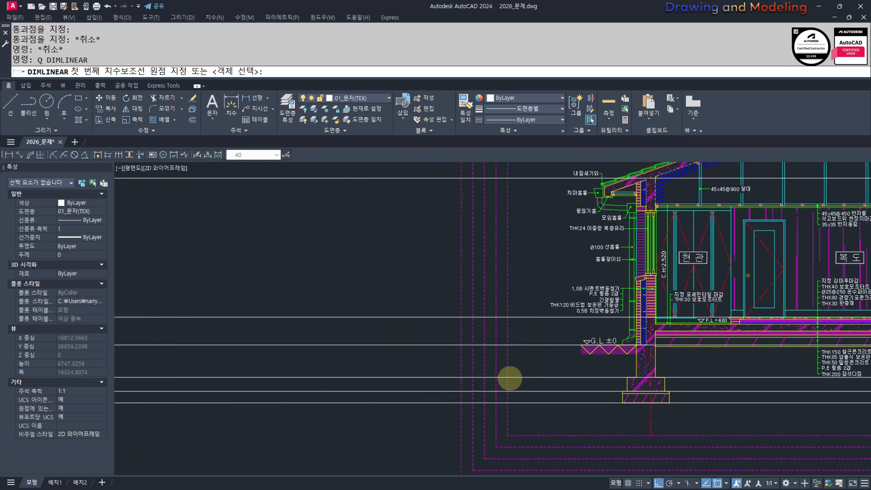
scroll(508, 374, "up", 4)
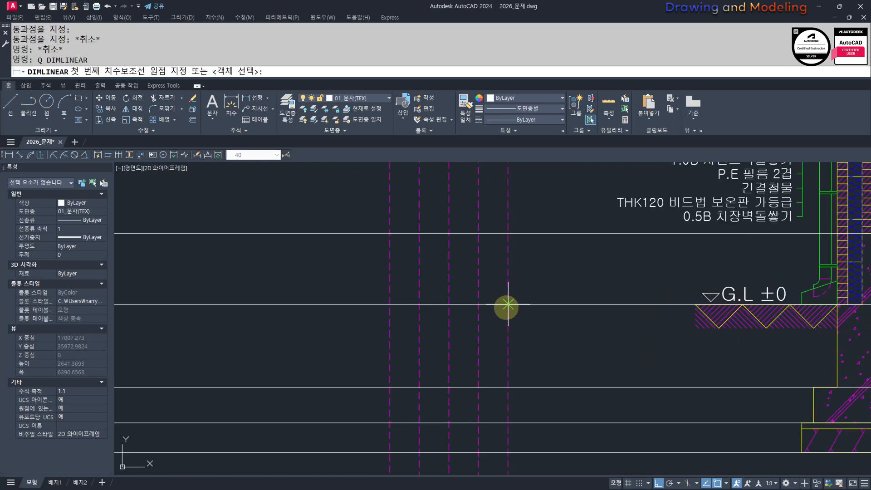
left_click(507, 387)
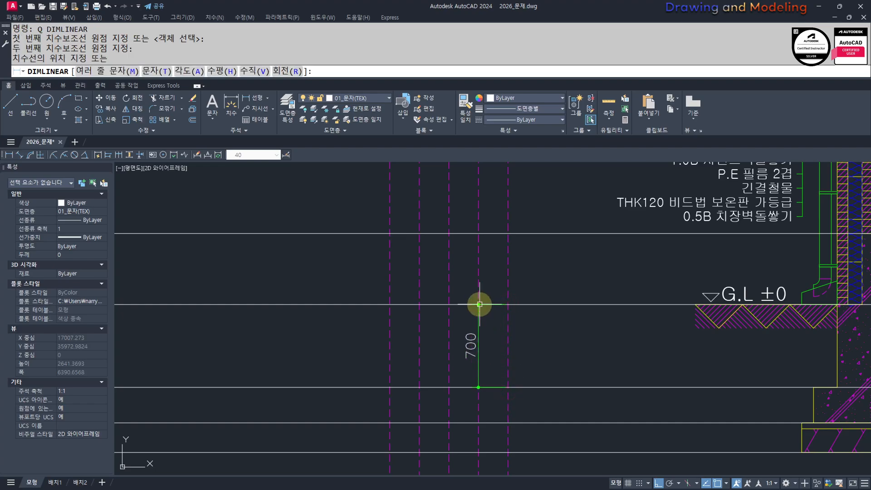
left_click(479, 304)
Step: Dimension the footing's thickness from its top to its underside, aligned with the ground-to-footing dimension above it
middle_click_drag(450, 314, 554, 313)
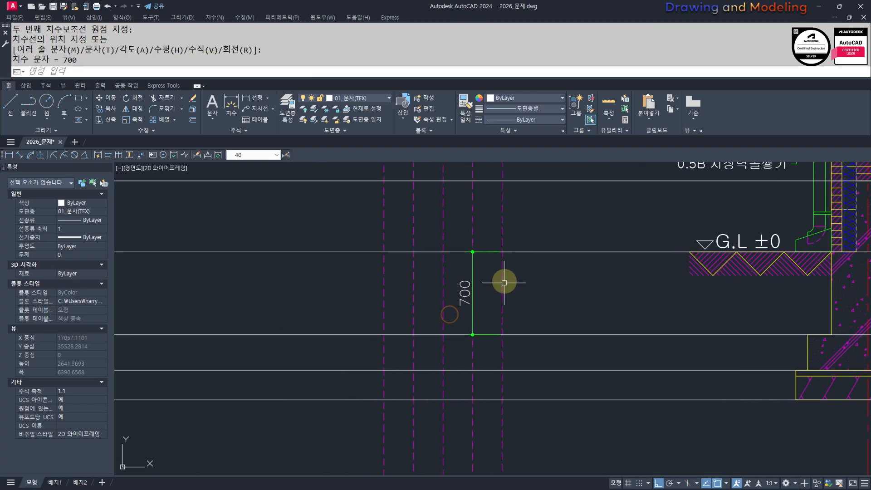
key("Return")
left_click(501, 335)
left_click(503, 371)
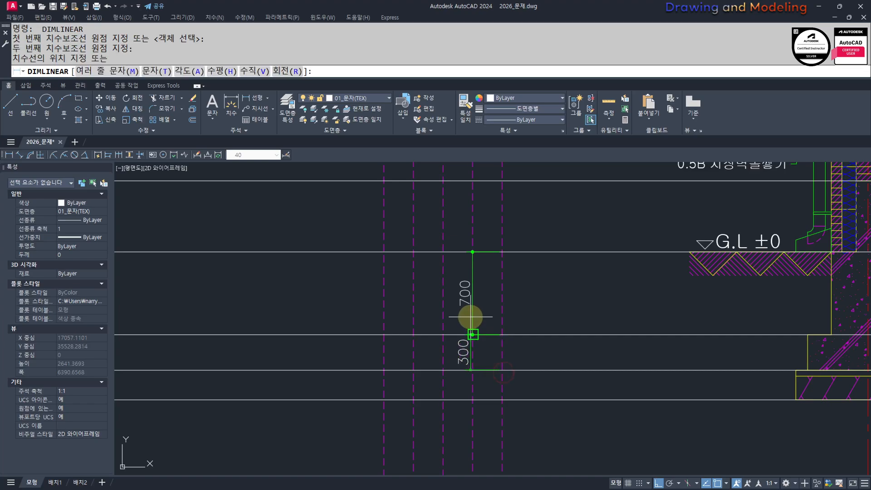
left_click(472, 327)
Step: Add a vertical dimension from the ground level to the footing's underside, placed on the second guide line
middle_click_drag(473, 327, 483, 331)
key("Return")
left_click(513, 256)
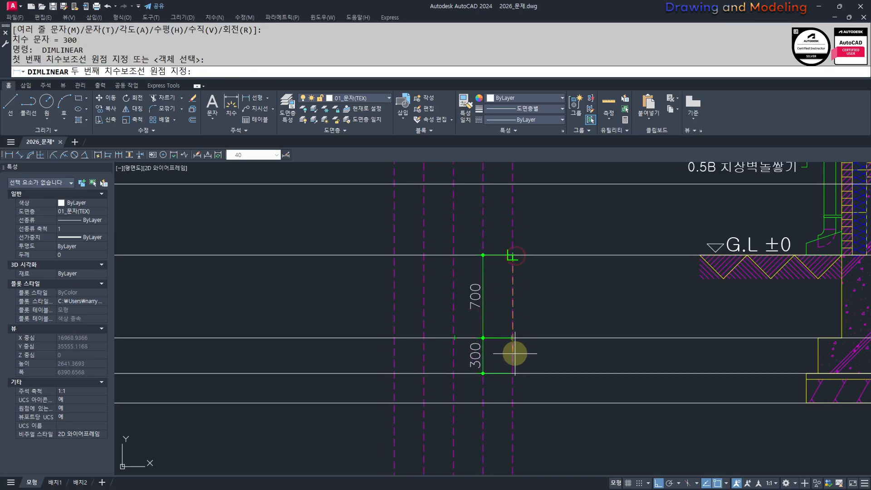
left_click(513, 372)
left_click(452, 424)
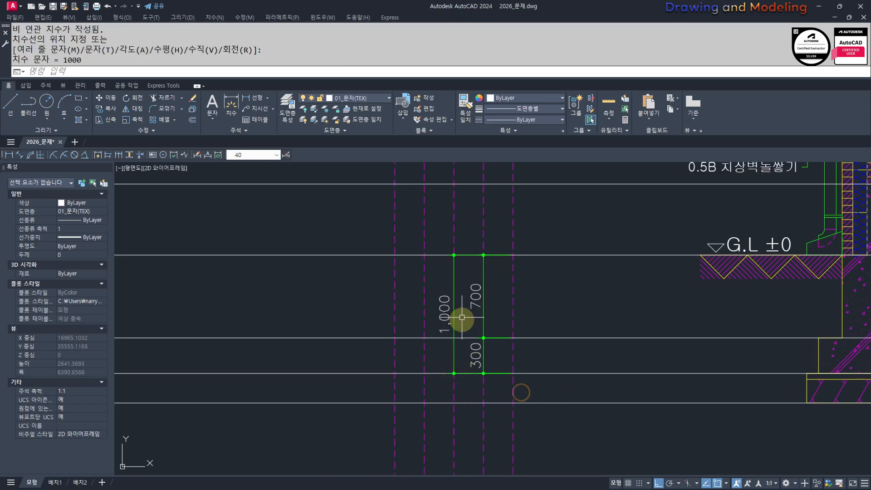
Step: Dimension the thickness of the base layer beneath the footing, placed on the second guide line
key("Return")
left_click(512, 373)
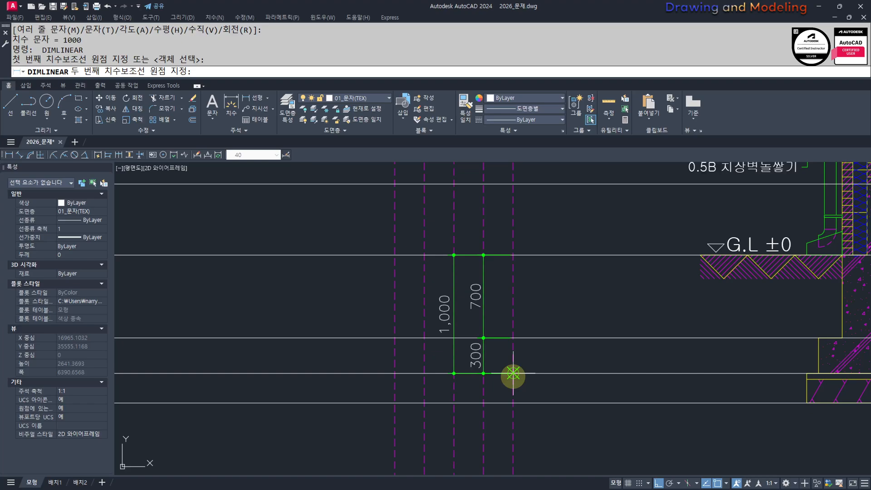
left_click(513, 403)
left_click(454, 350)
Step: Move the base-layer dimension's text up beside its dimension line, between the two extension lines
scroll(483, 443, "up", 4)
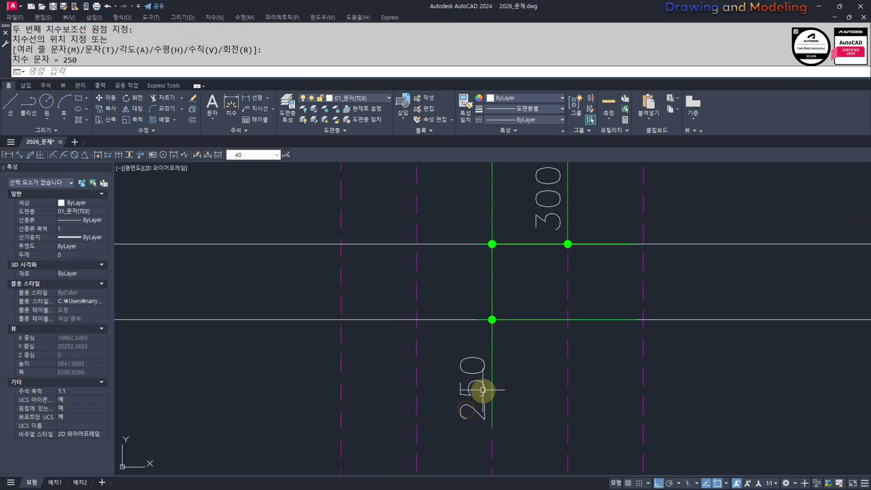
left_click(480, 443)
left_click(460, 385)
left_click(472, 388)
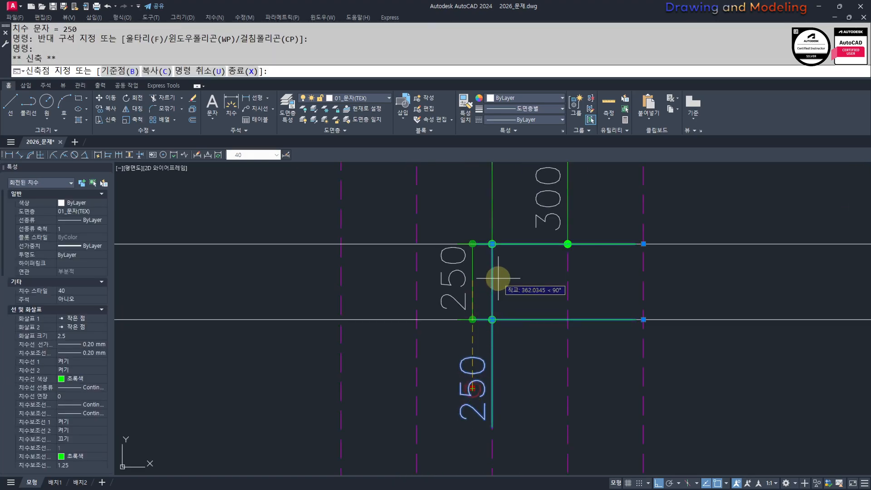
key("Escape")
key("Escape")
Step: Add an overall vertical dimension from the ground level to the bottom of the base layer, placed on the third guide line
scroll(504, 375, "down", 2)
key("Return")
scroll(590, 258, "down", 2)
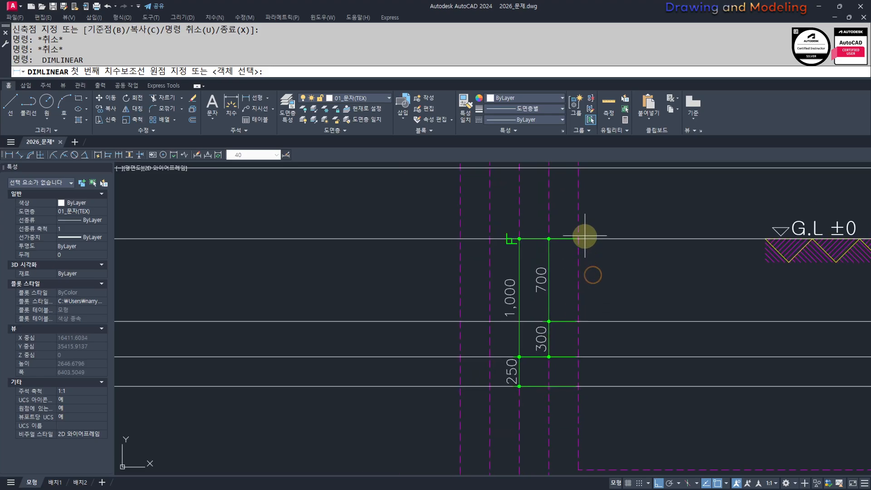
left_click(578, 238)
left_click(581, 385)
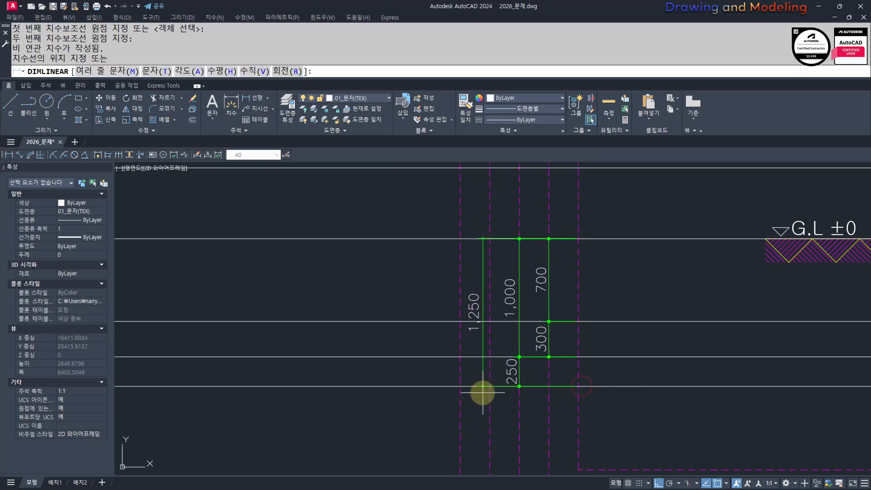
left_click(489, 391)
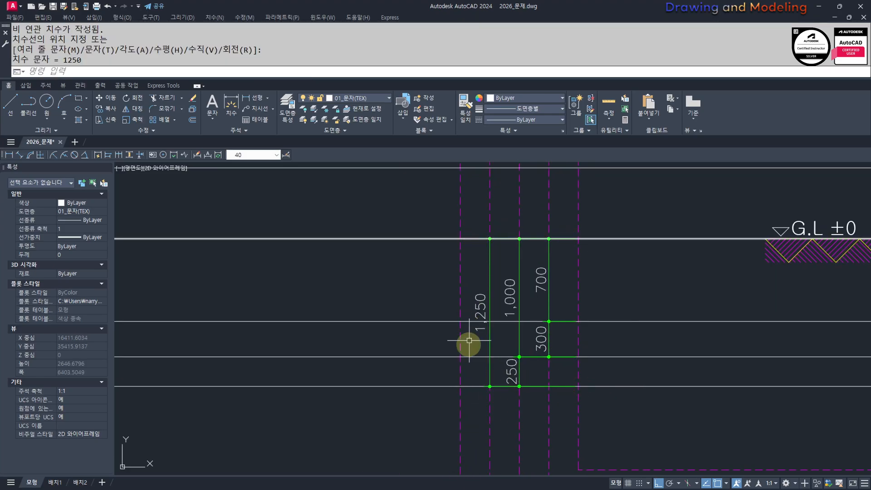
Step: Match the properties of the outermost dashed guide rectangle onto all the horizontal construction lines
scroll(463, 379, "down", 4)
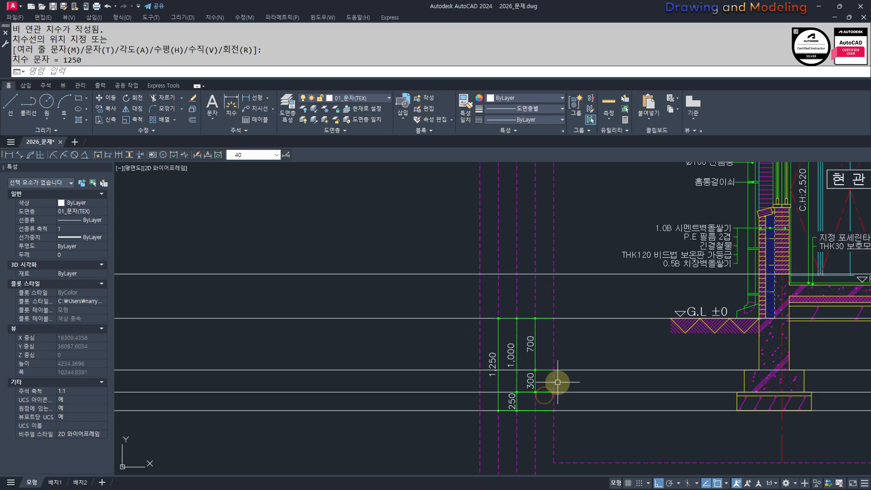
scroll(522, 337, "up", 3)
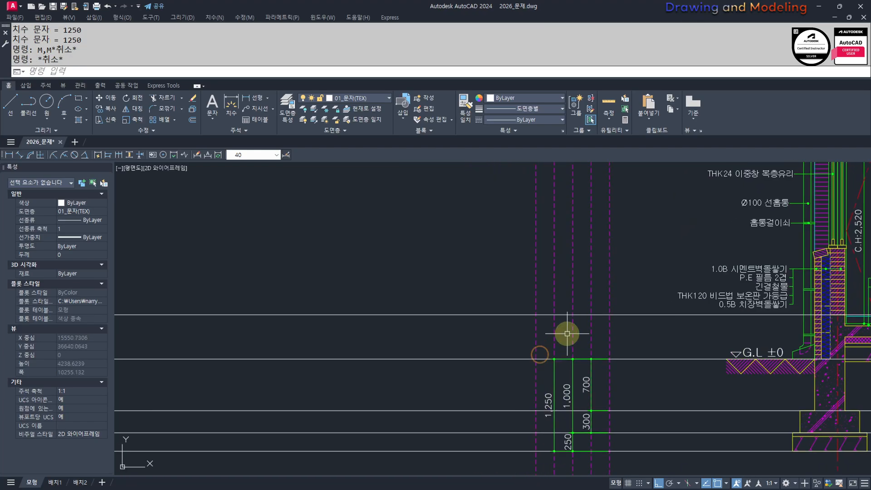
key("Return")
left_click(535, 325)
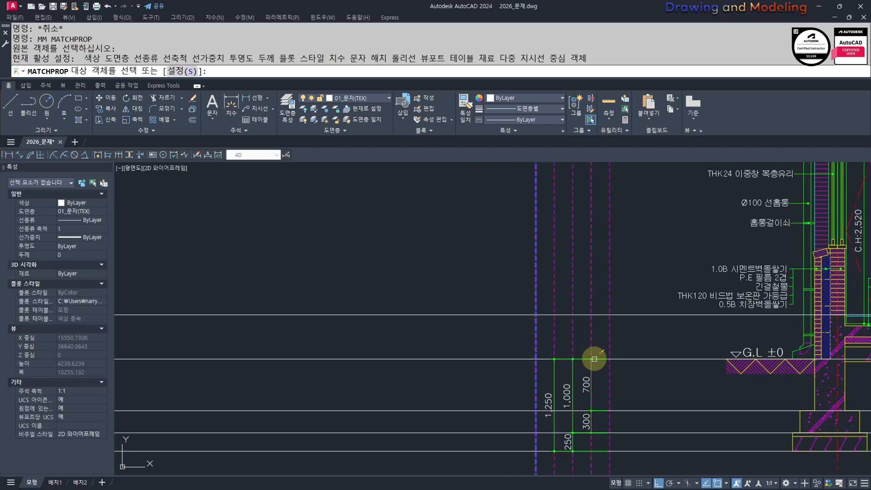
scroll(581, 385, "down", 4)
scroll(560, 412, "down", 2)
left_click(577, 461)
key("Escape")
key("Escape")
Step: Add a vertical dimension from the ground level up to the finished floor level line, placed on the first guide line
scroll(603, 399, "up", 6)
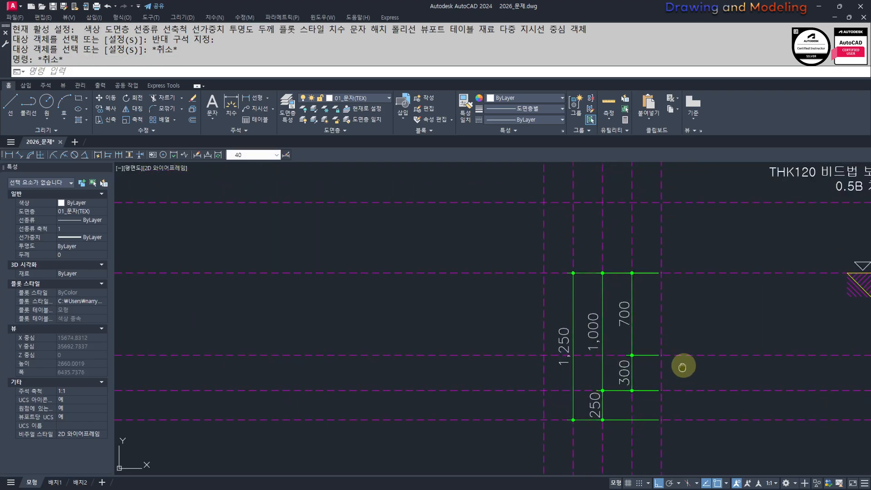
middle_click_drag(700, 271, 680, 385)
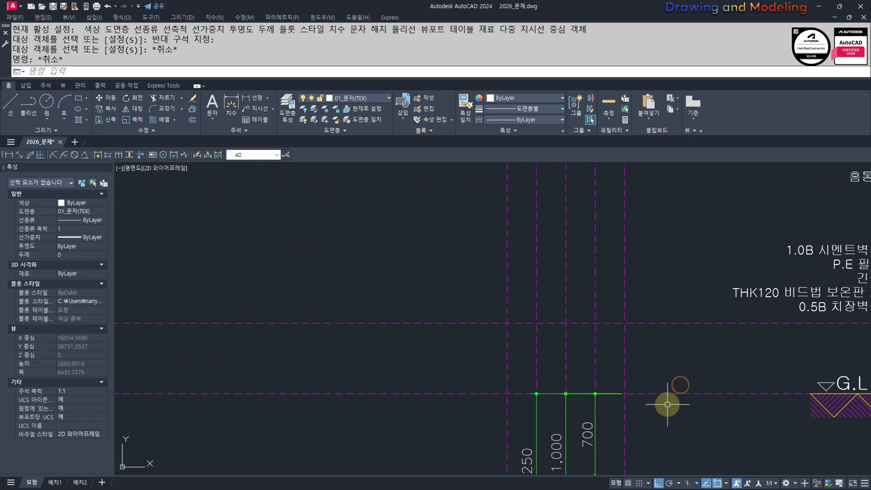
type("DL")
key("Return")
left_click(595, 394)
left_click(595, 323)
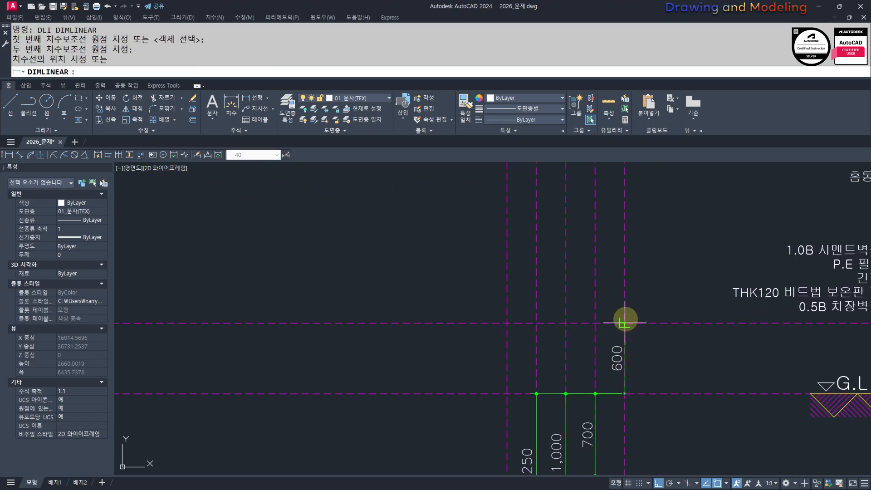
Step: Add a vertical dimension from the finished floor level to the wall-top line under the roof slab, placed on the first guide line
scroll(626, 266, "down", 4)
scroll(618, 298, "up", 1)
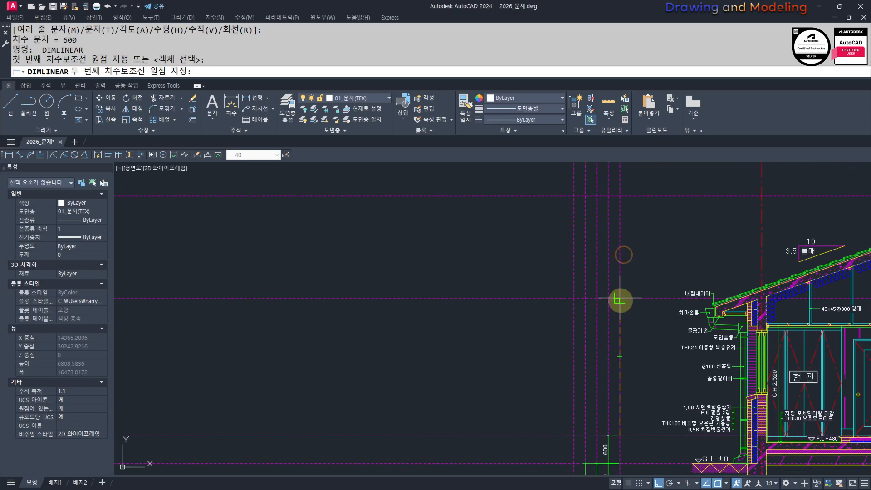
left_click(608, 300)
Step: Add a vertical dimension from the ground level to the wall-top line under the roof slab, placed on the second guide line
middle_click_drag(630, 461, 633, 396)
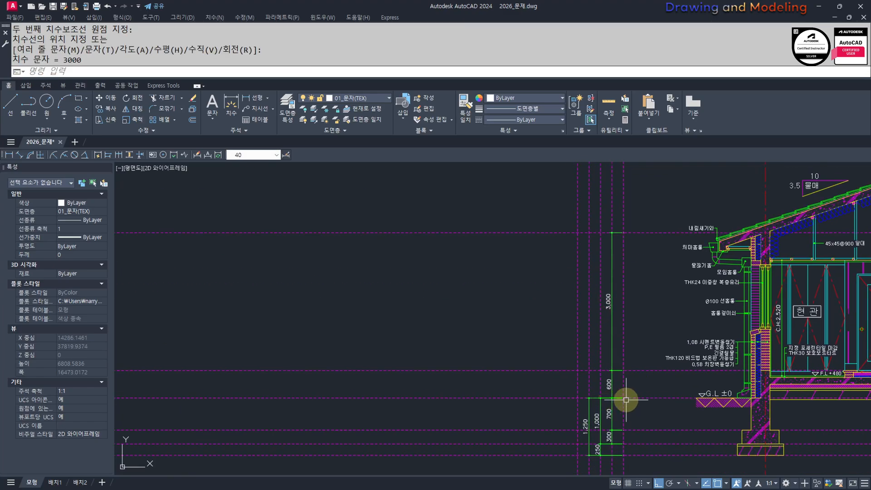
scroll(626, 399, "up", 2)
key("Return")
left_click(611, 398)
scroll(613, 363, "down", 2)
middle_click_drag(616, 288, 618, 350)
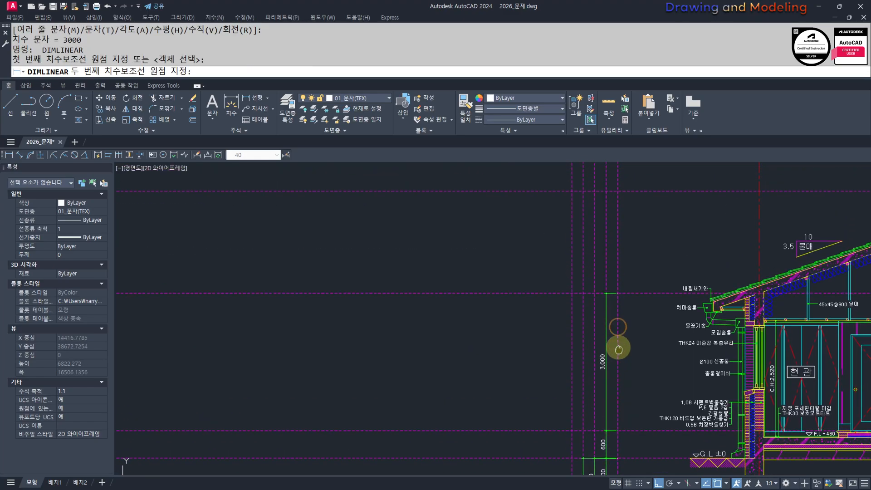
scroll(618, 293, "up", 3)
left_click(613, 294)
left_click(558, 292)
scroll(573, 354, "down", 3)
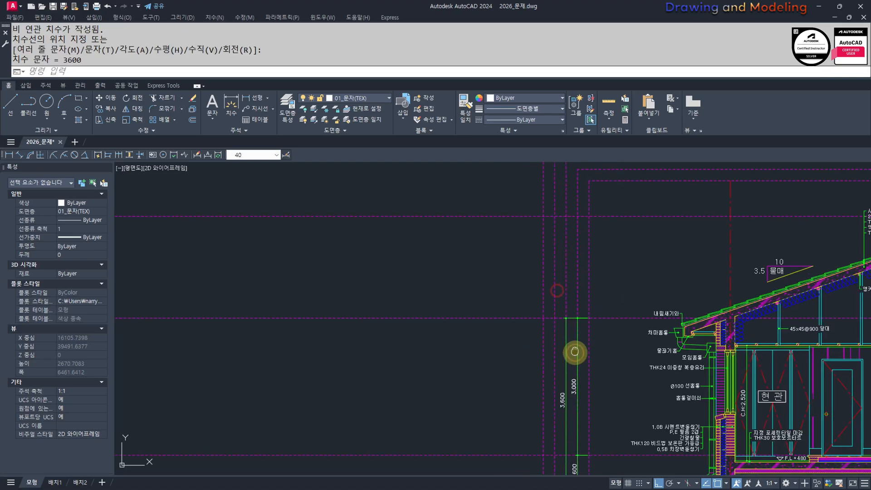
scroll(597, 339, "up", 2)
key("Return")
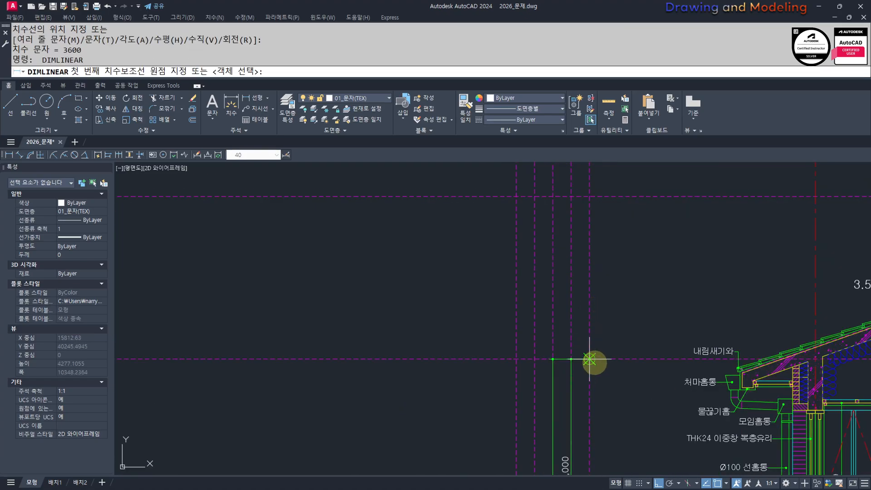
left_click(589, 359)
middle_click_drag(590, 212, 595, 285)
scroll(592, 271, "down", 3)
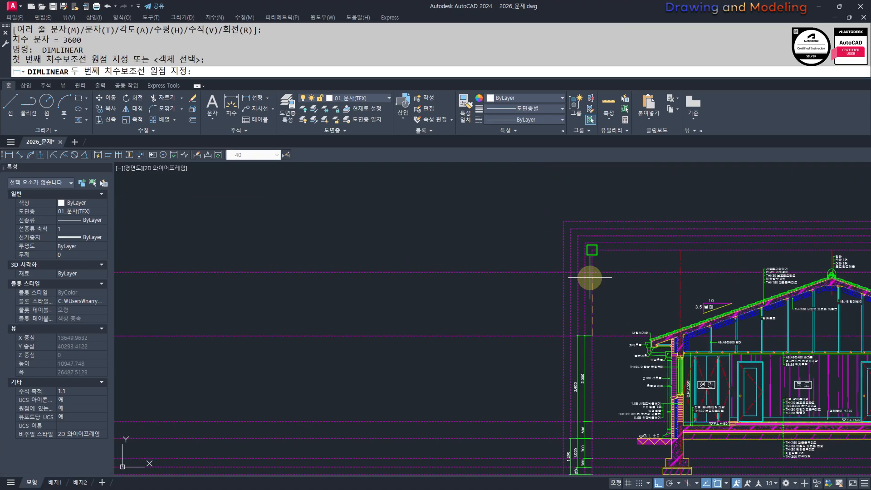
key("Escape")
key("Escape")
Step: Erase the two vertical dimensions that reach up to the wall-top line under the roof slab
scroll(576, 358, "up", 5)
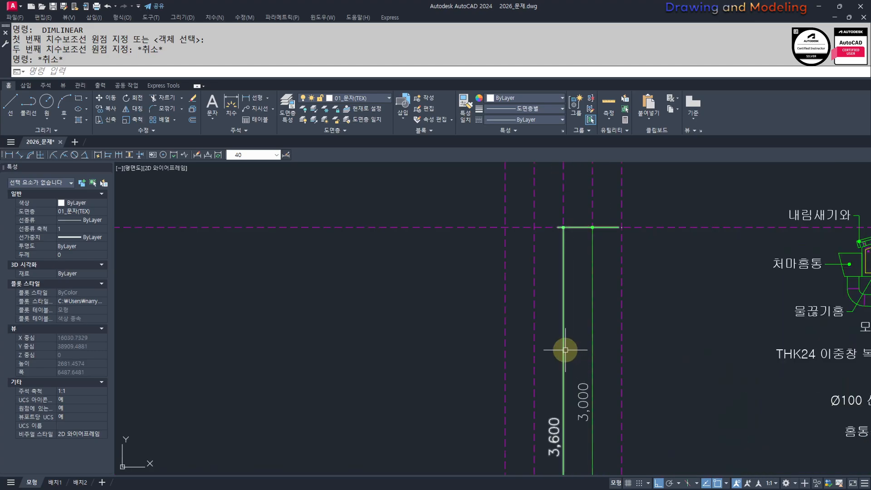
left_click(562, 350)
type("e")
key("Return")
left_click(583, 386)
scroll(555, 352, "down", 2)
type("e")
key("Return")
middle_click_drag(587, 362, 572, 321)
key("Escape")
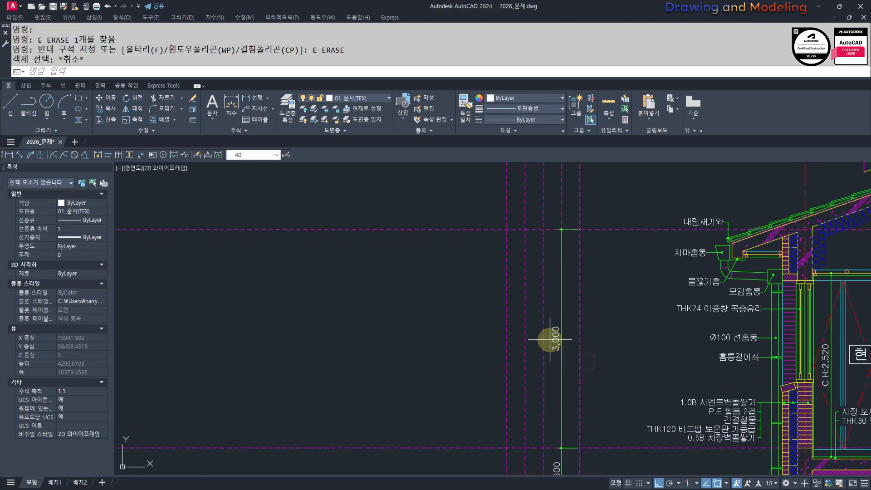
left_click(550, 339)
key("Escape")
key("Escape")
left_click(556, 329)
type("e")
key("Return")
key("Escape")
key("Escape")
Step: Draw a horizontal construction line at the window head, along the underside of the hatched lintel course above the window
scroll(562, 340, "down", 2)
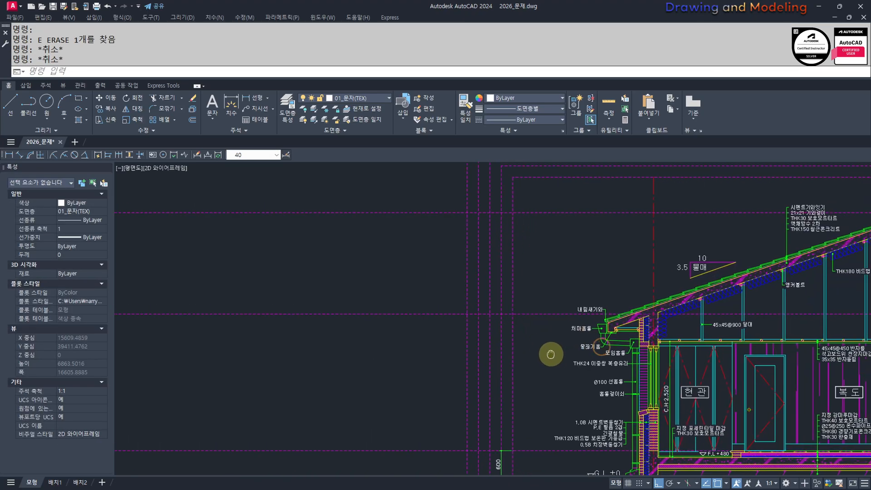
type("xl")
key("Return")
type("h")
key("Return")
scroll(653, 334, "up", 6)
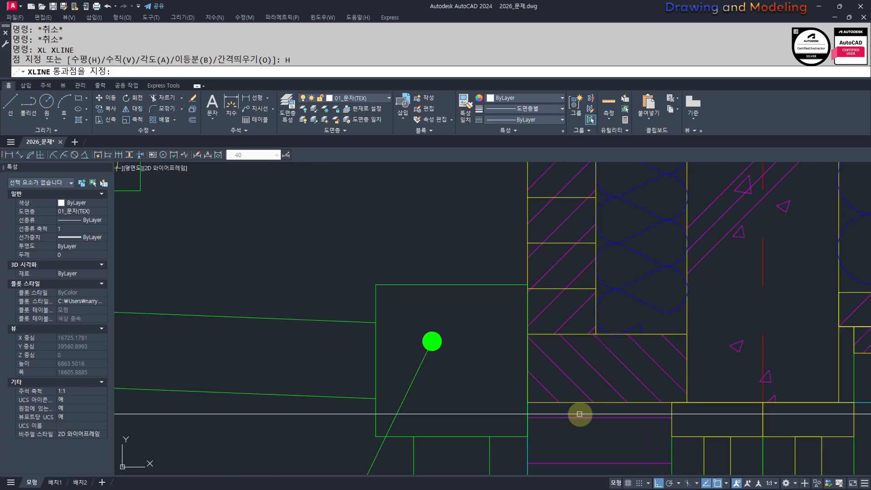
left_click(533, 401)
key("Escape")
key("Escape")
Step: Add a vertical dimension from the finished floor level to the window-head line, placed on the first guide line
scroll(596, 345, "down", 5)
scroll(547, 367, "down", 1)
middle_click_drag(518, 433, 595, 347)
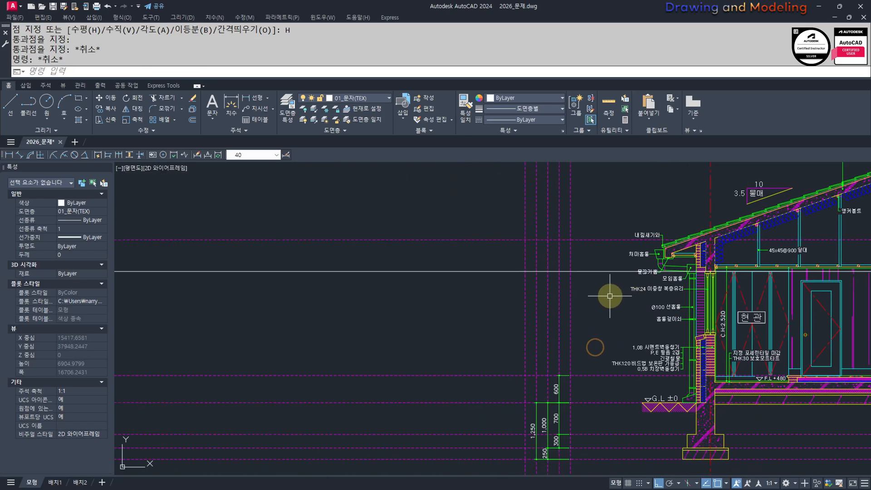
type("dli")
key("Return")
scroll(566, 342, "up", 6)
left_click(616, 295)
scroll(618, 294, "down", 6)
middle_click_drag(625, 256, 622, 295)
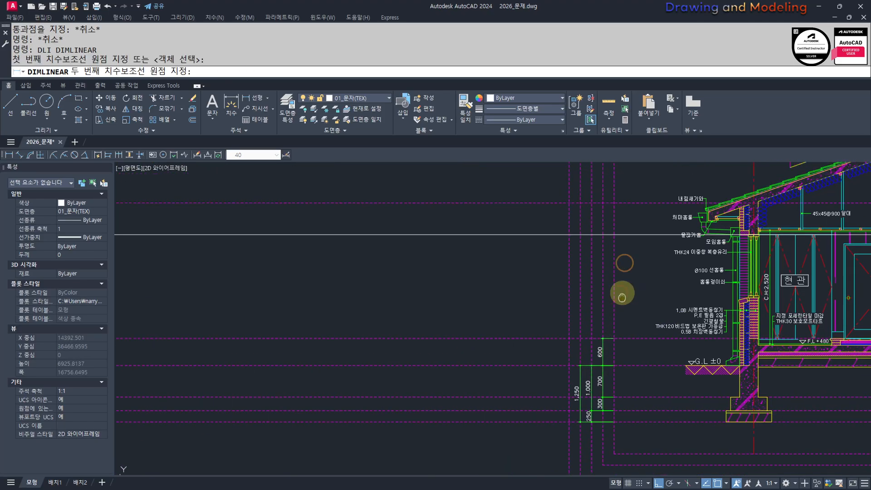
scroll(621, 228, "up", 4)
left_click(598, 247)
left_click(568, 247)
key("Escape")
key("Escape")
Step: Add a vertical dimension from the ground level to the window-head line, placed on the second guide line
scroll(577, 249, "down", 4)
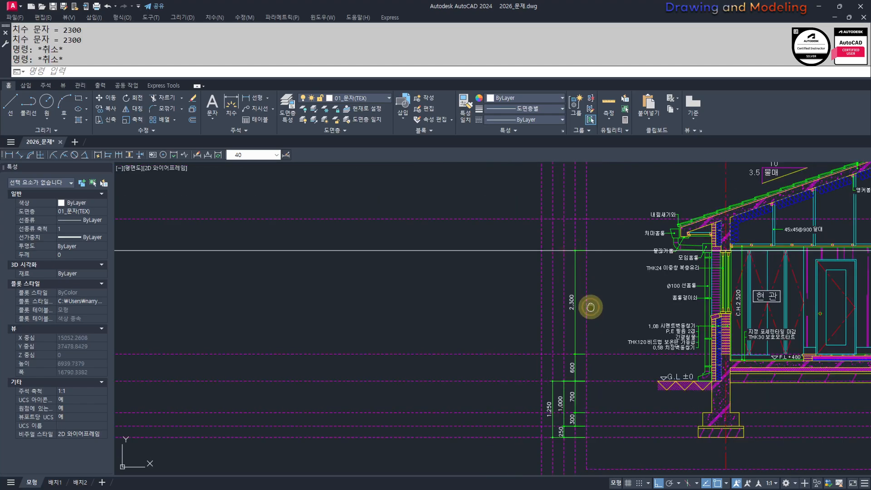
right_click(590, 307)
scroll(589, 395, "up", 6)
left_click(577, 327)
scroll(583, 347, "down", 4)
scroll(580, 318, "down", 4)
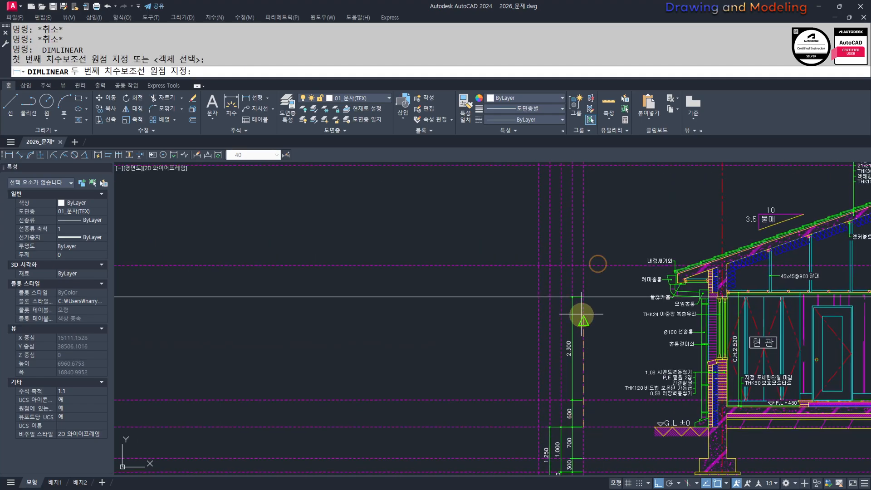
scroll(593, 281, "up", 6)
left_click(559, 277)
left_click(531, 276)
key("Escape")
key("Escape")
key("space")
scroll(589, 313, "down", 4)
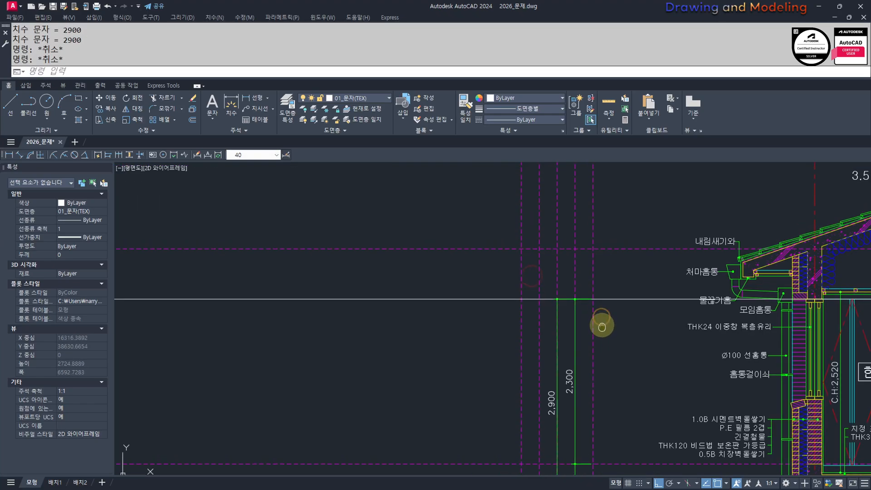
Step: Add a vertical dimension from the window-head line up to the wall-top line, placed on the first guide line
scroll(603, 338, "up", 5)
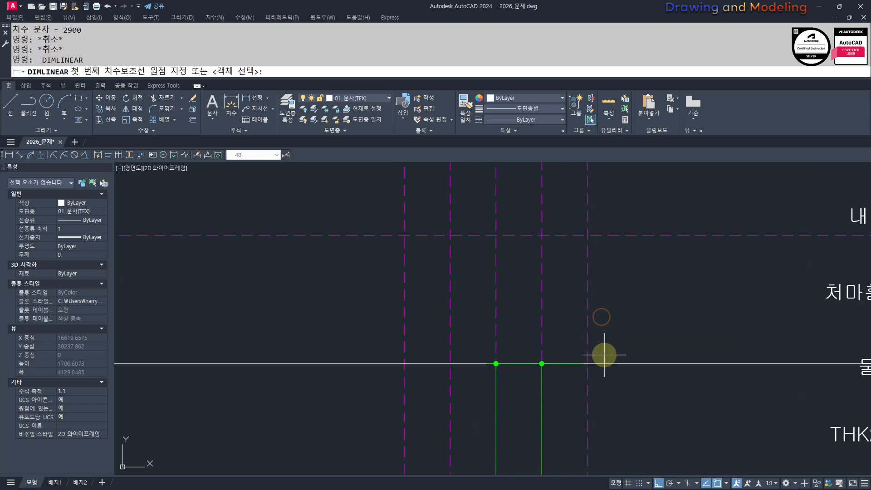
left_click(588, 234)
left_click(541, 234)
key("Escape")
Step: Add a vertical dimension from the wall-top line up to the ridge-top line, placed on the first guide line
key("space")
left_click(588, 235)
scroll(587, 236, "down", 4)
middle_click_drag(586, 241, 591, 426)
left_click(593, 281)
left_click(573, 281)
key("Escape")
scroll(573, 284, "down", 3)
middle_click_drag(571, 347, 575, 317)
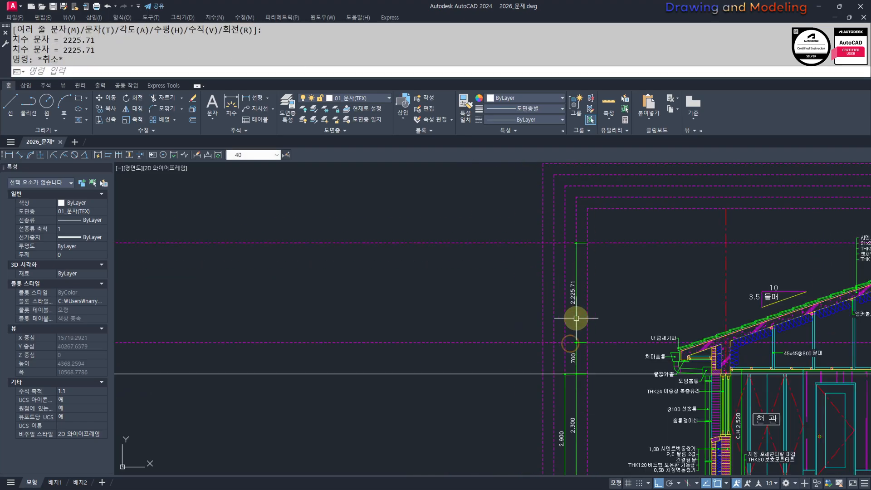
Step: Add a vertical dimension from the window-head line up to the ridge-top line, placed on the second guide line
key("space")
scroll(574, 370, "down", 3)
scroll(576, 354, "up", 3)
middle_click_drag(600, 240, 600, 324)
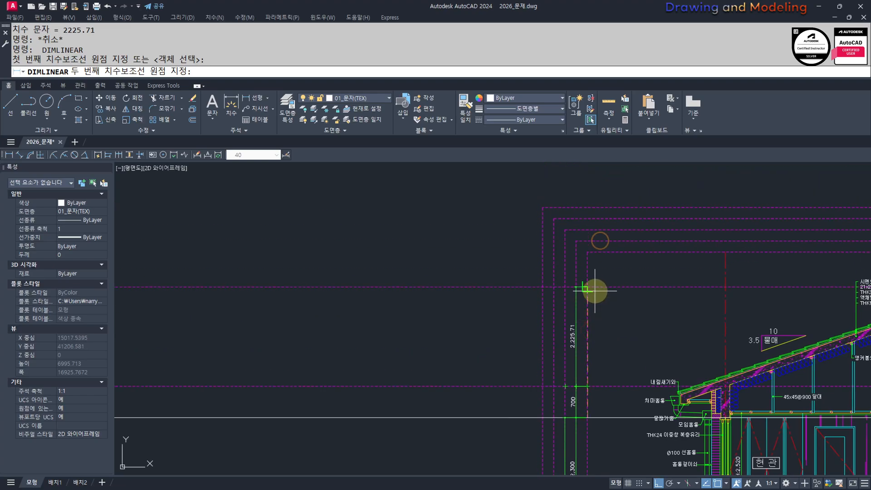
left_click(590, 286)
left_click(562, 286)
key("Escape")
key("Escape")
Step: Add an overall vertical dimension from the ground level to the ridge-top line, placed on the third guide line
middle_click_drag(572, 426, 575, 316)
key("space")
scroll(584, 436, "up", 4)
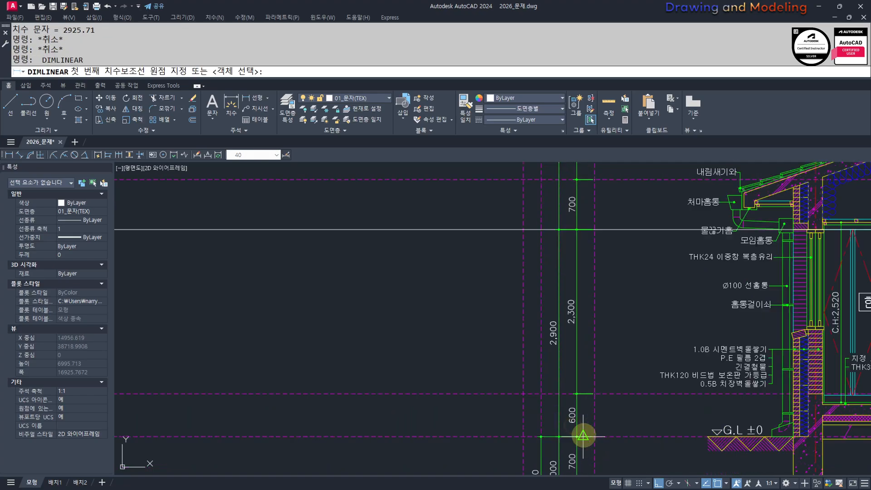
left_click(600, 438)
scroll(600, 438, "down", 4)
scroll(626, 317, "up", 4)
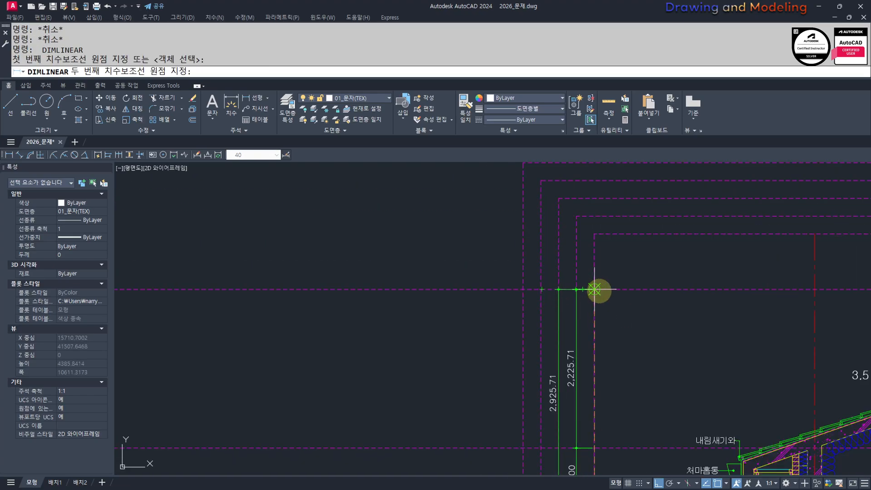
left_click(594, 289)
left_click(537, 288)
key("Escape")
key("Escape")
scroll(521, 340, "down", 3)
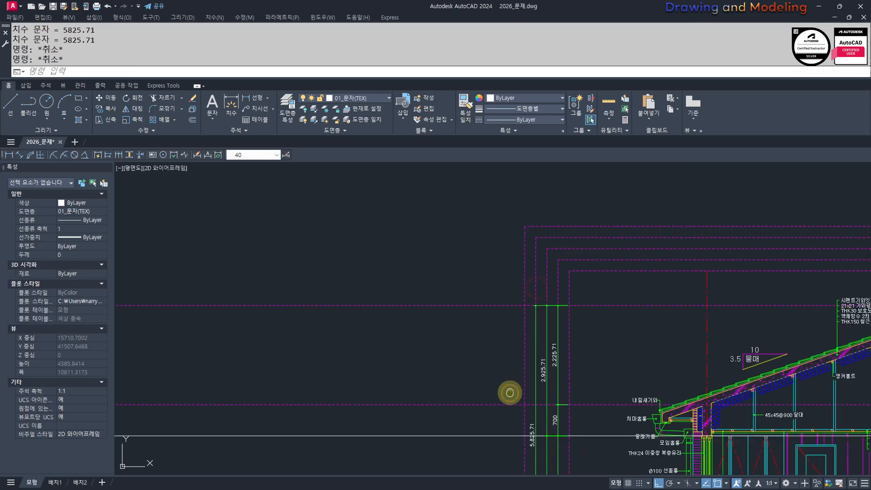
Step: Erase the horizontal construction lines that extend outside the guide frame beside the section
scroll(508, 390, "up", 3)
scroll(552, 381, "down", 2)
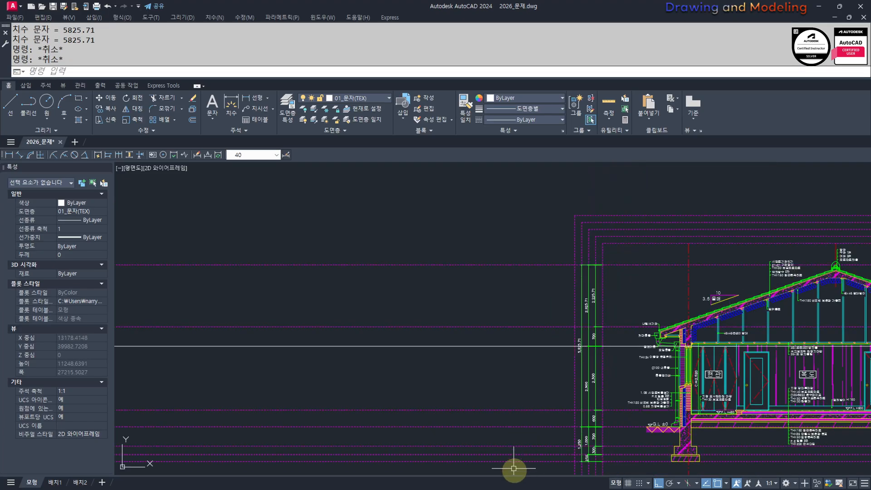
scroll(523, 429, "down", 2)
middle_click_drag(523, 402, 571, 335)
left_click(561, 233)
left_click(534, 413)
key("Delete")
mouse_move(615, 311)
middle_mouse_down()
mouse_move(607, 347)
mouse_move(632, 363)
mouse_move(628, 371)
middle_mouse_up()
key("Escape")
Step: Set the primary unit precision of the three vertical dimensions that reach the ridge-top line to 0
scroll(624, 389, "up", 2)
scroll(596, 318, "up", 4)
middle_click_drag(595, 318, 597, 338)
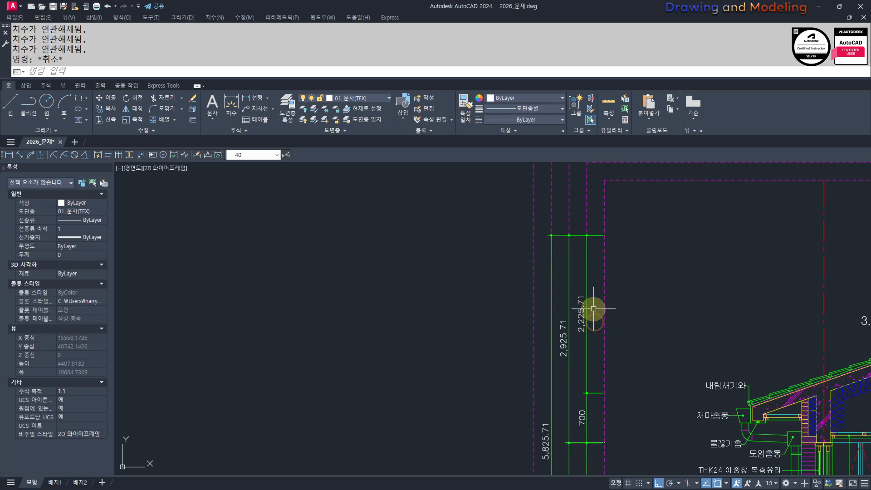
left_click(586, 308)
left_click(563, 320)
left_click(547, 434)
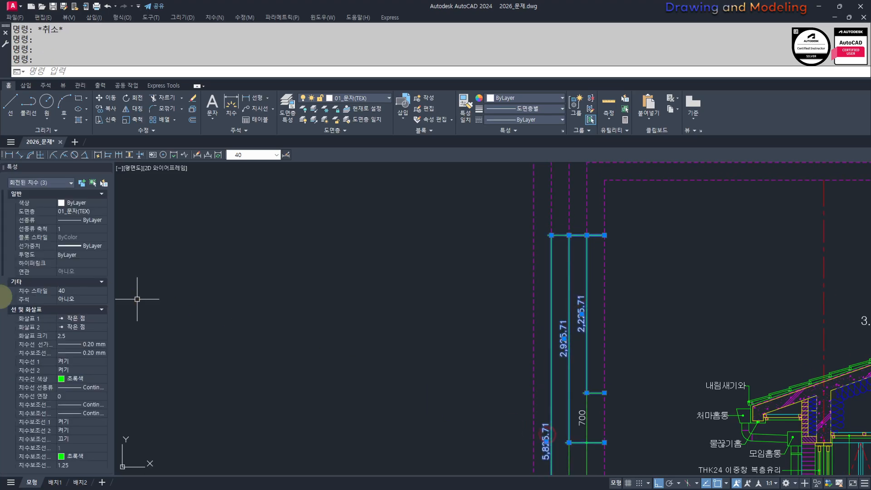
scroll(65, 340, "down", 15)
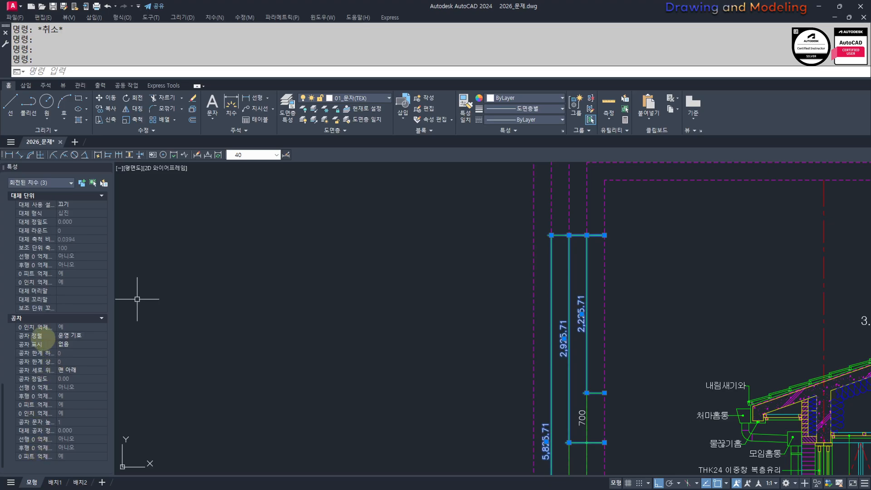
scroll(46, 307, "up", 3)
left_click(76, 279)
left_click(73, 287)
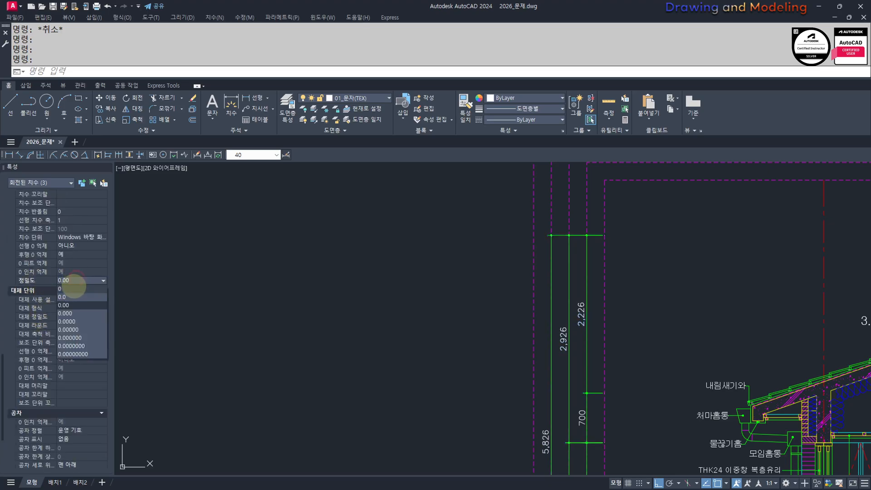
middle_click_drag(368, 329, 245, 303)
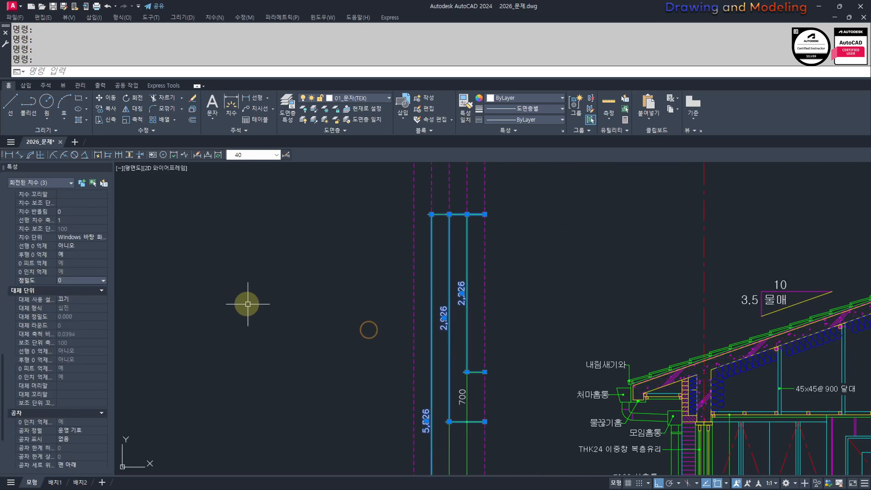
key("Escape")
key("Escape")
Step: Draw a vertical construction line through the outer corner of the roof slab at the eave
scroll(417, 367, "up", 2)
mouse_move(430, 356)
middle_mouse_down()
mouse_move(434, 328)
mouse_move(450, 324)
middle_mouse_up()
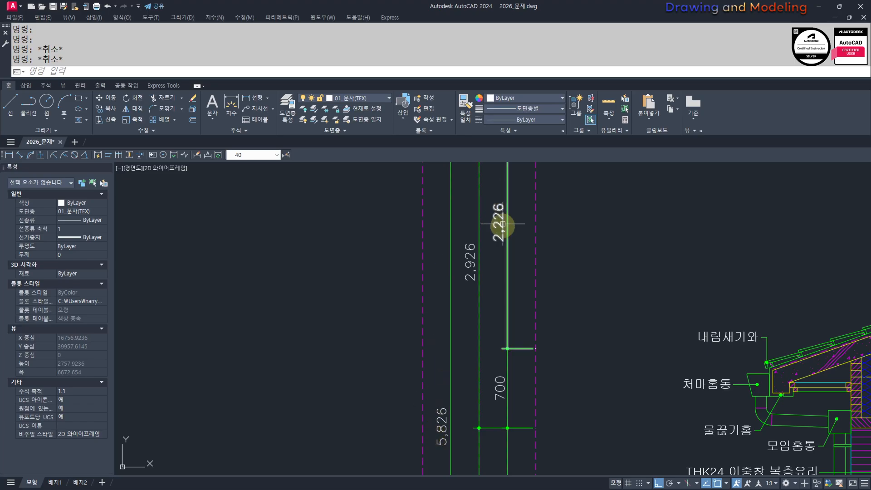
scroll(472, 281, "down", 4)
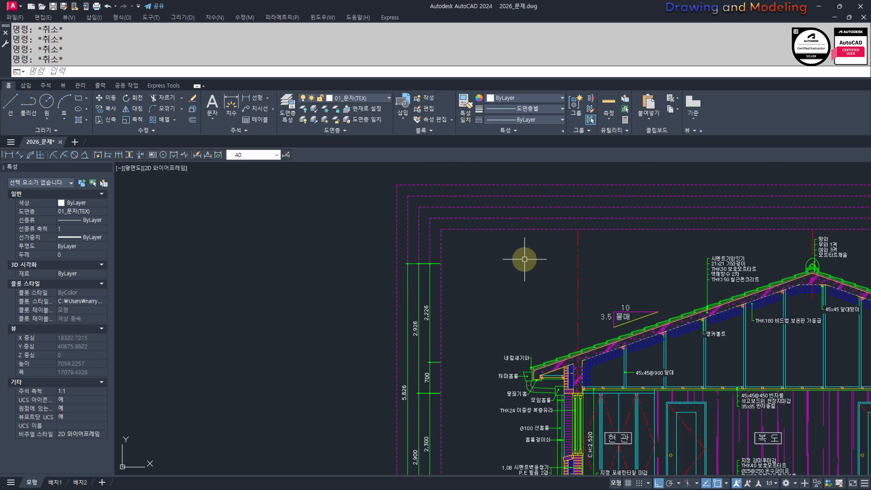
scroll(524, 259, "down", 3)
scroll(519, 307, "up", 3)
type("X")
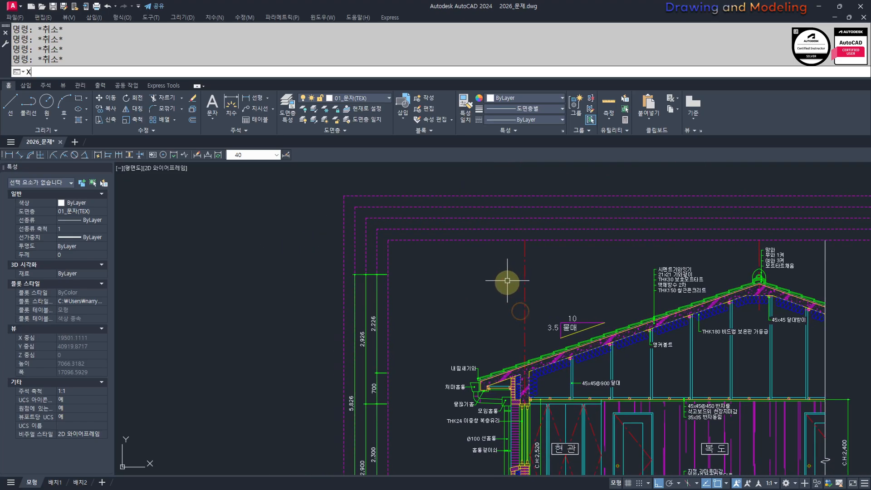
type("L")
key("Return")
type("v")
key("Return")
scroll(494, 385, "up", 10)
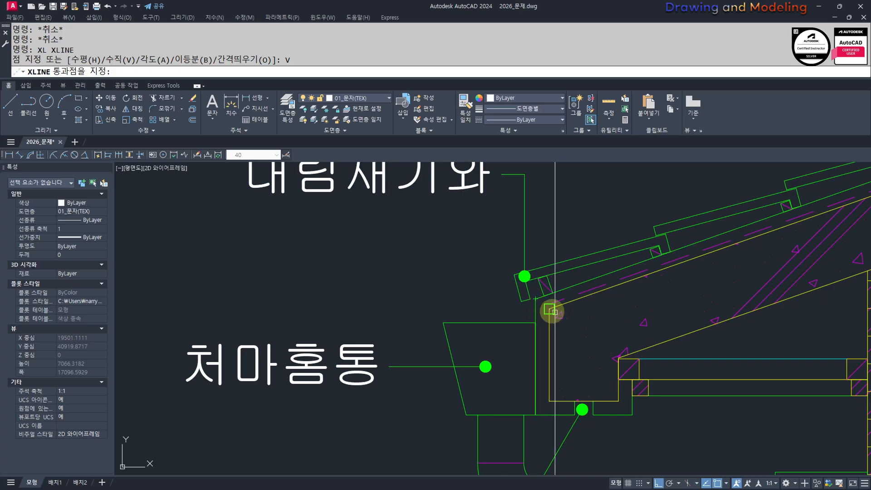
left_click(549, 309)
key("Escape")
key("Escape")
Step: Add a horizontal dimension from the outer wall's centerline to the ridge centerline, on the first guide line above the roof
scroll(499, 408, "down", 10)
middle_click_drag(605, 308, 526, 307)
scroll(583, 344, "up", 4)
middle_click_drag(548, 340, 516, 310)
type("q")
key("Return")
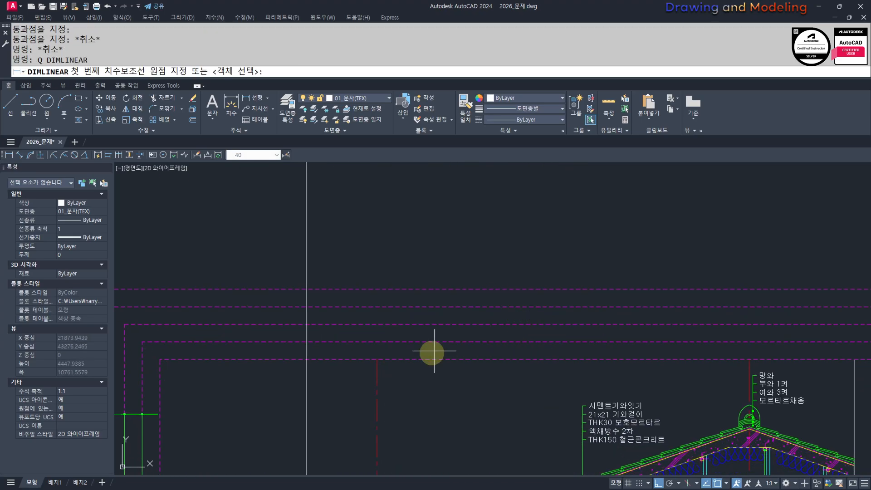
left_click(377, 359)
left_click(749, 358)
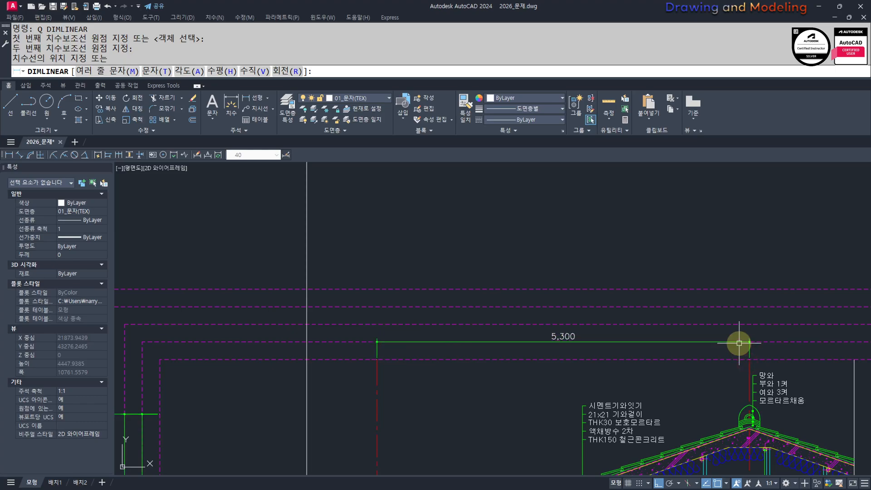
left_click(739, 343)
key("Escape")
Step: Add a horizontal dimension from the outer wall's centerline to the eave line, aligned with the wall-to-ridge dimension
middle_click_drag(488, 352, 653, 343)
scroll(653, 344, "up", 3)
key("space")
left_click(485, 356)
left_click(372, 356)
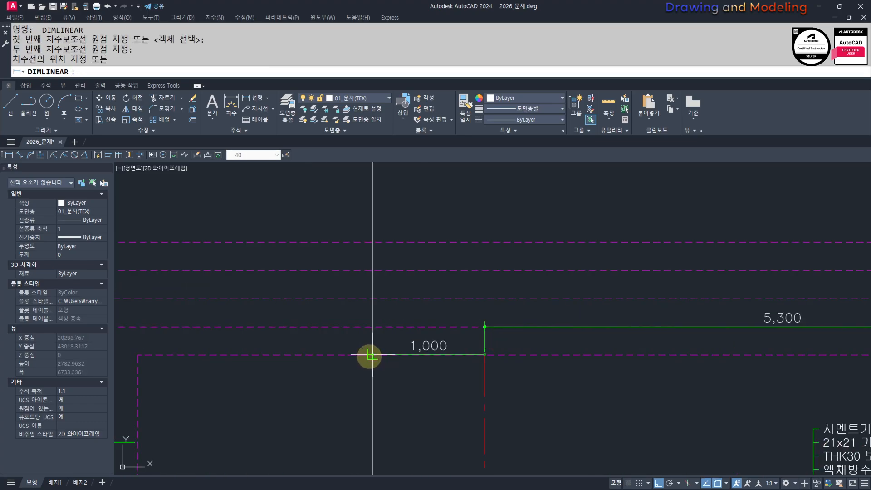
left_click(543, 328)
Step: Add a horizontal dimension from the ridge centerline to the section's cut line, on the first guide line above the roof
key("space")
scroll(392, 357, "down", 3)
scroll(462, 337, "up", 3)
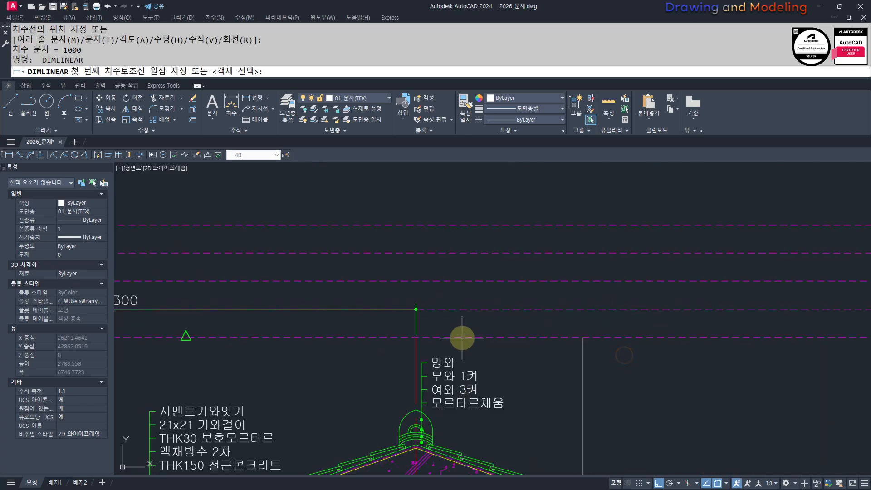
left_click(415, 337)
left_click(582, 337)
left_click(519, 310)
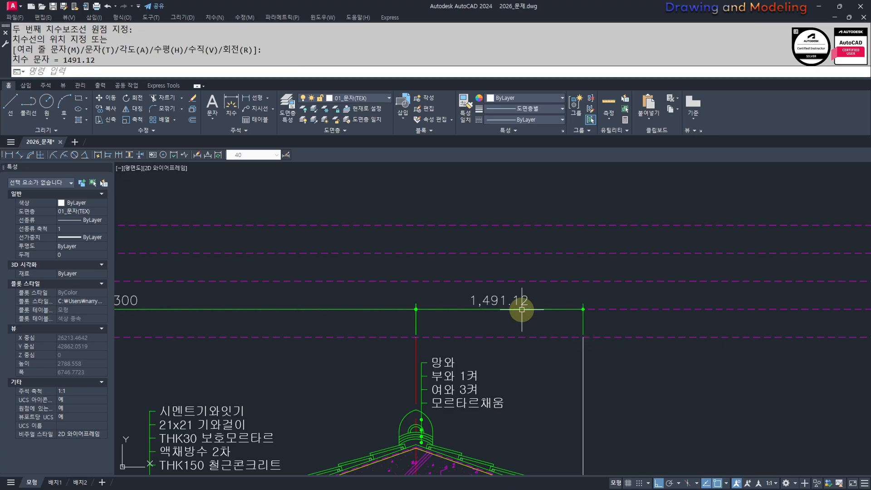
key("Escape")
key("Escape")
Step: Replace the text of the dimension between the ridge and the cut line with "설계치수"
double_click(507, 300)
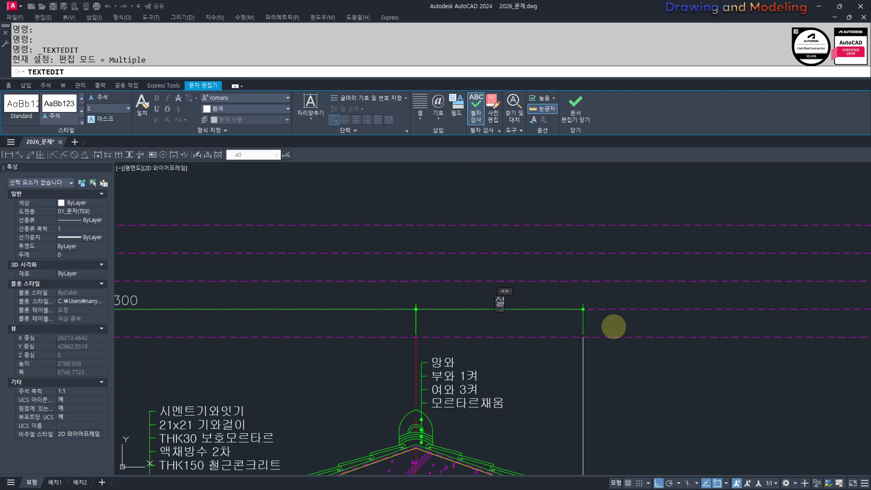
left_click(614, 326)
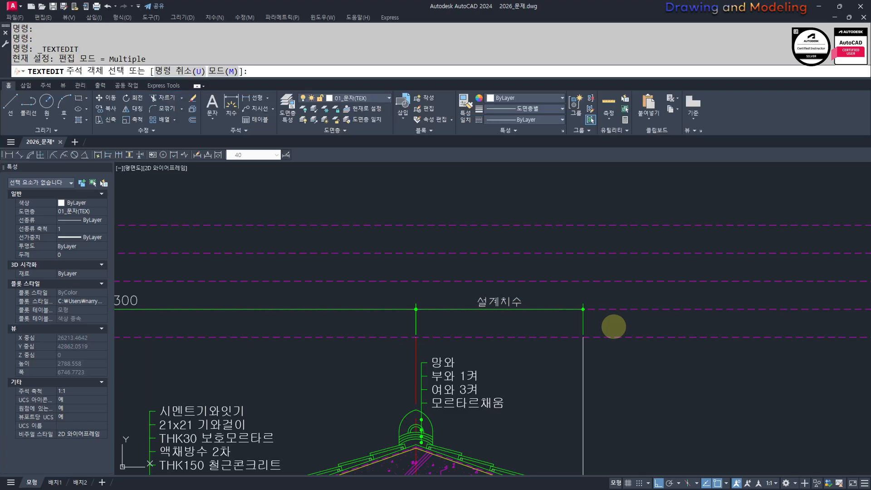
key("Escape")
key("Escape")
Step: Erase the vertical construction line at the eave
scroll(408, 294, "down", 3)
middle_click_drag(360, 294, 538, 293)
left_click(472, 245)
left_click(402, 246)
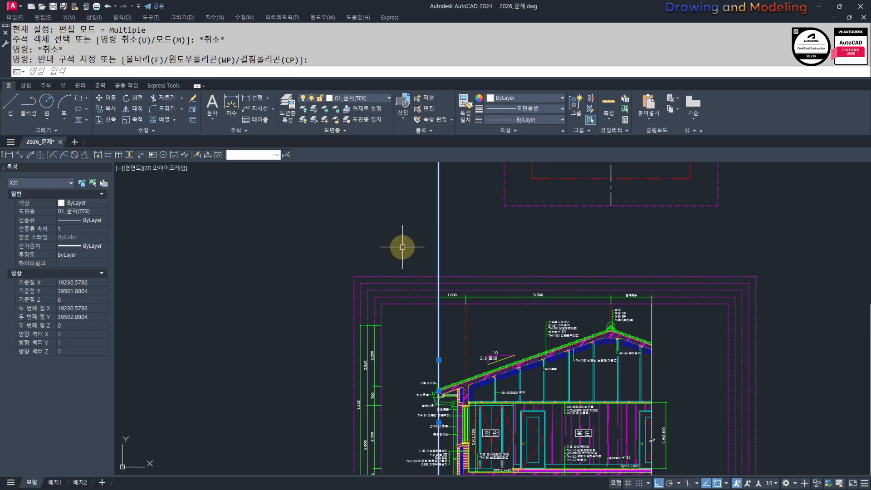
key("Delete")
key("Escape")
key("Escape")
Step: Draw vertical construction lines along both sides of the base course, the footing and the foundation wall
scroll(517, 363, "up", 5)
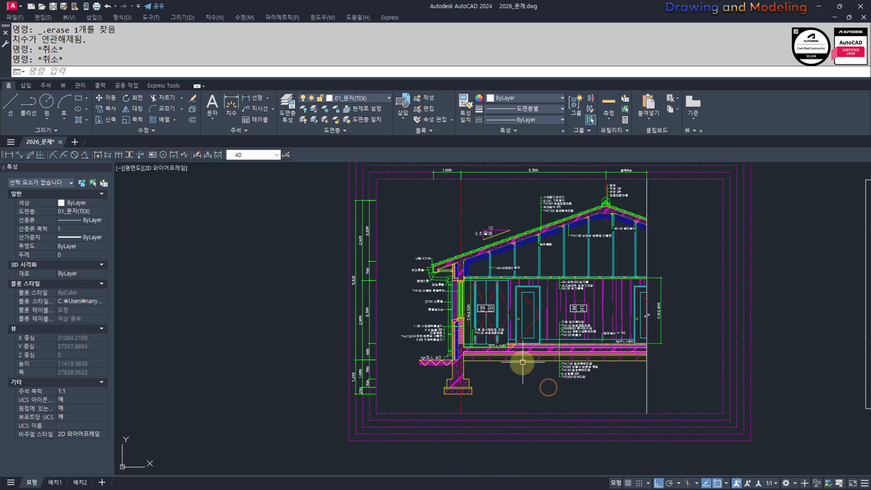
middle_click_drag(487, 318, 529, 321)
type("XL")
key("Return")
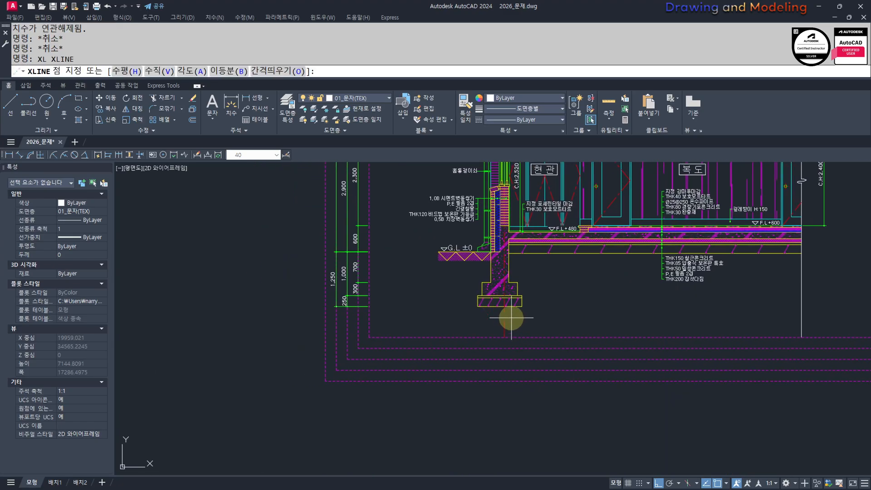
type("V")
key("Return")
scroll(472, 306, "up", 6)
left_click(485, 303)
left_click(497, 237)
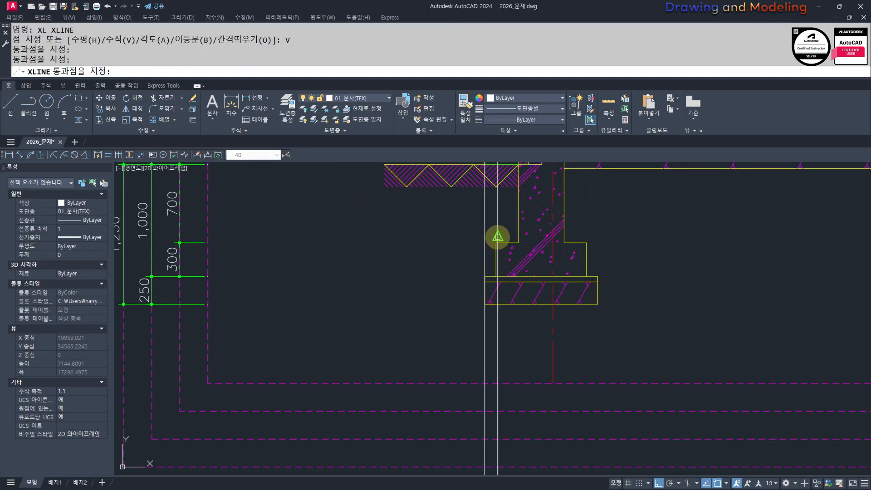
scroll(506, 243, "up", 4)
left_click(481, 240)
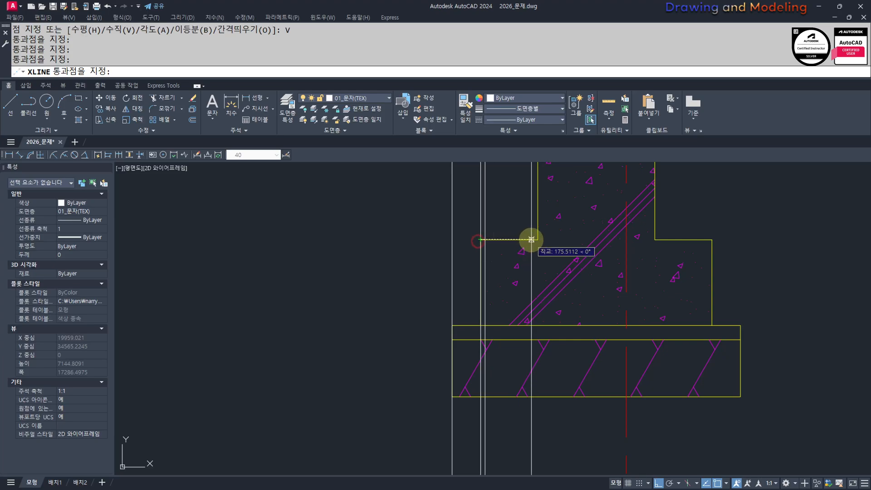
left_click(537, 239)
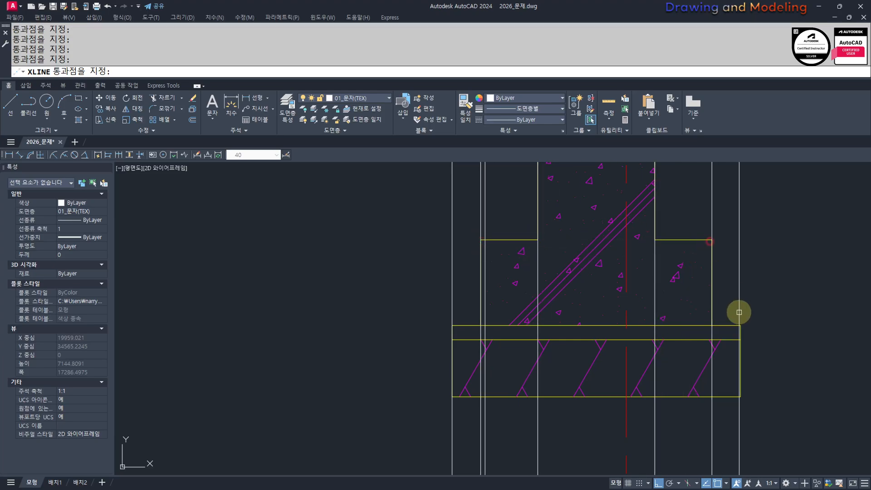
scroll(735, 325, "down", 4)
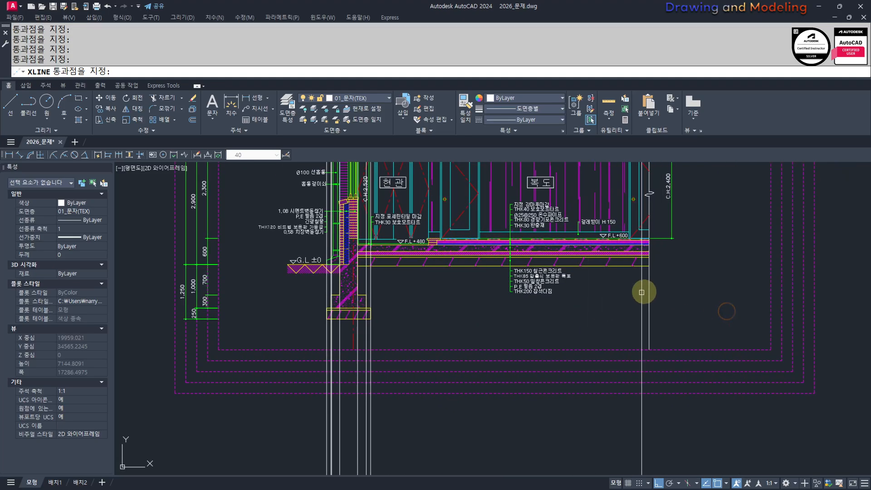
key("Escape")
key("Escape")
Step: Erase the stray vertical construction line just inside the footing's outer edge
scroll(450, 317, "up", 6)
scroll(360, 272, "up", 2)
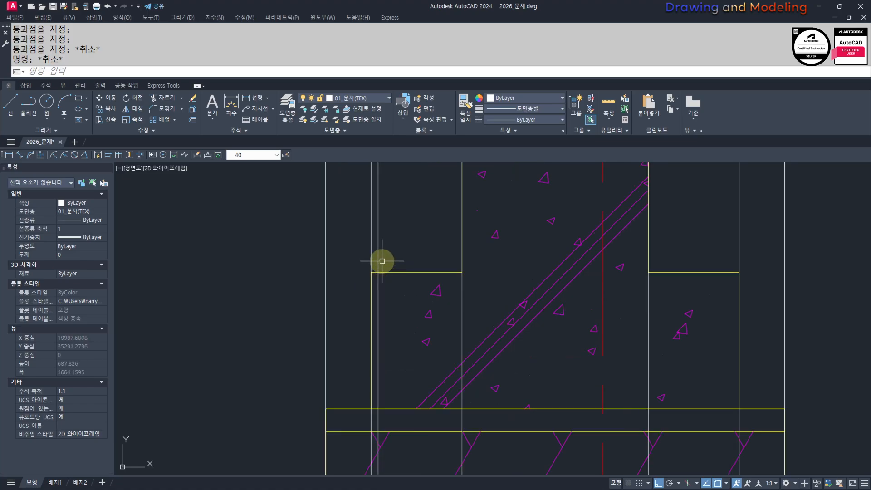
left_click(377, 259)
type("e")
key("space")
scroll(407, 257, "down", 6)
key("Escape")
key("Escape")
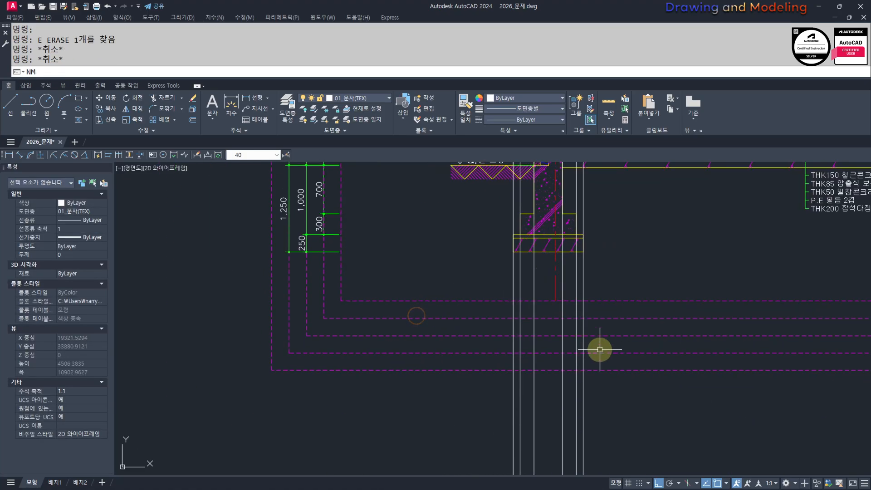
Step: Match the properties of the footing's vertical construction lines to those of the dashed guide frame
scroll(598, 350, "down", 3)
type("MM")
key("space")
left_click(530, 366)
left_click(578, 393)
left_click(449, 423)
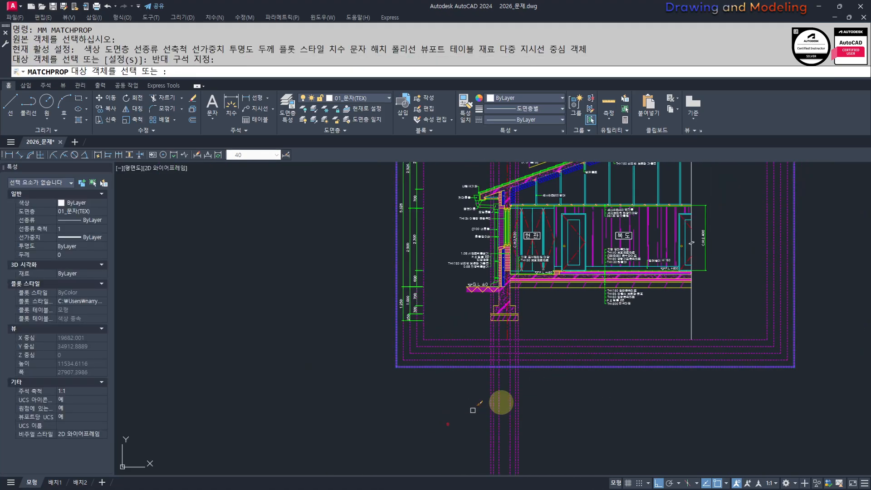
key("Escape")
key("Escape")
Step: Add a horizontal dimension for the foundation wall's width, placed on the first guide line below the footing
scroll(492, 345, "up", 4)
middle_click_drag(501, 346, 516, 348)
type("DLI")
scroll(528, 353, "up", 3)
key("space")
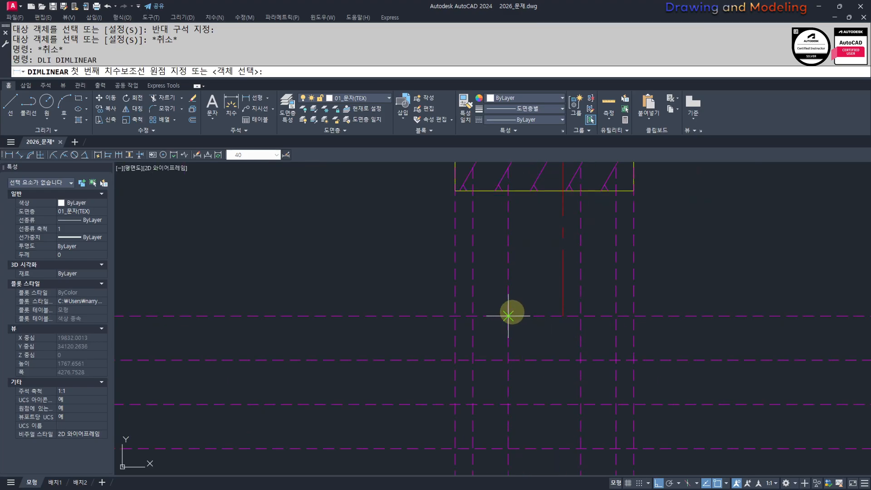
left_click(508, 316)
left_click(581, 316)
left_click(579, 363)
key("Escape")
key("Escape")
Step: Add a horizontal dimension for the footing's width on the second guide line below the foundation wall's dimension origin
key("space")
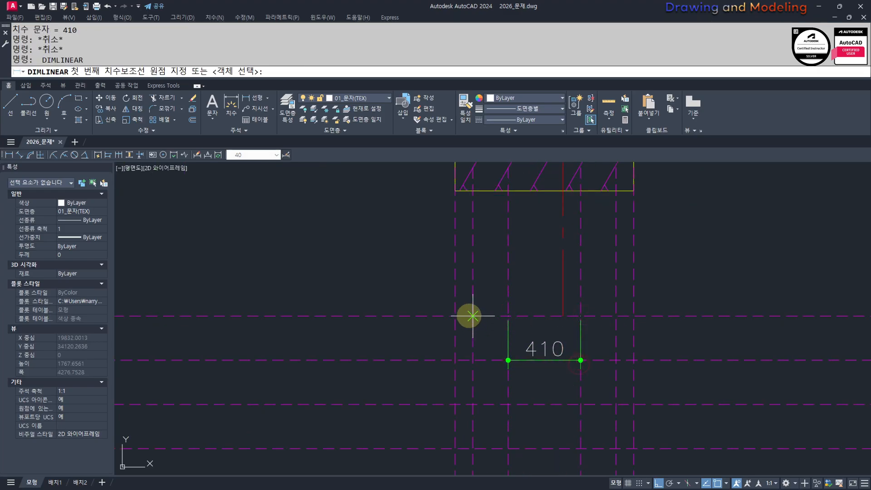
left_click(471, 315)
key("Escape")
key("Escape")
key("space")
left_click(473, 314)
left_click(633, 318)
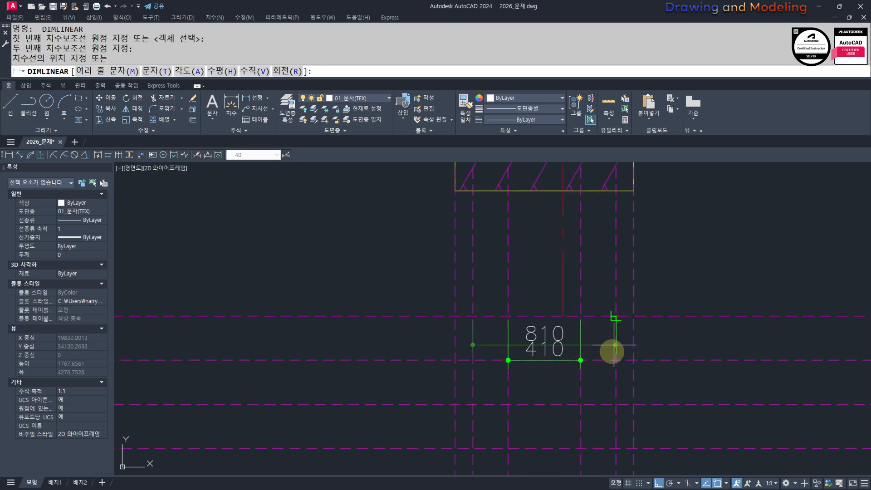
left_click(611, 407)
key("Escape")
key("Escape")
Step: Add a horizontal dimension for the base course's width on the third guide line, below the footing's width dimension
key("space")
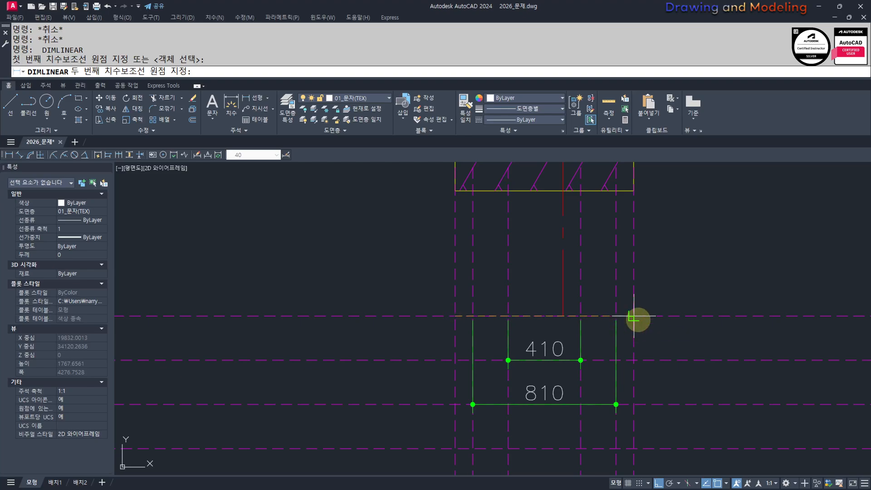
left_click(633, 318)
left_click(634, 449)
key("Escape")
Step: Erase the vertical construction lines running along the footing, base course and foundation wall
scroll(582, 358, "down", 6)
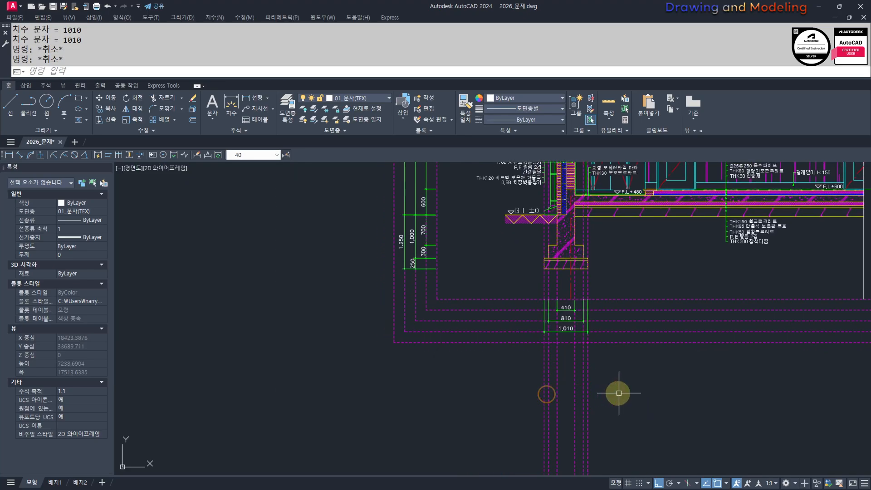
left_click(614, 393)
key("Escape")
scroll(579, 380, "up", 8)
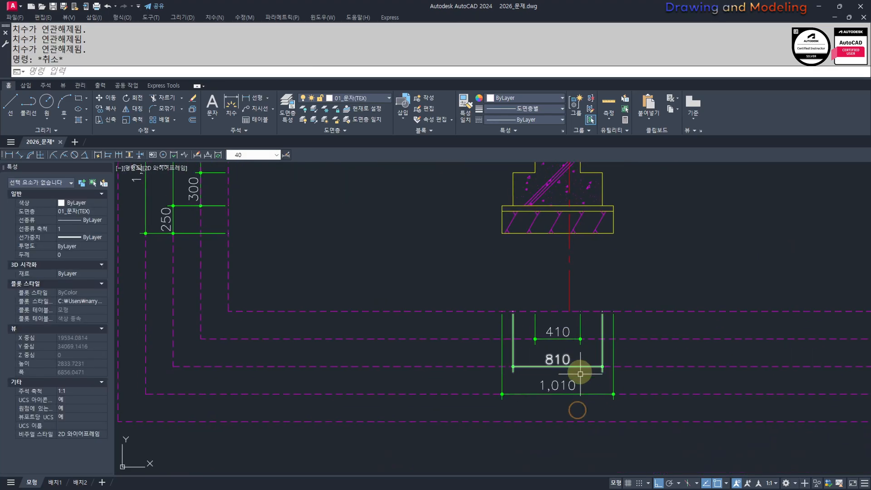
Step: Examine the footing, wall and floor levels of the section together with the width dimensions below the footing
scroll(569, 340, "down", 5)
middle_click_drag(563, 210, 550, 358)
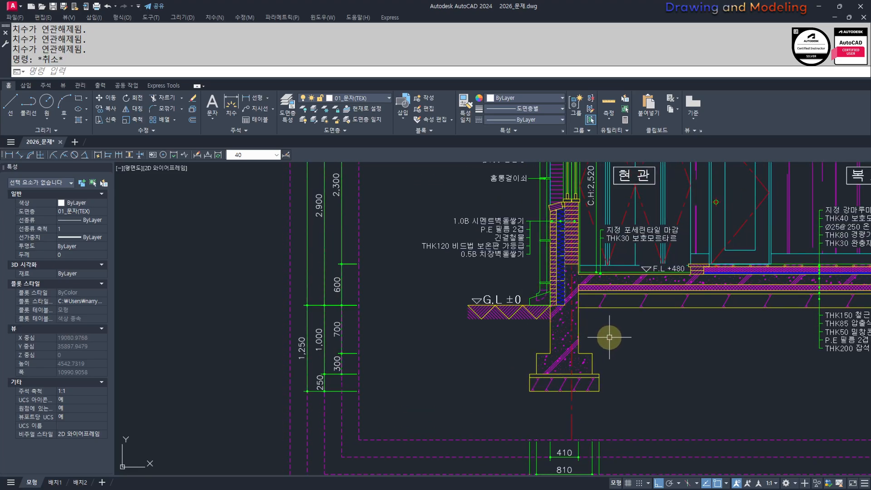
mouse_move(598, 334)
middle_mouse_down()
mouse_move(562, 442)
mouse_move(563, 471)
middle_mouse_up()
middle_click_drag(580, 374, 567, 254)
mouse_move(534, 460)
middle_mouse_down()
mouse_move(542, 350)
mouse_move(523, 303)
middle_mouse_up()
scroll(540, 329, "up", 5)
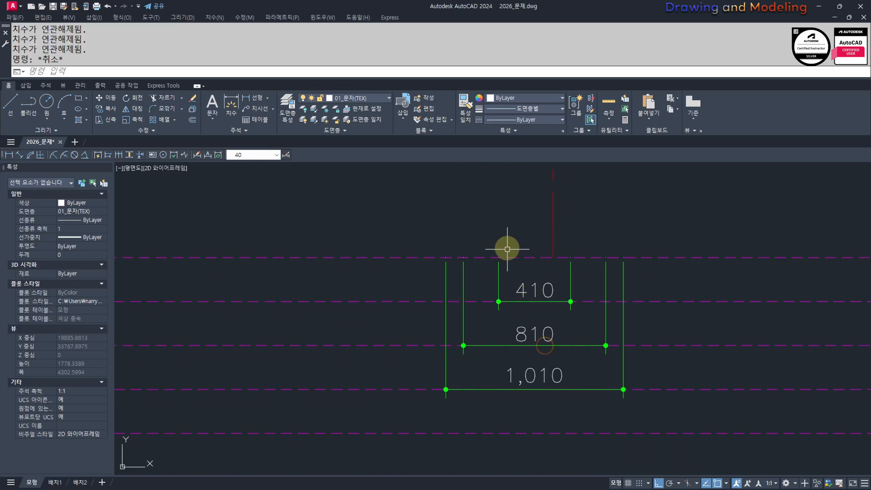
scroll(566, 324, "down", 4)
middle_click_drag(620, 361, 475, 366)
middle_click_drag(523, 262, 486, 254)
scroll(488, 308, "down", 2)
key("Escape")
key("Escape")
key("Escape")
type("DLI")
key("Return")
scroll(394, 329, "up", 6)
key("Escape")
scroll(451, 252, "down", 4)
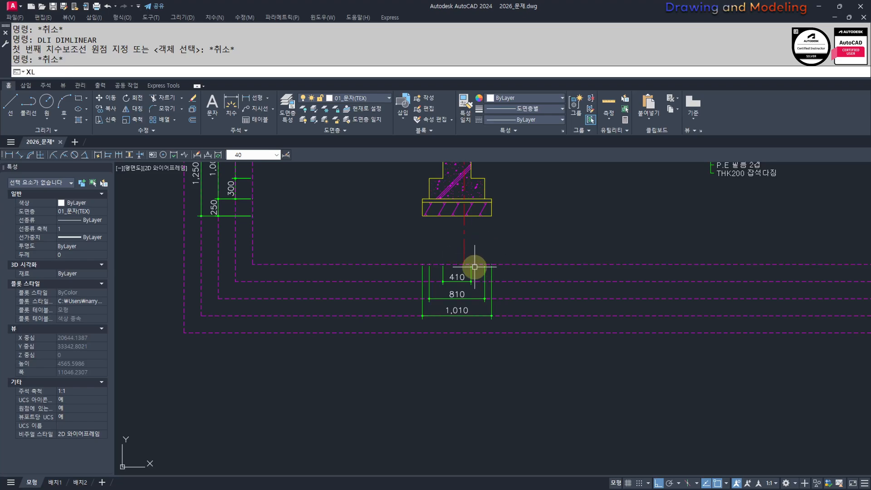
key("Return")
type("B")
key("Escape")
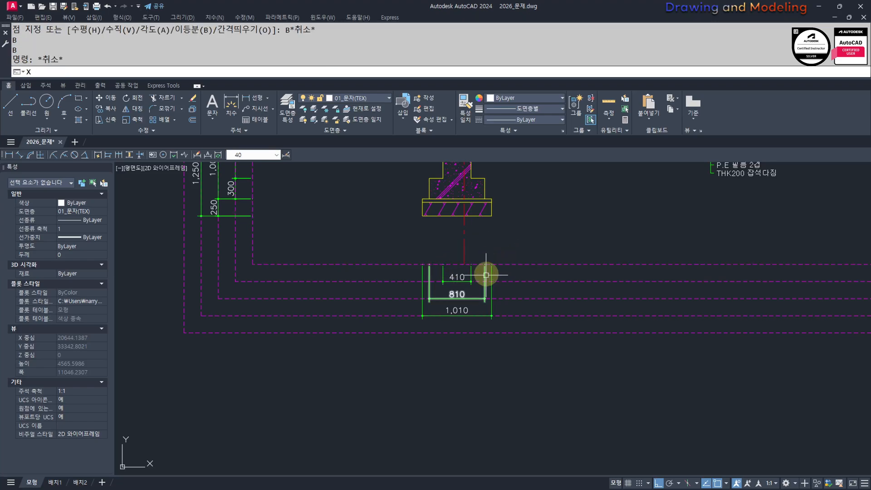
key("Escape")
key("Escape")
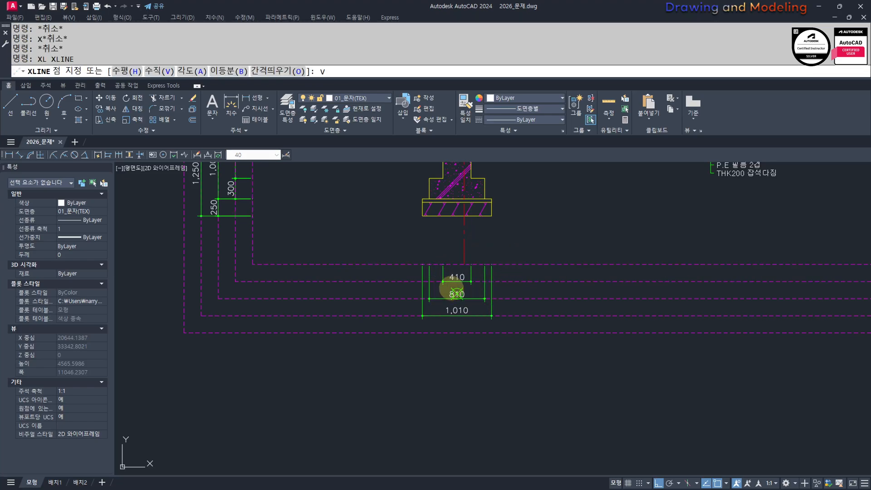
Step: Draw a vertical construction line through the lower end of the wall's red centre line
type("V")
key("Return")
scroll(480, 253, "up", 4)
left_click(499, 277)
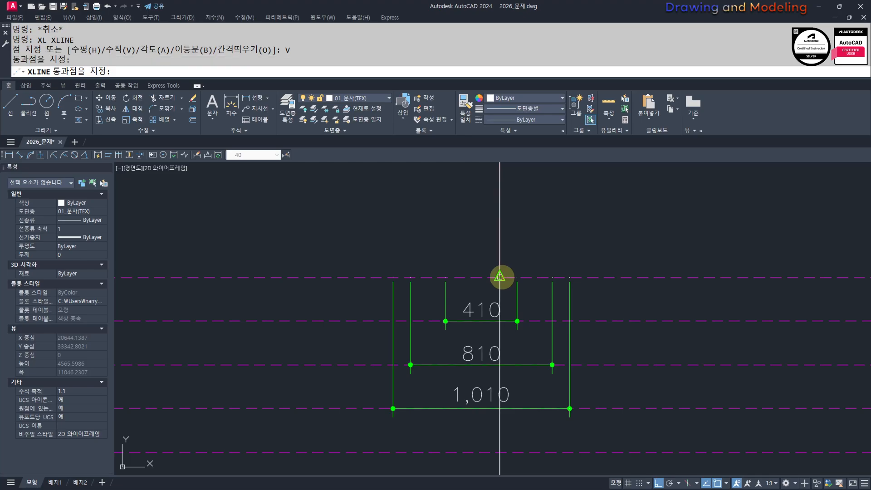
key("Escape")
key("Escape")
Step: Add a horizontal dimension from the wall's centre line to the section's cut line, placed on the outermost lower guide line
scroll(490, 285, "down", 4)
type("DLI")
key("Return")
scroll(386, 336, "up", 4)
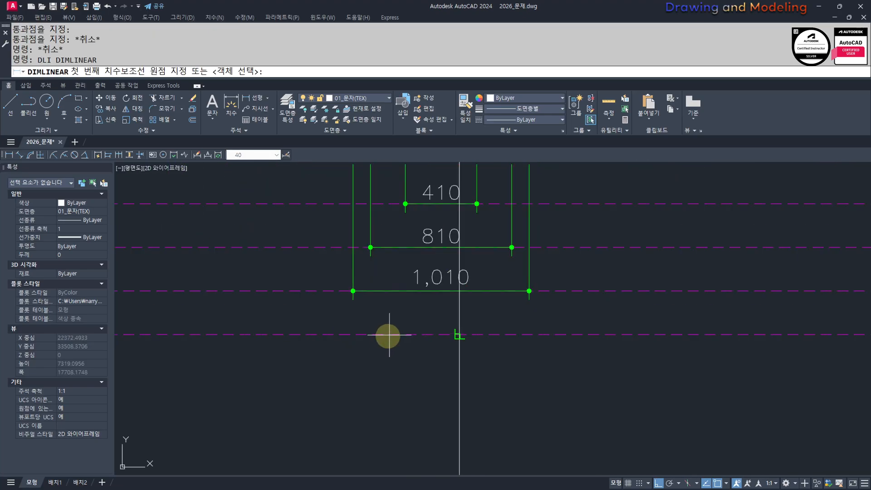
scroll(460, 292, "down", 7)
scroll(589, 318, "up", 3)
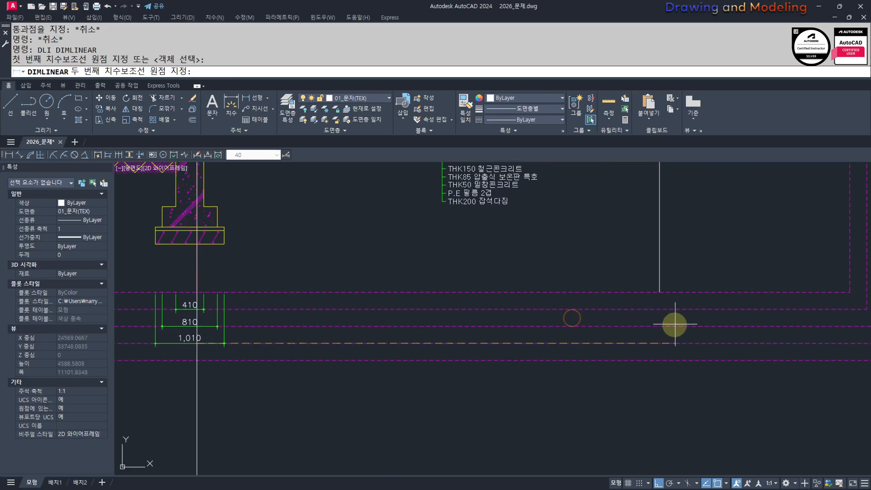
left_click(598, 362)
key("Escape")
mouse_move(326, 379)
middle_mouse_down()
mouse_move(593, 349)
mouse_move(455, 391)
middle_mouse_up()
Step: Erase the temporary vertical construction line along the wall's centre line
type("EE")
left_click(499, 346)
left_click(426, 373)
type("e")
key("space")
Step: Replace the text of the long dimension below the section with 설계치수
key("Escape")
key("Escape")
left_click(532, 346)
key("Escape")
key("Escape")
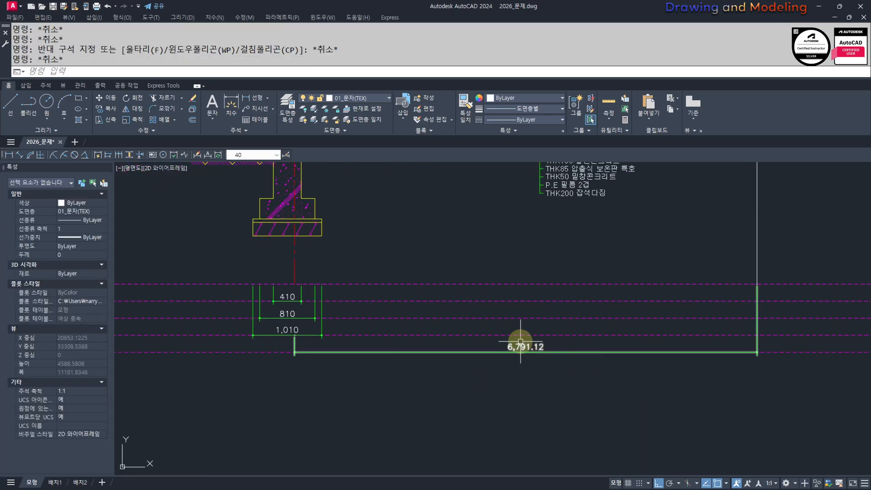
left_click(515, 350)
key("Escape")
left_click(519, 346)
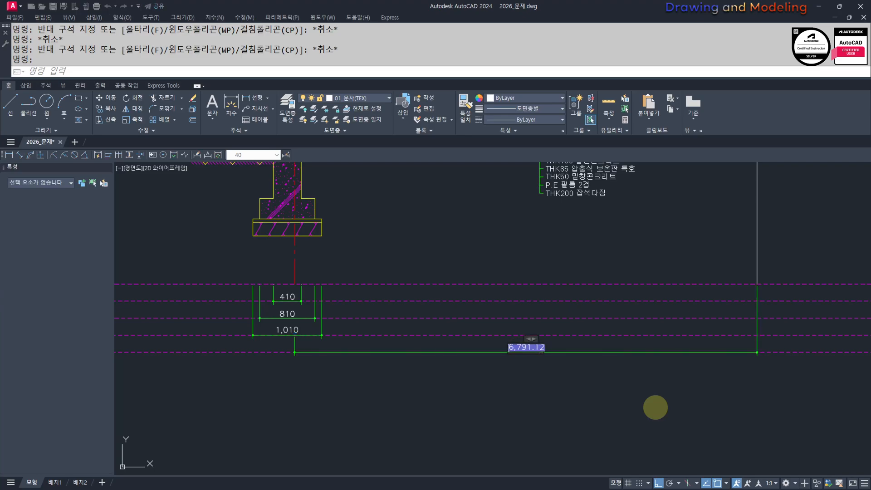
key("Delete")
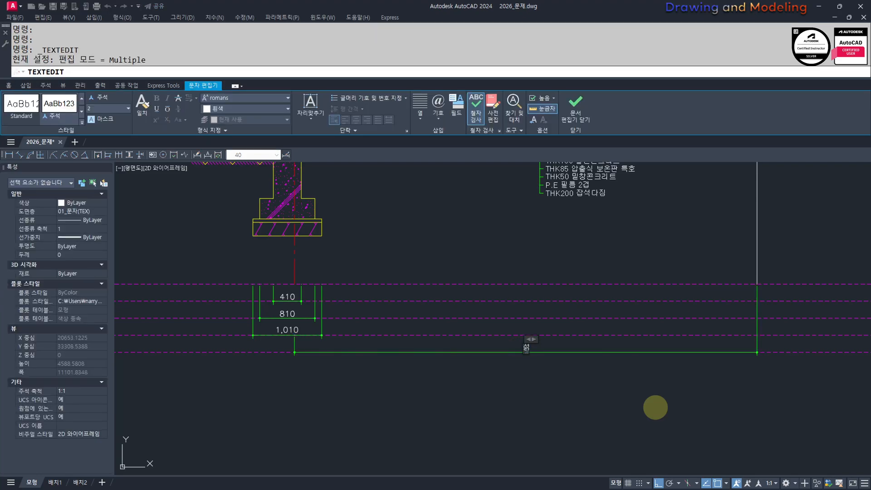
left_click(655, 407)
key("Escape")
scroll(576, 356, "down", 4)
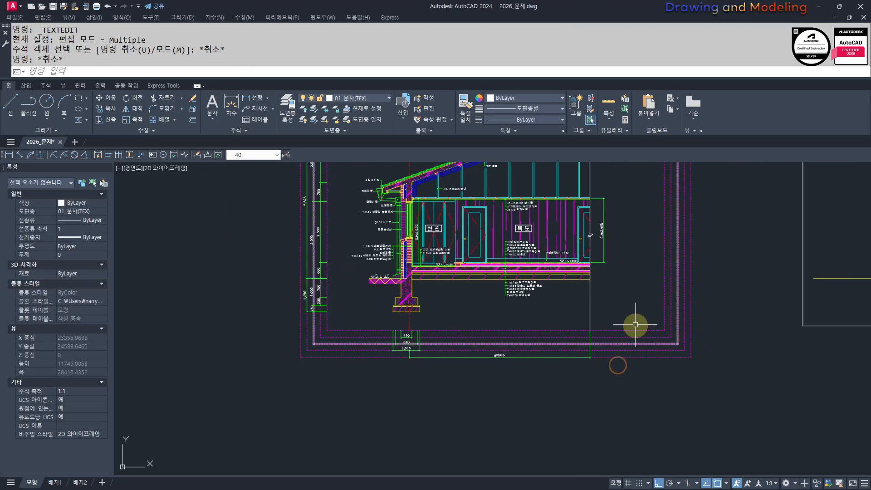
Step: Delete the five dashed guide frames surrounding the section
middle_click_drag(524, 341, 552, 353)
scroll(475, 350, "up", 2)
middle_click_drag(695, 337, 621, 356)
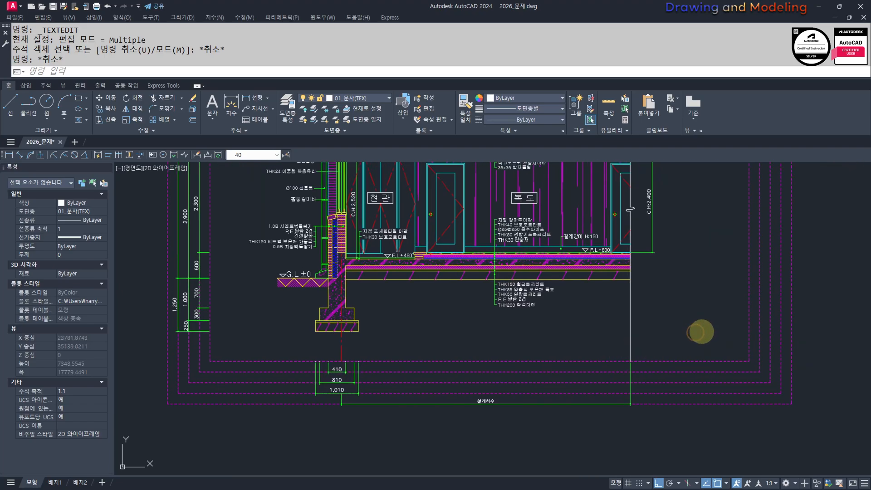
left_click(700, 332)
left_click(667, 419)
scroll(623, 420, "down", 2)
mouse_move(523, 396)
middle_mouse_down()
mouse_move(560, 397)
mouse_move(596, 418)
middle_mouse_up()
key("Delete")
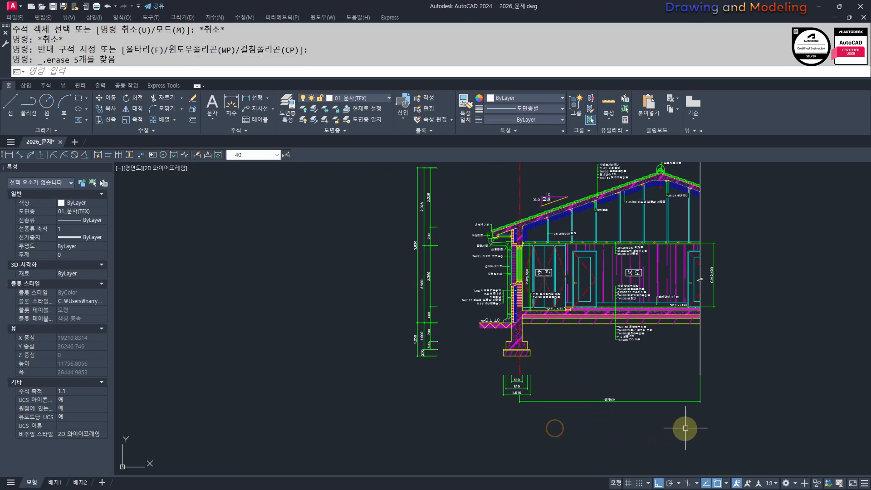
key("space")
left_click(761, 416)
left_click(481, 359)
key("space")
left_click(465, 415)
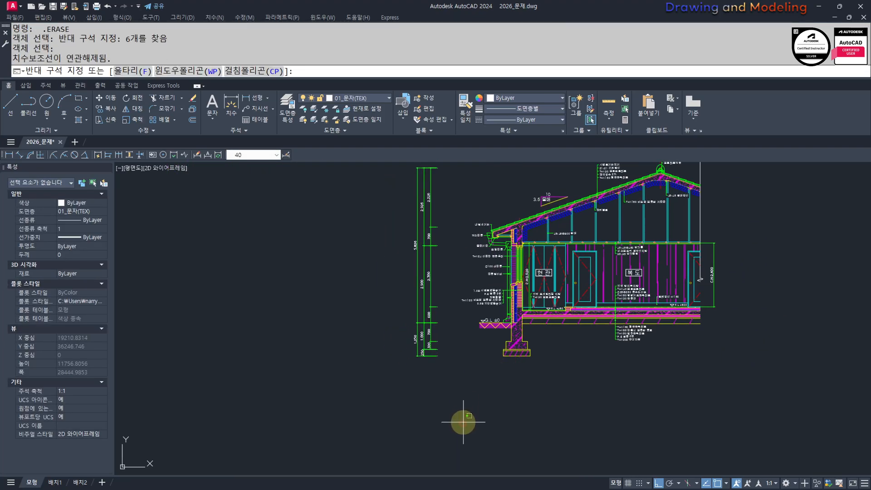
key("Escape")
key("Escape")
key("ctrl+z")
key("Escape")
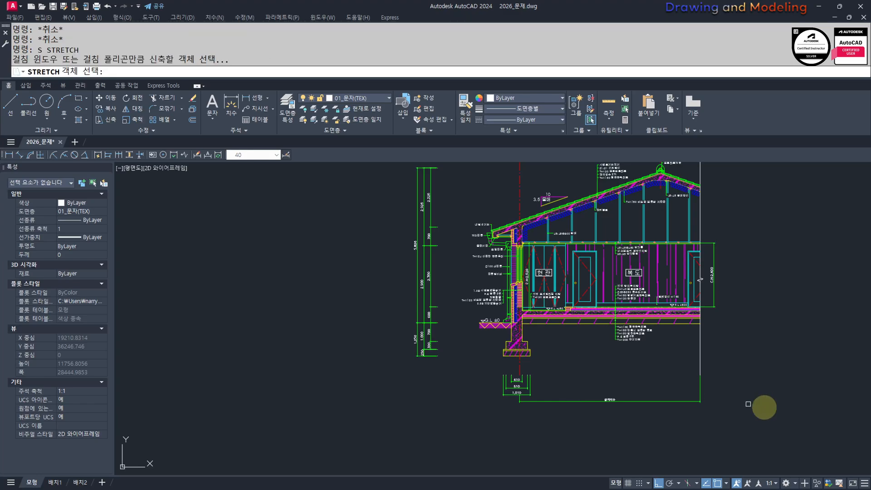
Step: Stretch the lower dimensions and the lower end of the cut line upward, closer to the footing
left_click(478, 357)
key("space")
left_click(464, 427)
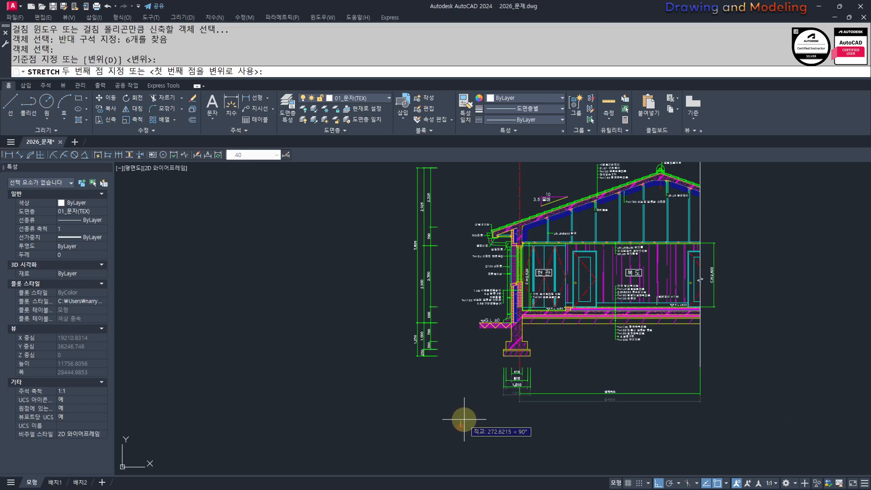
key("Escape")
key("Escape")
Step: Stretch the roof span dimensions above the section straight down, closer to the ridge
middle_click_drag(499, 318, 499, 372)
scroll(771, 252, "up", 3)
key("space")
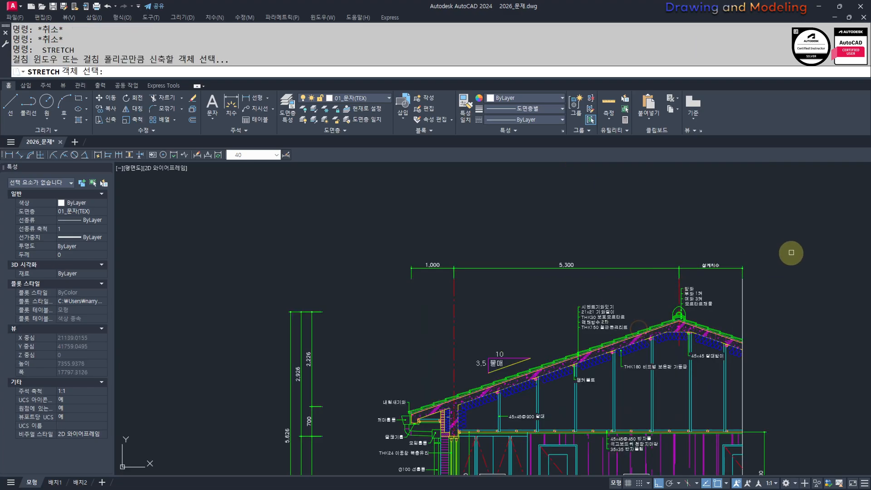
left_click(791, 246)
left_click(394, 284)
key("space")
left_click(375, 318)
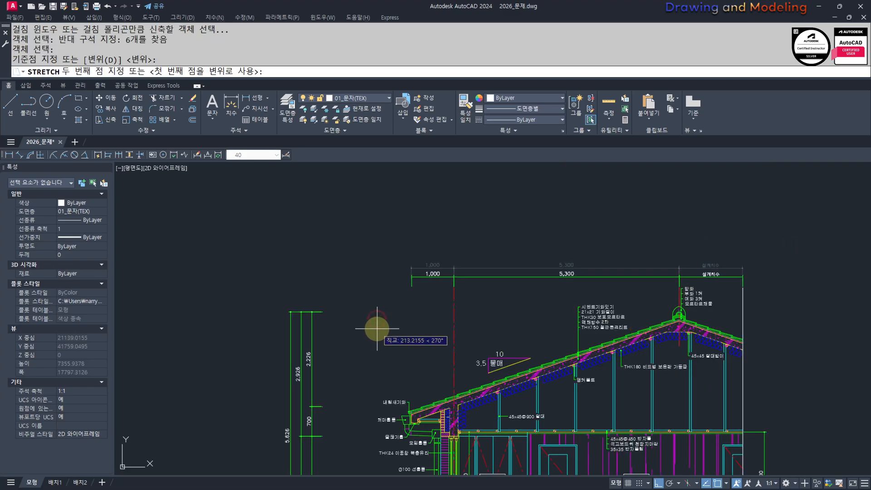
left_click(377, 328)
key("Escape")
key("Escape")
Step: Move all the vertical level dimensions about 680 mm horizontally toward the section's outer wall
scroll(386, 331, "down", 5)
left_click(472, 399)
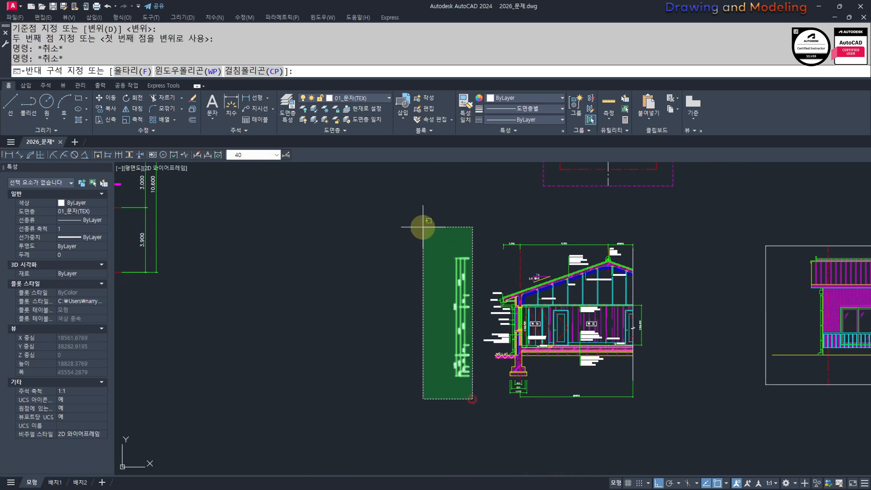
left_click(422, 227)
scroll(483, 304, "up", 2)
type("m")
key("Return")
left_click(327, 361)
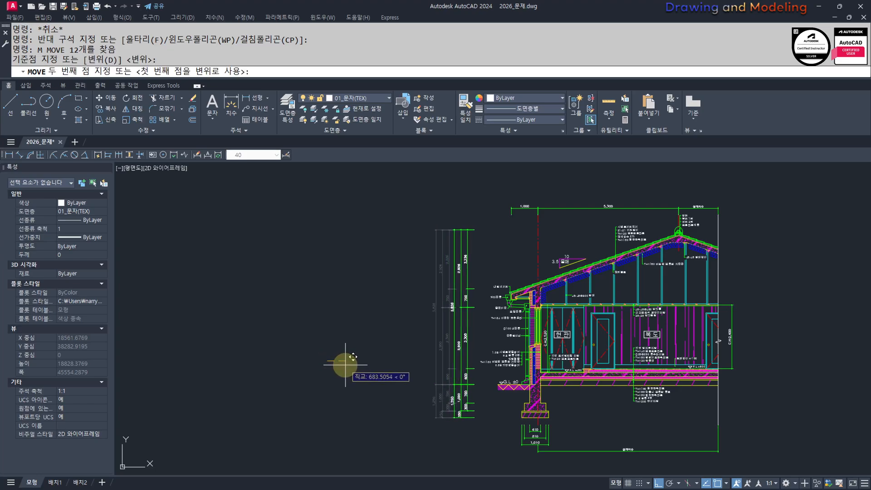
right_click(344, 365)
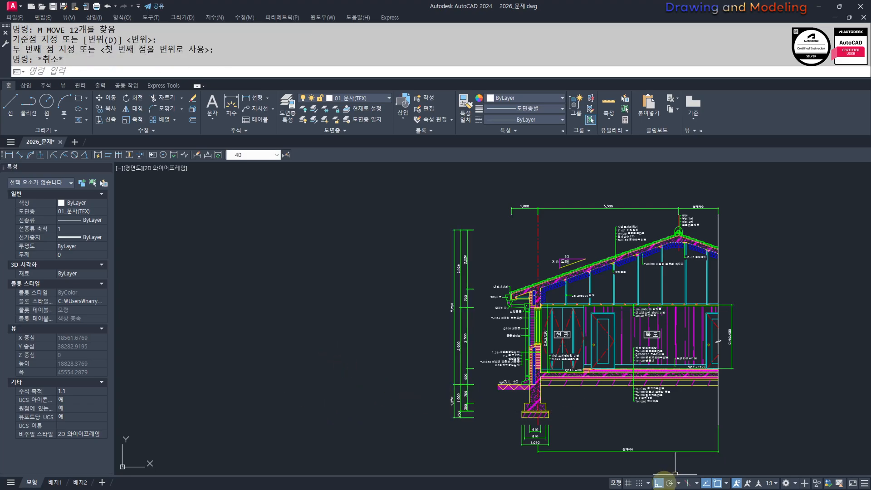
Step: Examine the fully dimensioned section and its placement beside the elevation
scroll(637, 434, "down", 3)
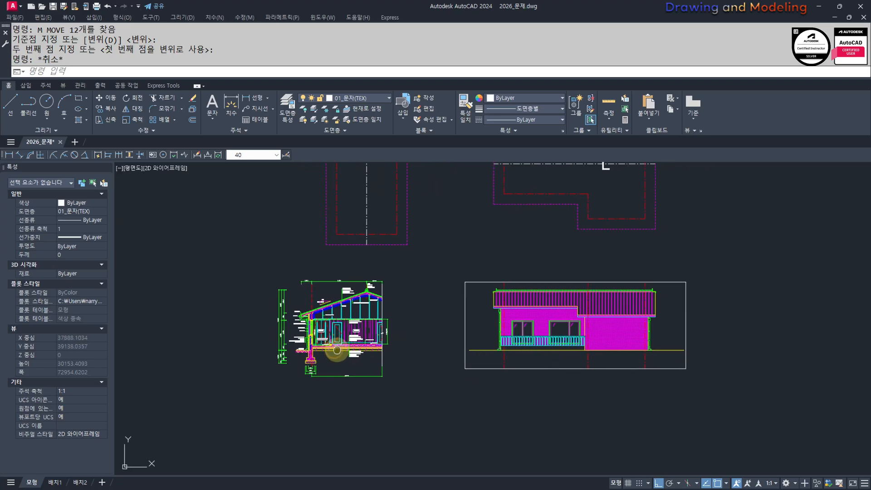
scroll(369, 319, "up", 3)
scroll(551, 313, "down", 2)
middle_click_drag(535, 333, 536, 275)
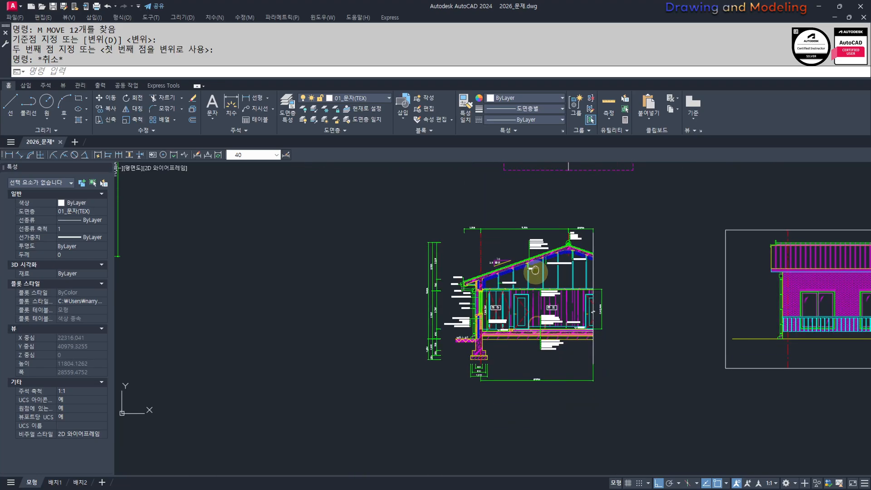
scroll(486, 295, "up", 2)
middle_click_drag(479, 290, 461, 317)
middle_click_drag(562, 406, 542, 397)
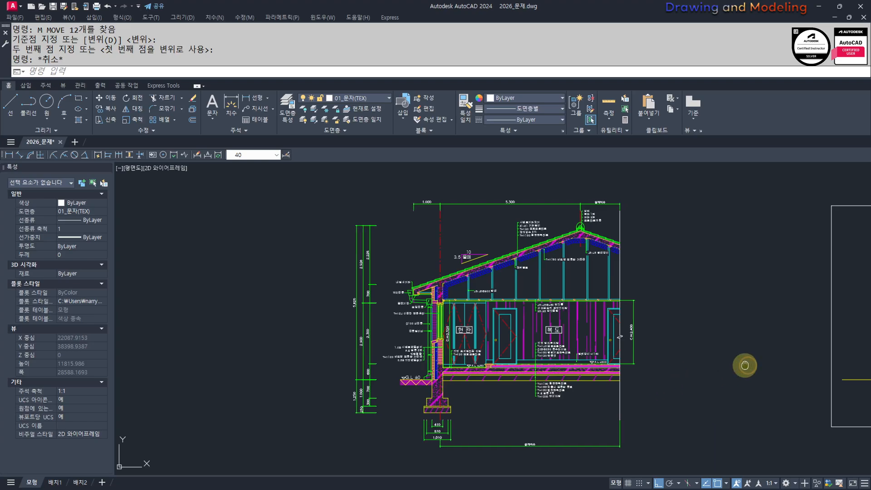
Step: Make dimension style 50 current for the front elevation
mouse_move(744, 361)
middle_mouse_down()
mouse_move(754, 365)
mouse_move(474, 354)
mouse_move(294, 379)
mouse_move(173, 373)
middle_mouse_up()
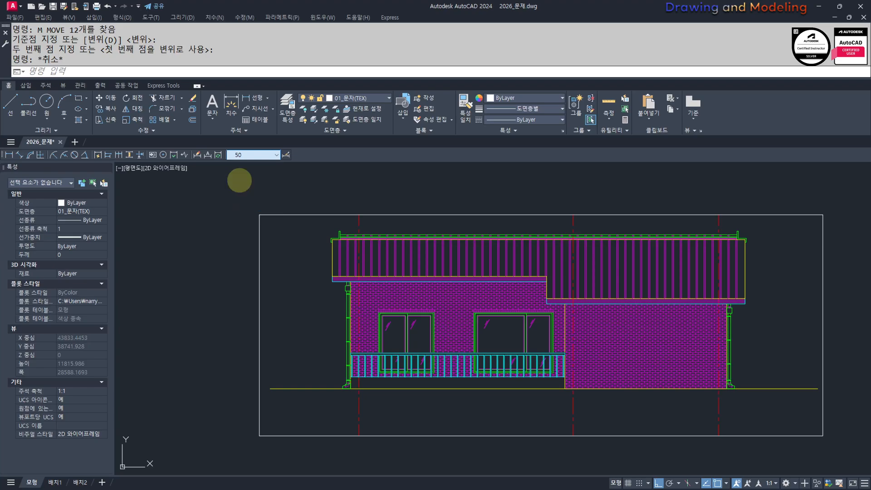
scroll(336, 345, "down", 3)
scroll(331, 352, "up", 2)
key("Escape")
key("Escape")
scroll(335, 352, "down", 1)
scroll(452, 305, "up", 1)
Step: Match the properties of the white frame around the elevation to those of the dashed magenta outline in the plan above
type("M")
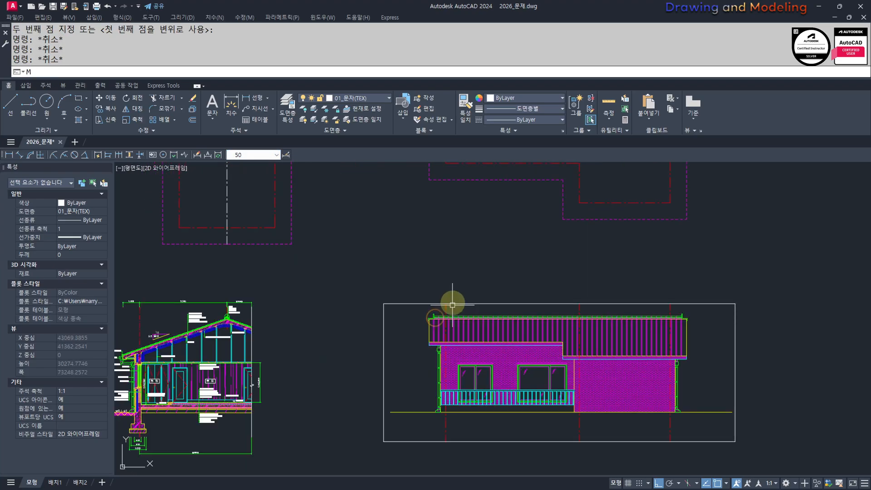
type("M")
key("Return")
left_click(438, 180)
left_click(396, 286)
left_click(367, 338)
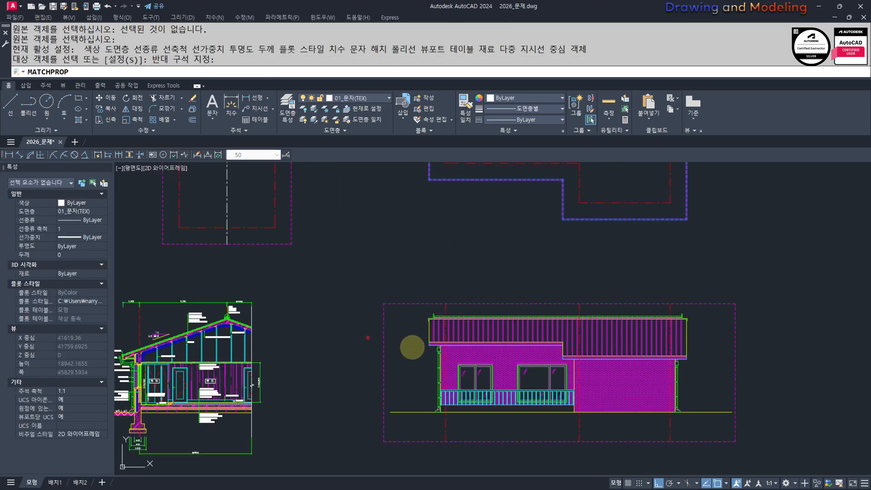
key("Escape")
key("Escape")
Step: Stretch the upper edge of the elevation's frame, with the ends of the three red centre lines, upward
middle_click_drag(527, 362, 490, 352)
type("S")
key("Return")
left_click(747, 277)
left_click(280, 304)
key("Return")
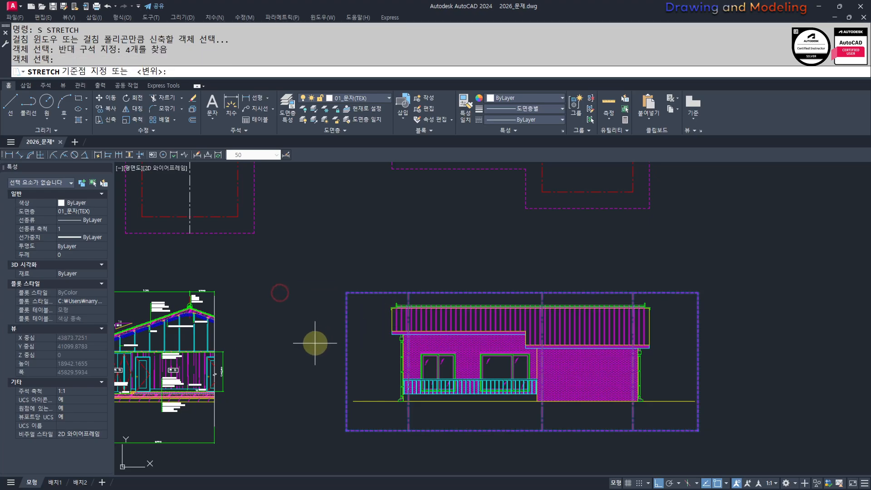
left_click(319, 344)
left_click(319, 329)
key("Escape")
Step: Stretch the upper ends of the elevation's three red centre lines about 1208 mm down, away from the frame's upper edge
middle_click_drag(329, 354, 358, 342)
type("S")
key("Return")
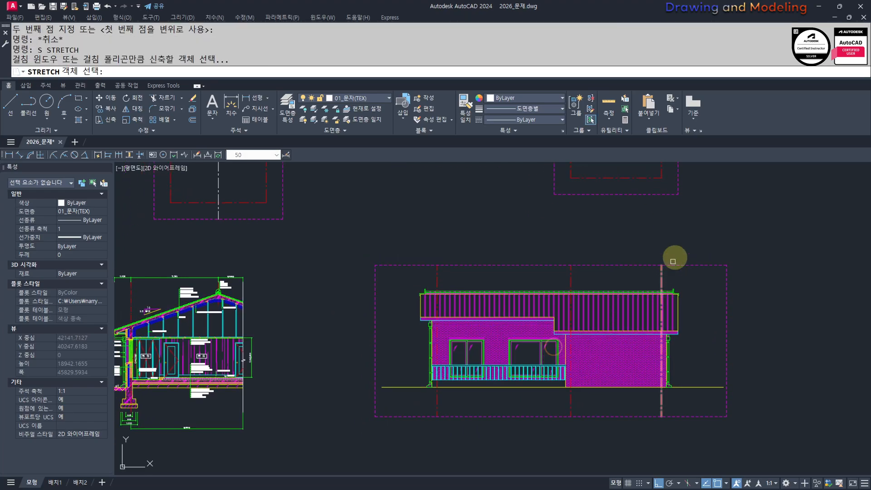
left_click(681, 239)
left_click(420, 273)
key("Return")
left_click(325, 290)
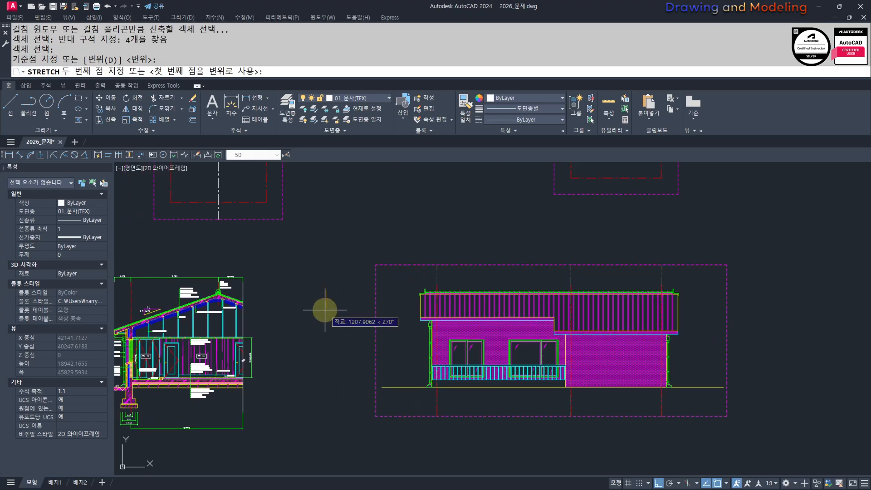
left_click(324, 310)
Step: Stretch the lower ends of the three red centre lines upward, to just below the elevation's ground line
middle_click_drag(410, 414, 419, 372)
key("space")
left_click(699, 406)
left_click(435, 366)
key("space")
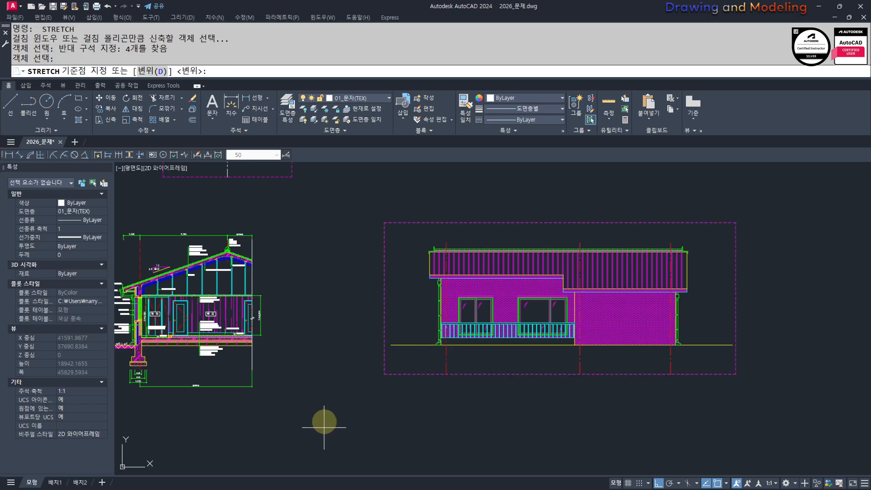
left_click(324, 427)
left_click(327, 403)
key("Escape")
key("Escape")
Step: Copy the elevation's right wall edge and the adjacent red centre line into the empty space right of the house
middle_click_drag(546, 345, 519, 391)
middle_click_drag(655, 381, 556, 380)
scroll(553, 374, "up", 4)
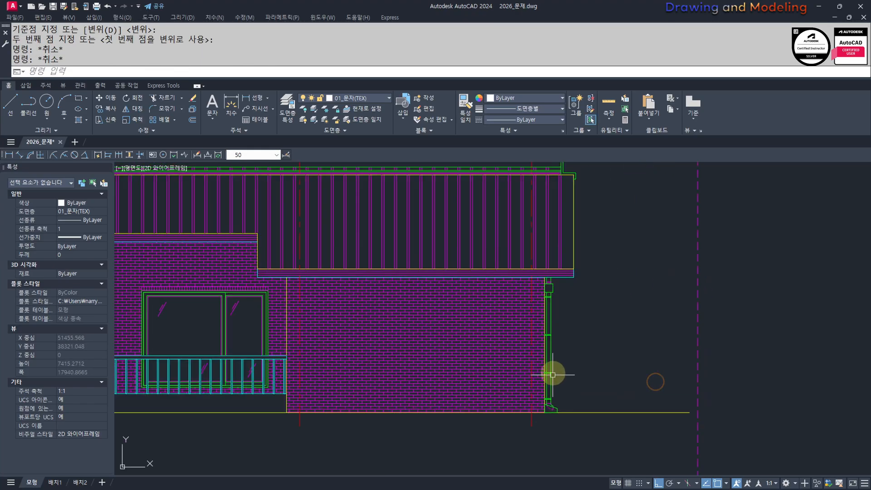
scroll(548, 425, "up", 4)
left_click(528, 409)
left_click(466, 419)
scroll(564, 399, "down", 4)
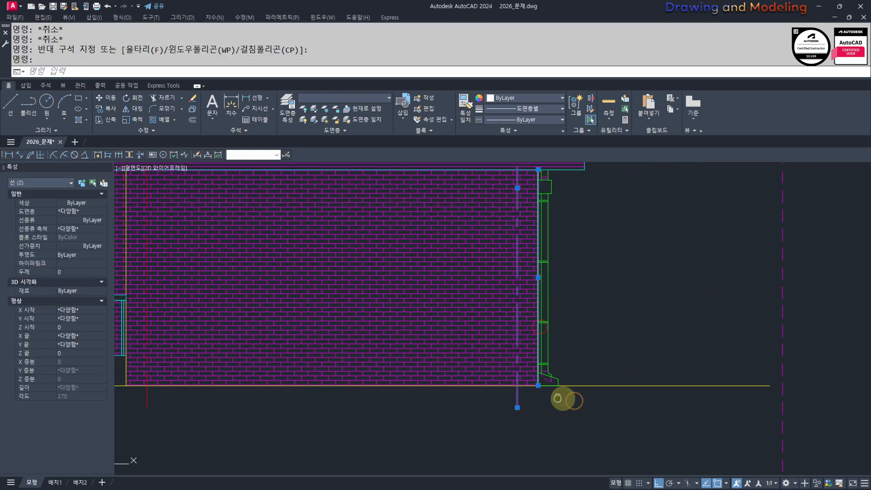
type("cc")
key("space")
left_click(406, 412)
left_click(493, 416)
key("Escape")
key("Escape")
Step: Draw a horizontal cutting line across the two copied lines just below eaves level
middle_click_drag(563, 352, 550, 381)
type("l")
key("space")
left_click(574, 328)
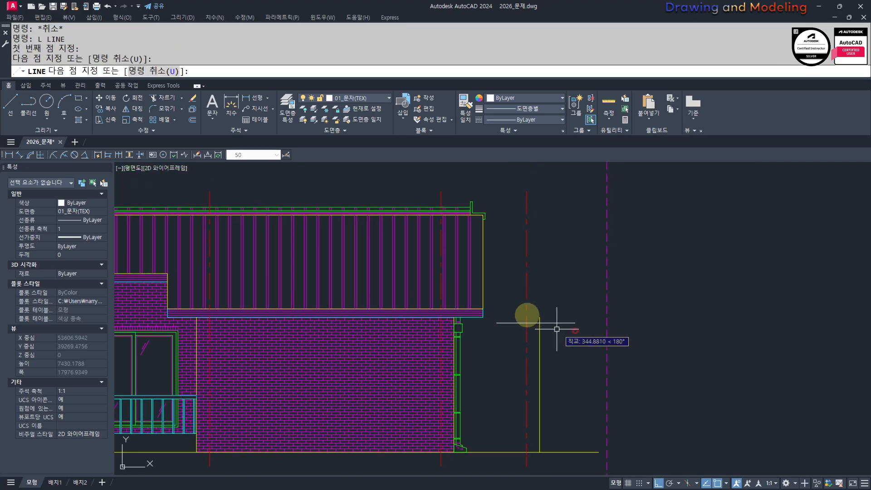
key("Escape")
key("Escape")
Step: Trim the copied lines above the horizontal cutting line and erase that line
scroll(526, 315, "up", 3)
type("tr")
left_click(587, 338)
left_click(490, 329)
key("Escape")
key("Escape")
left_click(601, 371)
type("e")
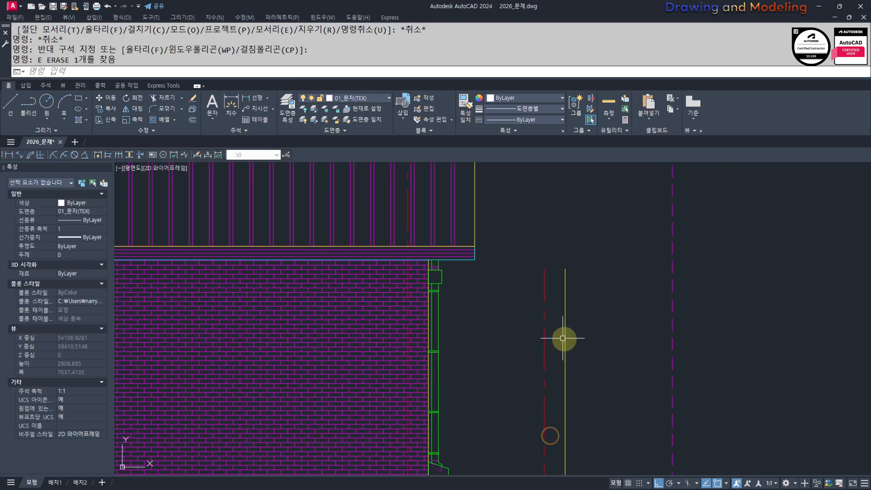
Step: Stretch the upper end of the copied yellow line slightly left so that it leans inward as a tree trunk edge
left_click(562, 338)
scroll(565, 340, "down", 3)
key("Escape")
key("Escape")
scroll(566, 272, "up", 2)
type("s")
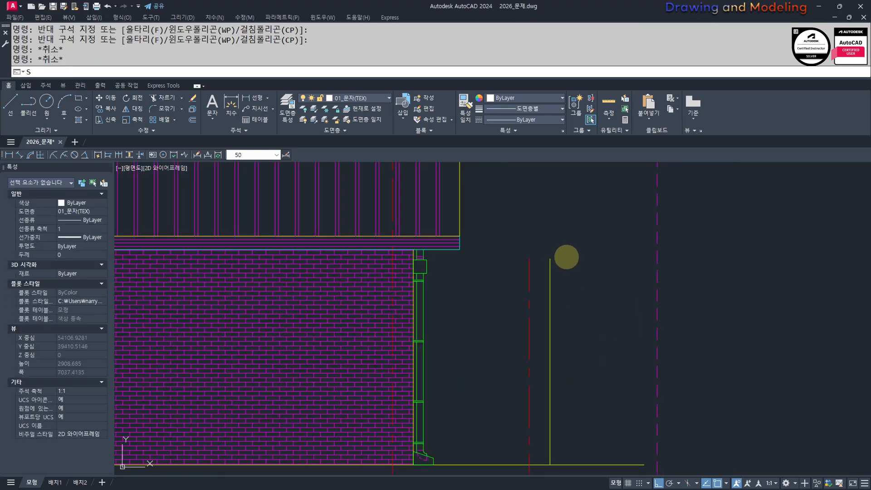
key("space")
left_click(566, 253)
left_click(548, 280)
key("space")
left_click(596, 297)
left_click(593, 297)
Step: Stretch the upper end of the copied red line slightly right to taper the trunk
key("space")
left_click(531, 246)
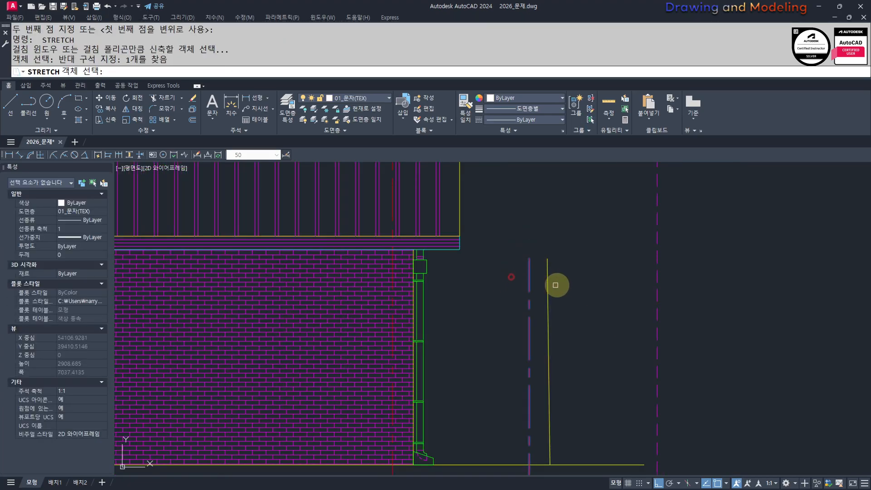
key("space")
left_click(575, 286)
left_click(583, 285)
key("Escape")
key("Escape")
Step: Trim the part of the red trunk line that extends below the ground line
middle_click_drag(556, 467, 561, 374)
type("tr")
left_click(534, 386)
left_click(499, 391)
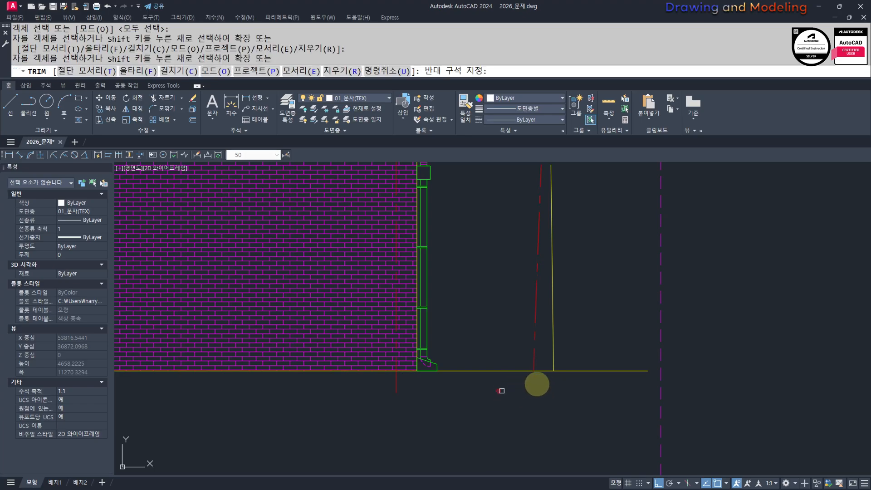
key("Escape")
key("Escape")
scroll(576, 443, "down", 5)
Step: Match the properties of both trunk lines to those of the magenta roof pattern
left_click(589, 341)
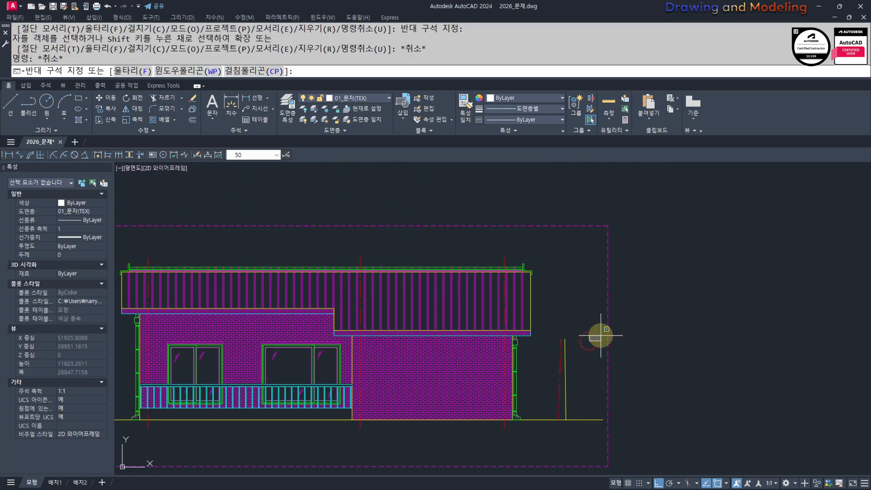
left_click(577, 295)
type("mm")
key("space")
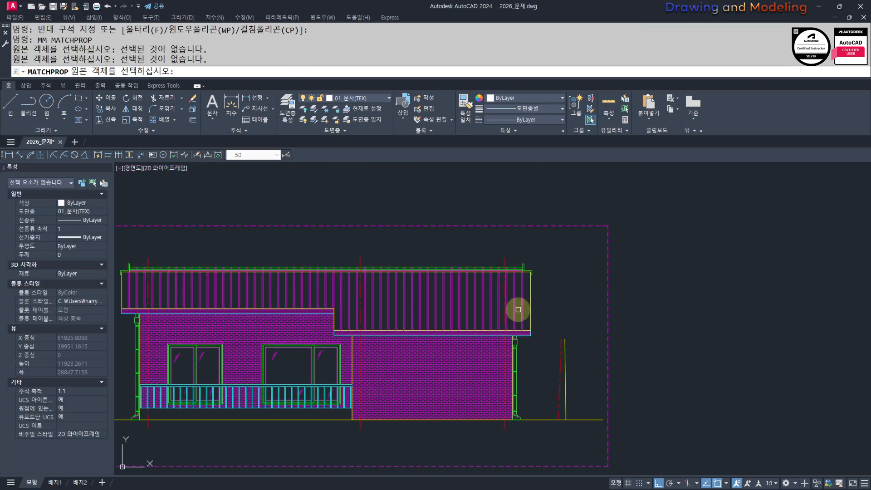
left_click(515, 309)
key("Escape")
key("Escape")
scroll(585, 335, "up", 4)
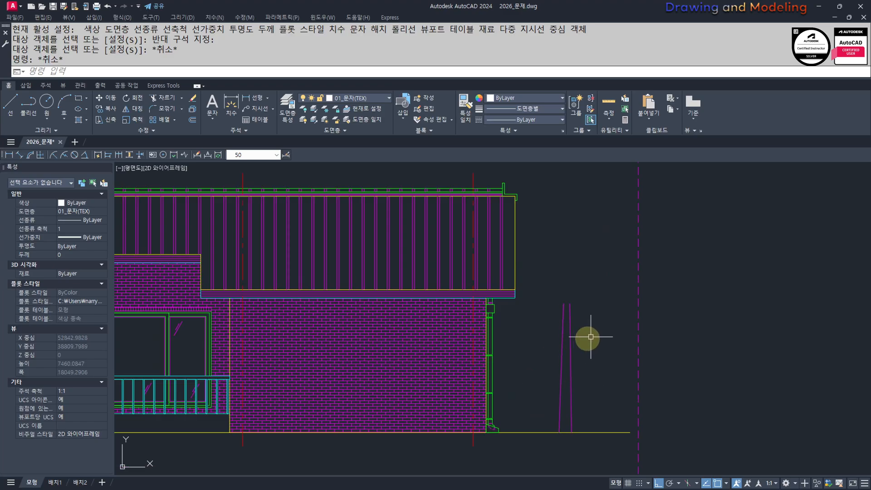
Step: Stretch the upper end of the right trunk line slightly left to narrow the trunk's top
type("s")
key("space")
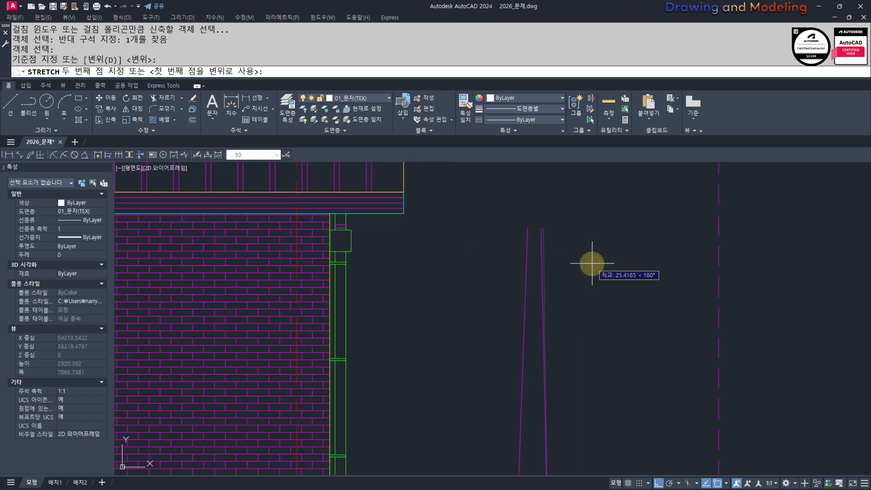
key("Escape")
scroll(576, 268, "down", 5)
scroll(529, 346, "up", 4)
Step: Stretch the lower end of the left trunk line 100 mm to the right
type("s")
key("space")
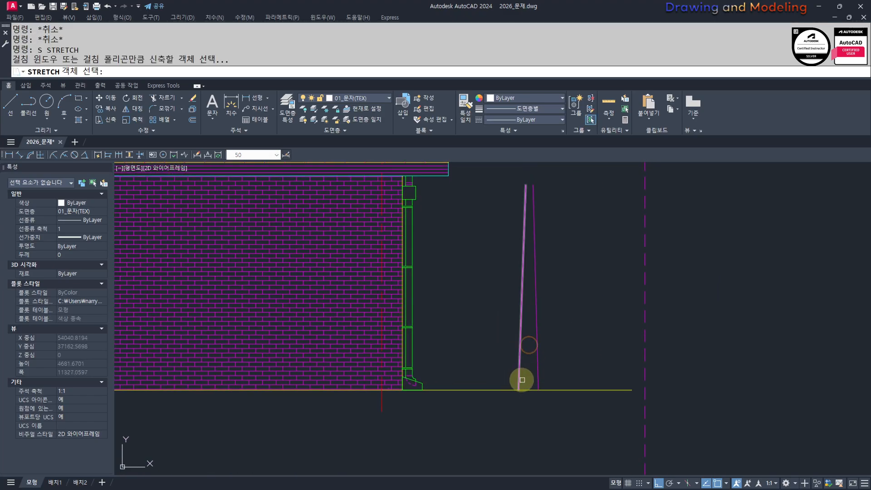
left_click(532, 376)
left_click(473, 426)
key("space")
left_click(468, 427)
type("100")
key("Return")
key("Escape")
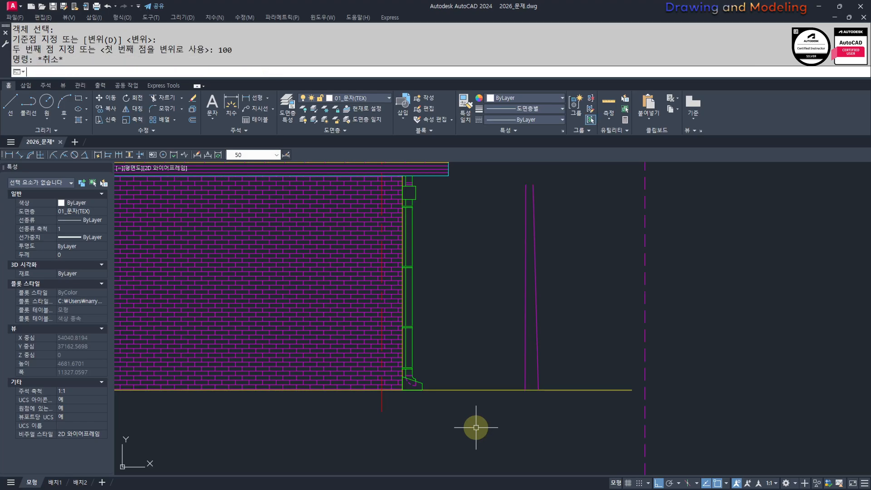
Step: Stretch the upper end of the left trunk line about 16 mm to the right
middle_click_drag(570, 285, 572, 333)
scroll(560, 250, "up", 2)
type("s")
left_click(531, 211)
left_click(496, 259)
key("space")
left_click(606, 250)
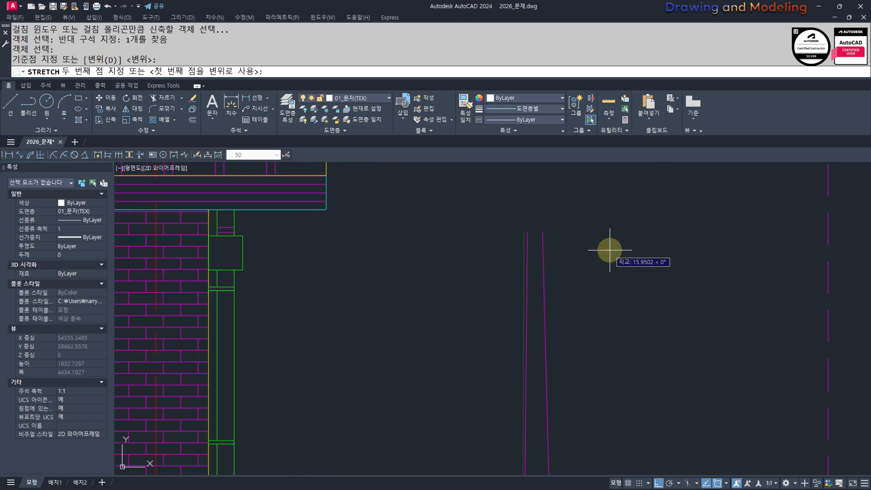
left_click(610, 250)
key("Escape")
scroll(572, 264, "down", 4)
scroll(558, 295, "up", 2)
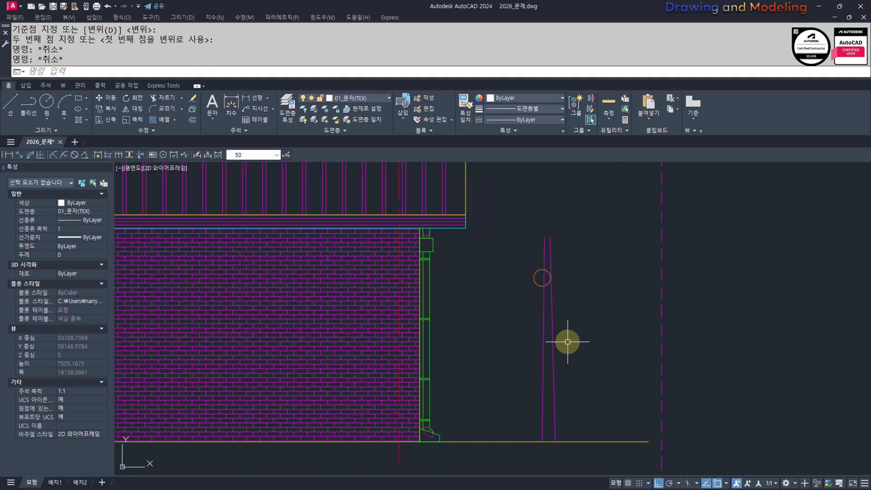
middle_click_drag(579, 318, 588, 336)
type("sa")
left_click(574, 271)
left_click(530, 243)
key("Escape")
key("Escape")
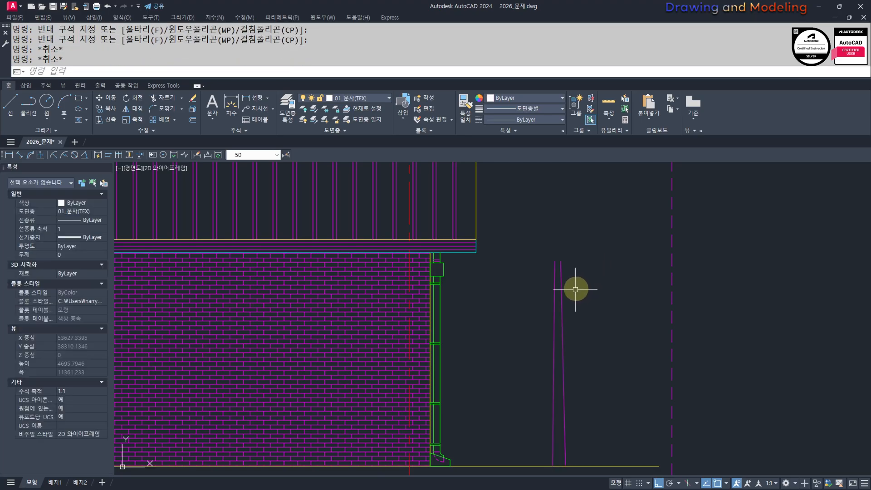
Step: Stretch the upper ends of both trunk lines downward to shorten the trunk
type("s")
left_click(575, 290)
left_click(521, 247)
key("space")
left_click(604, 278)
key("Escape")
key("Escape")
scroll(590, 291, "down", 4)
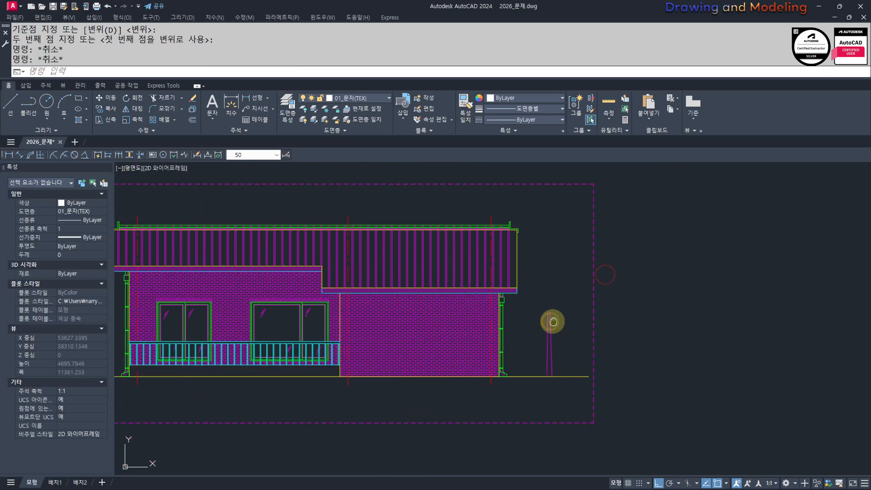
Step: Draw an upright ellipse as the tree's crown around the trunk, with radii of about 1827 and 564 mm
type("e")
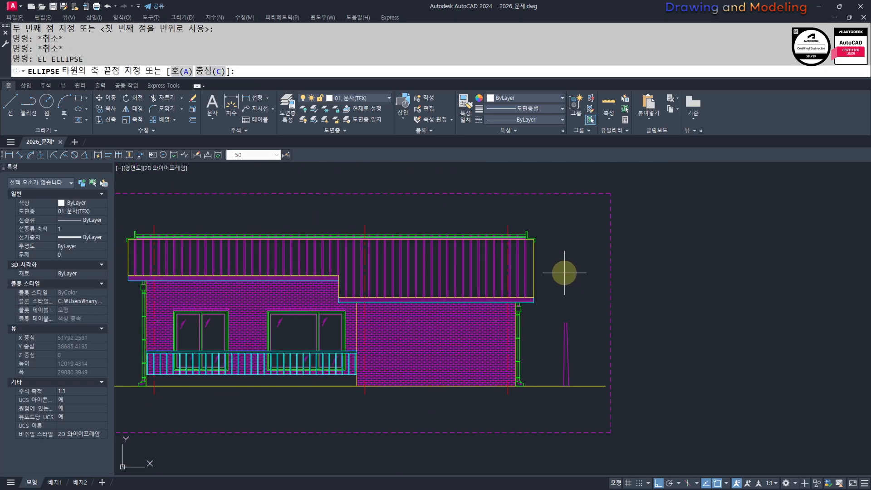
left_click(564, 273)
scroll(571, 358, "up", 2)
left_click(576, 369)
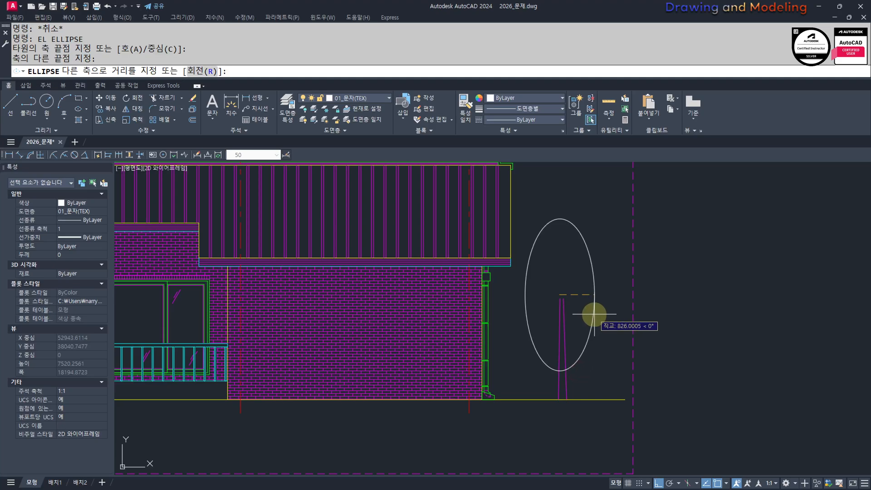
left_click(583, 308)
key("Escape")
Step: Copy the crown ellipse a short distance to the right and slightly down, with ortho mode off
left_click(589, 292)
left_click(572, 290)
type("cc")
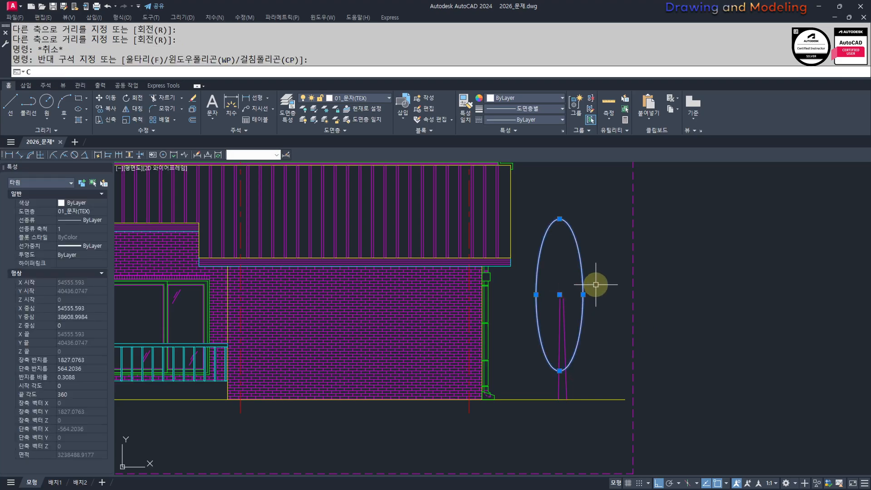
key("space")
left_click(588, 236)
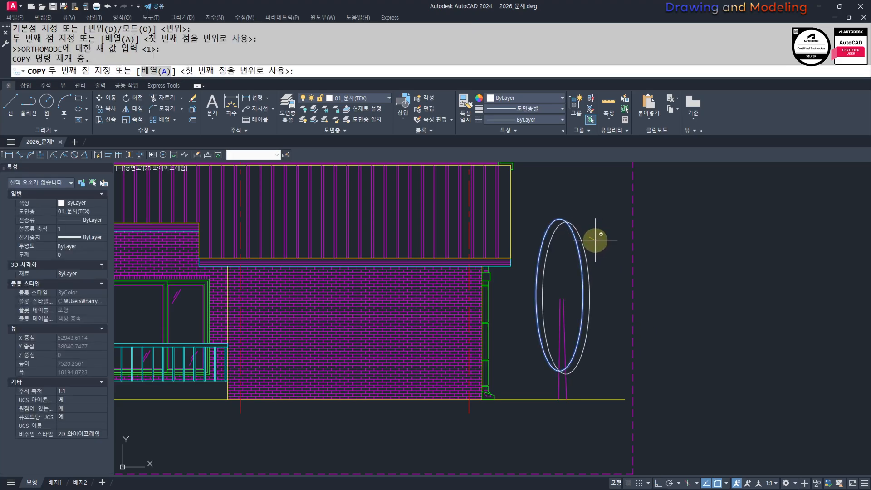
key("Escape")
key("Escape")
Step: Trim the part of the copied ellipse that lies inside the original crown ellipse
scroll(558, 242, "up", 2)
type("T")
key("space")
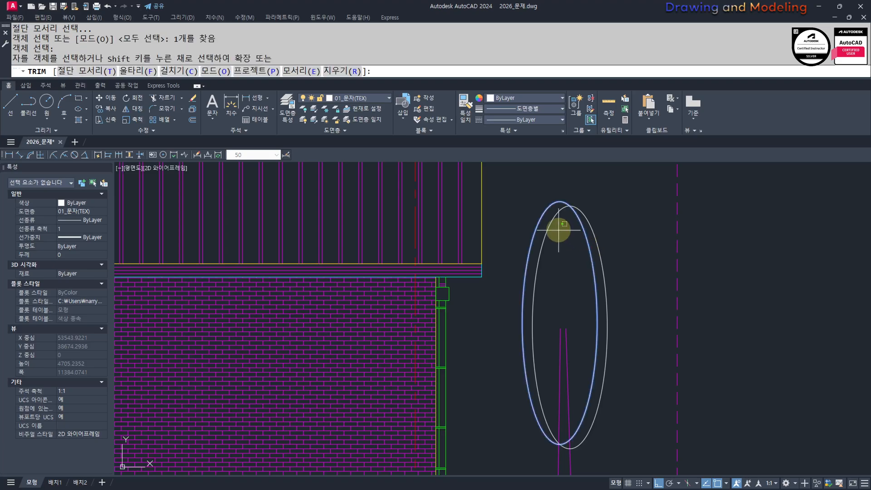
left_click(559, 229)
key("Escape")
key("Escape")
scroll(563, 301, "down", 2)
Step: Match the properties of both crown outlines to those of the magenta trunk line
type("MM")
key("space")
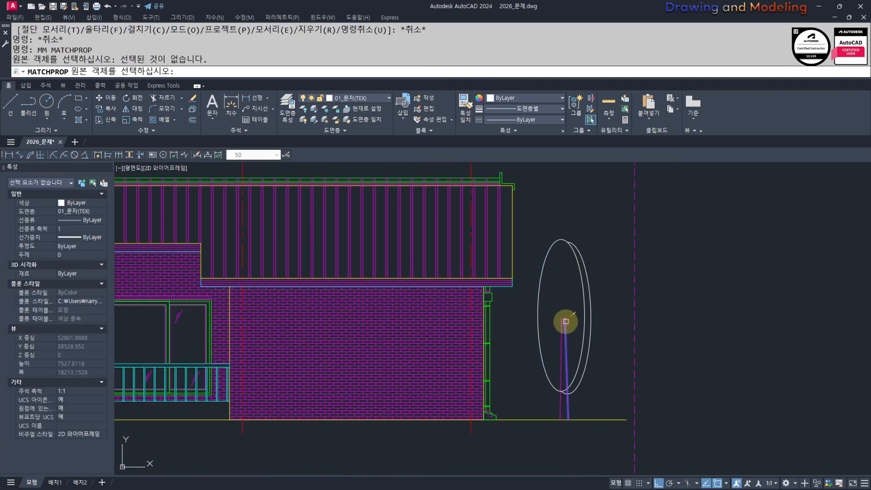
left_click(564, 320)
left_click(592, 219)
left_click(564, 274)
key("Escape")
Step: Draw a two-segment branch rising to the right from the trunk, with a short bent tip, inside the crown
scroll(557, 355, "up", 2)
type("l")
key("space")
scroll(567, 345, "up", 3)
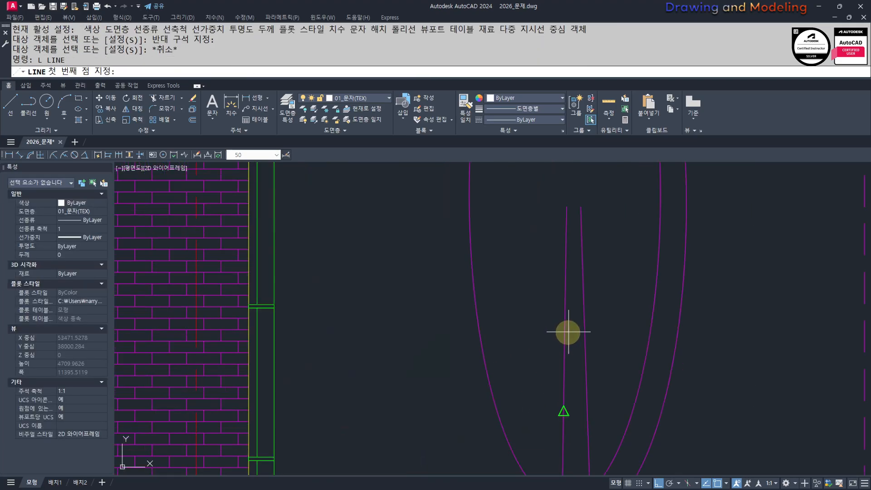
left_click(577, 311)
middle_click_drag(613, 289, 595, 362)
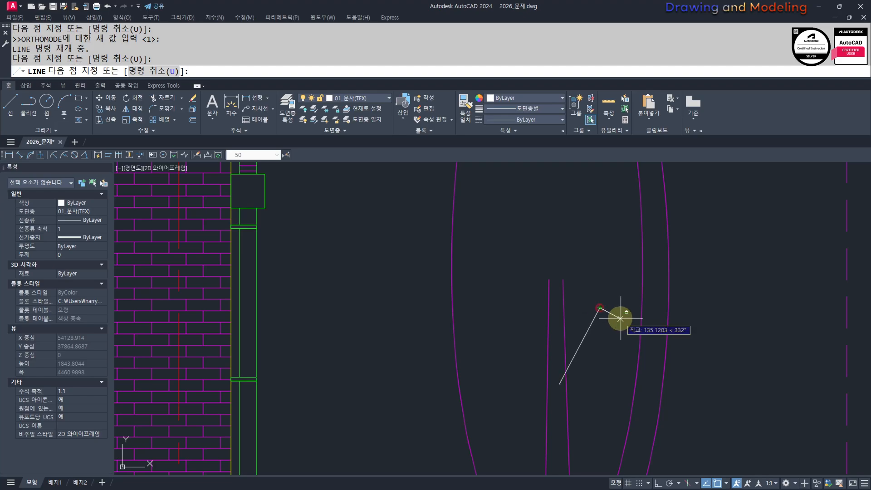
key("space")
Step: Draw three more two-segment branches with bent tips inside the crown: one left of the trunk and two higher up
key("space")
middle_click_drag(552, 287, 565, 346)
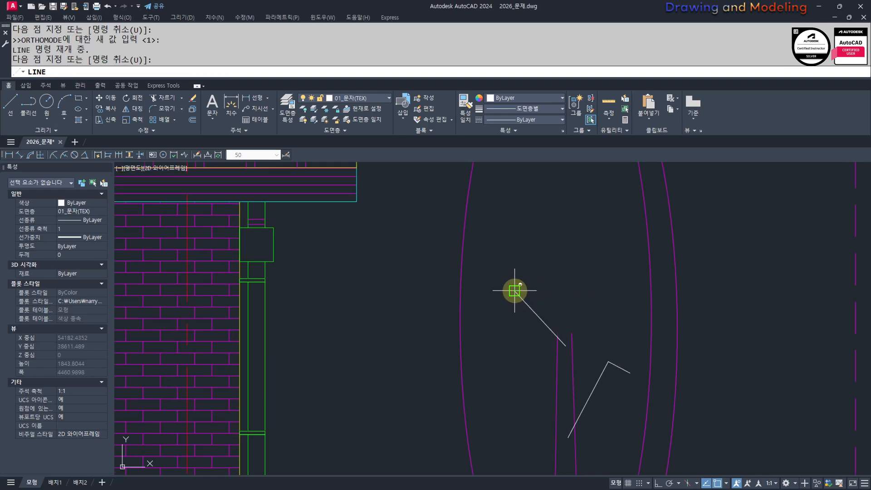
left_click(493, 310)
key("space")
middle_click_drag(574, 295, 560, 346)
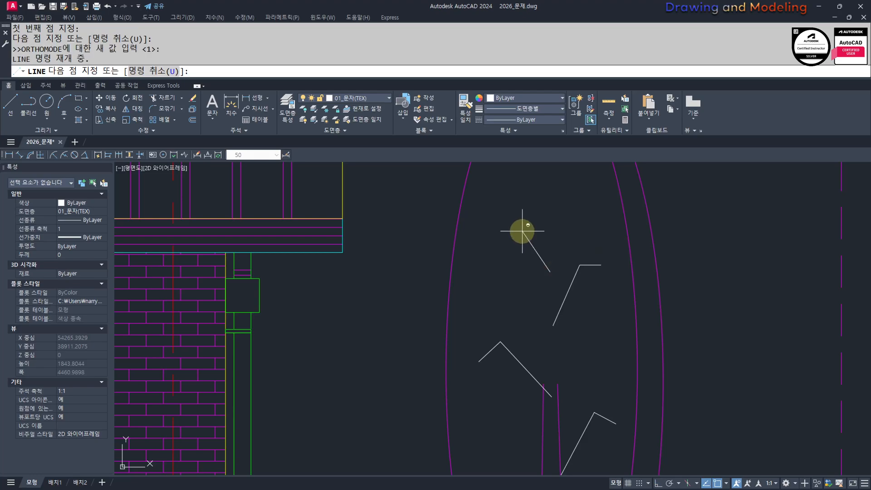
left_click(507, 248)
key("Escape")
Step: Match the properties of all the white branch lines to those of the magenta crown outline
scroll(501, 292, "down", 5)
type("M")
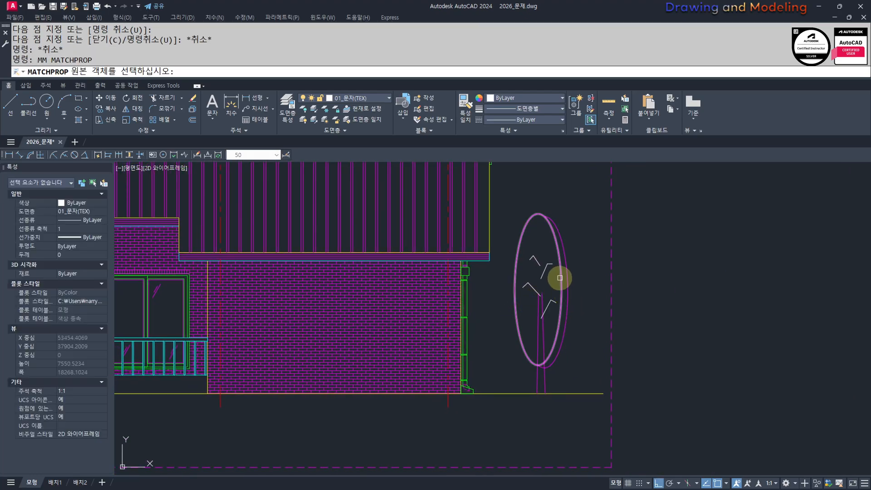
left_click(559, 277)
left_click(579, 220)
left_click(513, 333)
key("Escape")
key("Escape")
Step: Group the whole tree, including the trunk, crown outlines and branches
left_click(577, 366)
left_click(519, 236)
middle_click_drag(518, 337, 581, 332)
type("G")
key("space")
Step: Move the grouped tree horizontally a short distance to the left, closer to the house
left_click(657, 272)
left_click(720, 370)
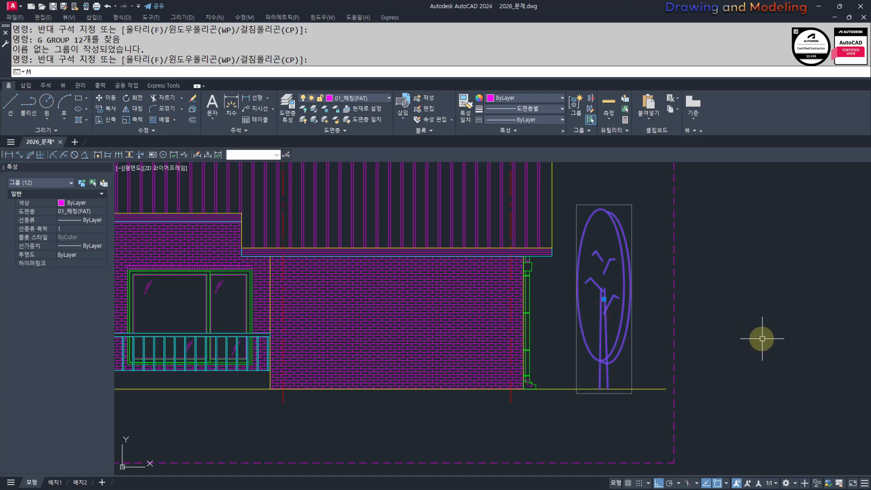
key("space")
left_click(768, 324)
left_click(713, 315)
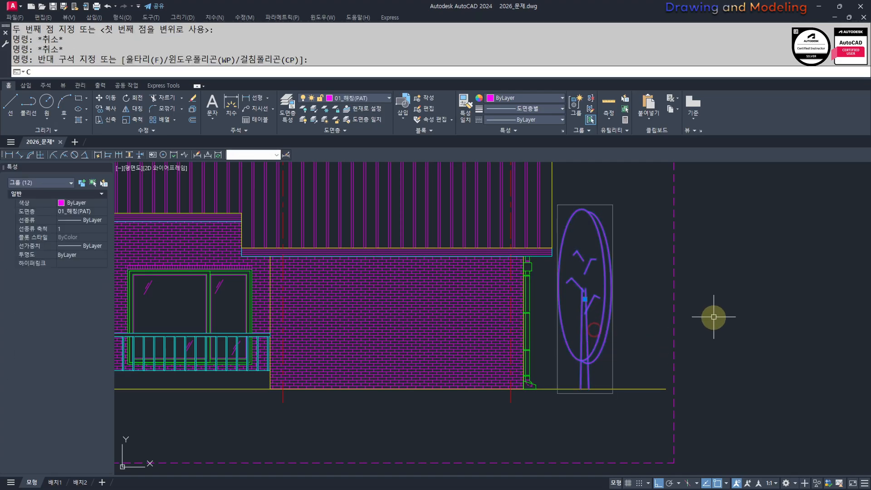
left_click(675, 305)
type("C")
key("space")
key("Escape")
key("Escape")
Step: Copy the grouped tree horizontally to the right so the two crowns stand side by side
scroll(579, 385, "up", 4)
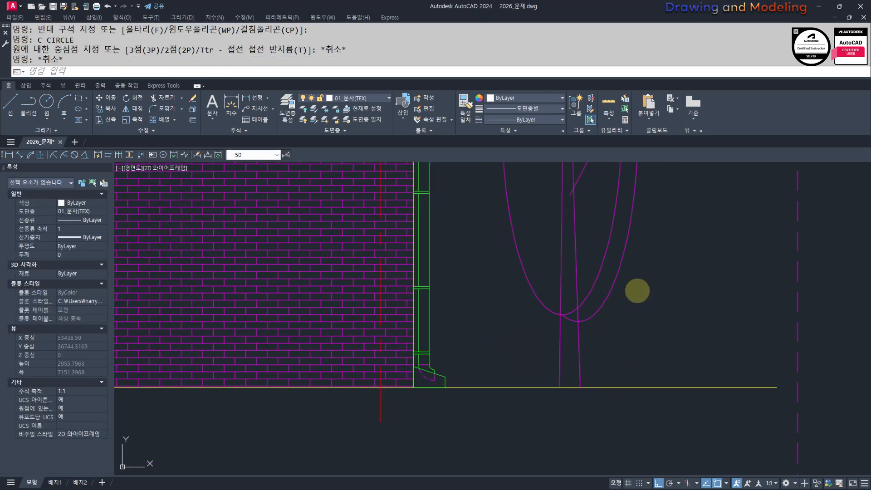
left_click(640, 290)
left_click(605, 313)
scroll(661, 325, "down", 4)
middle_click_drag(671, 310, 611, 372)
type("CC")
key("space")
left_click(676, 310)
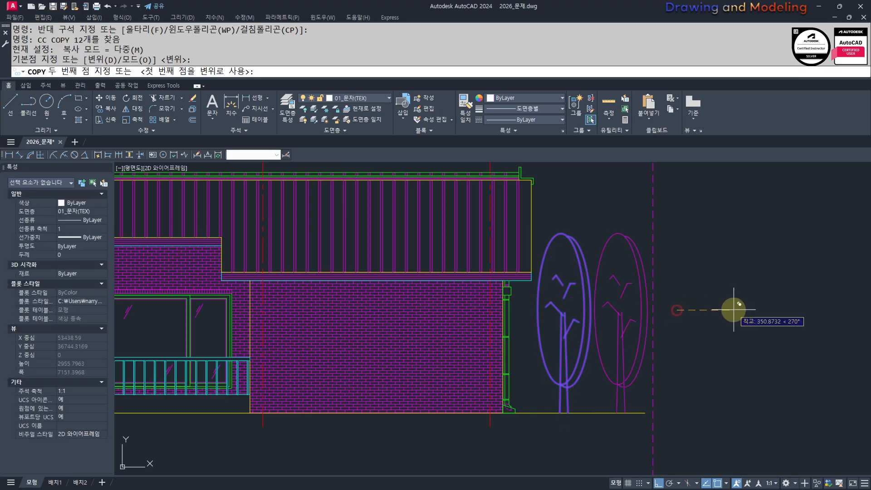
left_click(722, 302)
key("Escape")
key("Escape")
Step: Scale the copied tree by a factor of 0.8 about the base of its trunk
left_click(627, 401)
left_click(604, 458)
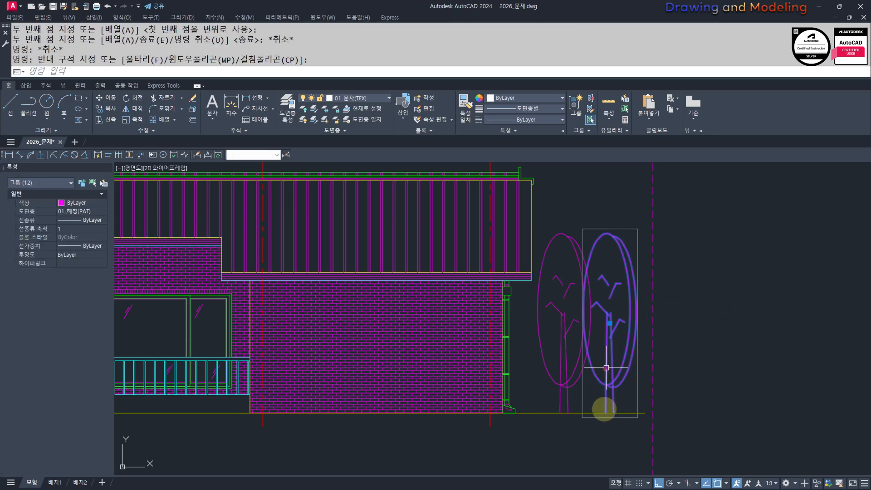
type("SC")
key("space")
left_click(605, 412)
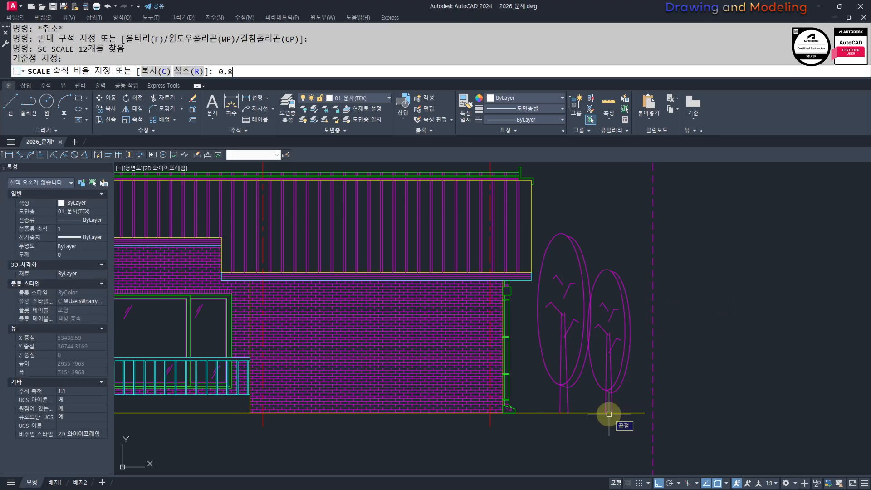
key("space")
key("Escape")
key("Escape")
Step: Move both trees horizontally about 17,900 to the left, onto the open ground at the house's left side
middle_click_drag(643, 396, 641, 396)
left_click(630, 399)
left_click(578, 348)
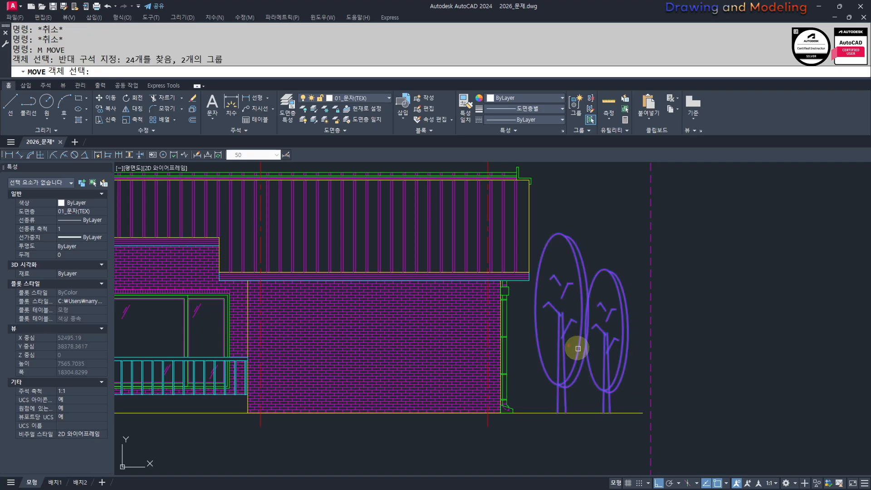
key("space")
left_click(616, 379)
scroll(446, 352, "down", 3)
middle_click_drag(415, 354, 714, 355)
scroll(382, 352, "up", 3)
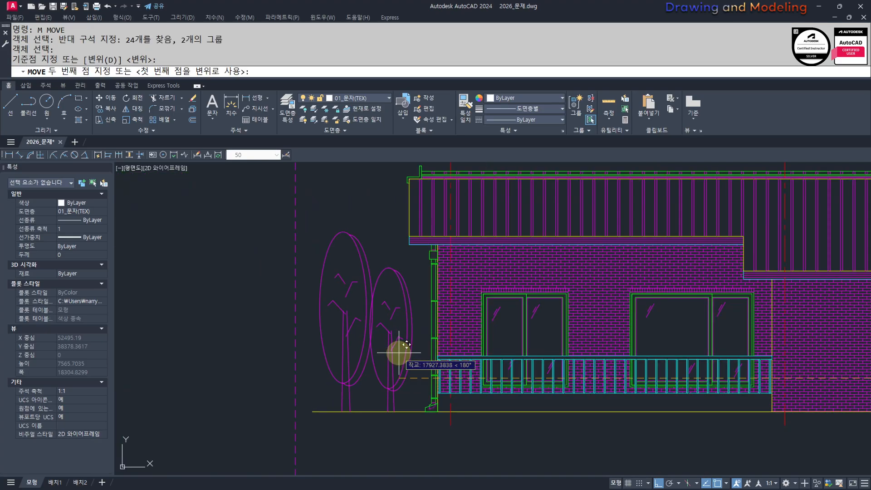
scroll(399, 352, "down", 2)
left_click(399, 352)
Step: Copy both trees horizontally about 17,900 to the right, onto the ground at the house's right side
left_click(431, 402)
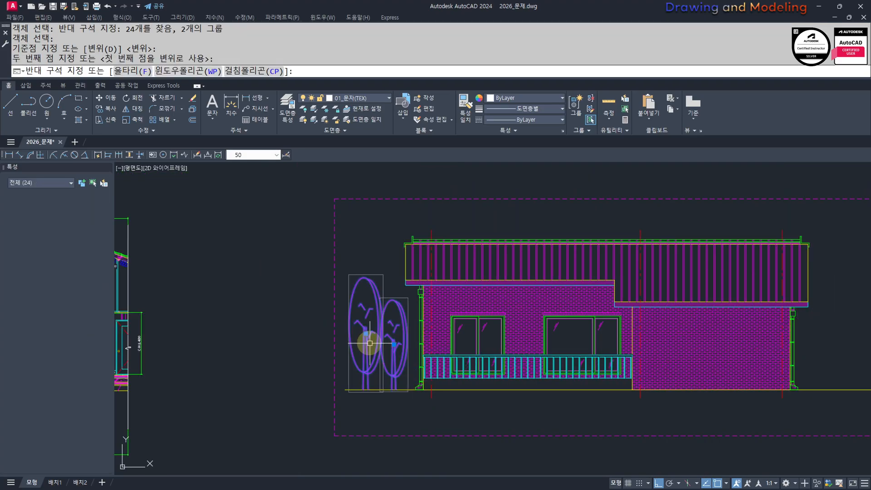
left_click(348, 274)
type("cc")
key("space")
left_click(376, 342)
scroll(376, 343, "down", 2)
scroll(436, 347, "up", 4)
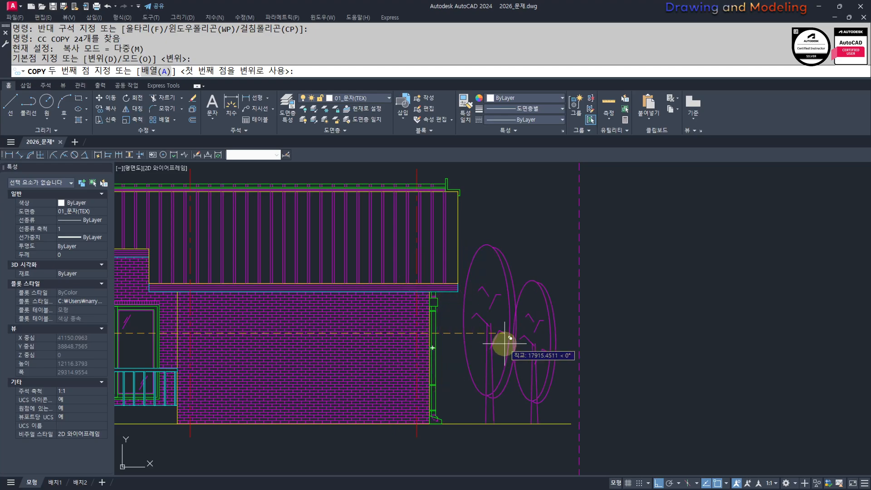
left_click(501, 345)
key("Escape")
Step: Draw a vertical line 120 long upward from the right end of the ground line
scroll(443, 408, "down", 5)
scroll(407, 381, "up", 2)
middle_click_drag(407, 381, 400, 381)
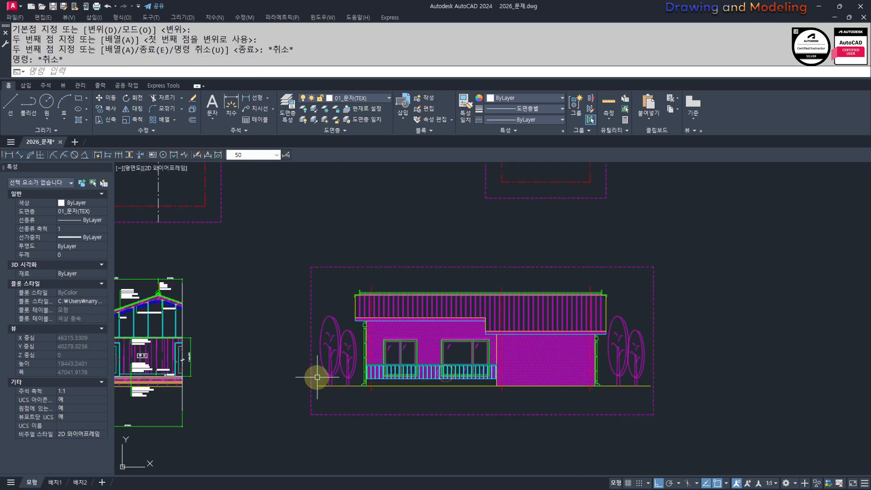
middle_click_drag(483, 401, 428, 402)
scroll(583, 383, "up", 10)
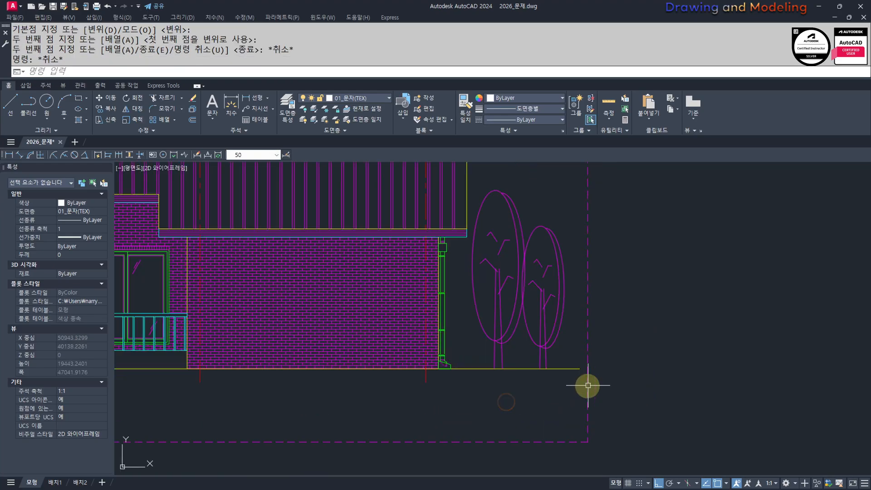
type("L")
key("Return")
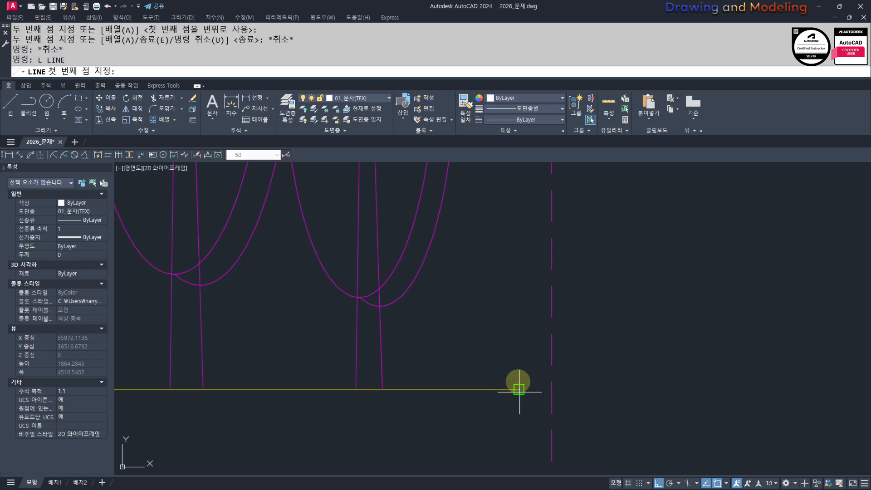
left_click(519, 391)
type("0")
key("Return")
key("Escape")
key("Escape")
Step: Rotate the short vertical line 45° about its lower end
scroll(476, 326, "up", 4)
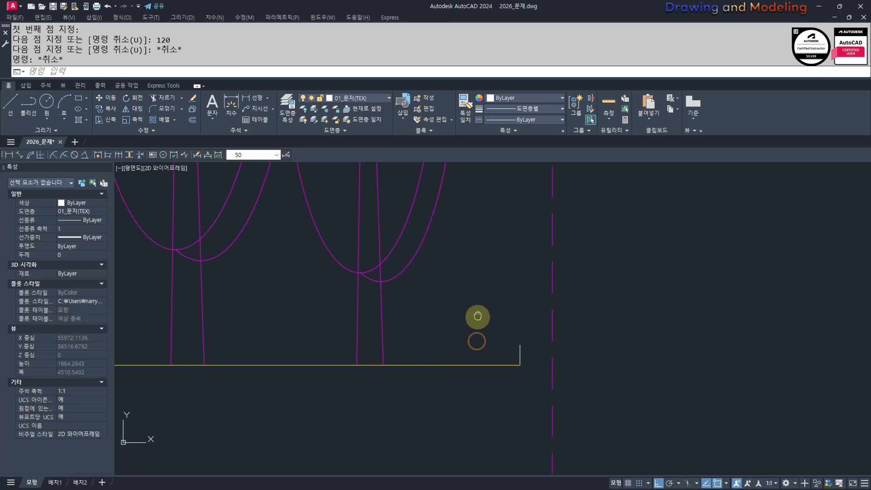
type("ro")
key("Return")
left_click(538, 260)
left_click(475, 310)
key("Return")
left_click(505, 353)
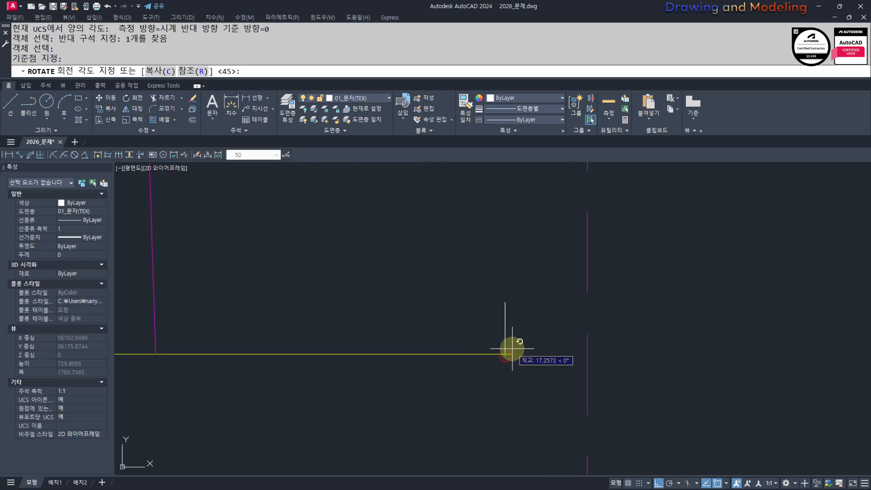
key("Return")
key("Escape")
key("Escape")
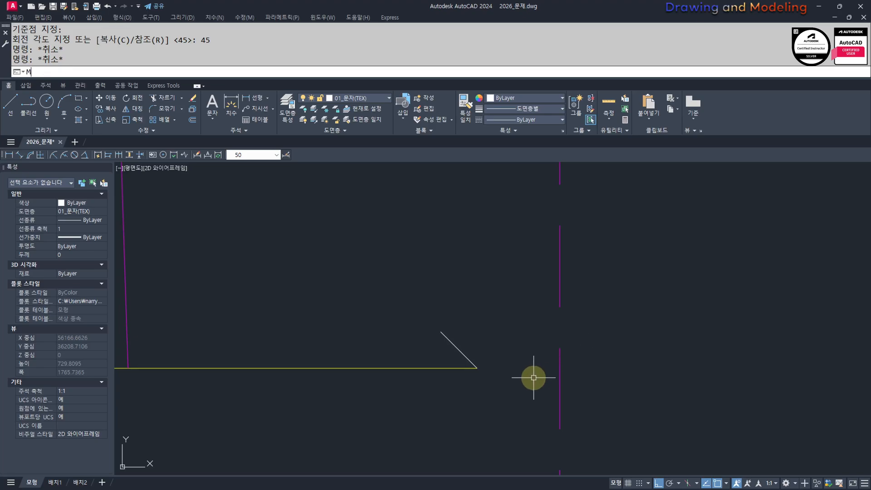
Step: Undo the mirror attempt and the rotation of the short line
key("Escape")
key("Escape")
key("ctrl+z")
key("ctrl+z")
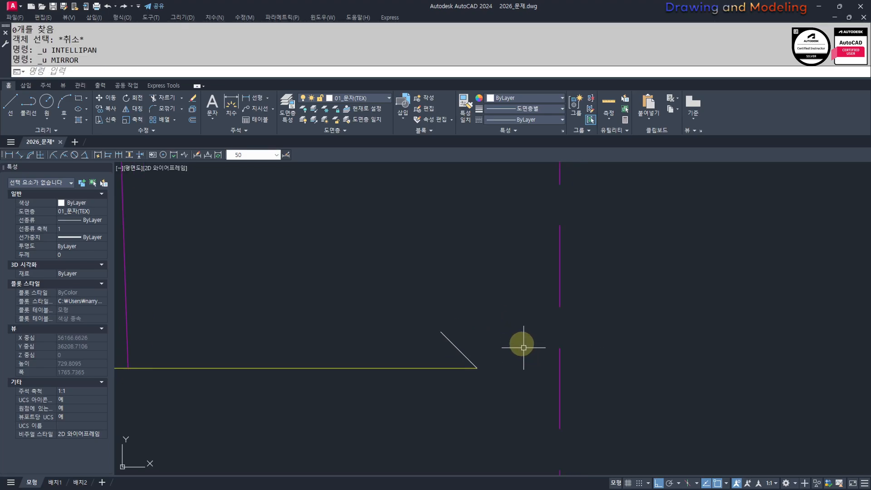
key("Escape")
Step: Create a copy of the short vertical line rotated 45° about its lower end
middle_click_drag(522, 349, 544, 354)
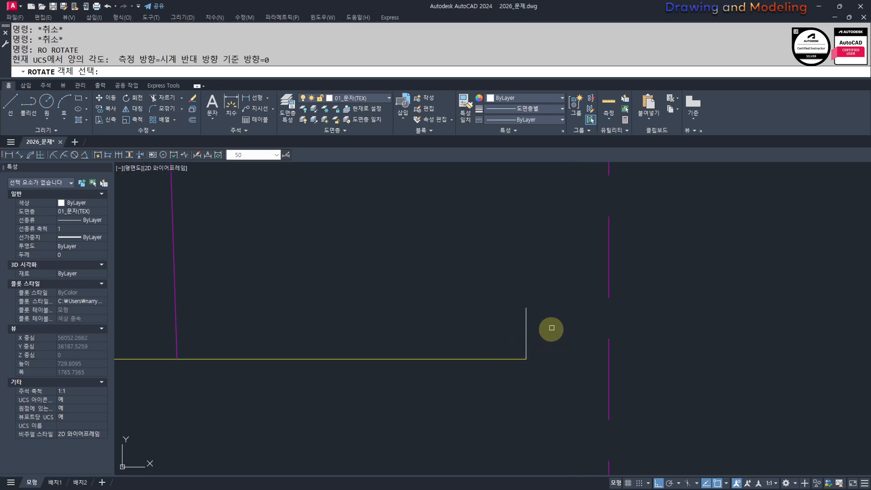
left_click(552, 328)
left_click(517, 335)
key("space")
left_click(525, 358)
type("c")
key("Return")
type("45")
key("Return")
key("Escape")
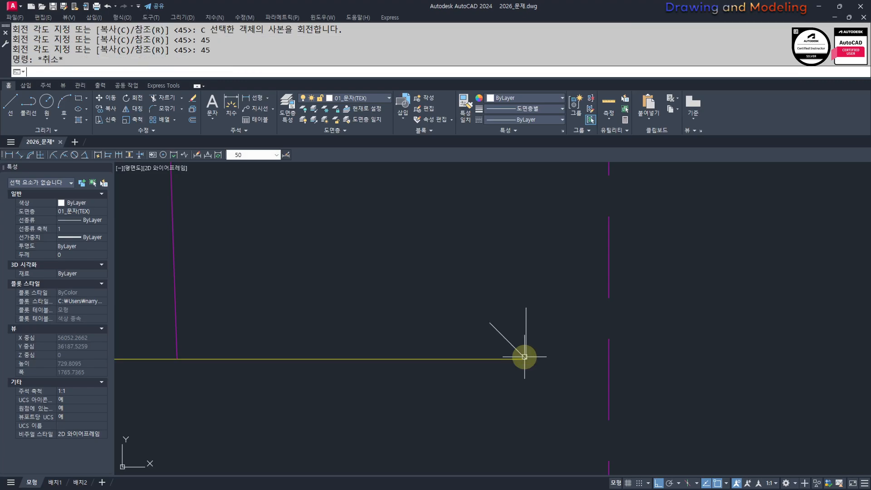
key("Escape")
Step: Mirror the slanted line about the short vertical line, keeping the original
middle_click_drag(561, 339, 555, 354)
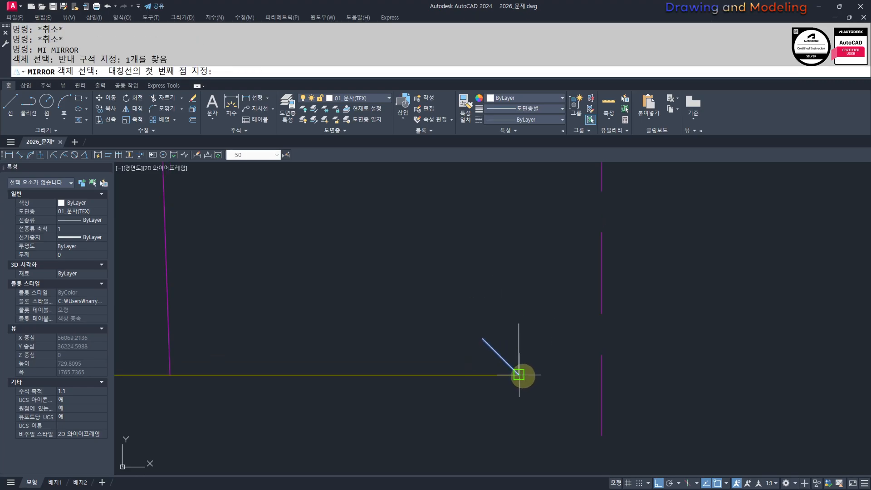
left_click(518, 374)
left_click(534, 258)
key("Return")
key("Escape")
Step: Assign the three grass lines to layer 01_해칭(PAT) and group them
left_click(570, 282)
left_click(421, 352)
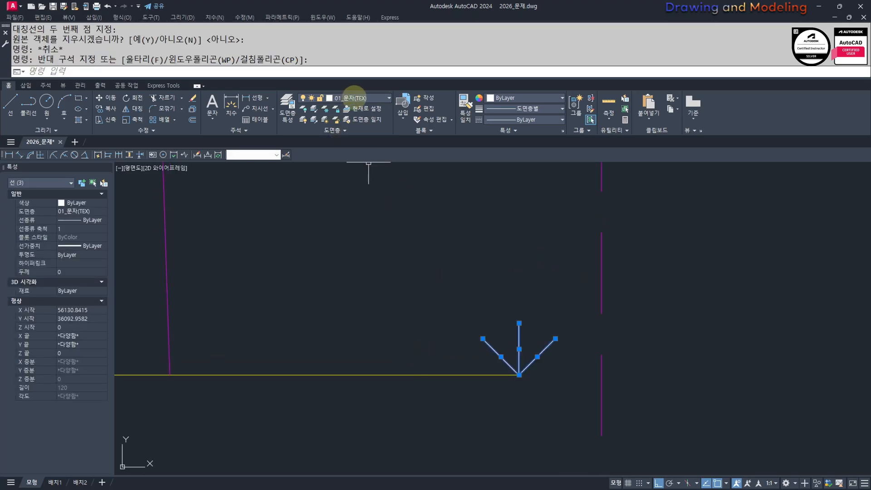
left_click(353, 98)
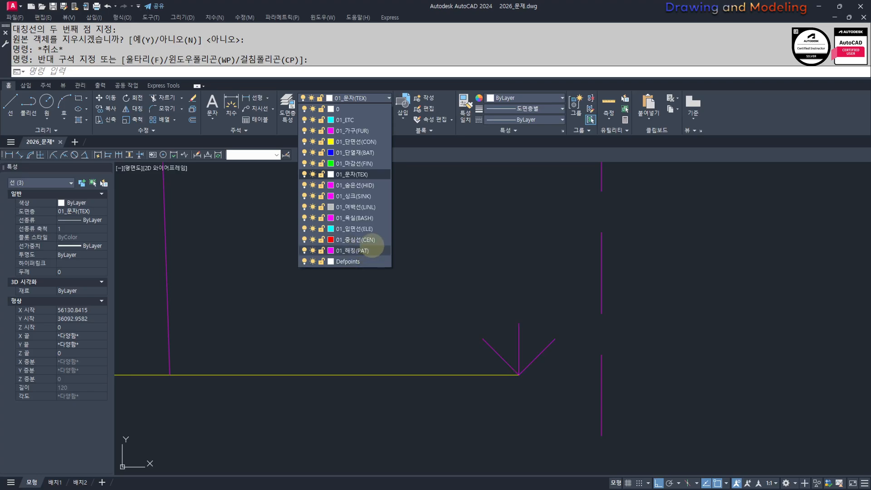
left_click(363, 250)
type("g")
key("space")
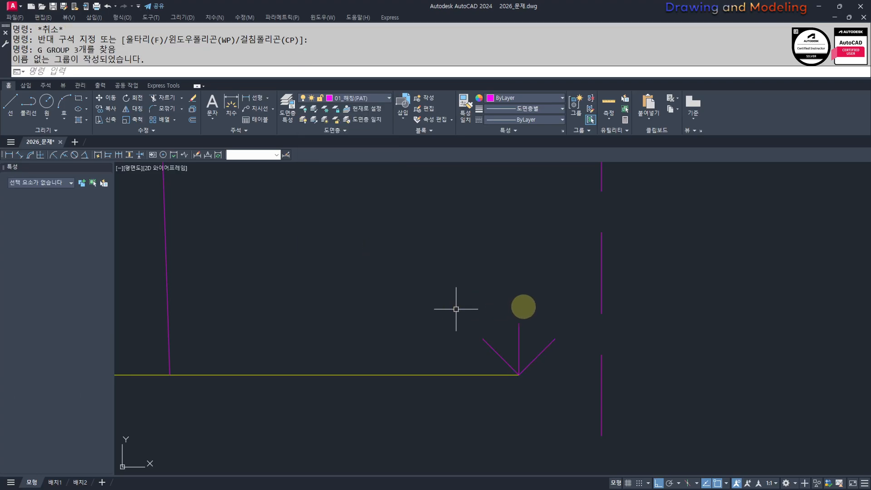
left_click(532, 308)
left_click(480, 342)
middle_click_drag(400, 378, 468, 361)
type("m,")
key("space")
key("Escape")
key("Escape")
key("Escape")
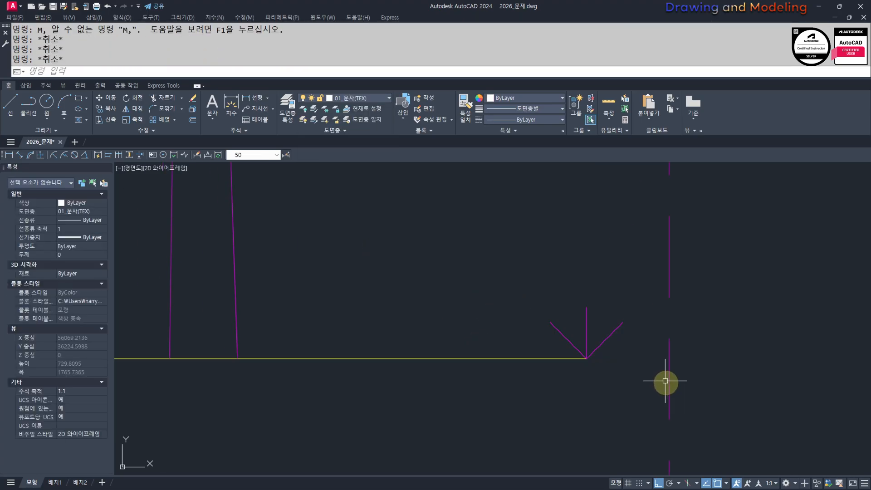
Step: Move the grass tuft horizontally left along the ground line, away from the line's right end
type("m")
key("space")
left_click(652, 288)
left_click(551, 410)
key("space")
left_click(589, 410)
left_click(429, 410)
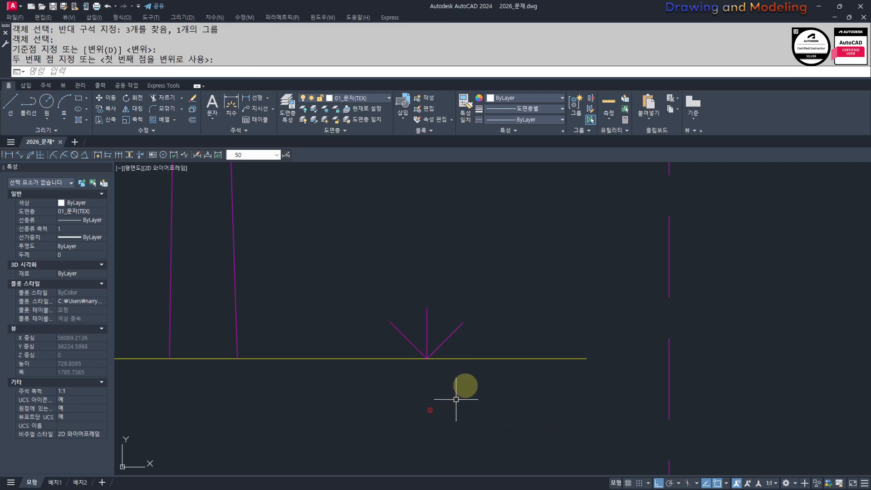
key("Escape")
key("Escape")
Step: Copy the grass tuft repeatedly at irregular intervals along the ground line, below the right-hand trees and the start of the brick wall
left_click(465, 385)
left_click(380, 339)
scroll(421, 382, "down", 2)
middle_click_drag(435, 382, 635, 376)
type("cc")
key("space")
scroll(637, 409, "down", 2)
left_click(637, 408)
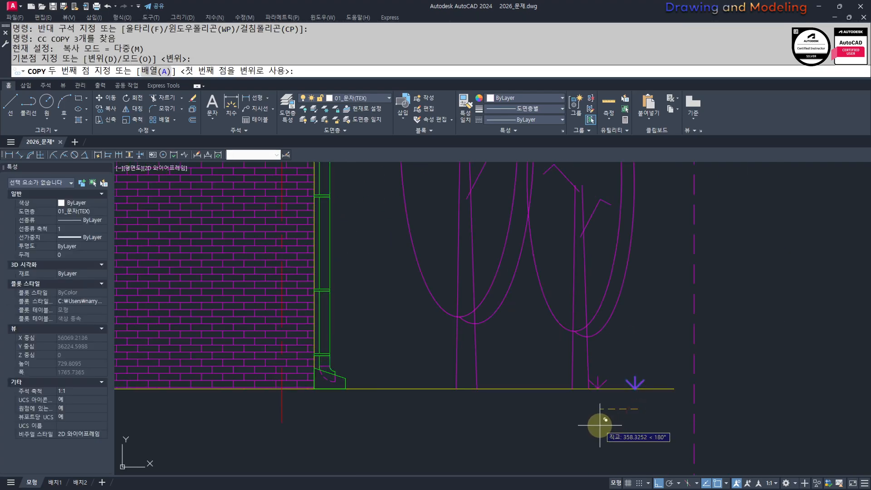
left_click(600, 423)
left_click(565, 425)
left_click(543, 424)
left_click(522, 424)
left_click(492, 425)
left_click(452, 425)
left_click(296, 425)
left_click(275, 425)
left_click(249, 424)
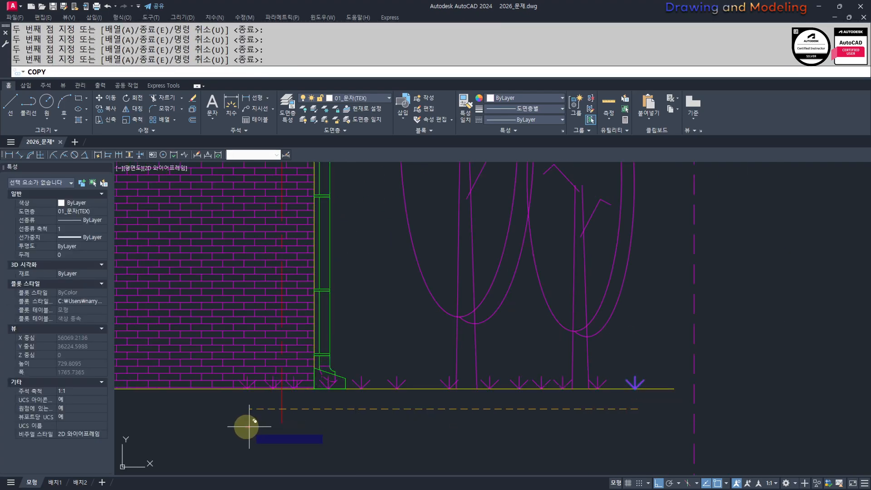
left_click(246, 423)
left_click(221, 422)
Step: Continue copying the grass tuft at irregular intervals along the remaining brick wall base and below the balcony railing
middle_click_drag(184, 421, 575, 422)
left_click(580, 423)
middle_click_drag(305, 425, 635, 410)
left_click(305, 420)
left_click(296, 419)
left_click(273, 417)
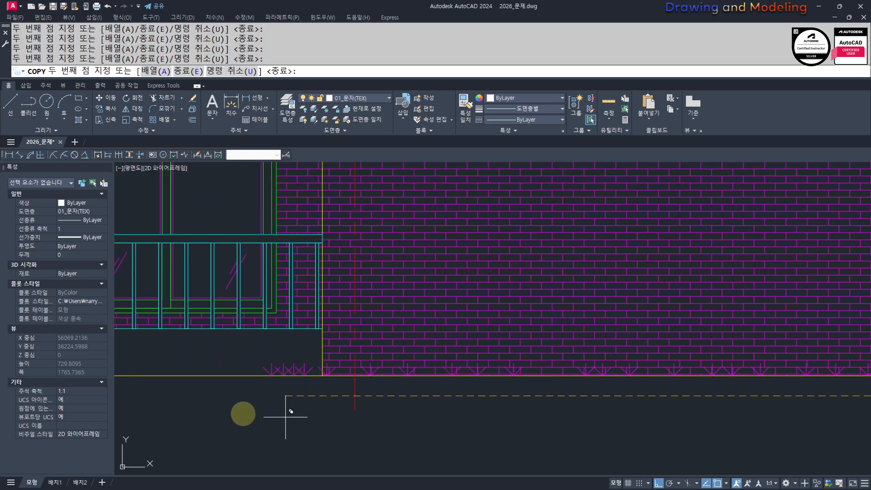
left_click(246, 416)
middle_click_drag(220, 416, 628, 416)
left_click(629, 416)
left_click(584, 418)
left_click(545, 418)
left_click(388, 417)
left_click(341, 412)
left_click(294, 410)
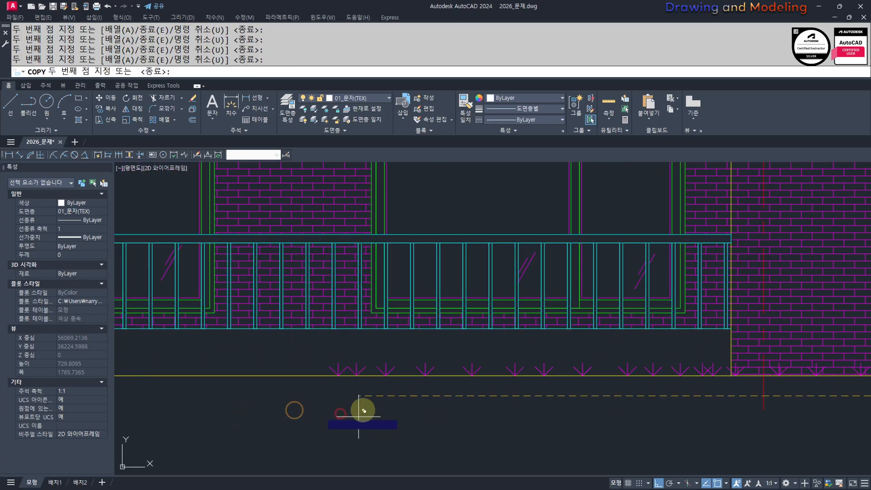
Step: Copy the grass tuft from the balcony's left part through the left-hand trees to the left end of the ground line
middle_click_drag(255, 409, 723, 410)
left_click(717, 410)
left_click(695, 410)
left_click(638, 411)
left_click(561, 412)
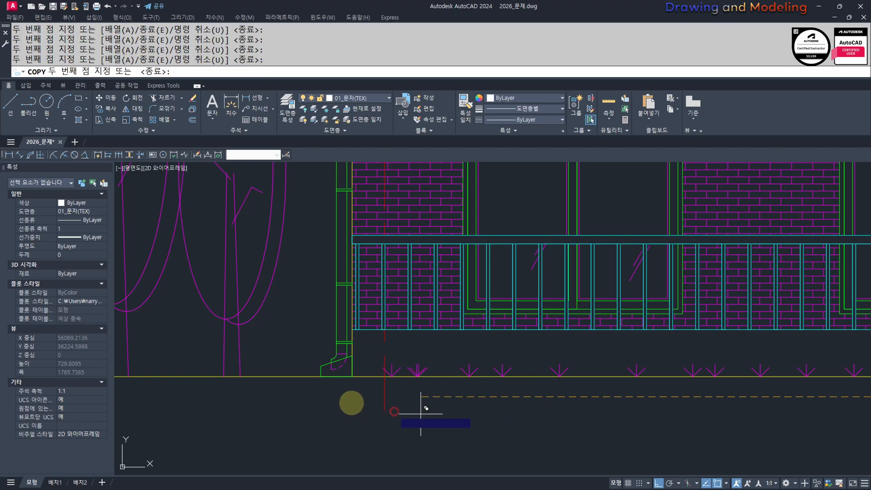
middle_click_drag(238, 402, 550, 403)
left_click(550, 403)
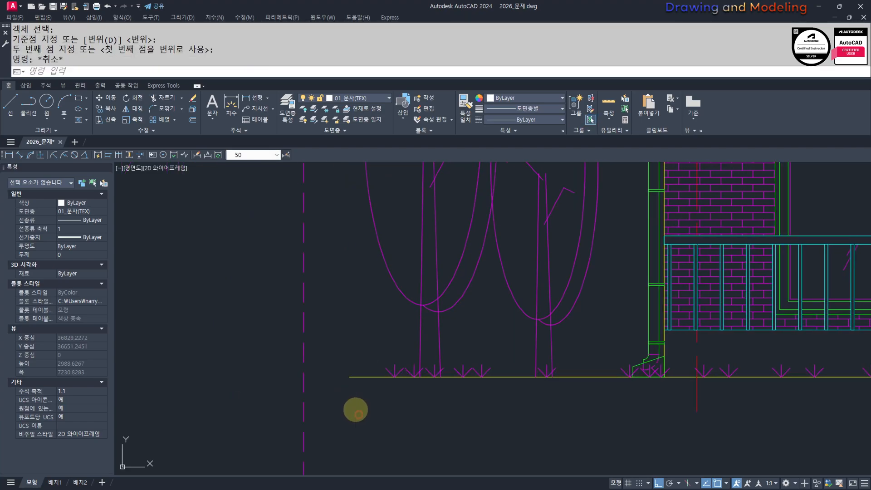
key("Escape")
Step: Erase the rightmost grass tuft and stretch the ground line's right end to shorten the line slightly
scroll(355, 410, "down", 3)
middle_click_drag(519, 405, 368, 397)
middle_click_drag(439, 408, 411, 399)
scroll(720, 399, "up", 4)
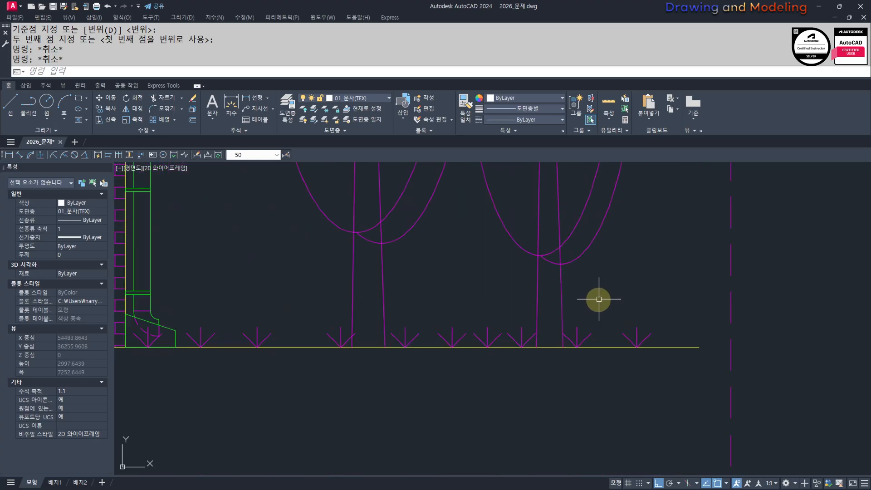
left_click(599, 299)
left_click(662, 372)
type("e s")
left_click(717, 312)
left_click(667, 395)
key("space")
left_click(647, 428)
left_click(619, 421)
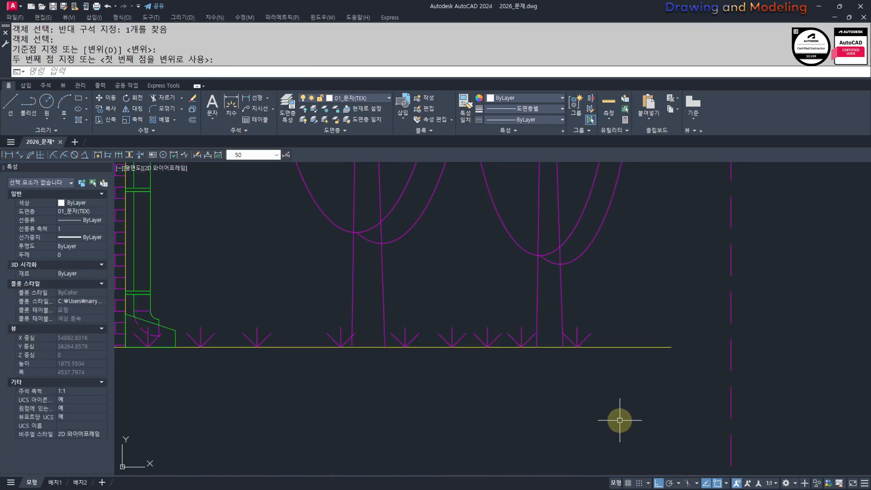
key("Escape")
key("Escape")
Step: Offset the dashed frame around the front elevation outward by 800
scroll(470, 369, "down", 5)
scroll(561, 330, "up", 4)
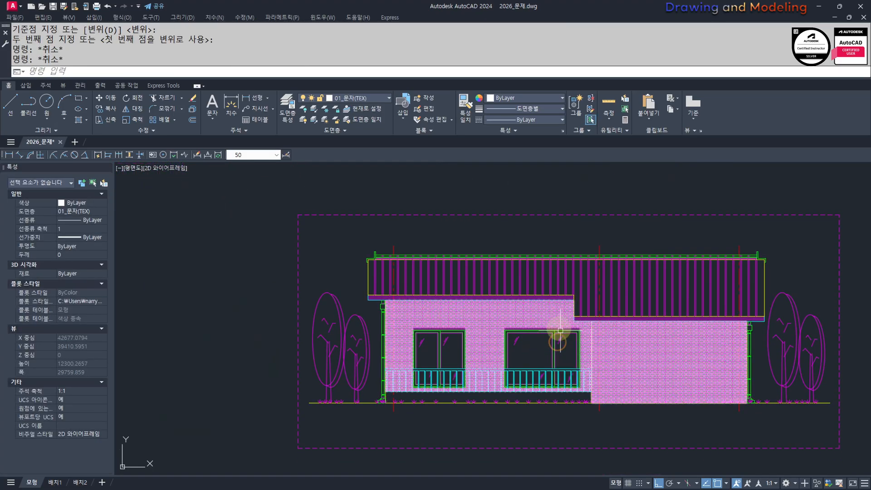
scroll(576, 352, "down", 2)
type("O")
key("Return")
type("800")
key("Return")
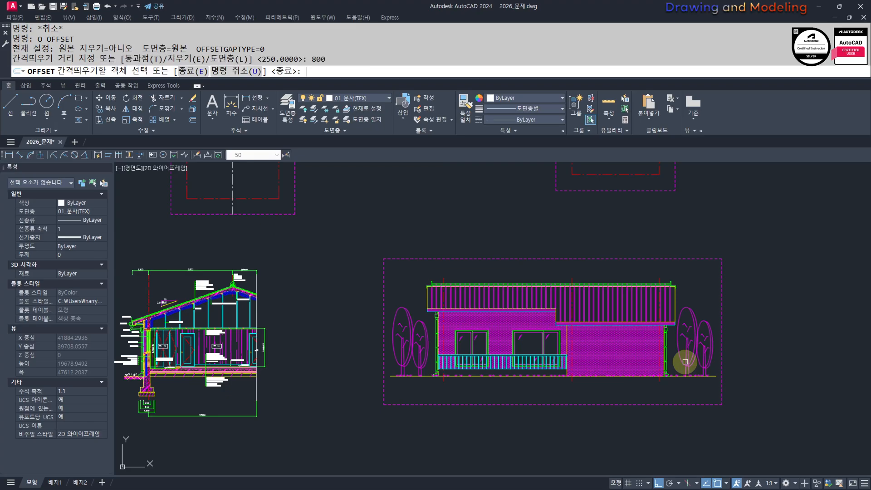
left_click(653, 258)
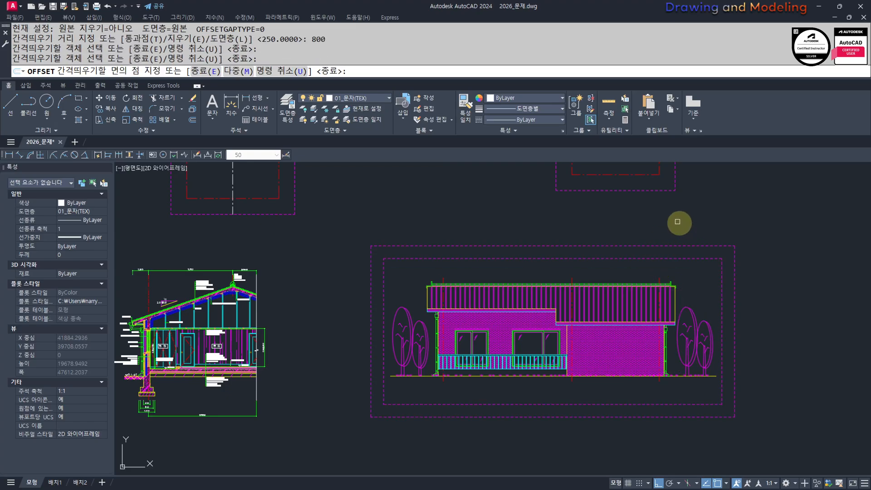
left_click(678, 219)
key("Escape")
key("Escape")
Step: Draw a sliding arrow in the left window's left sash from a short horizontal line and a slanted upper barb at its right end
scroll(557, 247, "up", 2)
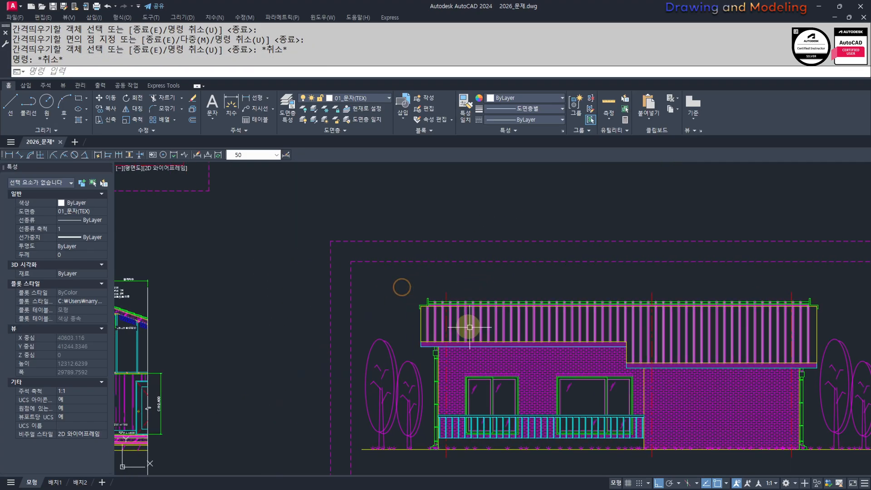
scroll(493, 349, "up", 3)
scroll(635, 369, "down", 2)
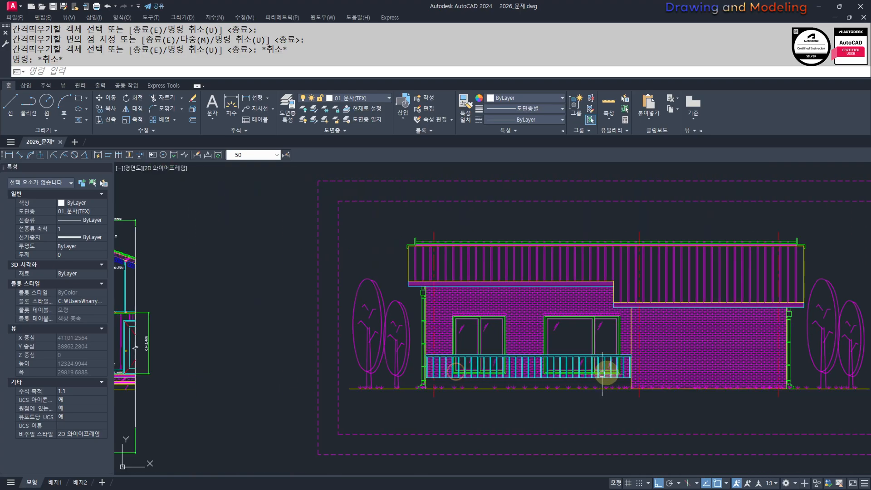
scroll(558, 358, "up", 2)
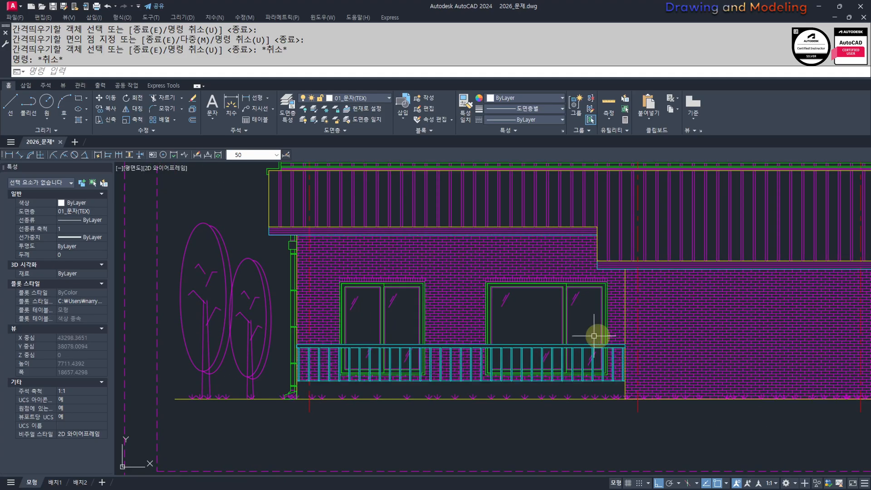
scroll(635, 326, "up", 1)
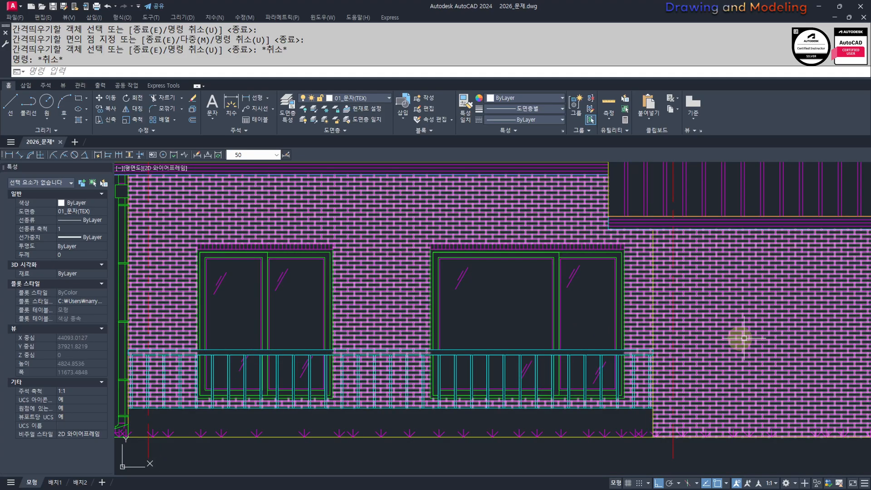
scroll(460, 336, "down", 2)
scroll(431, 321, "up", 2)
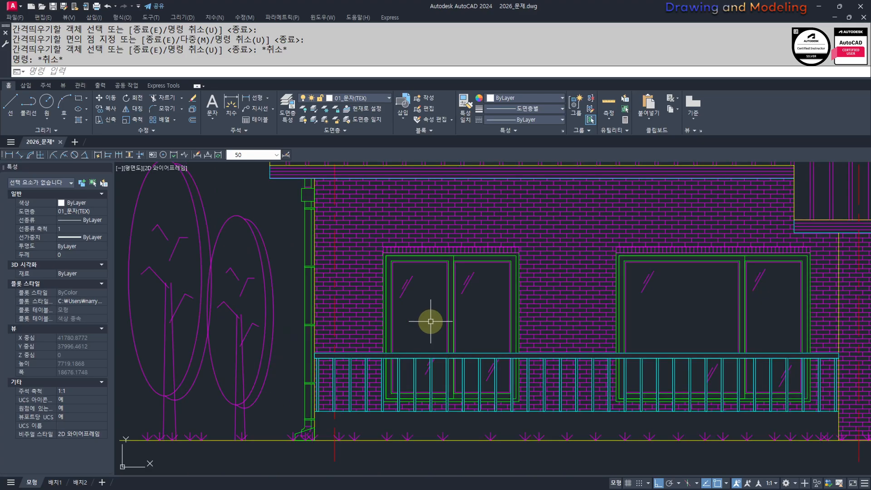
key("Return")
scroll(431, 332, "up", 3)
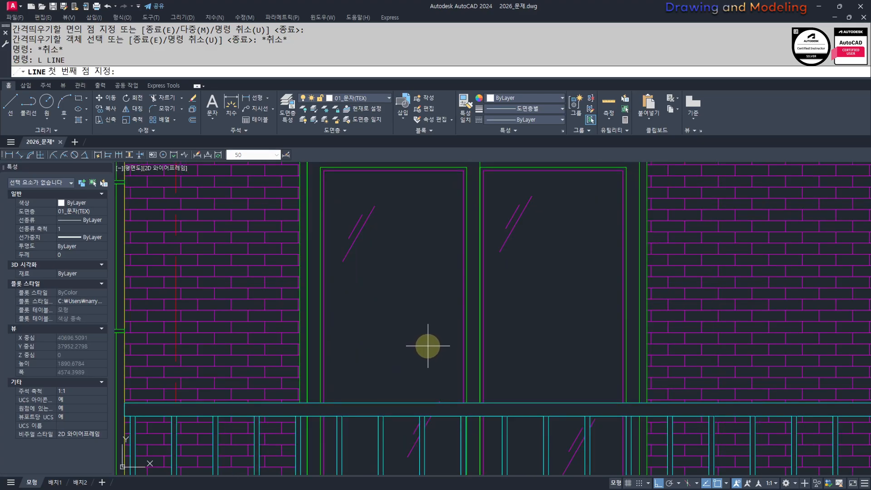
left_click(428, 345)
scroll(455, 348, "up", 2)
key("F8")
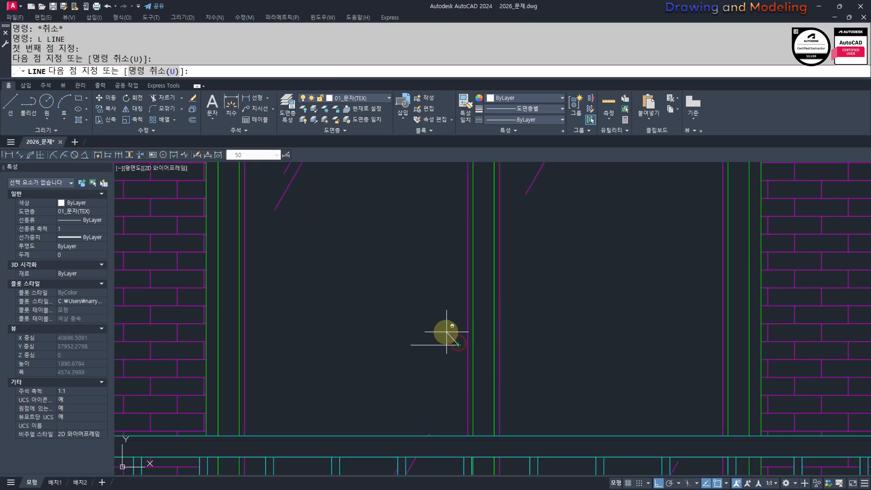
key("Escape")
Step: Mirror the two arrow lines about the left window's vertical centre line, keeping the original
type("M")
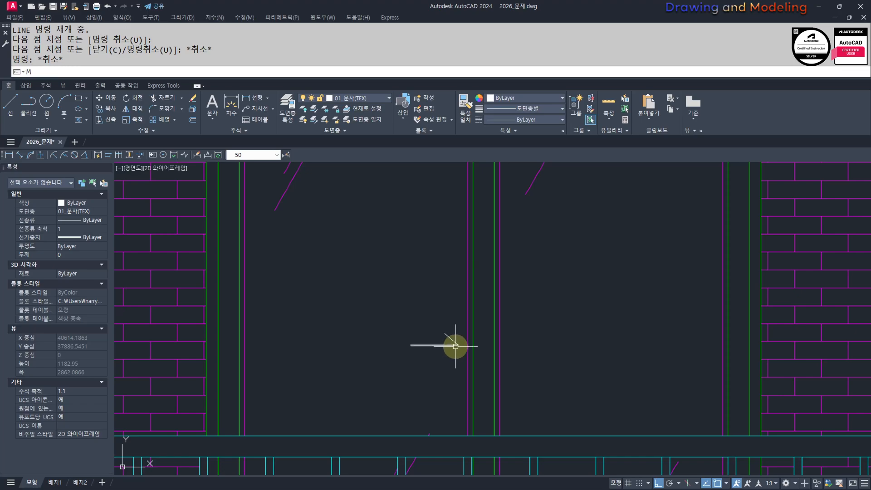
type("I")
left_click(449, 313)
left_click(413, 367)
scroll(486, 307, "down", 2)
middle_click_drag(497, 290, 489, 350)
key("space")
scroll(477, 261, "up", 1)
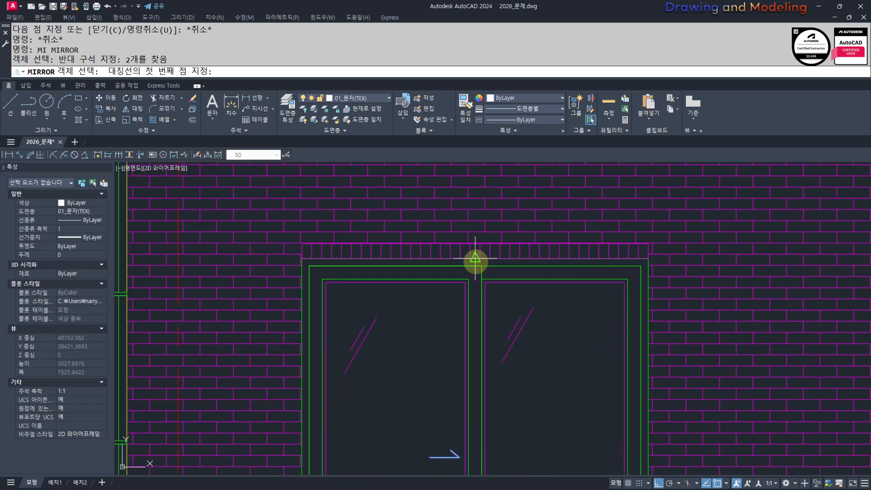
left_click(475, 259)
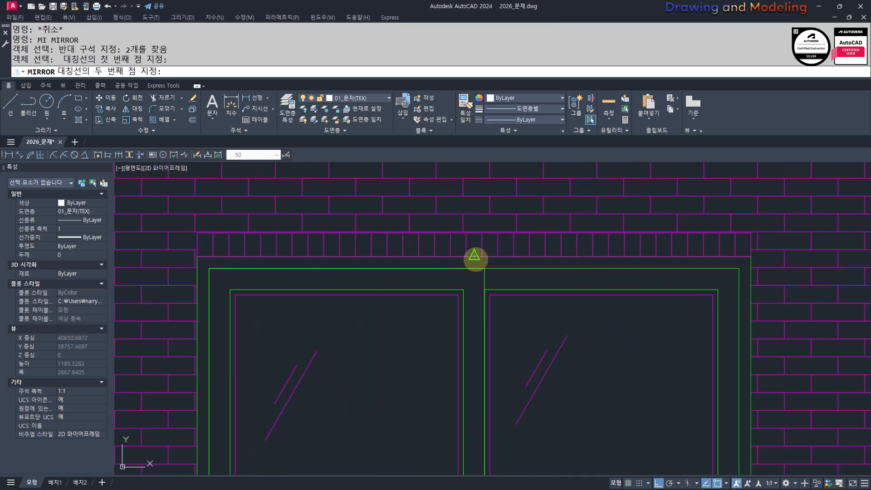
left_click(478, 201)
key("space")
key("Escape")
key("Escape")
scroll(483, 252, "down", 2)
scroll(461, 322, "up", 2)
left_click(480, 301)
left_click(596, 368)
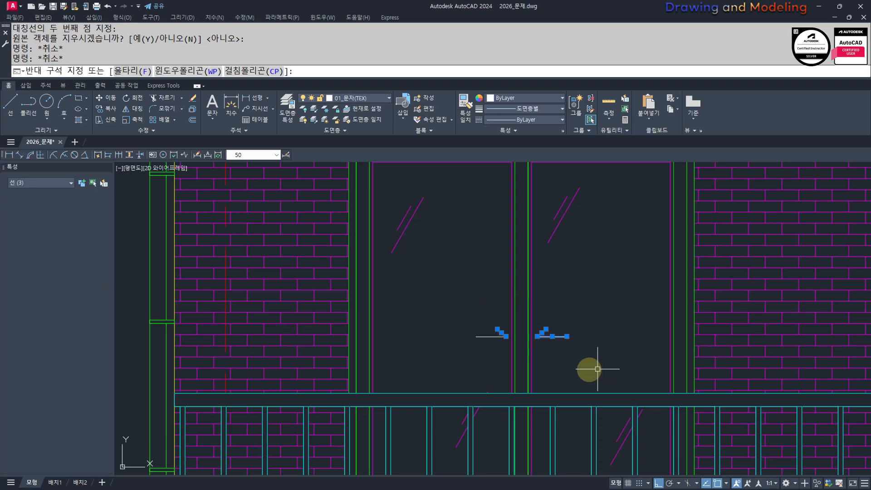
left_click(461, 311)
type("CC")
scroll(494, 312, "down", 2)
key("space")
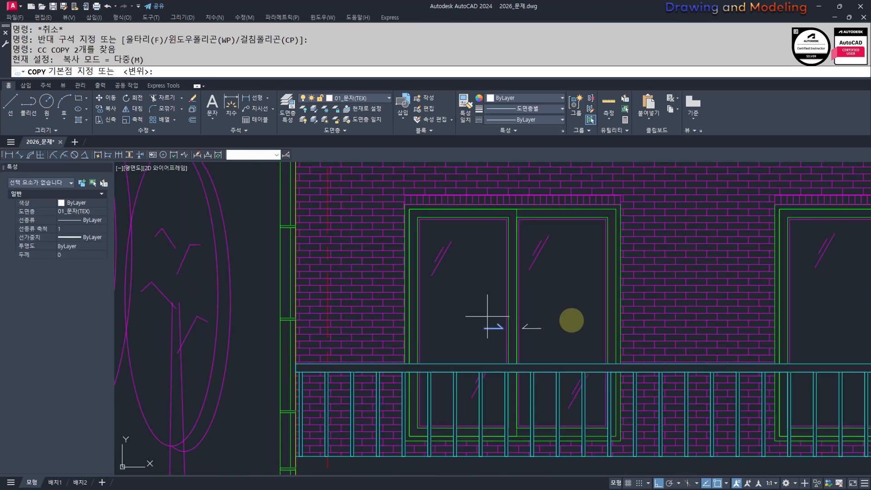
left_click(487, 316)
middle_click_drag(488, 316, 111, 313)
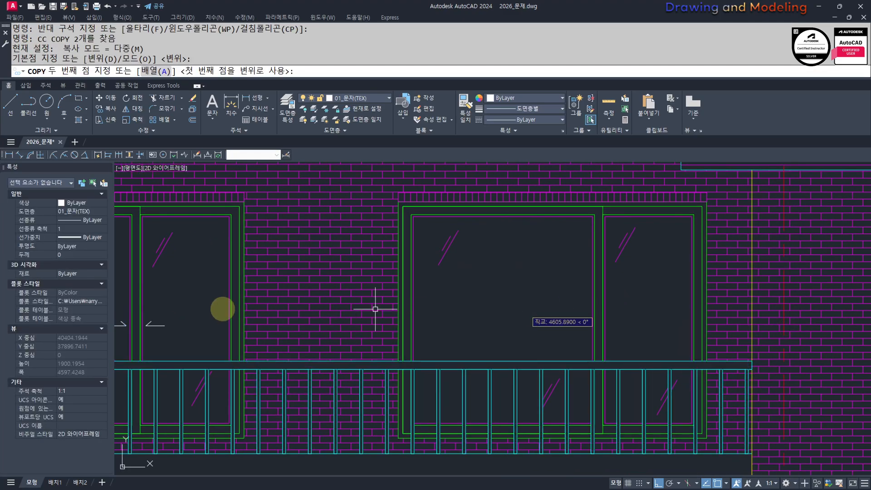
key("Escape")
key("Escape")
Step: Copy both sliding arrows from the left window horizontally to the right window, around its mullion
scroll(375, 309, "up", 2)
left_click(266, 276)
left_click(504, 354)
key("space")
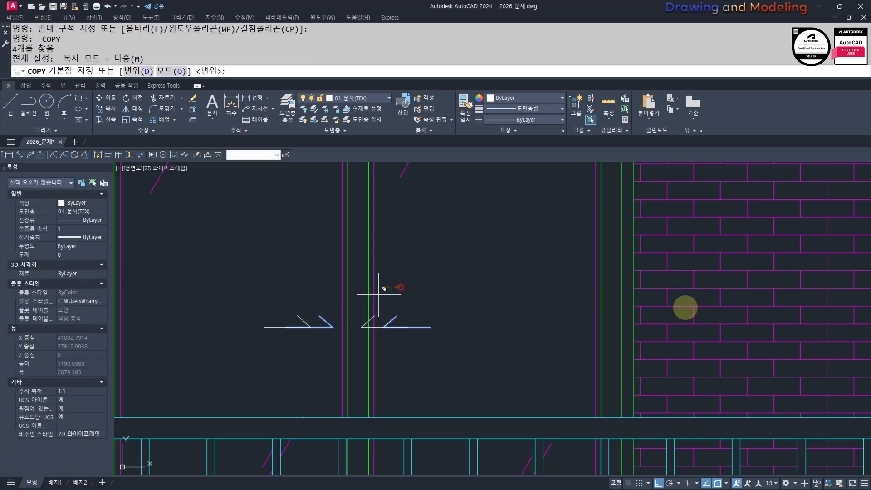
left_click(400, 286)
scroll(824, 309, "down", 2)
middle_click_drag(824, 308, 246, 301)
left_click(718, 279)
key("Escape")
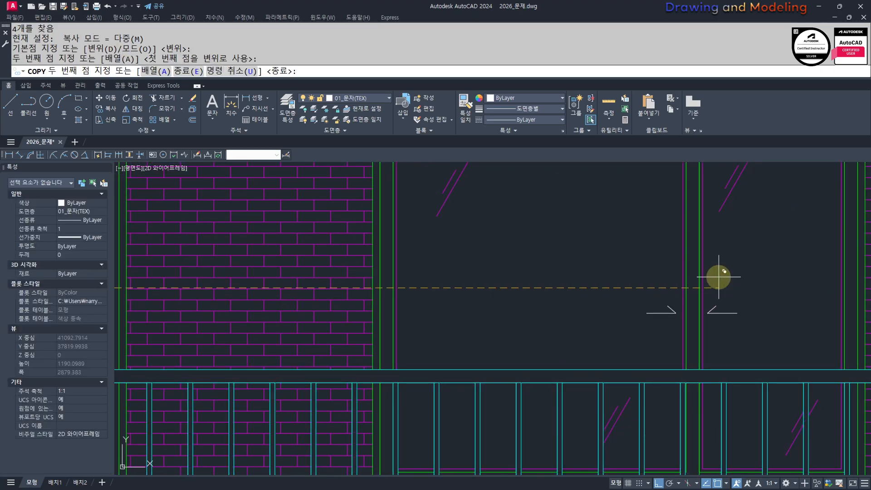
Step: Move the right window's arrow pair slightly sideways to centre it around the mullion
scroll(498, 305, "down", 4)
scroll(561, 297, "up", 2)
left_click(542, 287)
left_click(701, 334)
scroll(658, 316, "up", 2)
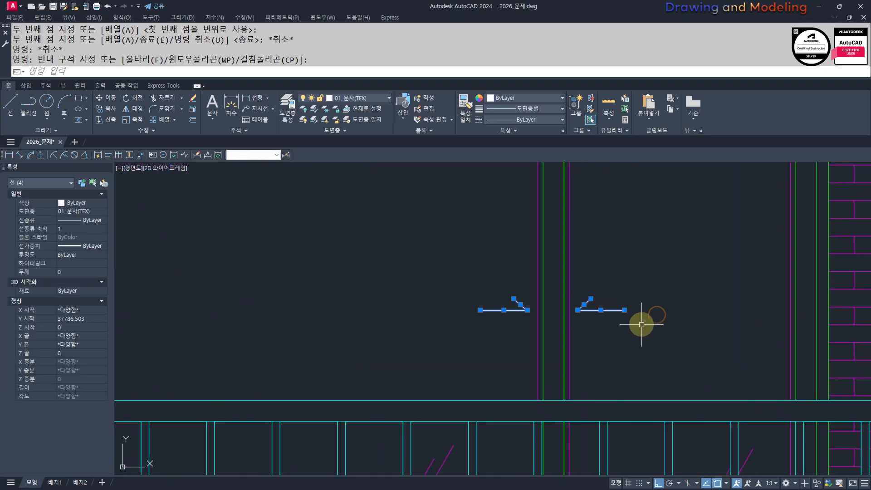
type("m")
key("space")
left_click(653, 341)
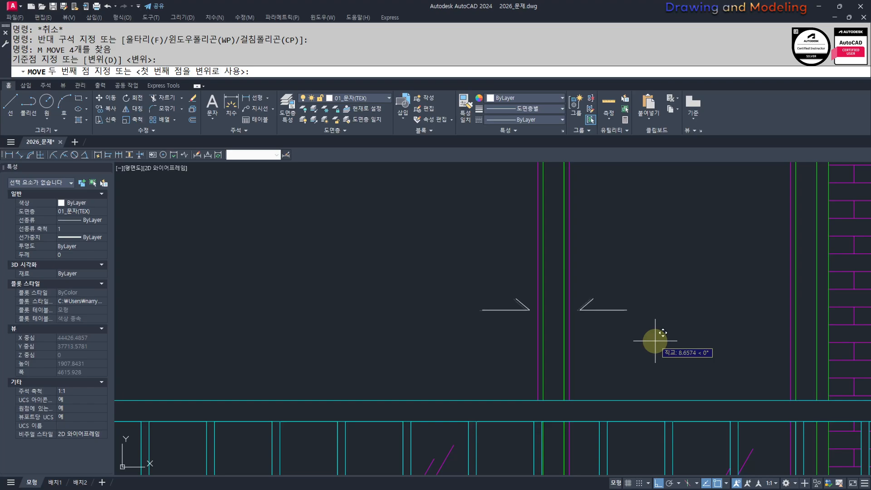
left_click(653, 341)
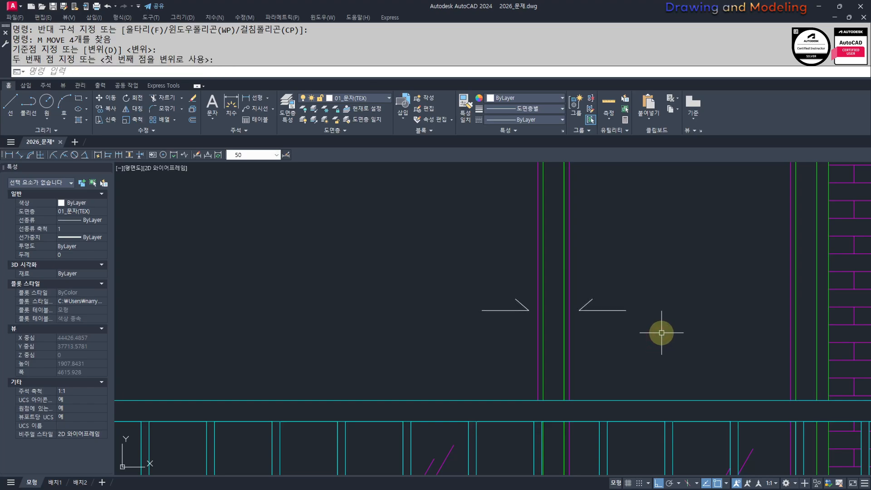
Step: Move the sliding arrows of both windows together by a small distance
scroll(613, 346, "down", 4)
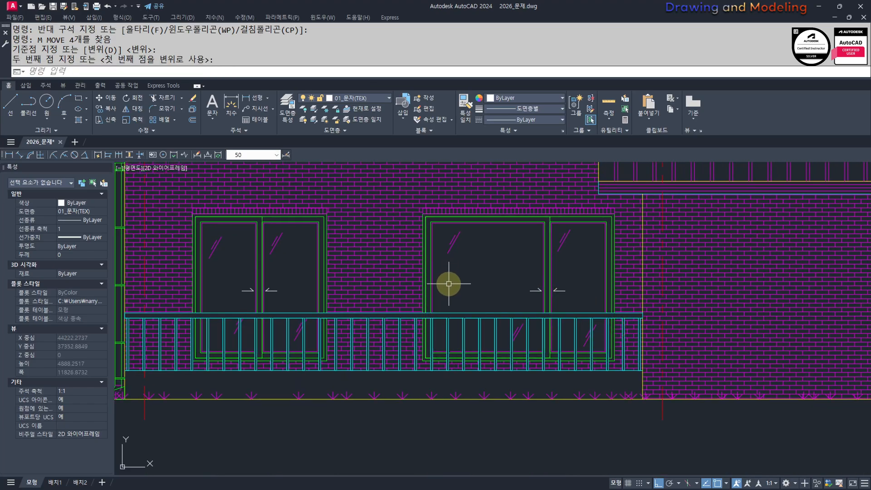
left_click(225, 281)
left_click(307, 306)
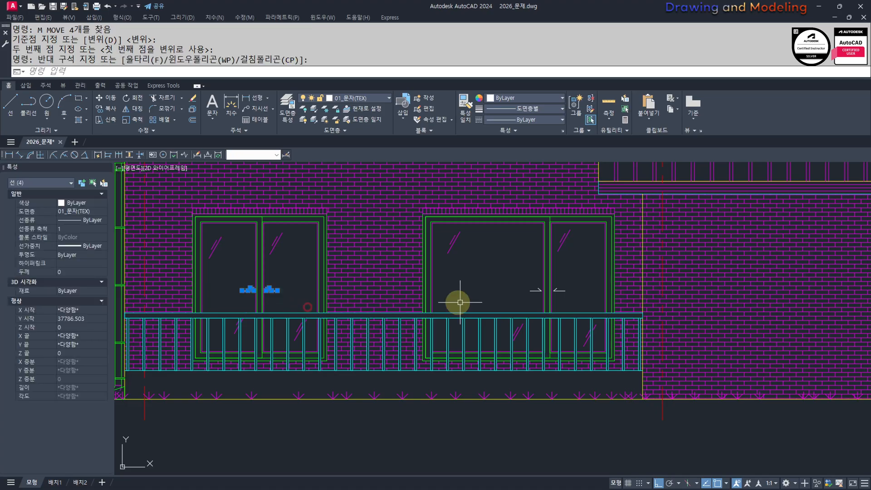
left_click(513, 278)
left_click(568, 297)
type("M")
key("Return")
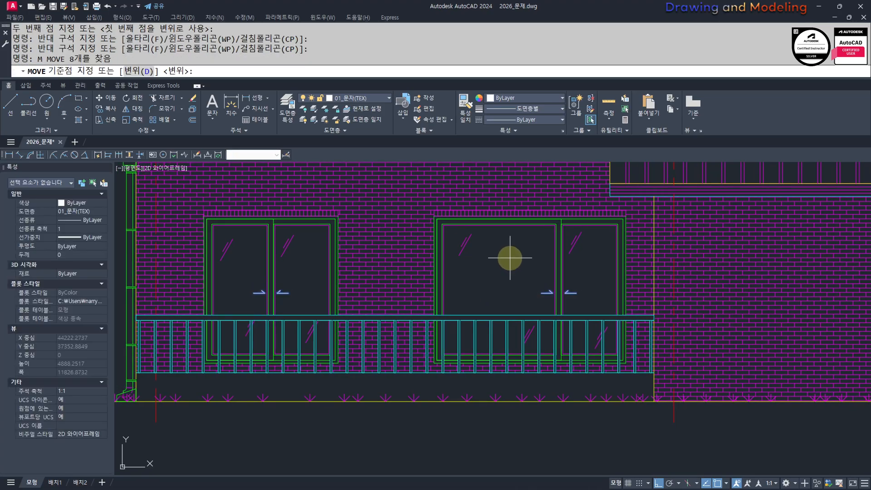
left_click(509, 257)
key("Escape")
scroll(510, 263, "down", 4)
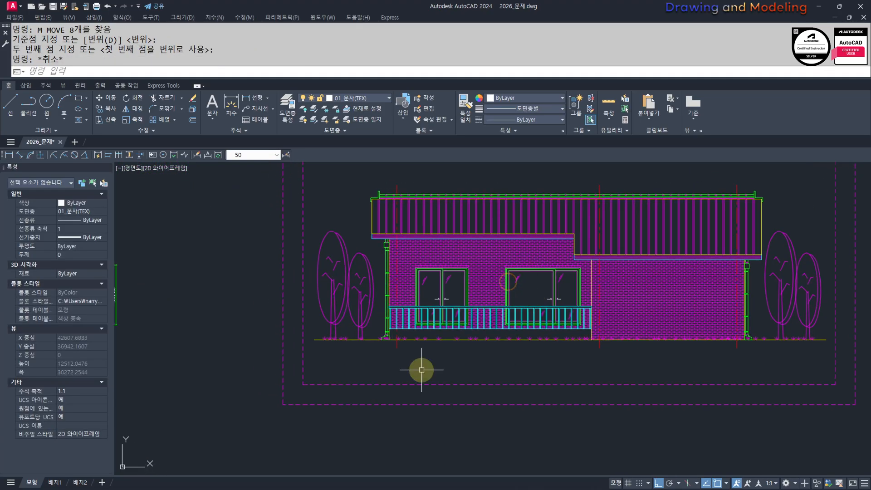
middle_click_drag(462, 384, 436, 386)
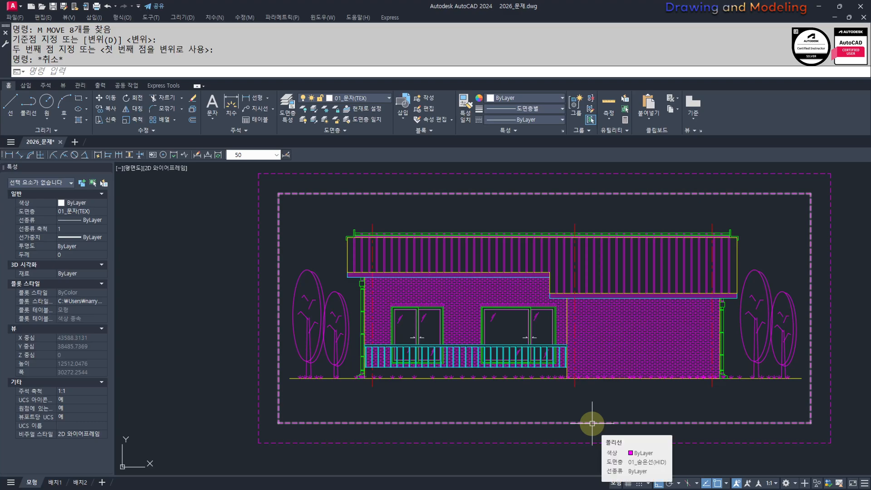
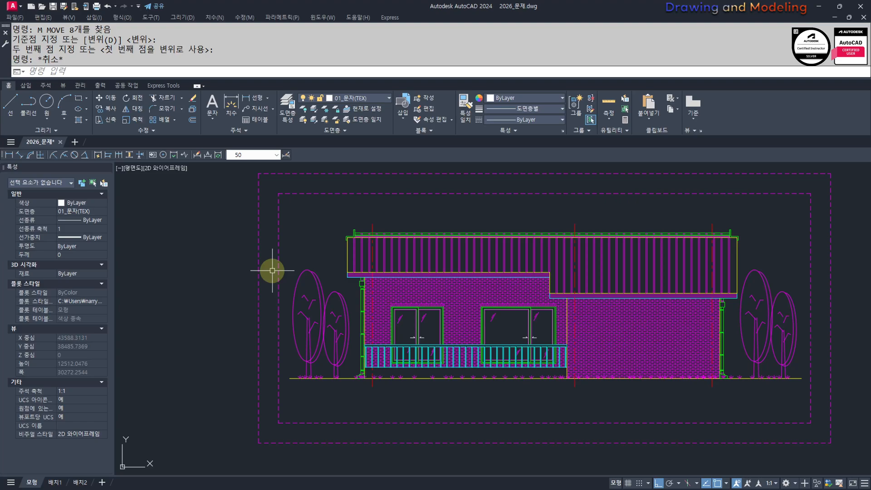
Step: Start a quick leader on the left ridge-end tile and run it vertically up to the outer dashed frame line
key("Return")
scroll(301, 285, "up", 3)
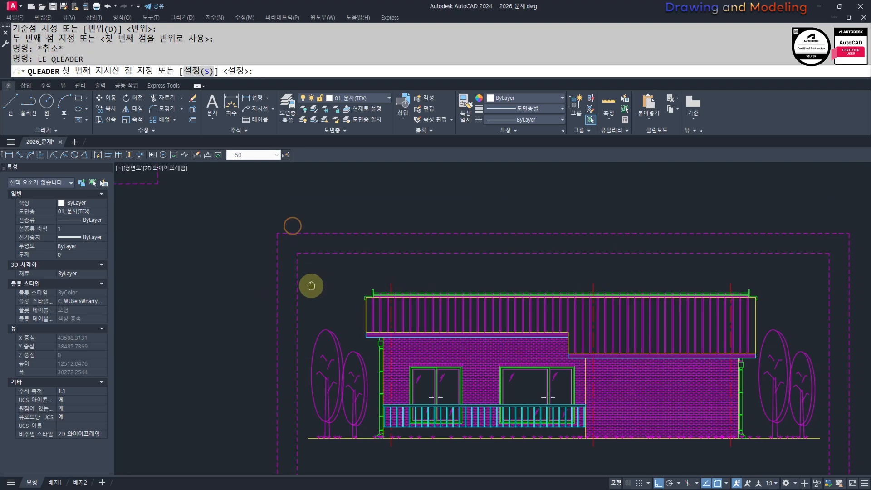
scroll(345, 295, "down", 3)
middle_click_drag(376, 298, 281, 268)
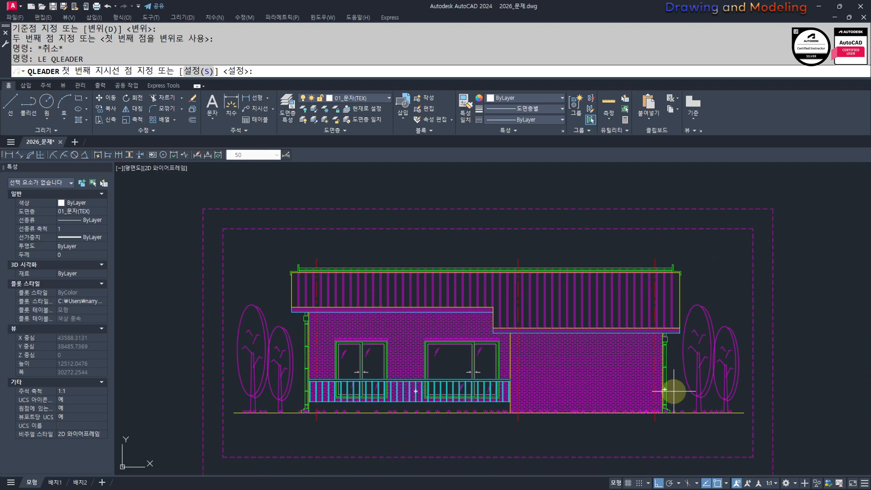
middle_click_drag(286, 309, 304, 330)
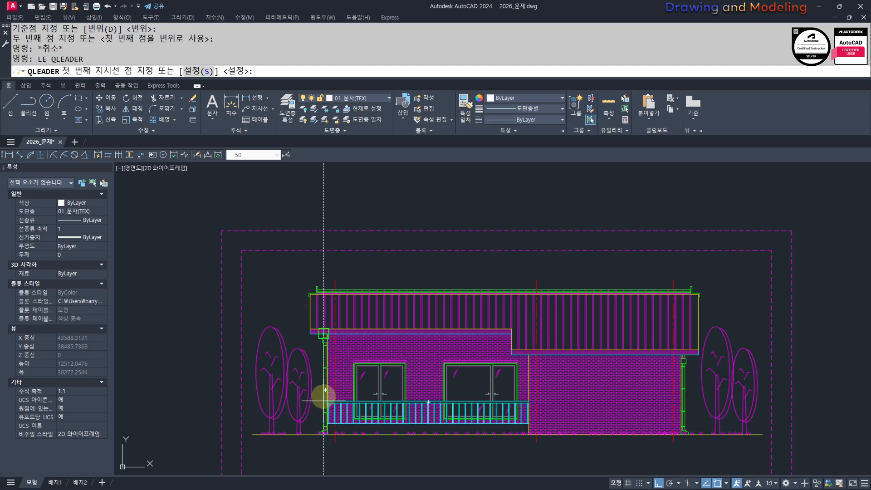
scroll(288, 294, "up", 8)
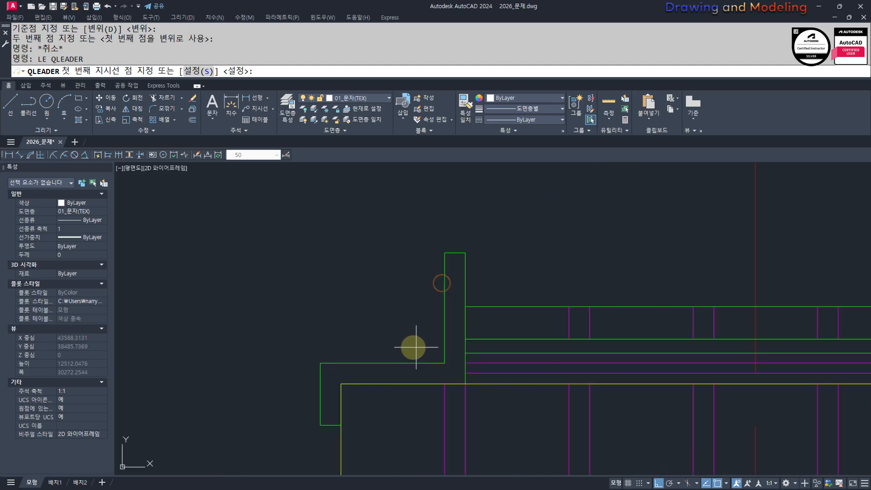
left_click(390, 363)
scroll(411, 407, "down", 5)
middle_click_drag(420, 243, 420, 405)
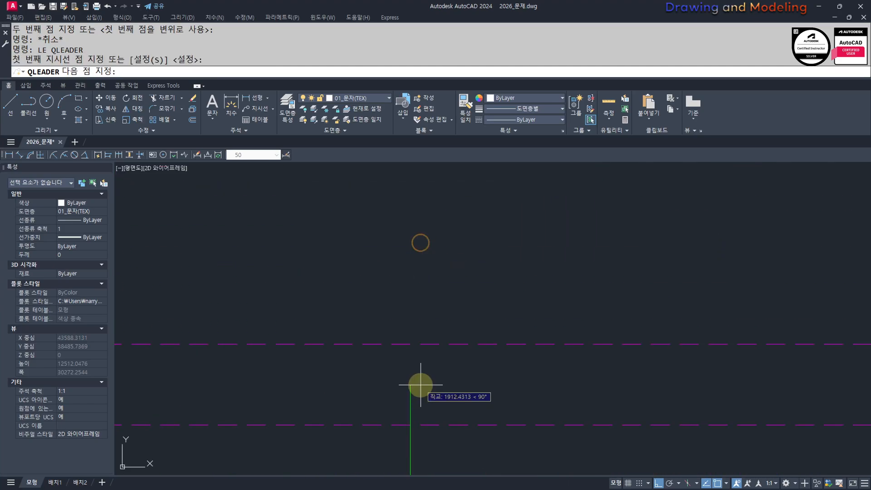
left_click(421, 342)
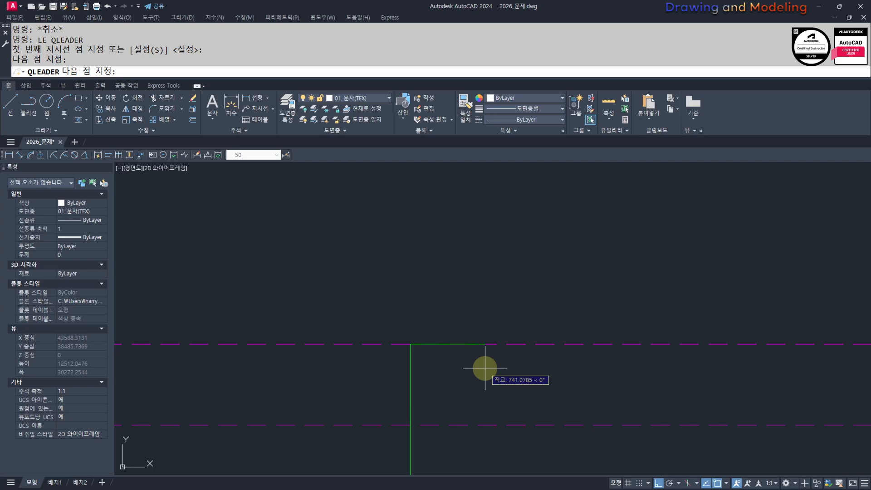
Step: Finish the left ridge-end leader with an 80 long horizontal landing and the note "망와"
key("Return")
key("Return")
key("Return")
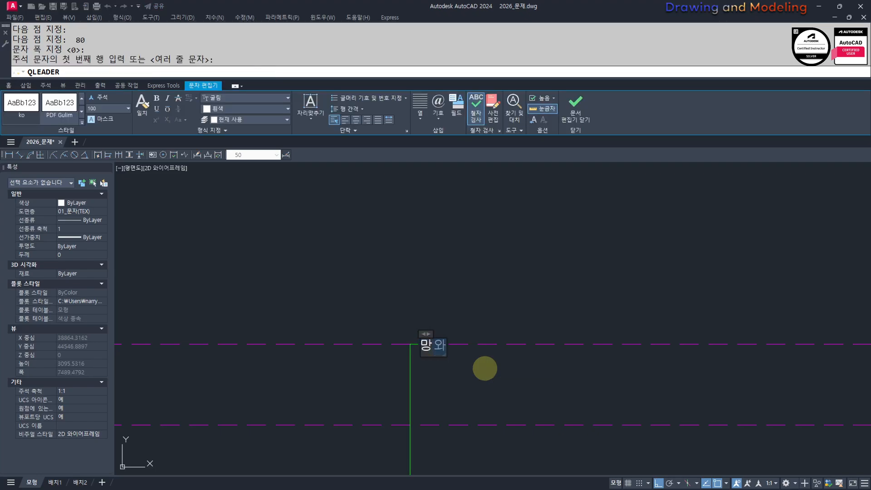
left_click(485, 368)
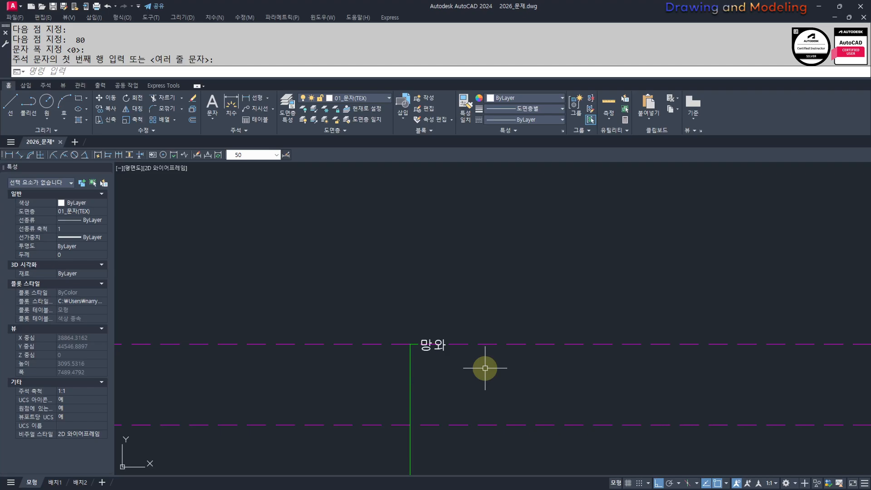
Step: Start a second leader in the roof tile area of the left part and run it vertically up to the inner dashed frame line
scroll(485, 368, "down", 3)
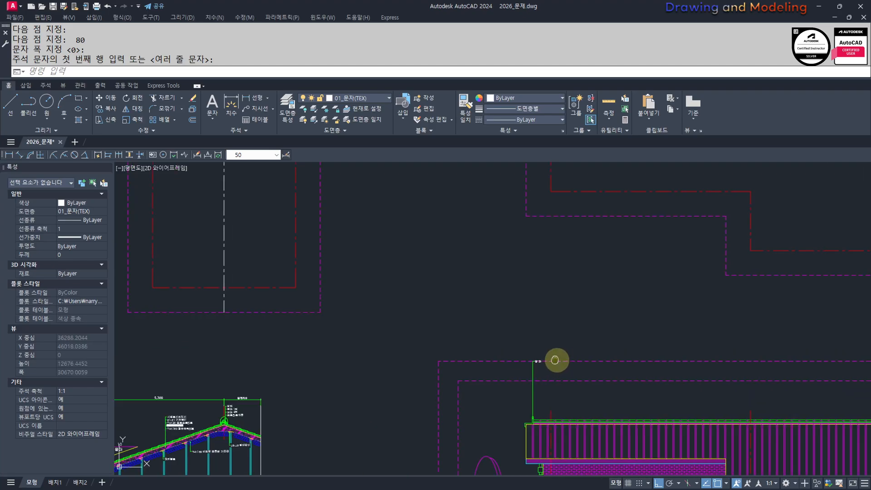
scroll(461, 359, "down", 4)
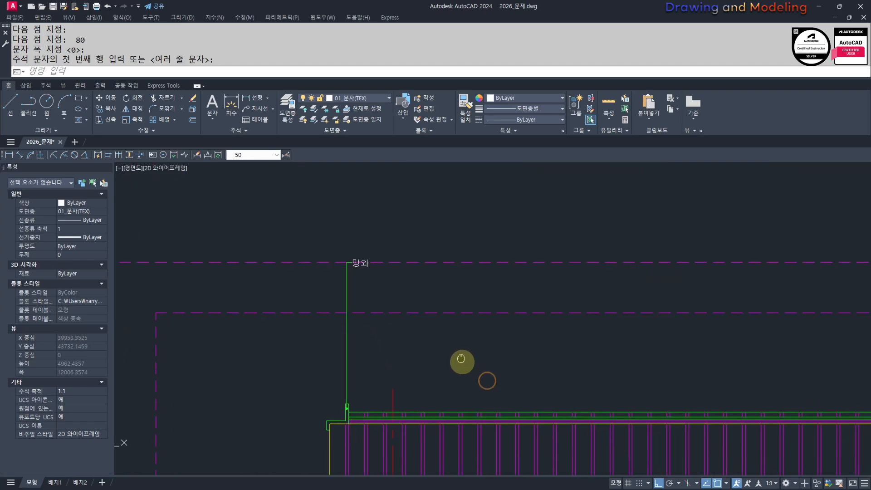
key("space")
scroll(434, 343, "up", 10)
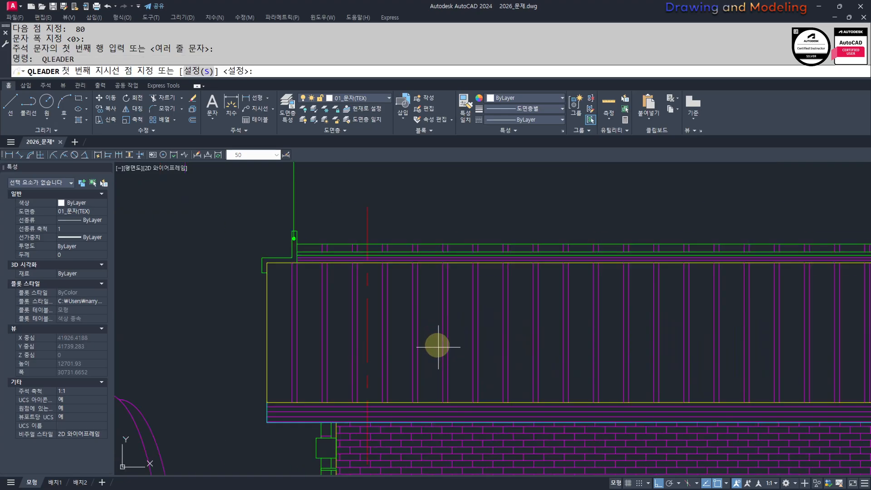
middle_click_drag(449, 353, 531, 478)
scroll(533, 421, "down", 4)
middle_click_drag(515, 360, 360, 332)
scroll(359, 333, "down", 4)
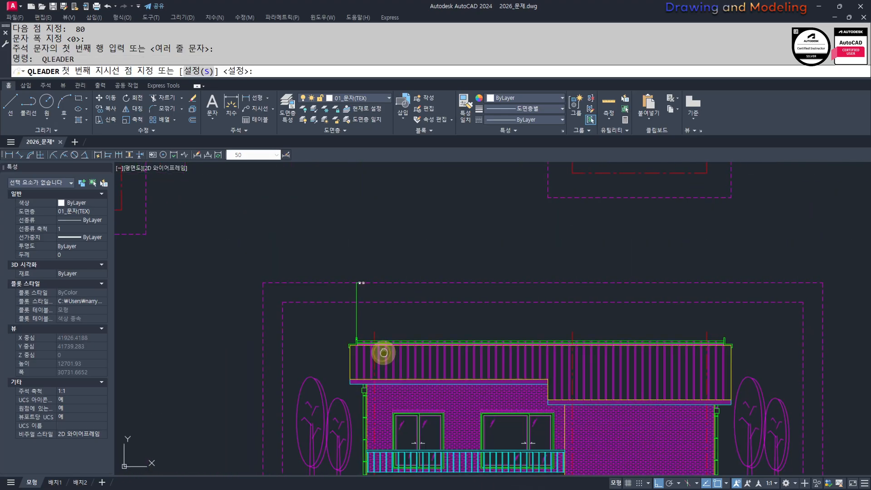
scroll(494, 399, "up", 4)
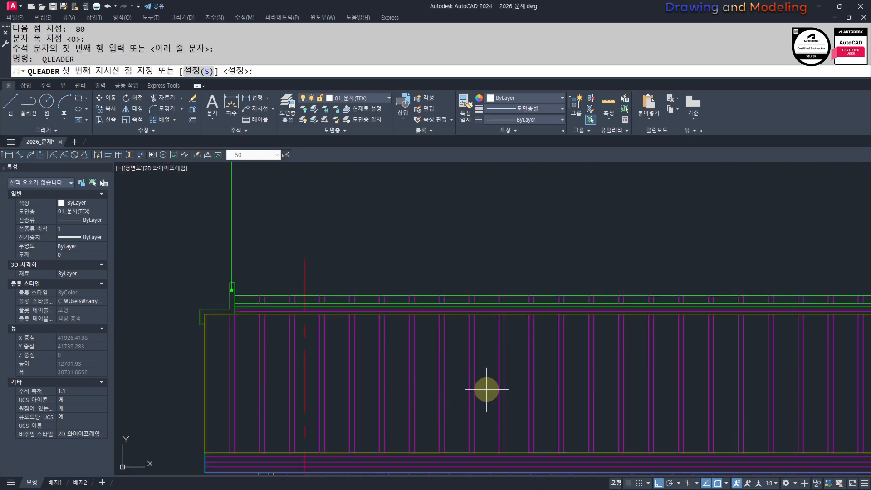
left_click(486, 389)
scroll(484, 311, "down", 3)
scroll(476, 321, "up", 2)
left_click(479, 316)
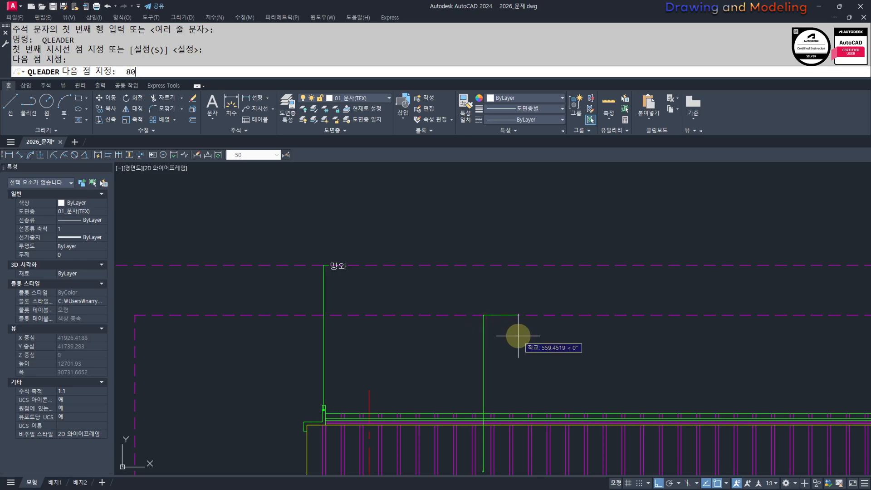
Step: Give the roof tile leader an 80 long horizontal landing and the note "시멘트기와잇기"
type("80")
key("Return")
key("Return")
key("Return")
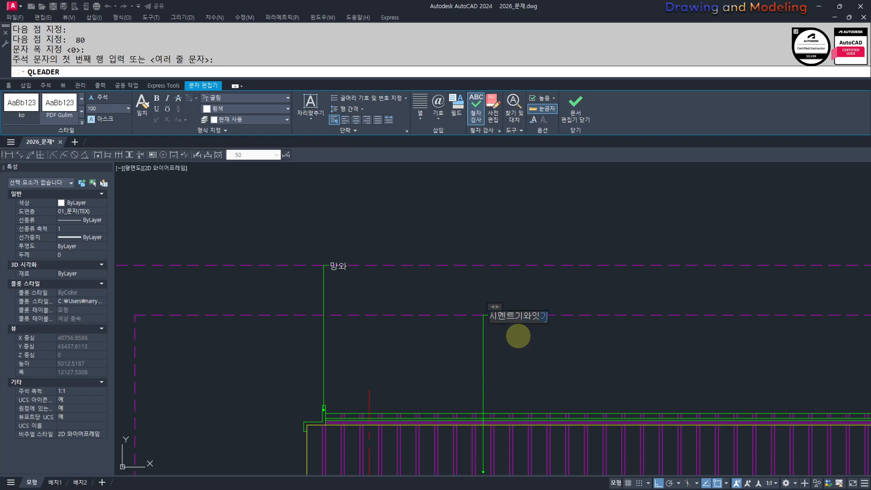
type("시멘트기와잇기")
left_click(518, 336)
Step: Start a leader on the lower ridge courses near the roof's middle and run it vertically up to the outer dashed frame line
scroll(518, 334, "down", 3)
scroll(453, 340, "up", 4)
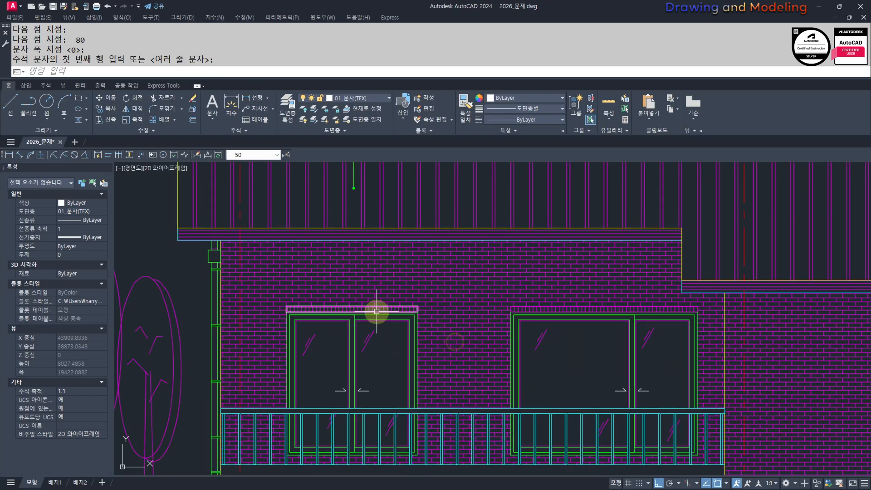
scroll(376, 311, "down", 3)
scroll(494, 300, "up", 5)
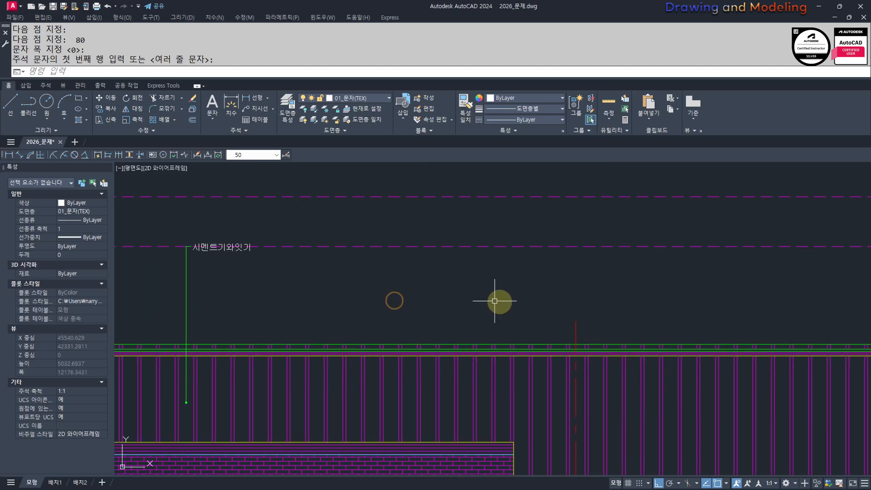
key("space")
scroll(556, 354, "down", 3)
scroll(450, 322, "up", 6)
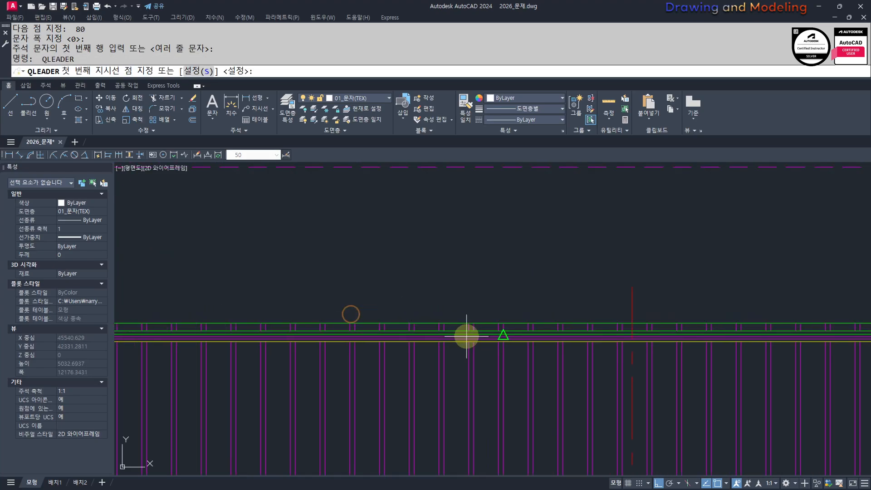
scroll(568, 345, "up", 8)
left_click(565, 327)
scroll(567, 329, "down", 5)
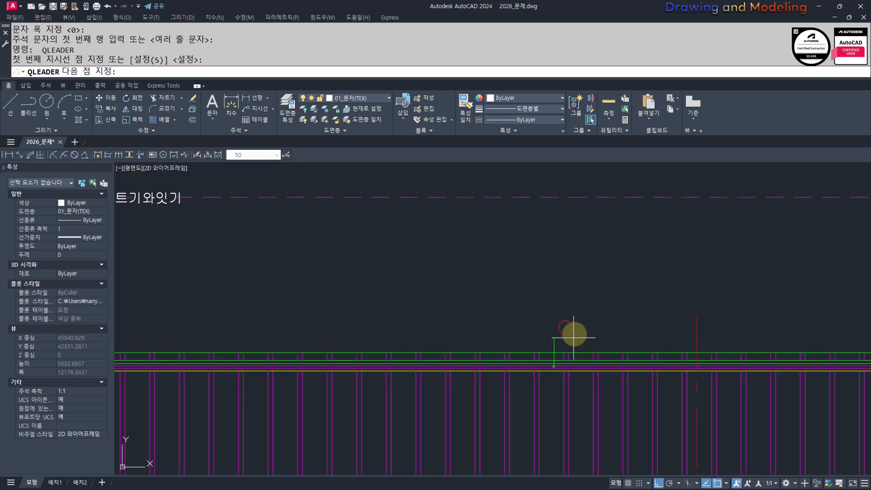
left_click(556, 220)
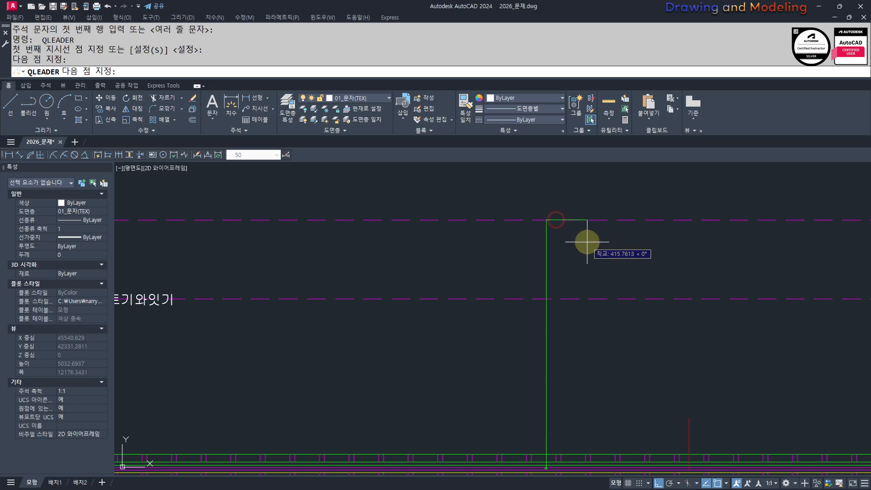
Step: Give the lower ridge course leader an 80 long horizontal landing and the note "여와 3켜"
type("80")
key("Return")
key("Return")
key("Return")
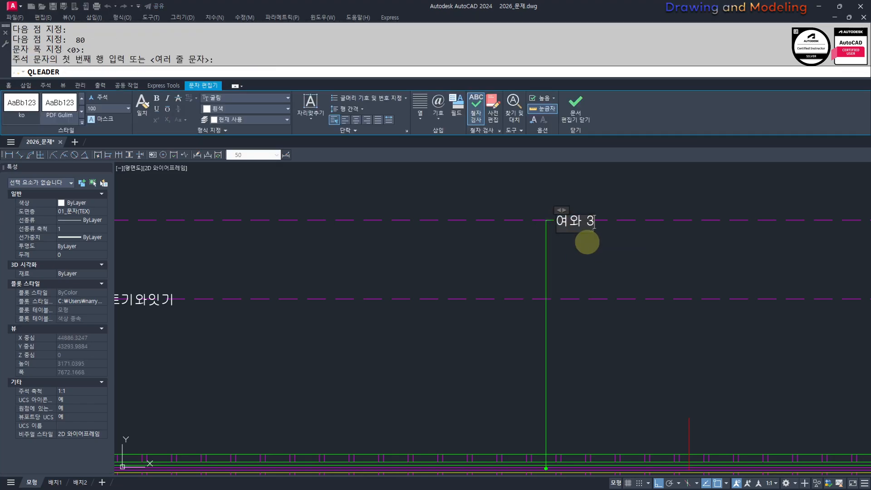
left_click(587, 242)
Step: Start a leader on the upper ridge course in the roof's right half and run it vertically up to the inner dashed frame line
scroll(635, 281, "down", 5)
scroll(583, 307, "up", 3)
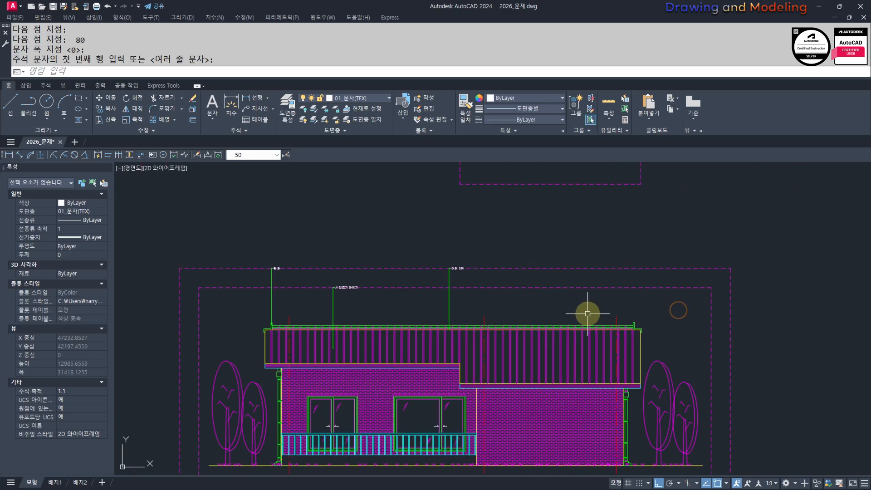
key("space")
scroll(540, 357, "up", 5)
left_click(547, 367)
scroll(542, 390, "down", 5)
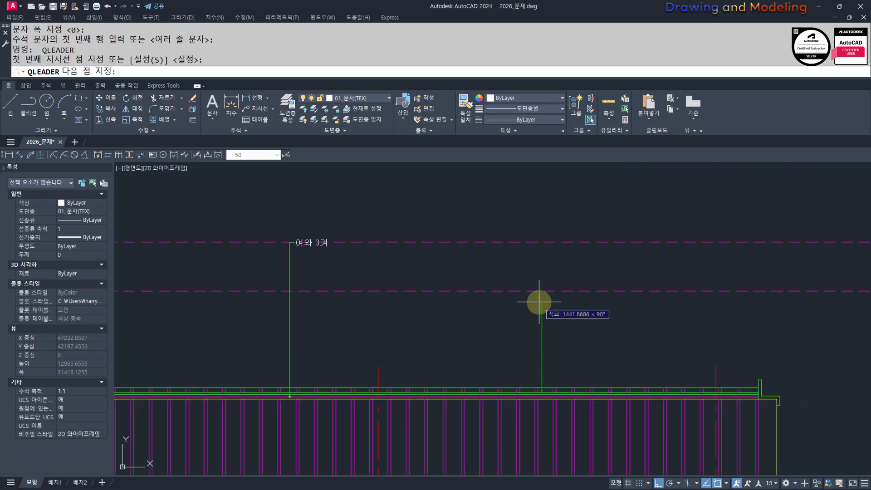
left_click(541, 291)
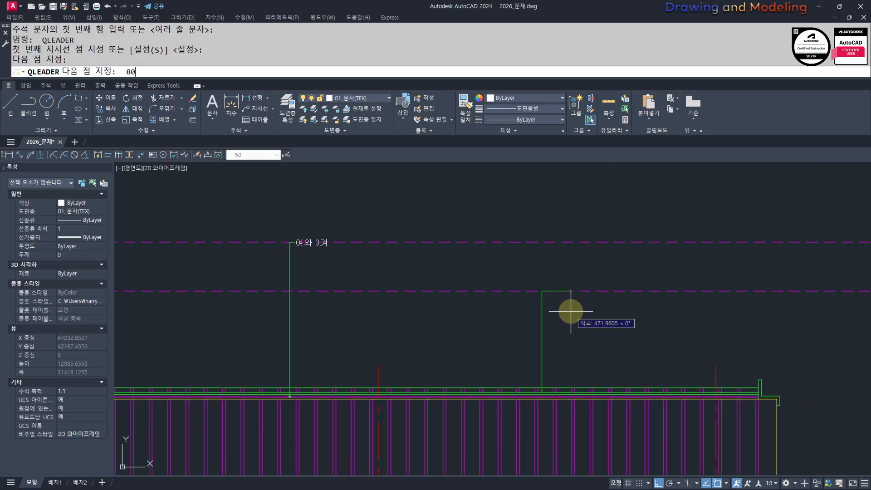
Step: Finish the upper ridge course leader with an 80 long horizontal landing and the note "부와 1켜"
key("Return")
key("Return")
key("Return")
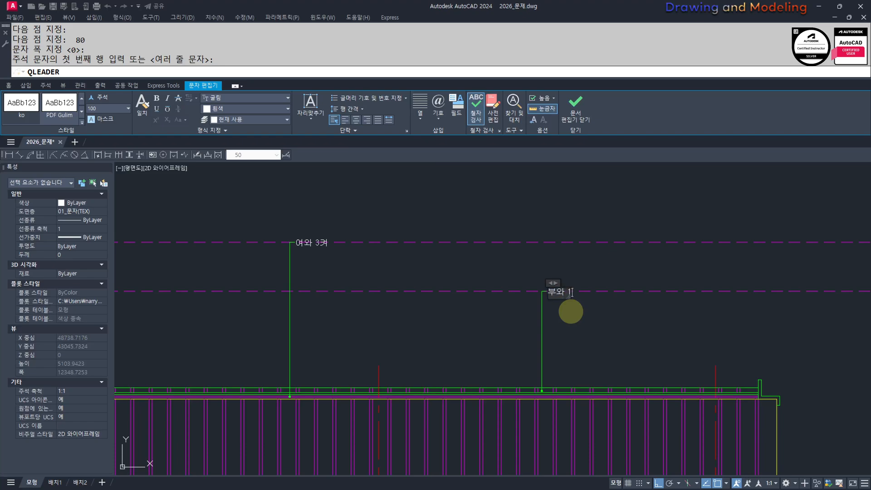
left_click(618, 354)
Step: Start a leader on the edge tile at the roof's right end and run it vertically up to the outer dashed frame line
scroll(619, 376, "up", 5)
key("space")
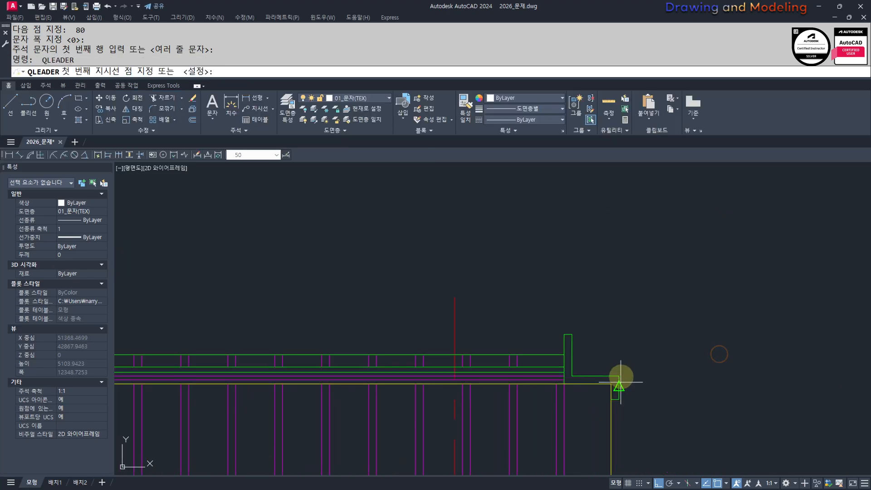
scroll(621, 402, "down", 4)
left_click(625, 389)
scroll(628, 350, "up", 4)
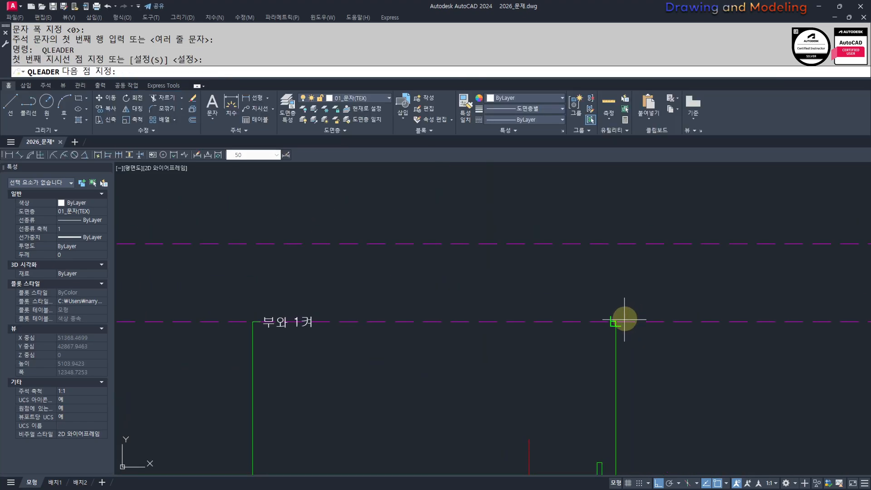
left_click(619, 240)
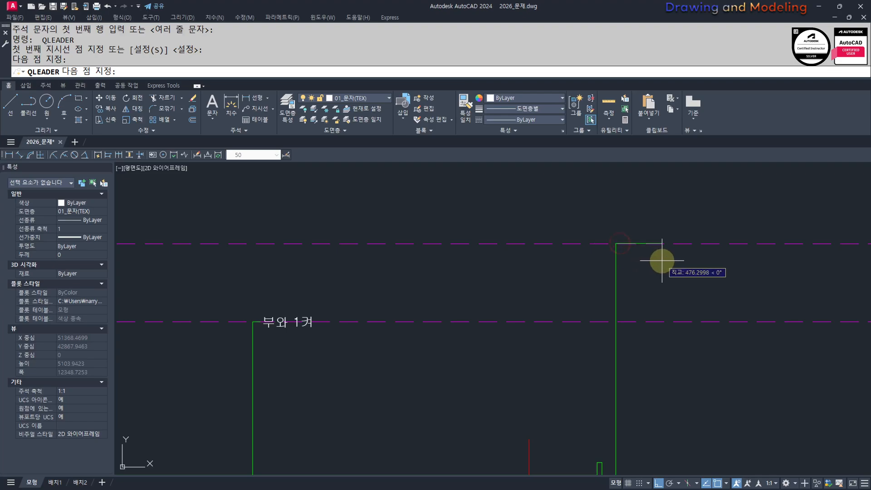
Step: Finish the right edge tile leader with an 80 long horizontal landing and the note "부막새"
key("Return")
key("Return")
key("Return")
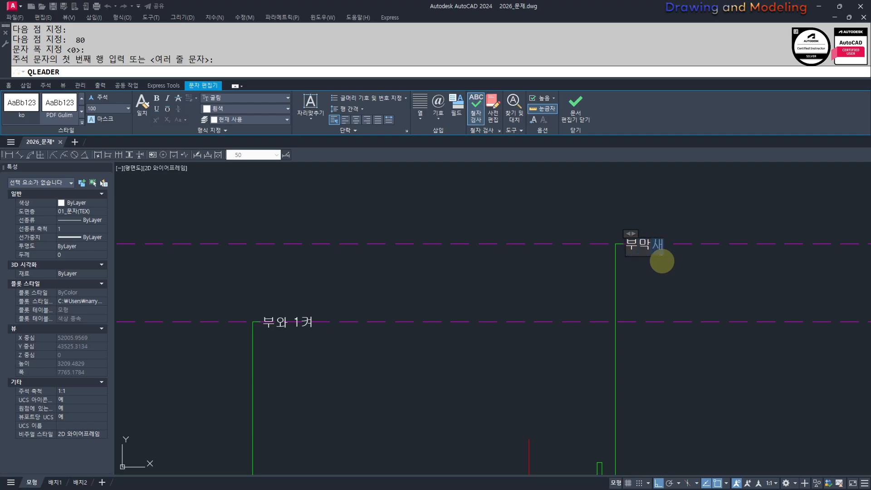
key("Escape")
key("Escape")
Step: Examine the roof leader notes across the front elevation and the windows, railing and ground line below them
scroll(501, 301, "down", 5)
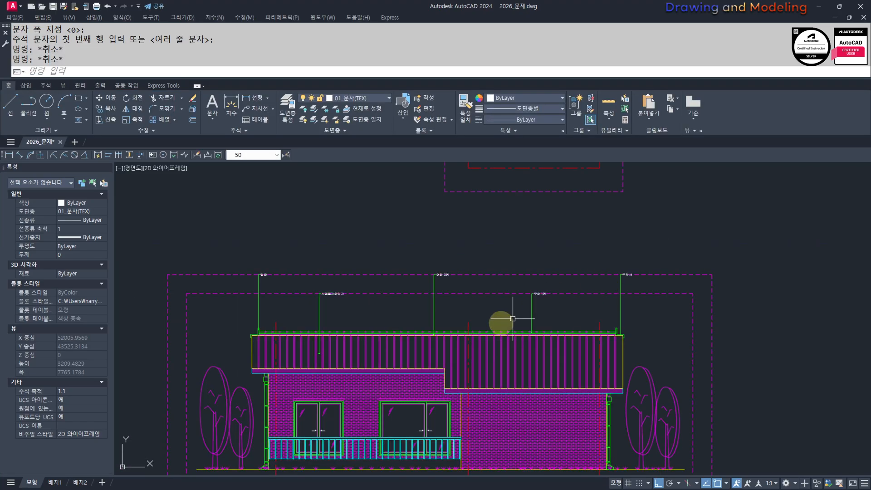
scroll(657, 272, "up", 5)
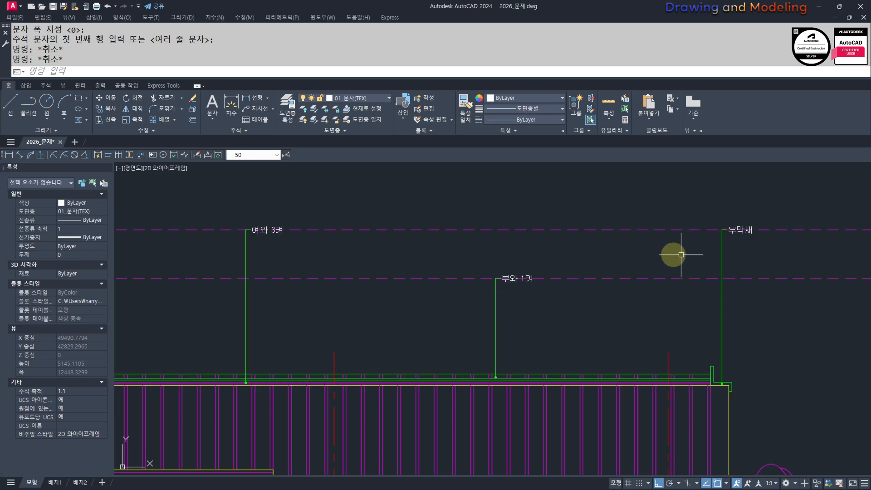
scroll(721, 267, "down", 4)
scroll(379, 302, "up", 3)
scroll(455, 276, "down", 2)
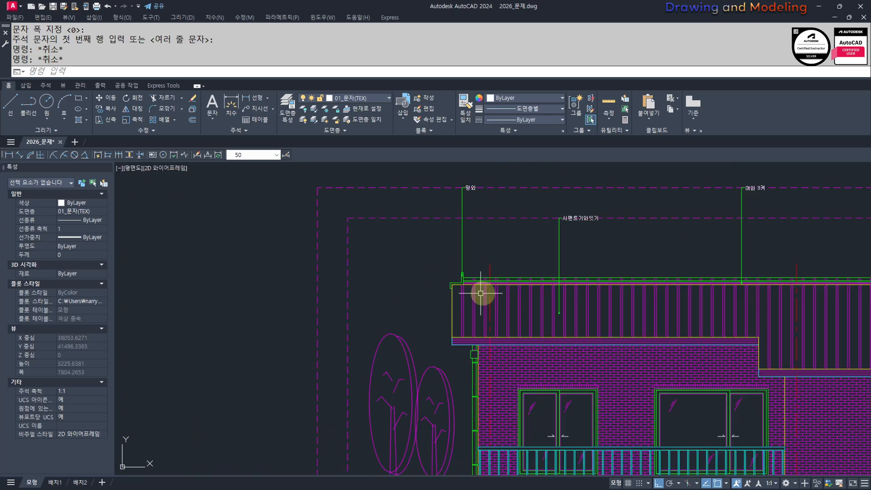
mouse_move(616, 278)
middle_mouse_down()
mouse_move(538, 293)
mouse_move(447, 285)
mouse_move(429, 269)
middle_mouse_up()
scroll(618, 307, "down", 1)
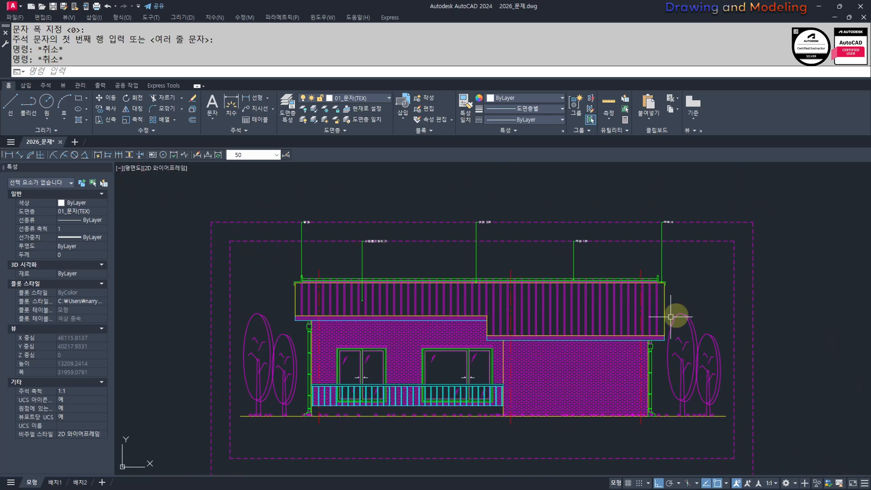
middle_click_drag(451, 374, 489, 372)
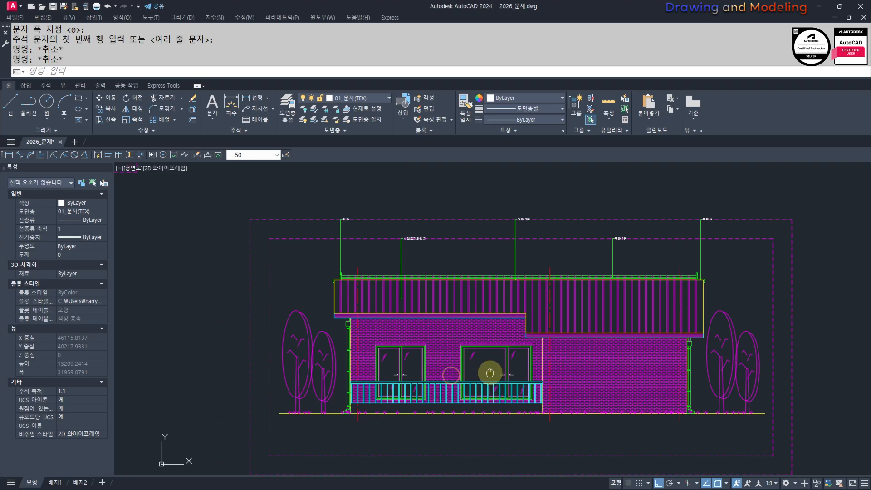
middle_click_drag(399, 393, 469, 338)
scroll(427, 377, "up", 2)
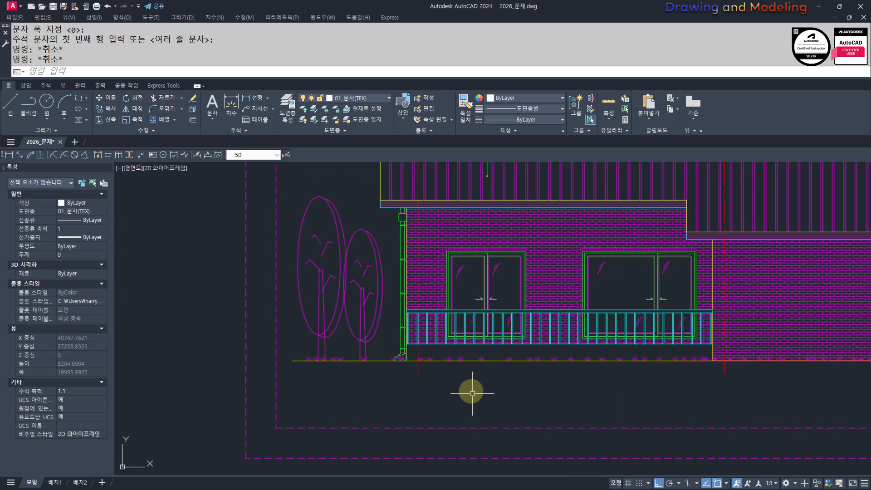
Step: Examine the front elevation's walls and the section drawing's material notes before annotating the lower part of the elevation
scroll(450, 366, "up", 4)
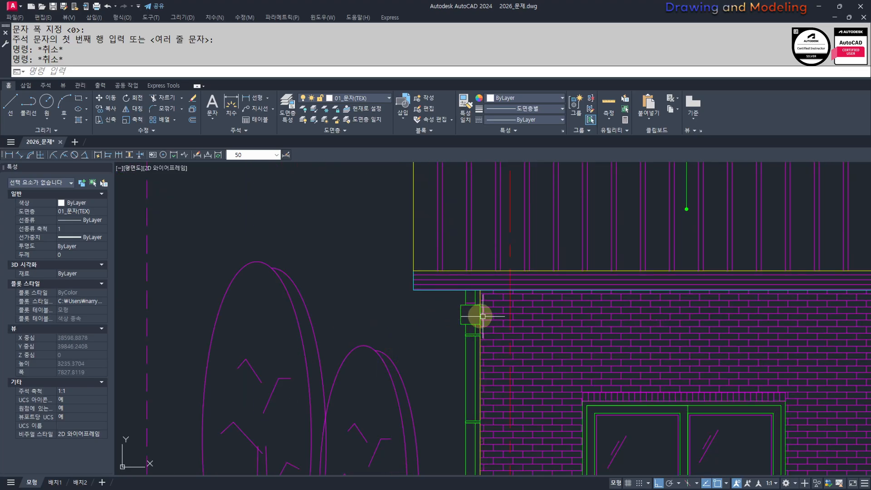
scroll(490, 315, "down", 4)
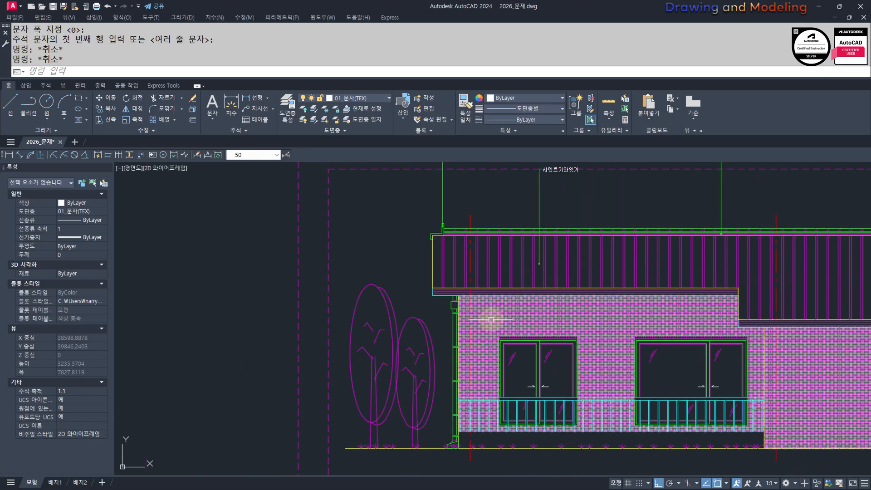
mouse_move(566, 321)
middle_mouse_down()
mouse_move(530, 296)
mouse_move(443, 292)
middle_mouse_up()
scroll(445, 293, "down", 4)
middle_click_drag(400, 325, 769, 332)
scroll(514, 303, "up", 4)
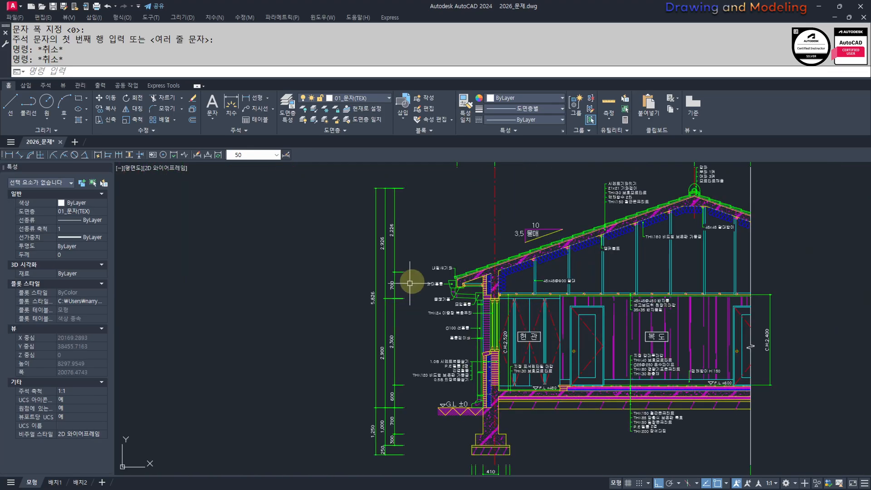
scroll(551, 319, "down", 2)
middle_click_drag(717, 338, 348, 332)
scroll(707, 324, "up", 2)
middle_click_drag(741, 320, 576, 298)
middle_click_drag(447, 310, 486, 277)
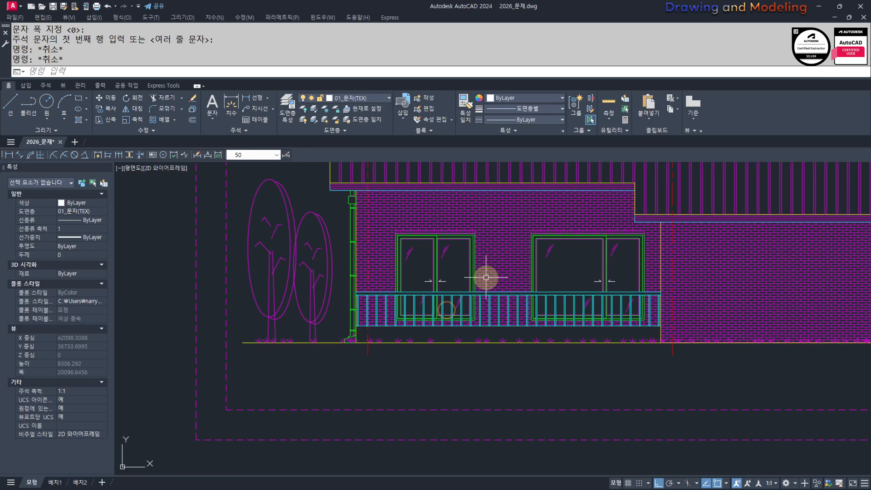
key("Return")
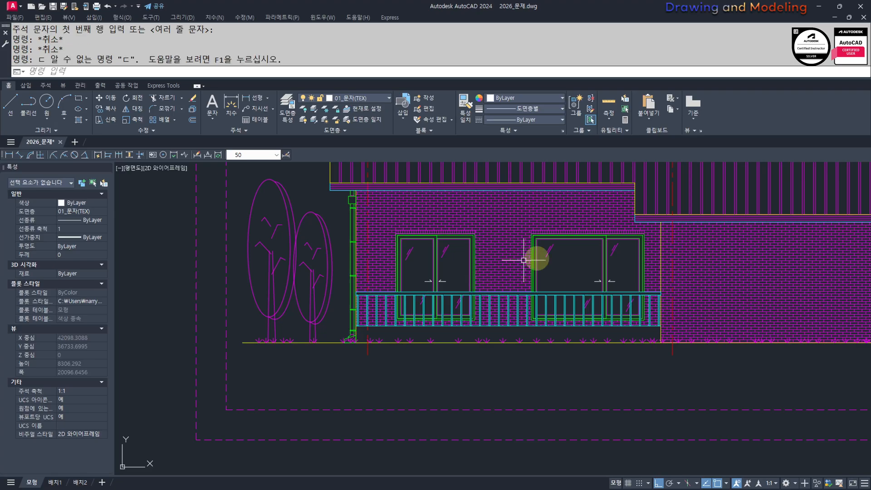
scroll(531, 254, "up", 12)
left_click(561, 258)
key("Escape")
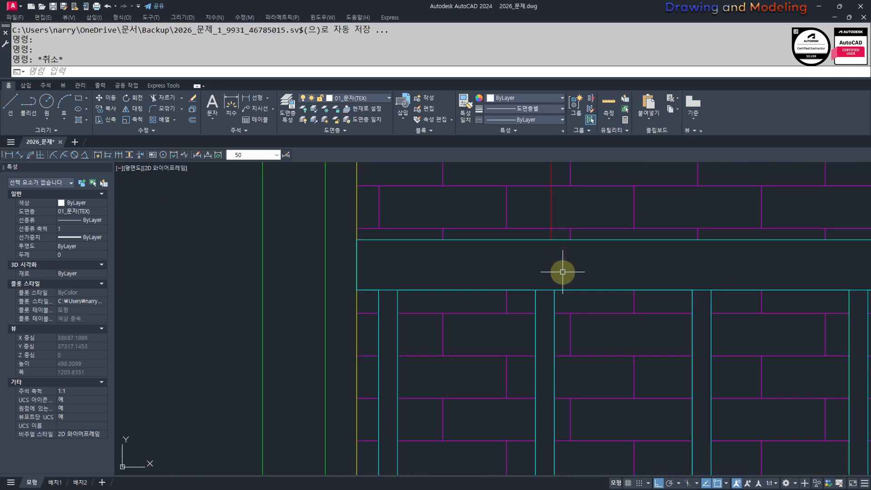
type("ㅣㄷ")
key("Return")
scroll(465, 274, "down", 8)
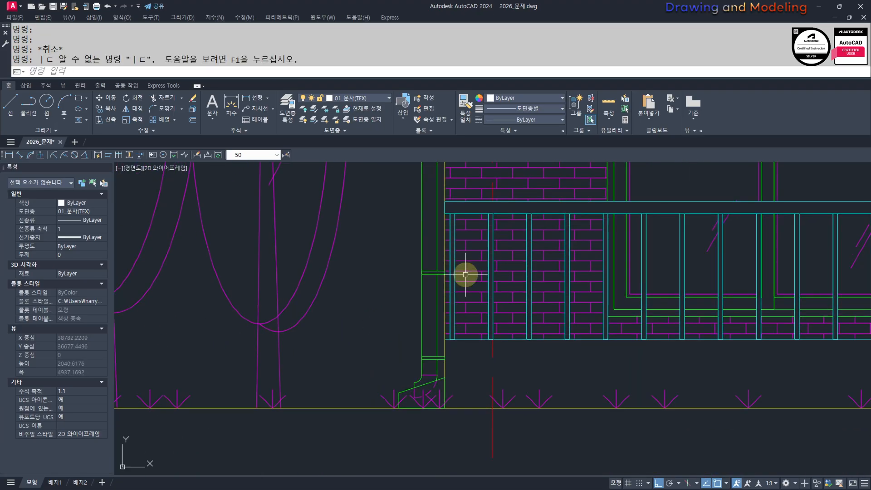
key("Escape")
key("Escape")
type("le")
key("Return")
key("Escape")
key("Escape")
Step: Move the three grass symbols overlapping the left downspout's splash block leftward along the ground line, clear of the block
scroll(378, 405, "up", 3)
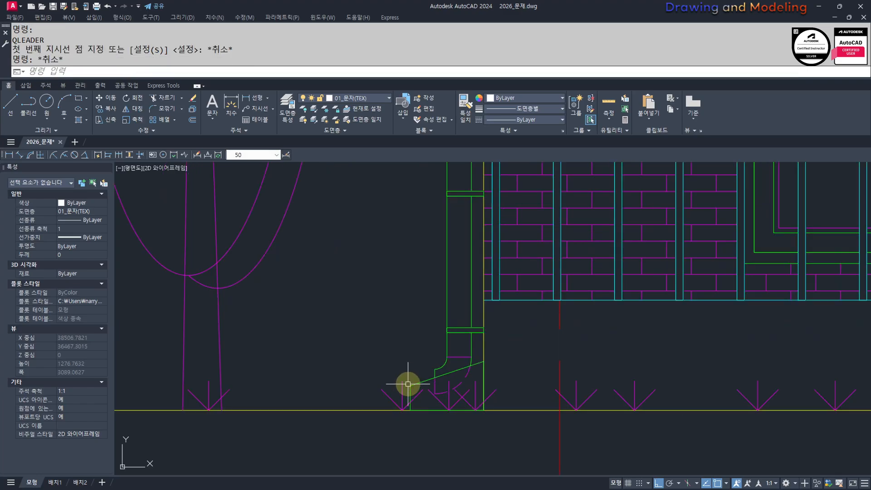
left_click(407, 384)
left_click(480, 398)
left_click(472, 401)
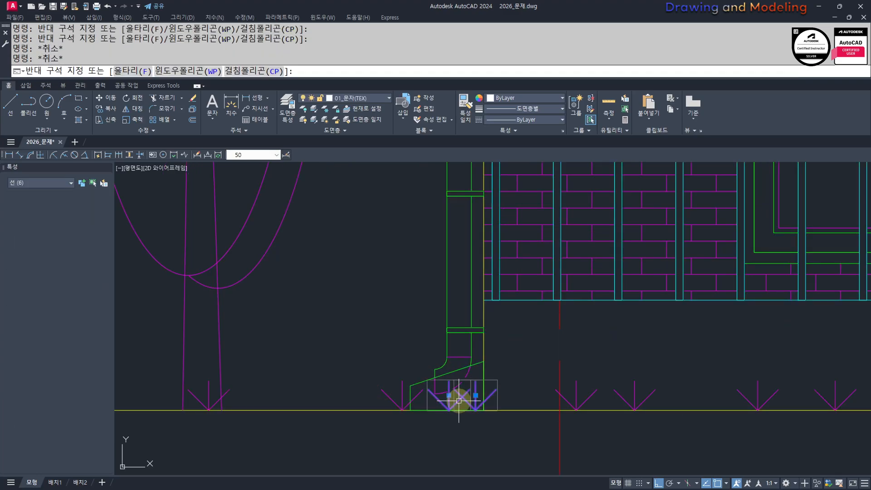
left_click(375, 398)
scroll(457, 408, "down", 2)
type("m")
key("Return")
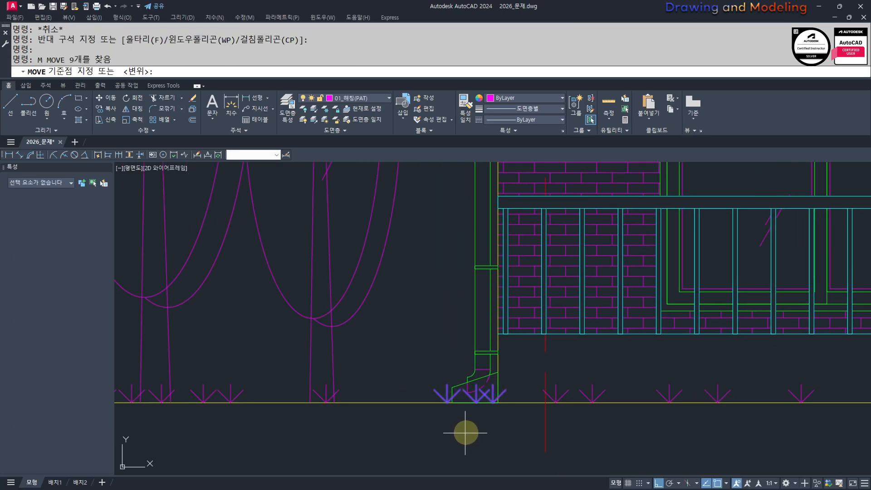
left_click(465, 432)
left_click(390, 432)
key("Escape")
key("Escape")
Step: Start a leader on the splash block under the left downspout and run it vertically down to the outer dashed frame line
type("L")
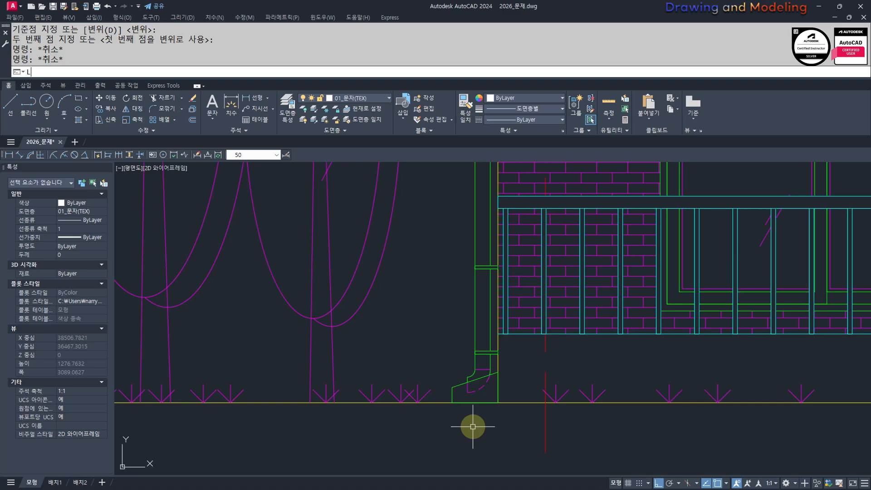
type("E")
key("Return")
scroll(500, 407, "up", 2)
left_click(443, 379)
scroll(436, 432, "down", 3)
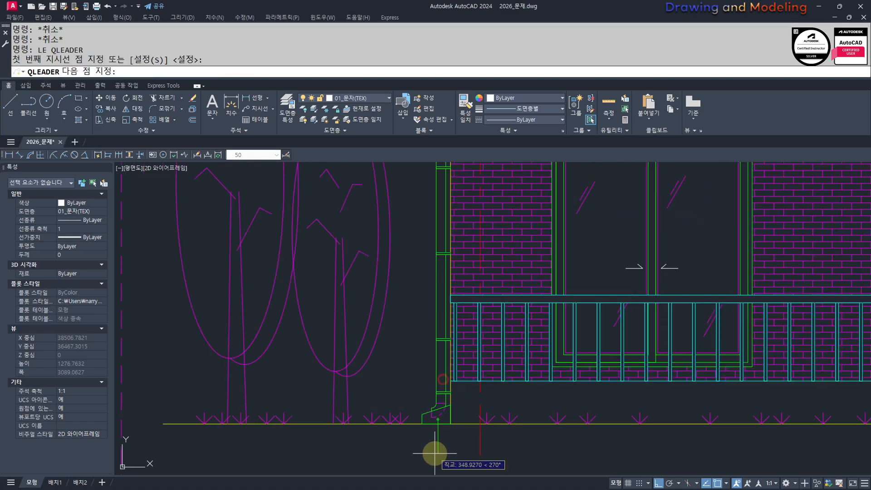
scroll(477, 347, "down", 3)
scroll(499, 413, "up", 3)
left_click(505, 414)
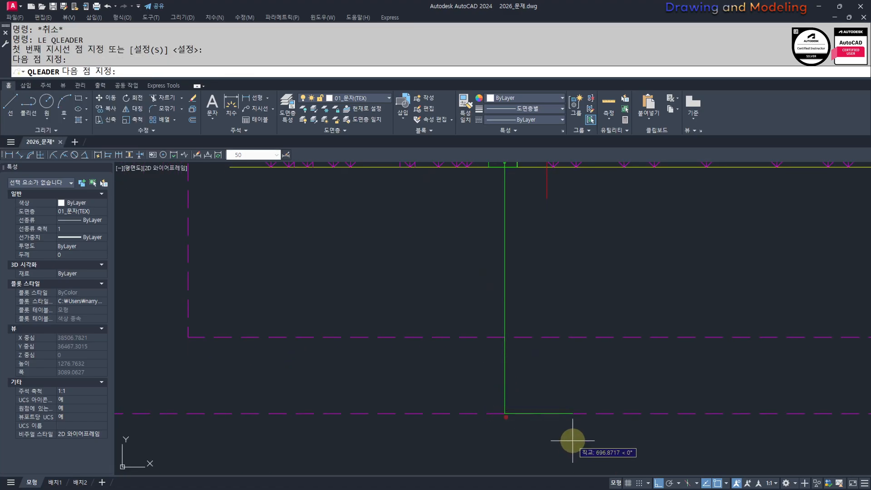
Step: Finish the splash block leader with an 80 long horizontal landing and the note "낙수받이"
type("80")
key("Return")
key("Return")
key("Return")
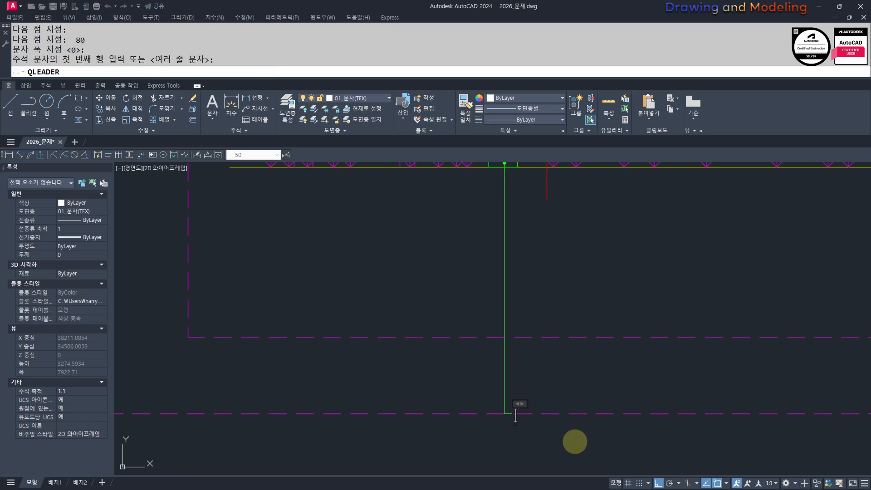
type("SKR")
type("낙수받")
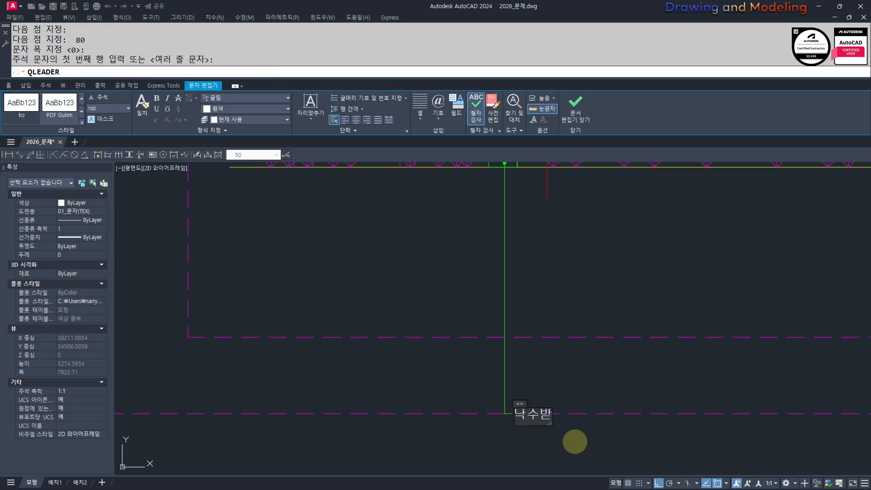
type("이")
left_click(574, 441)
Step: Start a leader on the balcony railing's top rail near the left window and run it vertically down to the inner dashed frame line
scroll(618, 379, "down", 3)
middle_click_drag(648, 374, 616, 394)
scroll(541, 393, "up", 3)
mouse_move(540, 394)
middle_mouse_down()
mouse_move(505, 391)
mouse_move(512, 395)
middle_mouse_up()
middle_click_drag(507, 291, 495, 406)
middle_click_drag(550, 345, 556, 367)
middle_click_drag(633, 344, 589, 388)
key("Return")
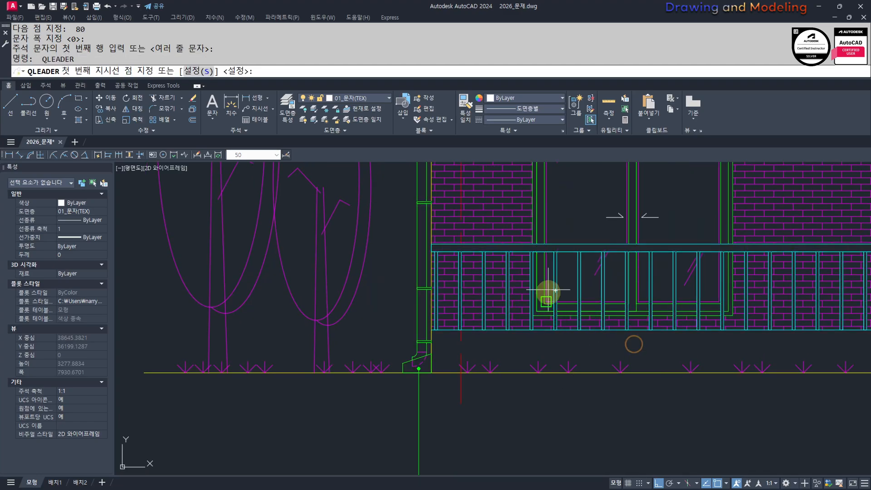
scroll(567, 248, "down", 2)
middle_click_drag(560, 249, 570, 299)
scroll(566, 299, "up", 7)
left_click(511, 272)
scroll(536, 317, "down", 5)
middle_click_drag(562, 442, 558, 313)
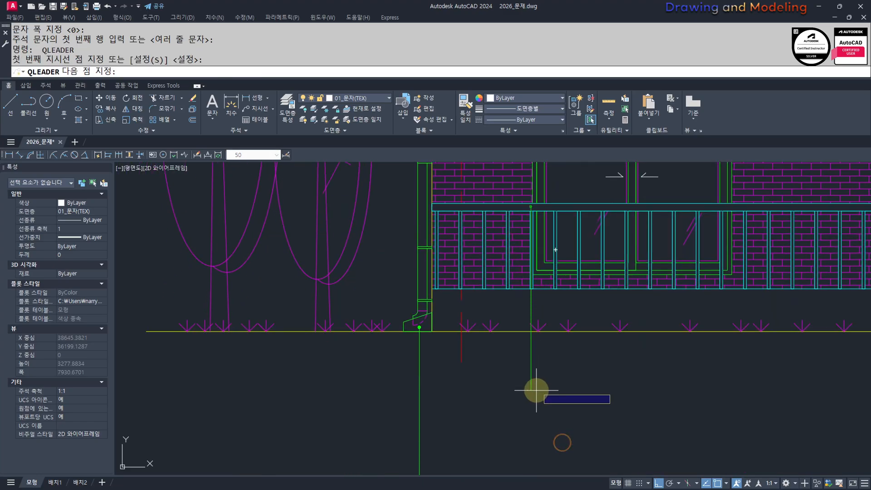
middle_click_drag(536, 390, 553, 299)
left_click(555, 409)
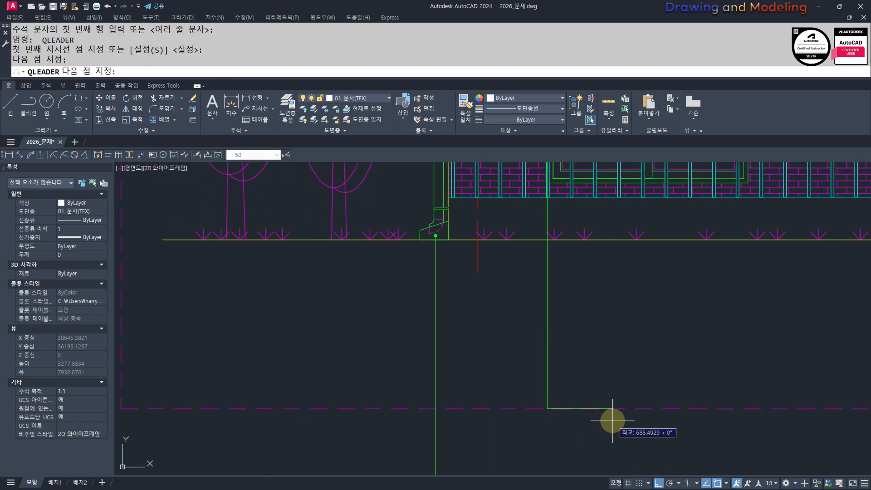
Step: Finish the railing leader with an 80 long horizontal landing and the note "Ss 난간 H:900"
key("Return")
key("Return")
key("Return")
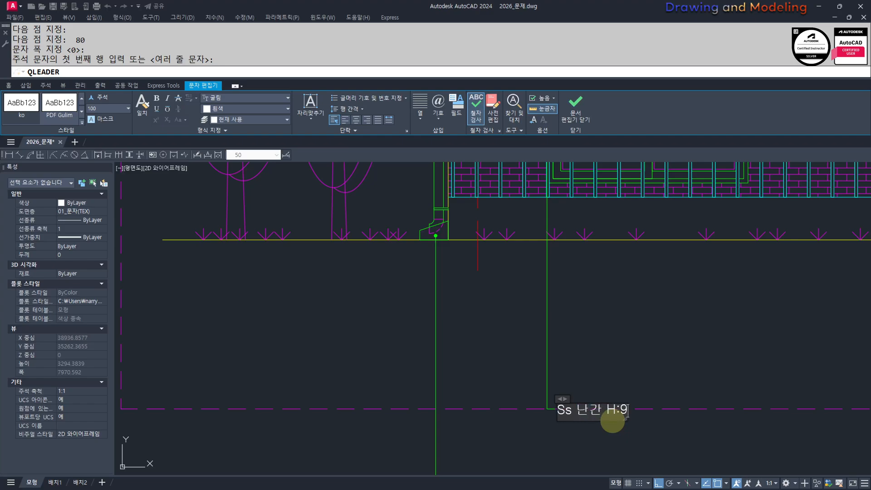
key("ctrl+Return")
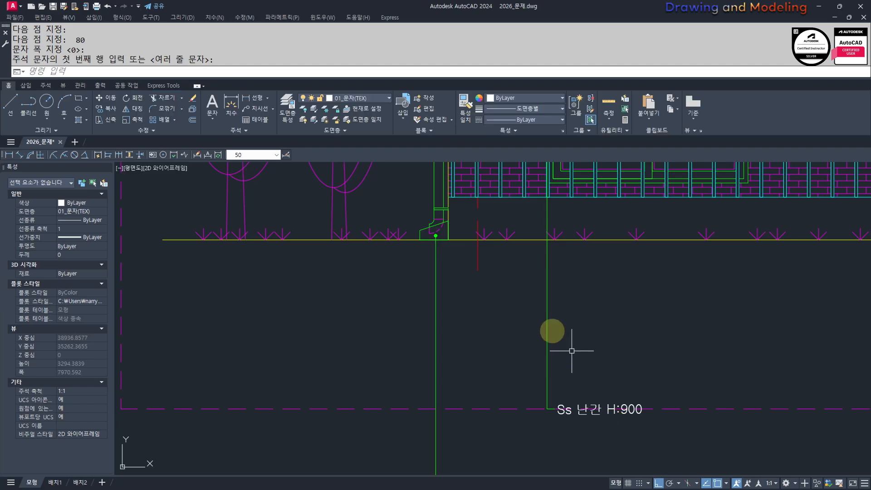
Step: Start a leader on the glass of the wider right window and run it vertically down to the outer dashed frame line
scroll(587, 348, "down", 3)
middle_click_drag(587, 348, 441, 374)
key("space")
scroll(486, 346, "up", 2)
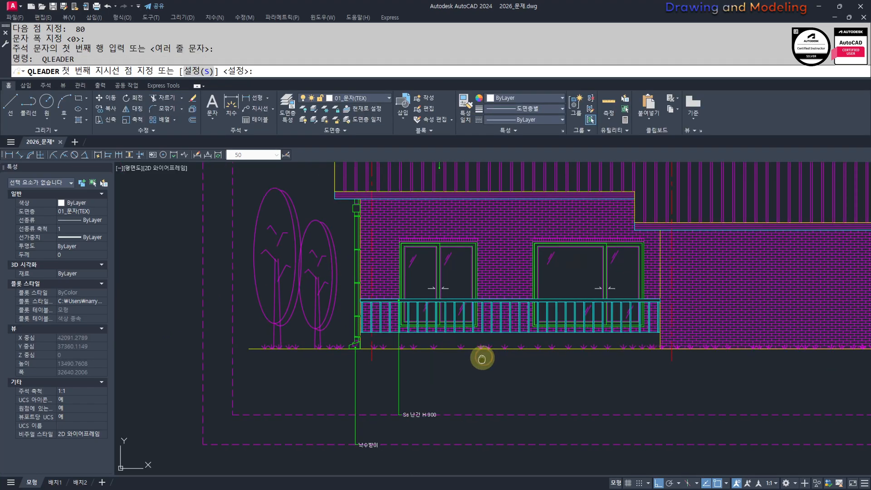
scroll(369, 346, "up", 1)
scroll(579, 356, "up", 1)
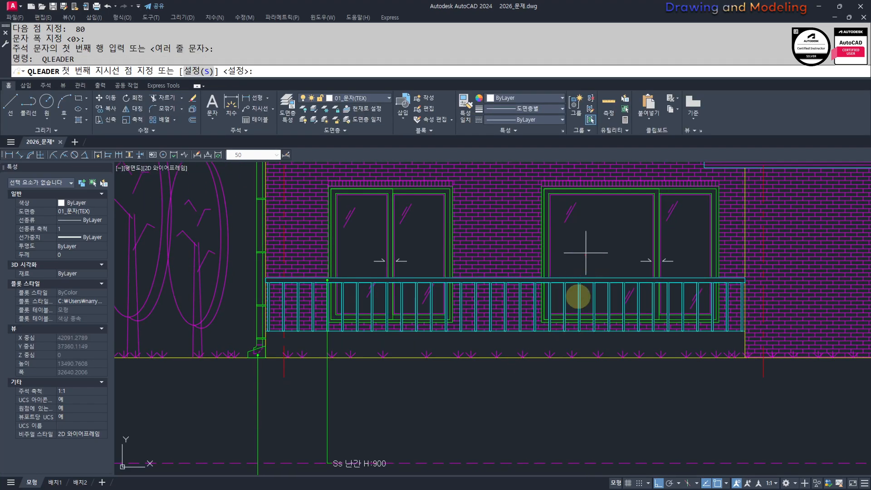
left_click(585, 253)
middle_click_drag(573, 377, 581, 283)
left_click(596, 417)
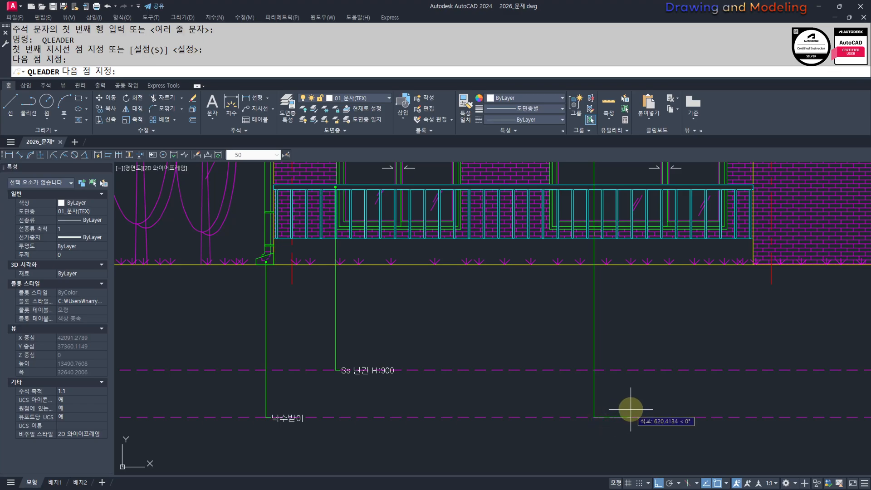
Step: Finish the window glass leader with an 80 long horizontal landing and the note "THK24 이중창 복층유리"
key("Return")
key("Return")
key("Return")
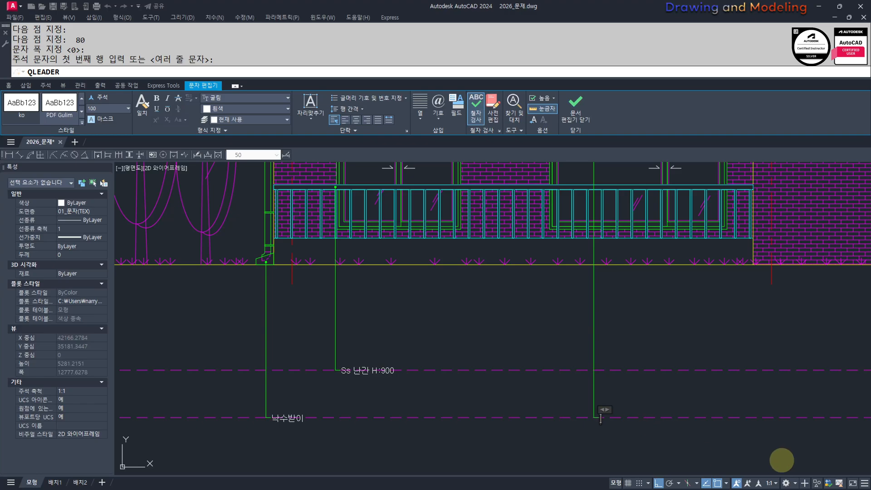
scroll(671, 447, "up", 4)
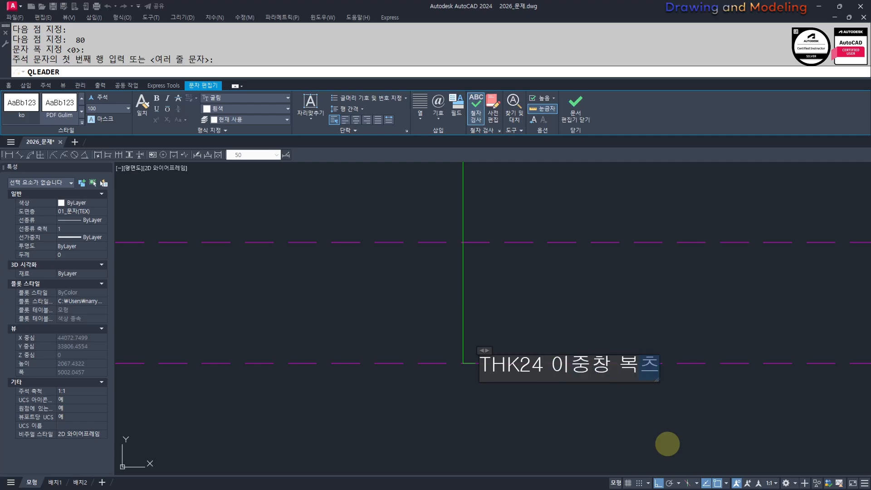
left_click(667, 444)
scroll(670, 383, "down", 6)
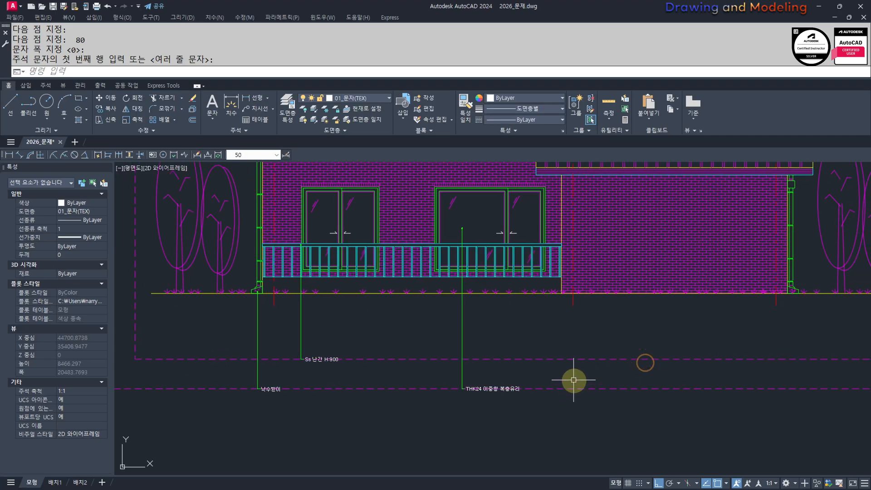
scroll(435, 417, "up", 4)
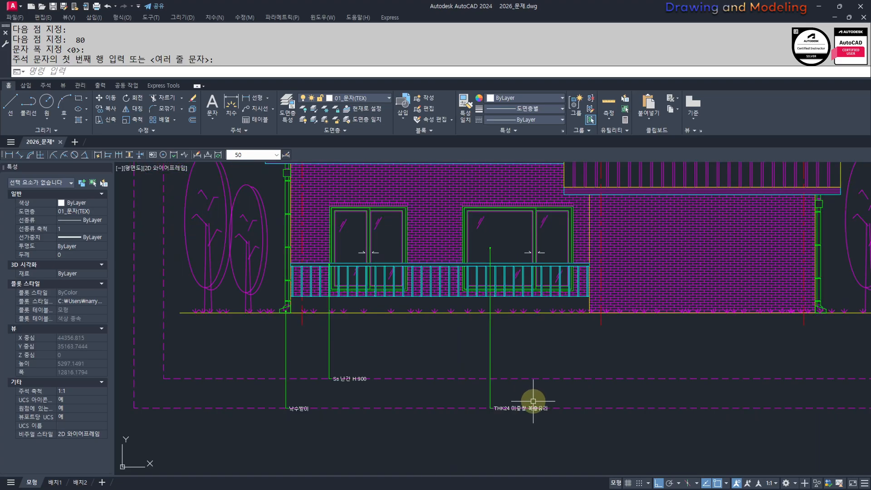
scroll(508, 405, "down", 5)
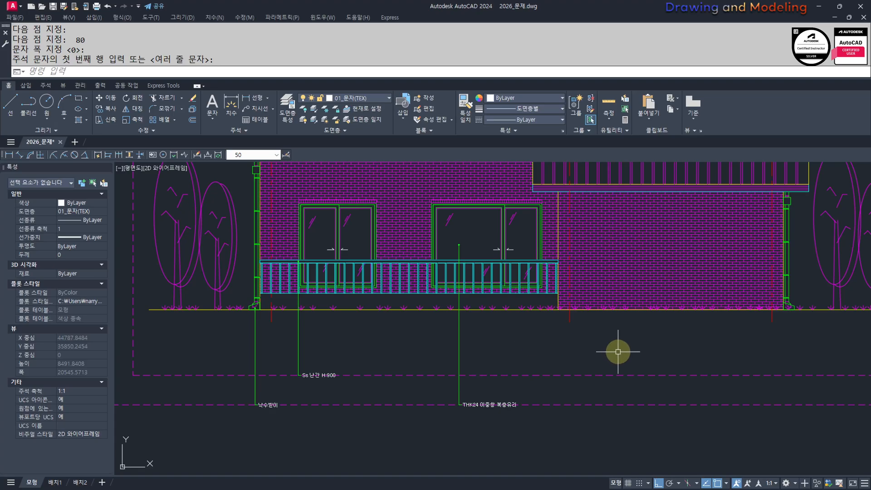
scroll(617, 352, "up", 2)
scroll(474, 363, "down", 4)
scroll(577, 317, "up", 2)
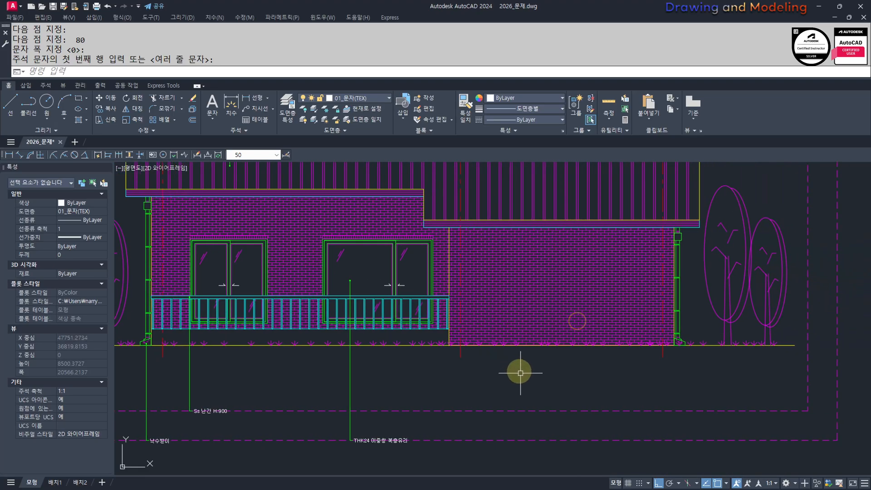
type("qleader")
key("Return")
left_click(509, 288)
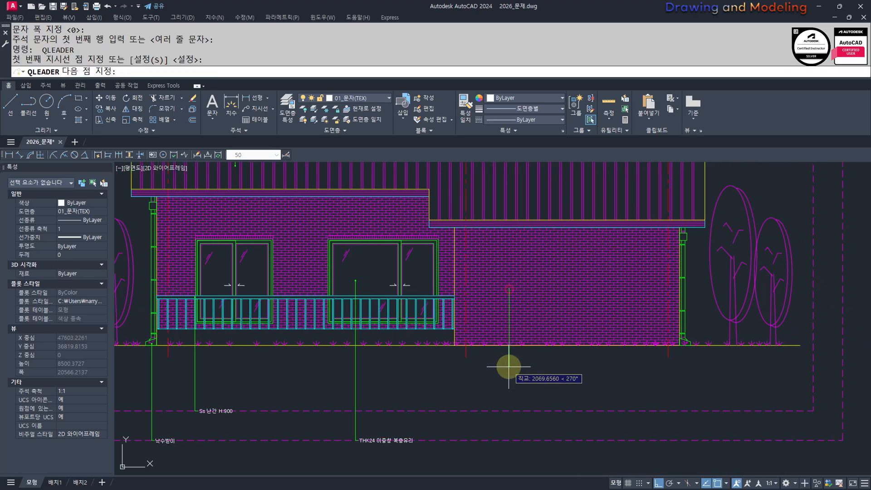
key("Escape")
key("Escape")
Step: Add a leader from the right brick wall down to the inner dashed frame line with an 80 long landing and the note "0.5B 치장벽돌쌓기"
key("Return")
left_click(518, 290)
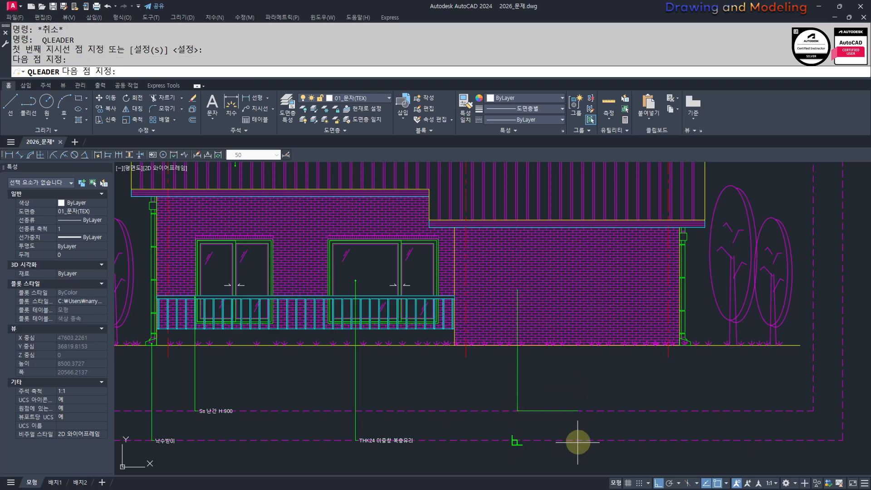
key("Return")
key("Return")
key("Return")
key("Return")
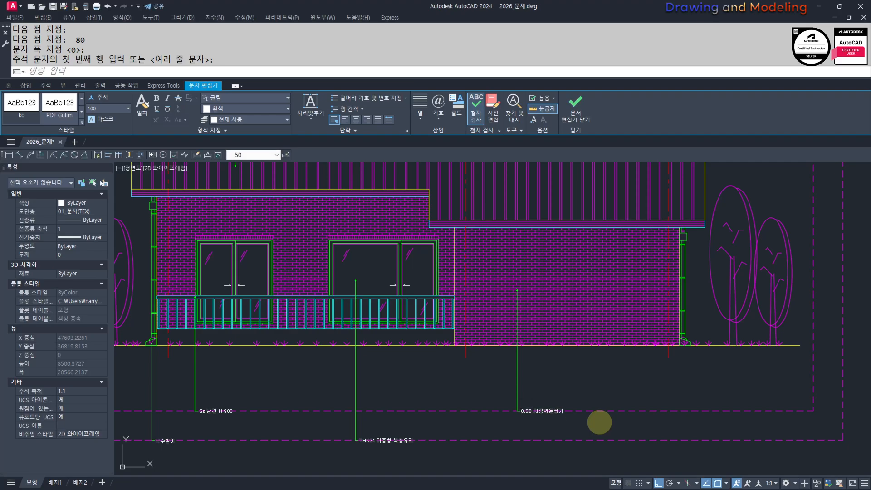
Step: Start a leader on the downspout at the right end of the brick wall and run it vertically down to the outer dashed frame line
key("space")
middle_click_drag(696, 372, 599, 349)
scroll(585, 283, "up", 6)
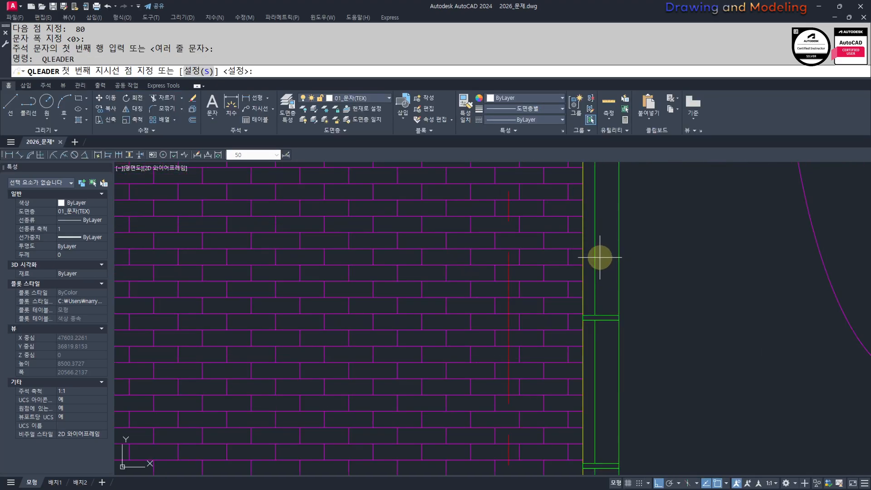
left_click(605, 258)
scroll(605, 258, "down", 5)
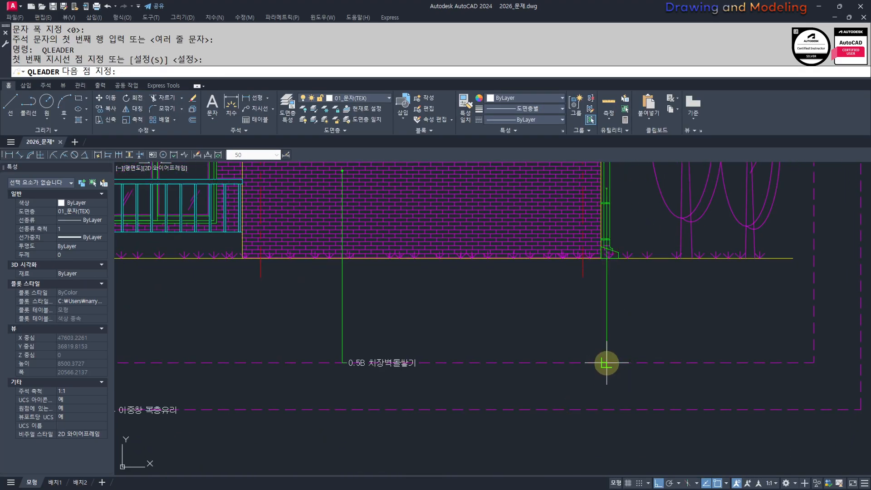
left_click(606, 409)
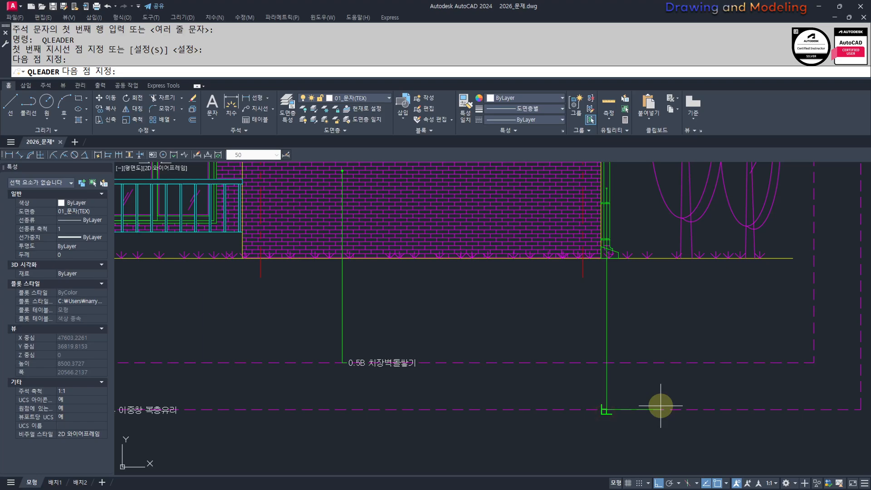
Step: Finish the downspout leader with an 80 long horizontal landing and the note "Ø100 선홈통"
type("80")
key("Return")
key("Return")
key("Return")
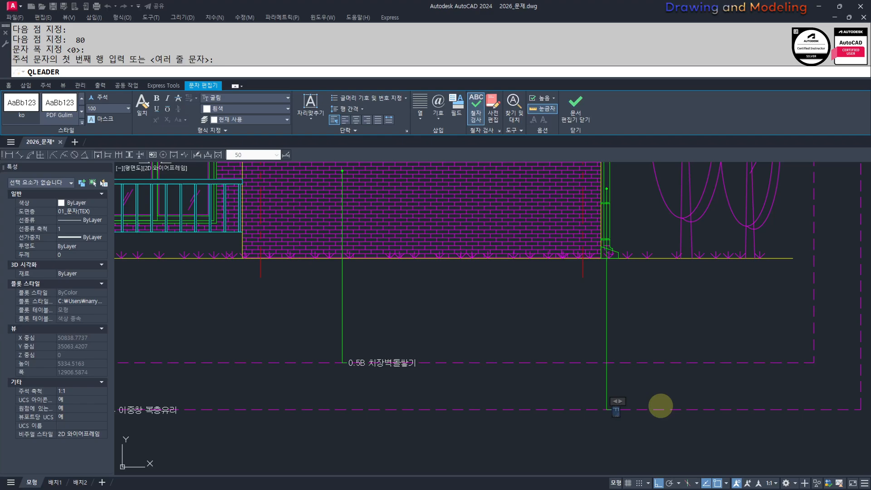
key("Hangul_Hanja")
key("7")
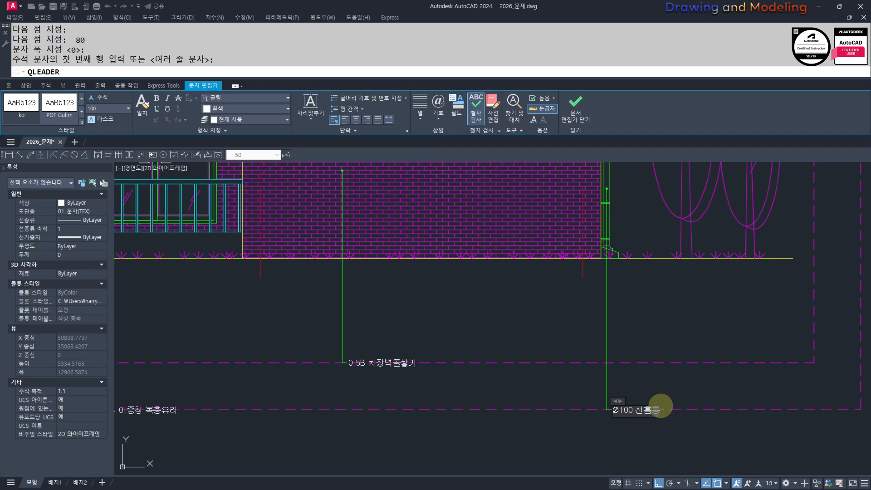
key("Escape")
key("Escape")
key("Escape")
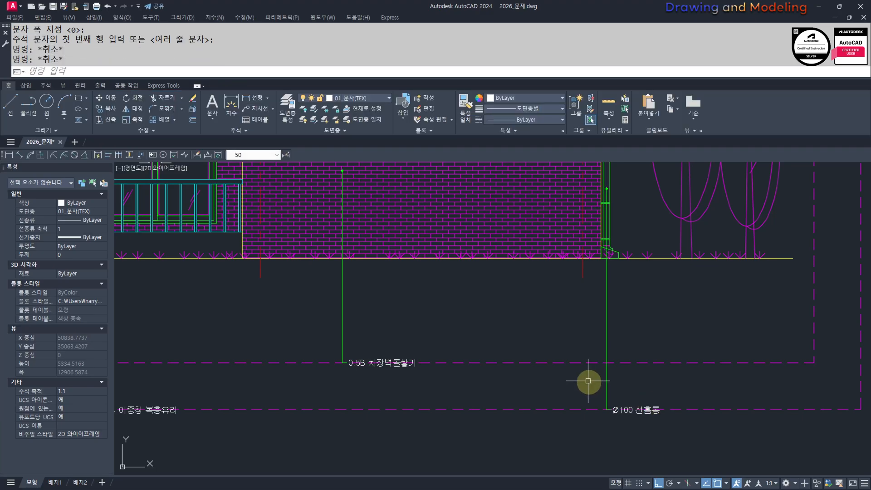
Step: Erase the inner and outer dashed frame lines around the front elevation
scroll(520, 377, "down", 5)
middle_click_drag(526, 379, 580, 407)
scroll(586, 402, "up", 5)
scroll(557, 402, "down", 5)
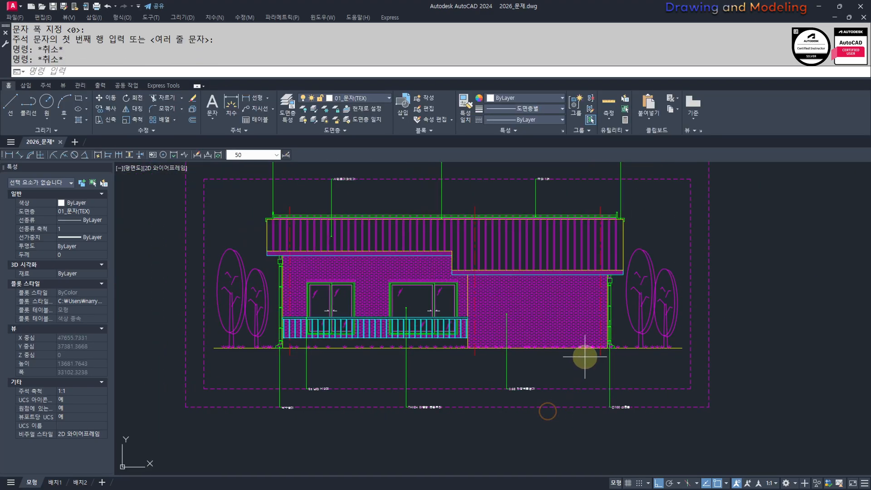
left_click(583, 357)
left_click(553, 428)
middle_click_drag(490, 428, 556, 427)
mouse_move(551, 423)
middle_mouse_down()
mouse_move(584, 425)
mouse_move(592, 485)
middle_mouse_up()
key("Delete")
scroll(583, 417, "down", 3)
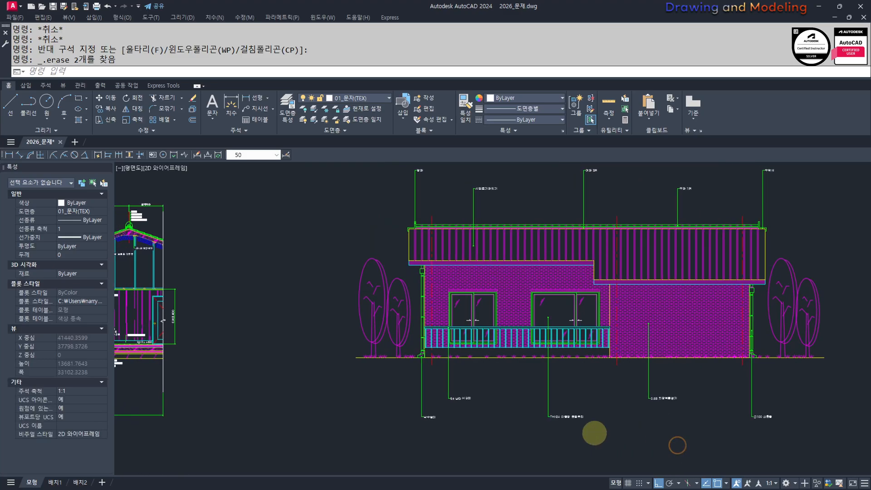
scroll(608, 258, "down", 3)
scroll(635, 363, "up", 5)
middle_click_drag(635, 363, 667, 445)
key("space")
left_click(775, 461)
left_click(362, 408)
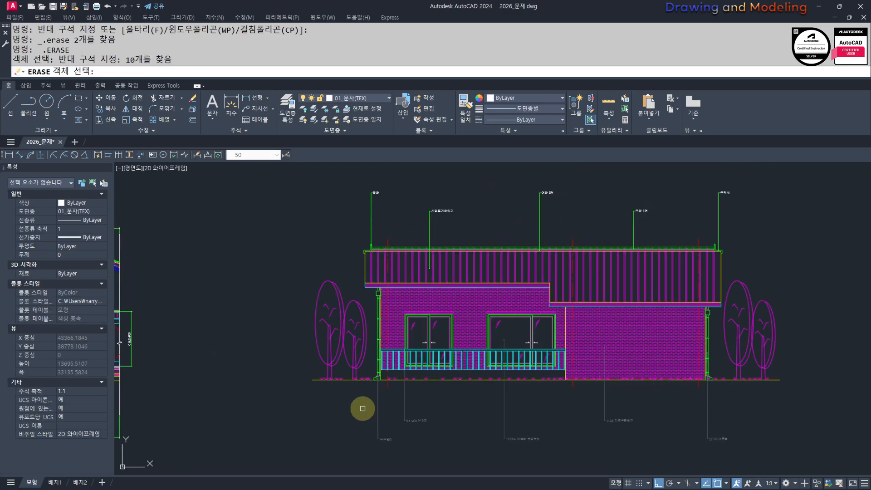
key("space")
left_click(334, 447)
key("Escape")
key("ctrl+z")
key("Escape")
key("Escape")
key("Escape")
key("Escape")
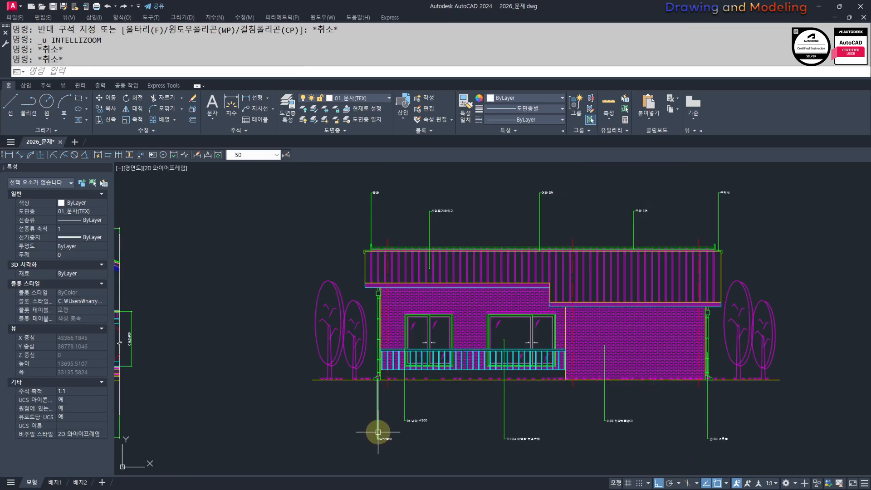
Step: Stretch the lower leaders and their notes upward, closer to the ground line of the front elevation
middle_click_drag(465, 420, 498, 394)
type("S")
key("space")
left_click(811, 447)
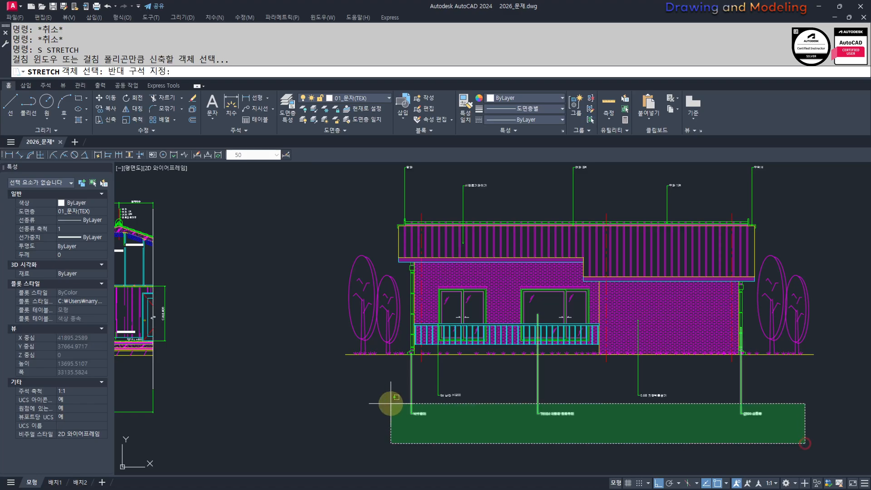
left_click(382, 399)
key("space")
left_click(369, 417)
left_click(369, 403)
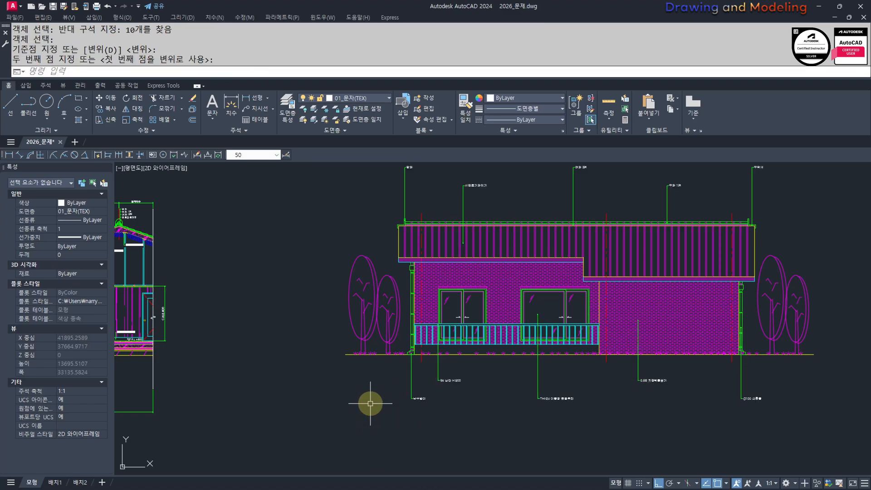
key("Escape")
key("Escape")
Step: Stretch the upper leaders and their notes downward, closer to the roof of the front elevation
middle_click_drag(486, 290, 461, 383)
key("space")
left_click(782, 286)
left_click(335, 217)
key("space")
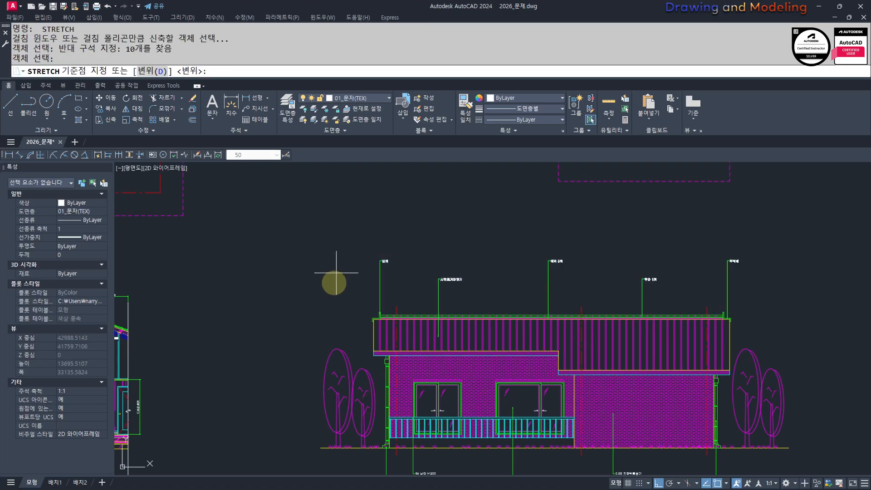
left_click(337, 276)
left_click(339, 285)
key("Escape")
key("Escape")
middle_click_drag(468, 363, 441, 301)
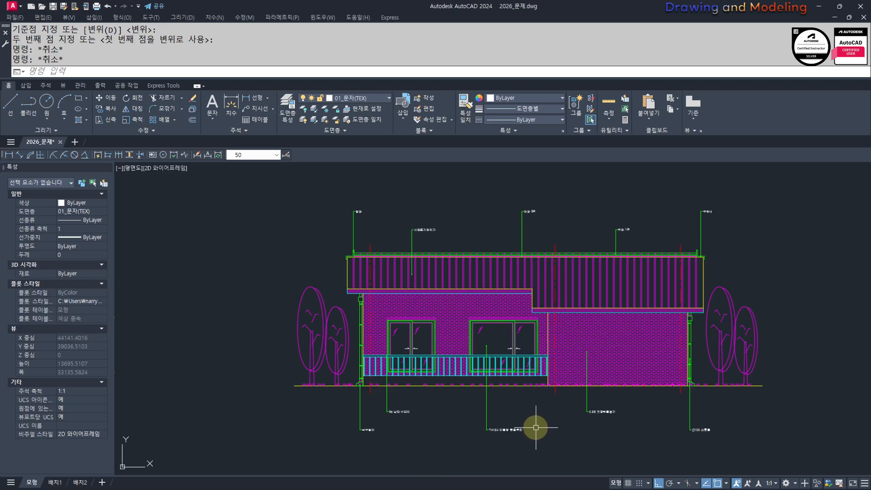
Step: Review the annotated front elevation and compare it with the neighbouring section detail for missing notes
scroll(536, 427, "down", 6)
scroll(593, 369, "up", 4)
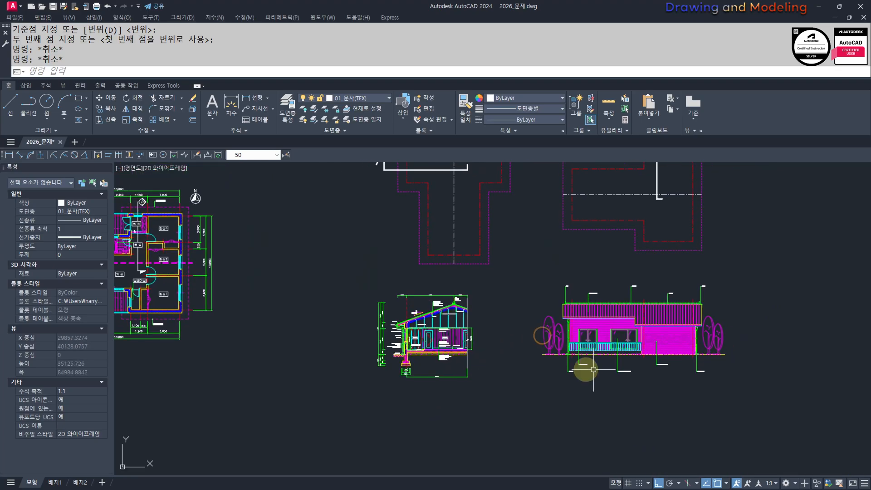
scroll(593, 369, "up", 4)
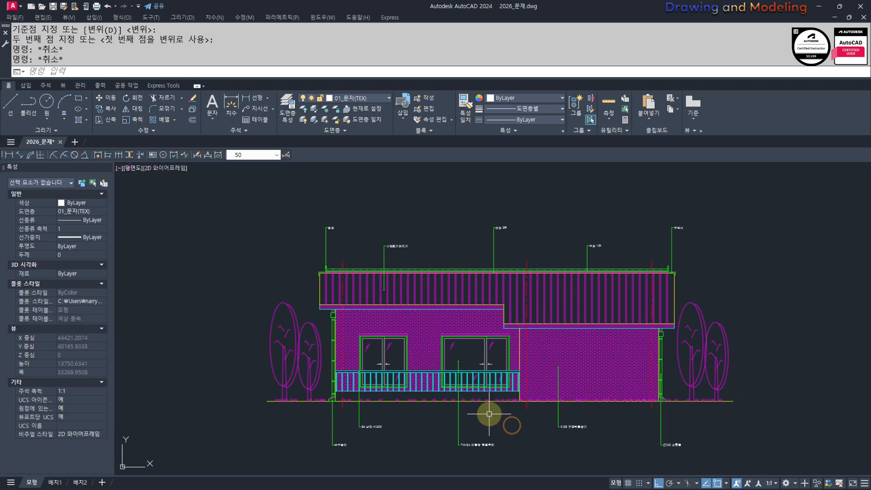
scroll(511, 357, "up", 2)
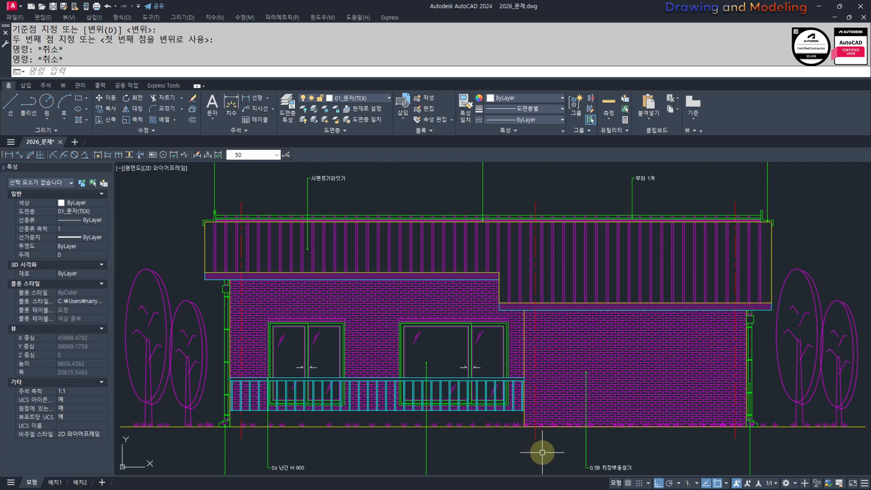
scroll(526, 444, "down", 6)
scroll(410, 362, "up", 8)
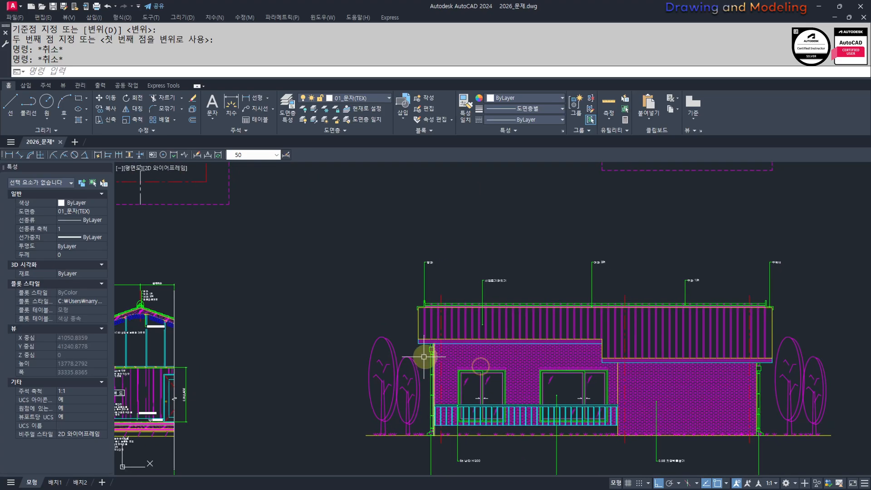
scroll(421, 326, "up", 2)
scroll(454, 334, "down", 3)
middle_click_drag(746, 354, 267, 352)
middle_click_drag(524, 338, 567, 333)
scroll(567, 333, "up", 1)
middle_click_drag(446, 381, 490, 355)
middle_click_drag(340, 336, 807, 336)
middle_click_drag(468, 332, 830, 356)
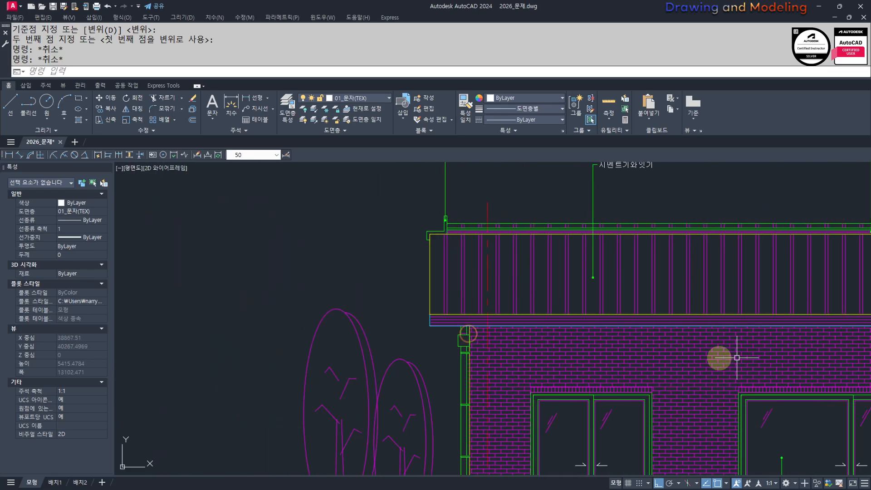
Step: Add an angled leader from the eave band at the roof's left end with an 80 long landing and the note "처마홈통"
middle_click_drag(379, 365, 546, 381)
scroll(562, 333, "up", 4)
middle_click_drag(562, 332, 557, 377)
key("space")
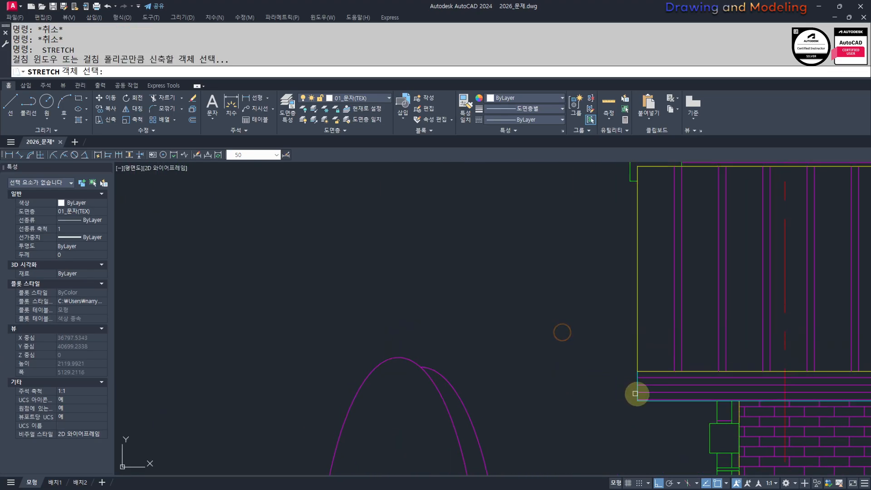
key("Escape")
type("le")
key("space")
scroll(650, 403, "up", 4)
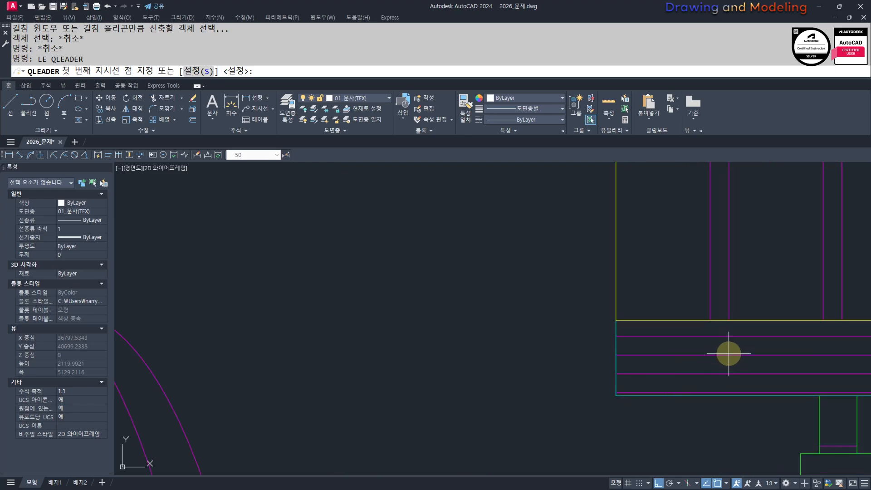
left_click(733, 344)
scroll(754, 424, "down", 4)
key("F8")
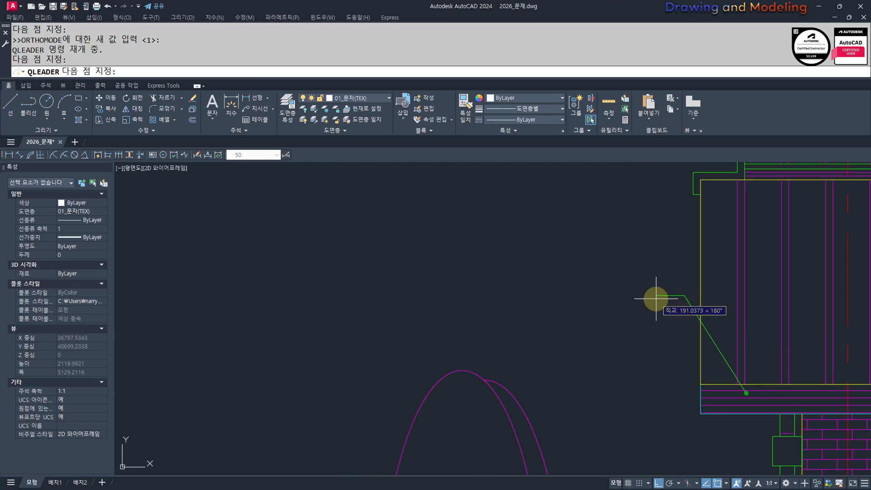
key("Return")
key("Return")
key("Return")
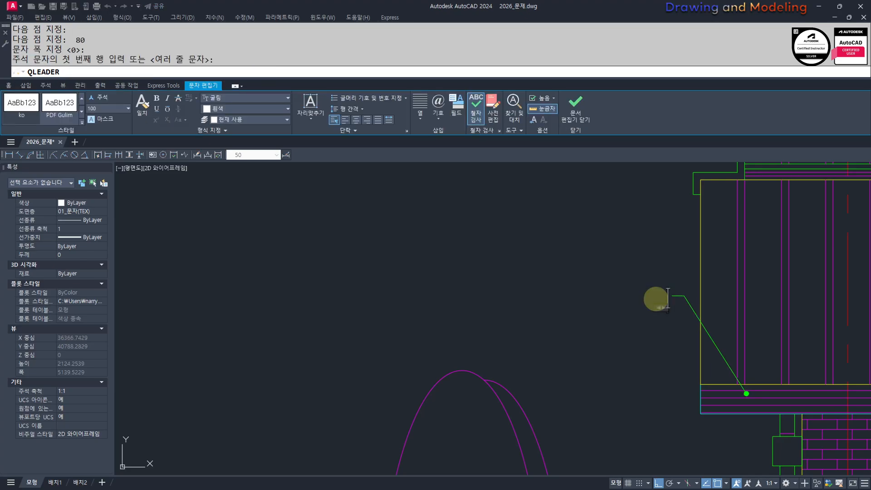
key("ctrl+Return")
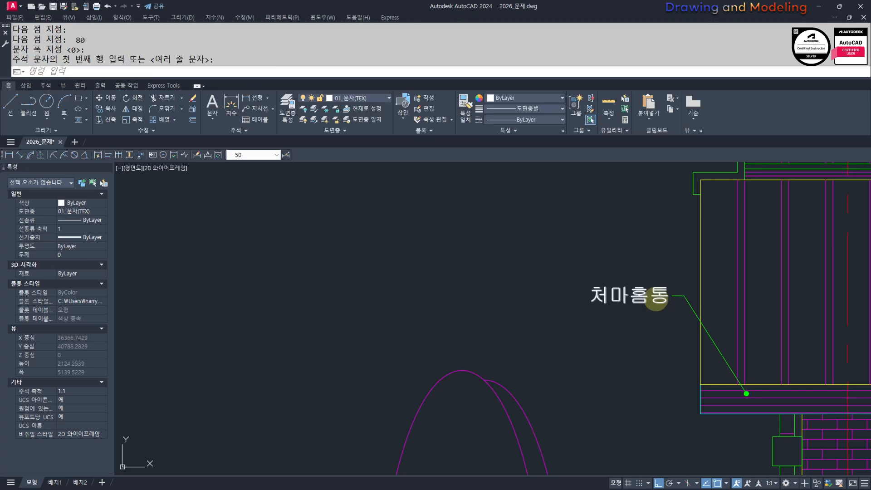
Step: Delete the "처마홈통" leader and its note from the left eave of the front elevation
scroll(532, 216, "down", 6)
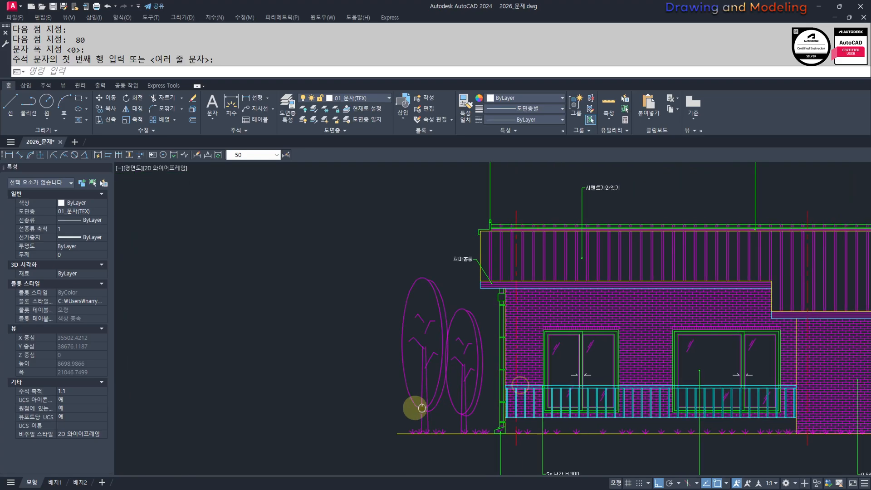
scroll(404, 272, "up", 5)
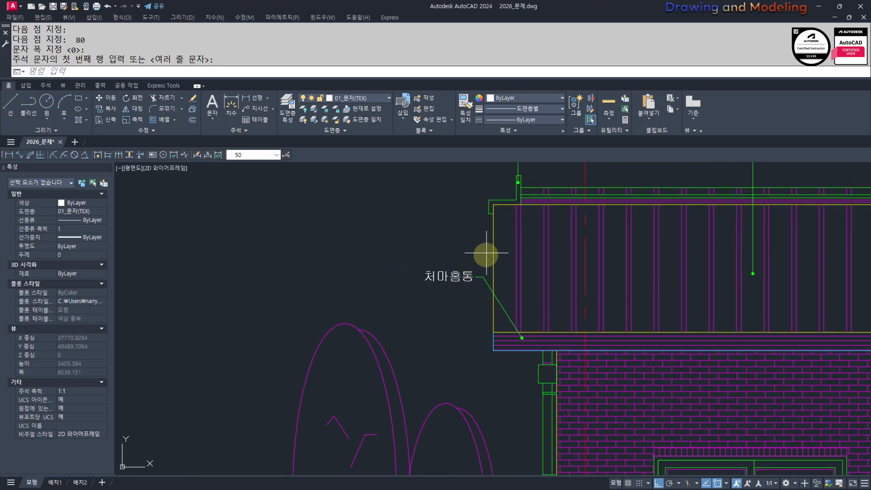
left_click(484, 249)
left_click(437, 288)
key("Delete")
Step: Examine the eave and downspout notes of the section detail and look over the finished drawings
scroll(437, 288, "down", 6)
middle_click_drag(424, 310, 478, 307)
scroll(487, 307, "up", 3)
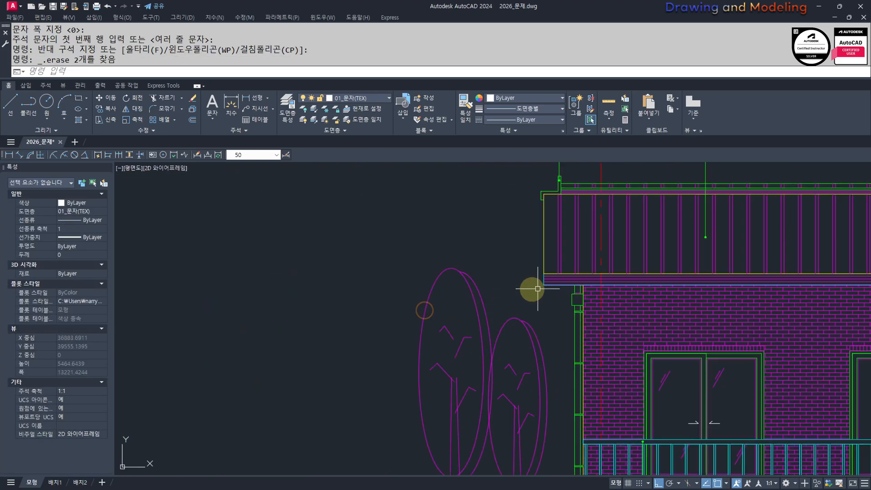
scroll(469, 305, "down", 1)
middle_click_drag(360, 319, 599, 324)
middle_click_drag(431, 326, 634, 341)
middle_click_drag(308, 339, 424, 322)
scroll(422, 323, "up", 4)
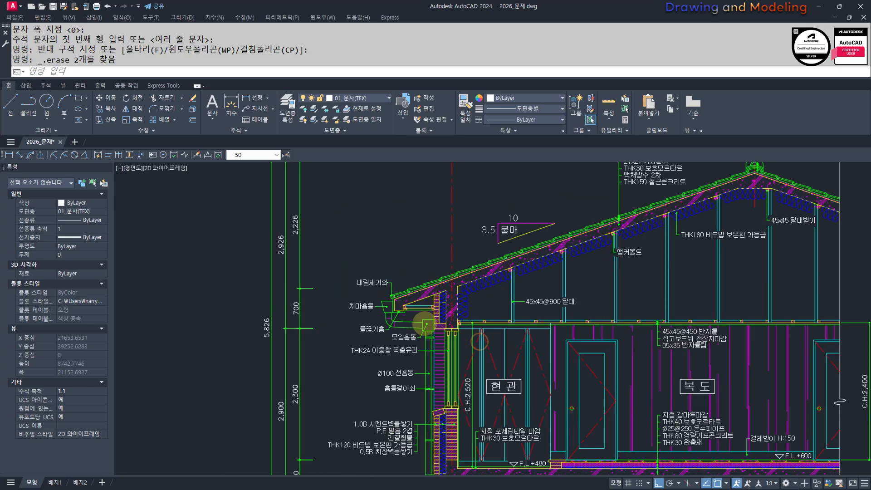
scroll(287, 331, "down", 4)
middle_click_drag(613, 332, 222, 304)
middle_click_drag(451, 290, 359, 289)
middle_click_drag(478, 272, 321, 273)
scroll(321, 273, "down", 3)
middle_click_drag(299, 306, 437, 308)
scroll(437, 308, "down", 2)
middle_click_drag(356, 321, 575, 334)
middle_click_drag(453, 363, 518, 331)
left_click(632, 416)
left_click(366, 212)
middle_click_drag(449, 316, 478, 286)
key("Delete")
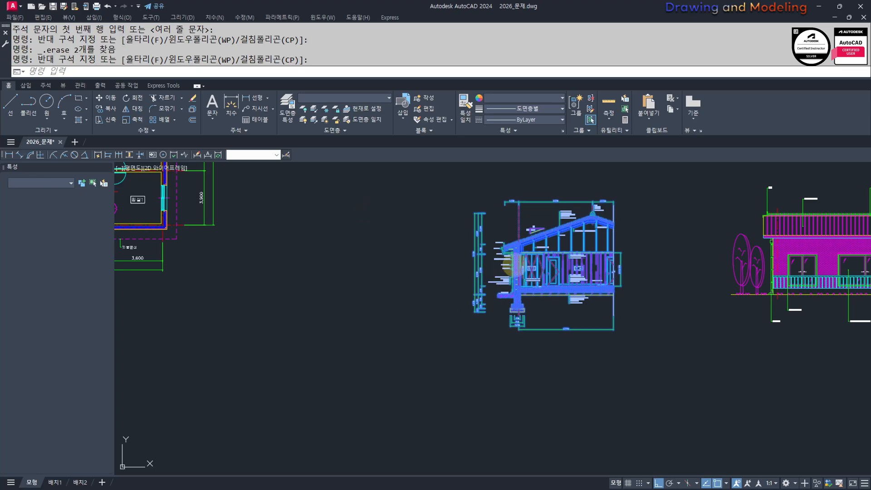
key("ctrl+z")
key("Escape")
key("Escape")
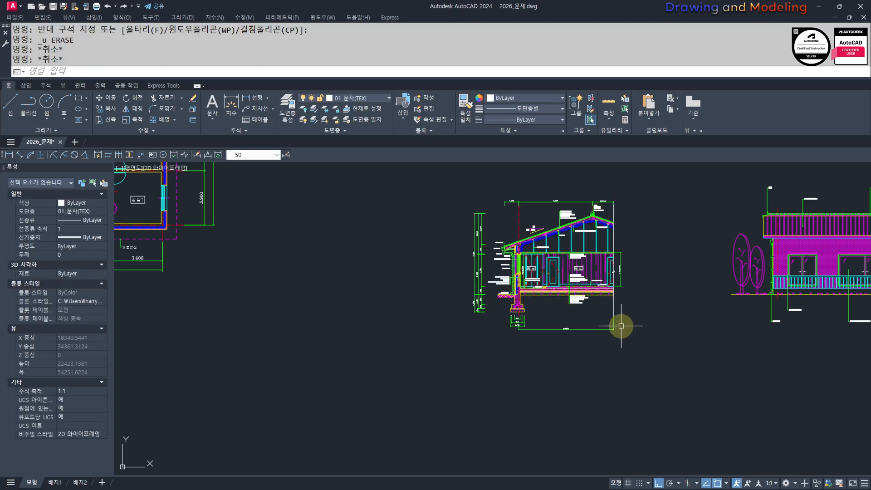
Step: Move the whole section detail with its dimensions and notes into the sheet frame titled "A부분 단면상세도"
middle_click_drag(615, 327, 616, 335)
type("G")
key("Escape")
key("Escape")
left_click(667, 361)
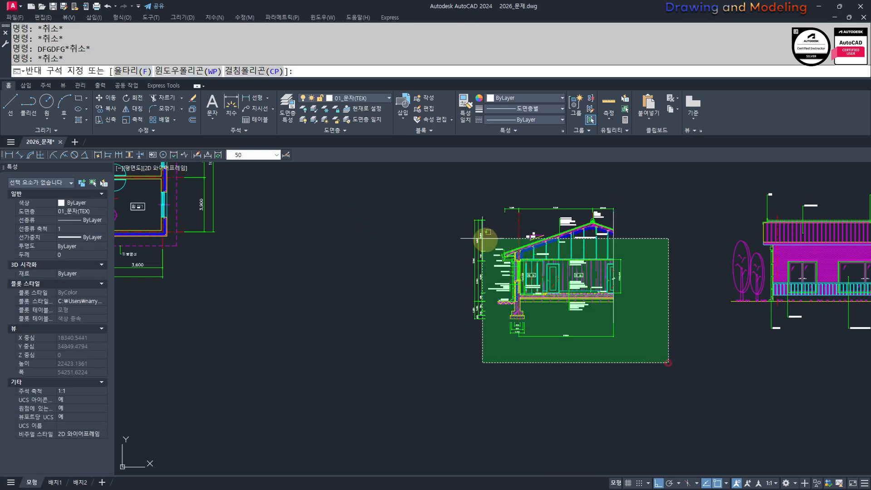
left_click(394, 181)
middle_click_drag(552, 271, 566, 245)
type("M")
key("Return")
left_click(566, 244)
scroll(573, 261, "down", 5)
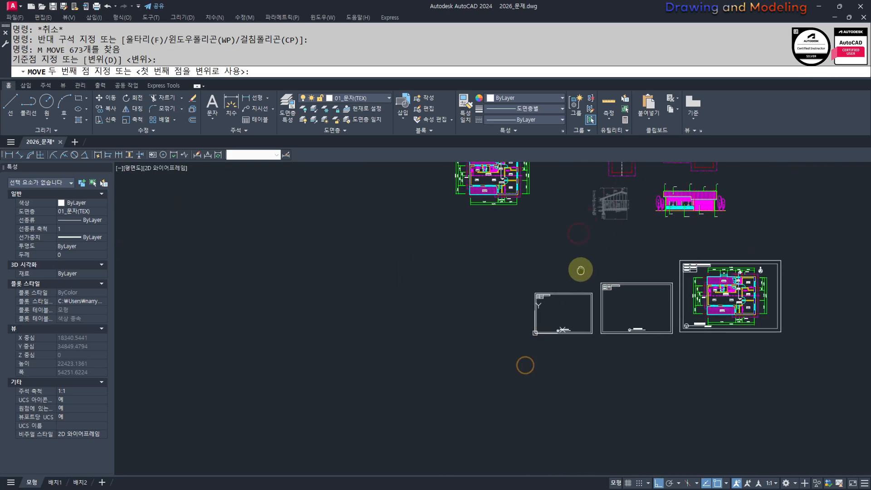
scroll(567, 290, "up", 4)
middle_click_drag(549, 294, 530, 323)
key("F8")
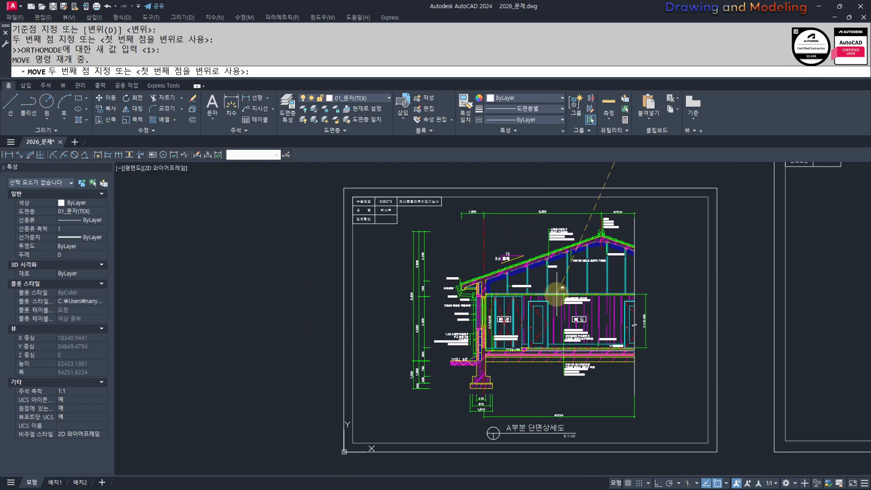
key("Escape")
key("Escape")
key("Escape")
scroll(502, 247, "up", 2)
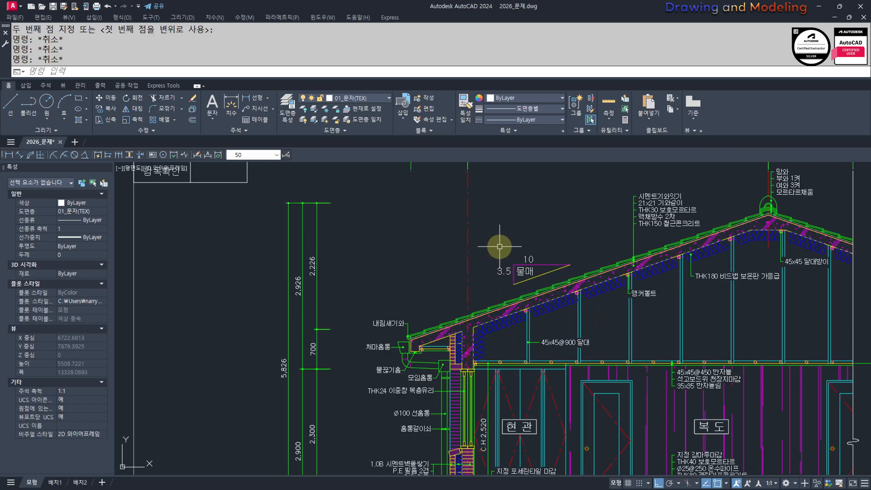
Step: Undo the move of the section detail into the sheet frame
scroll(550, 266, "down", 8)
scroll(594, 172, "up", 6)
left_click(734, 346)
left_click(501, 230)
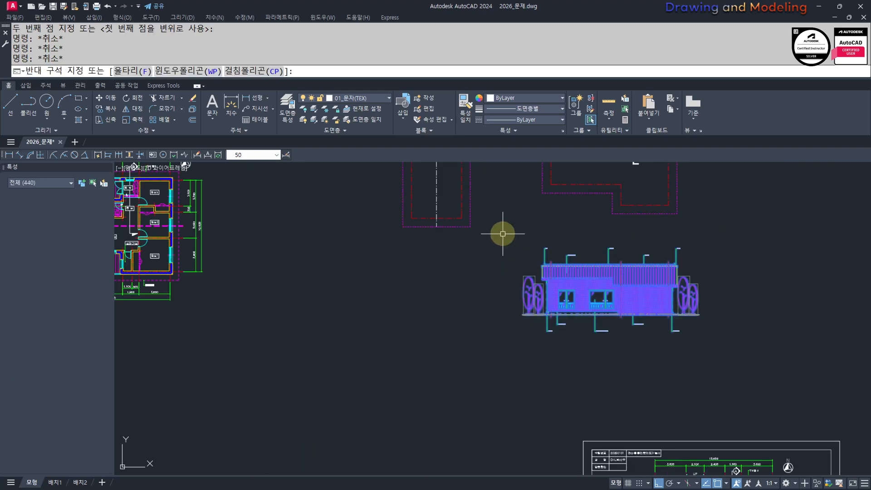
key("ctrl+z")
key("ctrl+z")
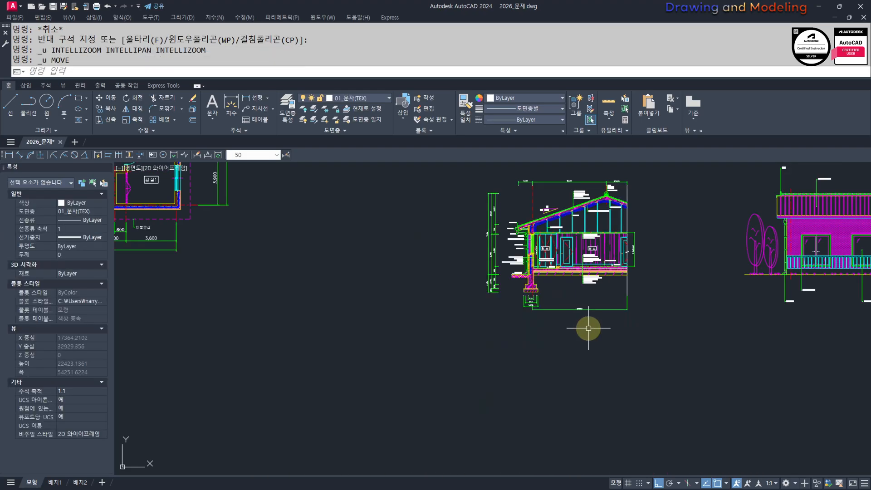
Step: Copy the whole section detail with its dimensions and notes into the sheet frame titled "A부분 단면상세도"
left_click(681, 342)
middle_click_drag(493, 164, 491, 236)
left_click(460, 240)
middle_click_drag(566, 323, 604, 311)
scroll(604, 311, "up", 2)
type("CC")
key("space")
scroll(601, 308, "up", 2)
left_click(616, 312)
scroll(531, 304, "down", 6)
middle_click_drag(447, 370, 543, 274)
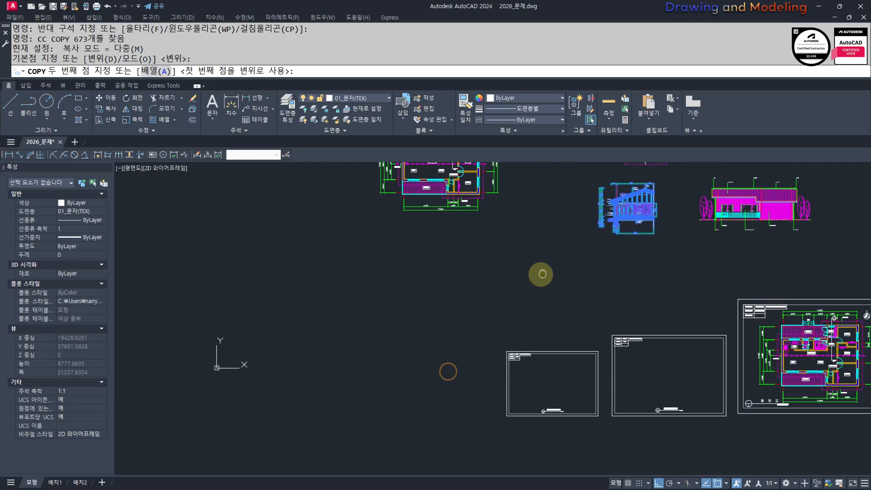
scroll(561, 357, "up", 3)
scroll(554, 395, "up", 2)
middle_click_drag(553, 394, 600, 246)
key("F8")
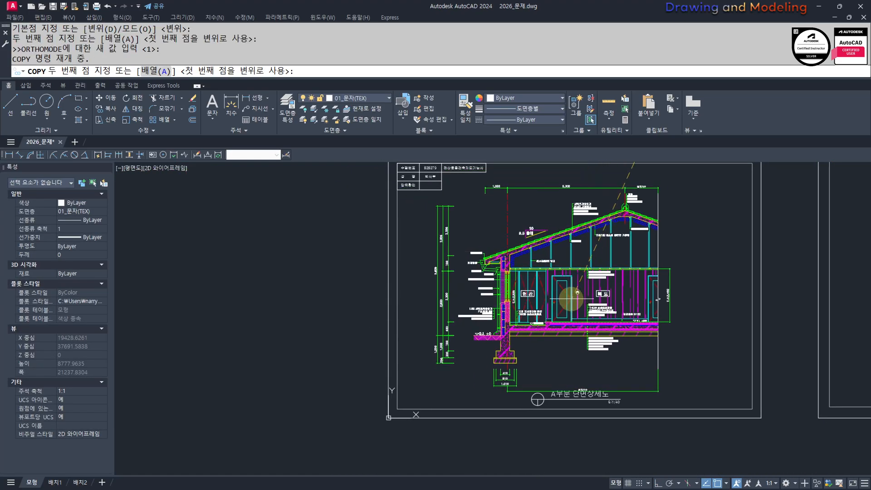
left_click(592, 288, "shift")
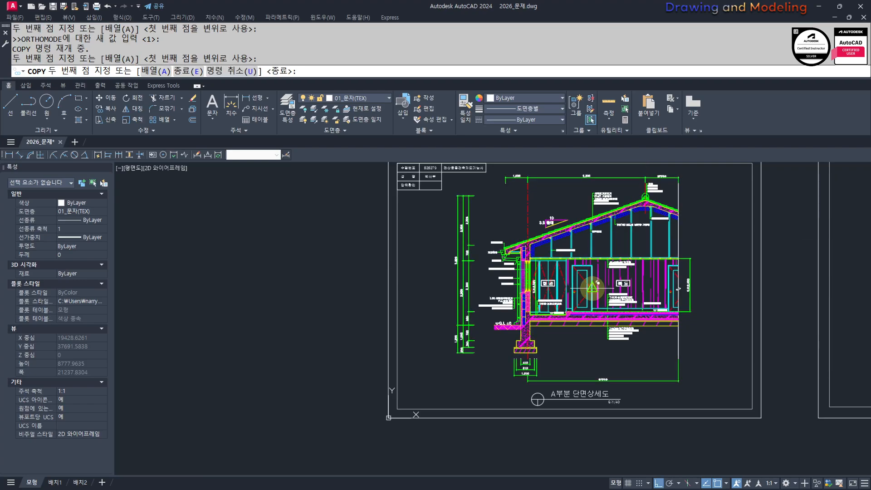
key("Escape")
key("Escape")
Step: Copy the annotated front elevation with its trees and leaders into the sheet frame titled "남측입면도"
scroll(481, 302, "down", 8)
scroll(614, 188, "up", 6)
middle_click_drag(794, 313, 755, 368)
left_click(857, 375)
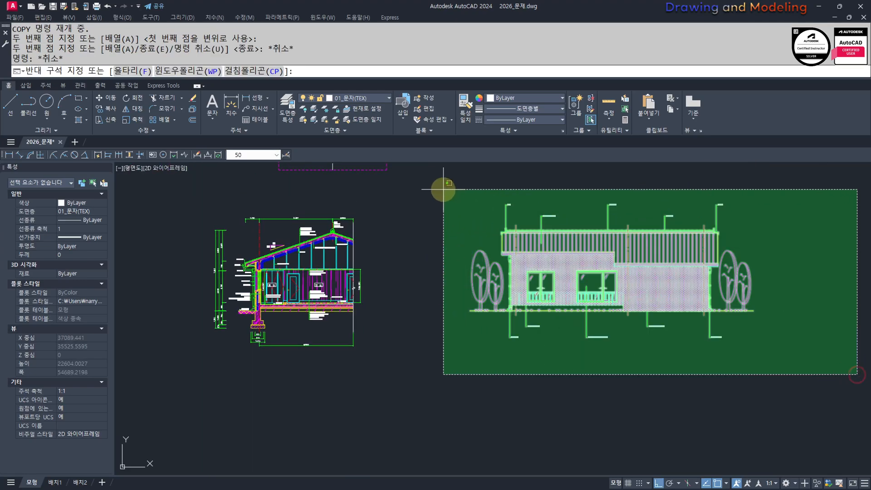
left_click(443, 189)
type("cc")
key("space")
left_click(608, 279)
scroll(464, 330, "down", 4)
middle_click_drag(424, 376, 544, 273)
scroll(543, 357, "up", 6)
middle_click_drag(505, 350, 494, 290)
scroll(472, 294, "down", 2)
key("F8")
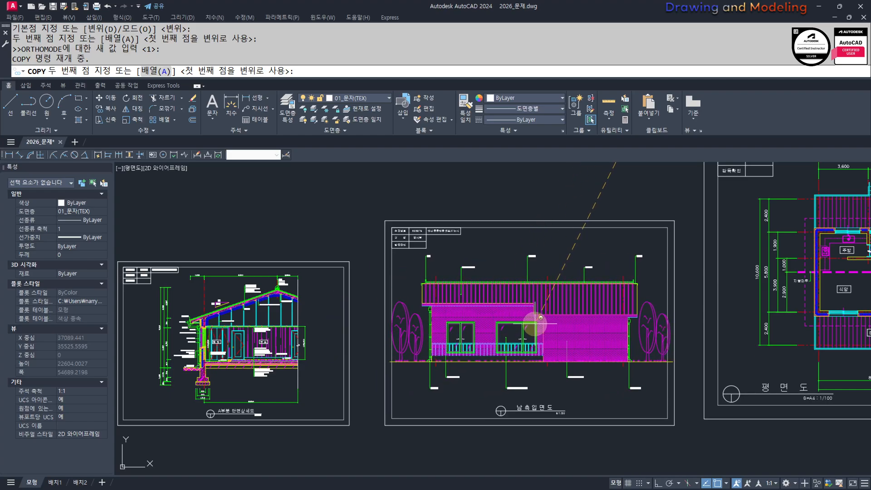
left_click(534, 324)
key("Escape")
Step: Move both trees on the right side of the framed elevation about 167 units horizontally toward the house
scroll(670, 320, "up", 5)
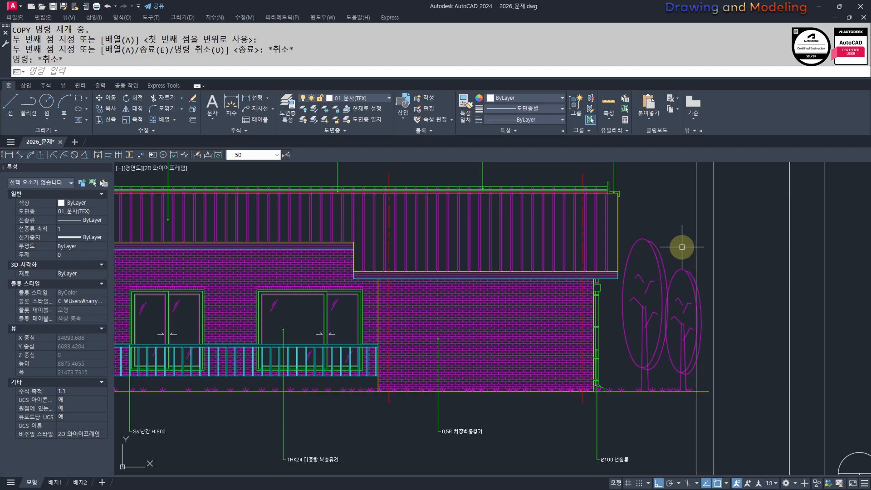
left_click(682, 247)
left_click(656, 307)
middle_click_drag(734, 311, 708, 309)
type("m")
key("space")
left_click(739, 285)
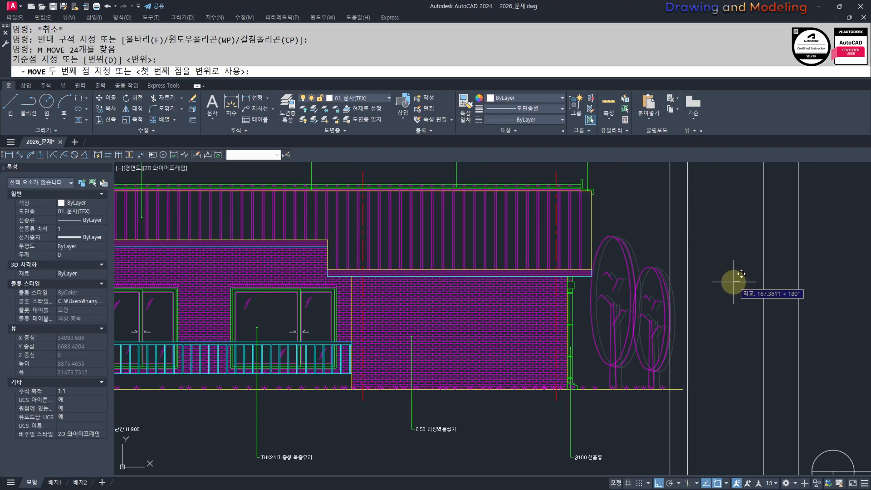
left_click(734, 282)
Step: Move the outermost right tree of the framed elevation slightly closer to its neighbouring tree
key("space")
left_click(664, 253)
left_click(640, 288)
key("space")
left_click(718, 278)
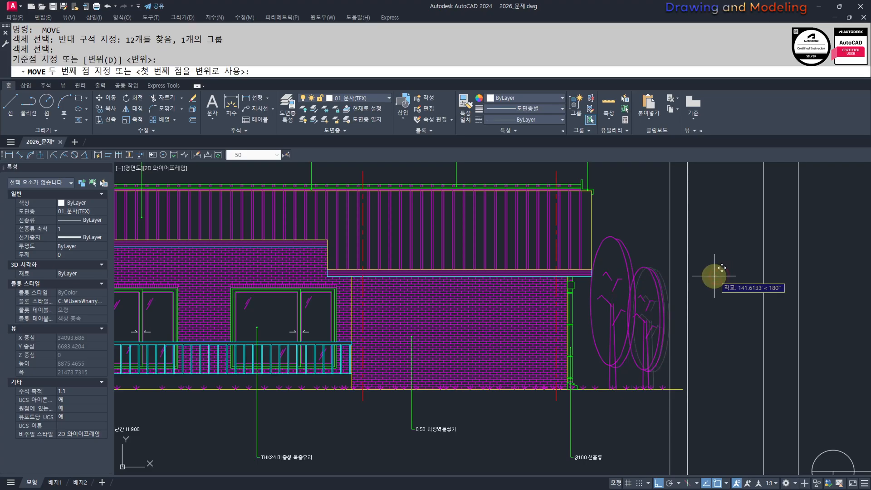
left_click(713, 275)
key("Escape")
key("Escape")
Step: Move both trees on the left side of the framed elevation horizontally a little closer to the house
scroll(686, 284, "down", 4)
scroll(515, 295, "up", 6)
key("space")
left_click(549, 247)
left_click(521, 288)
key("space")
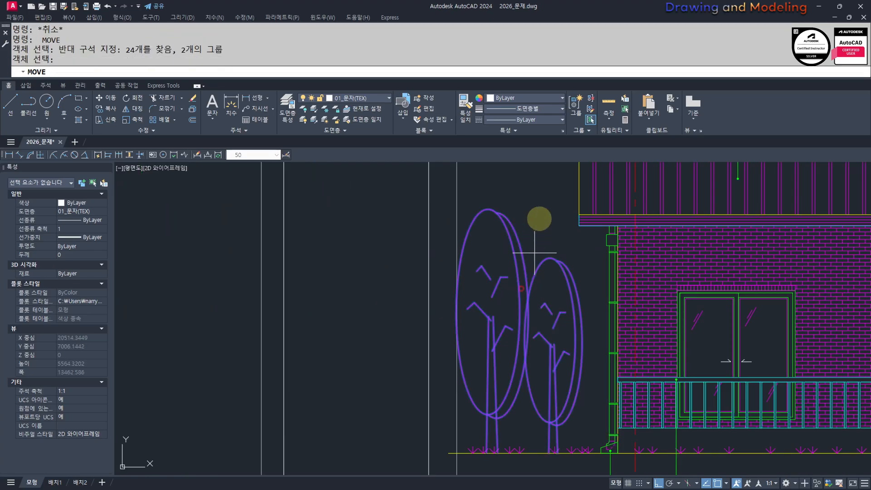
left_click(522, 194)
left_click(545, 192)
key("Escape")
key("Escape")
Step: Stretch the left end of the elevation's ground line inward so it stops inside the sheet's inner border
middle_click_drag(445, 457, 491, 394)
scroll(491, 394, "up", 2)
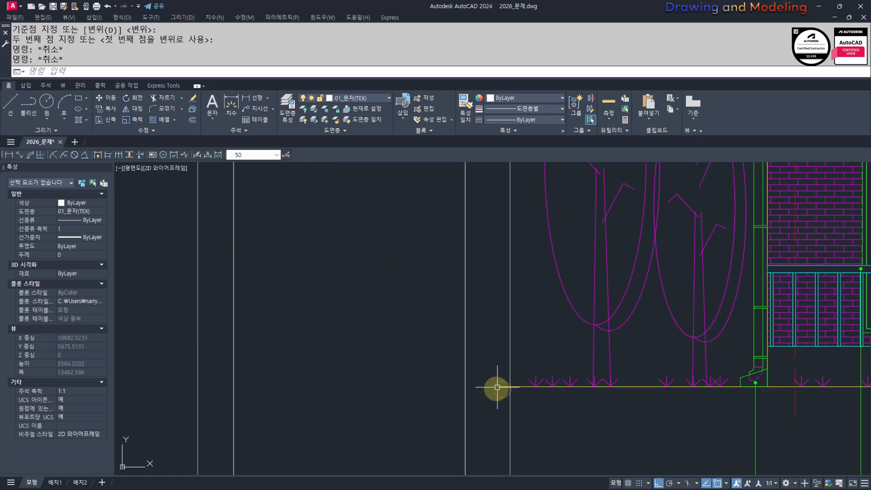
scroll(507, 379, "up", 2)
type("s")
left_click(521, 362)
left_click(477, 410)
key("space")
left_click(360, 391)
left_click(407, 391)
key("Escape")
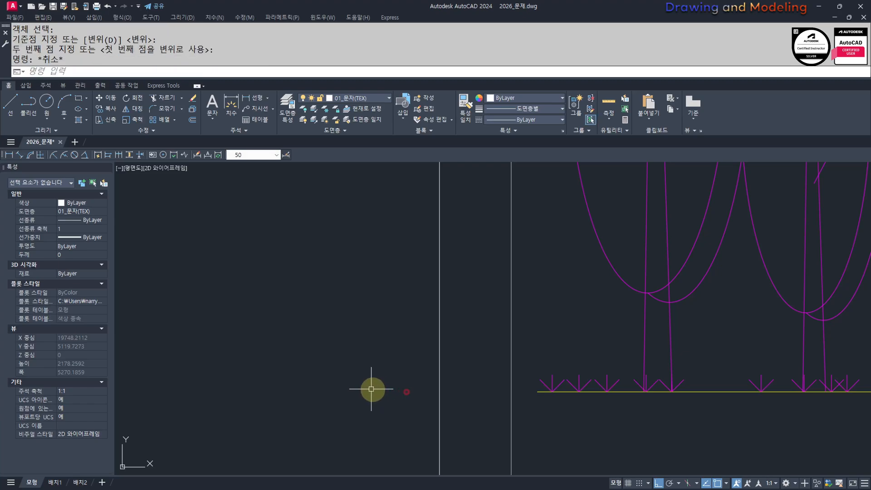
key("Escape")
Step: Stretch the right end of the elevation's ground line inward so it stops inside the sheet's inner border
scroll(396, 380, "down", 5)
middle_click_drag(751, 387, 355, 364)
scroll(759, 352, "up", 5)
middle_click_drag(675, 352, 612, 348)
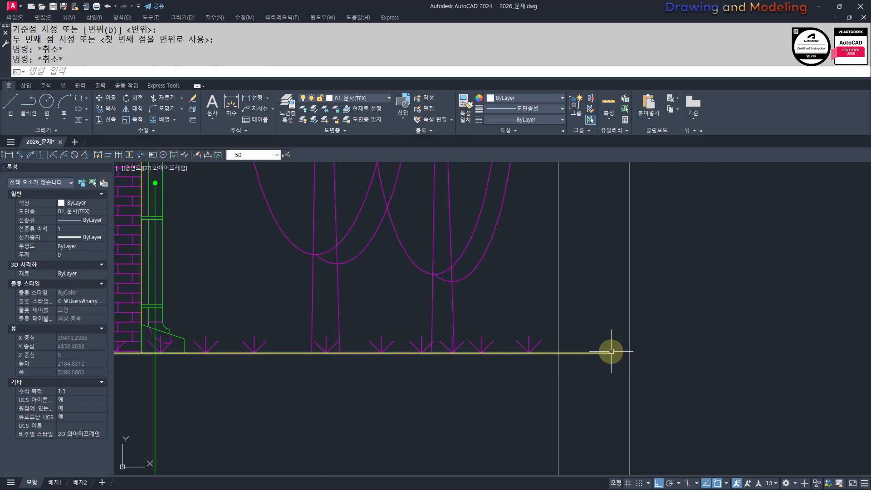
type("s")
left_click(615, 339)
left_click(591, 372)
key("space")
left_click(497, 384)
left_click(432, 388)
key("Escape")
key("Escape")
Step: Erase the outermost grass tuft at the right end of the elevation's ground line
left_click(502, 313)
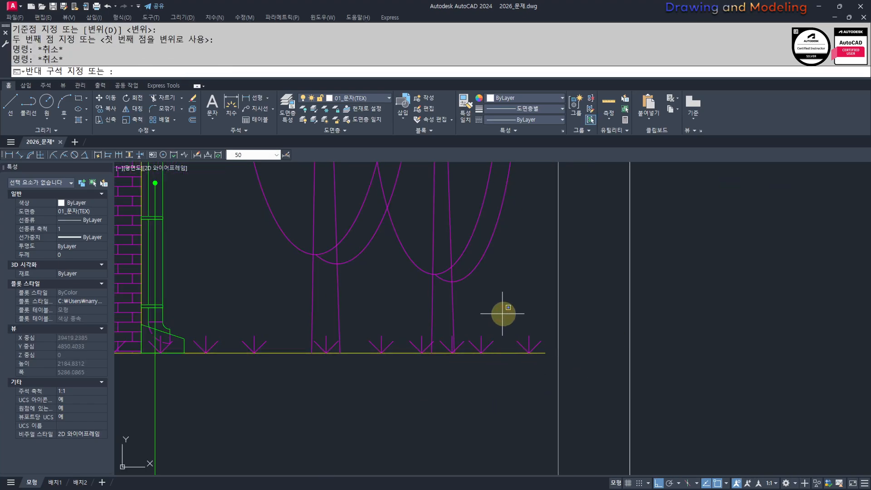
left_click(546, 371)
type("e")
key("Escape")
key("Escape")
Step: Look over the framed section, elevation and floor plan sheets together with the original drawings
scroll(490, 336, "down", 4)
middle_click_drag(369, 346, 495, 360)
scroll(495, 360, "down", 1)
mouse_move(458, 360)
middle_mouse_down()
mouse_move(499, 362)
mouse_move(563, 379)
mouse_move(562, 388)
middle_mouse_up()
scroll(544, 388, "up", 3)
middle_click_drag(532, 387, 558, 401)
scroll(559, 400, "down", 3)
middle_click_drag(573, 392, 593, 401)
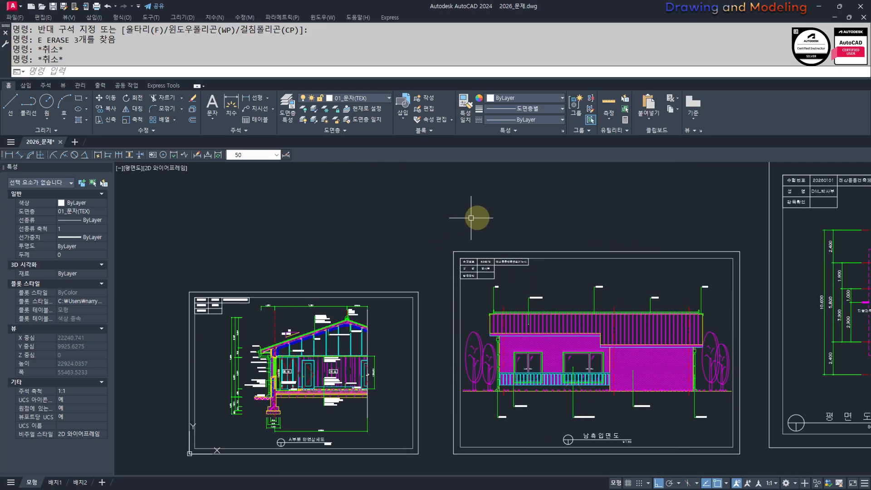
scroll(543, 425, "up", 2)
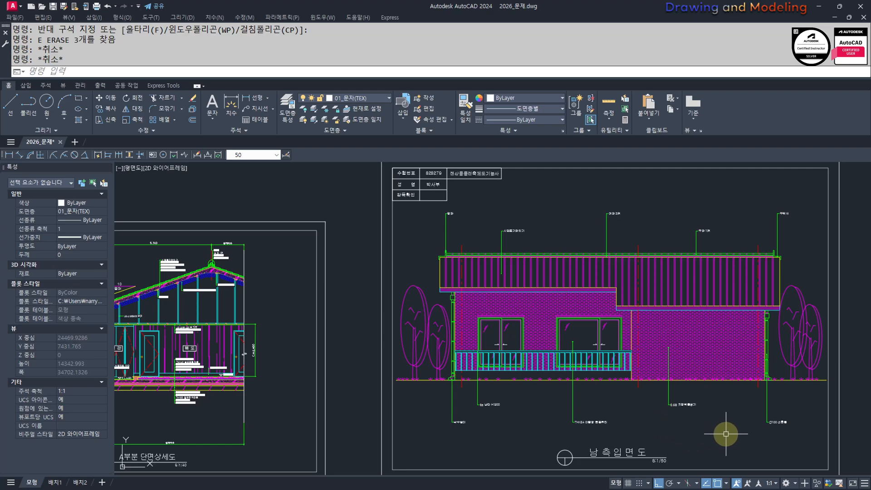
scroll(444, 414, "down", 2)
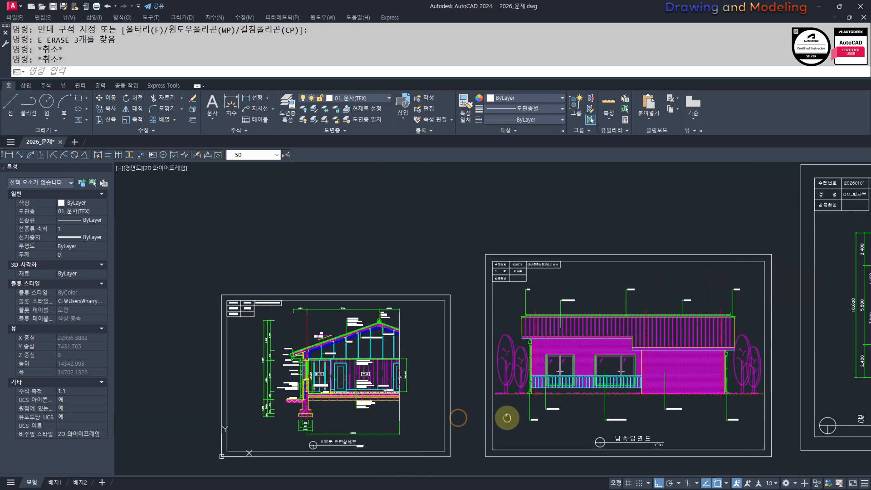
mouse_move(472, 431)
middle_mouse_down()
mouse_move(500, 434)
mouse_move(469, 412)
middle_mouse_up()
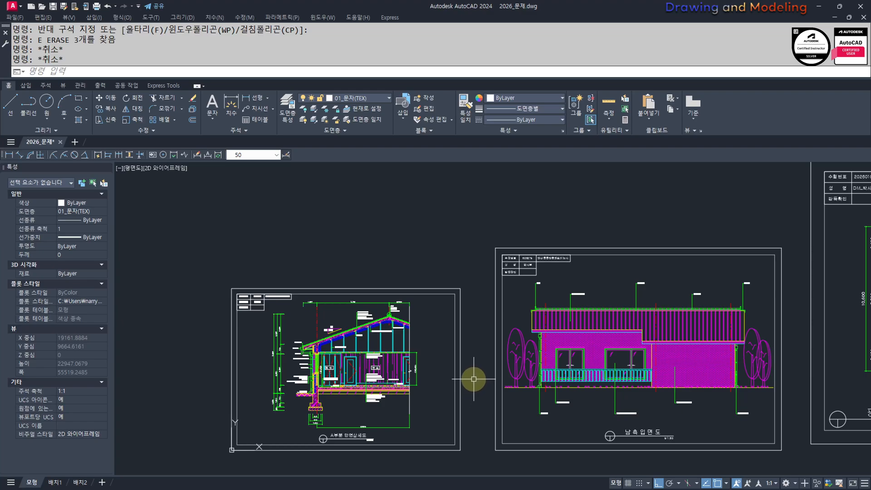
middle_click_drag(479, 367, 452, 346)
scroll(551, 342, "down", 2)
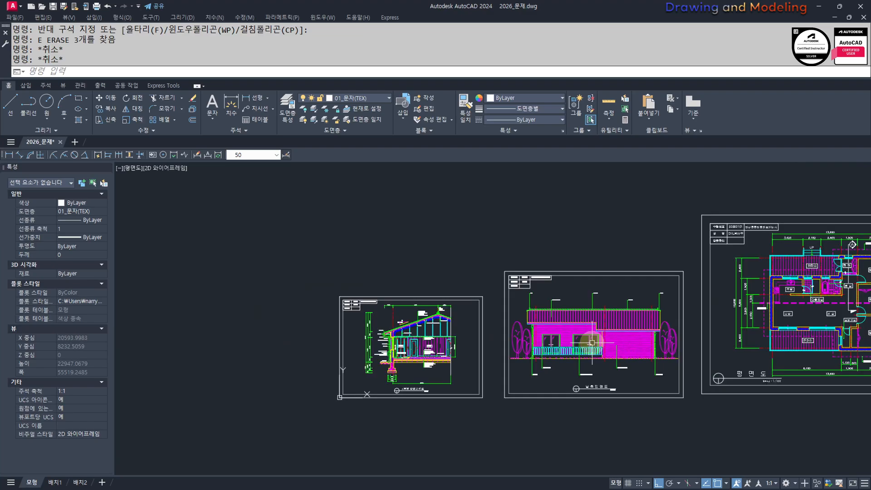
middle_click_drag(789, 335, 568, 335)
middle_click_drag(536, 361, 581, 403)
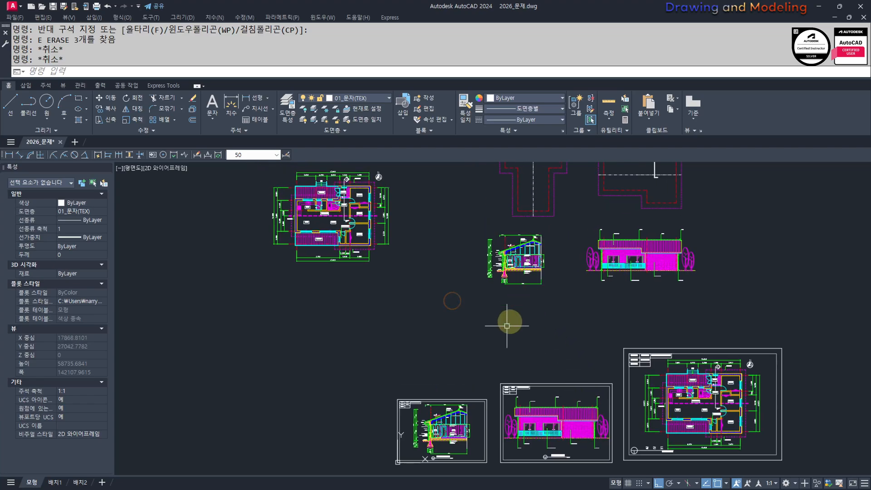
middle_click_drag(507, 330, 557, 262)
scroll(532, 372, "up", 4)
middle_click_drag(533, 370, 443, 376)
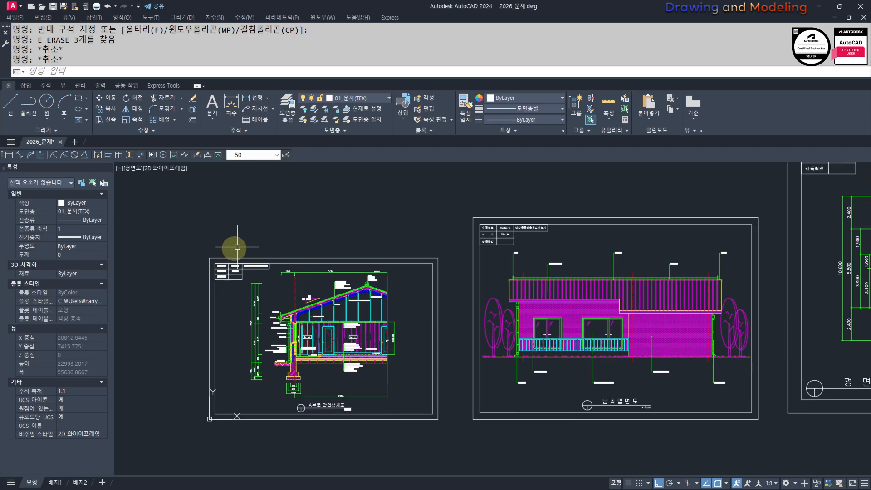
Step: Examine the framed section detail's material notes, vertical dimensions and eave dimension up close
scroll(433, 341, "up", 2)
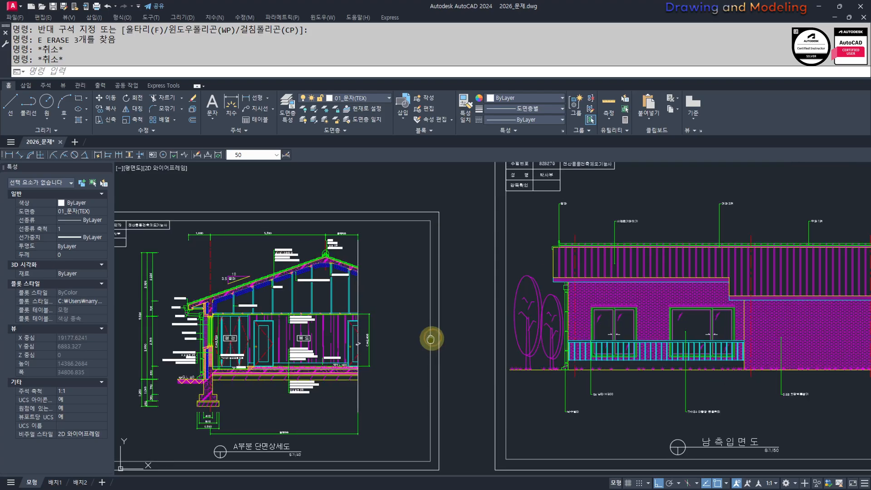
mouse_move(431, 336)
middle_mouse_down()
mouse_move(286, 347)
mouse_move(288, 355)
mouse_move(453, 356)
middle_mouse_up()
scroll(254, 355, "up", 2)
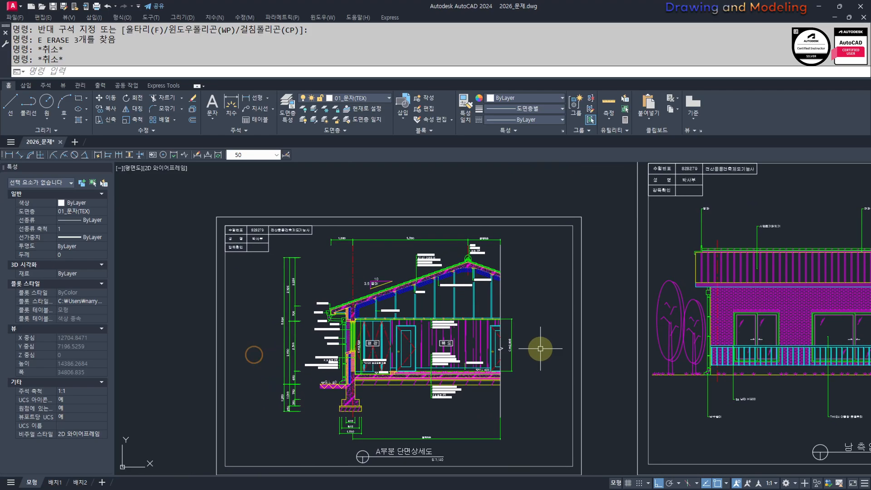
scroll(265, 361, "up", 3)
middle_click_drag(265, 362, 343, 358)
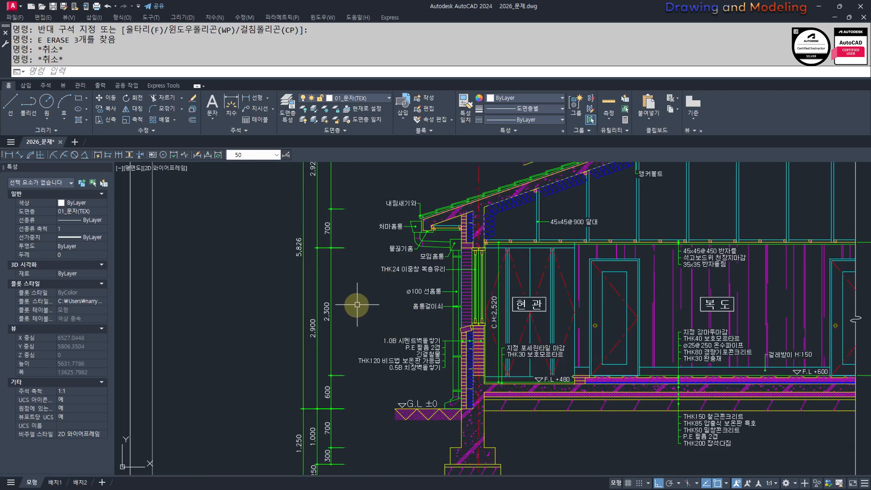
scroll(352, 301, "down", 5)
middle_click_drag(705, 322, 428, 335)
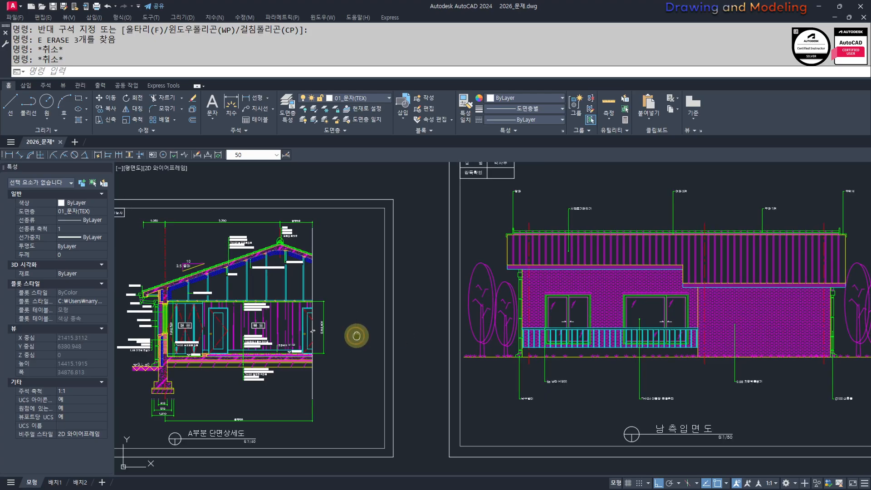
scroll(346, 334, "down", 2)
mouse_move(347, 334)
middle_mouse_down()
mouse_move(389, 350)
mouse_move(436, 348)
middle_mouse_up()
scroll(291, 328, "up", 4)
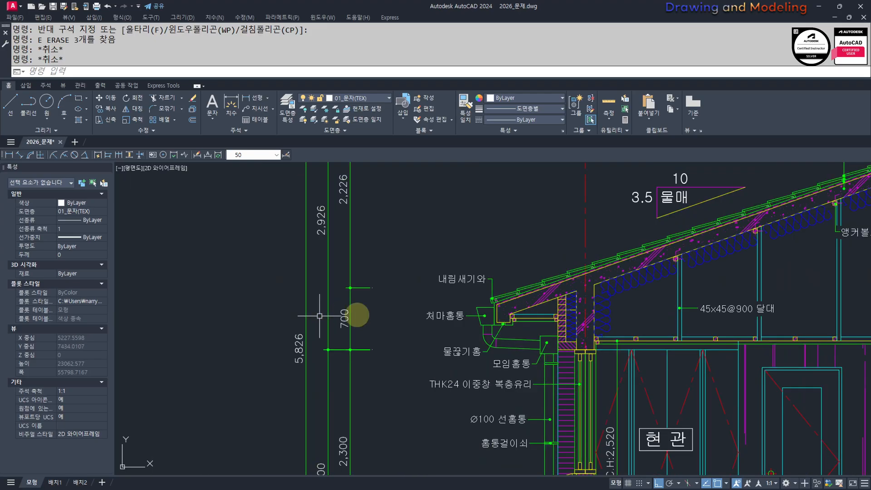
middle_click_drag(452, 303, 461, 345)
scroll(460, 345, "down", 1)
middle_click_drag(492, 306, 481, 388)
scroll(492, 270, "up", 1)
scroll(491, 270, "up", 4)
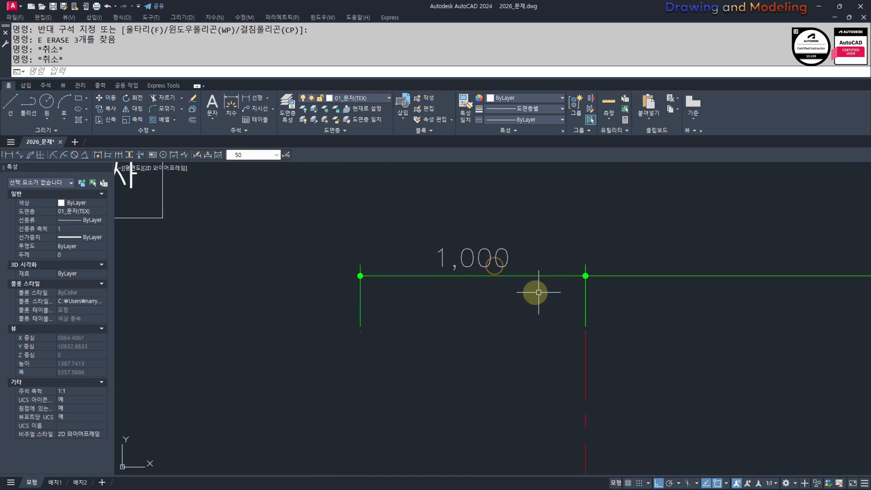
Step: Check the framed south elevation and compare its sheet with the neighbouring section detail sheet
scroll(451, 311, "down", 6)
scroll(295, 287, "down", 2)
middle_click_drag(569, 350, 480, 332)
middle_click_drag(629, 317, 443, 311)
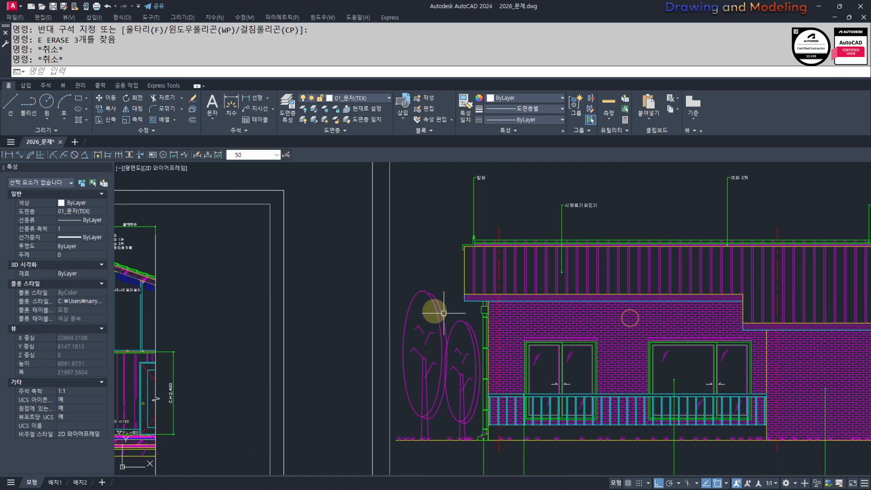
scroll(516, 349, "down", 2)
middle_click_drag(503, 347, 520, 343)
mouse_move(440, 375)
middle_mouse_down()
mouse_move(488, 350)
mouse_move(479, 383)
mouse_move(500, 367)
mouse_move(527, 383)
middle_mouse_up()
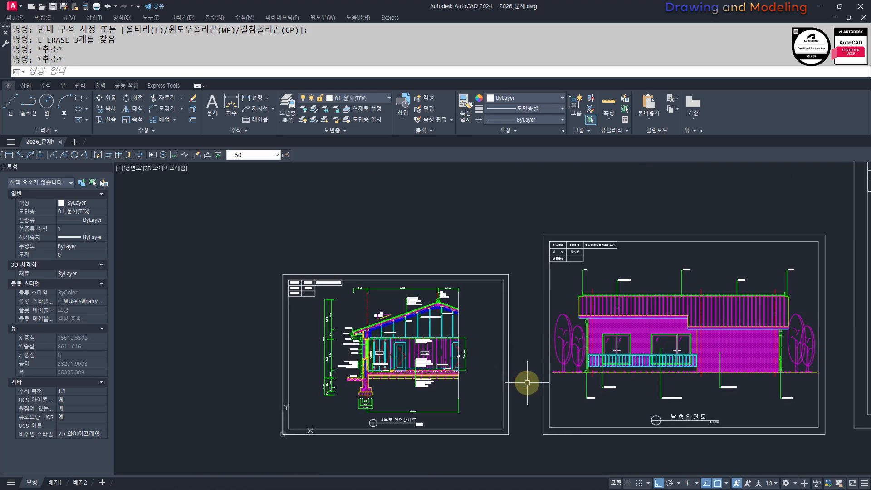